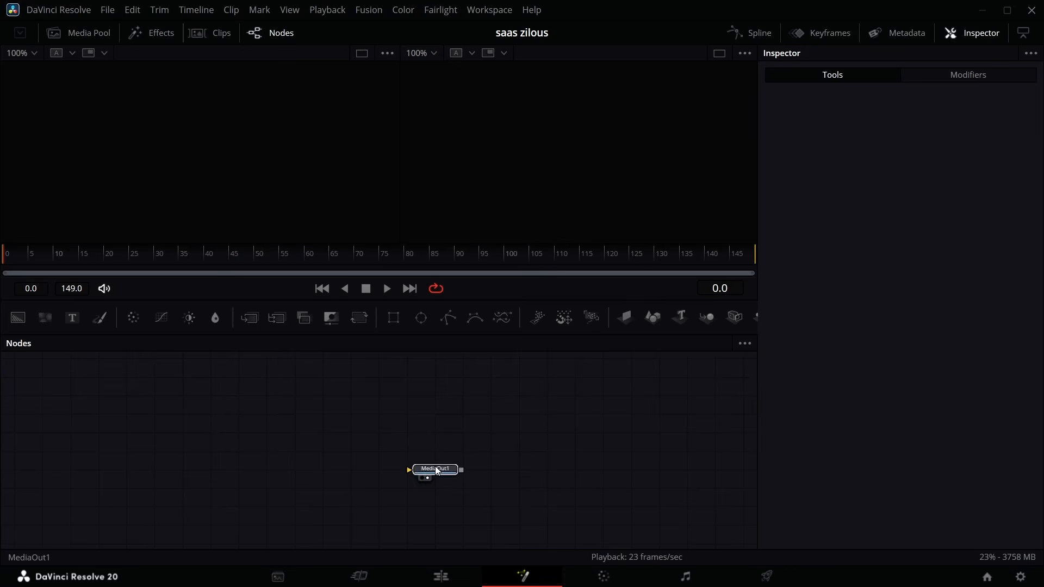
Step: Add a MediaIn node with its media source set to Background and show it in the first viewer as reference
key(shift+space)
text(mediain)
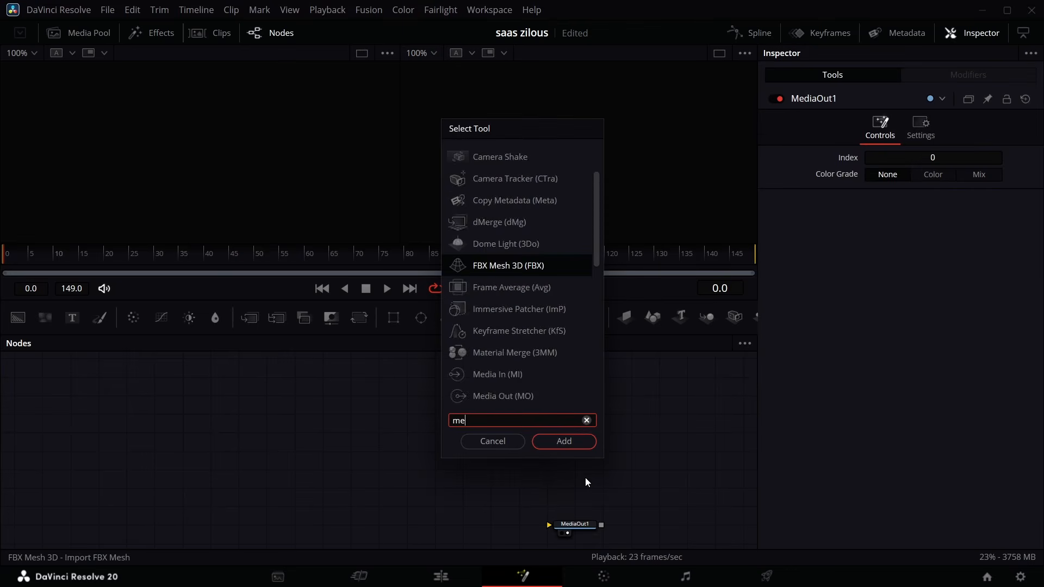
key(Return)
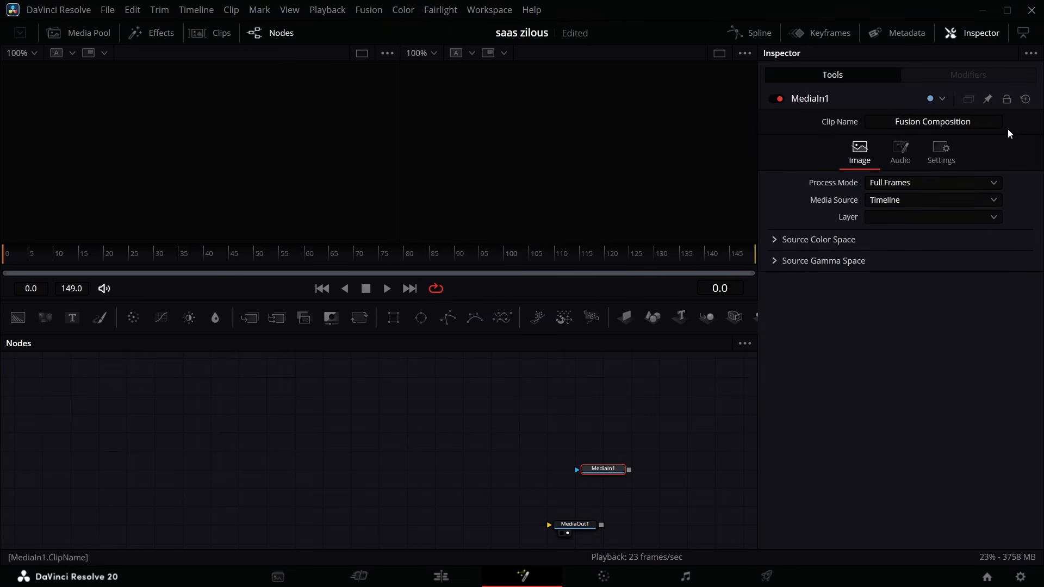
click(924, 200)
click(892, 233)
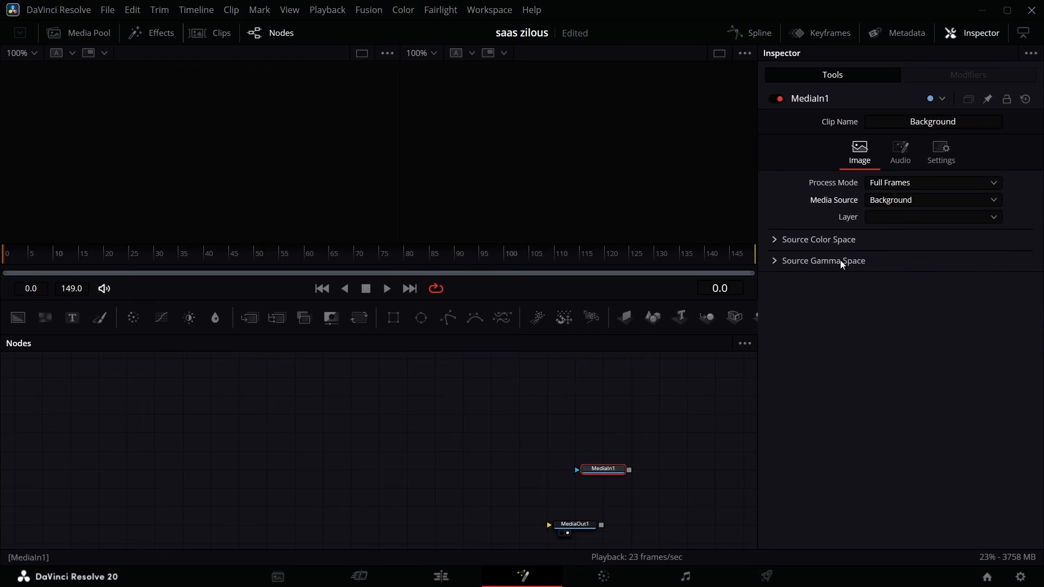
key(1)
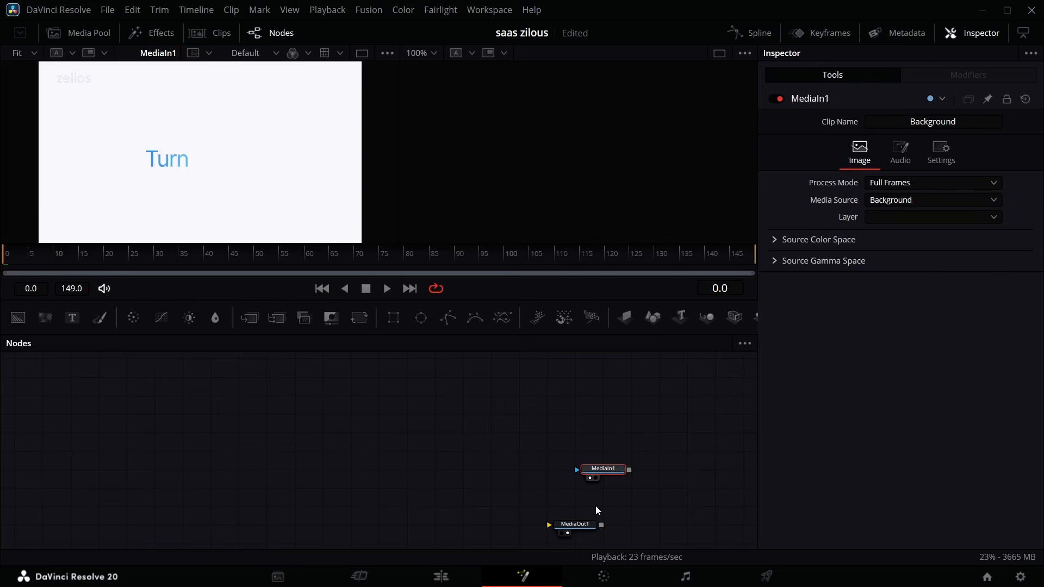
Step: Add a Background node feeding MediaOut1, with its colour sampled from the reference clip's off-white background and alpha 1.0
click(577, 527)
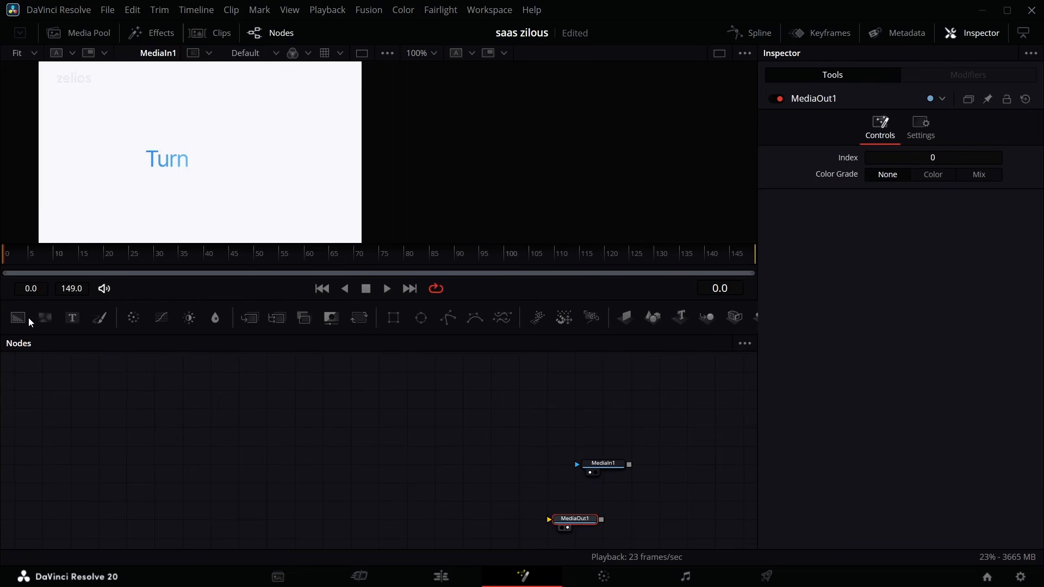
drag(18, 318, 651, 509)
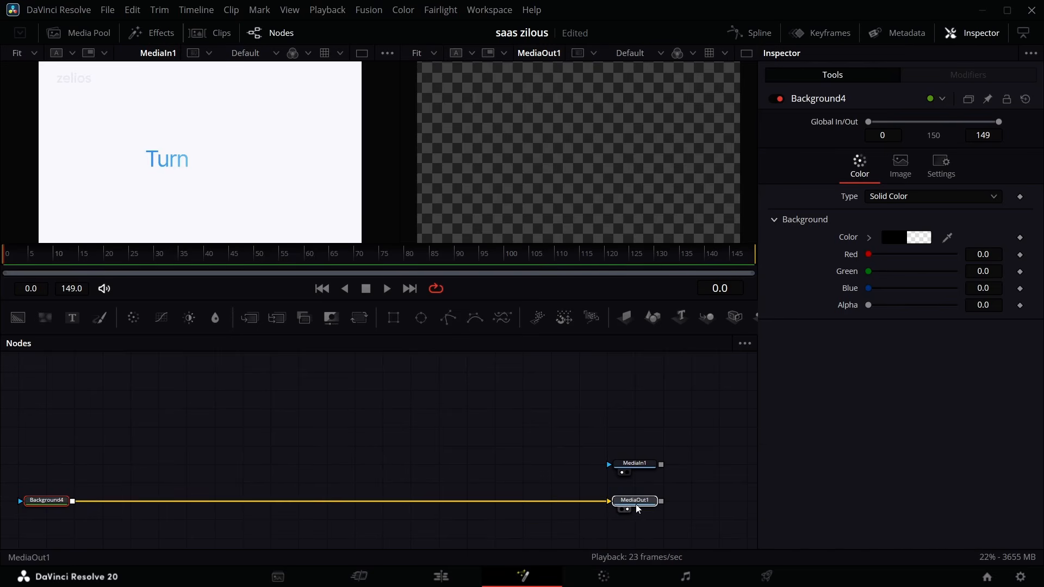
drag(894, 218, 204, 142)
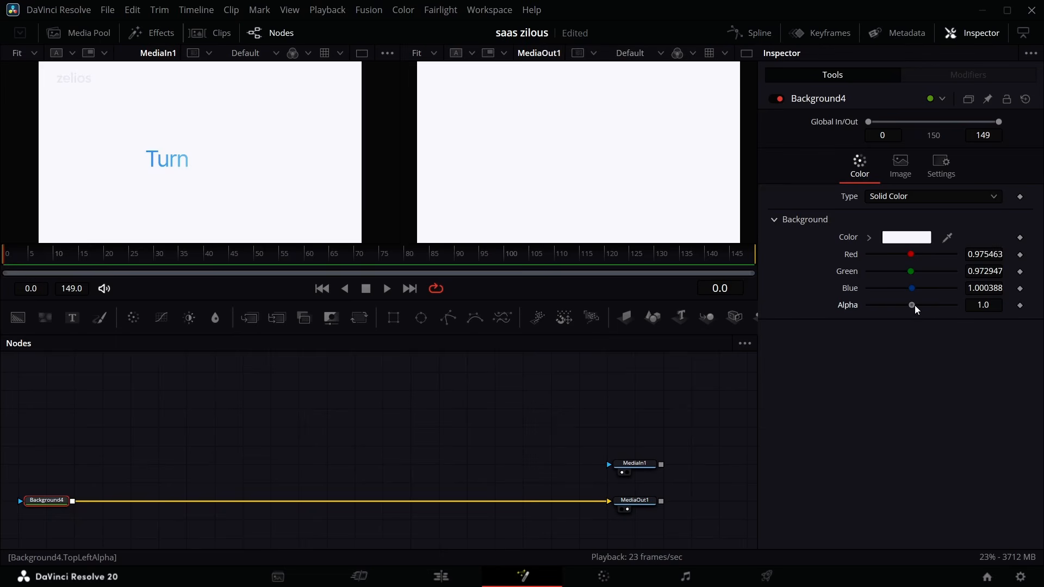
Step: Add a text node reading "Turn" in SF Pro Display Regular
drag(72, 318, 134, 414)
click(858, 245)
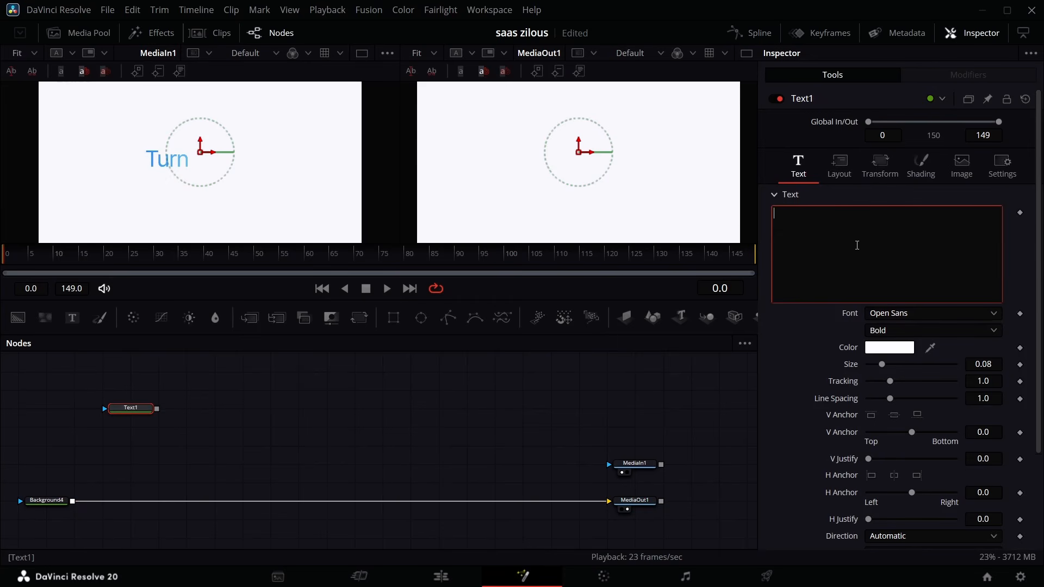
click(922, 313)
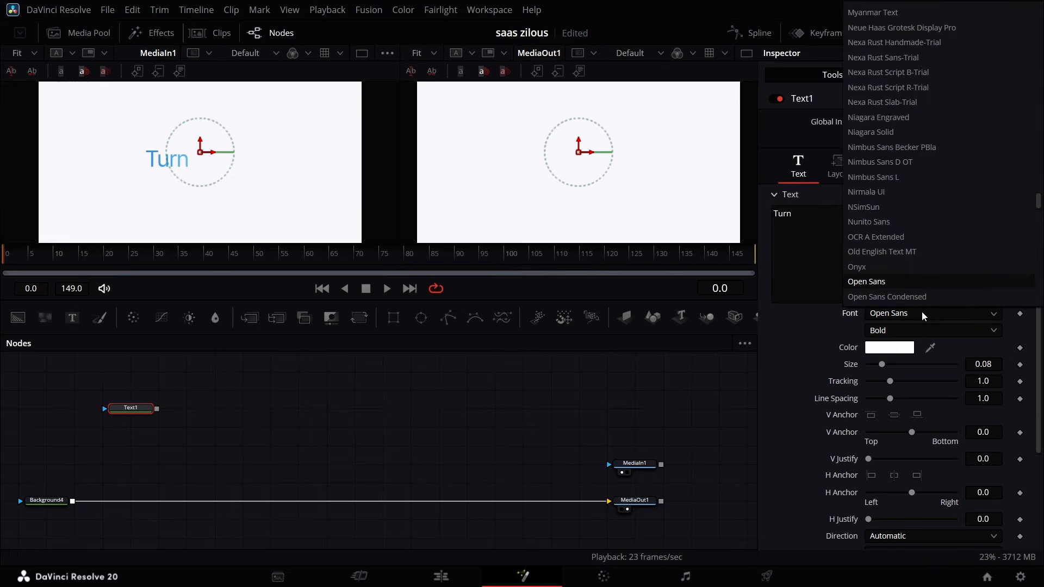
scroll(951, 203, down, 15)
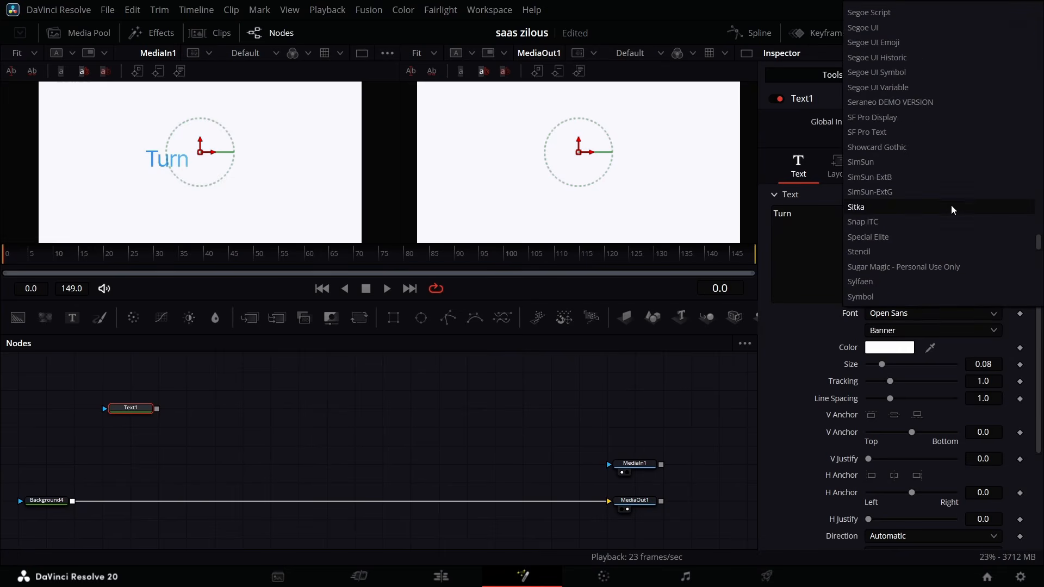
click(884, 118)
click(915, 329)
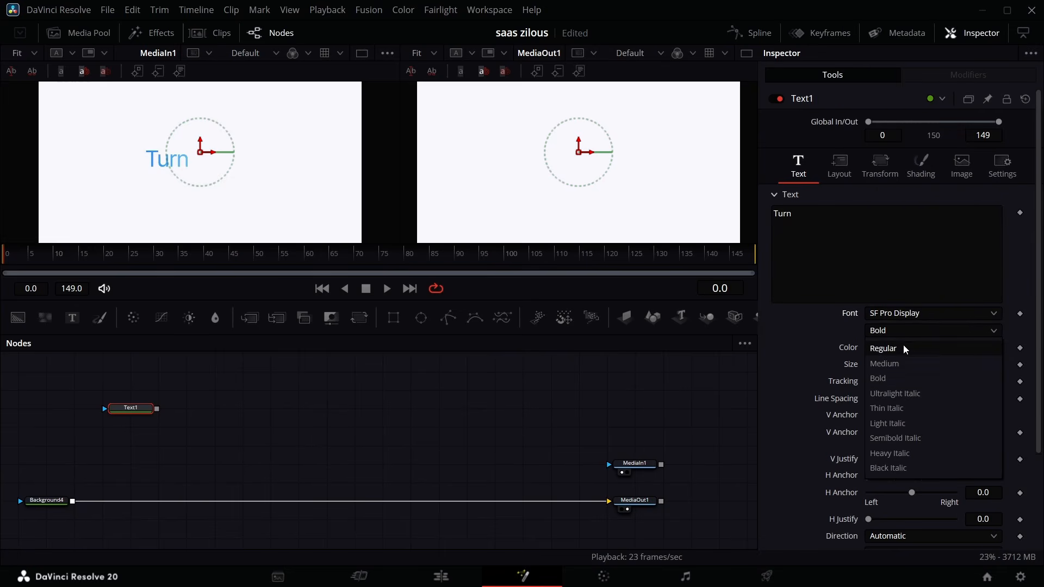
click(903, 348)
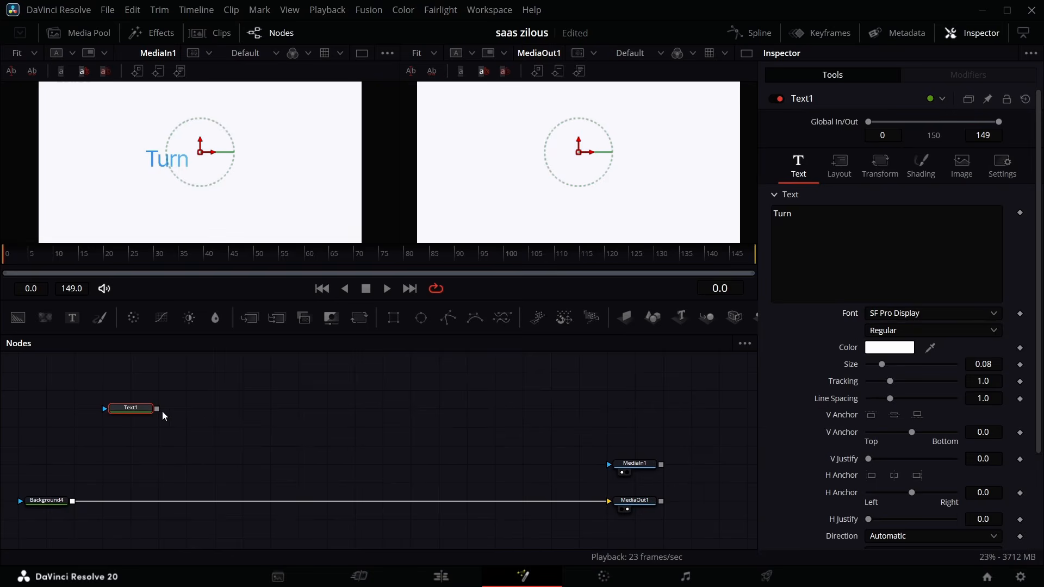
Step: Set the Turn text's colour to HTML value #1b96c3
key(BackSpace)
key(BackSpace)
key(BackSpace)
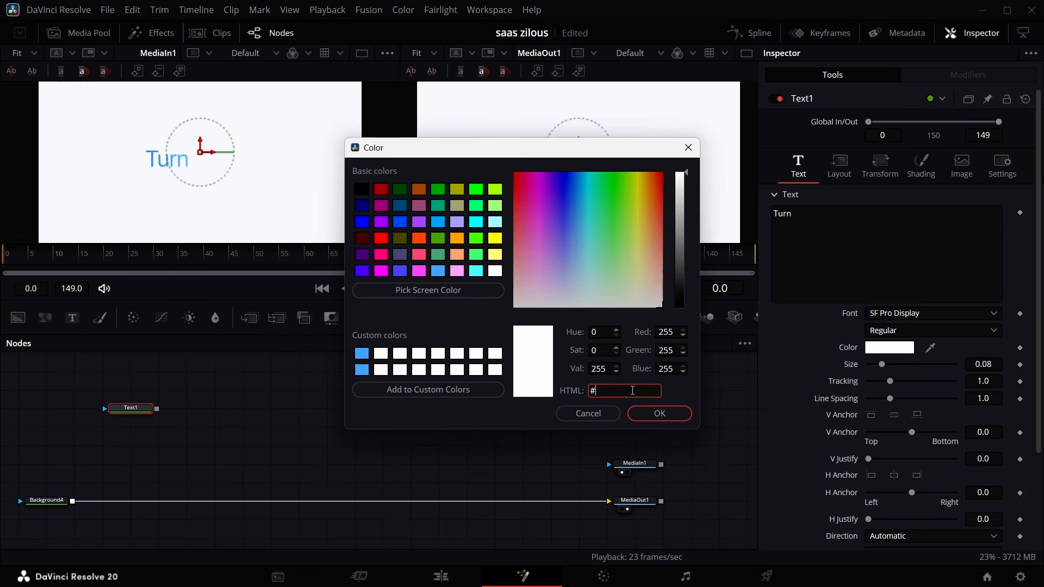
text(1b9)
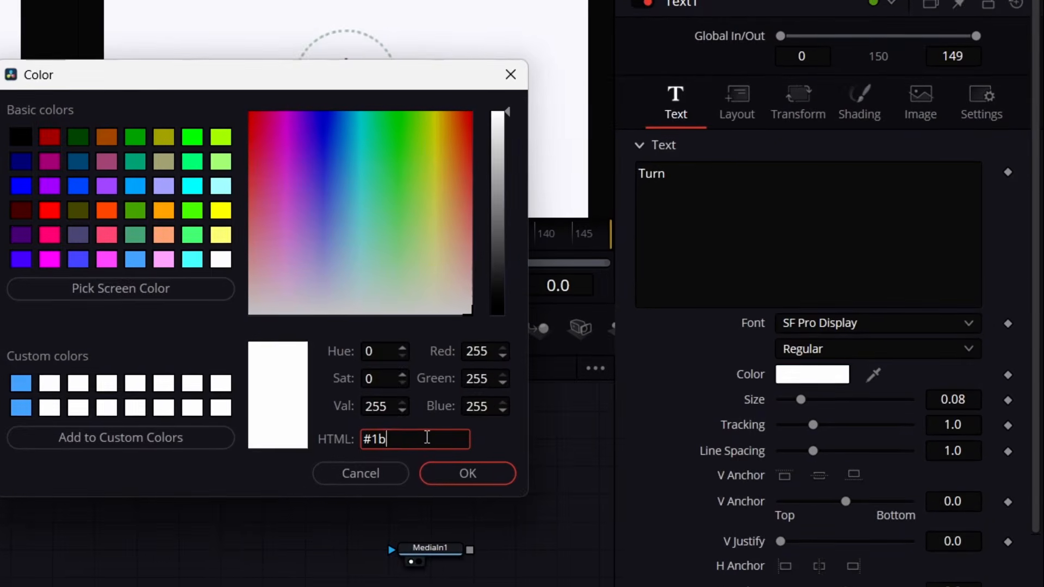
text(6cc)
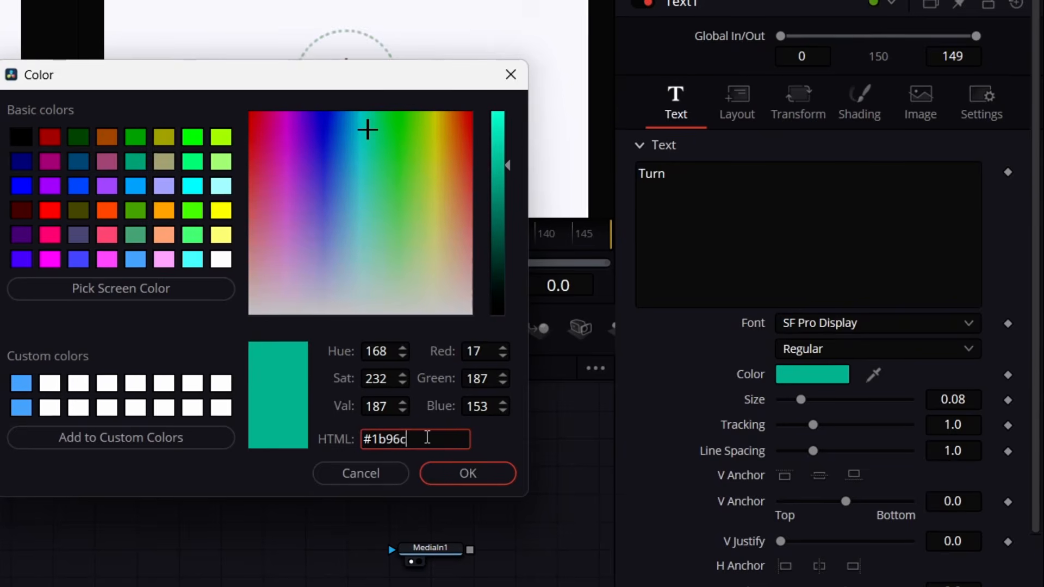
key(Return)
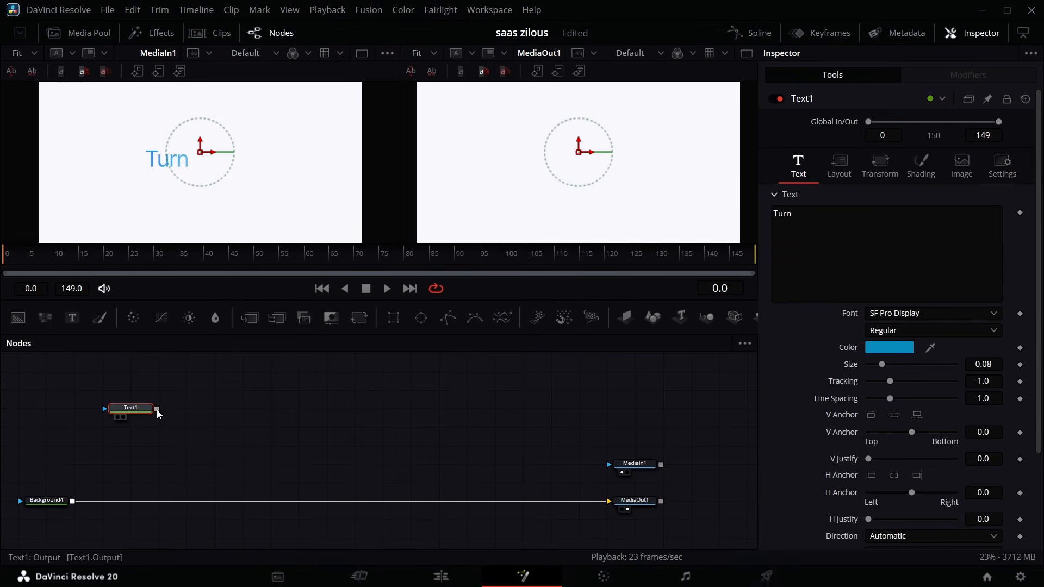
Step: Merge the Turn text over the background and set its size to 0.09
drag(156, 410, 82, 501)
click(131, 408)
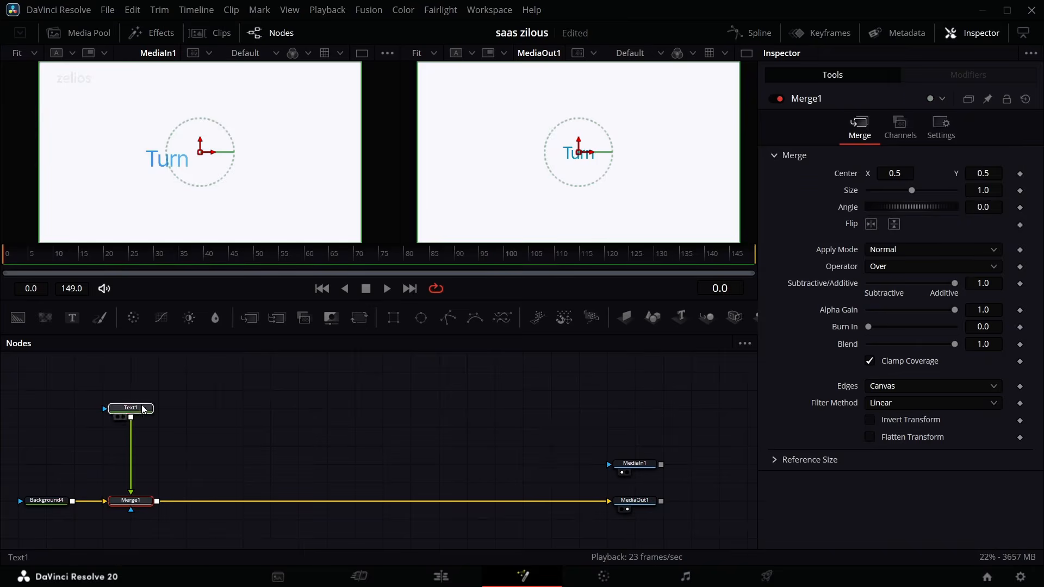
click(991, 364)
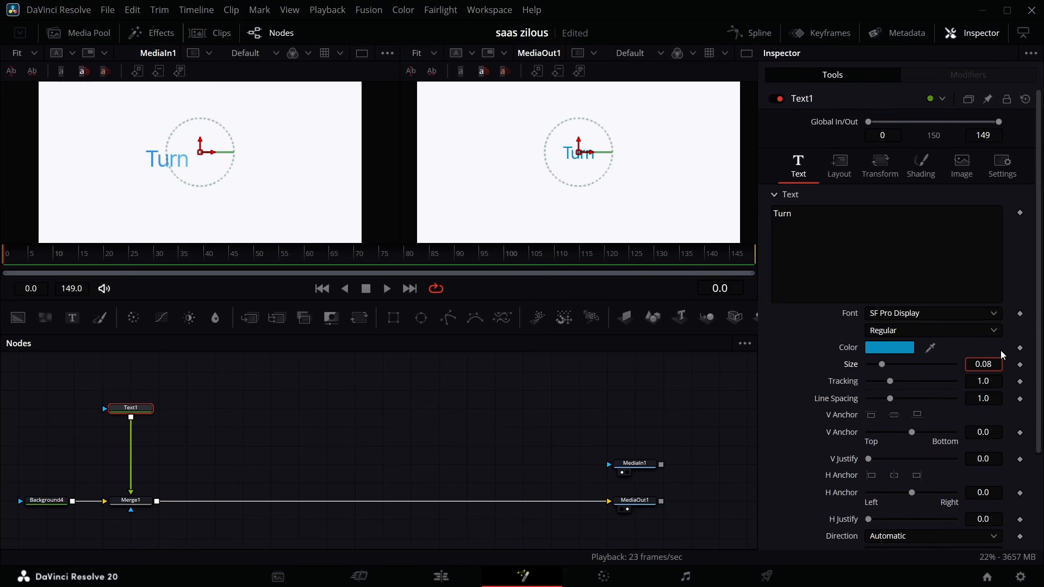
text(9)
key(Return)
Step: Set the Turn text's layout Center X to 0.411
click(839, 163)
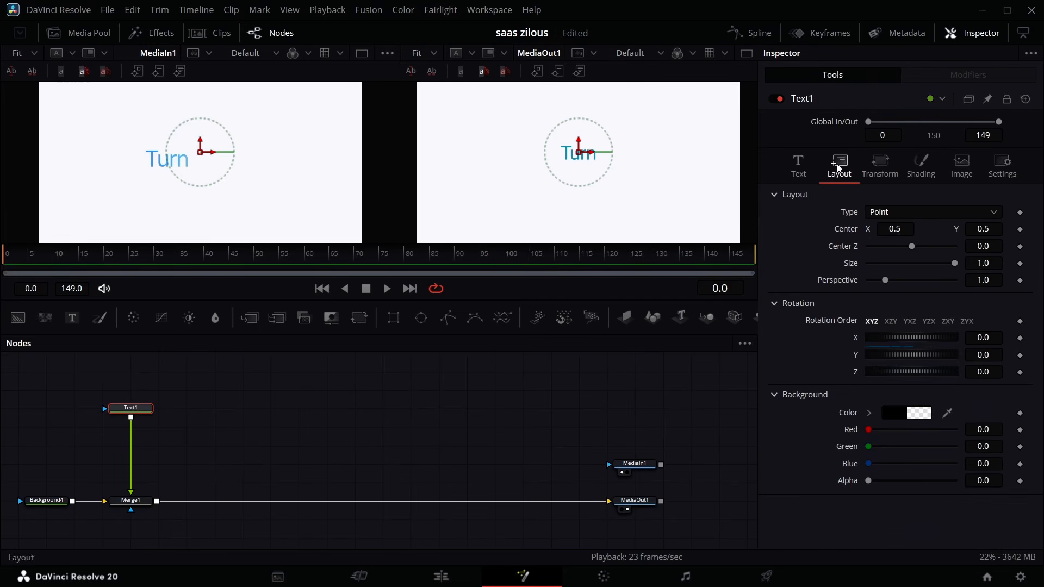
click(903, 229)
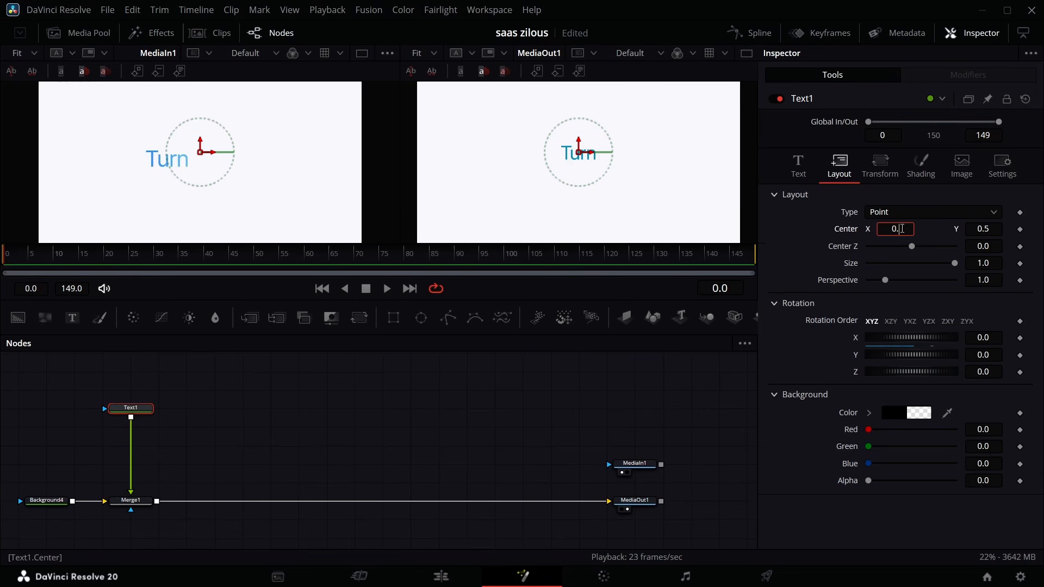
text(0.411)
key(Return)
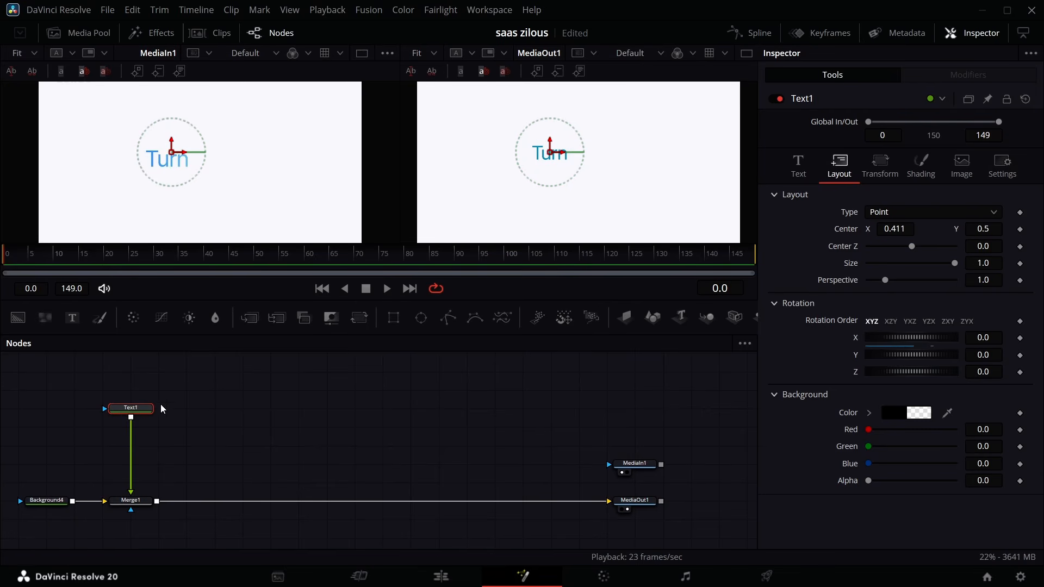
Step: Duplicate the Turn text node beside the original and change the copy's text to "Books"
click(212, 416)
key(ctrl+v)
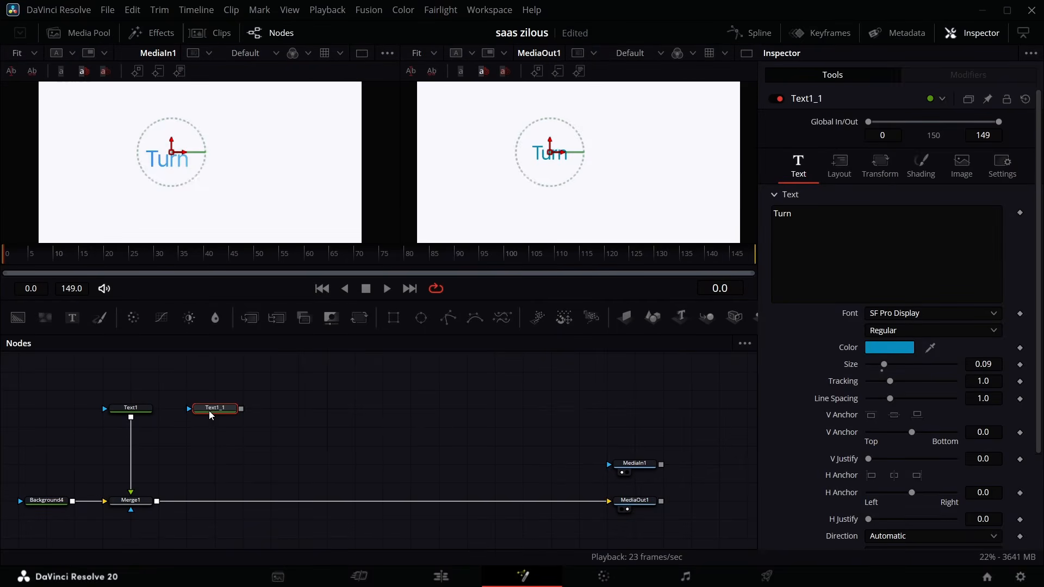
click(843, 231)
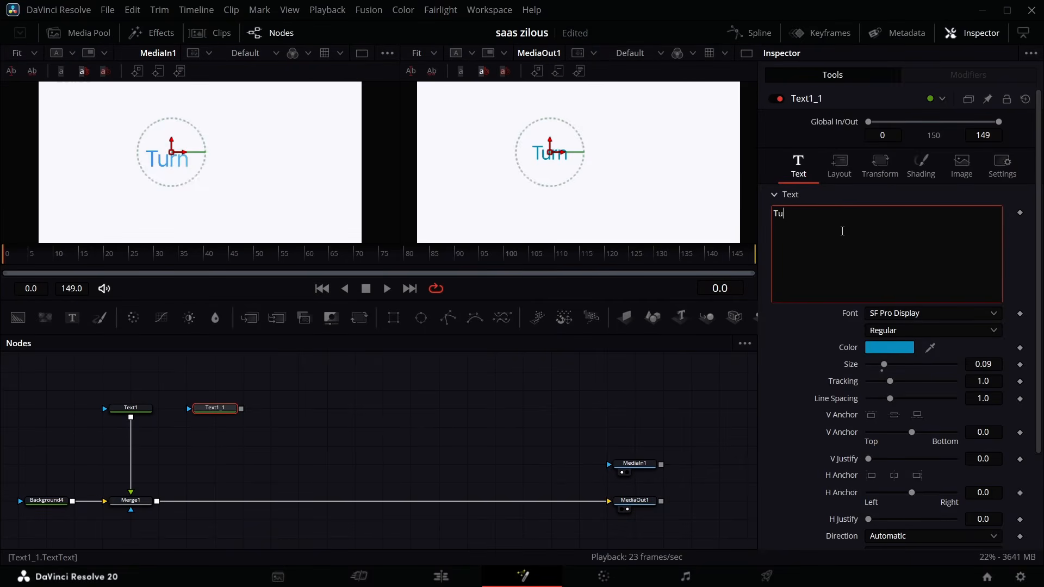
text(Books)
Step: Darken the Books text's colour to near-black
click(894, 352)
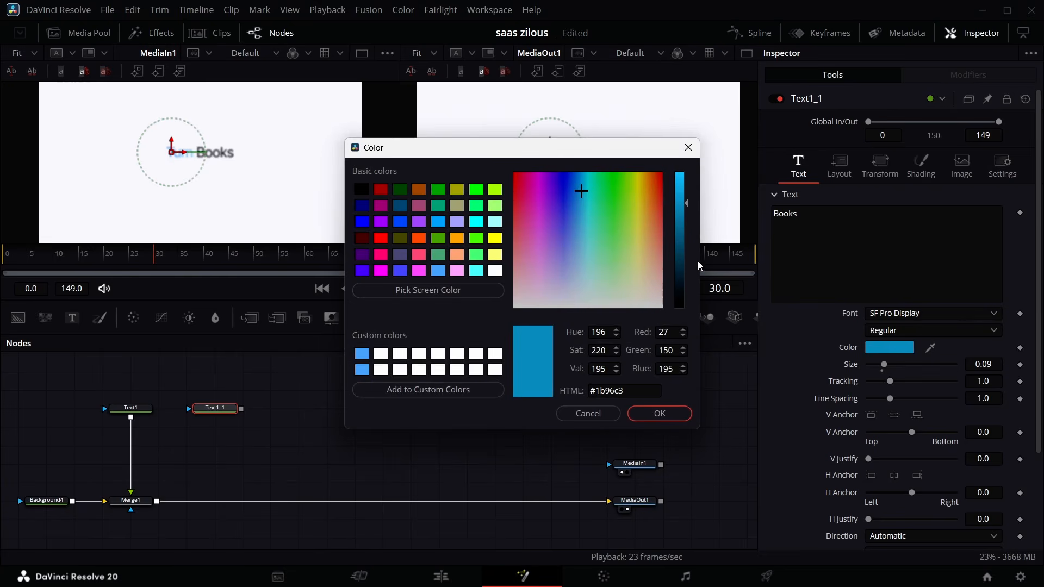
drag(677, 254, 682, 301)
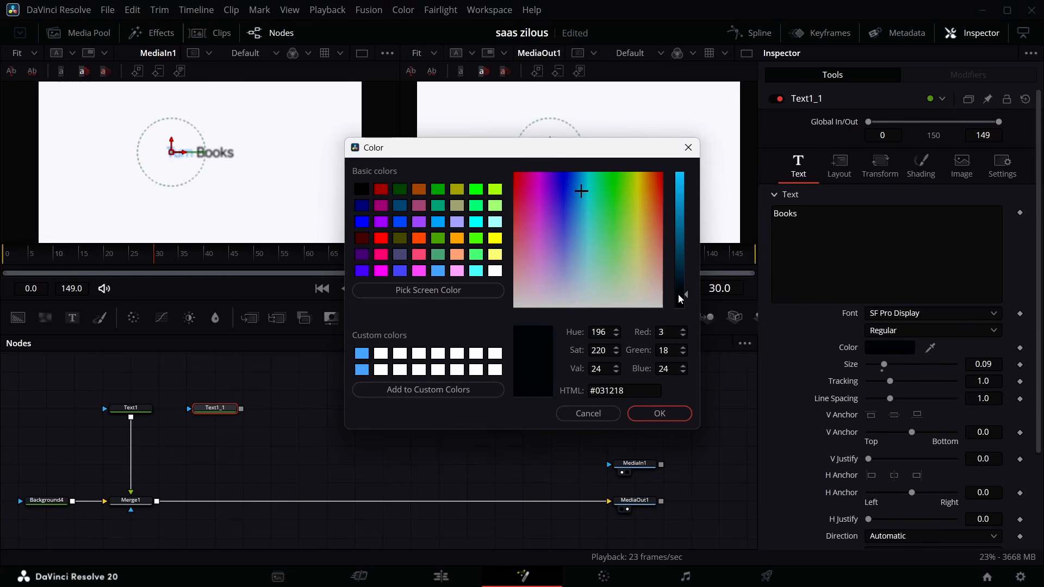
click(675, 418)
Step: Merge the Books text over the Turn composite and set its layout Center X to 0.562
drag(240, 408, 157, 501)
click(215, 408)
click(839, 166)
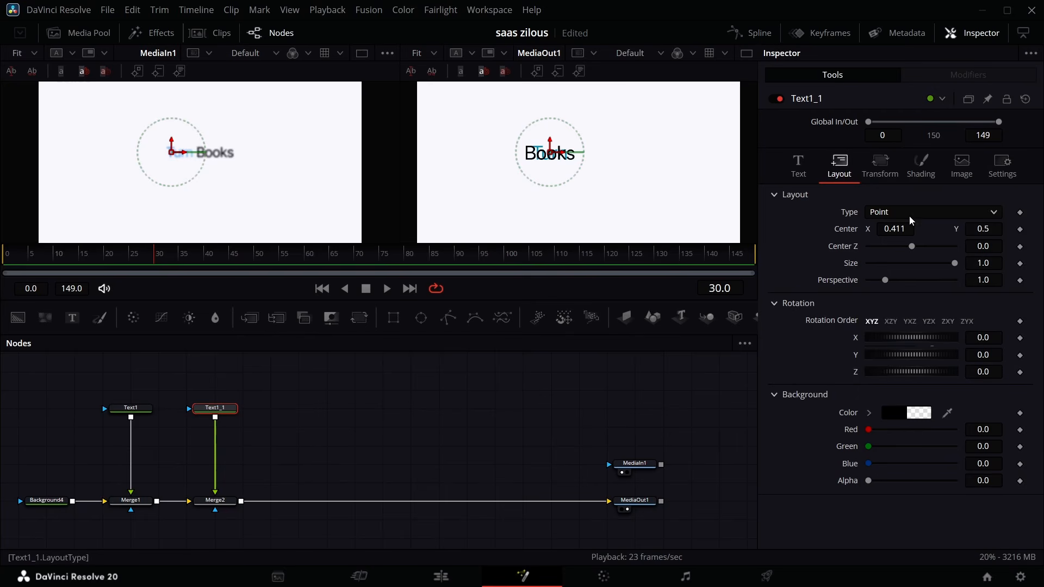
text(0.562)
key(Tab)
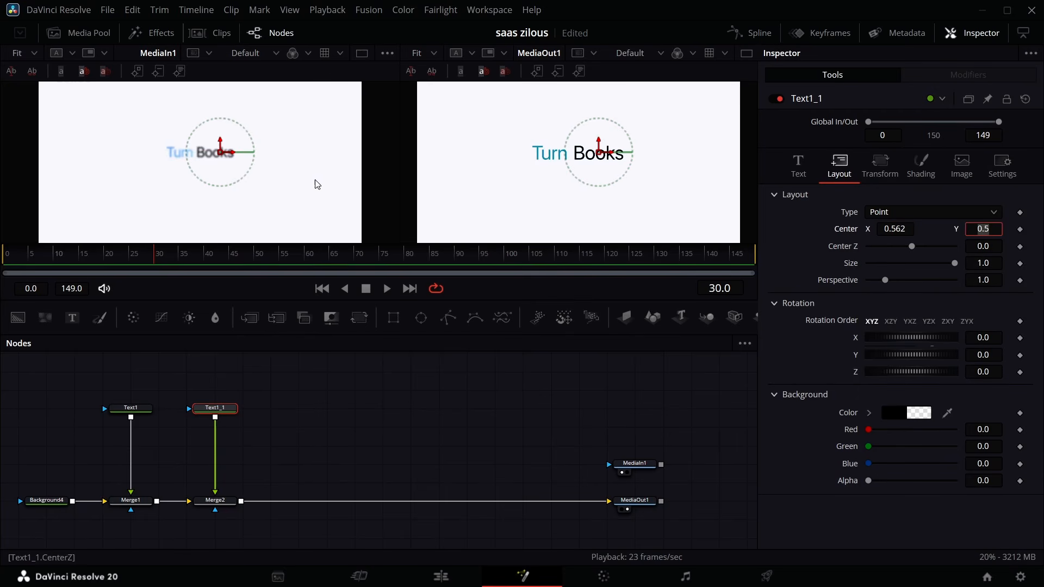
Step: Insert a Transform node after the Turn text and keyframe its Center at frame 0
click(140, 409)
click(322, 320)
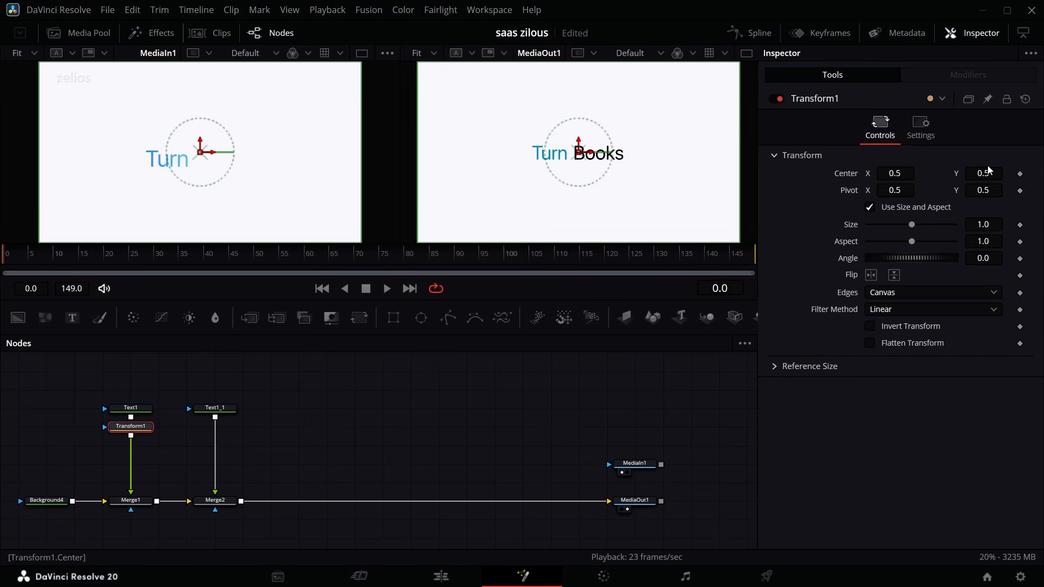
click(1021, 174)
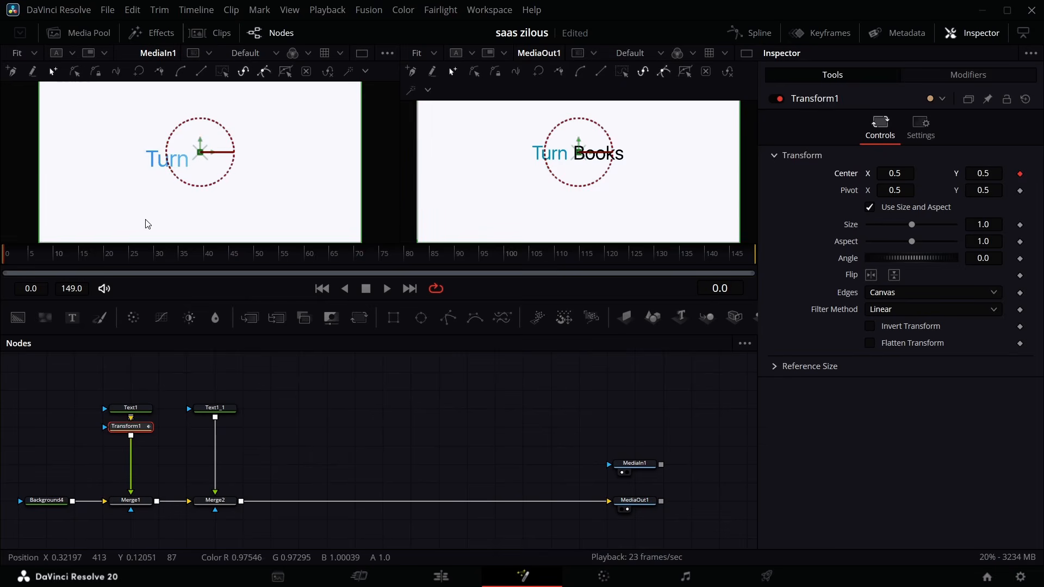
Step: Keyframe the Transform's Center at frame 10 with Y 0.5, and set Center Y to 0.445 at frame 0
click(51, 254)
click(53, 254)
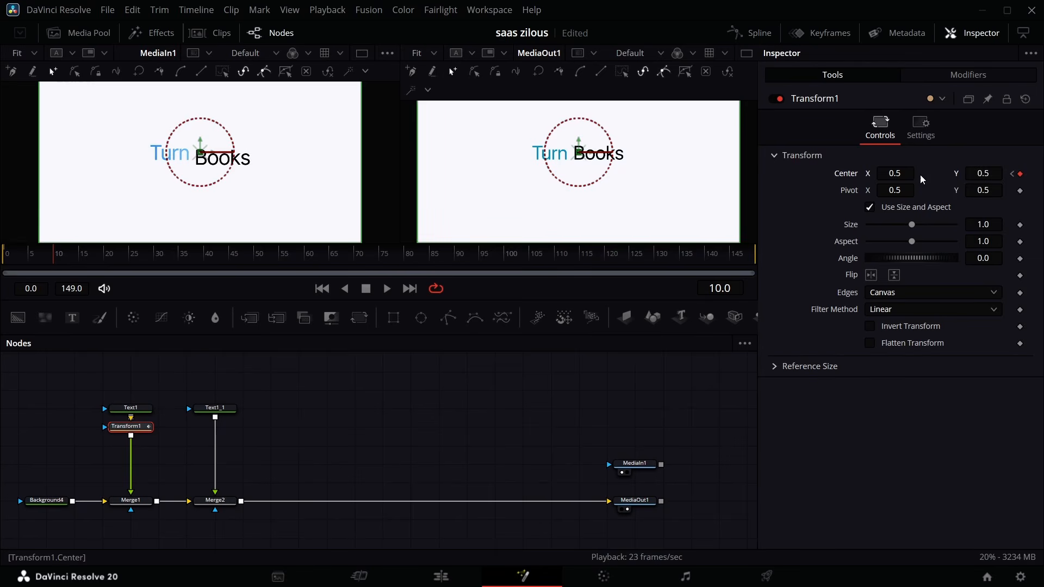
drag(49, 256, 2, 310)
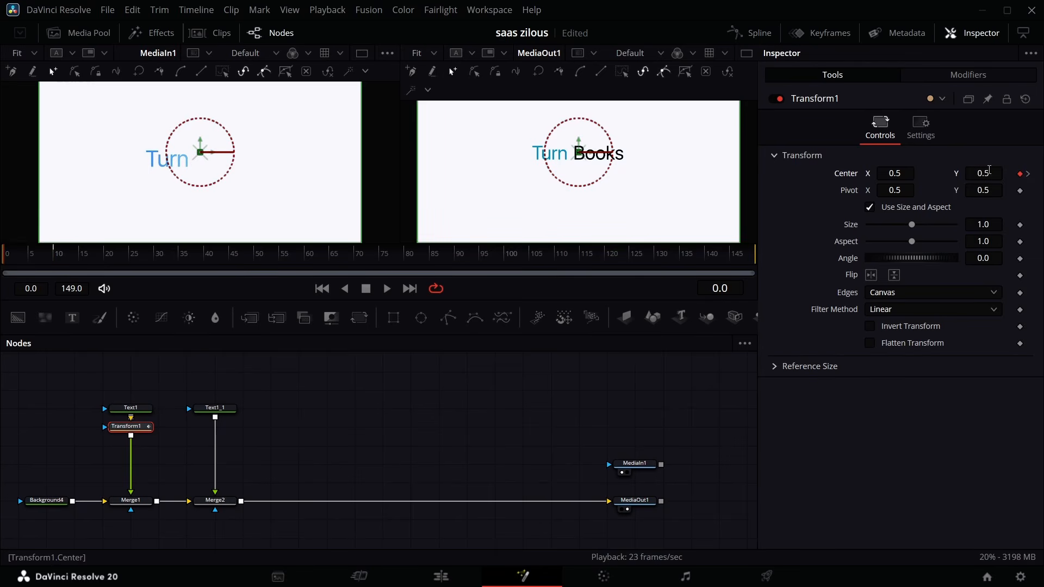
drag(989, 169, 968, 173)
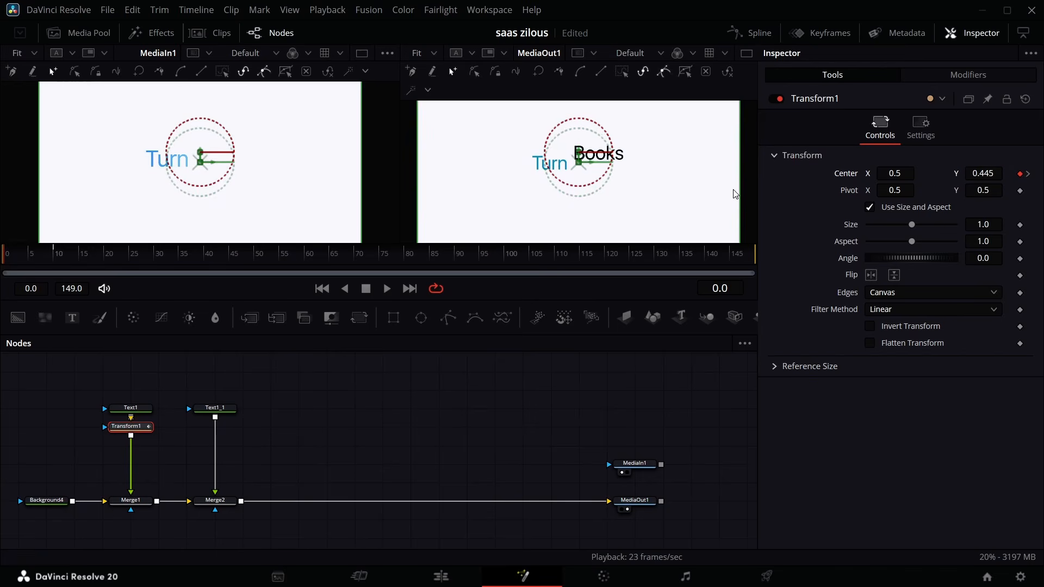
Step: Apply the Out Cubic ease to the Transform's Center displacement curve in the spline editor
click(751, 33)
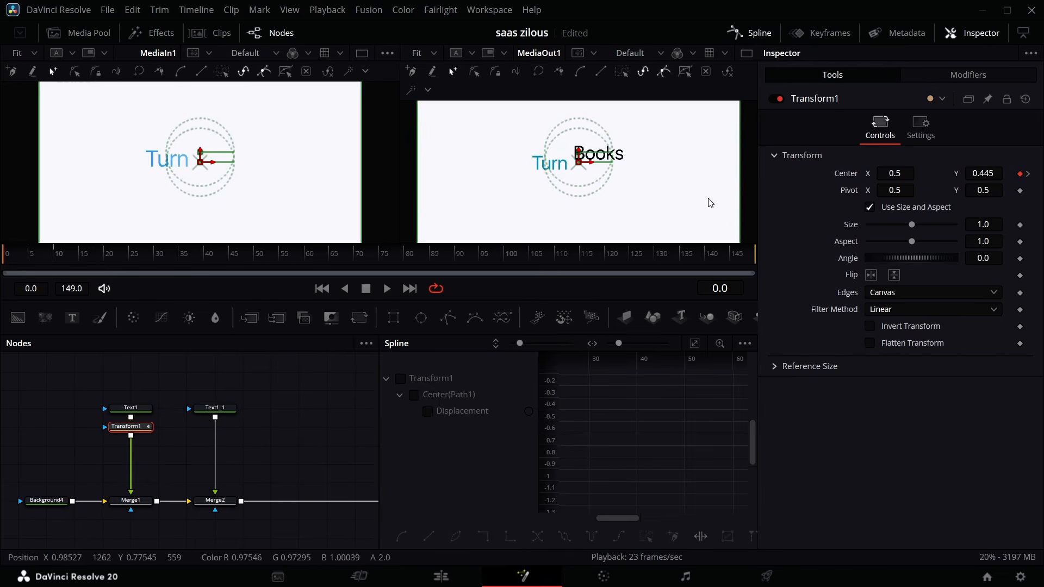
click(690, 343)
right_click(659, 481)
mouse_move(783, 292)
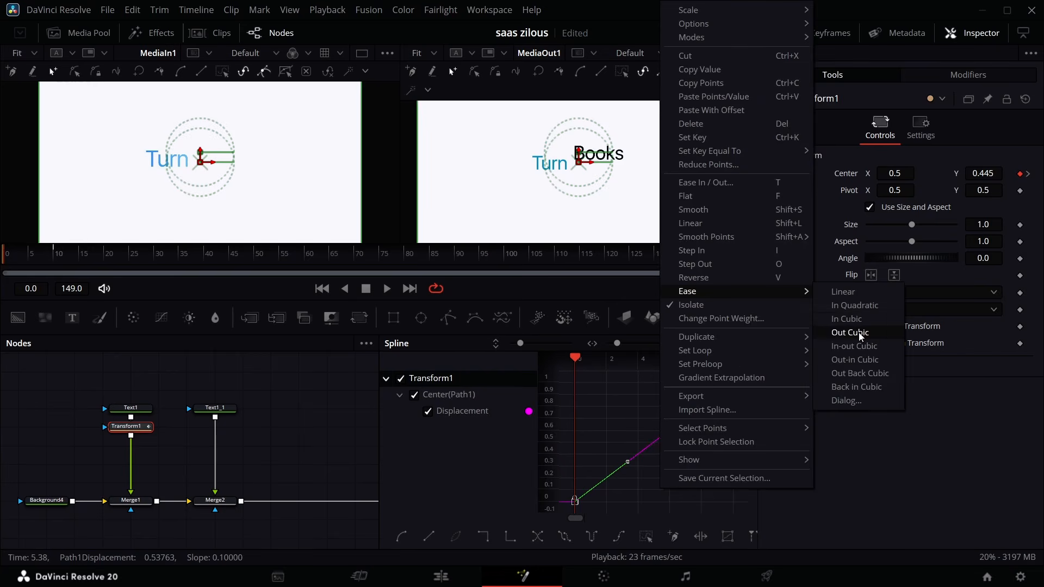
click(850, 332)
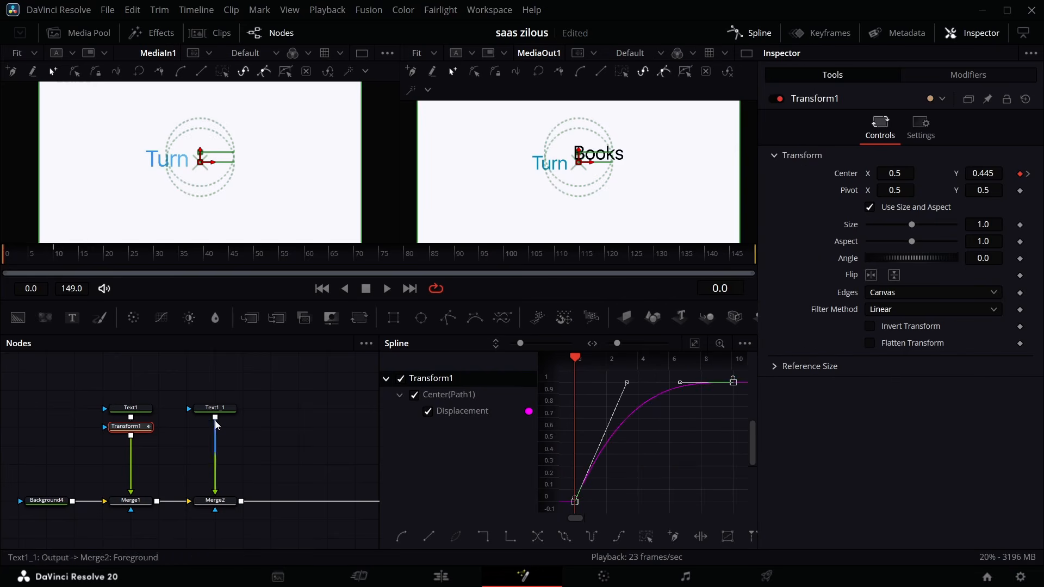
Step: Paste a copy of the Turn text's Transform node between the Books text and its merge
click(773, 32)
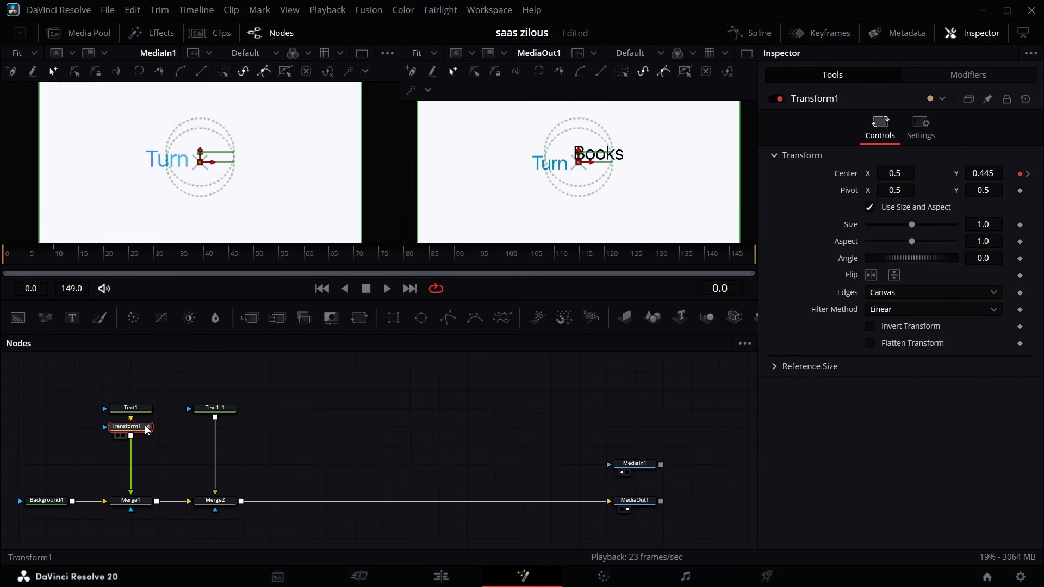
click(206, 413)
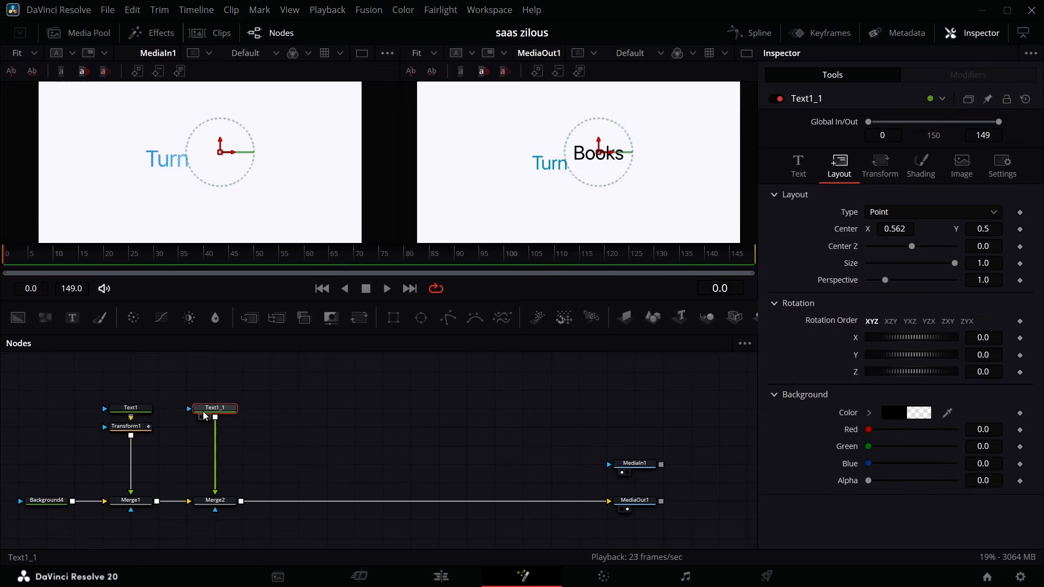
key(ctrl+v)
Step: Shift the copied Transform's Center keyframes so the Books movement starts at frame 9, and play the result from frame 0
click(829, 38)
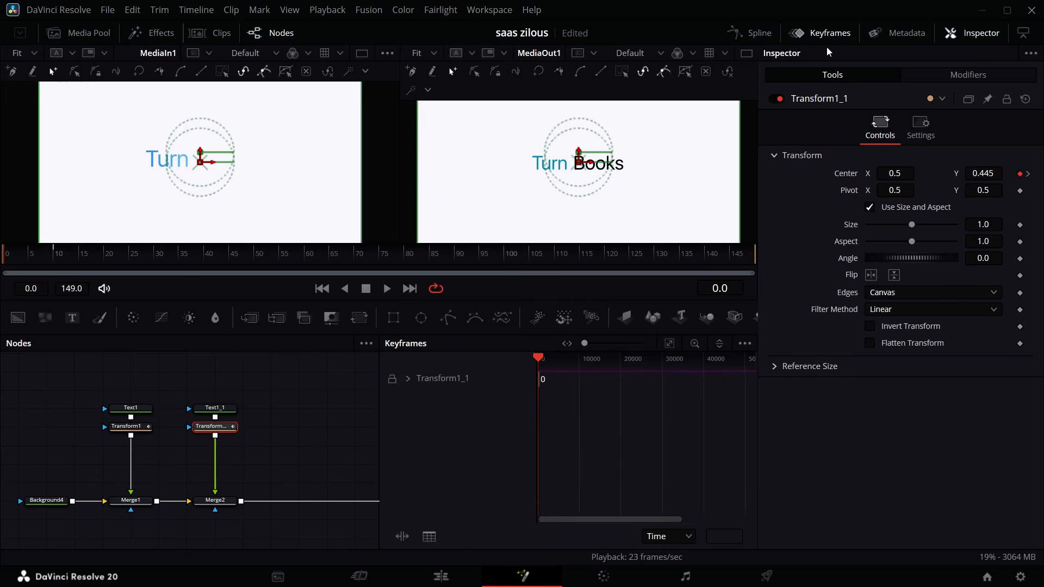
click(412, 379)
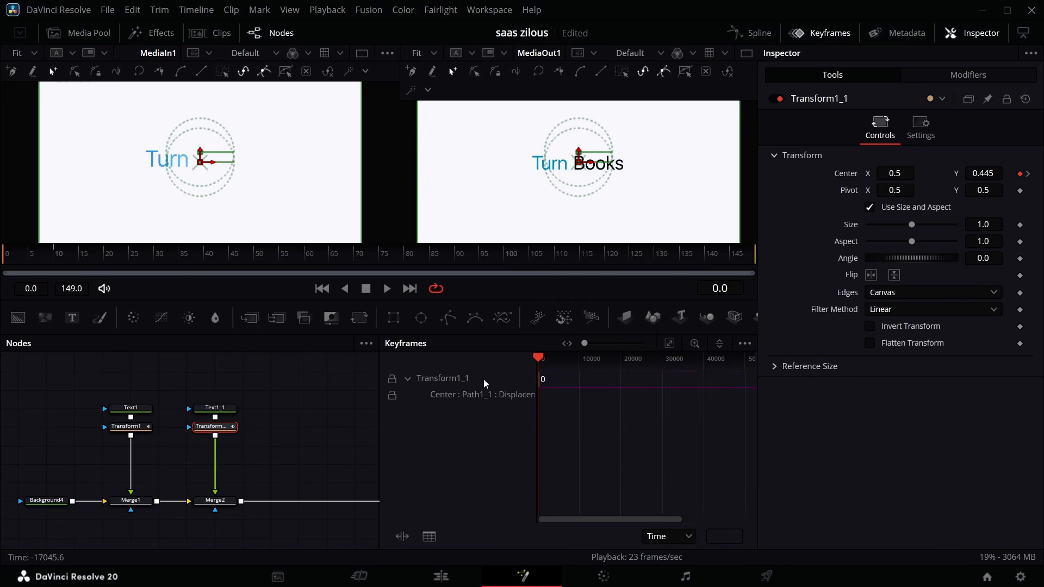
click(670, 344)
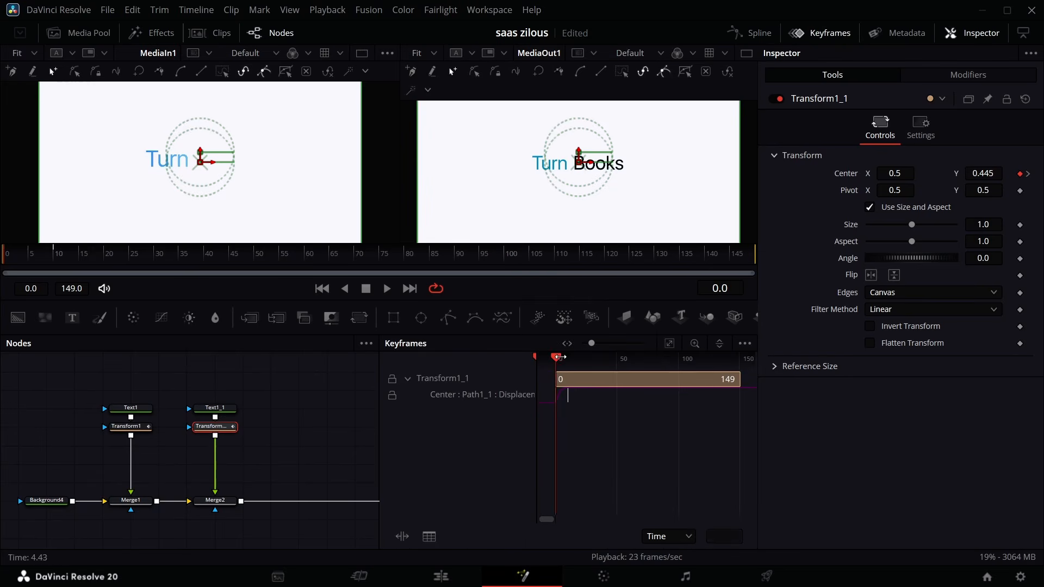
drag(555, 363, 567, 361)
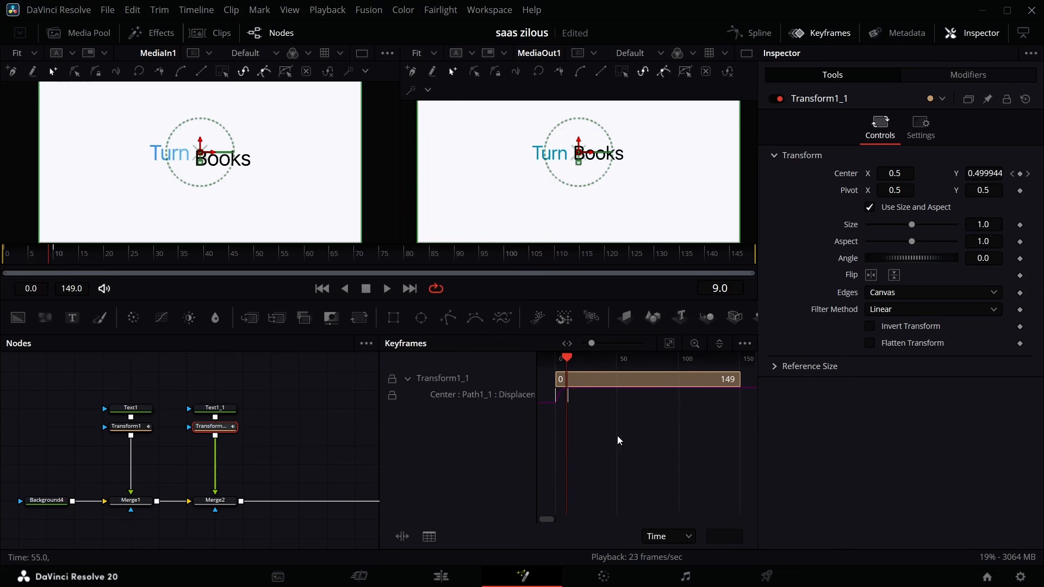
drag(618, 436, 567, 399)
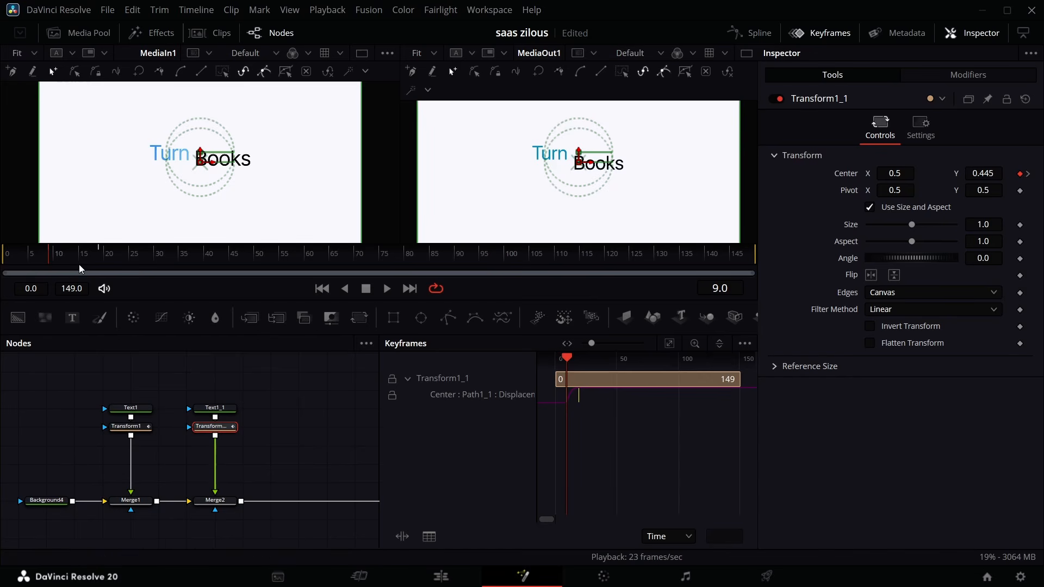
drag(45, 256, 1, 258)
key(space)
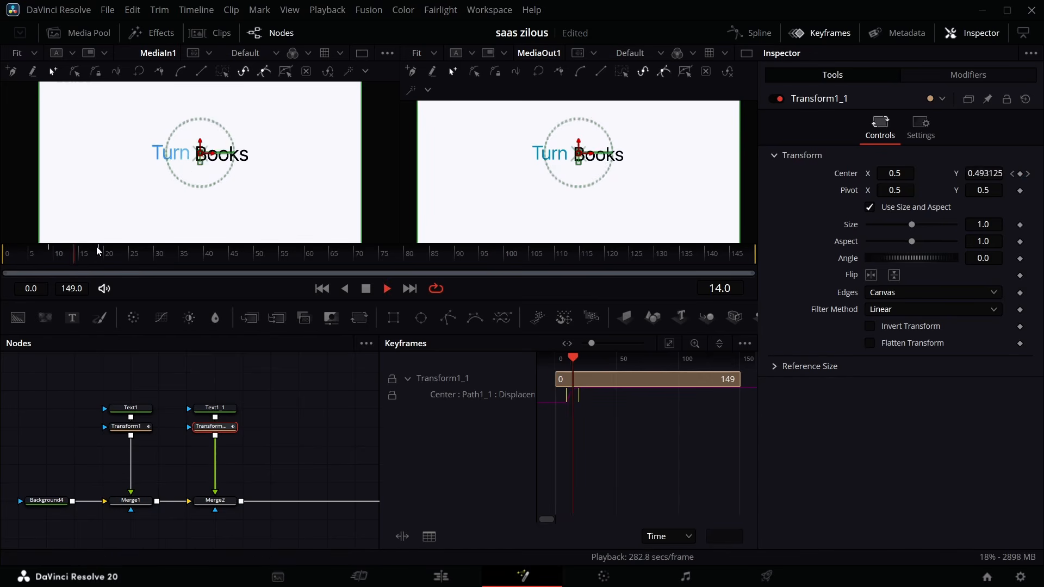
key(space)
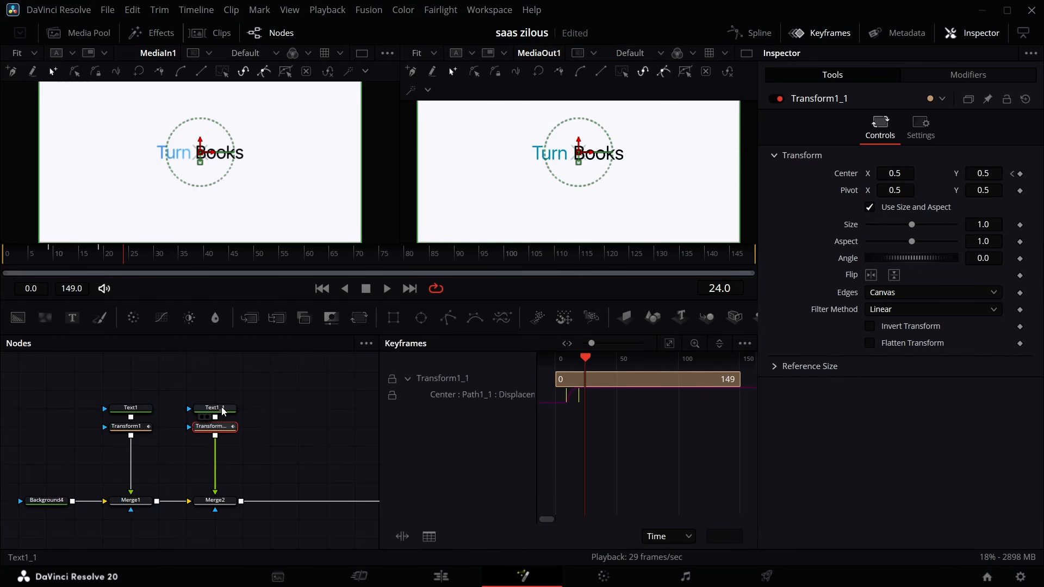
Step: Trim Merge2's active range to start at frame 9, and play the title from frame 0
click(218, 503)
drag(613, 377, 644, 385)
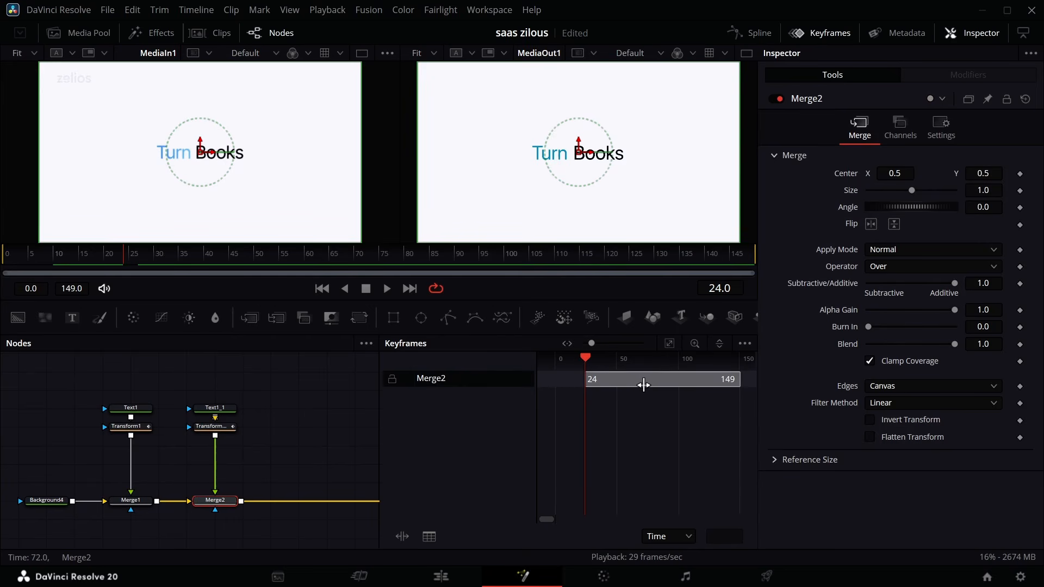
drag(123, 258, 51, 265)
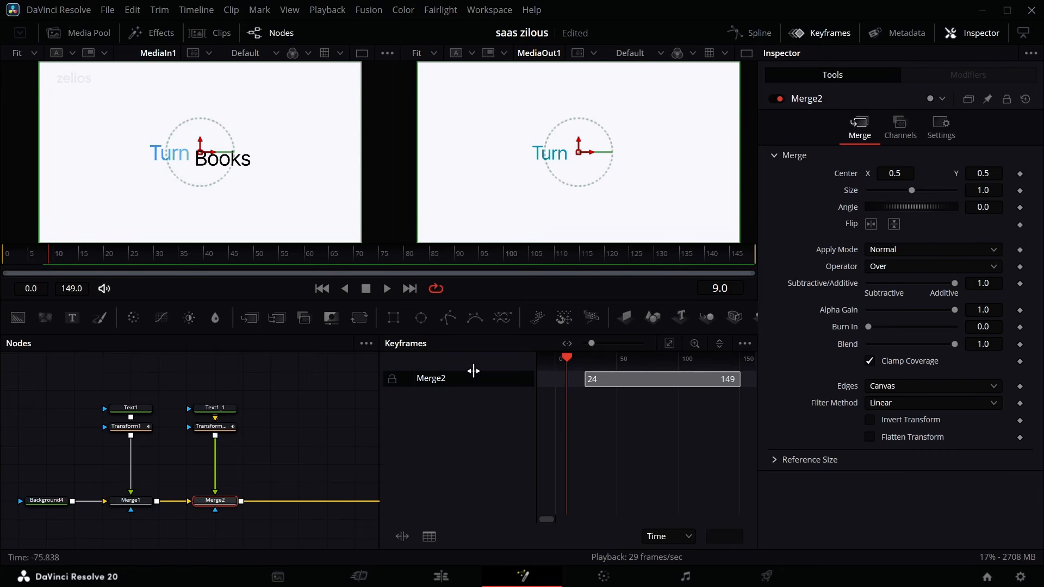
mouse_move(608, 381)
mouse_down()
mouse_move(583, 384)
mouse_move(592, 386)
mouse_up()
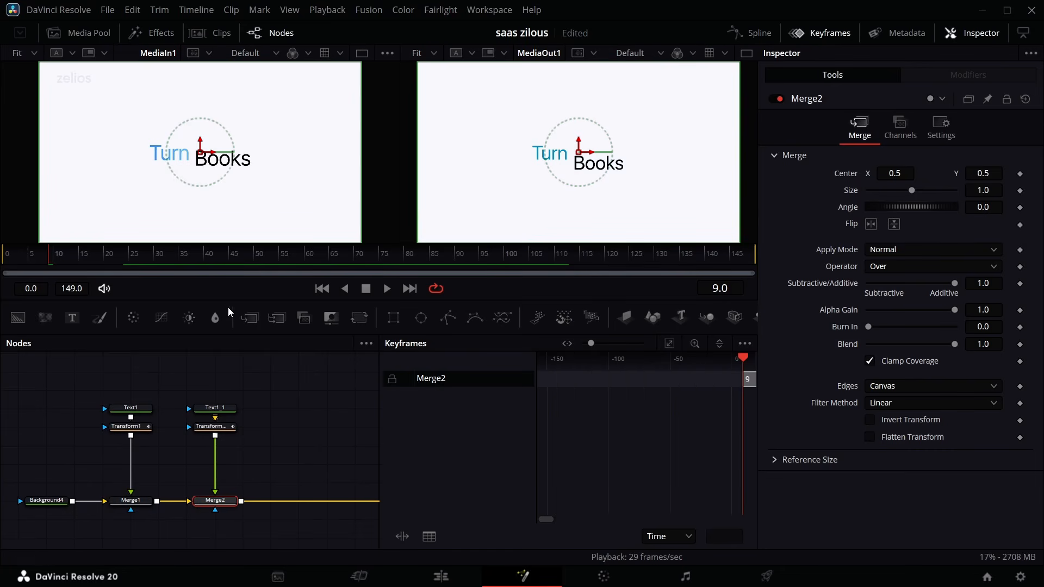
drag(50, 250, 5, 258)
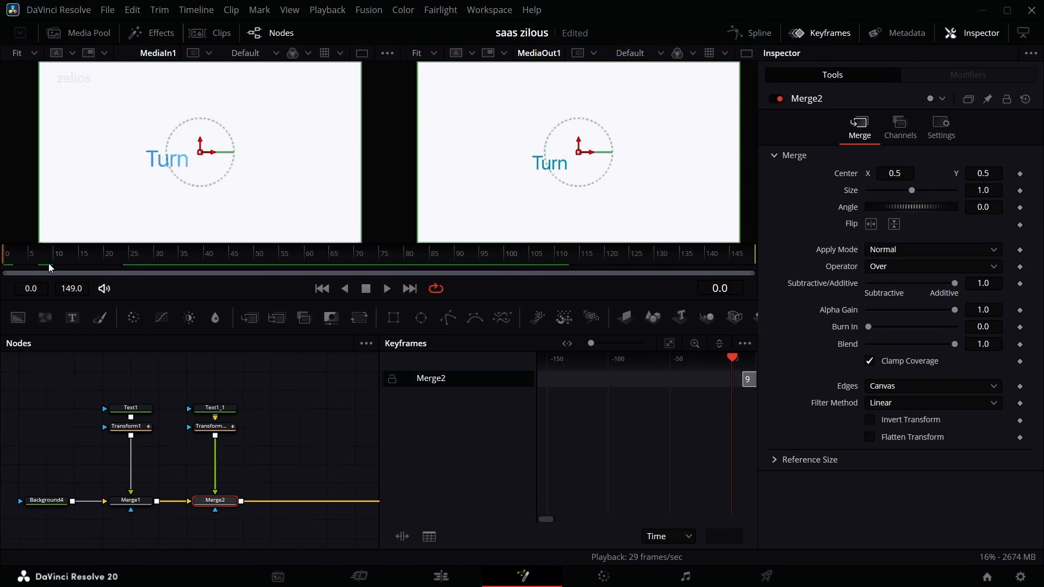
key(space)
key(space)
Step: Give the text merges their own Background node and merge their output over the original background into MediaOut1
drag(258, 372, 111, 439)
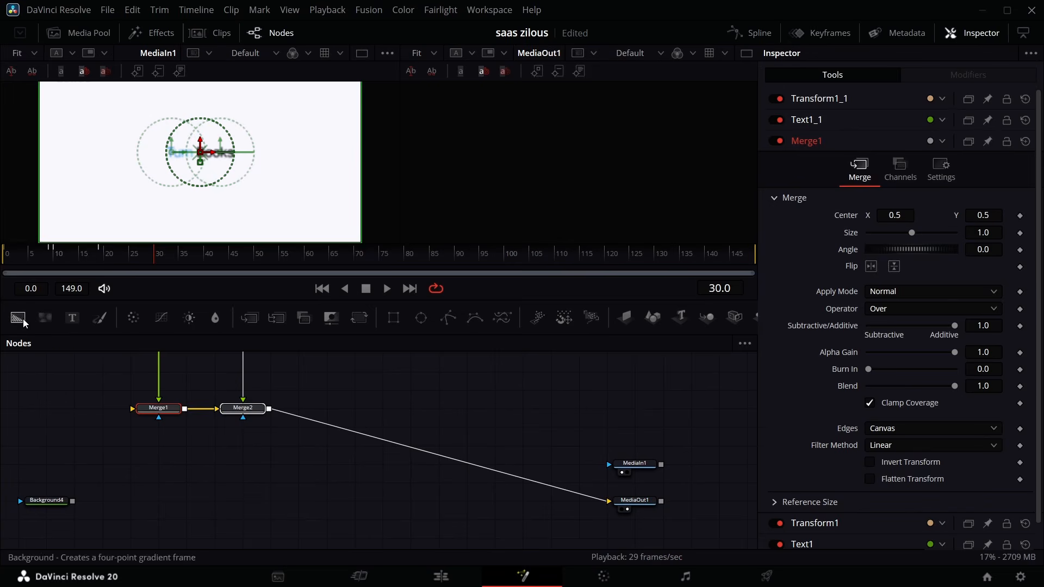
drag(18, 319, 155, 410)
drag(597, 504, 74, 504)
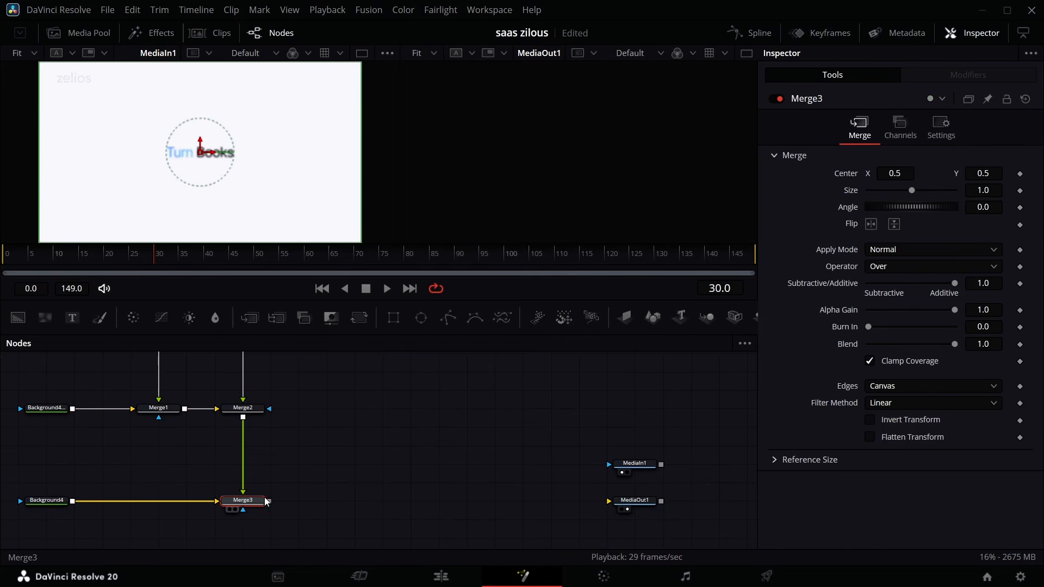
drag(268, 501, 587, 502)
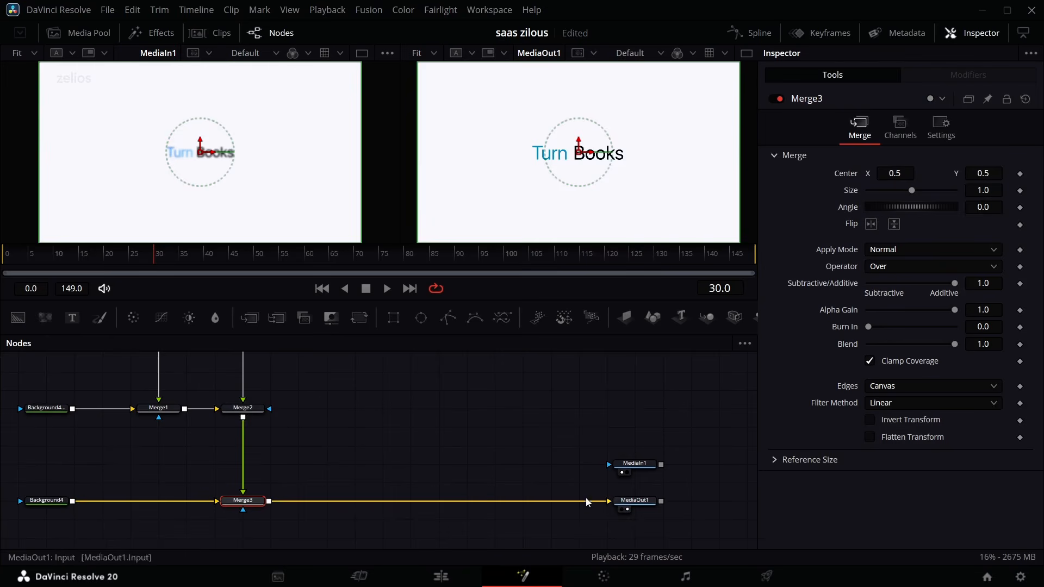
Step: Insert a Transform node after Merge2 and keyframe its Size at 1.0 on frame 0 and 0.433 on frame 35
click(243, 408)
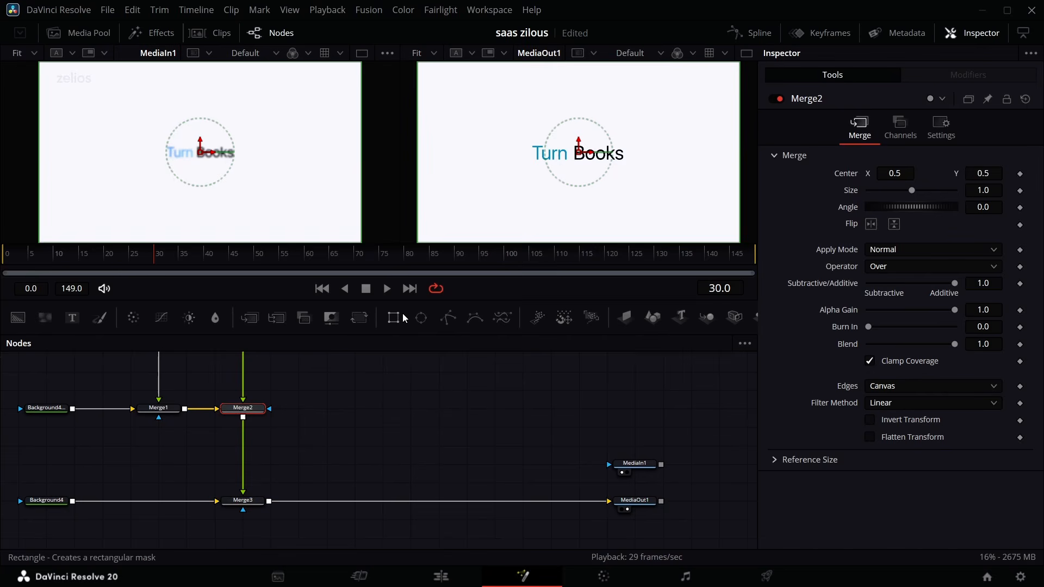
click(363, 321)
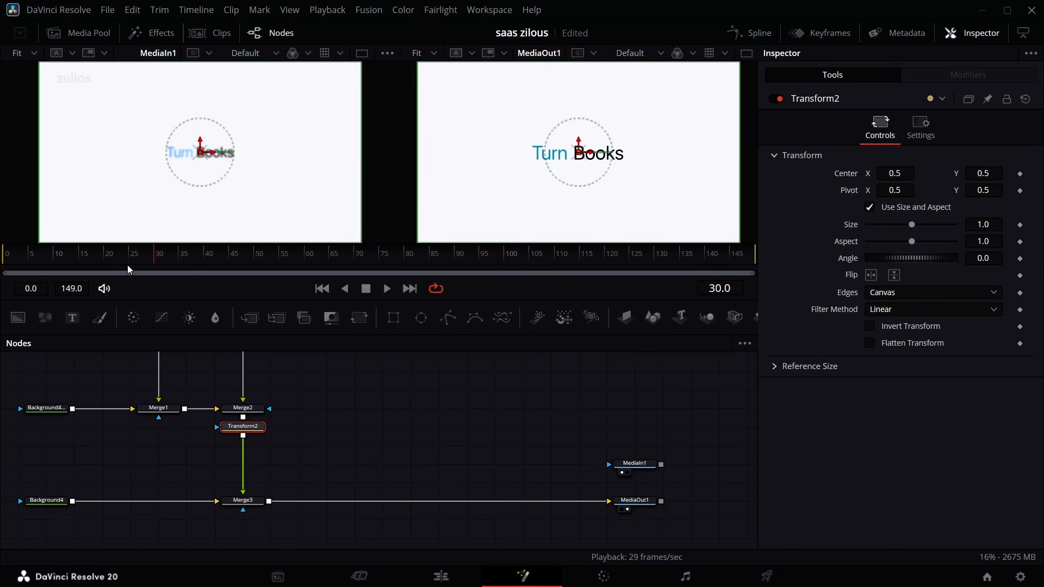
drag(155, 256, 184, 265)
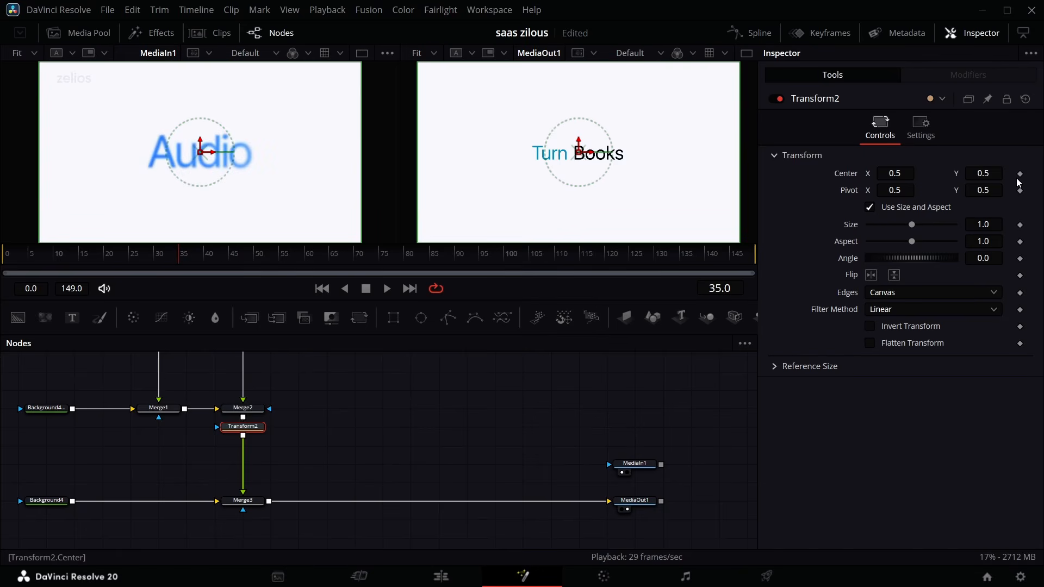
click(1021, 226)
click(1, 261)
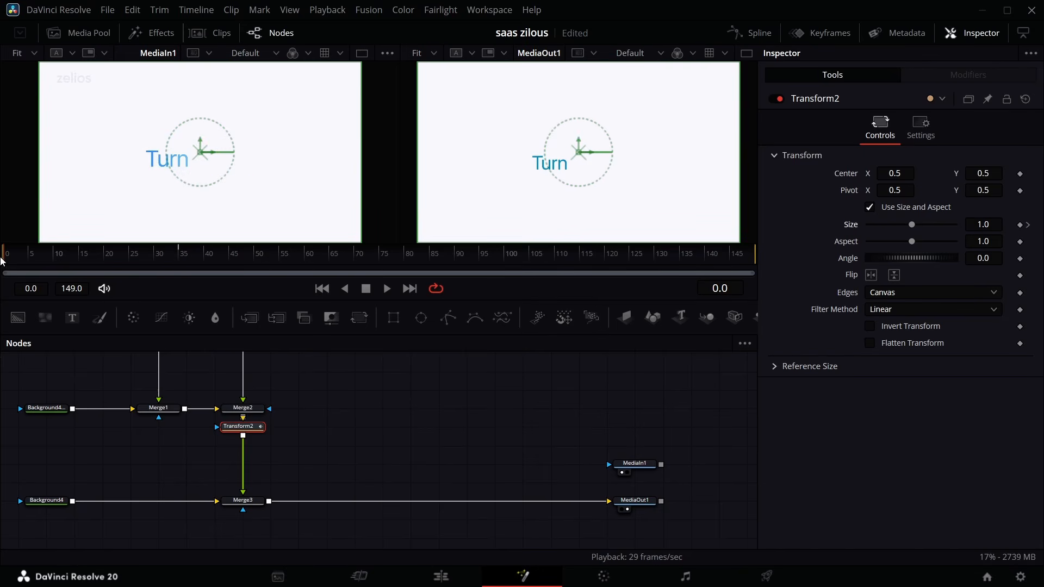
click(1023, 225)
click(1027, 226)
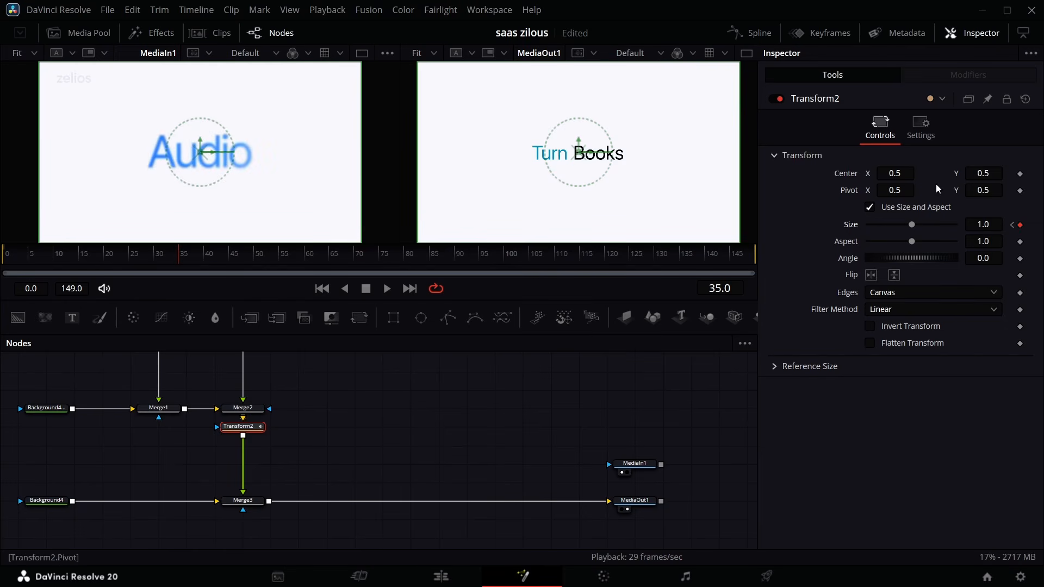
drag(998, 221, 845, 224)
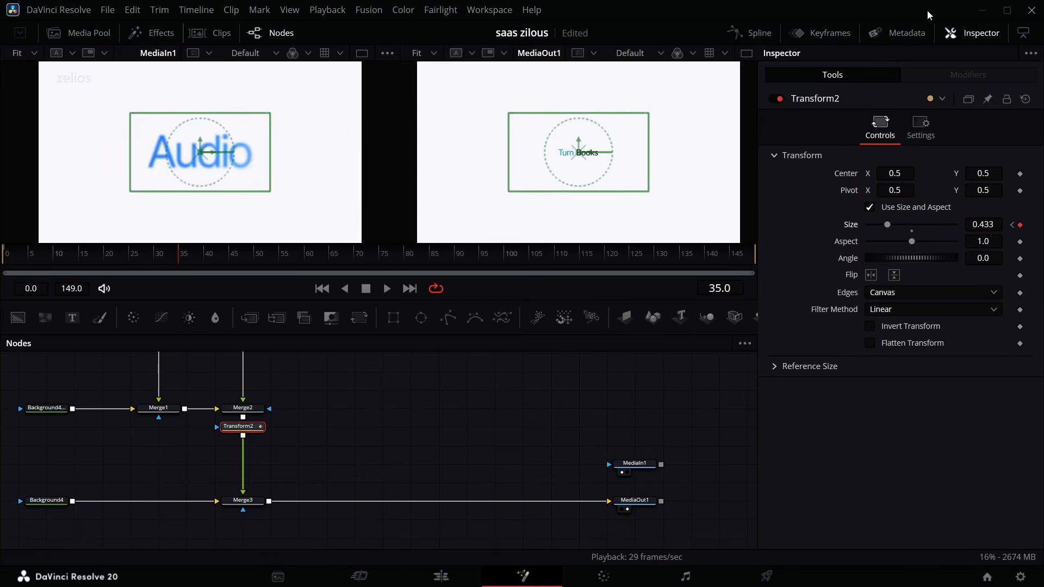
Step: Apply the In Cubic ease to Transform2's Size curve and play the shrinking title against the reference clip
click(754, 33)
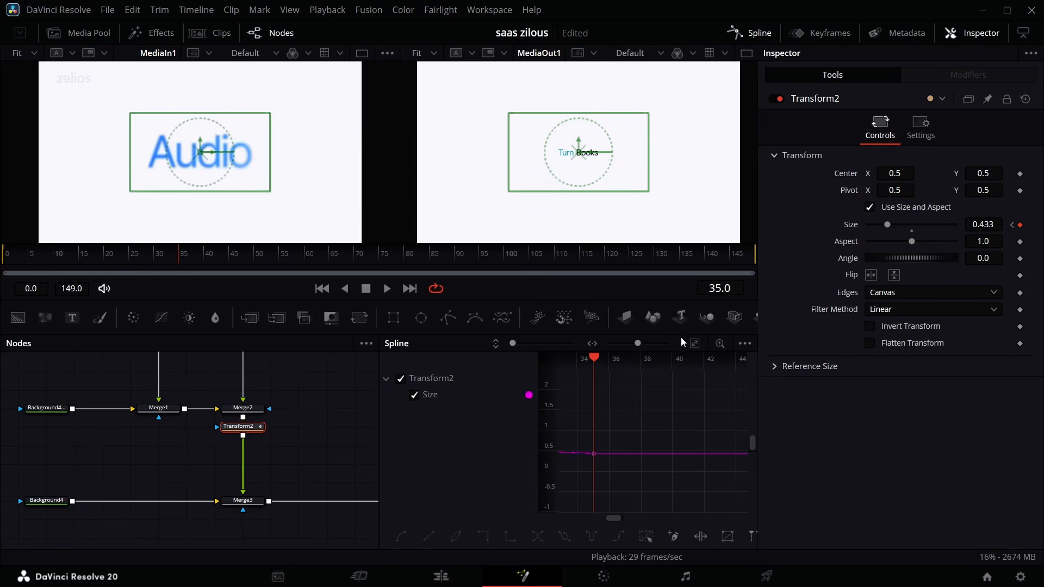
click(695, 343)
right_click(632, 373)
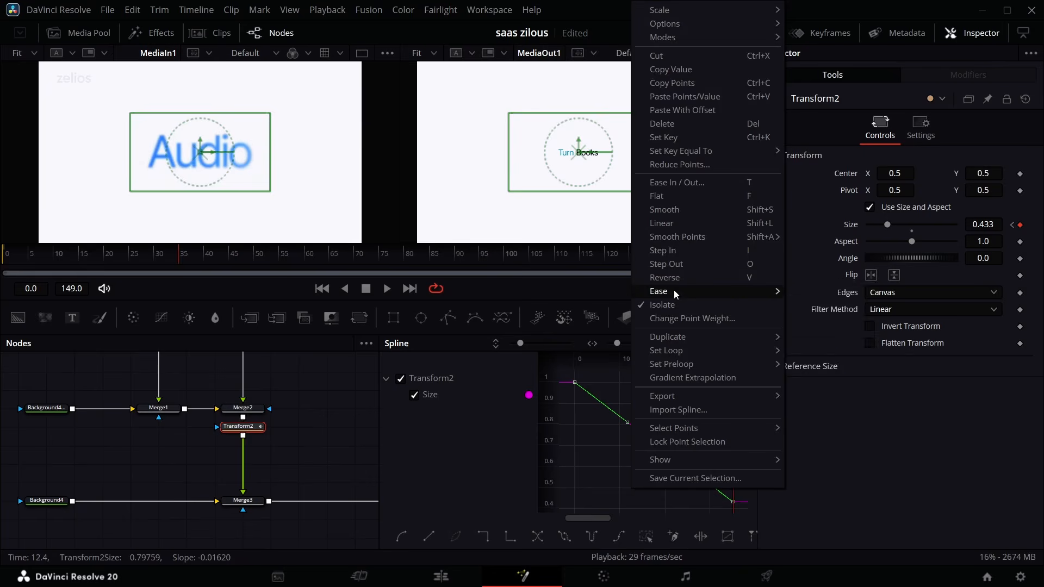
mouse_move(675, 291)
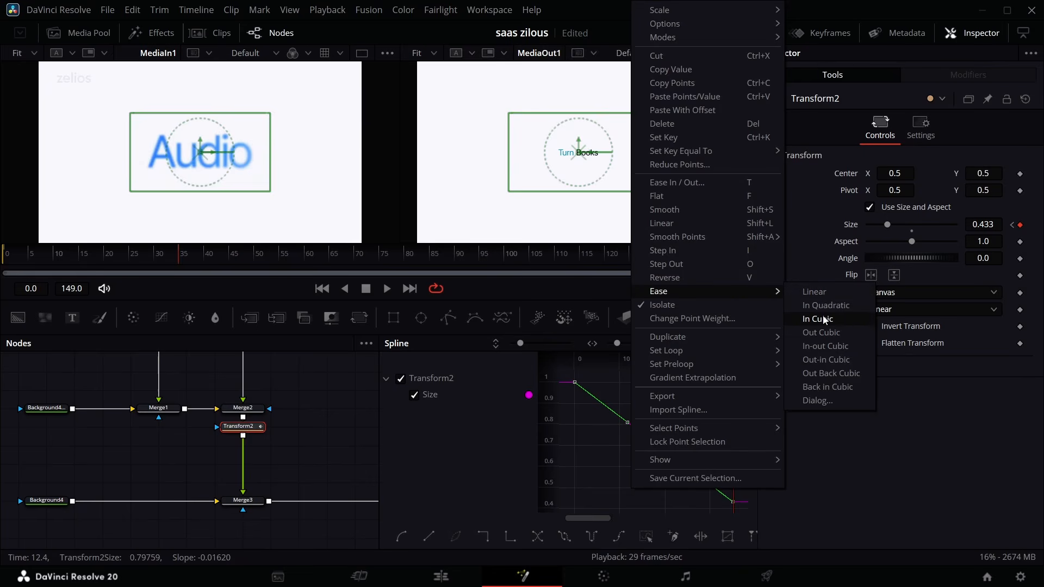
click(824, 319)
key(space)
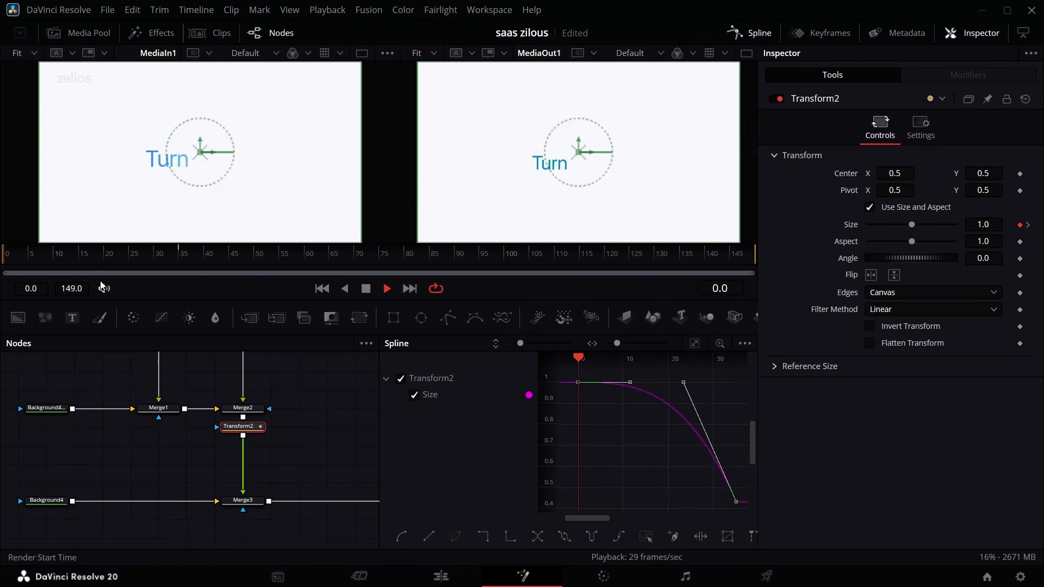
key(space)
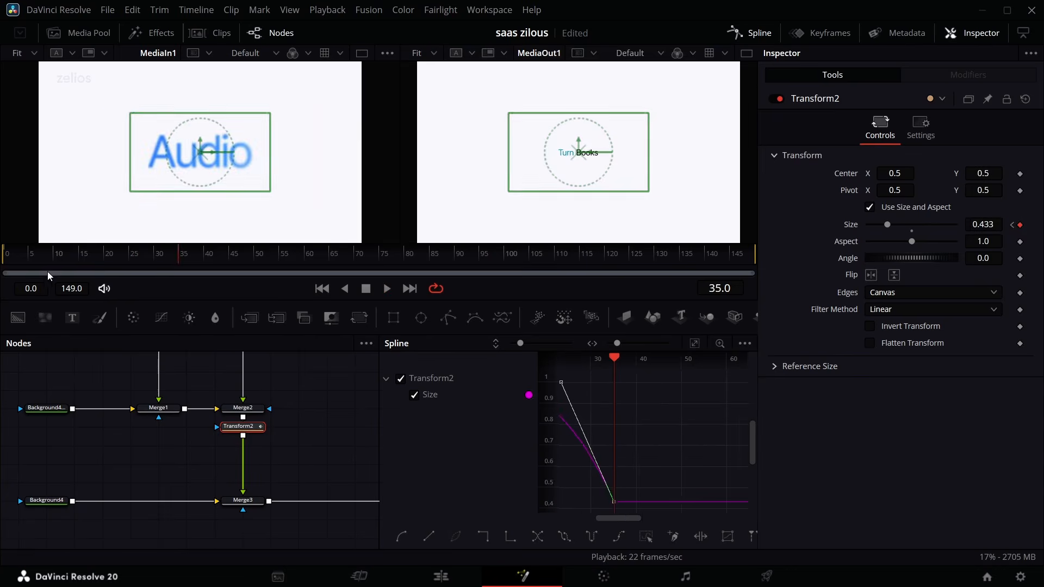
drag(30, 263, 1, 279)
key(space)
key(space)
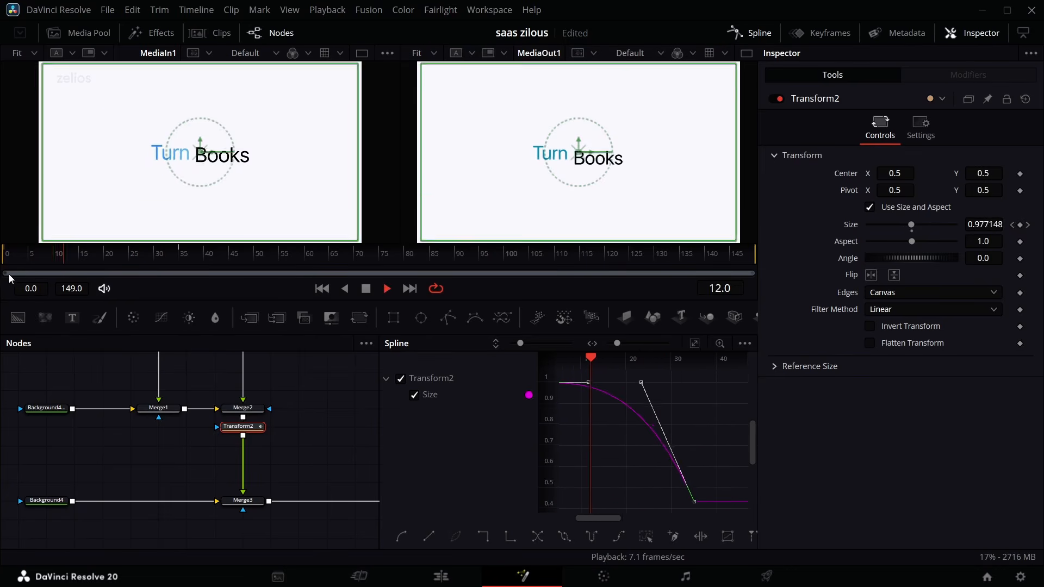
key(space)
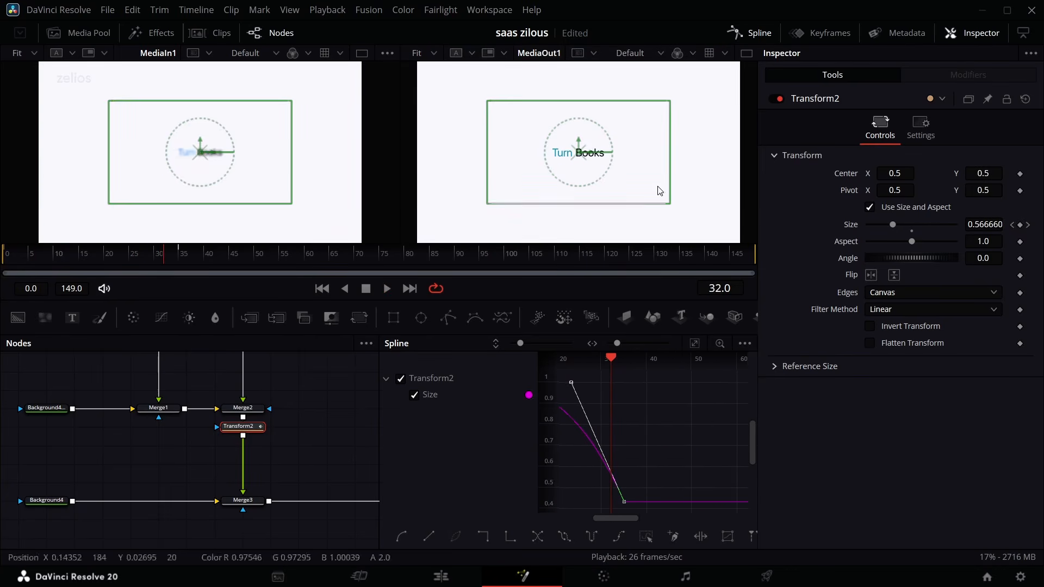
Step: Move Transform2's first Size keyframe from the start of the composition to frame -5
click(828, 34)
click(407, 379)
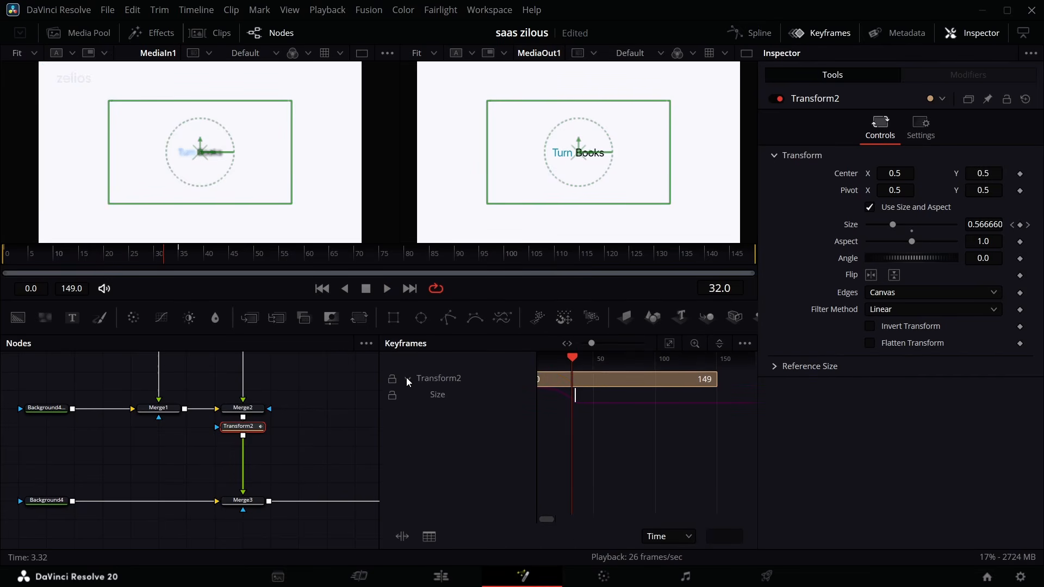
click(670, 345)
drag(556, 398, 553, 398)
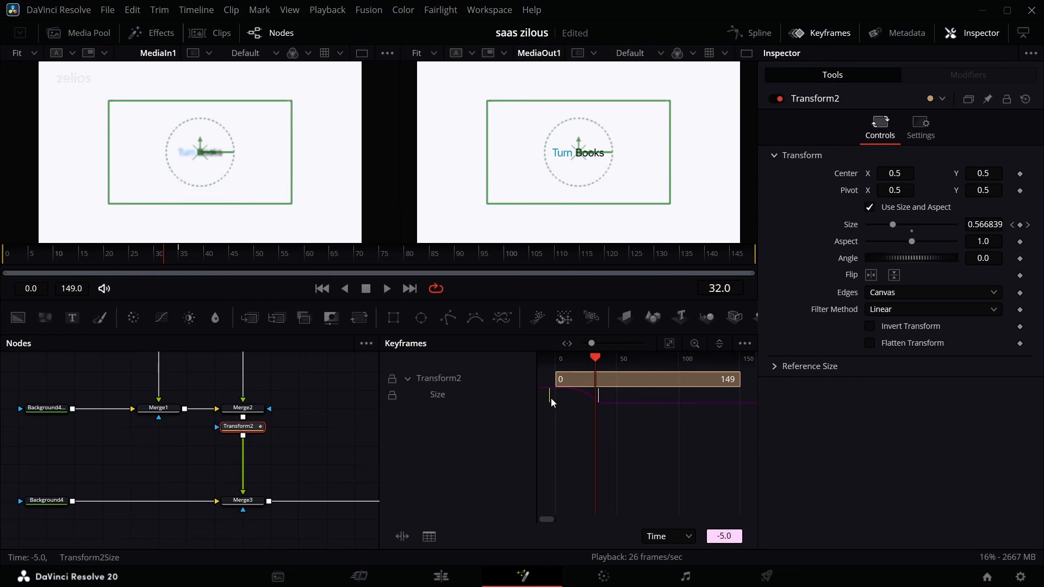
click(821, 33)
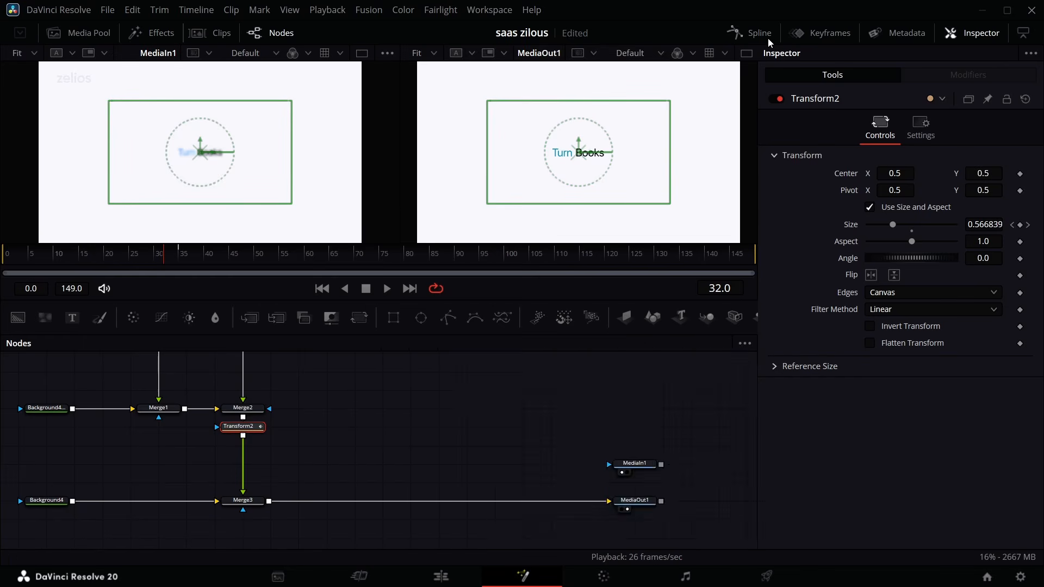
Step: Reapply the In Cubic ease to Transform2's Size curve with its shifted first keyframe
click(751, 32)
click(697, 346)
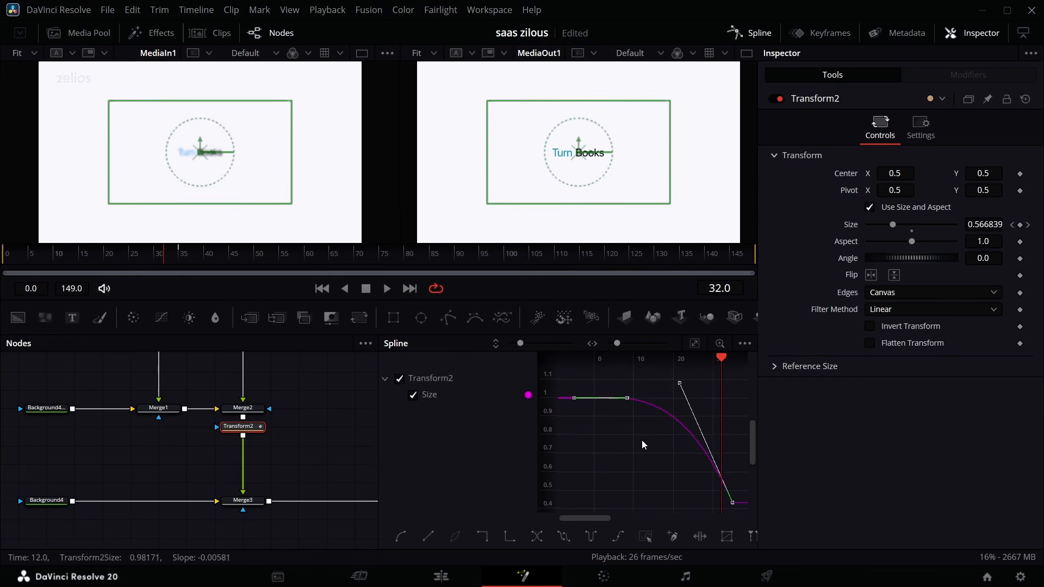
right_click(642, 439)
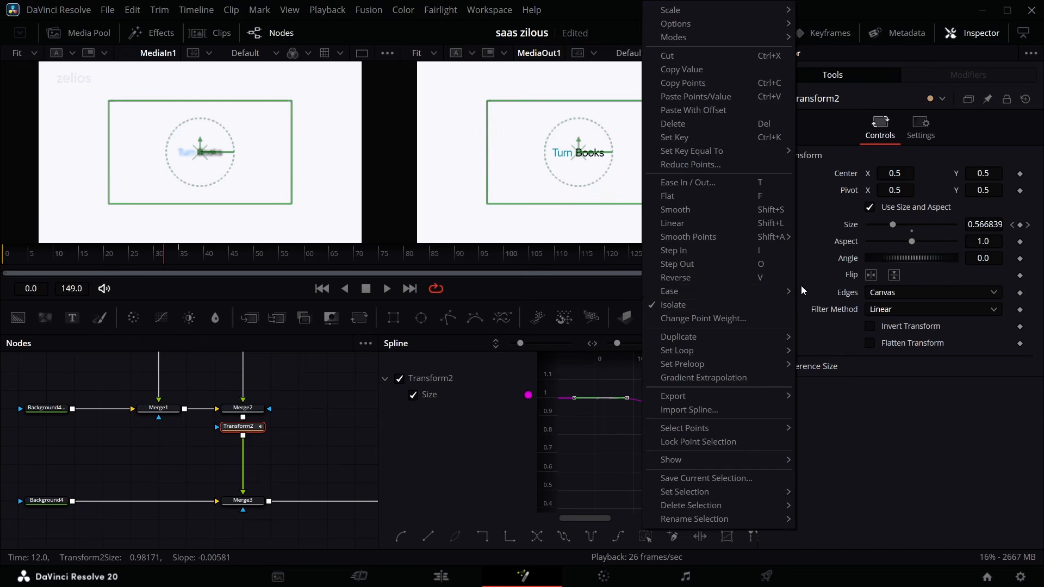
mouse_move(738, 291)
click(820, 321)
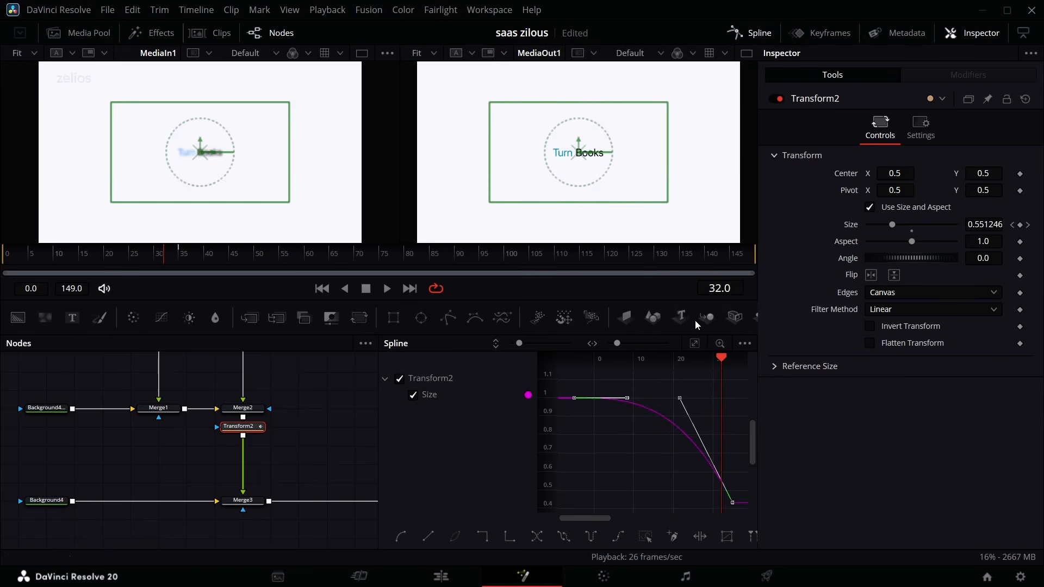
Step: Raise the Size value of Transform2's first keyframe at frame -5 slightly above 1.0
key(space)
key(space)
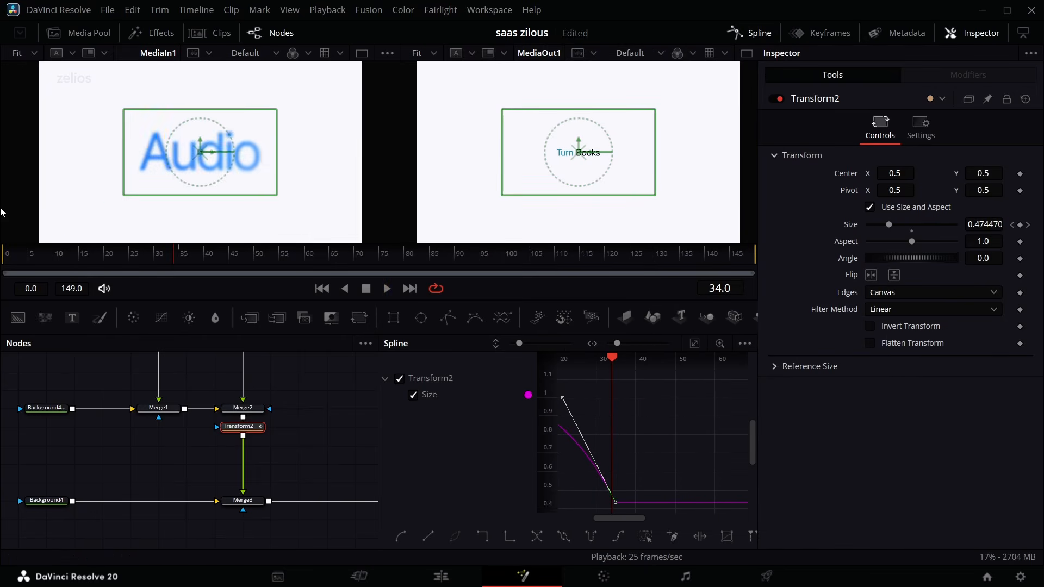
key(Home)
click(1012, 225)
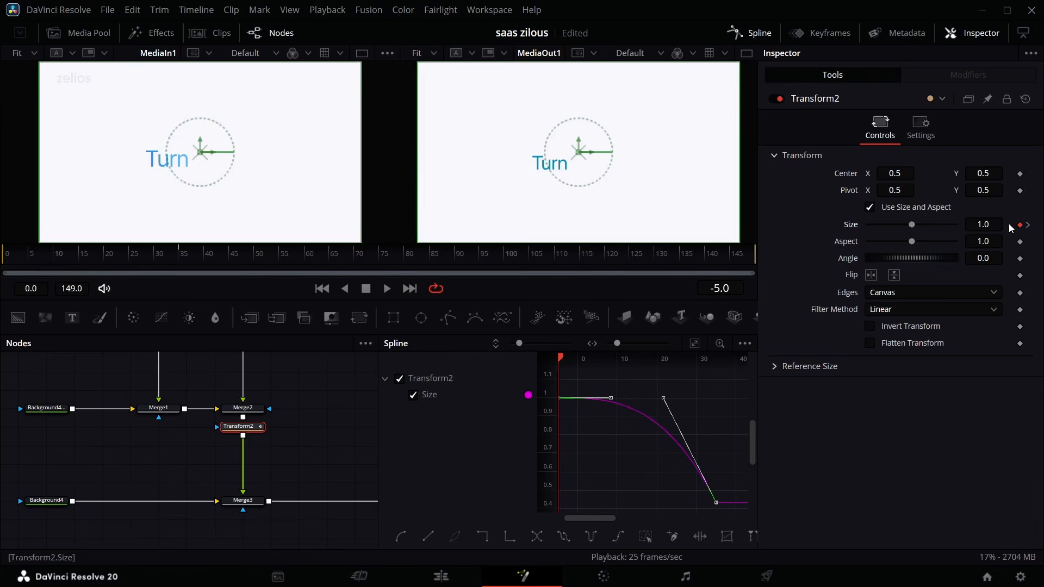
drag(982, 224, 1008, 224)
Step: Play the title's shrink repeatedly from frame 0 and compare its scale and timing with the reference clip
click(6, 256)
key(space)
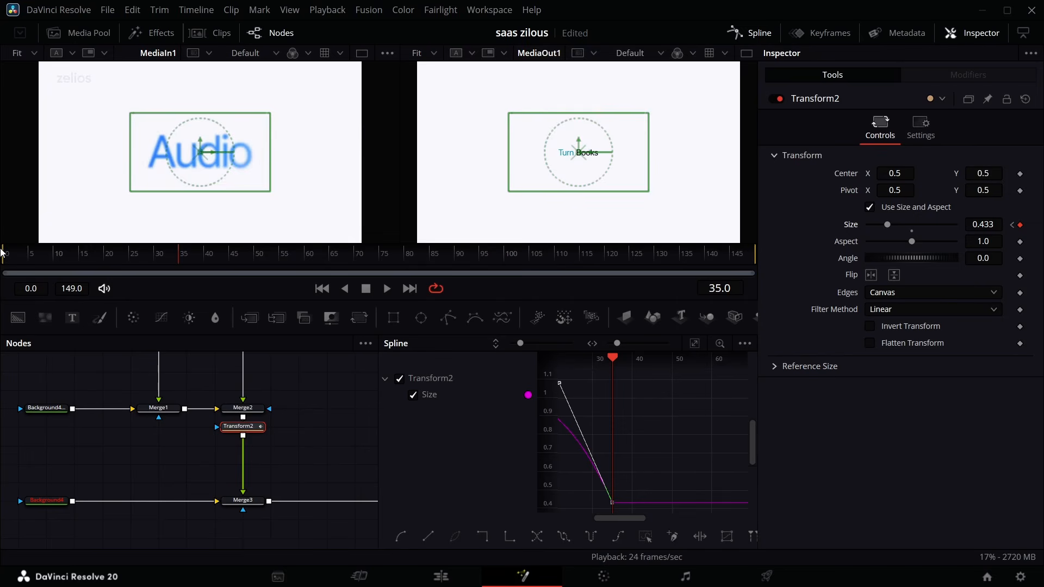
click(5, 255)
key(space)
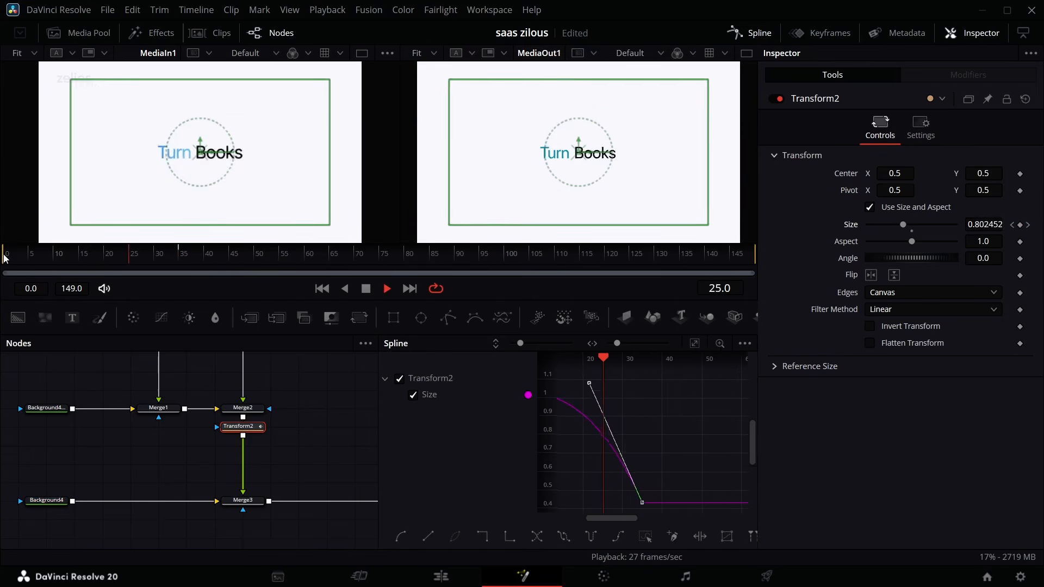
key(space)
click(7, 255)
key(space)
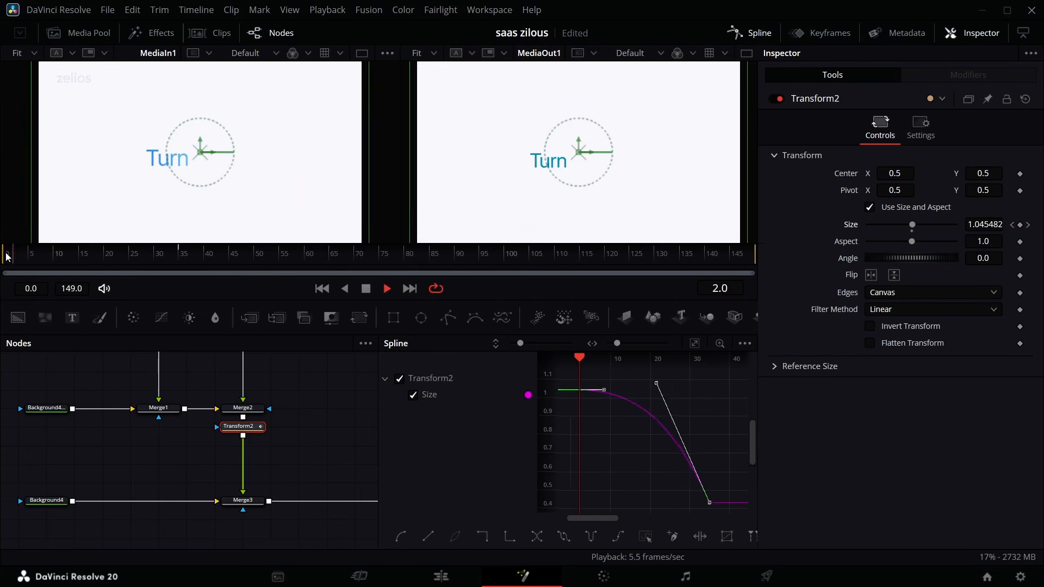
key(space)
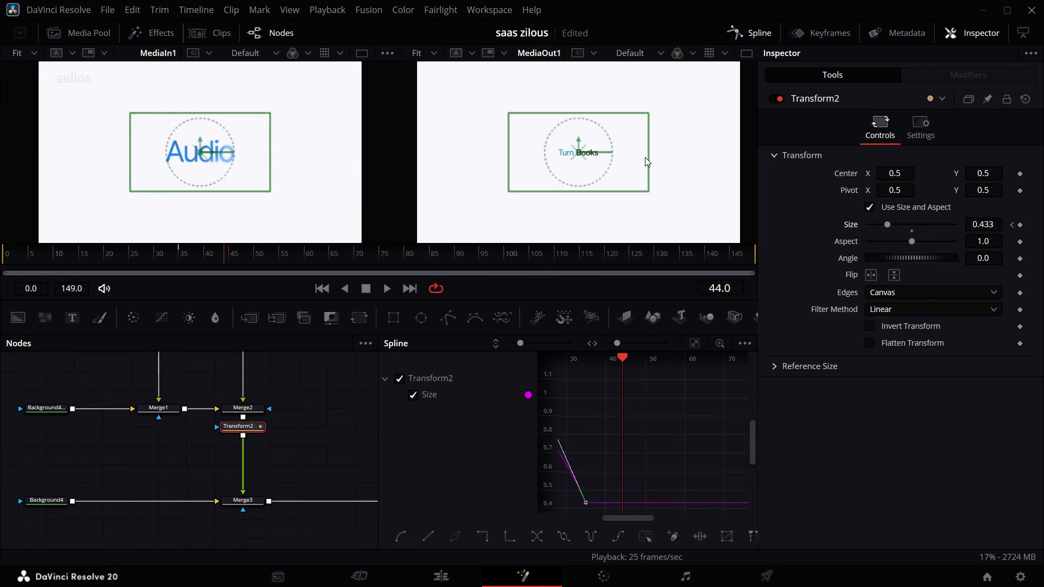
Step: Insert a Gaussian Blur node between Merge3 and MediaOut1 and space it away from Merge3
click(751, 33)
click(243, 501)
key(shift+space)
text(medi)
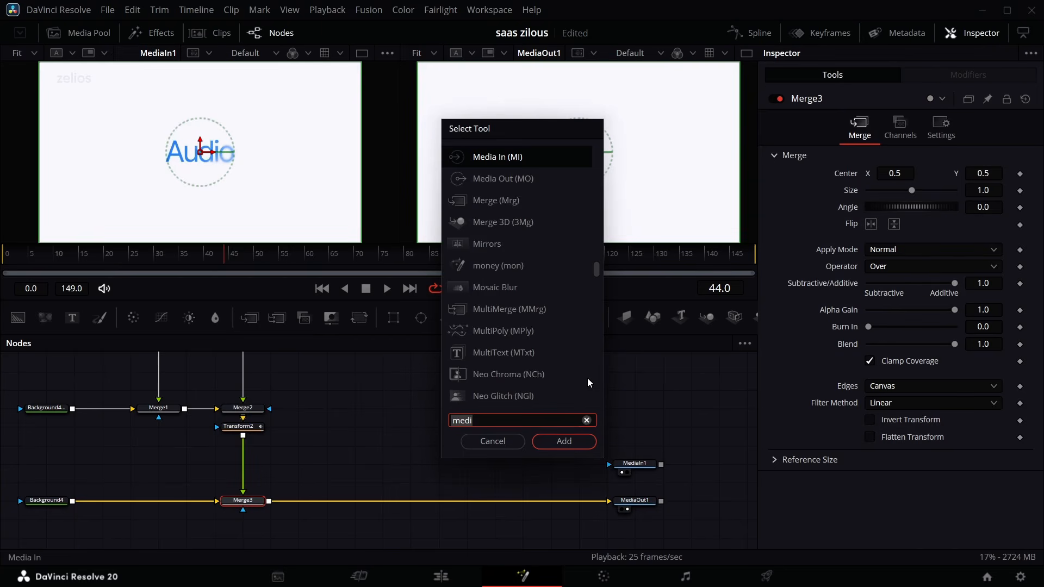
key(BackSpace)
key(BackSpace)
key(BackSpace)
key(BackSpace)
text(gay)
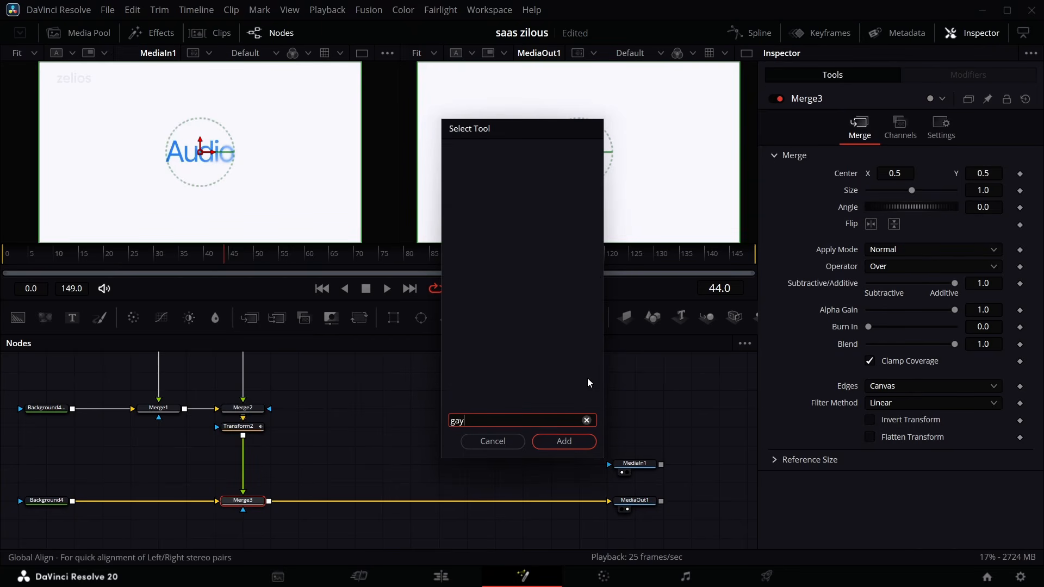
key(BackSpace)
text(u)
key(Return)
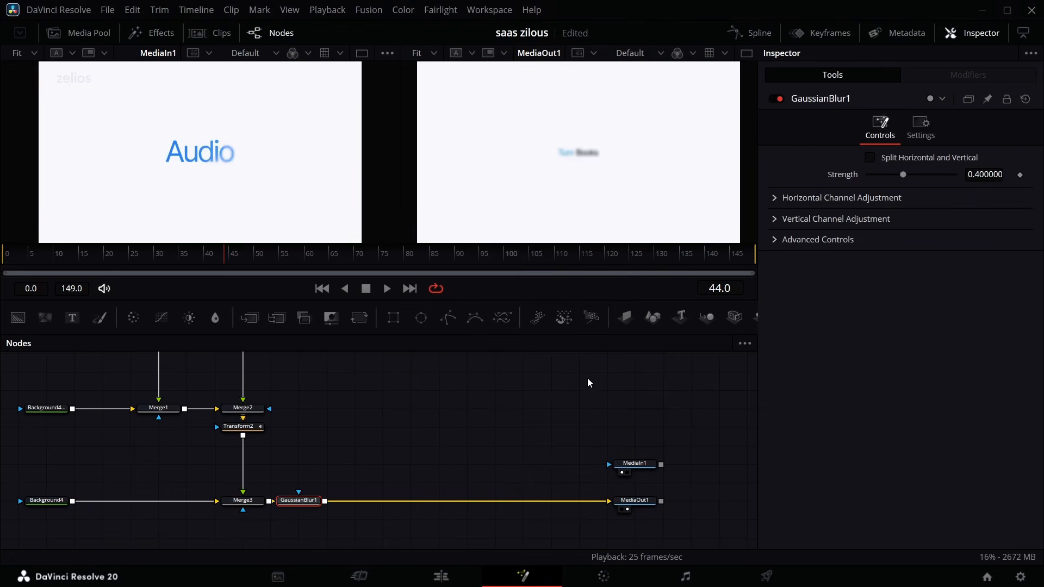
drag(306, 502, 391, 501)
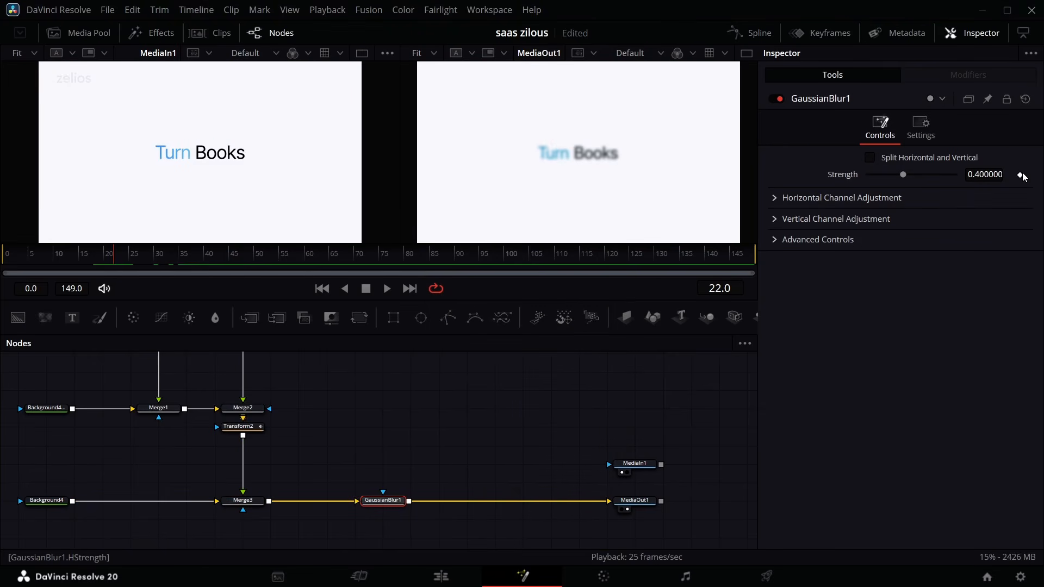
Step: Keyframe the Gaussian Blur's Strength at 0.193 on frames 22 and 40
click(1022, 176)
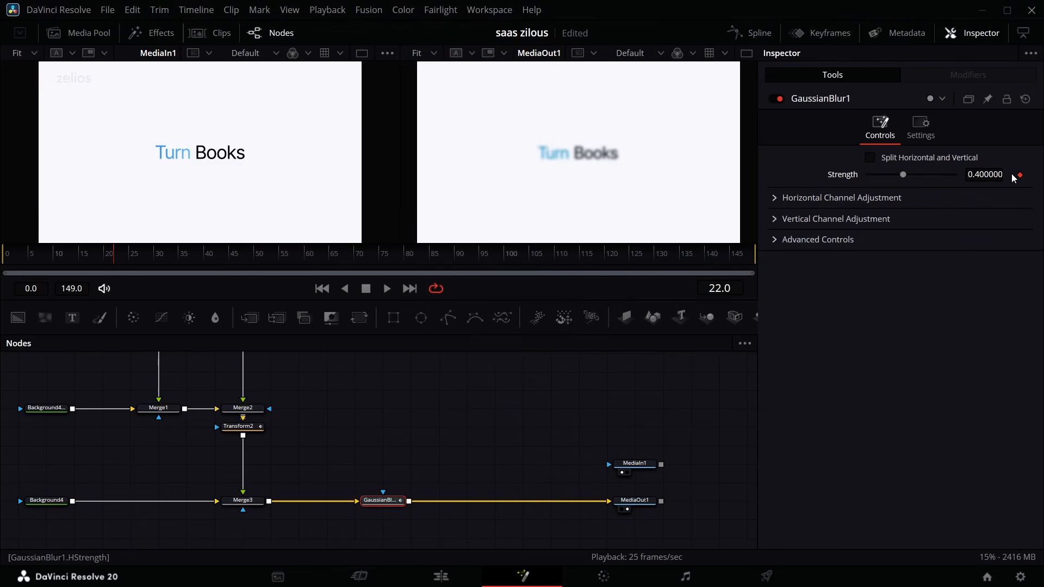
drag(1001, 175, 923, 175)
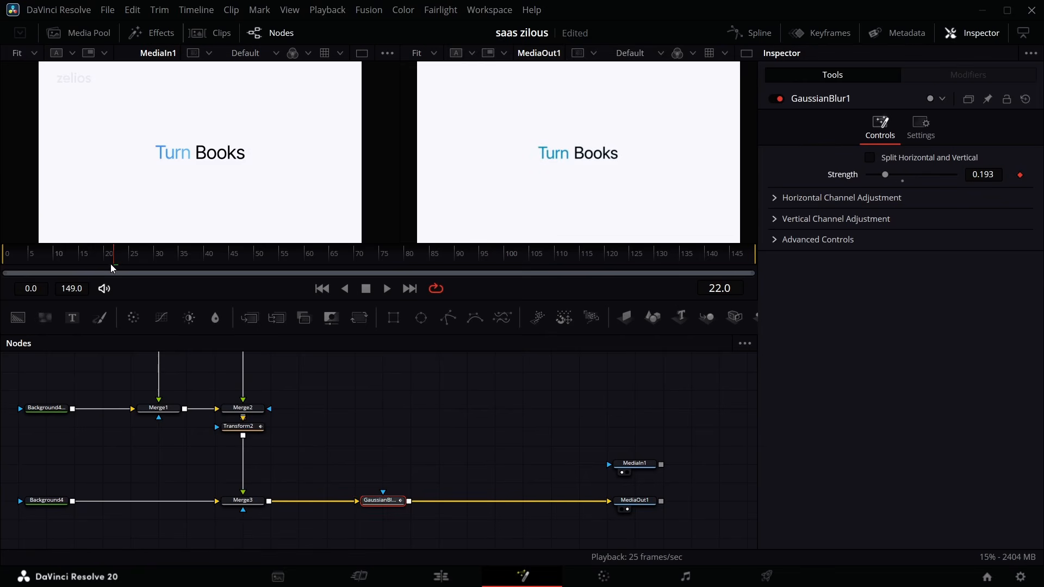
drag(110, 265, 209, 280)
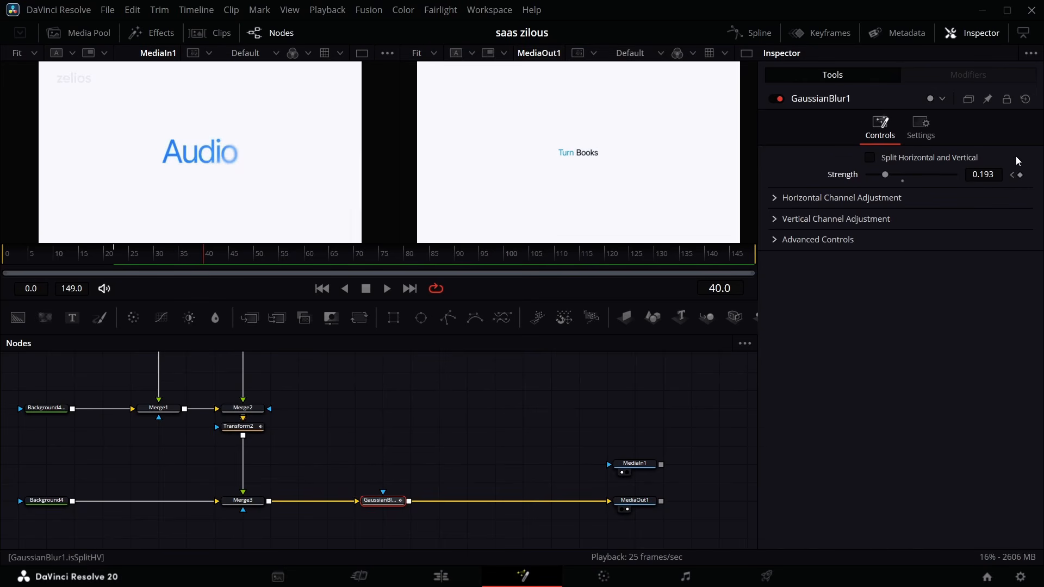
click(1022, 176)
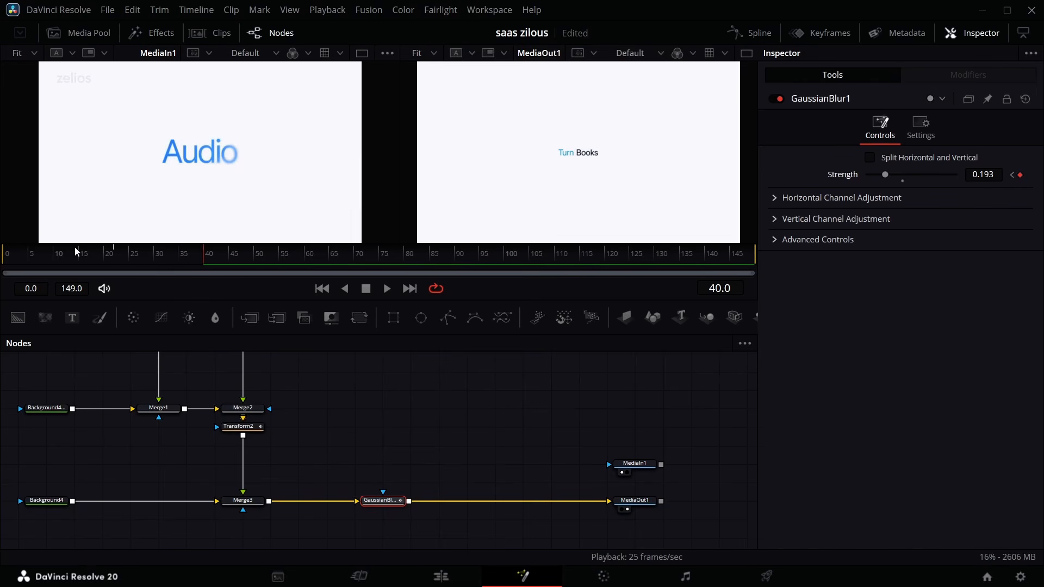
Step: Set the Gaussian Blur's Strength to 0.4 on frame 32, between its two existing keyframes
drag(200, 262, 169, 262)
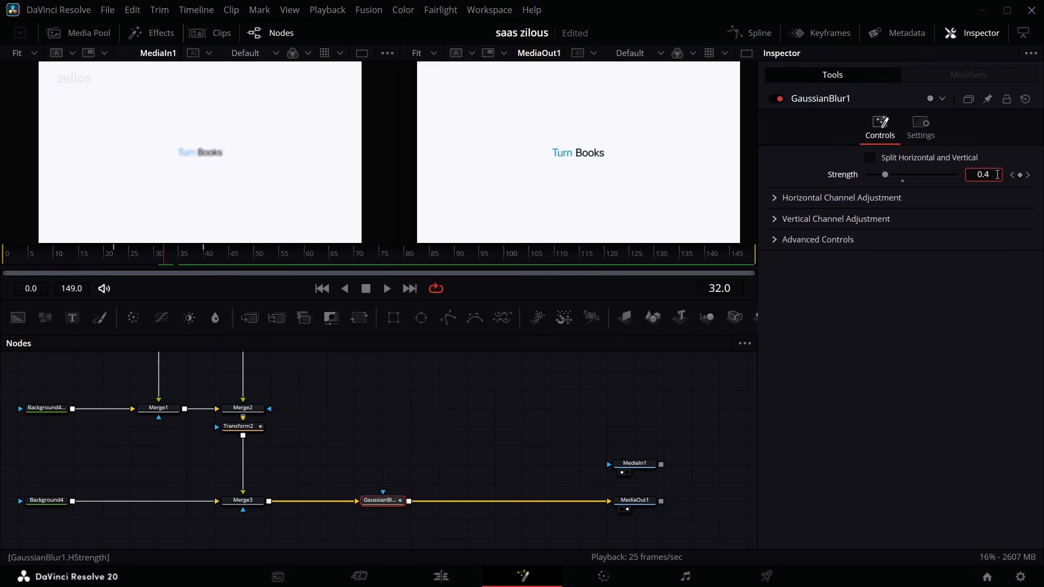
click(998, 175)
text(0.4)
key(Return)
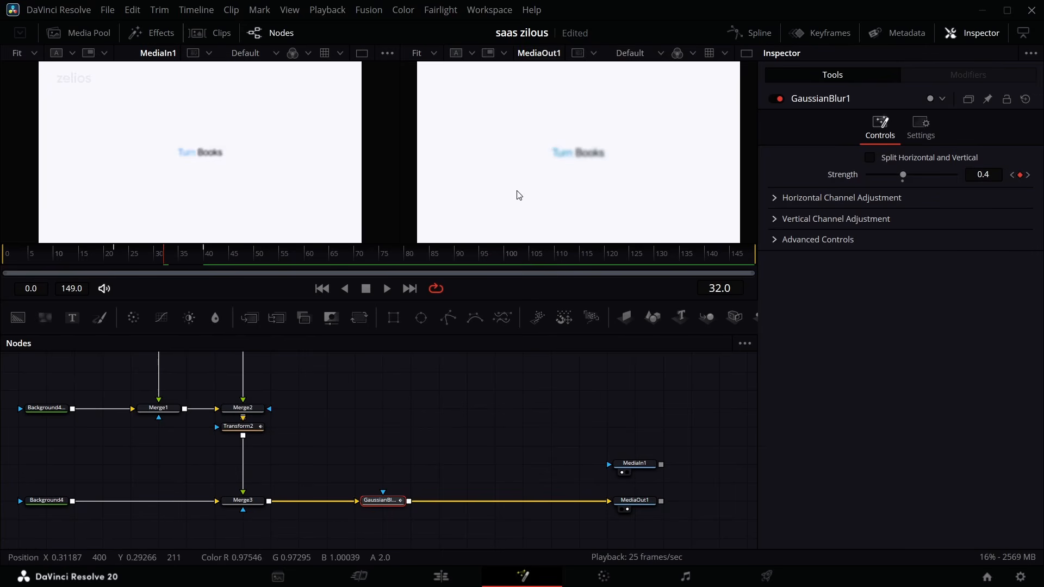
Step: Smooth all three keyframes of the Gaussian Blur's Strength curve in the spline editor
click(758, 34)
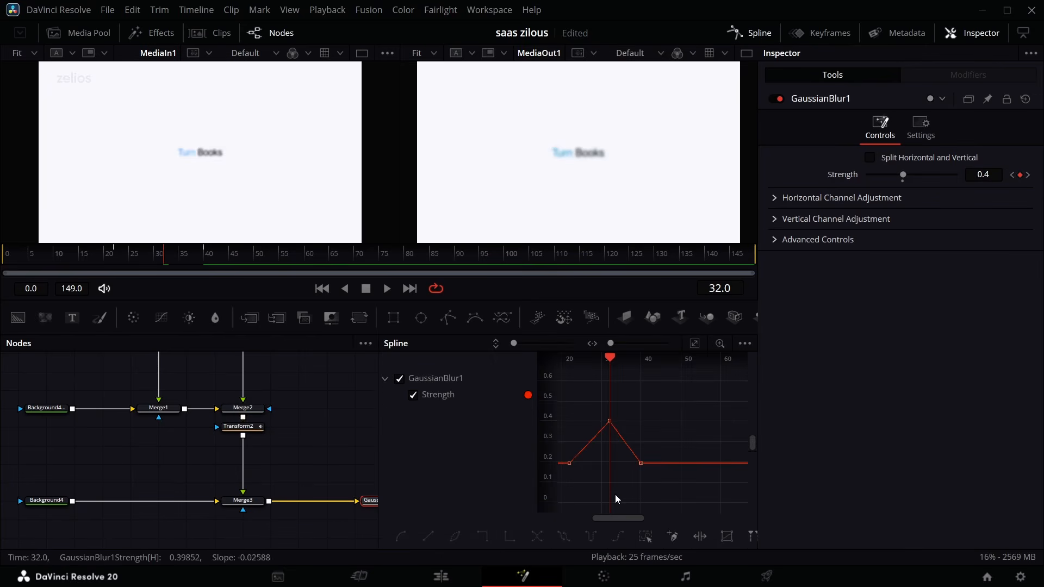
drag(660, 418, 479, 550)
key(shift+s)
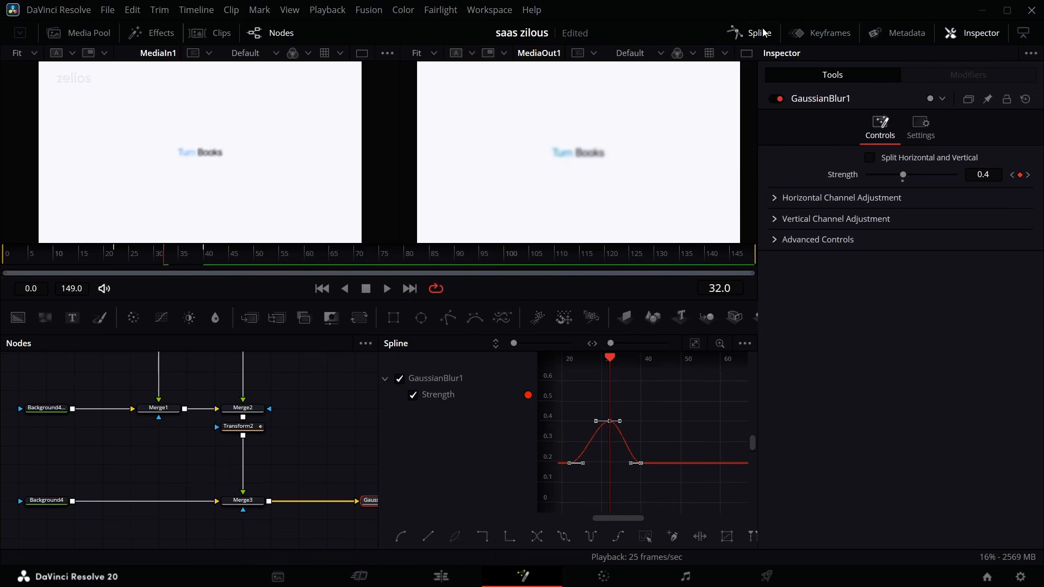
click(757, 33)
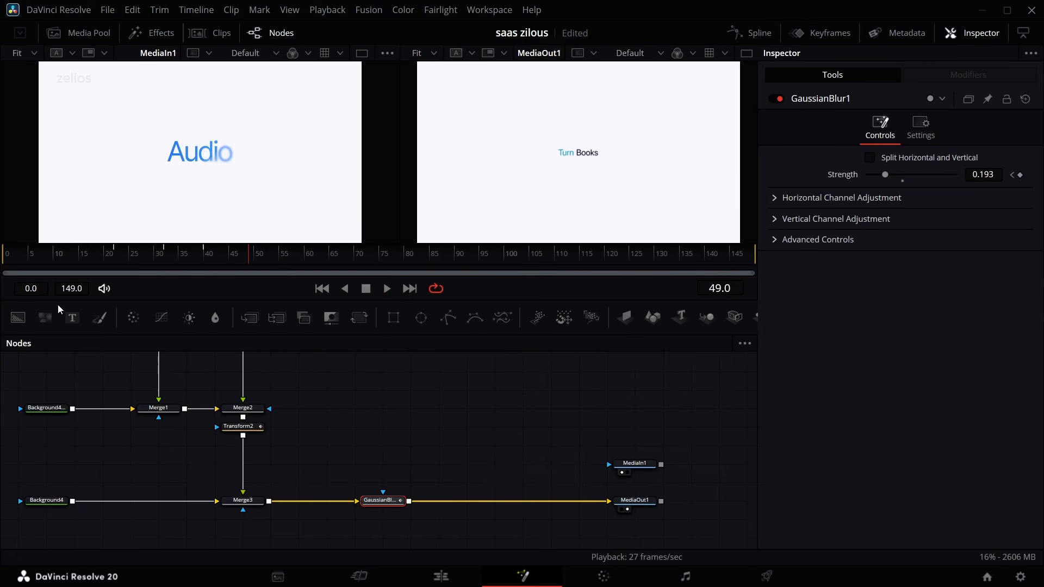
Step: Keyframe Merge3's Blend at 1.0 on frame 32 and 0.0 on frame 33 to cut the title out
click(234, 257)
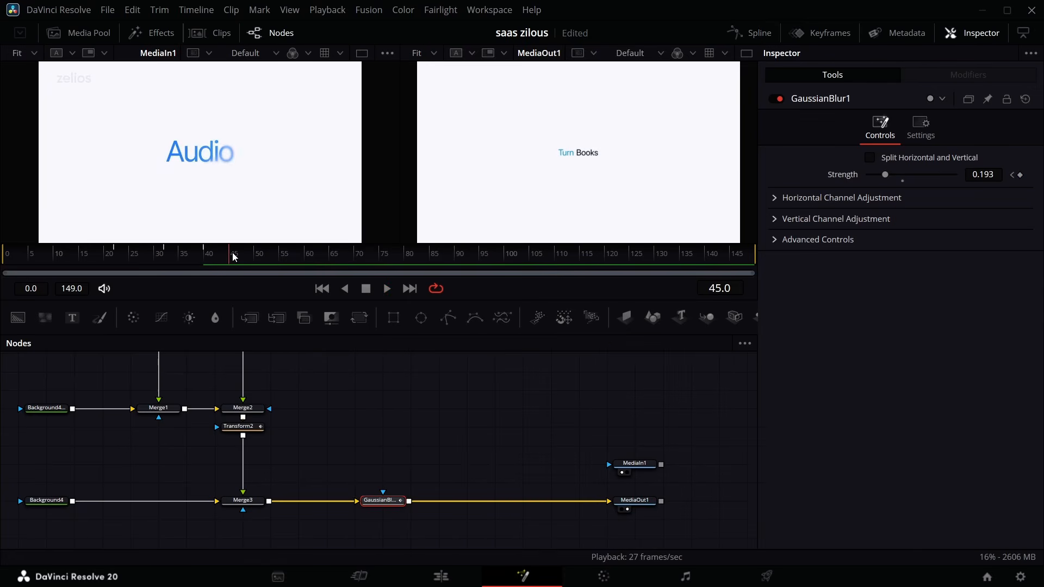
drag(233, 253, 198, 258)
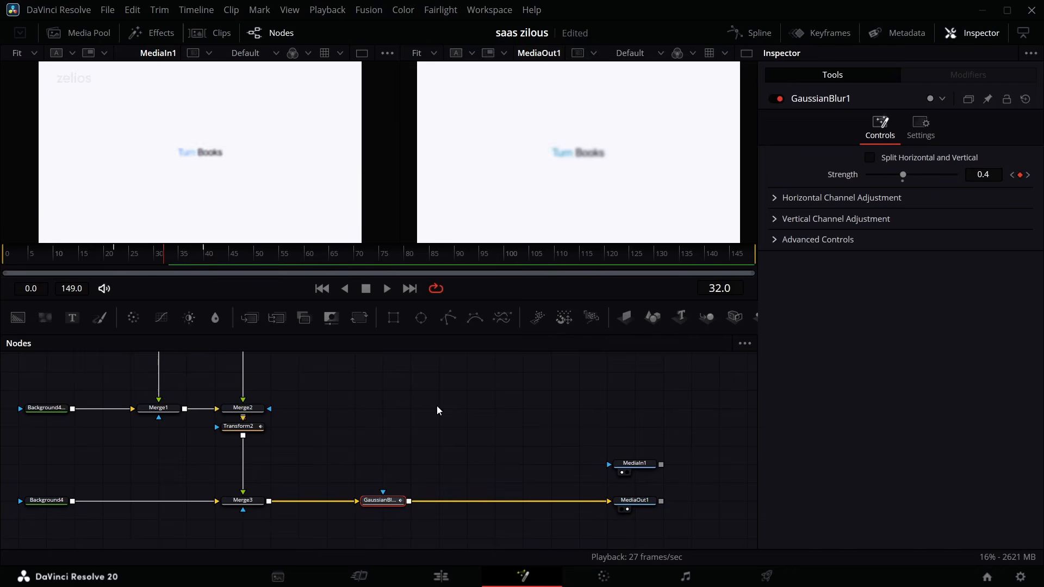
click(258, 504)
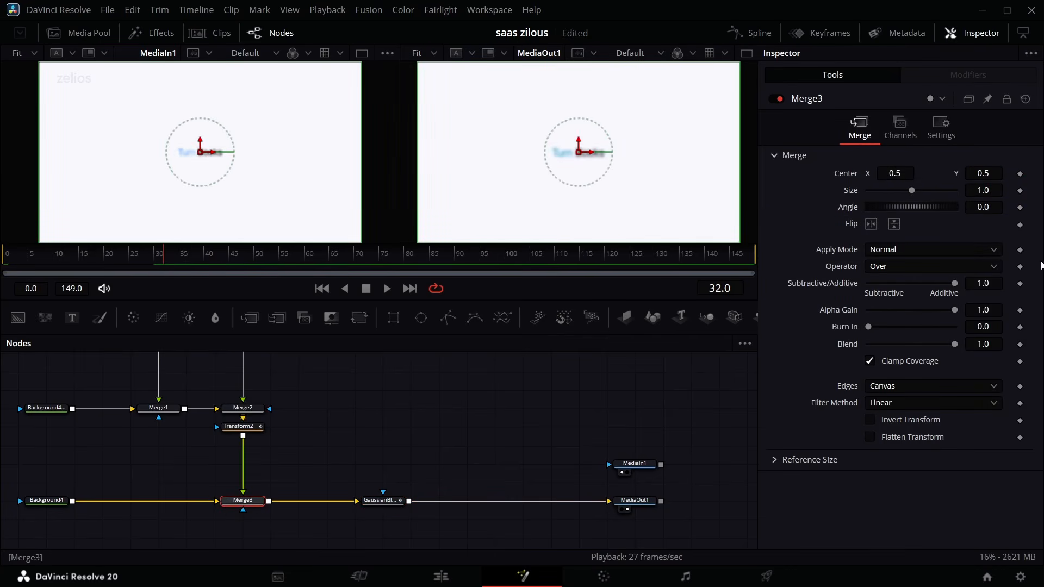
click(1020, 345)
key(Right)
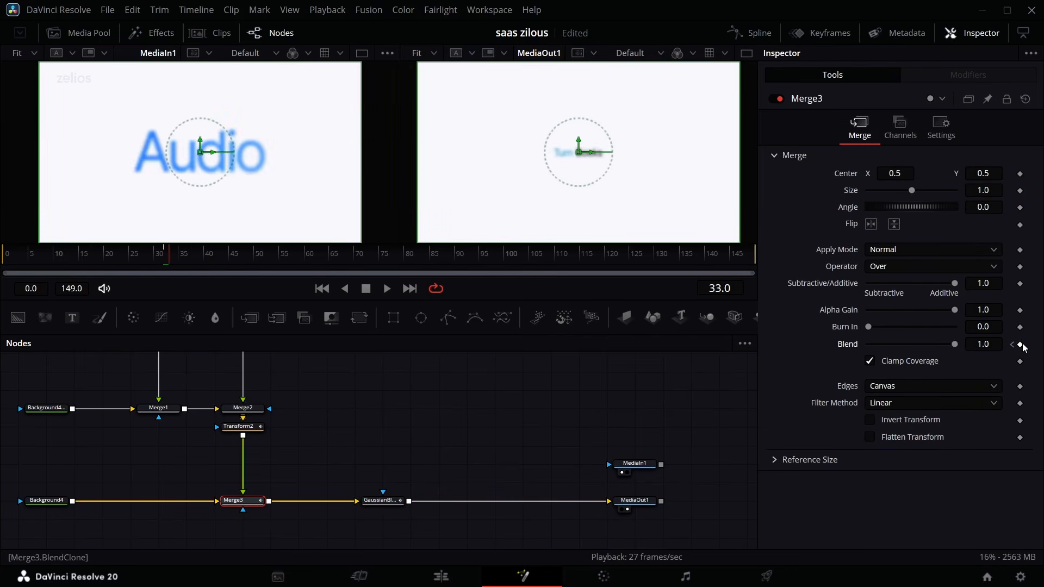
drag(956, 346, 867, 346)
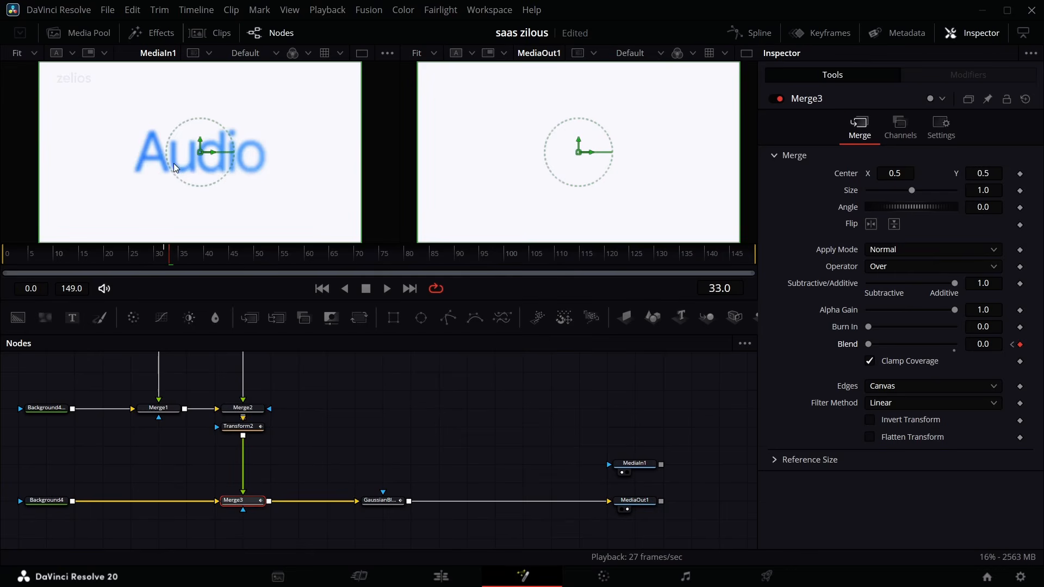
Step: Duplicate the Text1 node, change the copy's text to "Audio", and merge it over Merge3's output before the blur
scroll(273, 422, up, 3)
scroll(273, 422, up, 1)
click(158, 401)
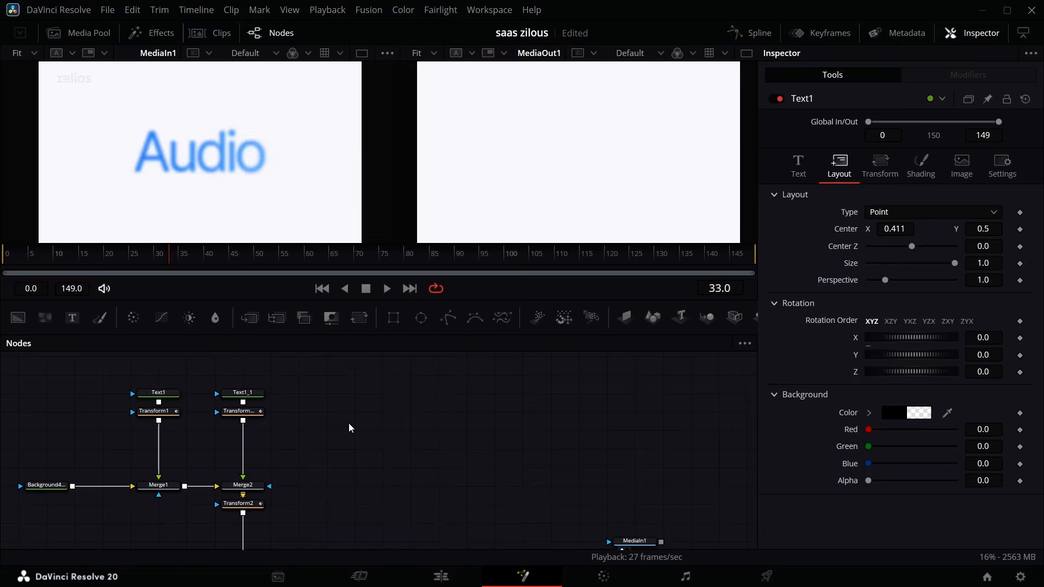
key(ctrl+v)
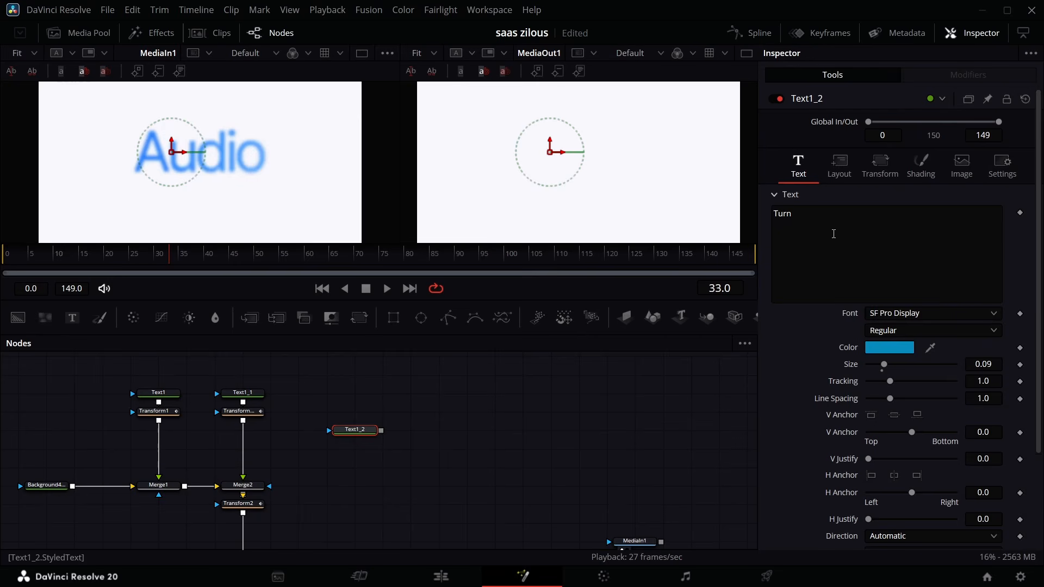
click(833, 231)
drag(382, 431, 269, 500)
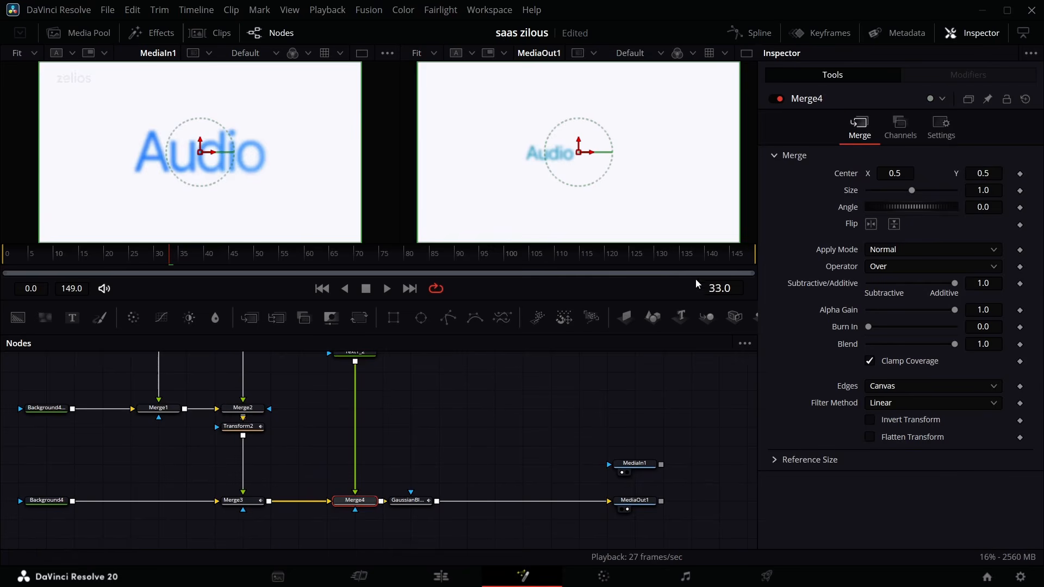
Step: Insert a Transform node after the "Audio" text and set its Size to 2.97 to match the reference
scroll(491, 354, up, 3)
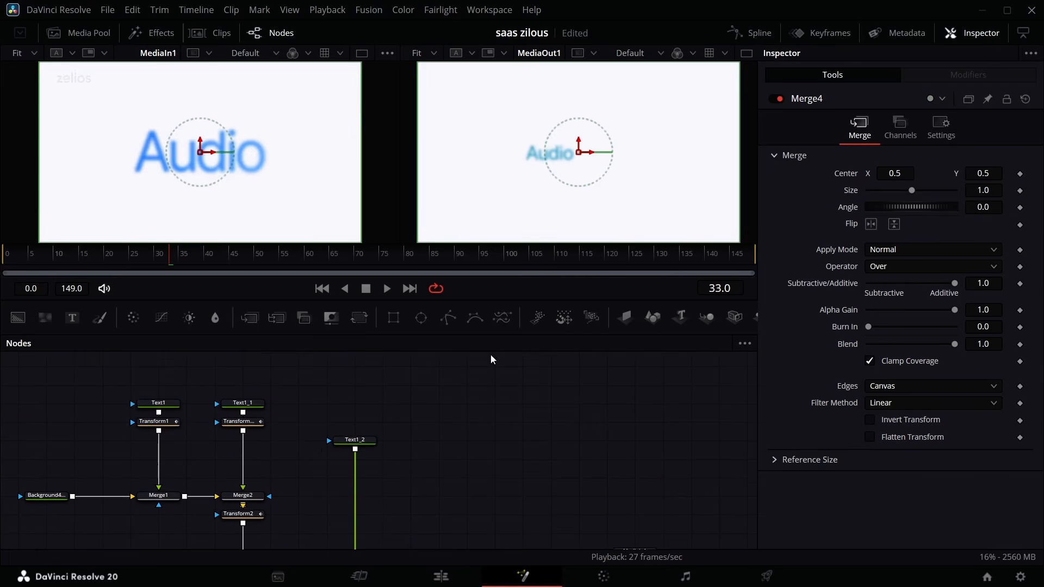
click(362, 446)
click(912, 159)
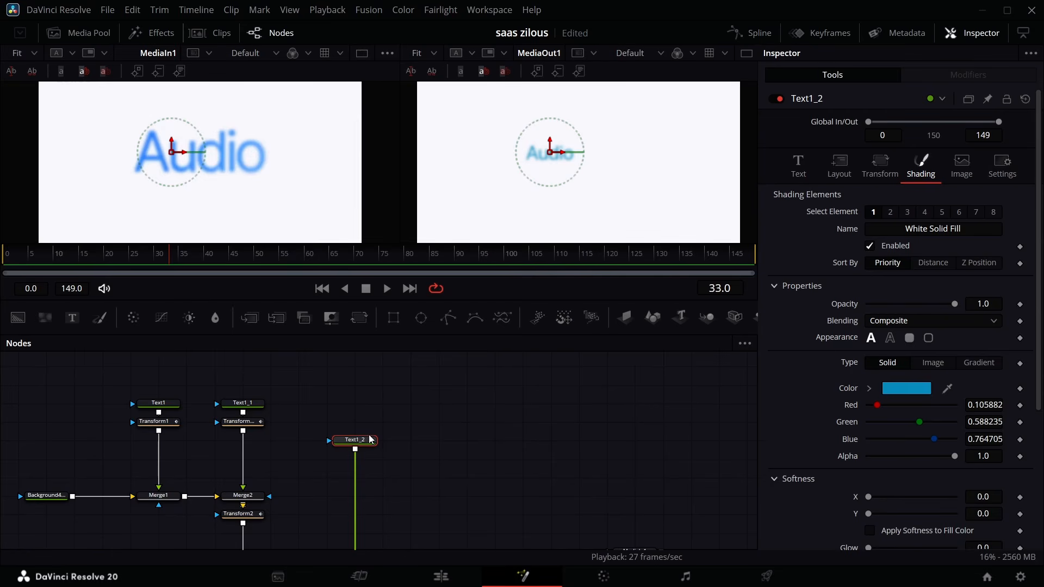
click(798, 164)
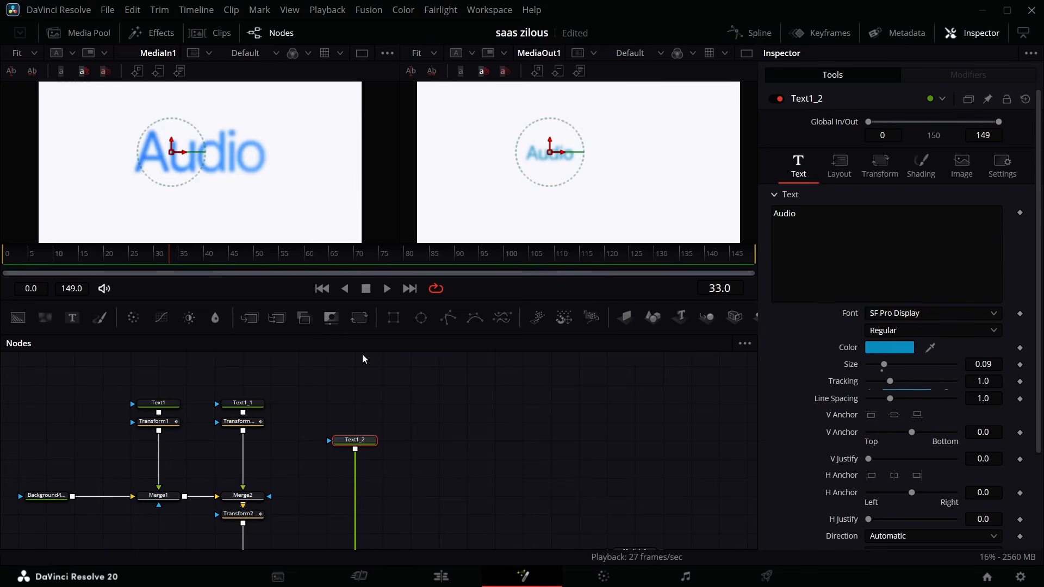
click(360, 318)
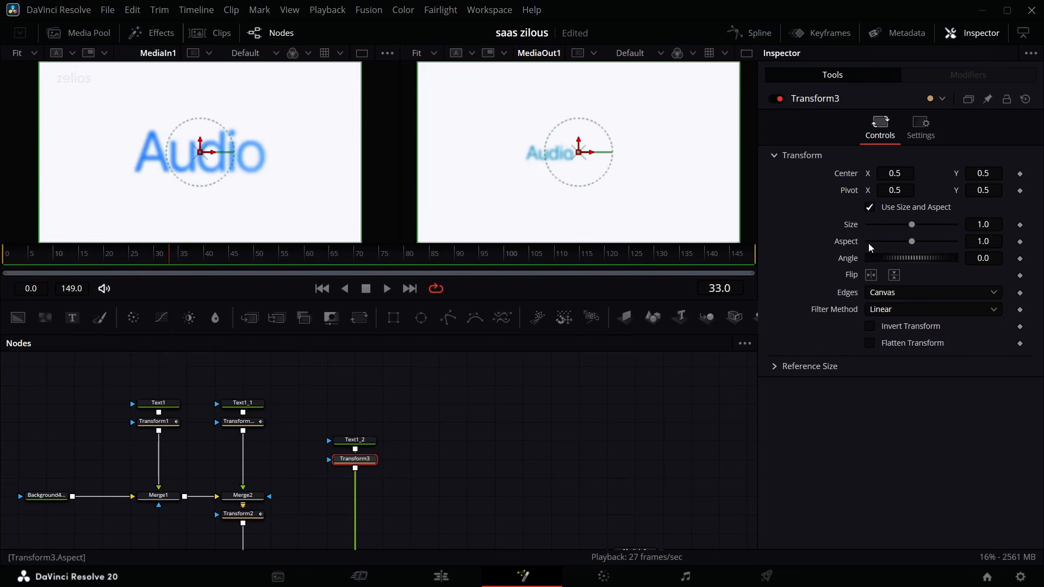
drag(917, 226, 937, 236)
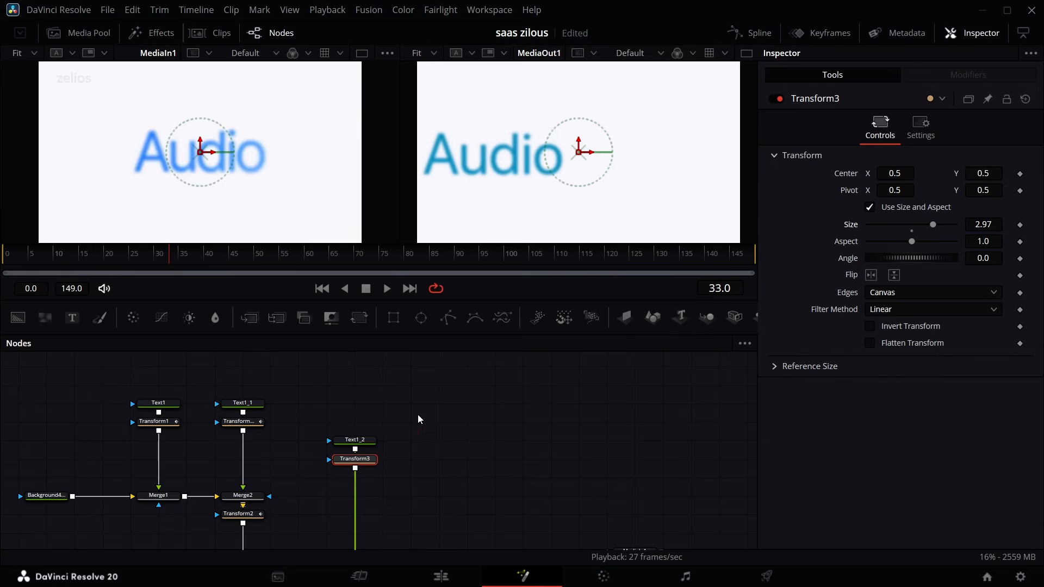
Step: Reset the "Audio" text's layout Center to 0.5, 0.5 and move Transform3 further below the text node
click(361, 442)
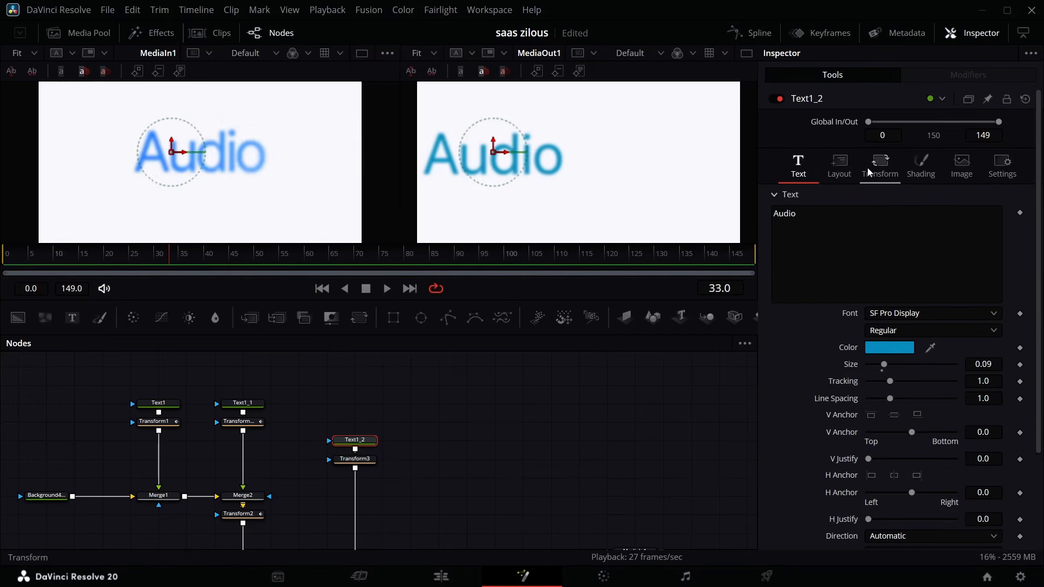
click(839, 165)
double_click(847, 229)
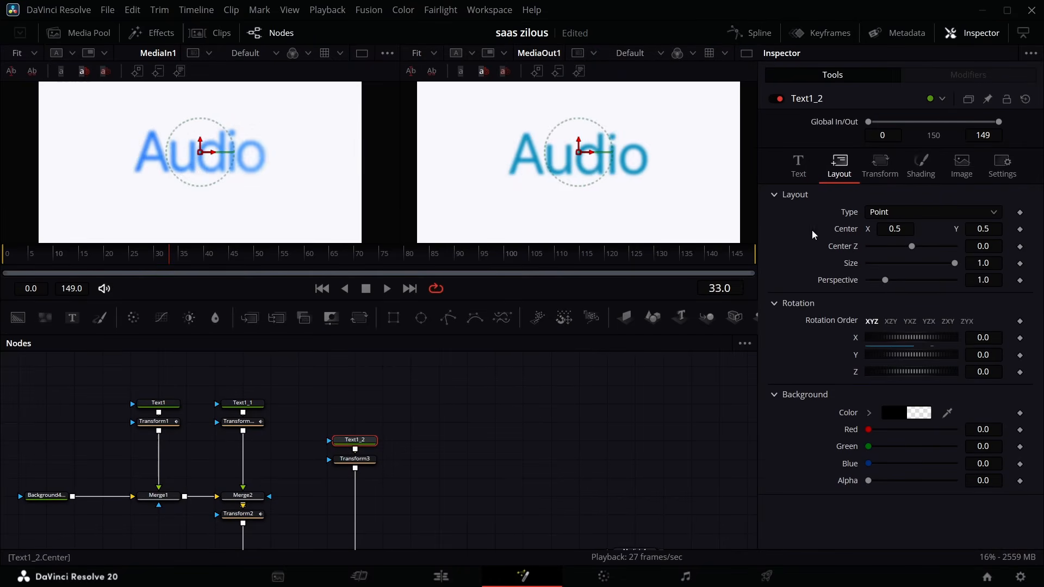
click(356, 460)
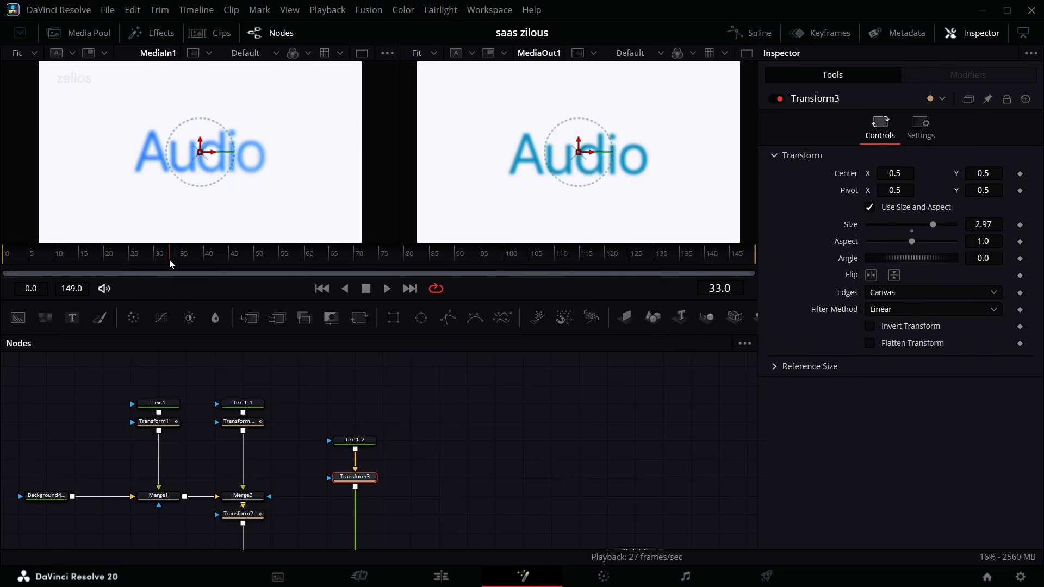
Step: Trim Merge4's active range so the "Audio" title starts on frame 33
drag(169, 259, 169, 259)
scroll(309, 479, down, 3)
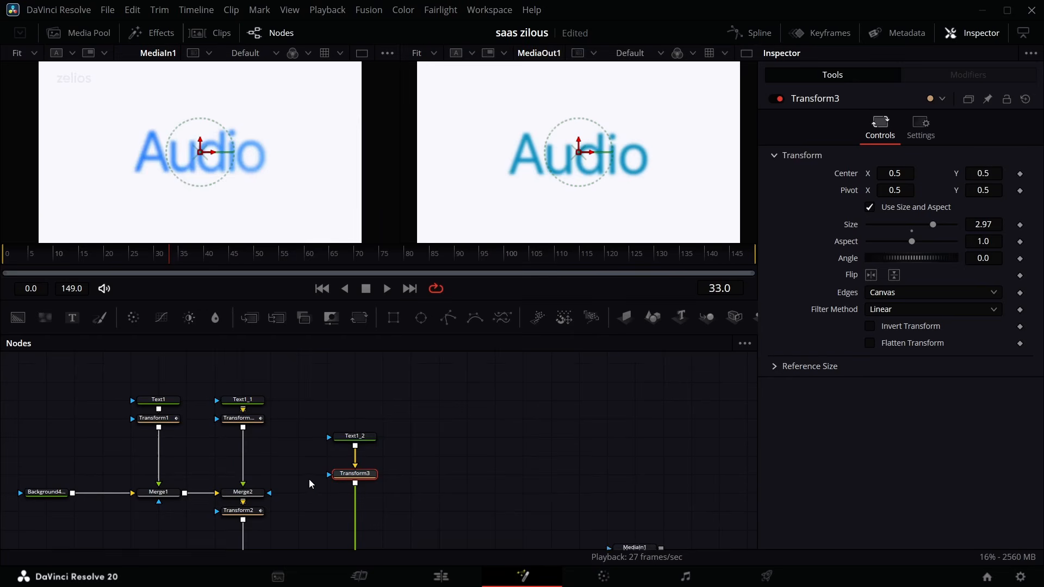
click(355, 521)
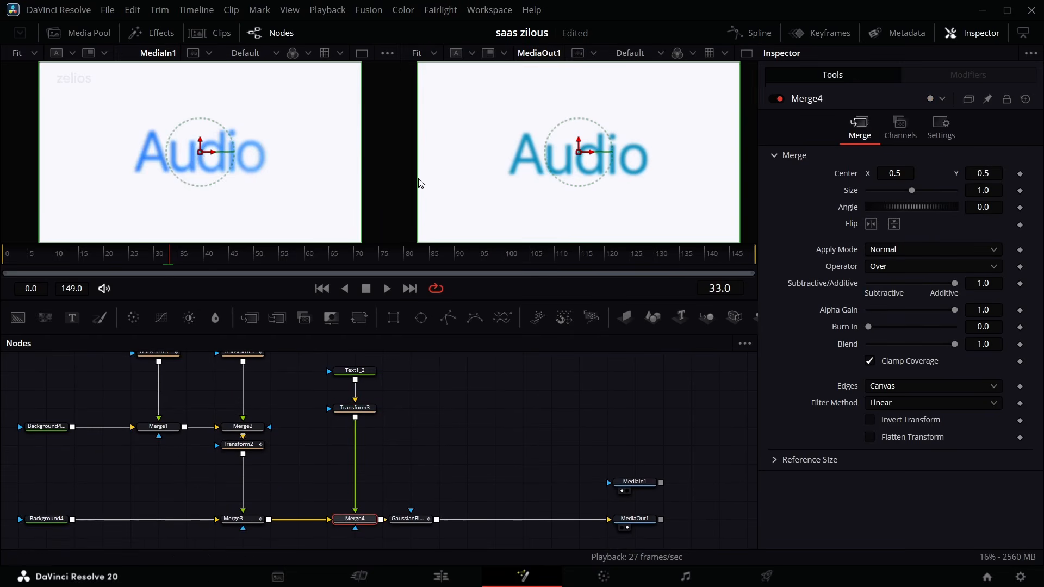
click(755, 33)
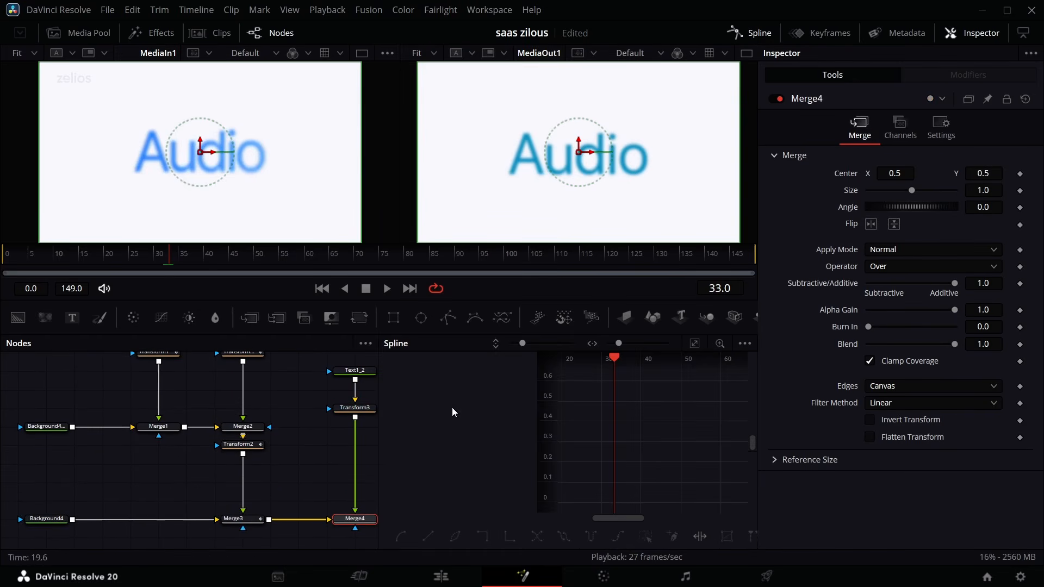
click(754, 33)
click(821, 32)
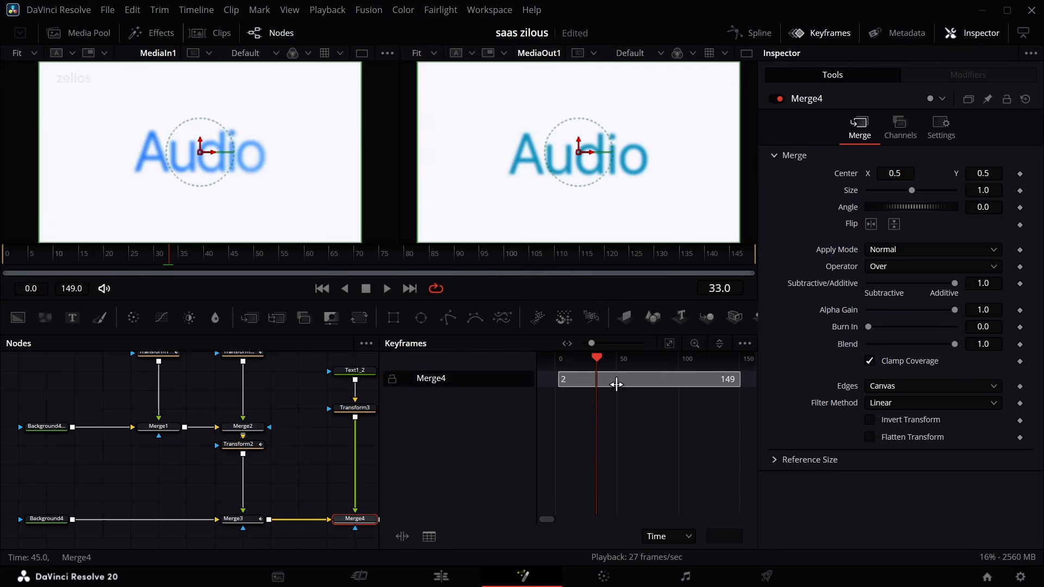
mouse_move(616, 385)
mouse_down()
mouse_move(647, 386)
mouse_move(607, 379)
mouse_up()
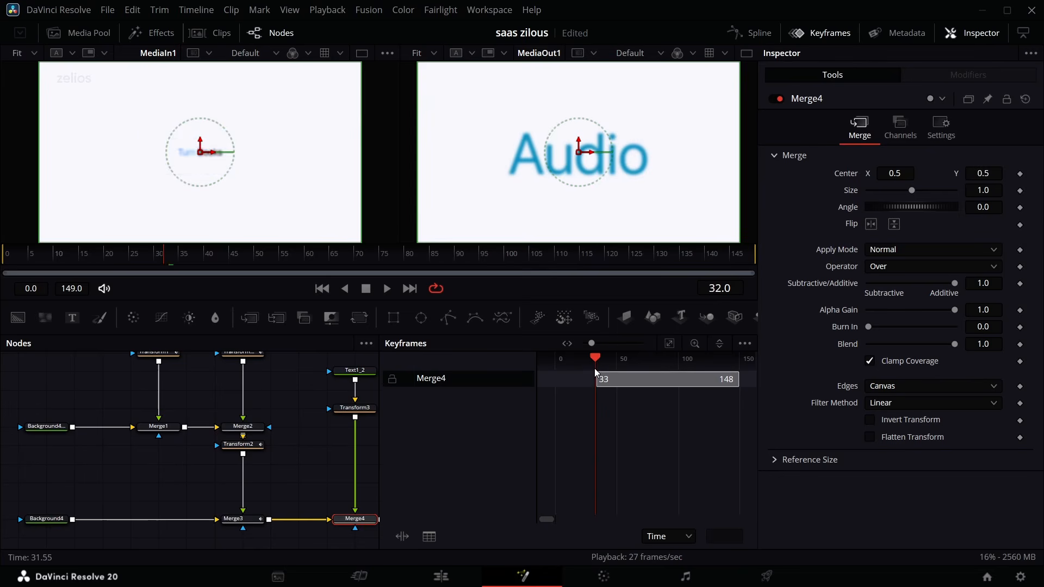
key(F7)
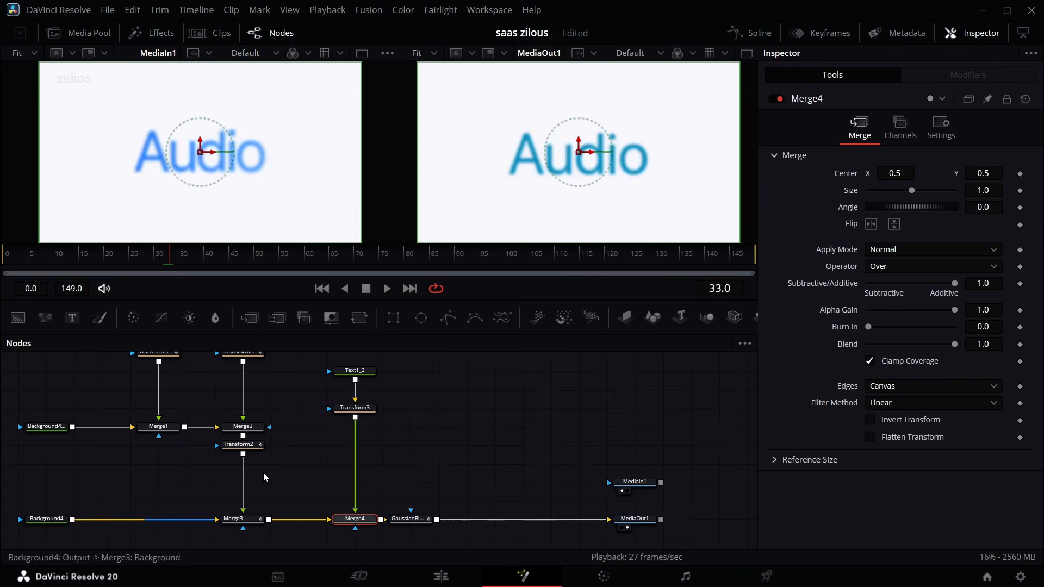
Step: Keyframe Transform3's Size at 2.97 on frame 33 and at 0.783 on frame 66, and save the project
click(355, 409)
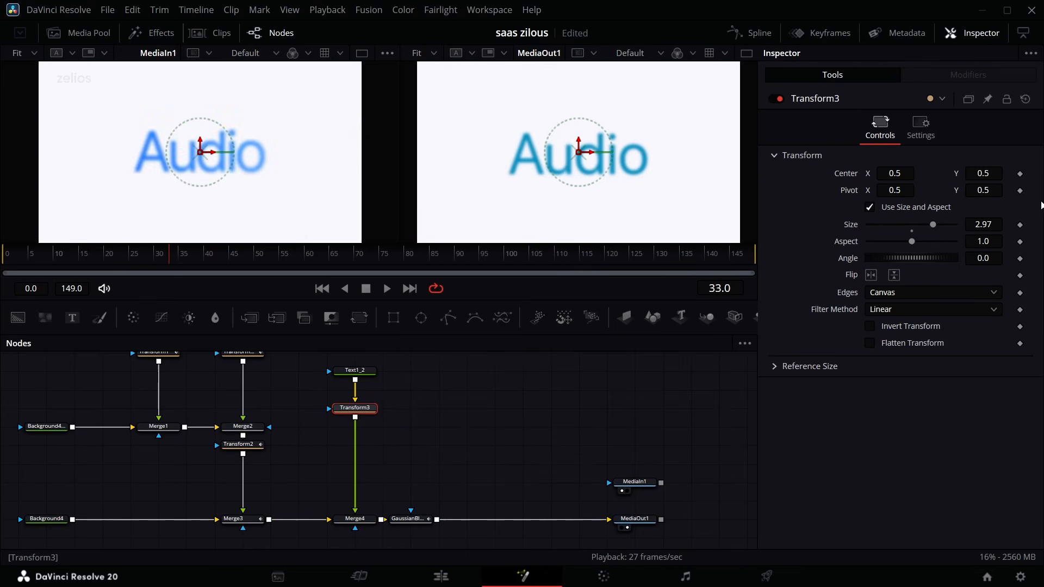
click(1020, 225)
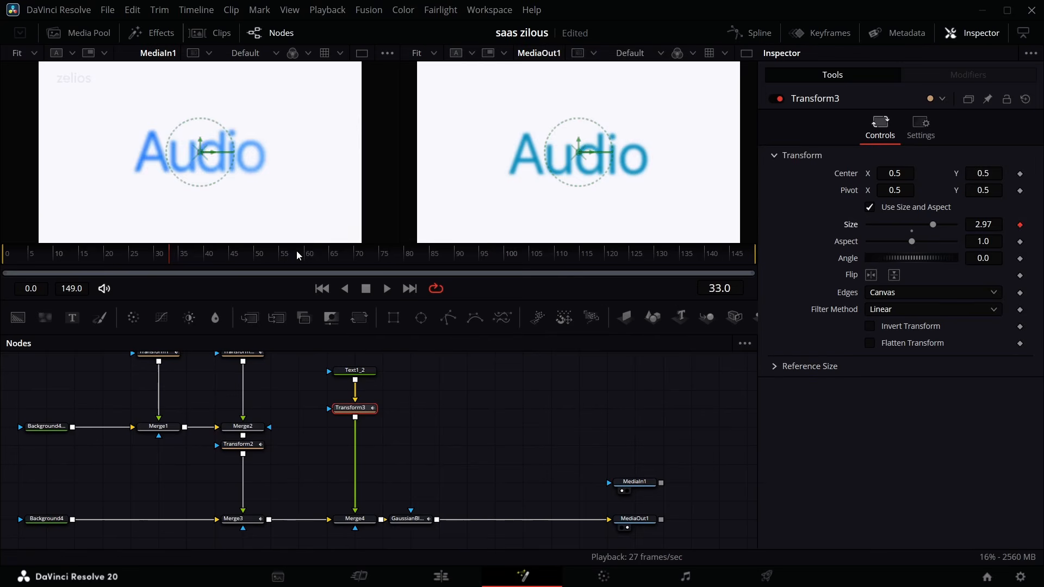
drag(296, 251, 340, 263)
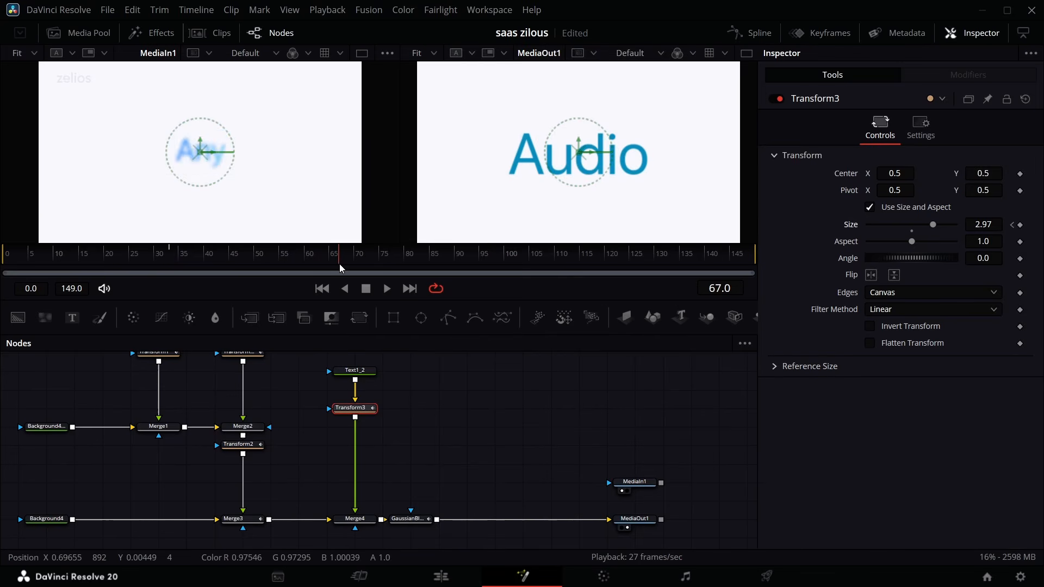
click(990, 225)
text(2.515)
key(Return)
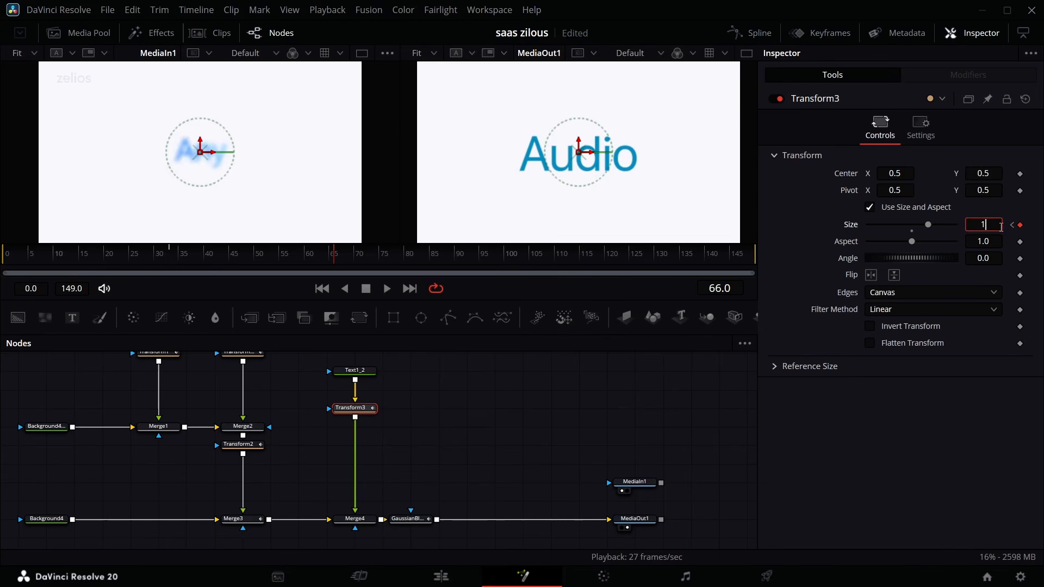
text(1.3)
key(Tab)
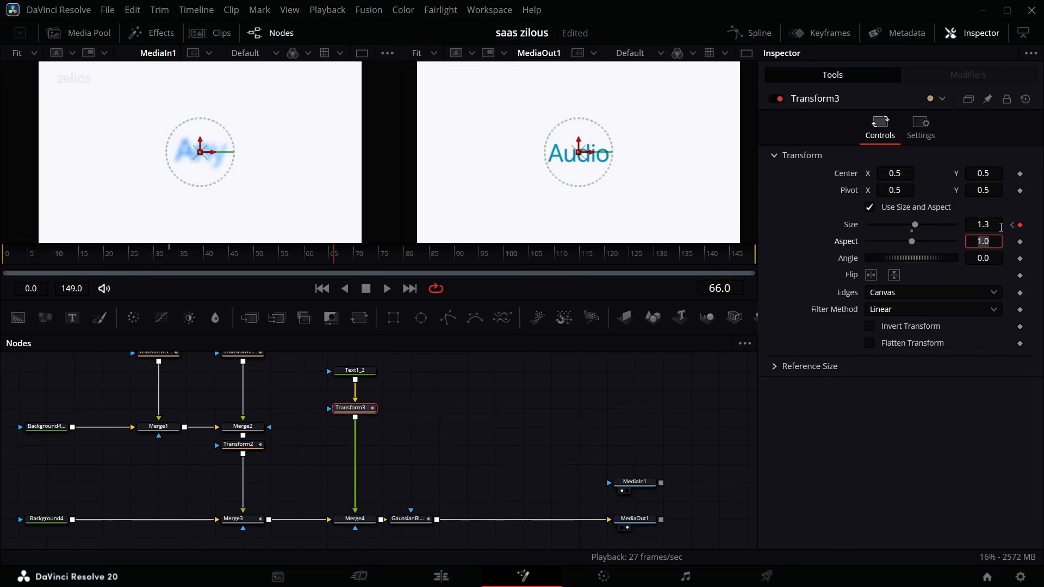
double_click(992, 225)
text(1)
key(Tab)
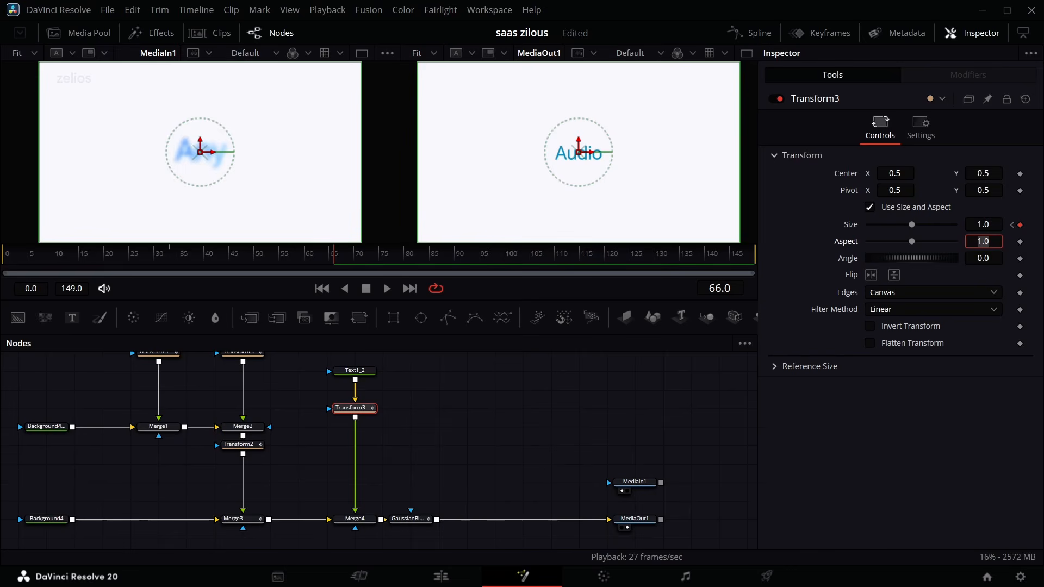
drag(993, 224, 871, 225)
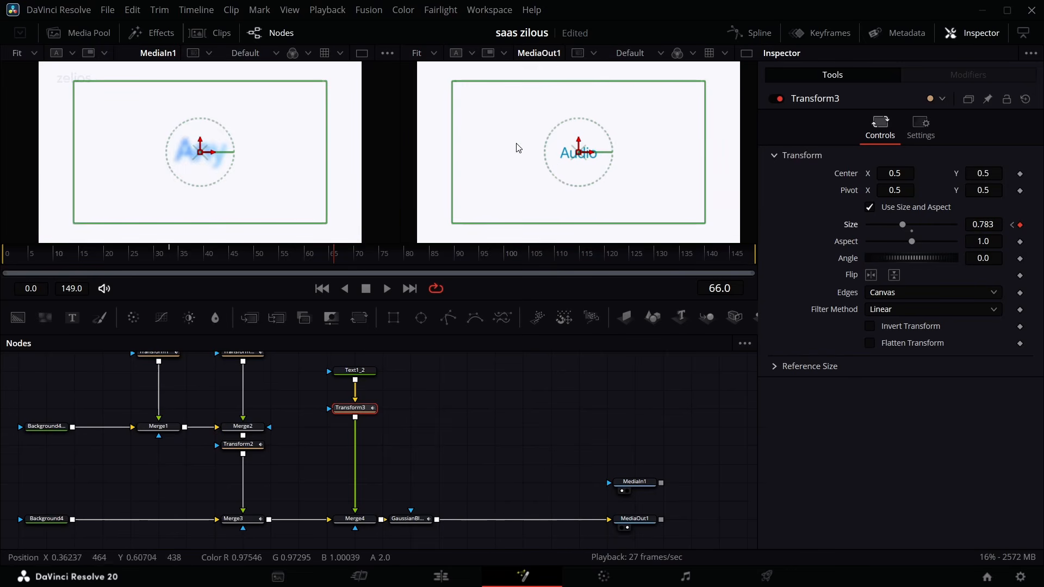
key(ctrl+s)
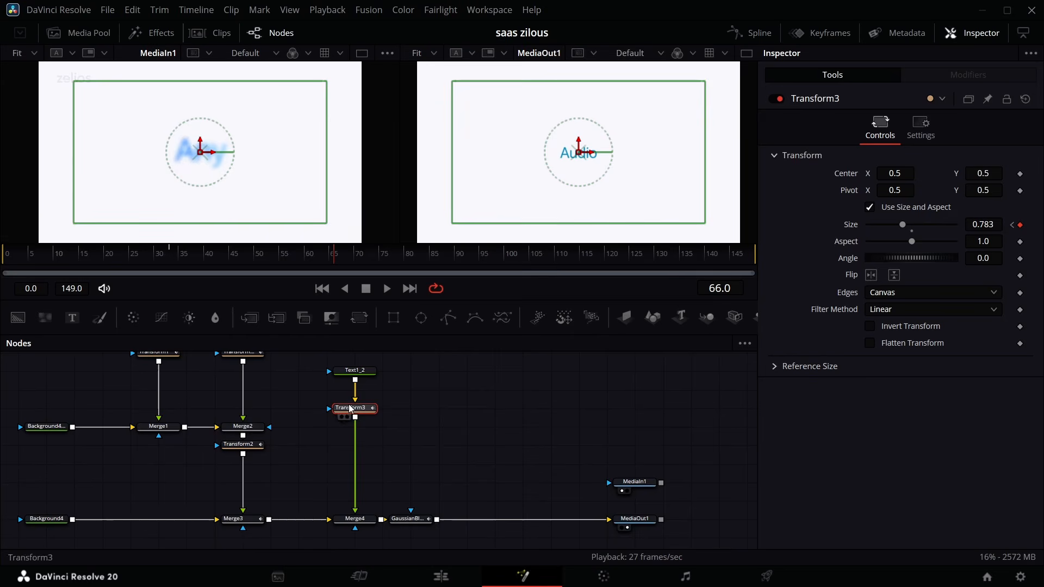
Step: Apply an ease preset to Transform3's Size keyframes in the spline graph and play back the animation
click(742, 35)
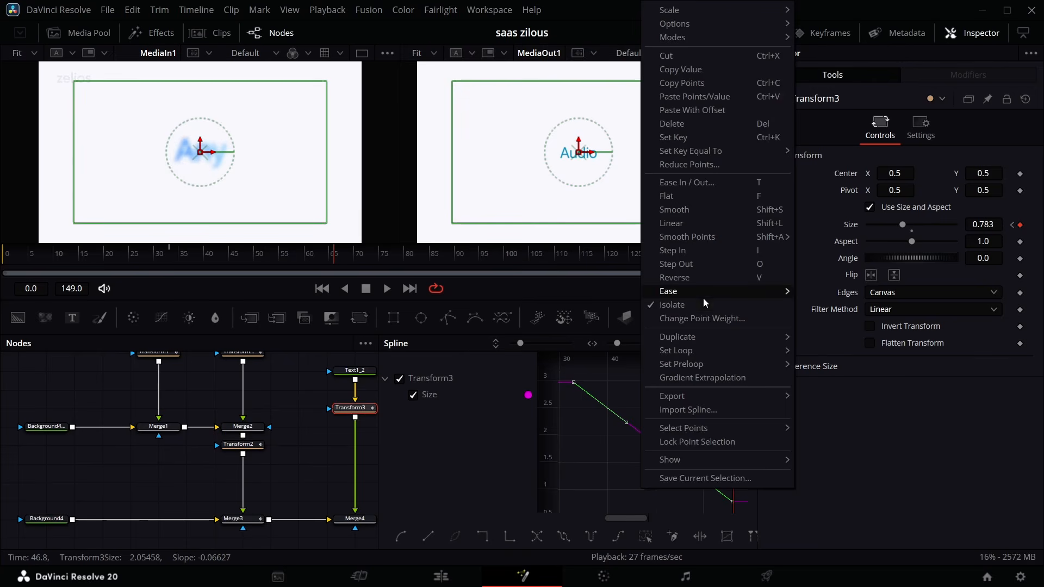
mouse_move(704, 299)
click(832, 334)
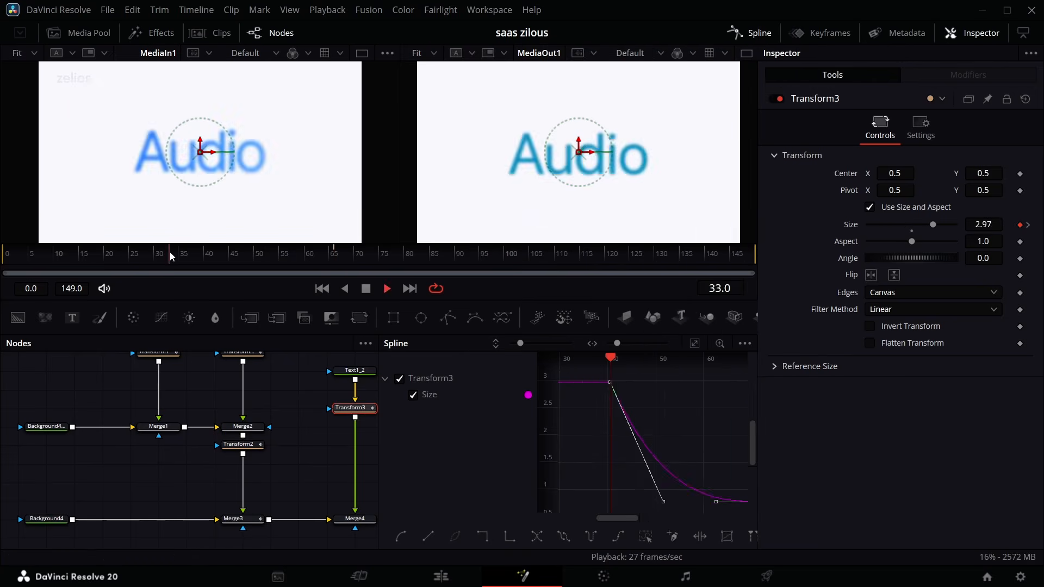
key(space)
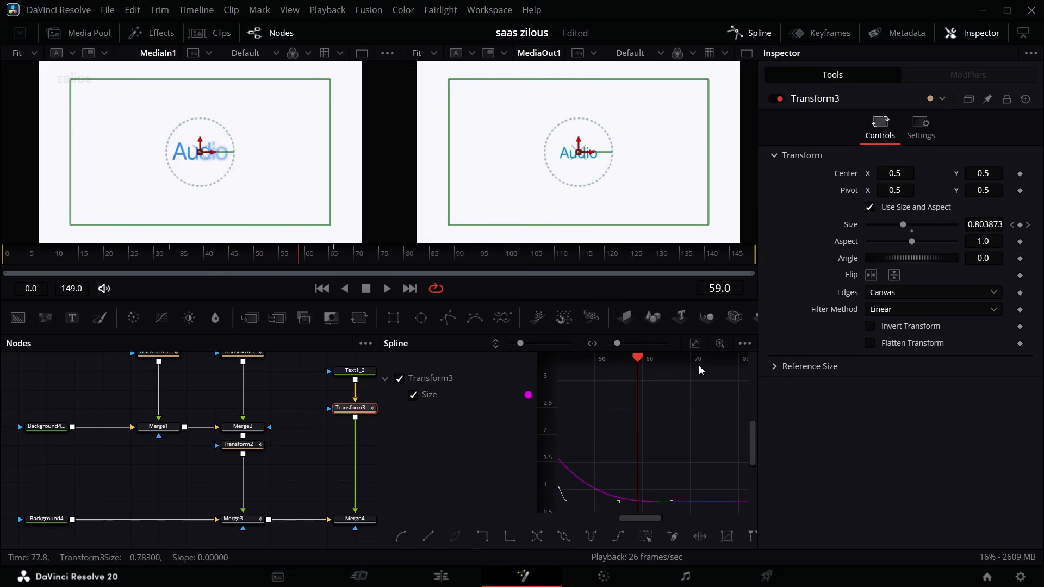
Step: Reshape Transform3's Size curve with a steep downward handle on the first keyframe and a steep upward one on the last, and preview it
click(695, 344)
drag(627, 502, 575, 458)
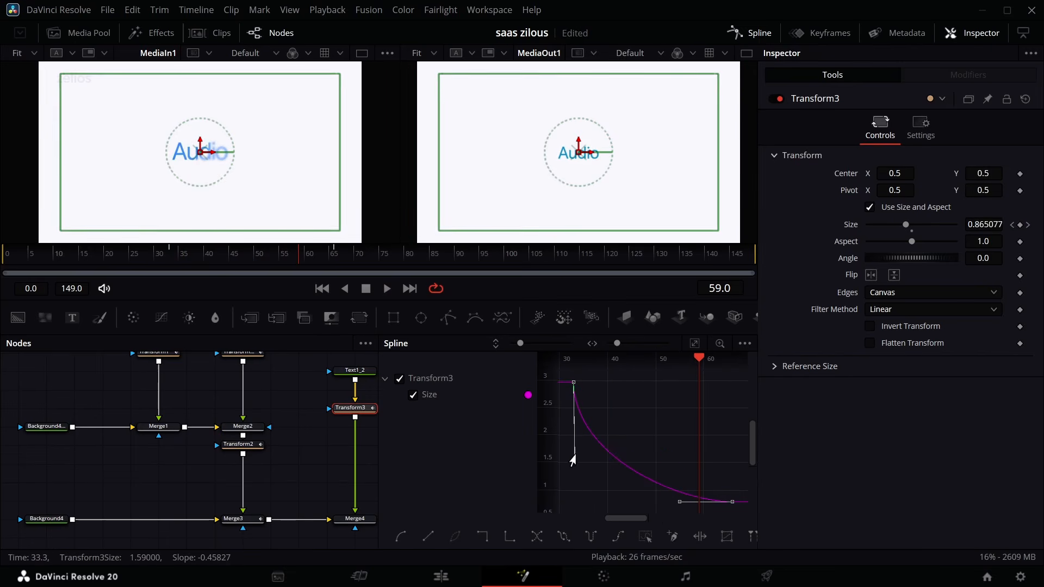
drag(678, 503, 719, 395)
click(155, 257)
key(space)
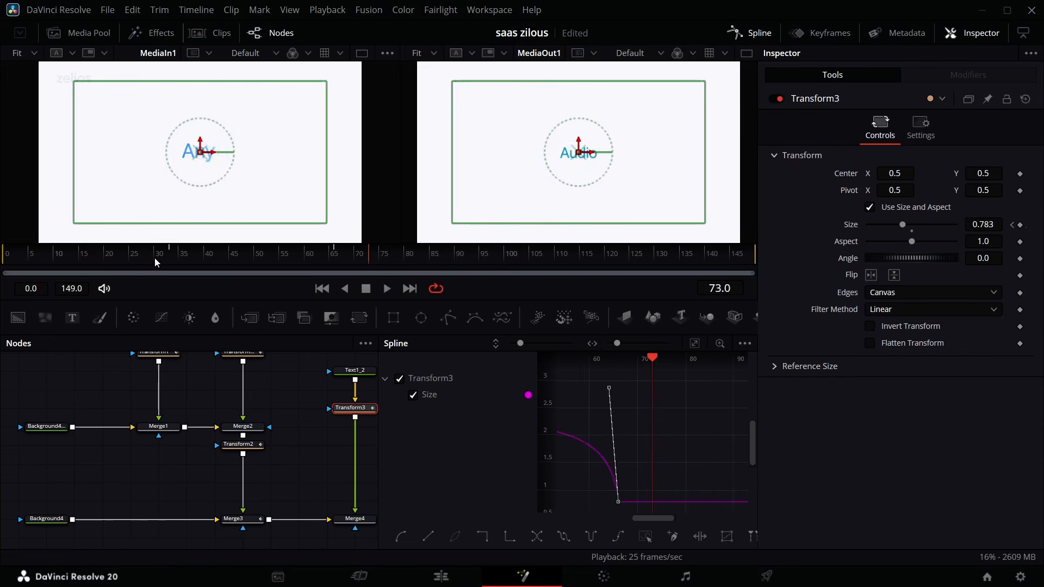
click(155, 256)
key(space)
Step: Lengthen the first Size keyframe's handle downward for a faster initial shrink and replay the animation against the reference
scroll(672, 455, left, 5)
drag(676, 459, 690, 490)
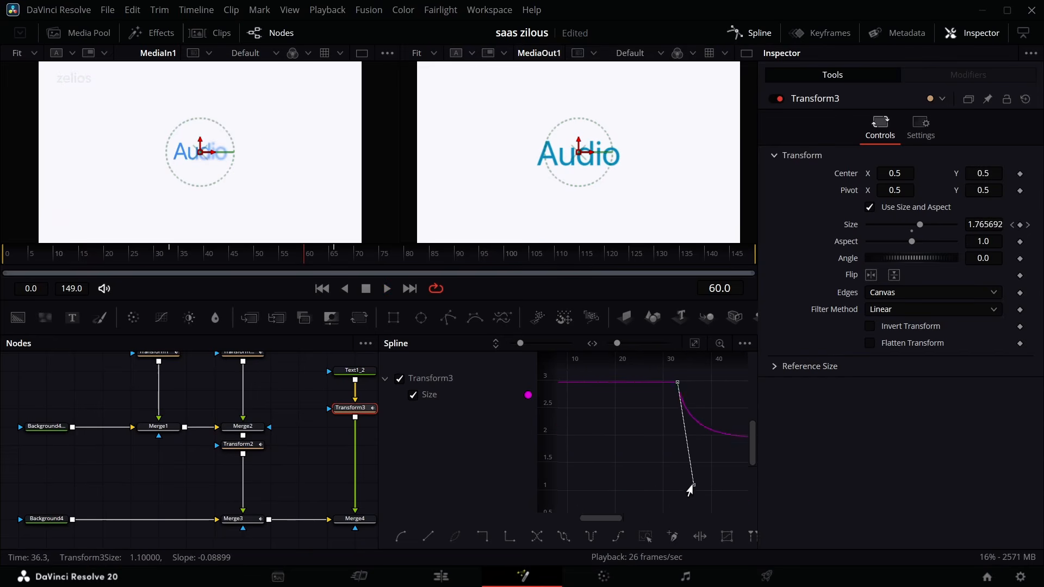
scroll(686, 478, right, 5)
click(163, 254)
key(space)
click(158, 255)
key(space)
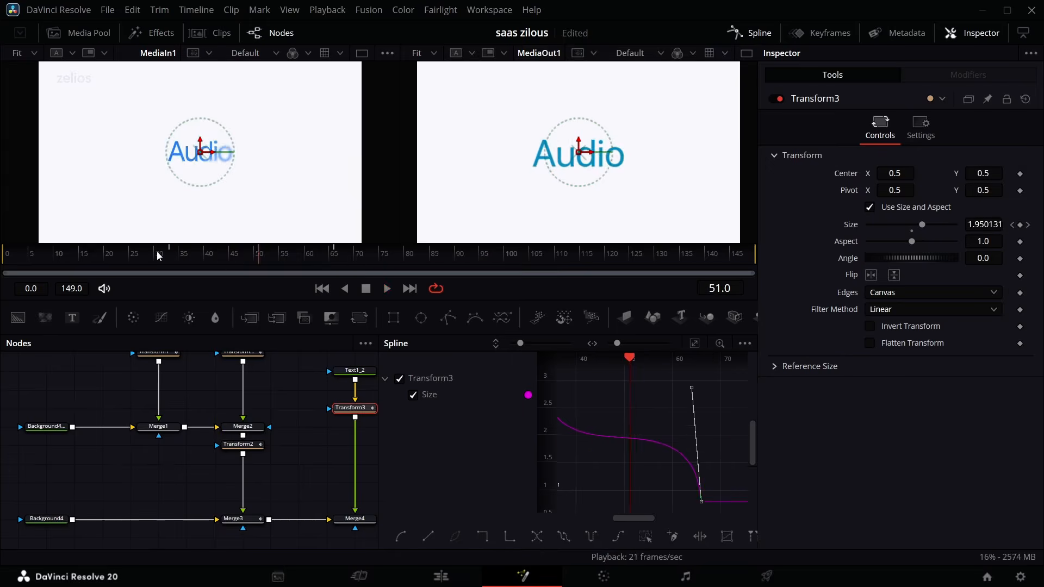
click(158, 256)
key(space)
key(space)
scroll(591, 414, left, 1)
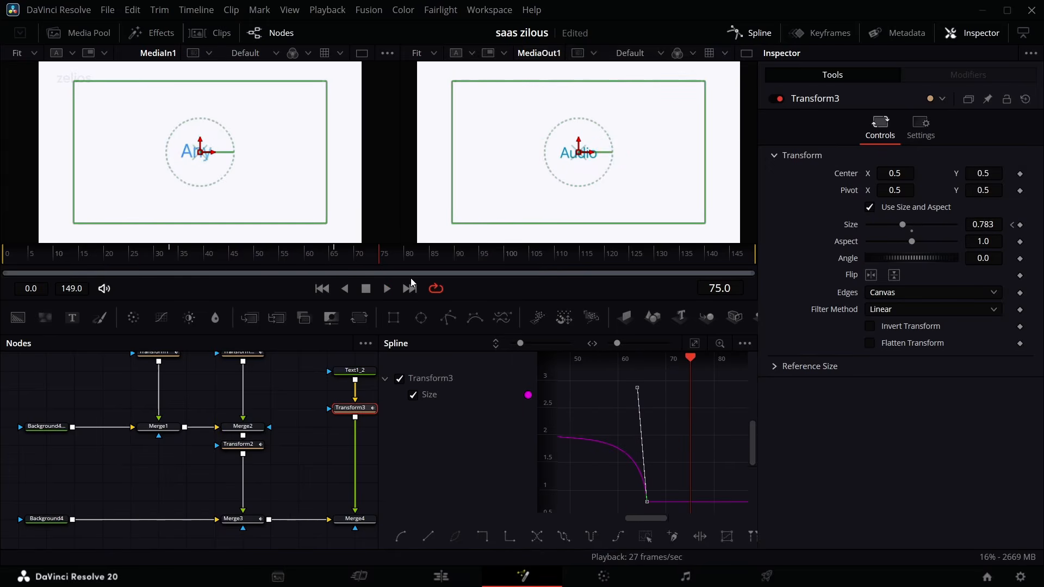
Step: Move Transform3's last Size keyframe to about frame 70 and pull the first keyframe's handle further down
drag(381, 262, 337, 259)
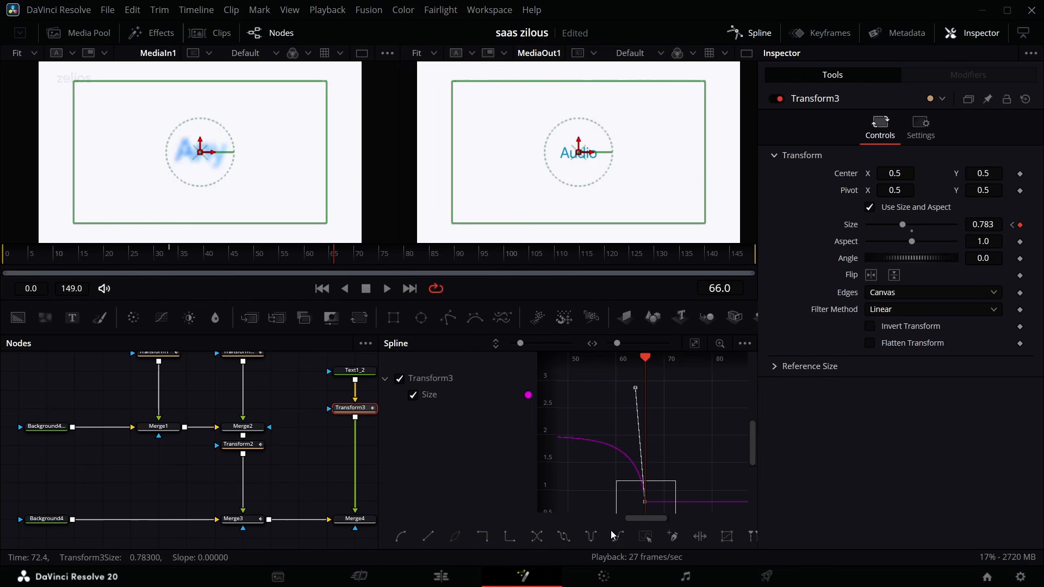
drag(645, 503, 665, 506)
scroll(680, 478, left, 4)
click(561, 382)
drag(588, 386, 586, 512)
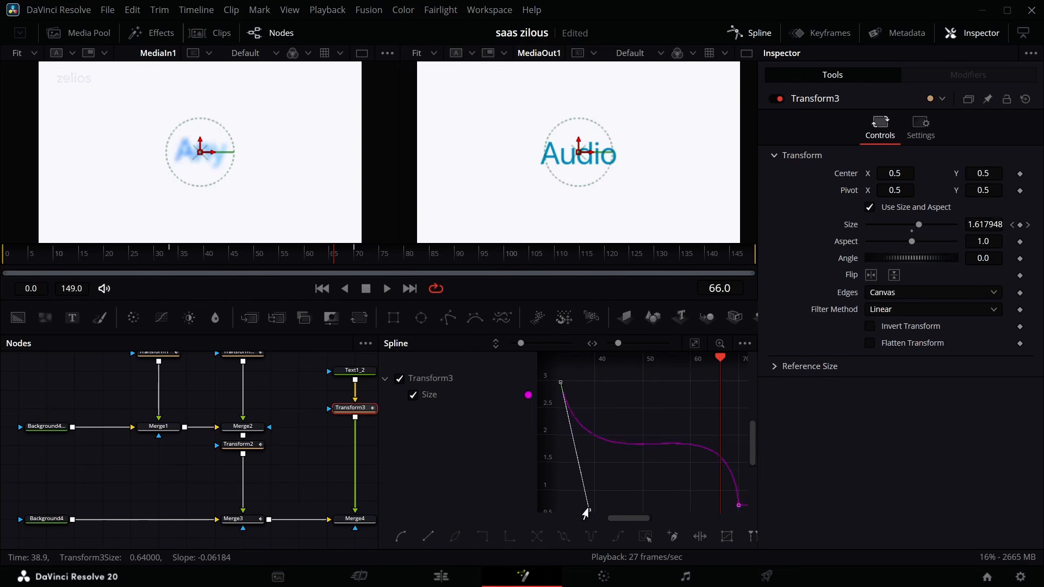
Step: Readjust the handles of both Size keyframes, angling the last one back for a softer drop, and play back from frame 33
scroll(620, 506, left, 4)
drag(654, 501, 626, 501)
scroll(625, 490, right, 5)
click(699, 503)
drag(687, 375, 655, 399)
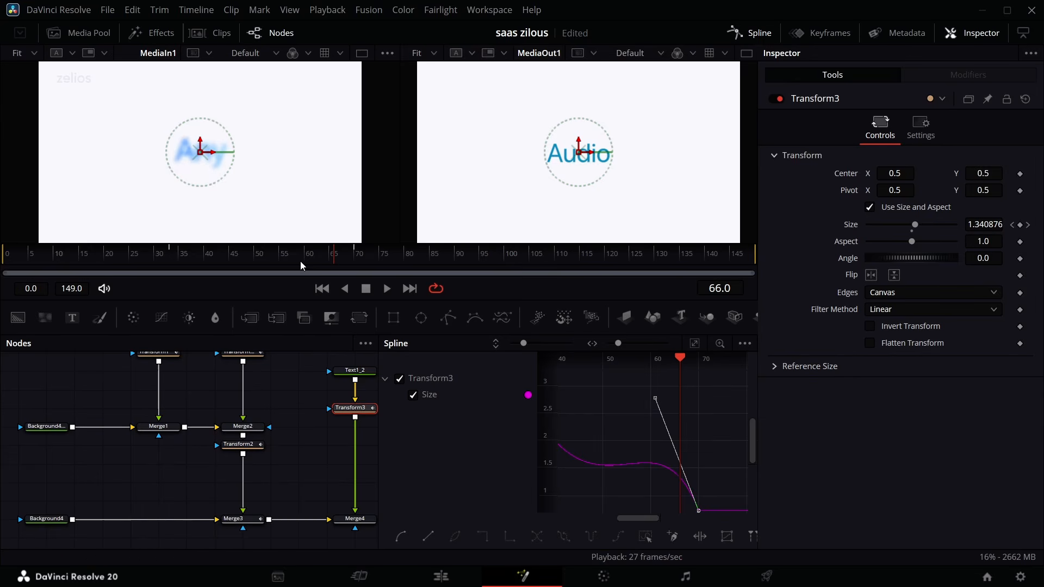
click(198, 257)
drag(198, 257, 170, 256)
key(space)
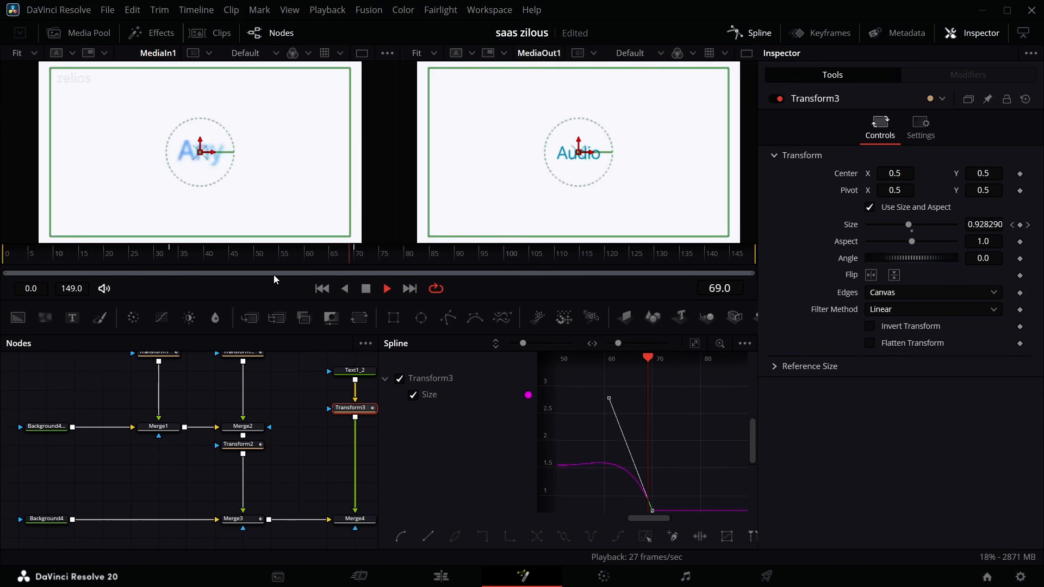
key(space)
Step: Keyframe Merge4's Blend at 1.0 on frame 66 and 0.0 on frame 67 to cut out the "Audio" title
mouse_move(340, 257)
mouse_down()
mouse_move(284, 257)
mouse_move(334, 254)
mouse_up()
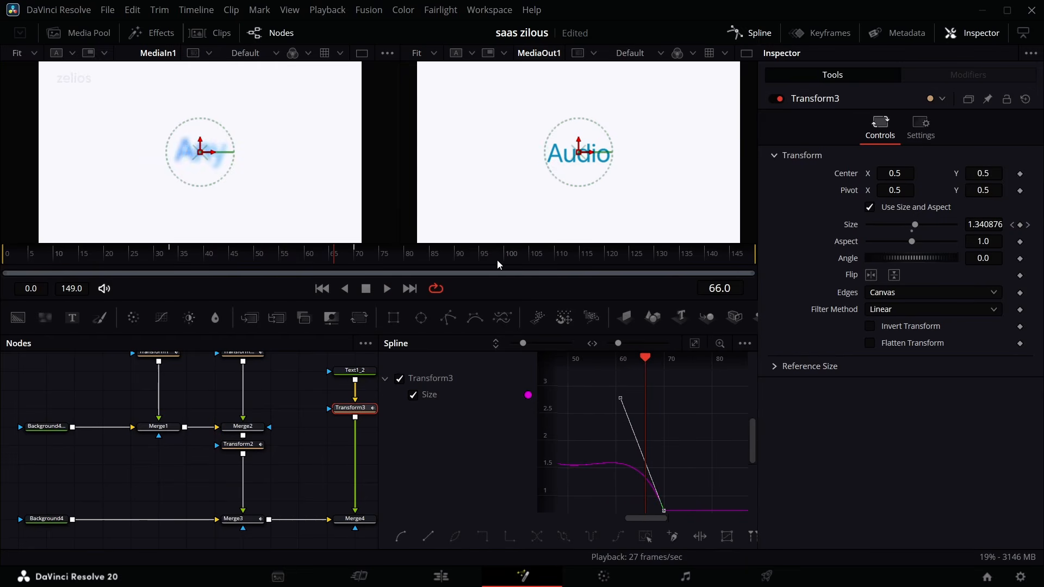
click(355, 519)
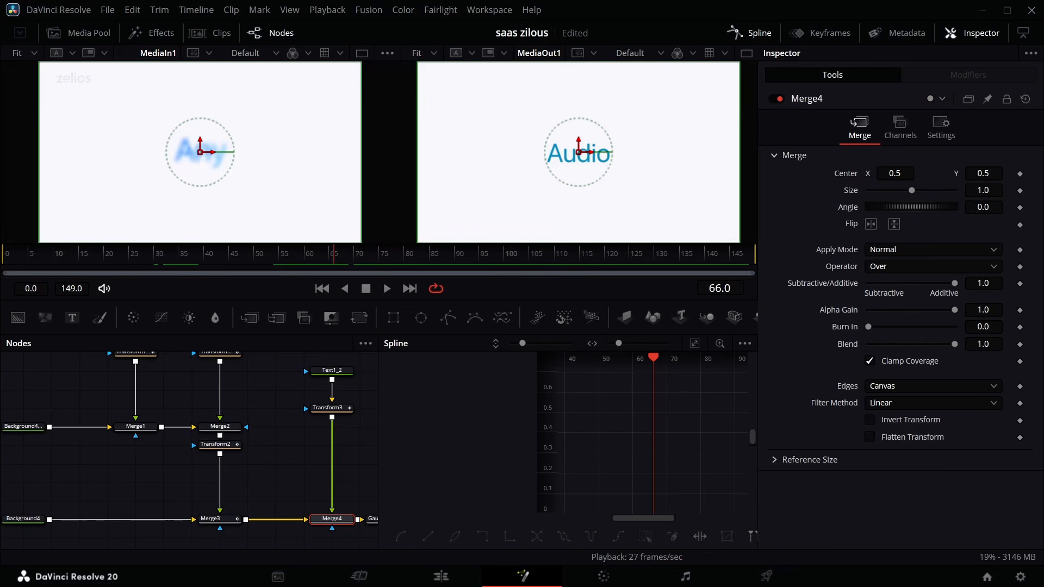
click(1020, 345)
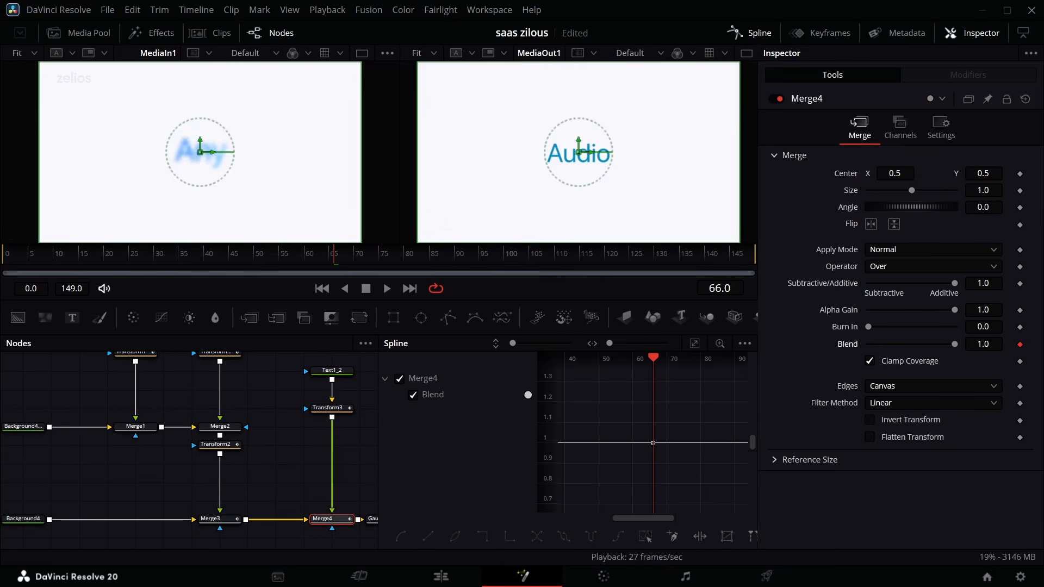
key(Right)
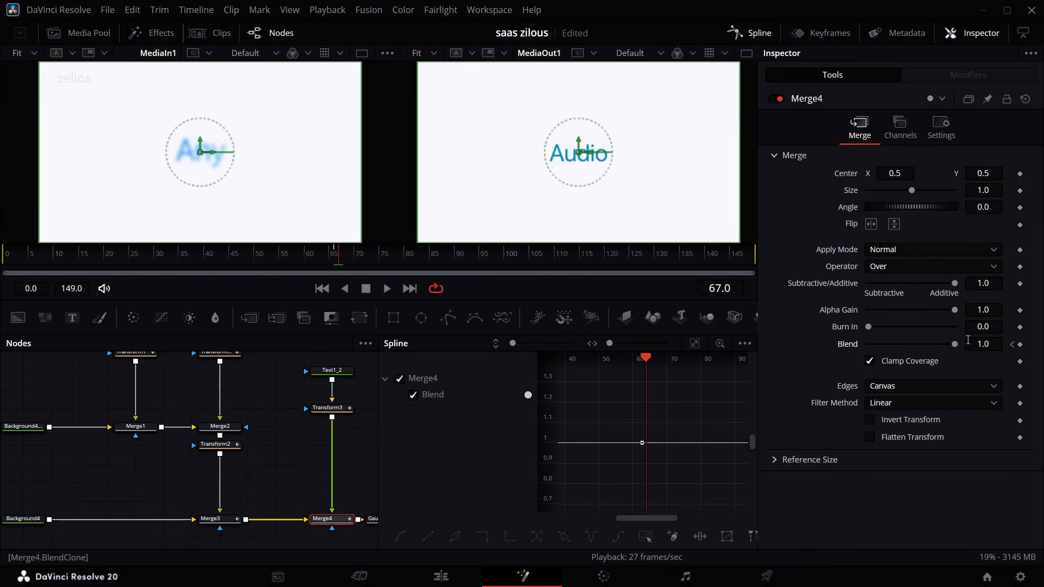
drag(954, 345, 869, 344)
click(753, 33)
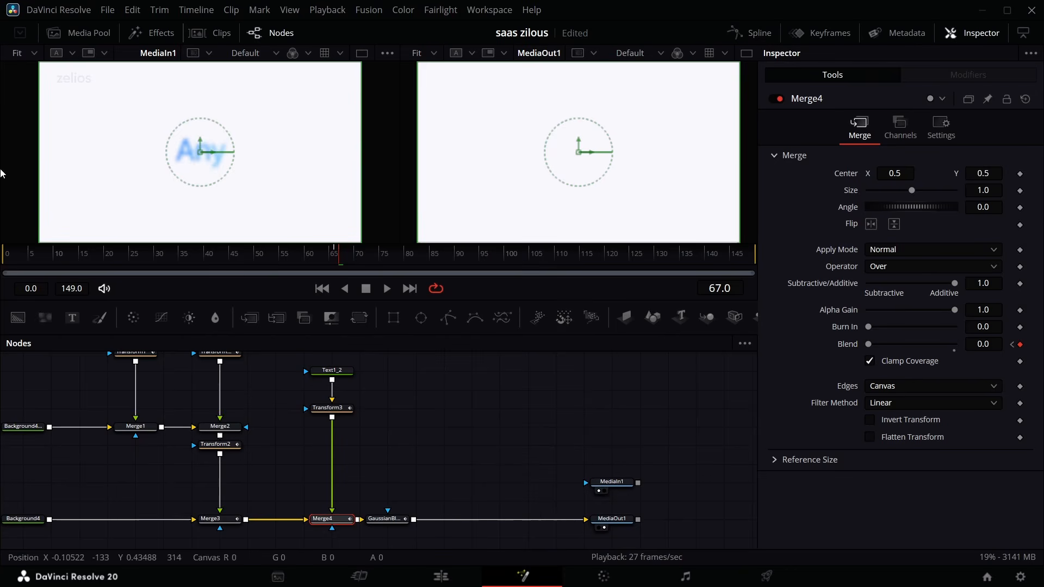
Step: Go to frame 54, place Transform3 closer to Merge4, and shift the "Audio" branch and the Gaussian blur away from Merge3
drag(344, 261, 280, 249)
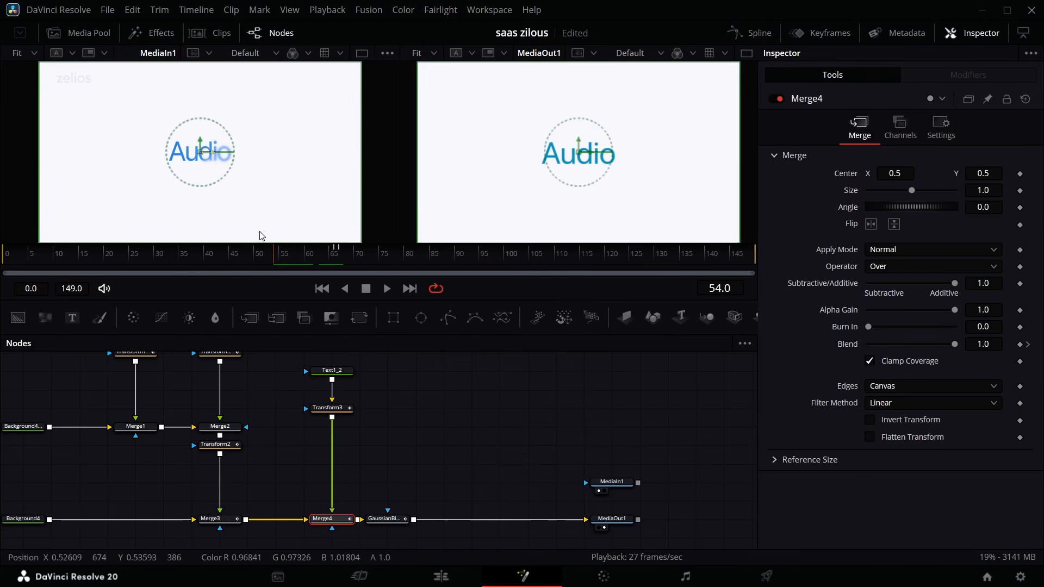
drag(375, 397, 444, 467)
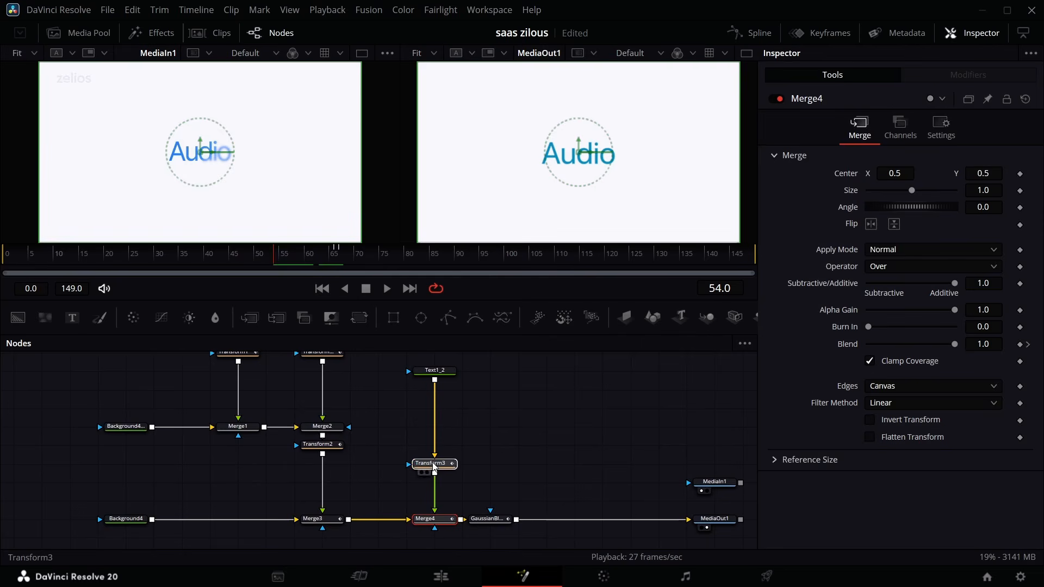
drag(471, 372, 520, 525)
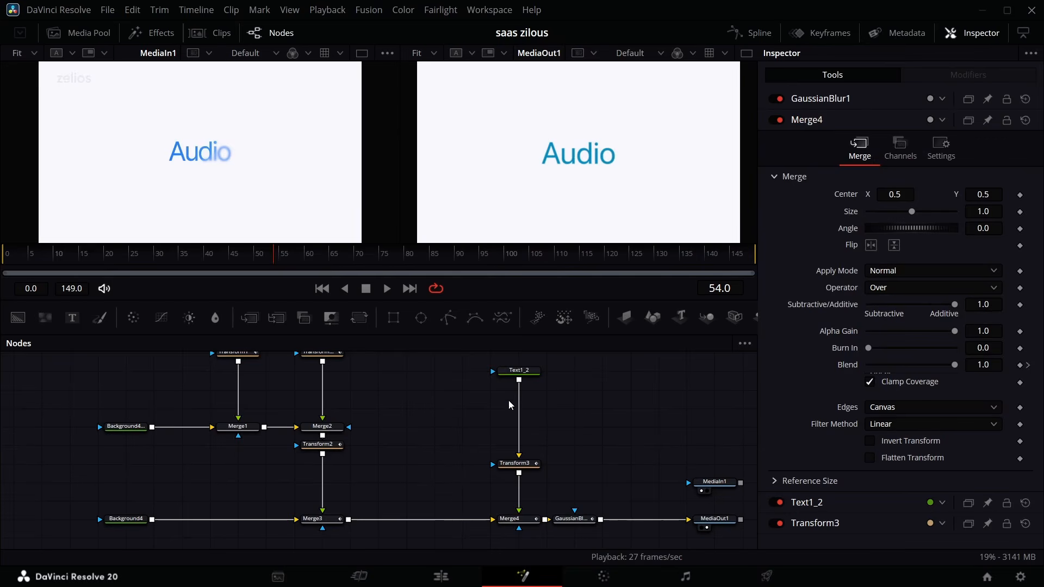
Step: Add a Gaussian Blur node between the "Audio" text node Text1_2 and Transform3
click(526, 375)
key(shift+space)
text(gau)
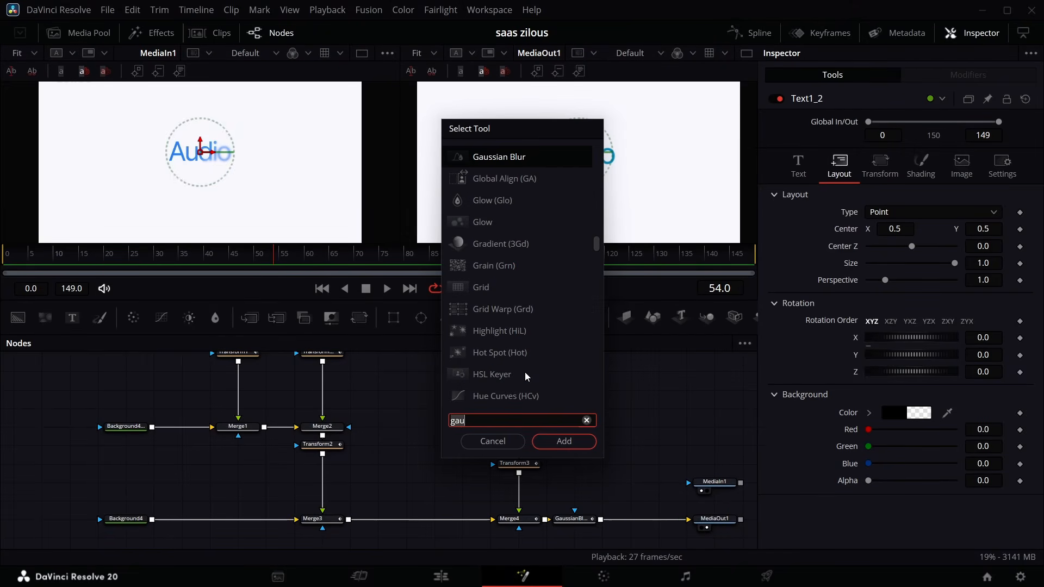
key(Return)
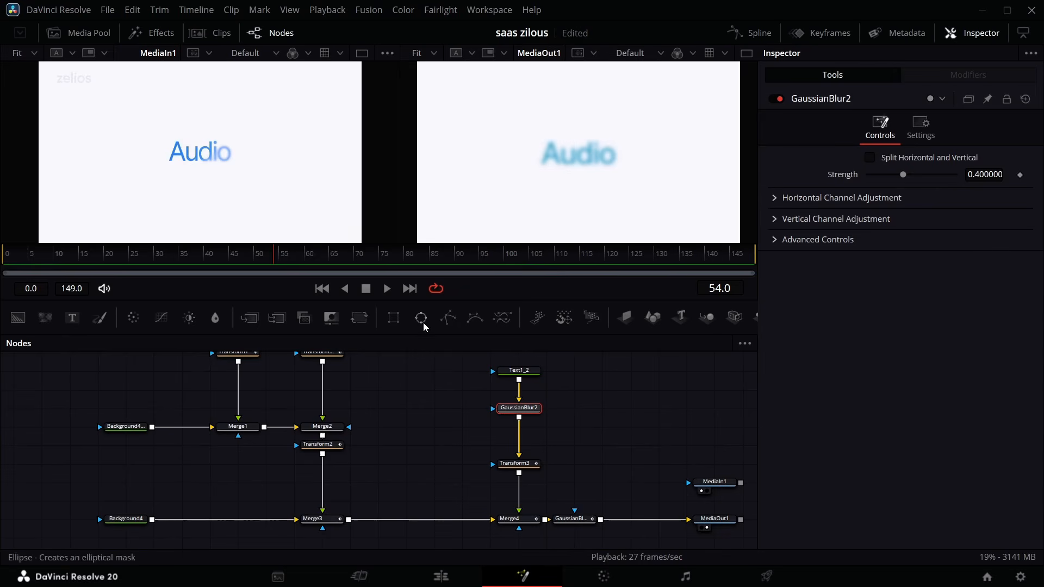
Step: Connect a Polygon mask to GaussianBlur2 and draw a closed curved shape over the lower-right part of the "Audio" title
drag(425, 401, 415, 410)
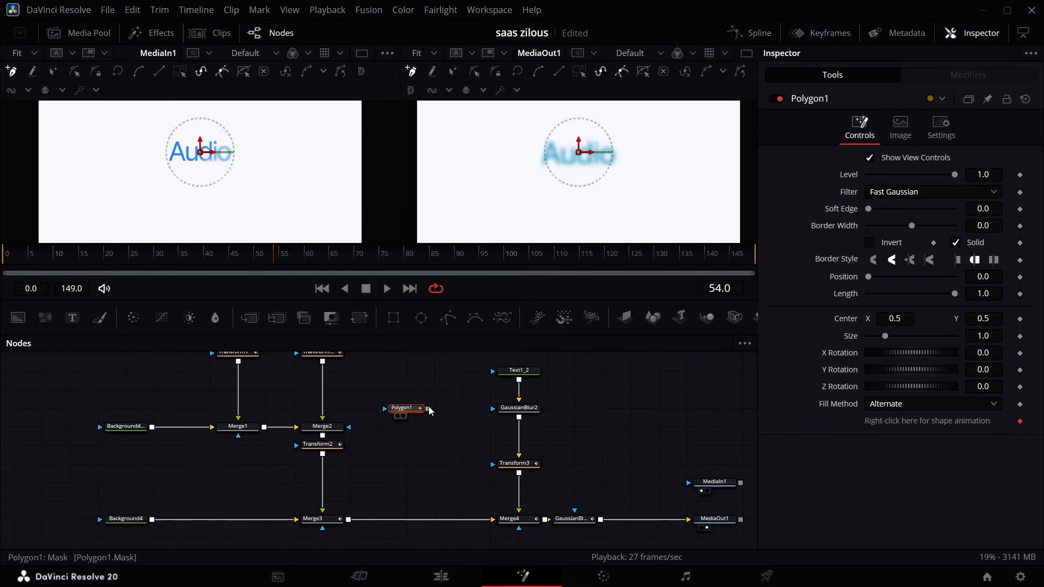
drag(651, 129, 604, 150)
drag(553, 178, 587, 222)
drag(695, 211, 696, 189)
drag(684, 160, 678, 148)
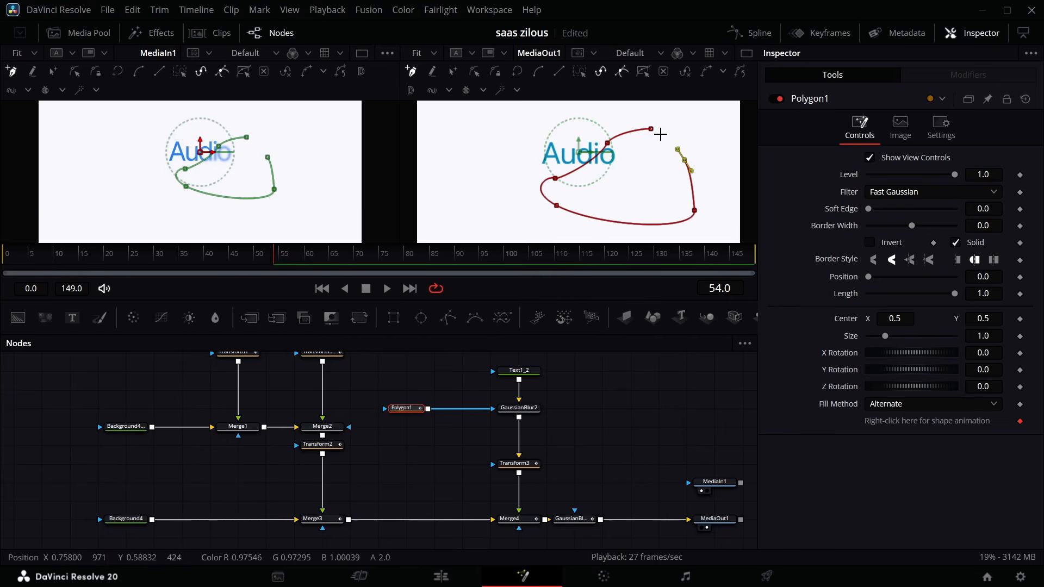
click(652, 129)
click(648, 130)
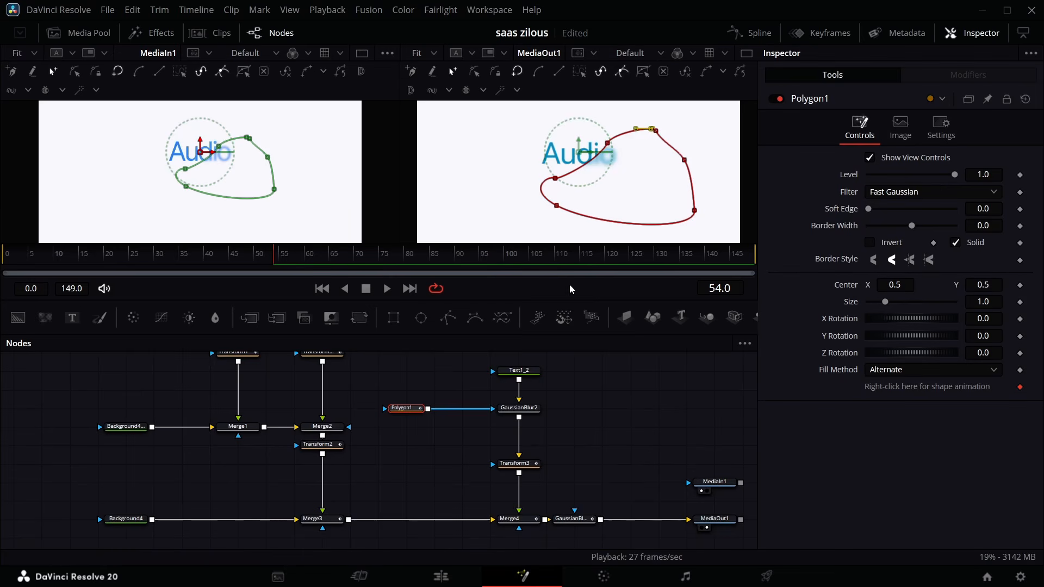
Step: Set GaussianBlur2's Strength to 0.26 and soften the Polygon1 mask with a Soft Edge of 0.0378
click(519, 408)
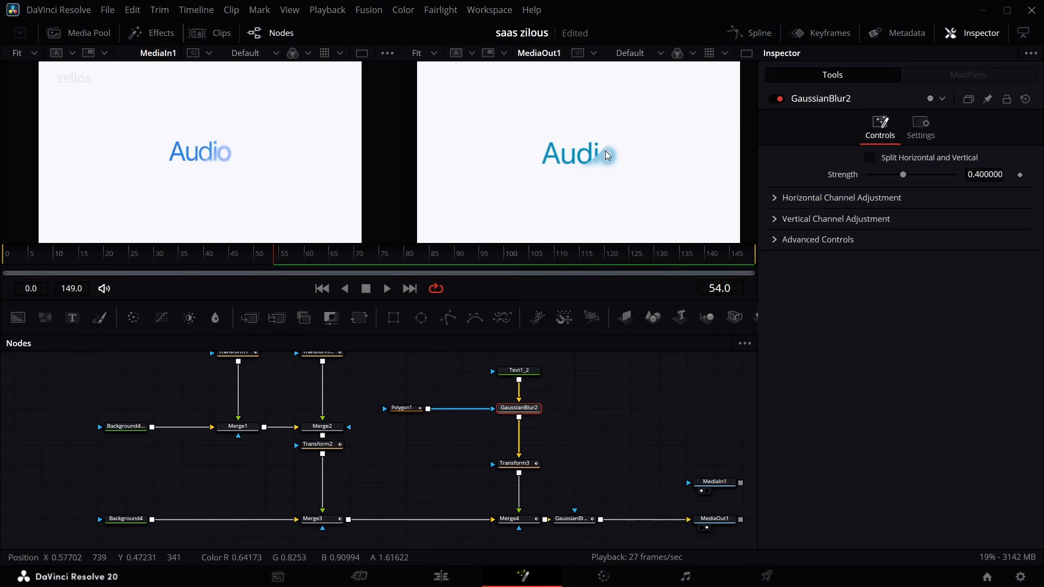
drag(903, 174, 892, 179)
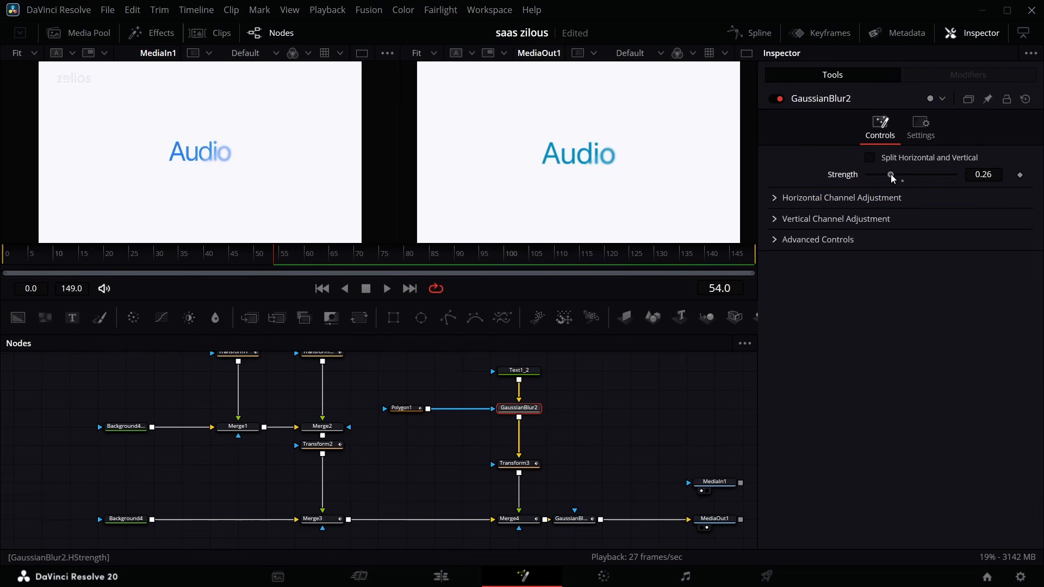
click(415, 411)
drag(873, 208, 883, 214)
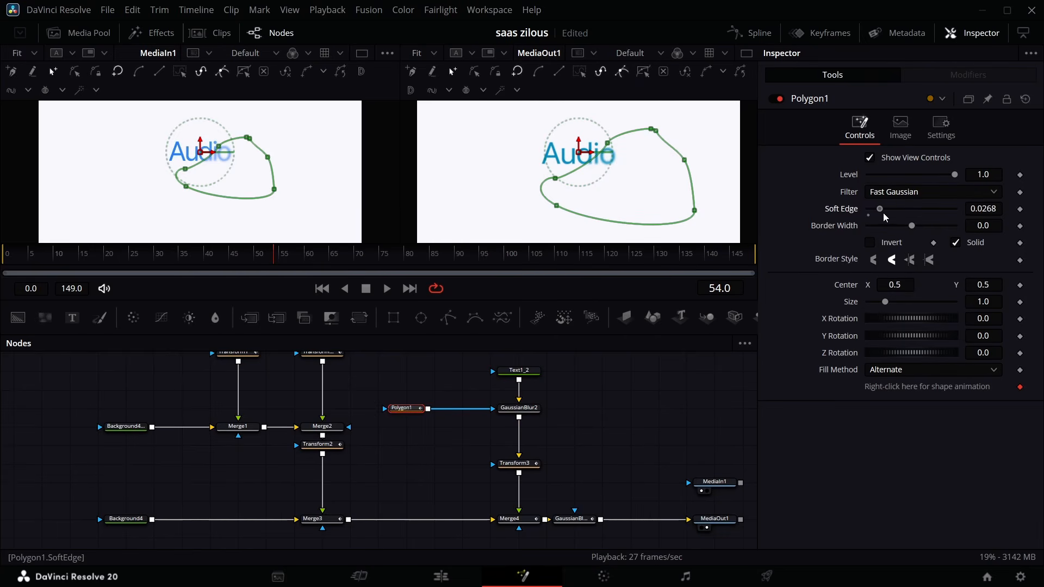
click(622, 396)
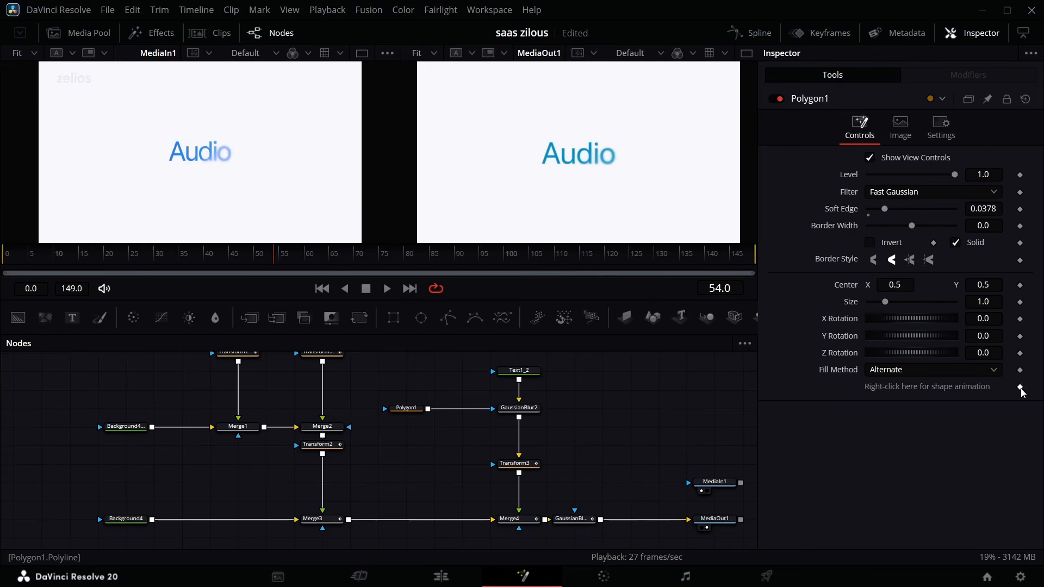
Step: Keyframe Polygon1's shape at frame 33, and at frame 65 pull its upper-left points outward to cover more of "Audio"
drag(277, 267, 170, 259)
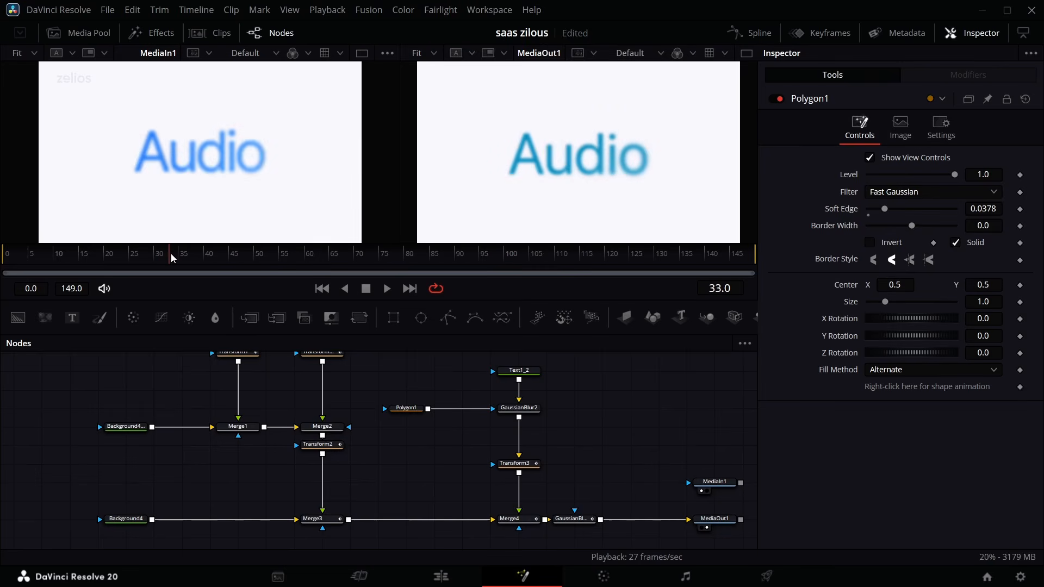
click(1021, 387)
drag(191, 268, 331, 287)
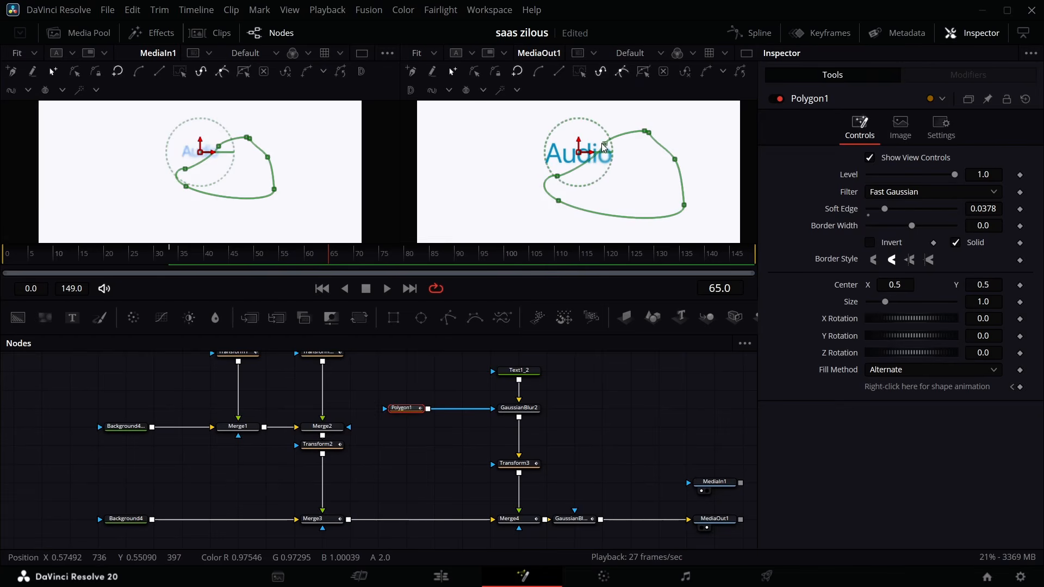
click(600, 137)
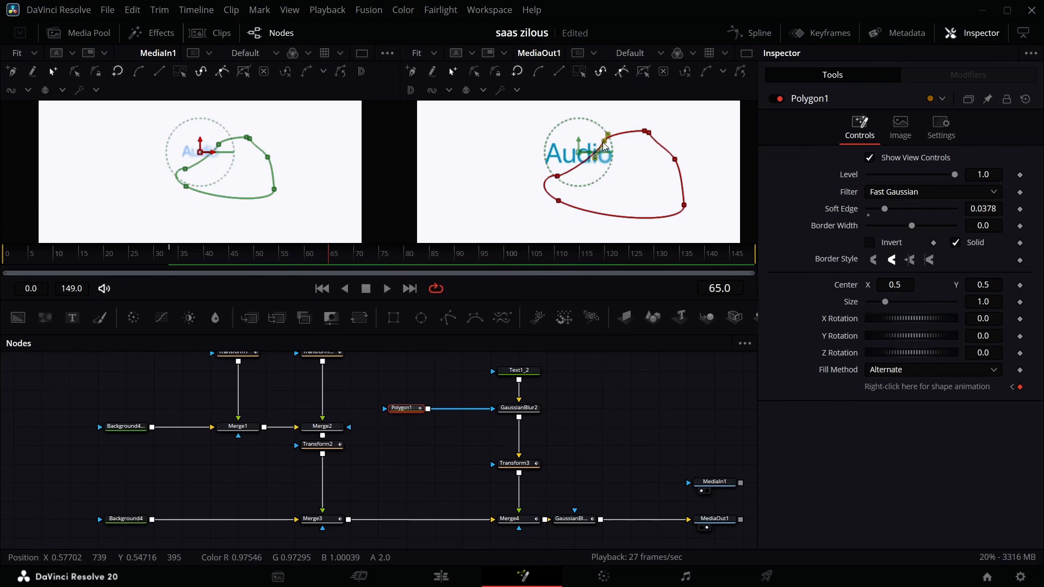
click(558, 176)
drag(557, 179, 552, 162)
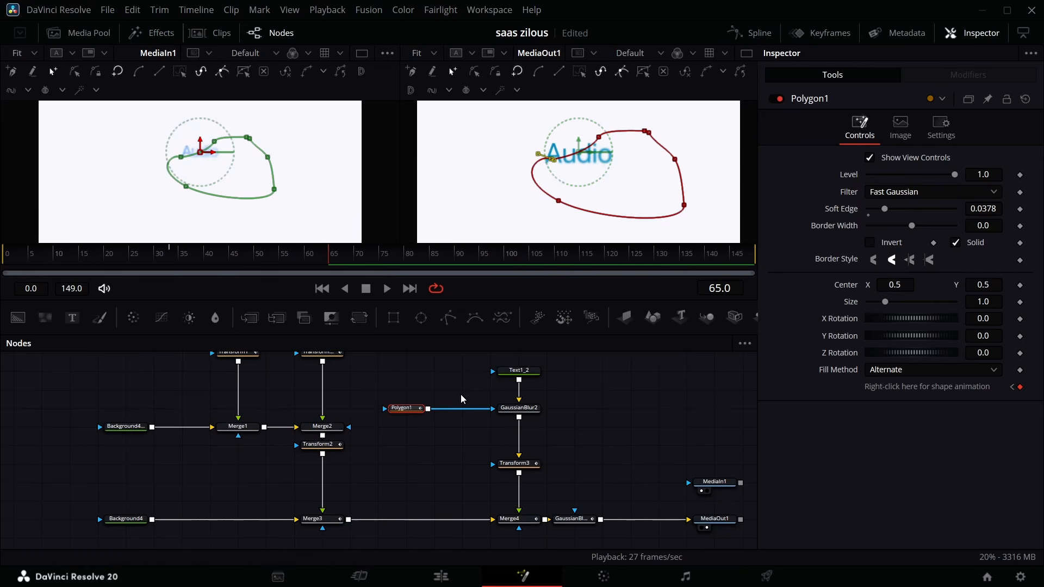
Step: Smooth Polygon1's Polyline animation curve in the Spline editor
click(749, 33)
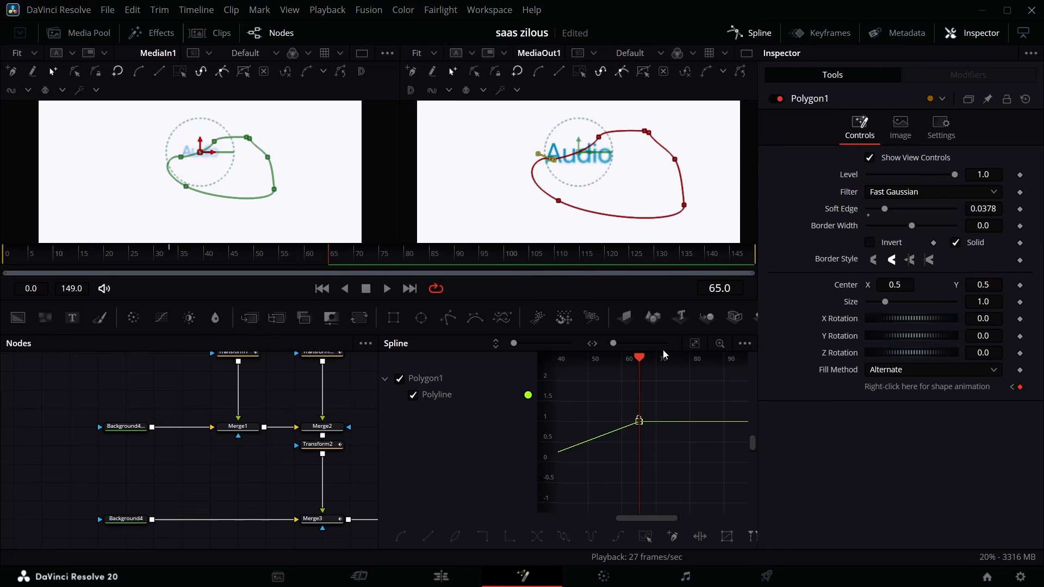
click(650, 537)
key(shift+s)
click(750, 33)
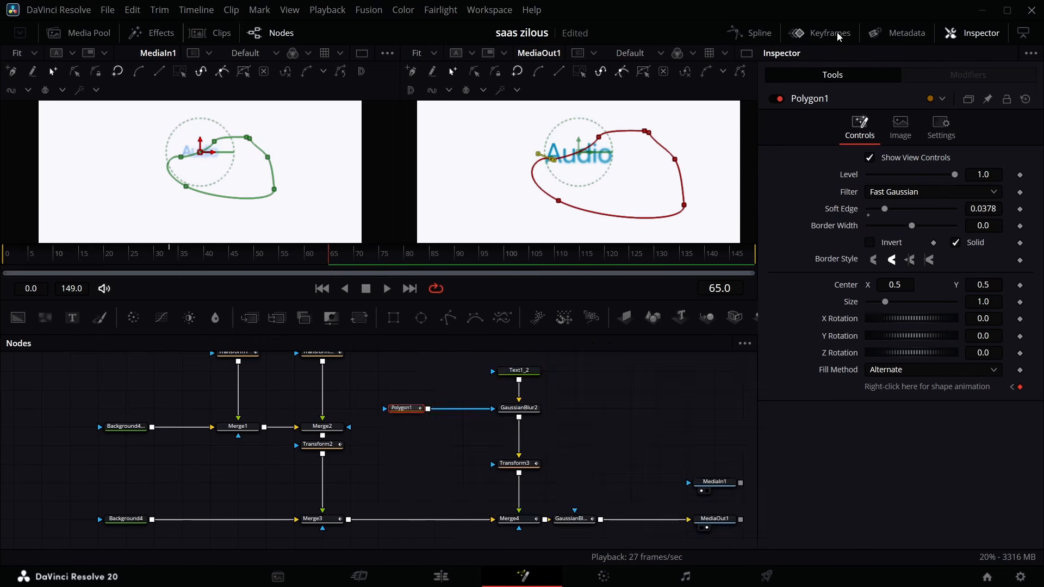
Step: Move Polygon1's last Polyline keyframe to frame 70
click(823, 33)
click(408, 379)
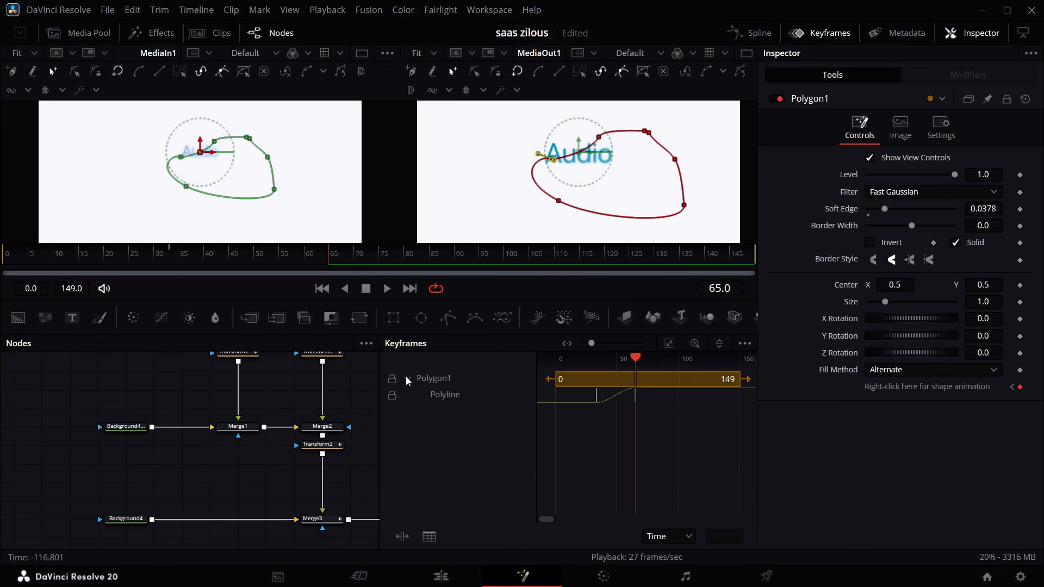
drag(609, 409, 641, 403)
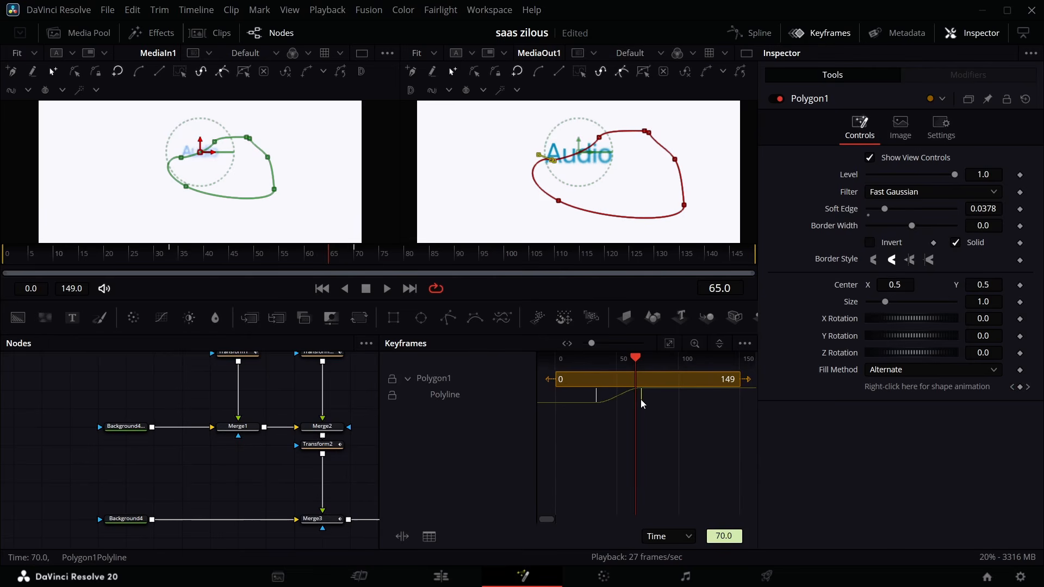
click(814, 32)
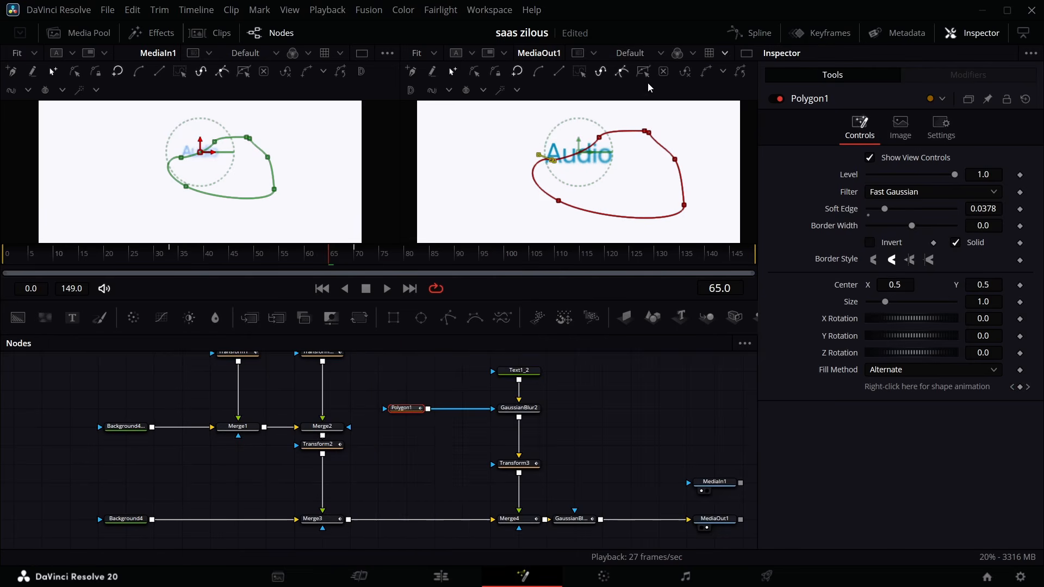
Step: Play back the masked "Audio" blur from about frame 32 and scrub through the middle of the title's animation
drag(326, 256, 163, 263)
click(388, 289)
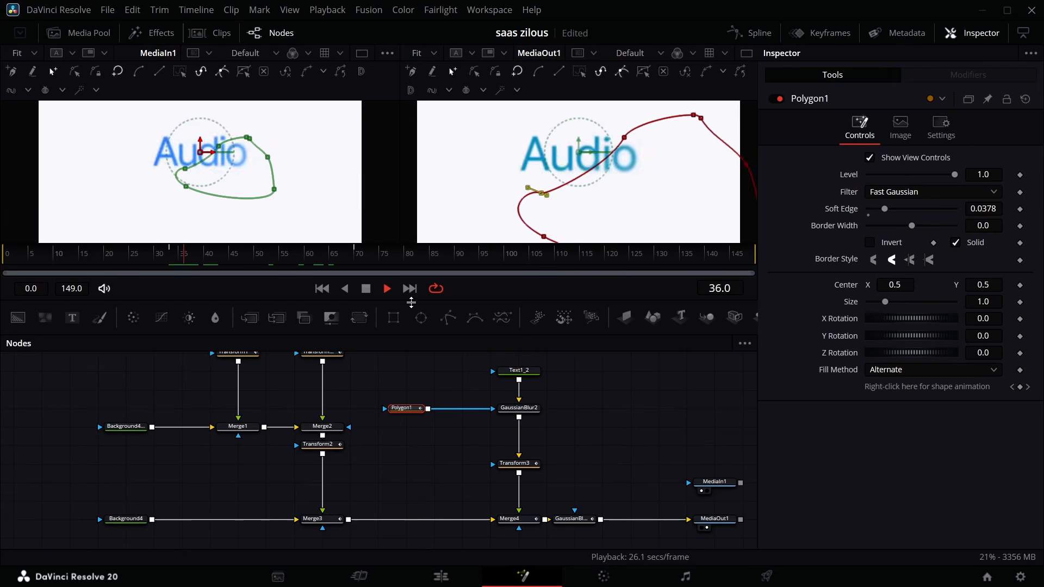
key(space)
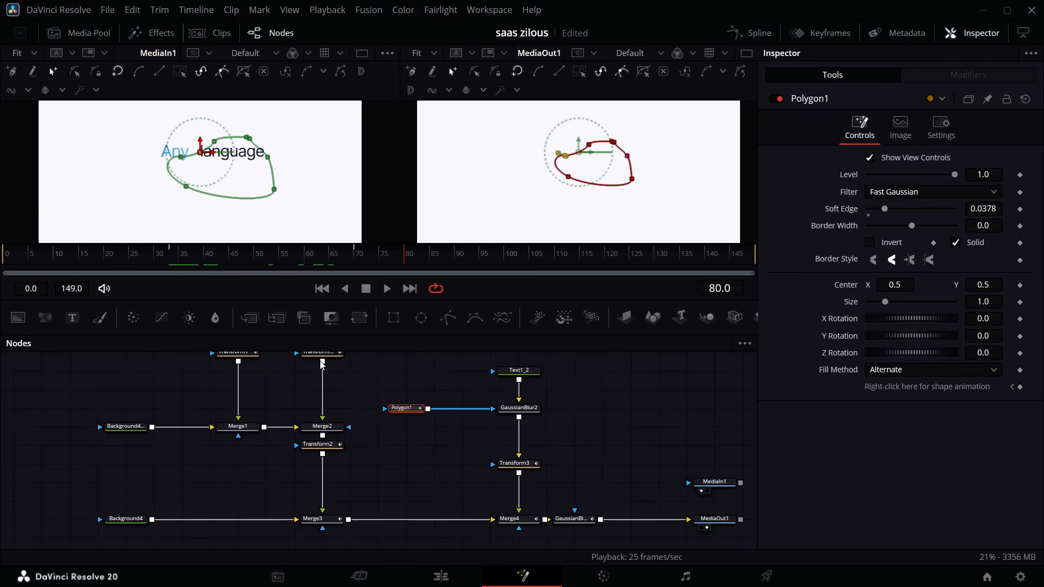
drag(206, 260, 239, 260)
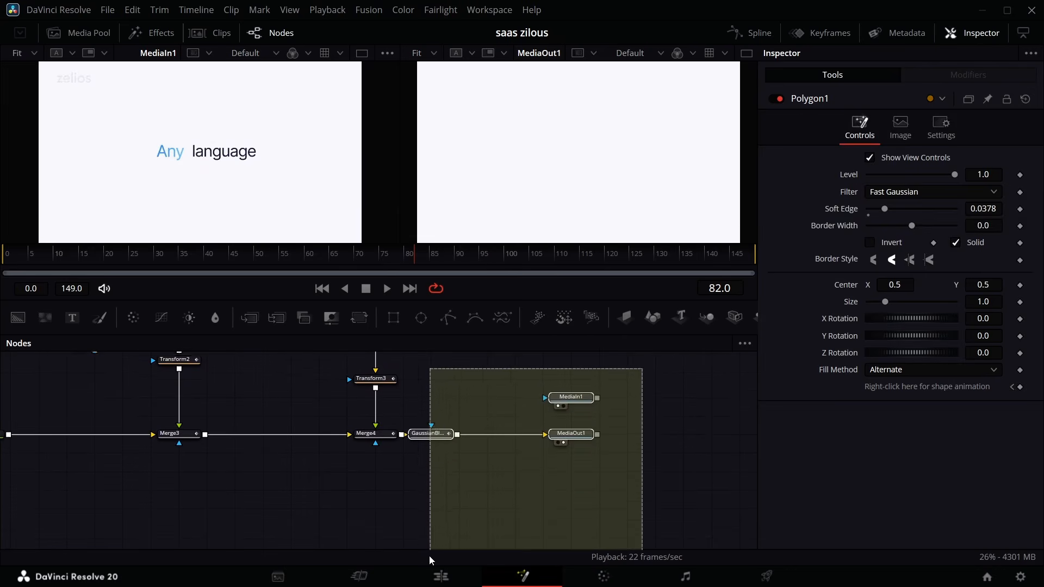
Step: Shift GaussianBlur1, MediaIn1 and MediaOut1 further along to make room, and paste a copy of the Text1_2 node beside its branch
drag(429, 556, 429, 555)
drag(432, 430, 645, 440)
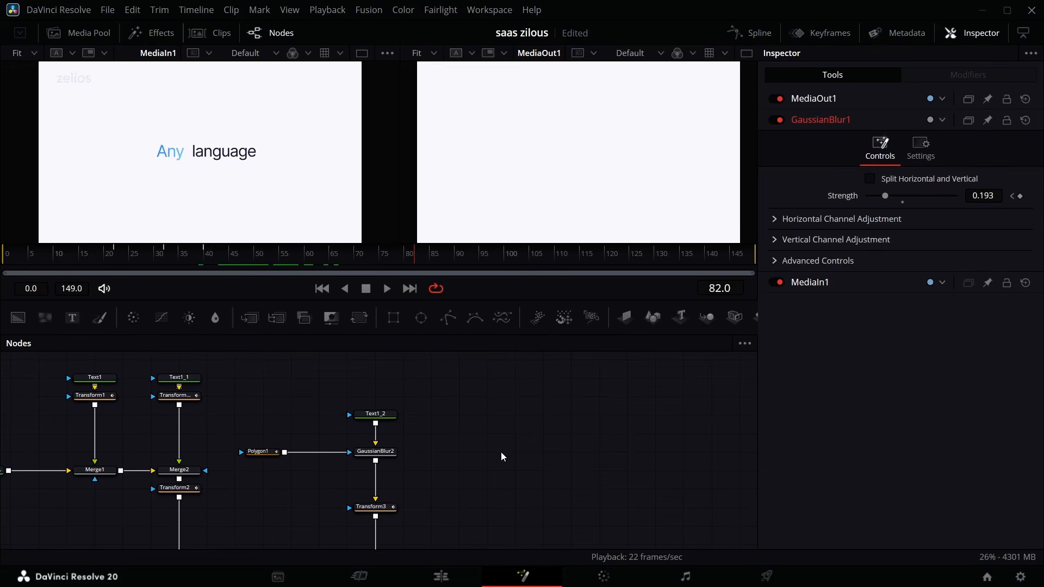
click(393, 423)
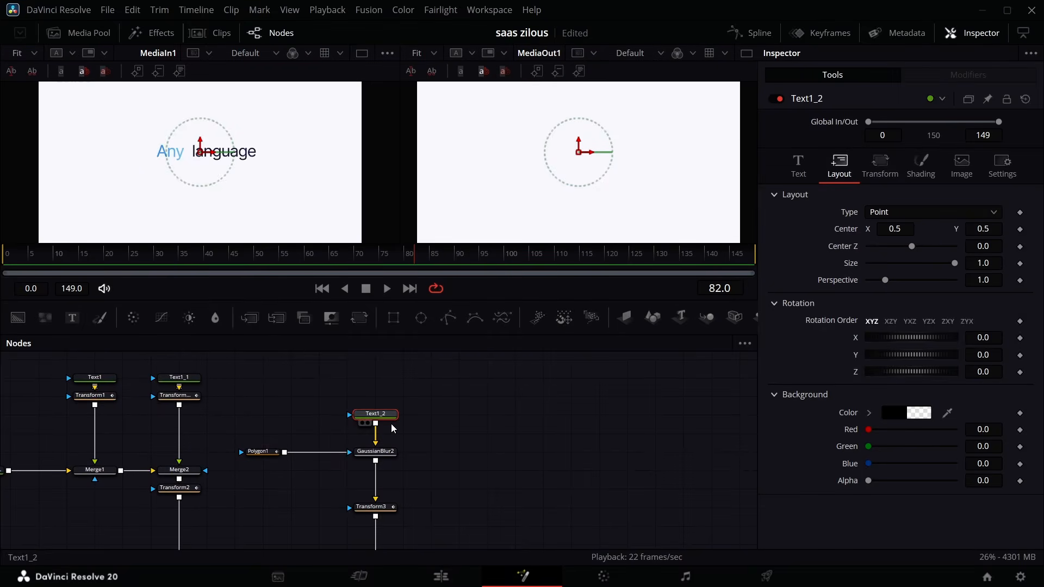
click(494, 427)
key(ctrl+v)
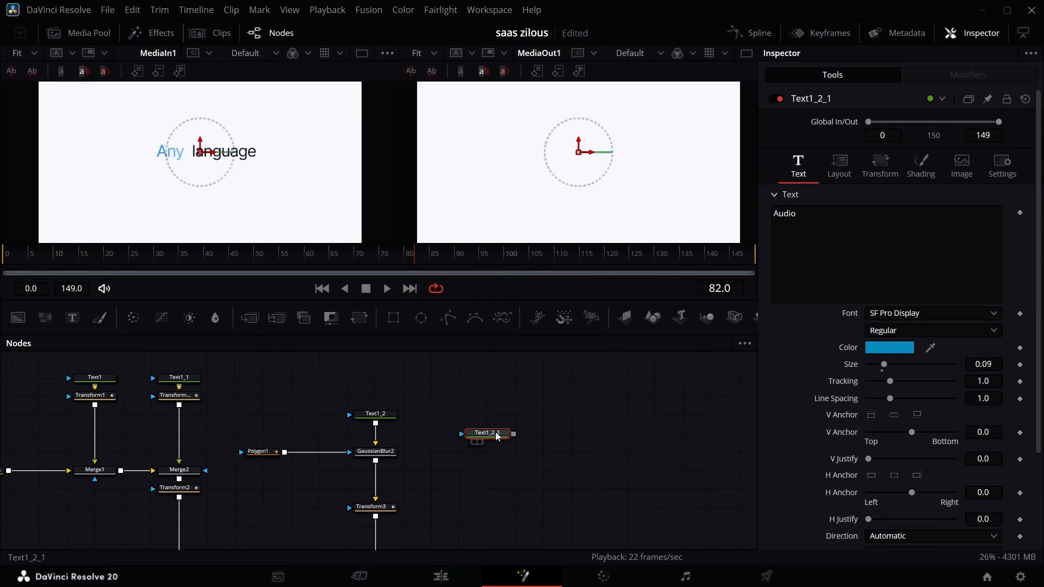
Step: Change the copied text to "Any" and merge it over Merge4's output before GaussianBlur1
click(850, 234)
key(BackSpace)
key(BackSpace)
drag(514, 435, 401, 466)
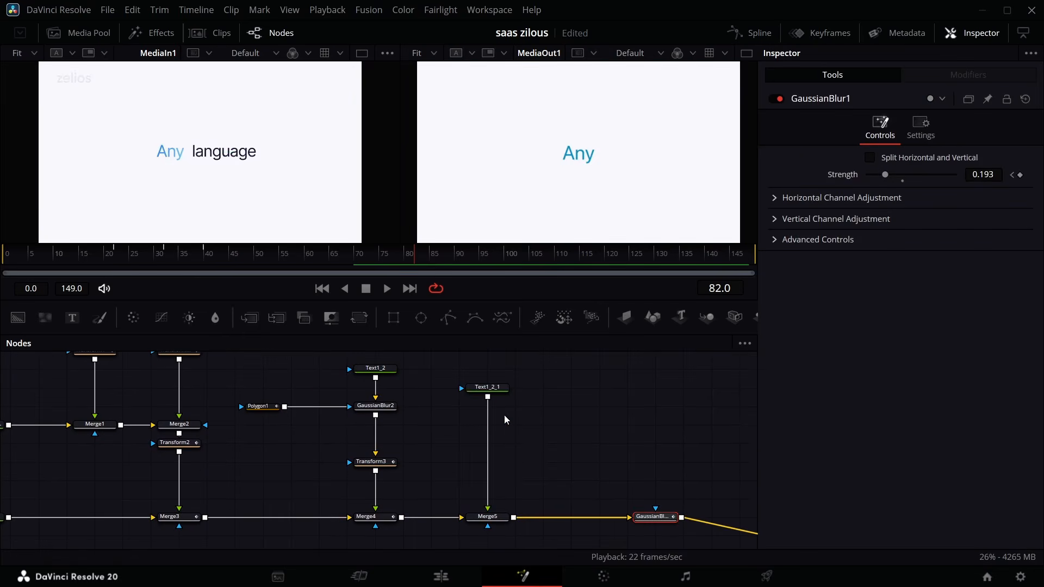
Step: Go to frame 66, where "Any" starts in the reference, and split the Fusion Composition clip there on the Edit page timeline
click(489, 388)
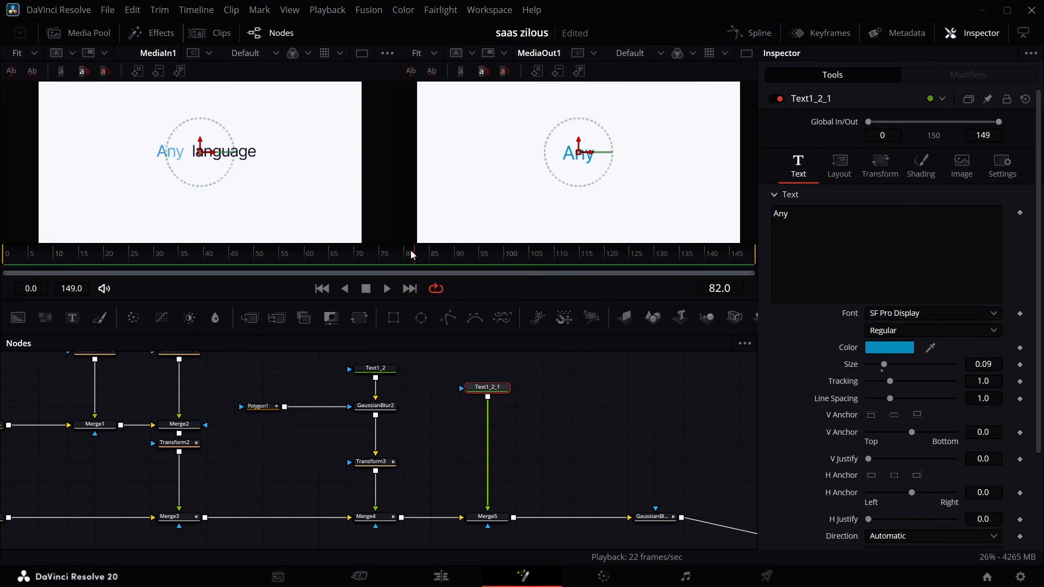
drag(413, 254, 338, 269)
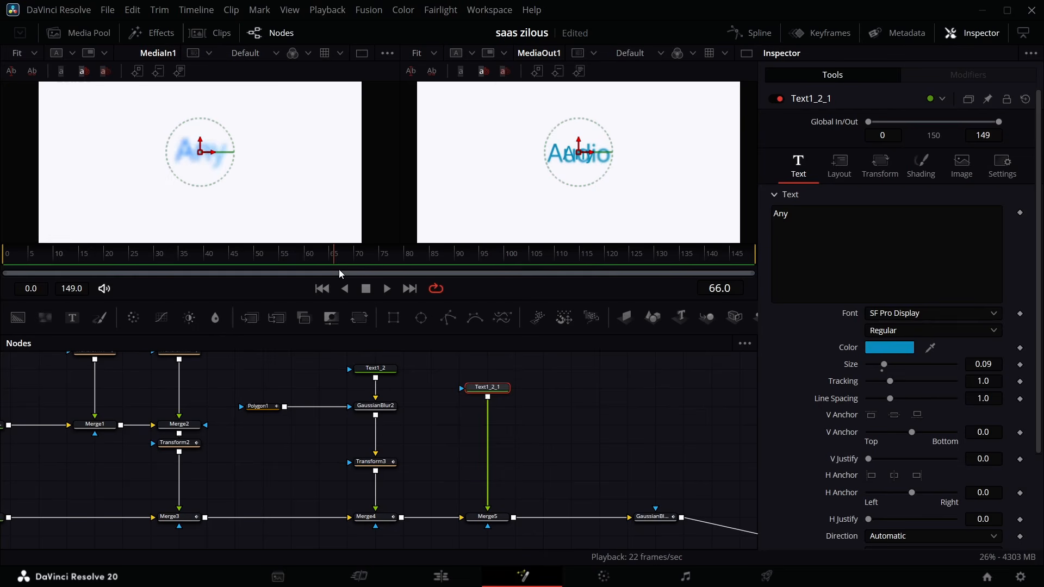
key(Left)
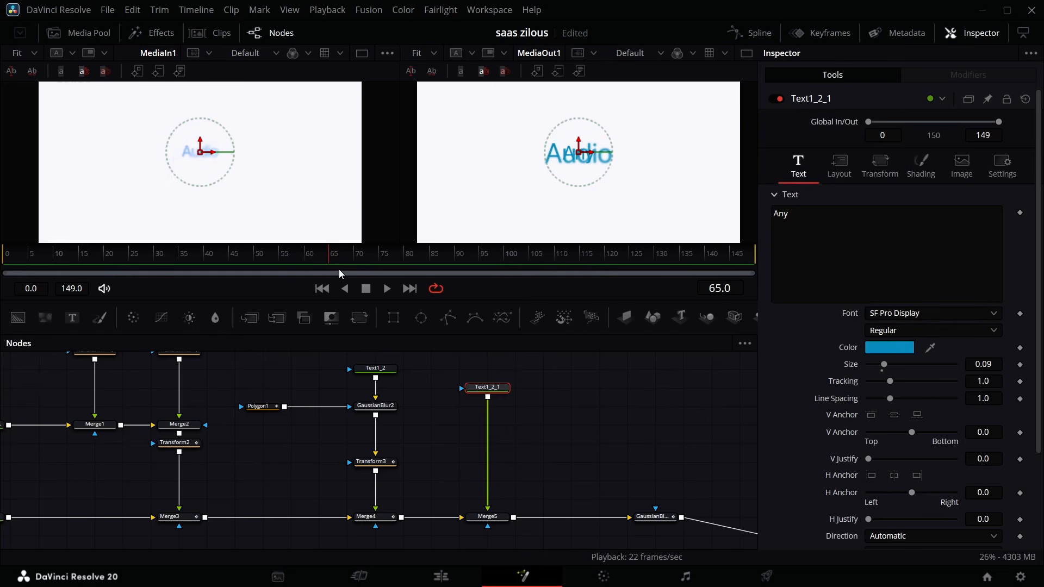
key(Right)
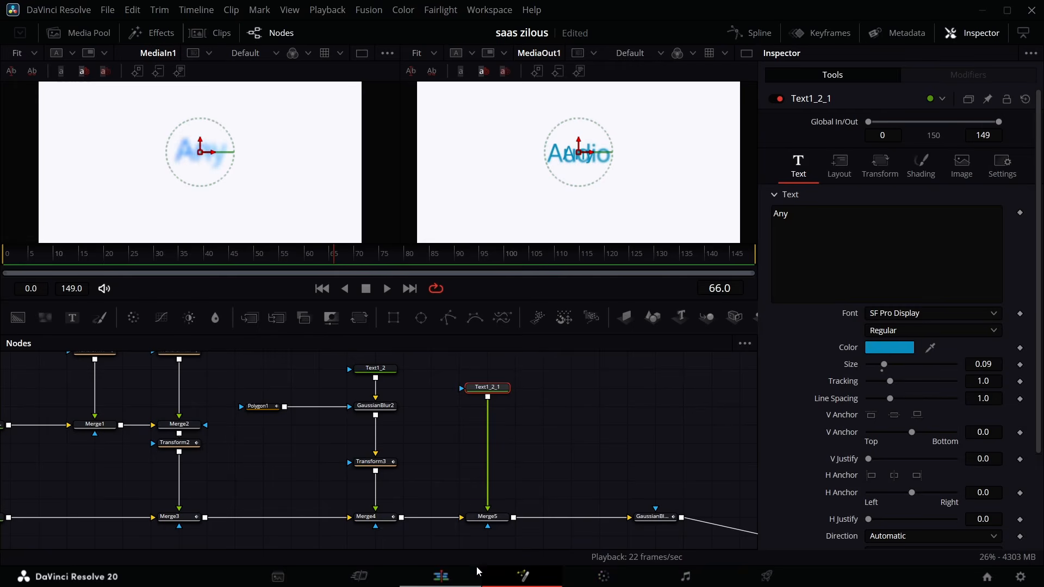
click(441, 577)
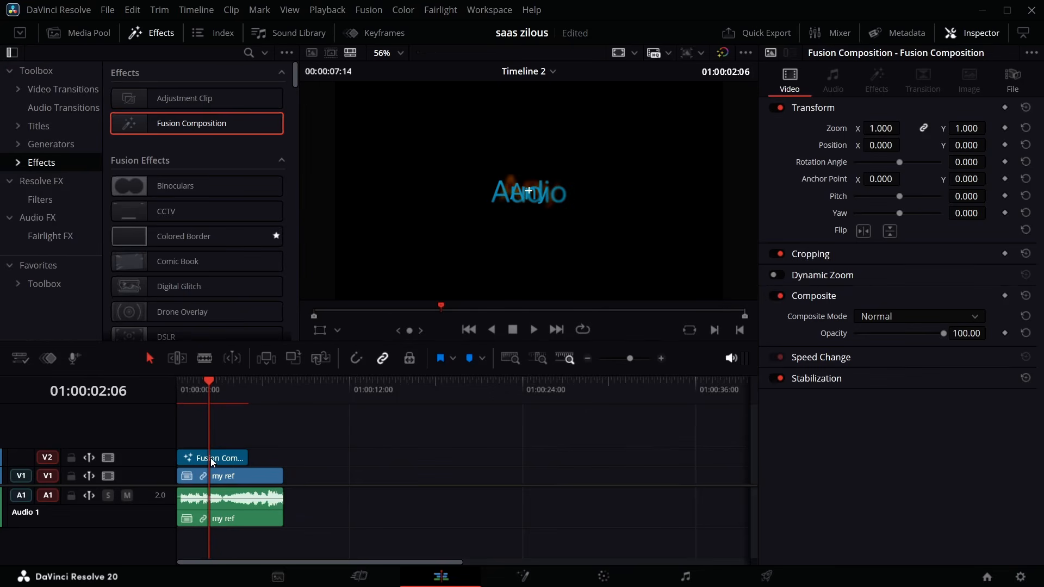
click(217, 461)
key(ctrl+b)
click(216, 396)
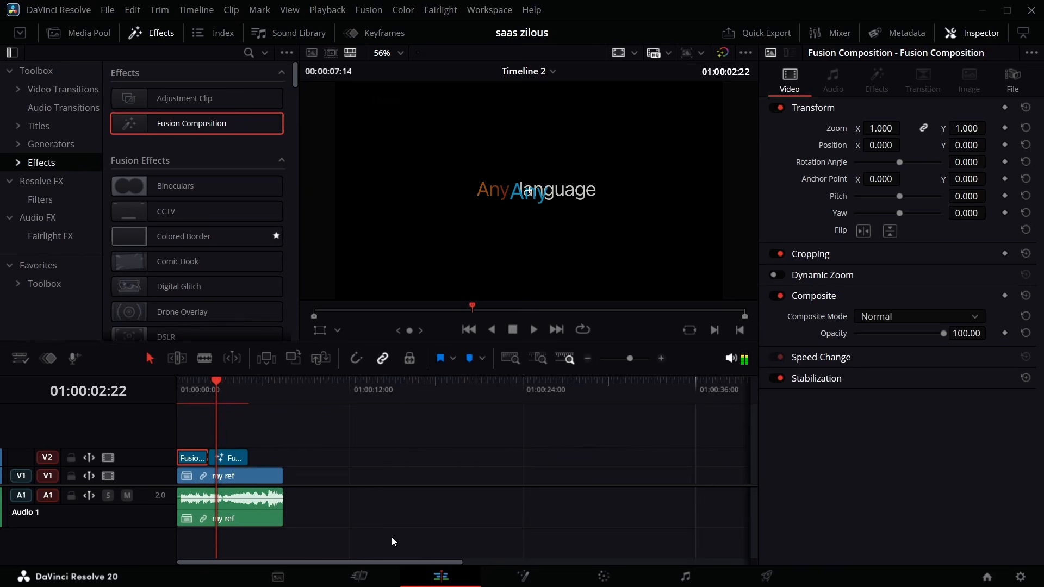
Step: Open the second half of the split clip in Fusion and delete the earlier title nodes, keeping Background4 and the "Any" branch
click(525, 578)
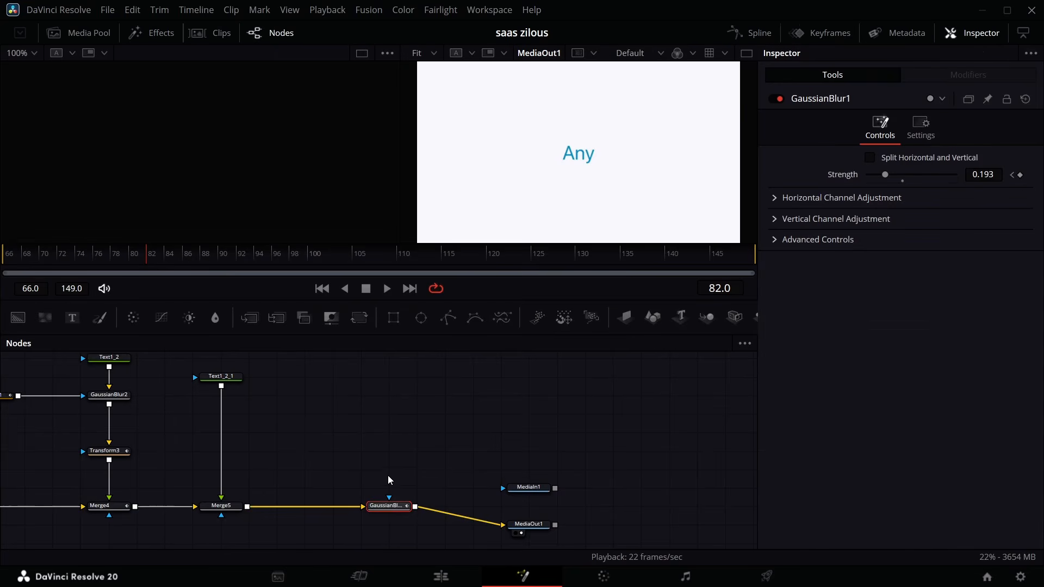
drag(99, 384, 217, 507)
key(Delete)
key(Delete)
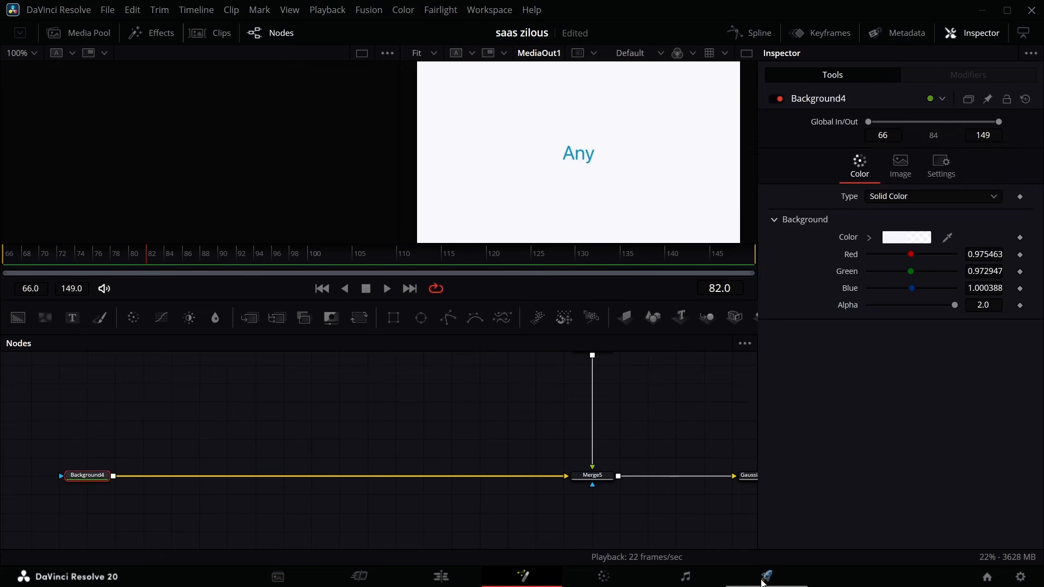
Step: Move the "Any" branch and the Gaussian blur close to Background4, and add a Transform node after Text1_2_1
drag(653, 533, 560, 353)
drag(592, 494, 170, 495)
drag(750, 495, 252, 496)
click(197, 367)
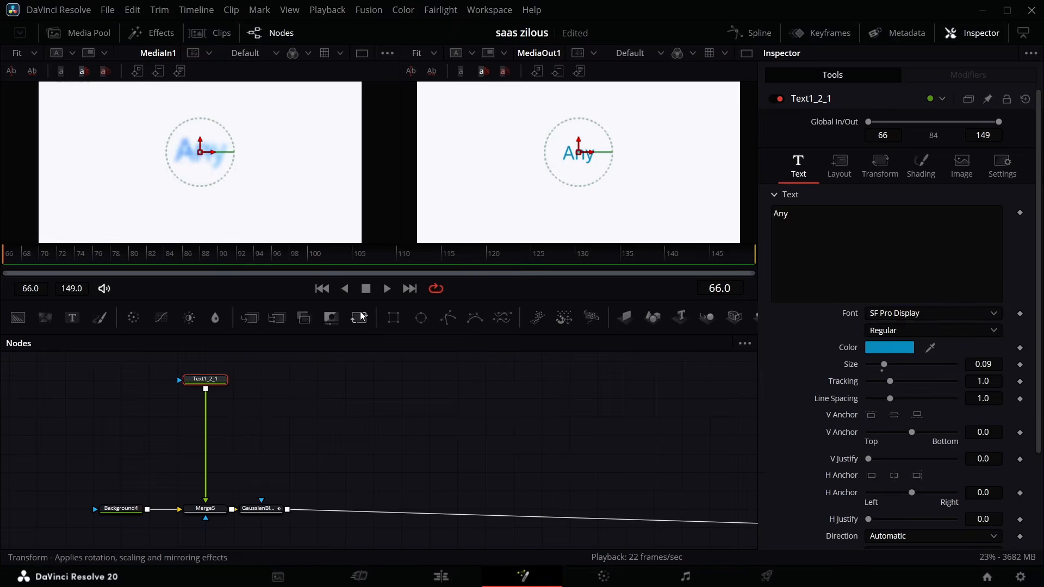
click(359, 318)
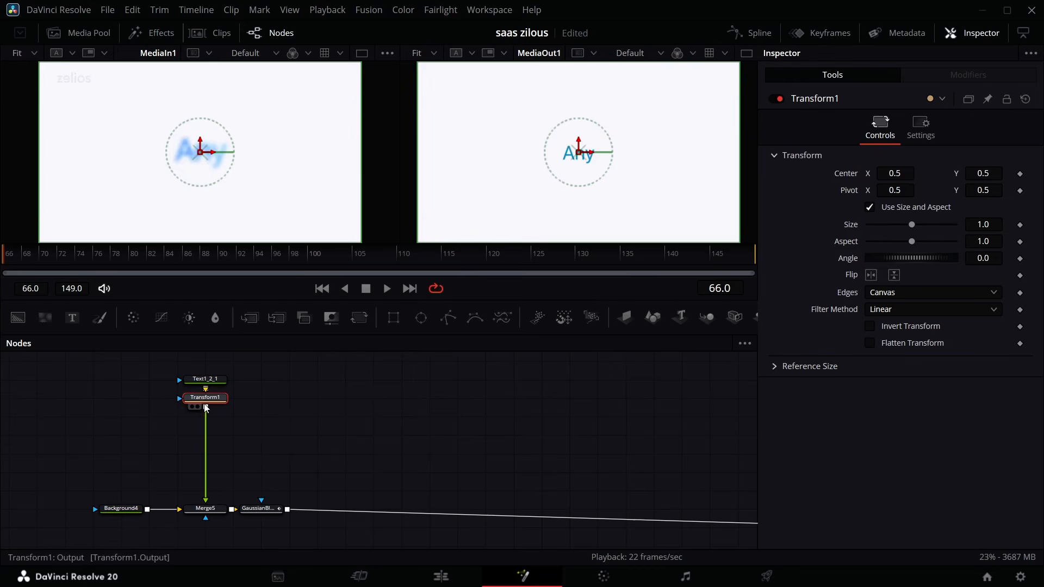
Step: Keyframe Transform1's Size at 1.609 on frame 66 and 1.0 on frame 75, spacing GaussianBlur1 away from Merge5
drag(979, 225, 1041, 224)
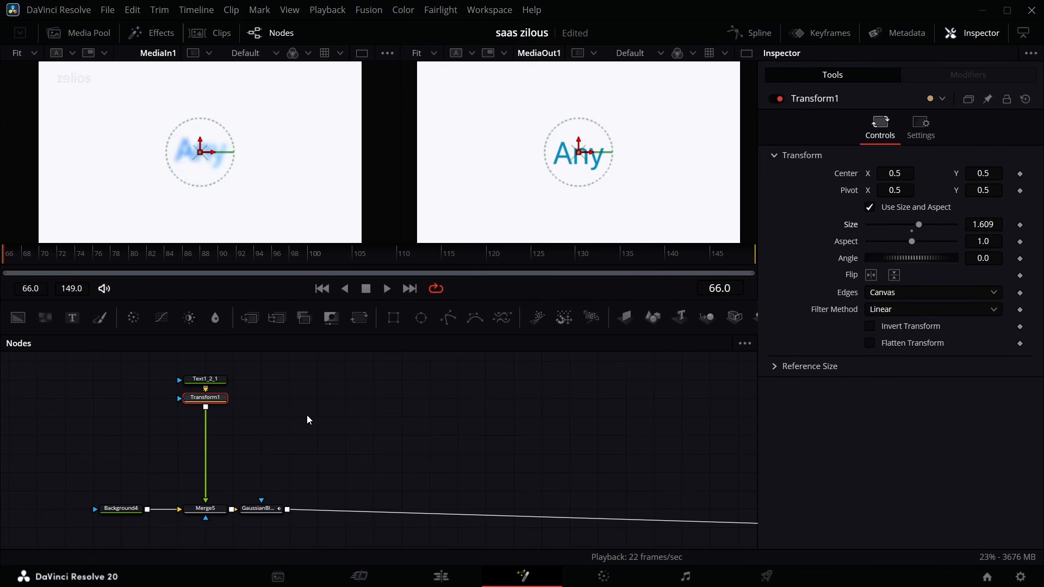
drag(262, 509, 290, 509)
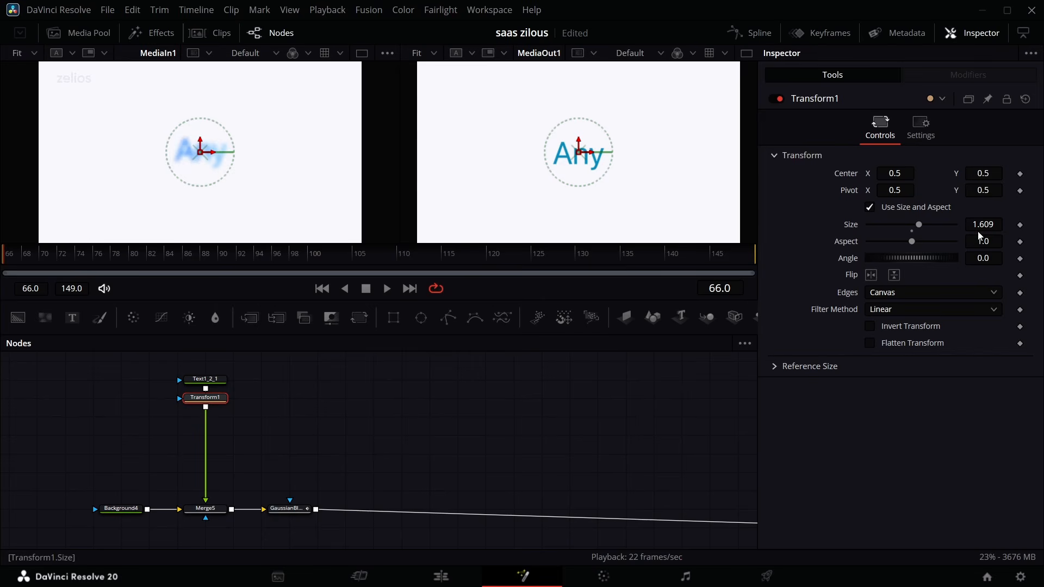
click(1020, 225)
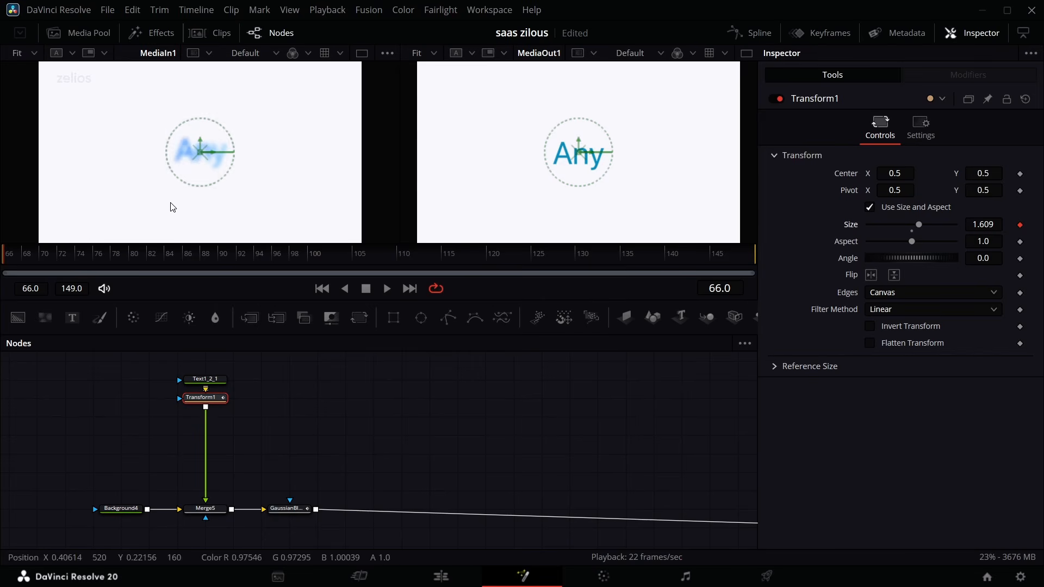
drag(57, 264, 97, 259)
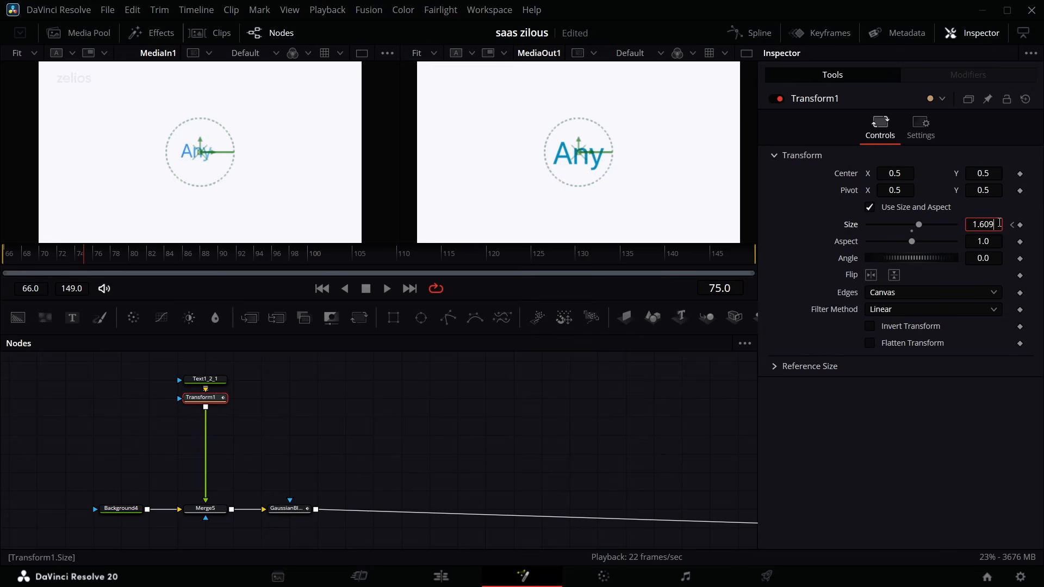
key(BackSpace)
text(0)
key(Tab)
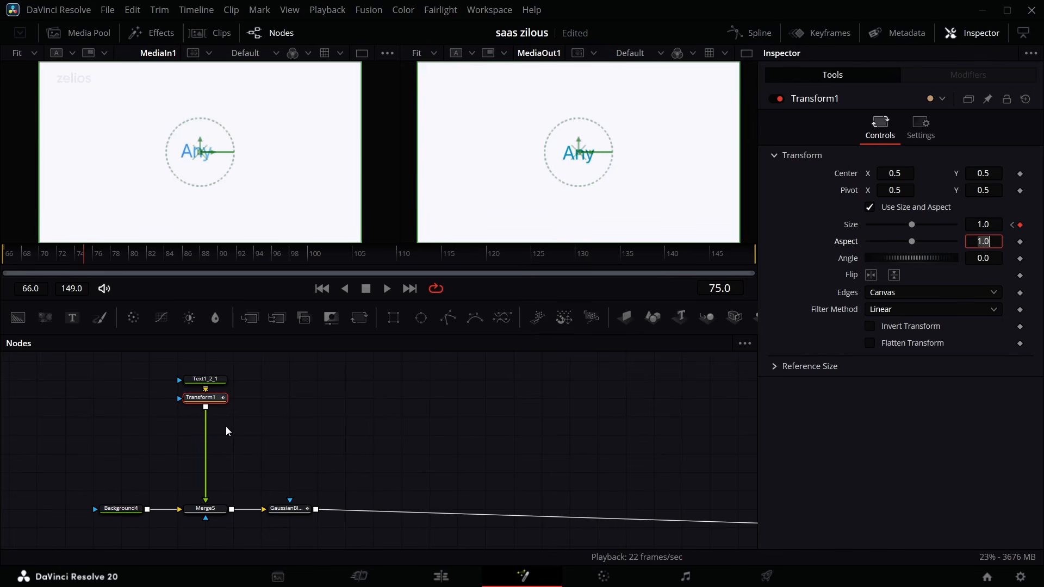
Step: Apply an Out Cubic ease to Transform1's Size animation curve
click(773, 30)
click(400, 376)
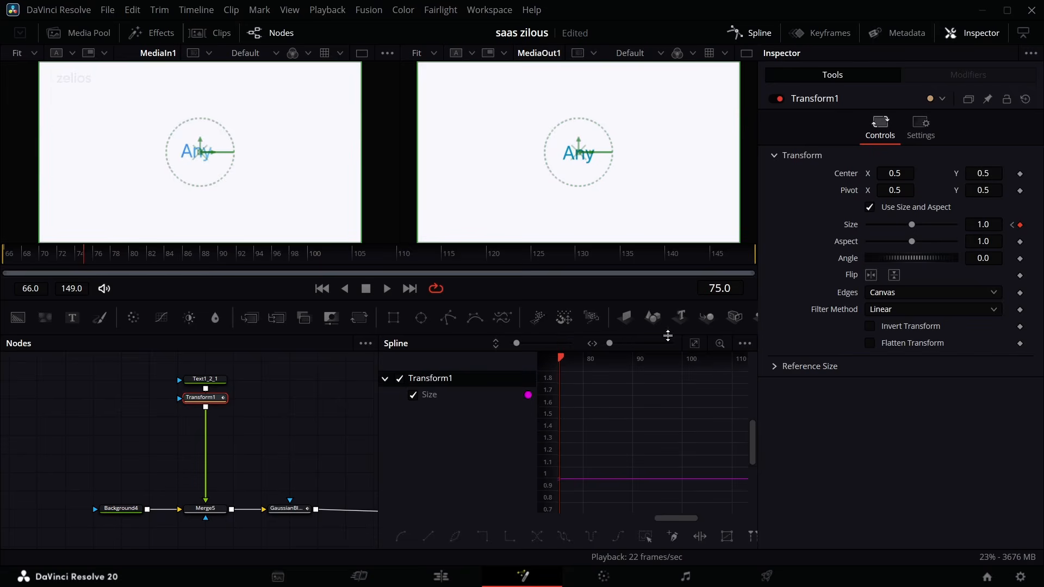
right_click(608, 444)
mouse_move(658, 292)
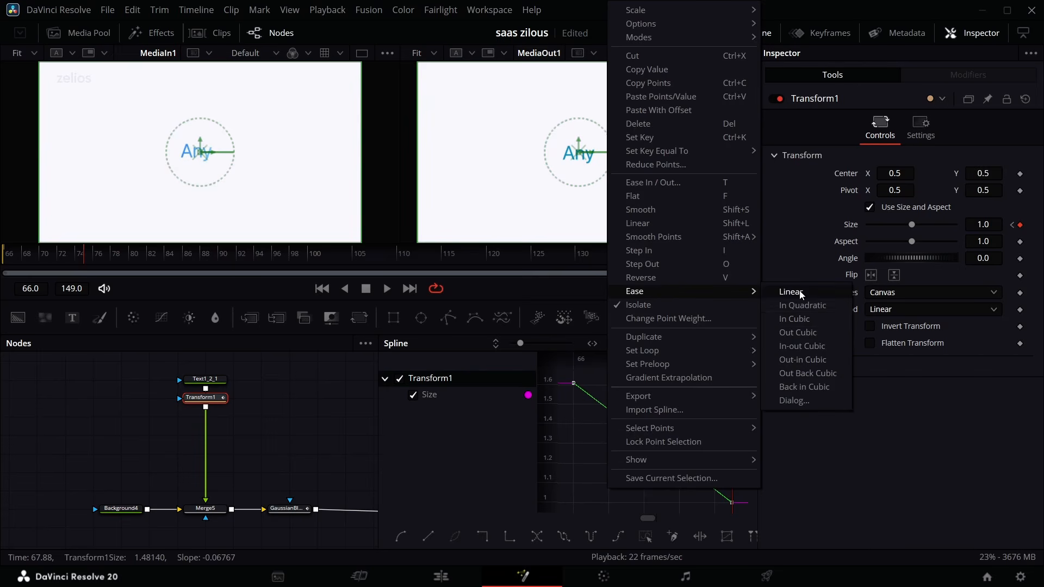
click(818, 332)
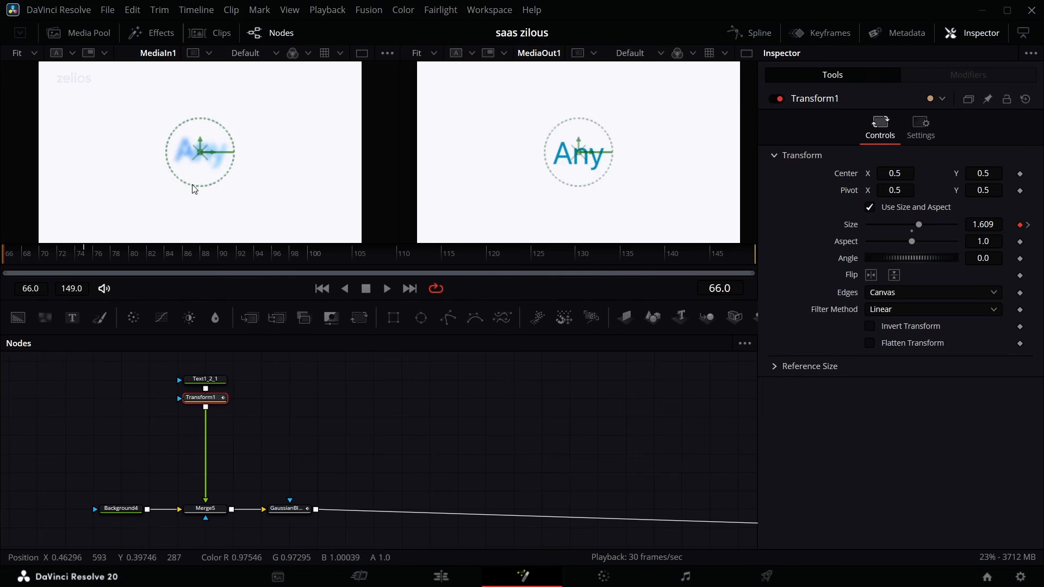
Step: Duplicate GaussianBlur1's three Strength keyframes so that the middle one sits at about frame 66
click(289, 507)
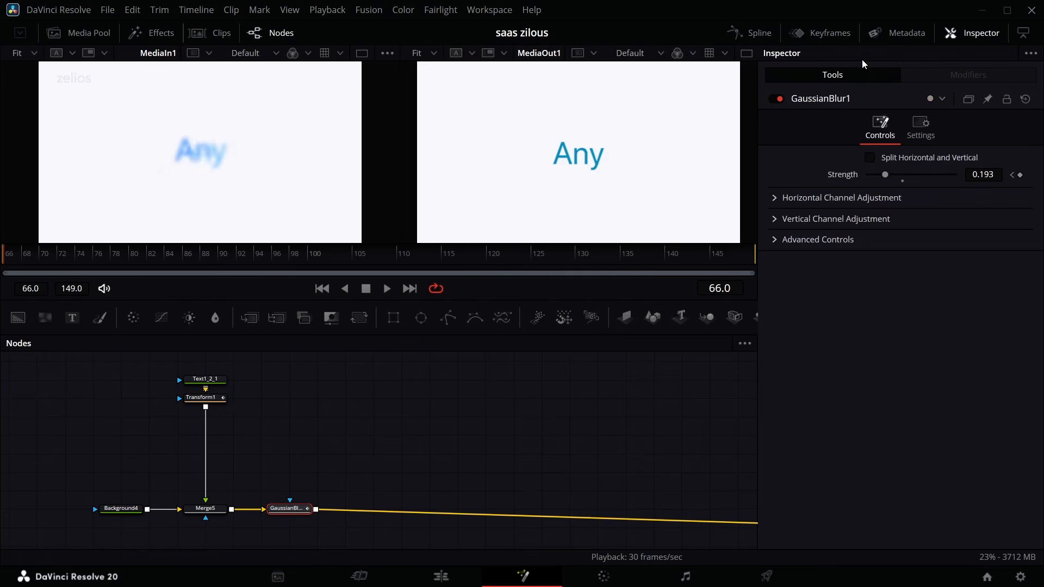
click(822, 34)
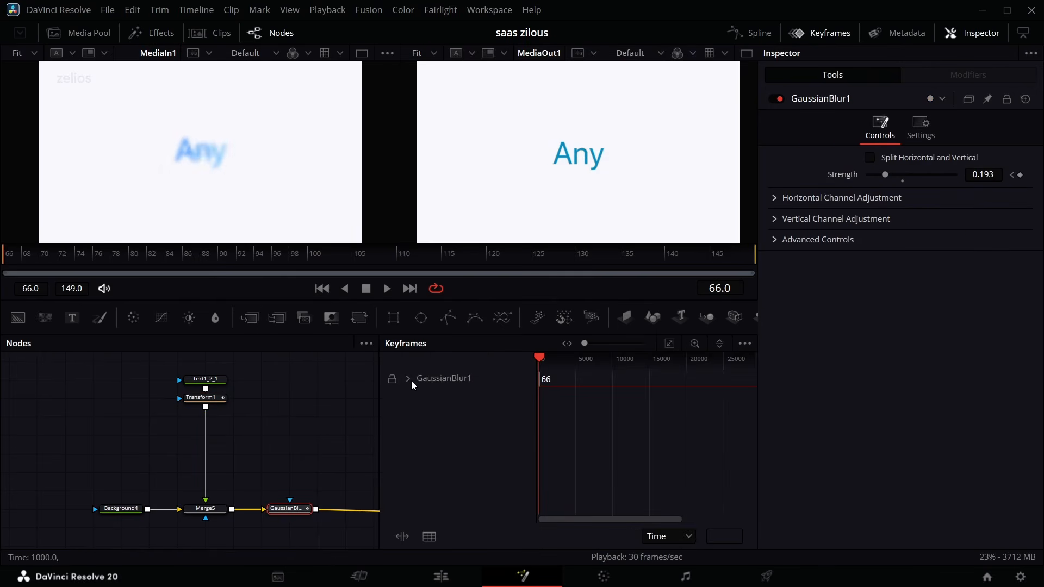
click(670, 343)
drag(680, 449, 512, 385)
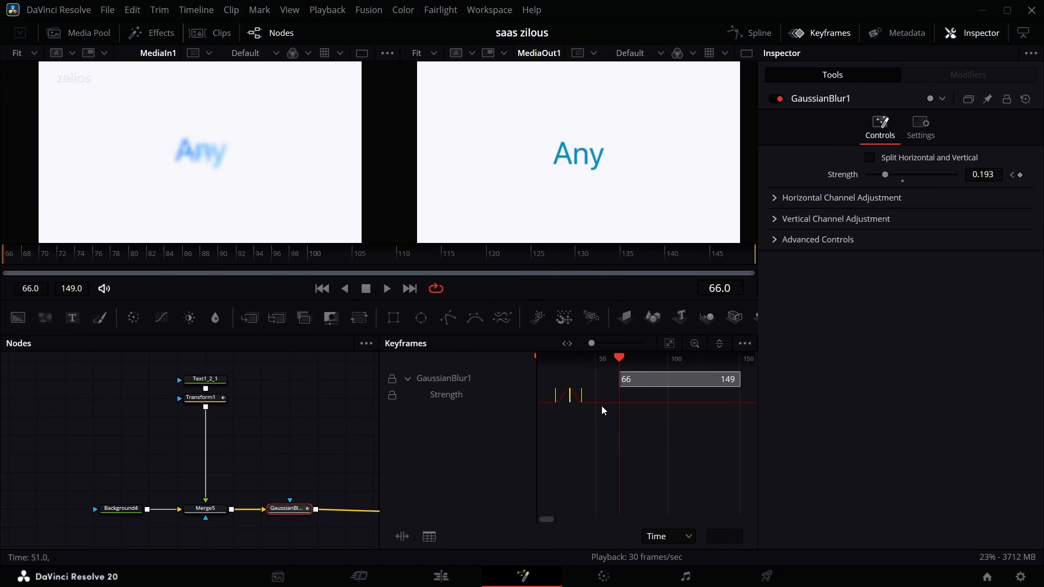
drag(568, 397, 622, 403)
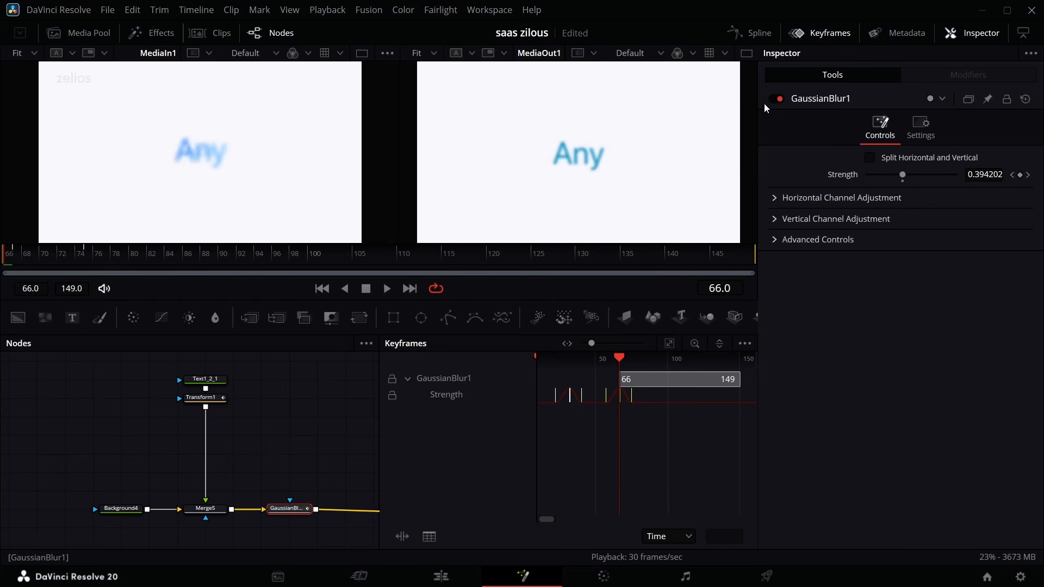
click(823, 39)
Step: Play back the start of the "Any" clip from frame 66 to check the size and blur animation
key(space)
click(3, 262)
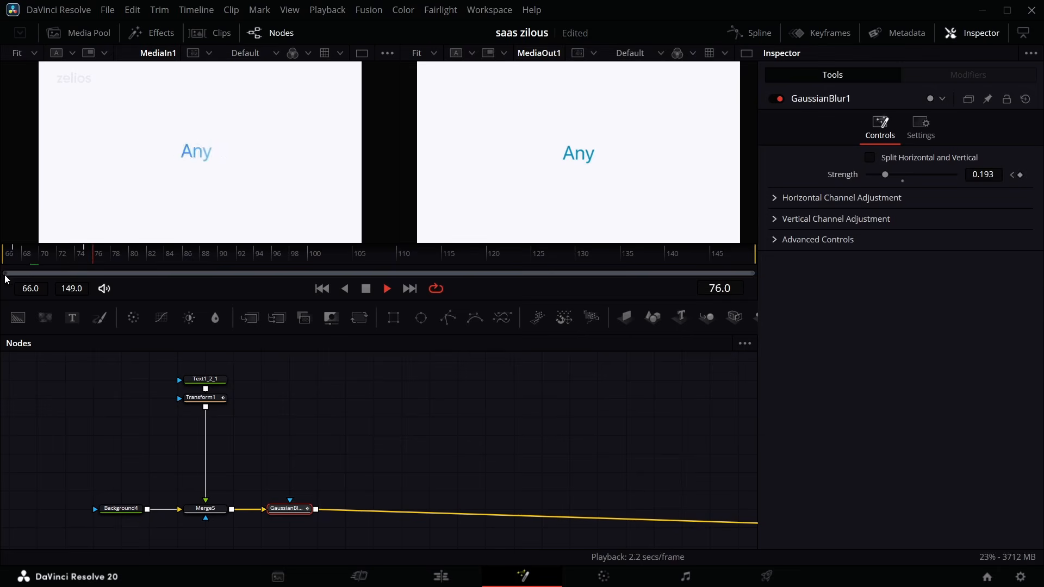
click(1, 260)
Step: Add a second Transform node after Transform1 and keyframe its Center on frame 74
click(206, 398)
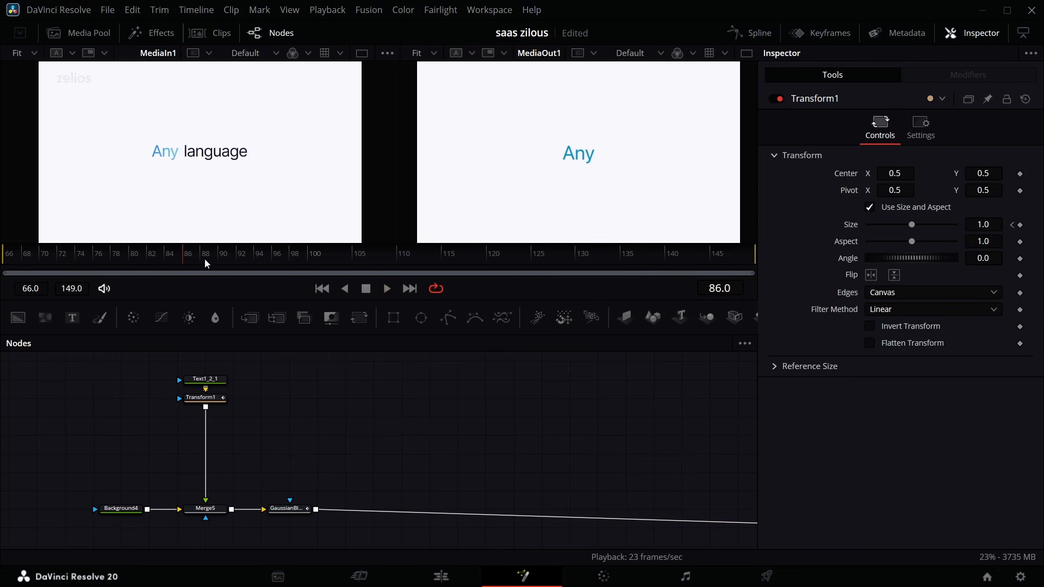
click(356, 319)
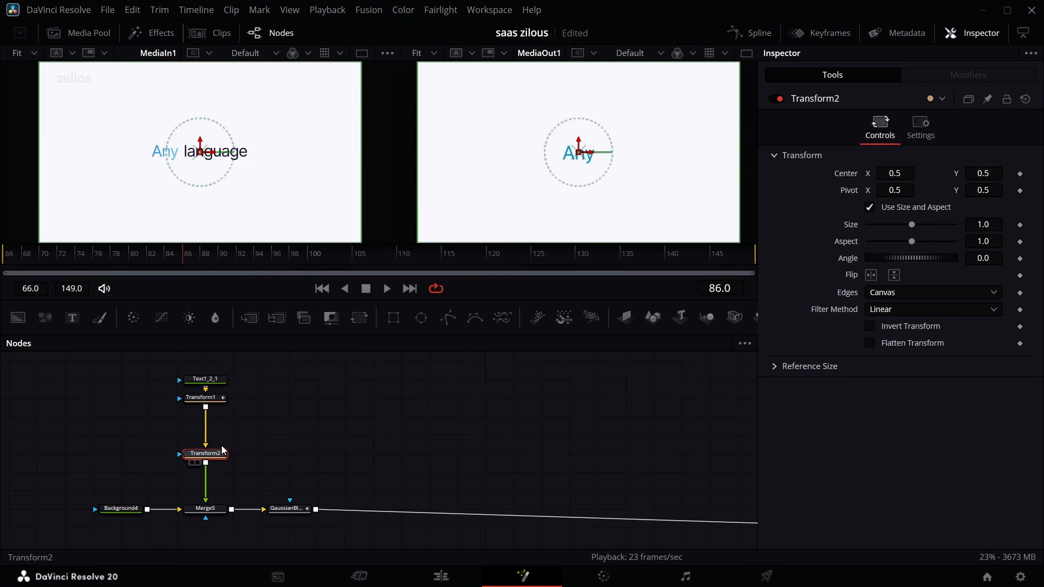
click(57, 257)
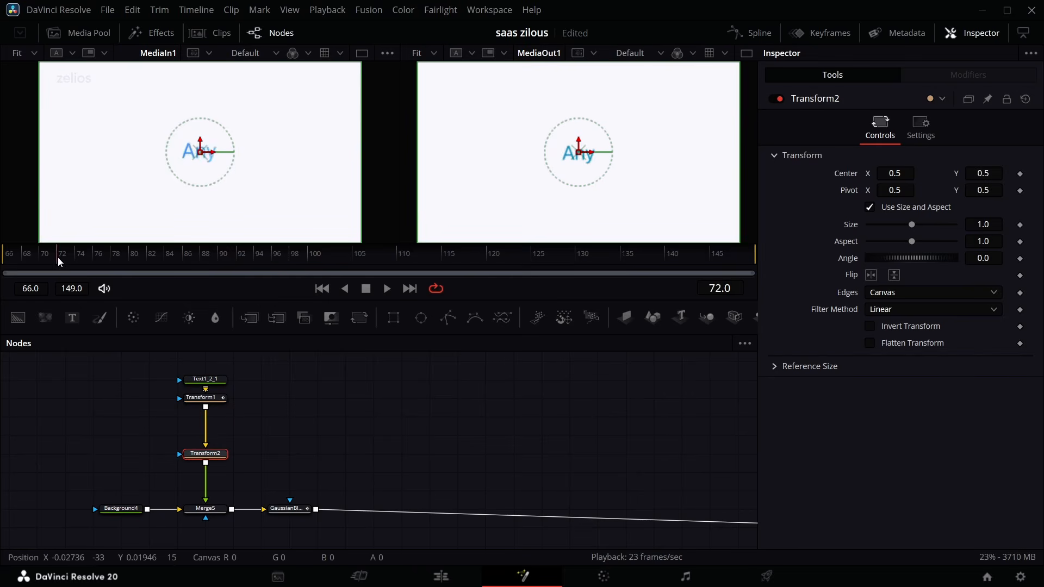
mouse_move(58, 257)
mouse_down()
mouse_move(122, 280)
mouse_move(78, 255)
mouse_up()
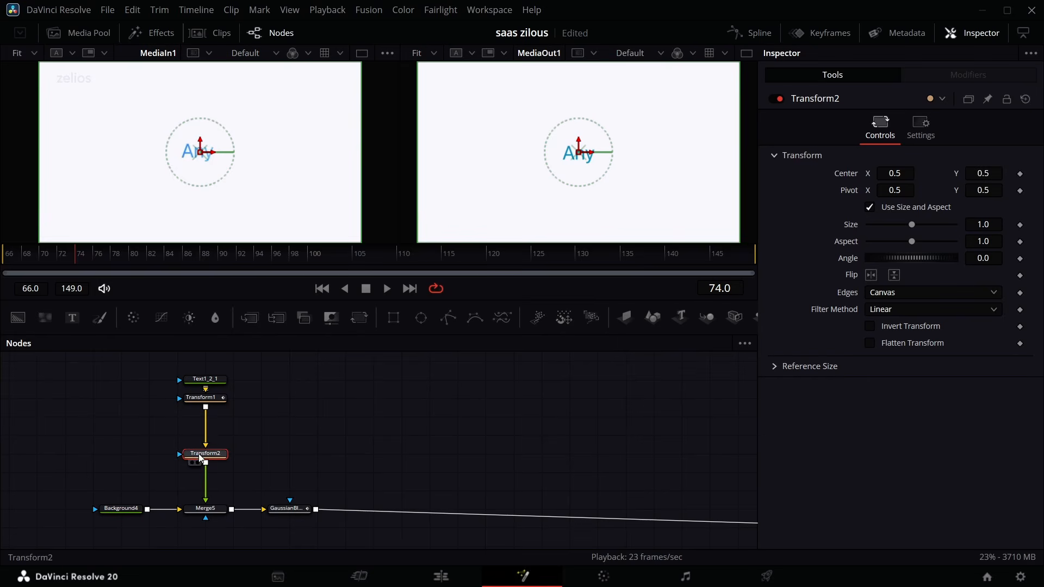
click(1020, 174)
Step: Keyframe Transform2's Center X at 0.284 on frame 94 to move "Any" across to its reference side
drag(85, 263, 255, 284)
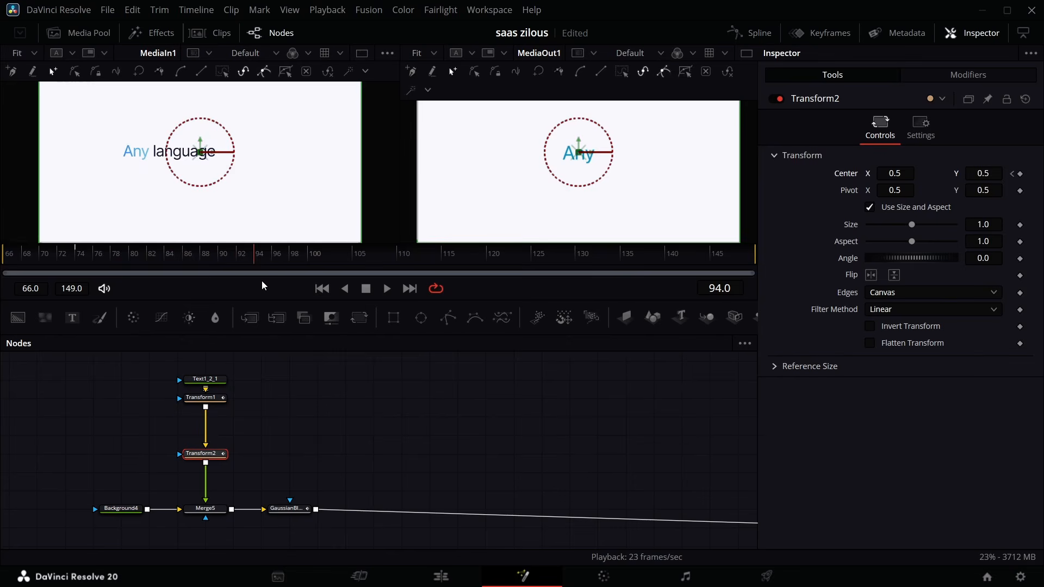
click(1020, 175)
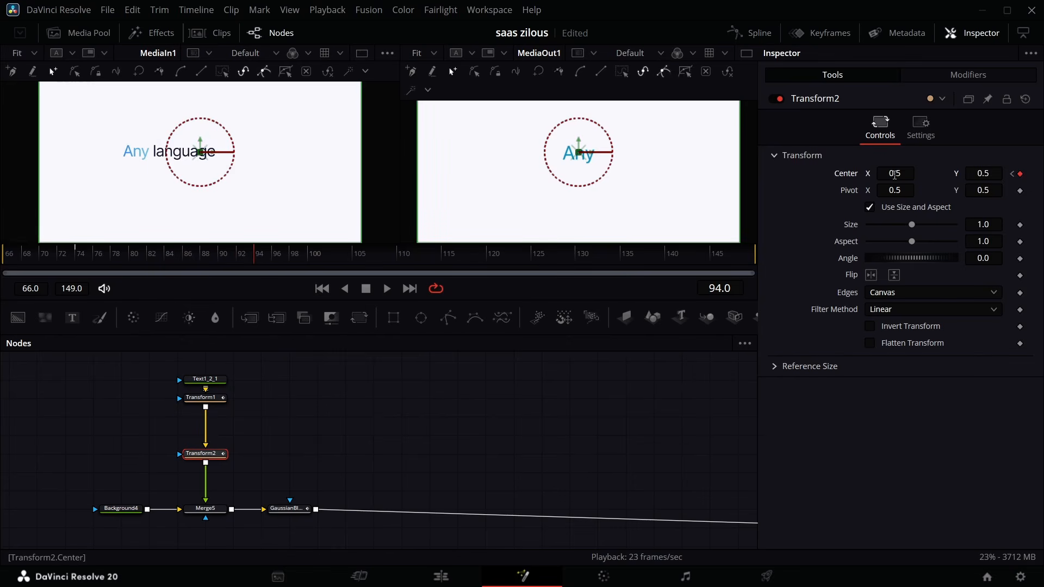
drag(897, 172, 905, 168)
click(347, 434)
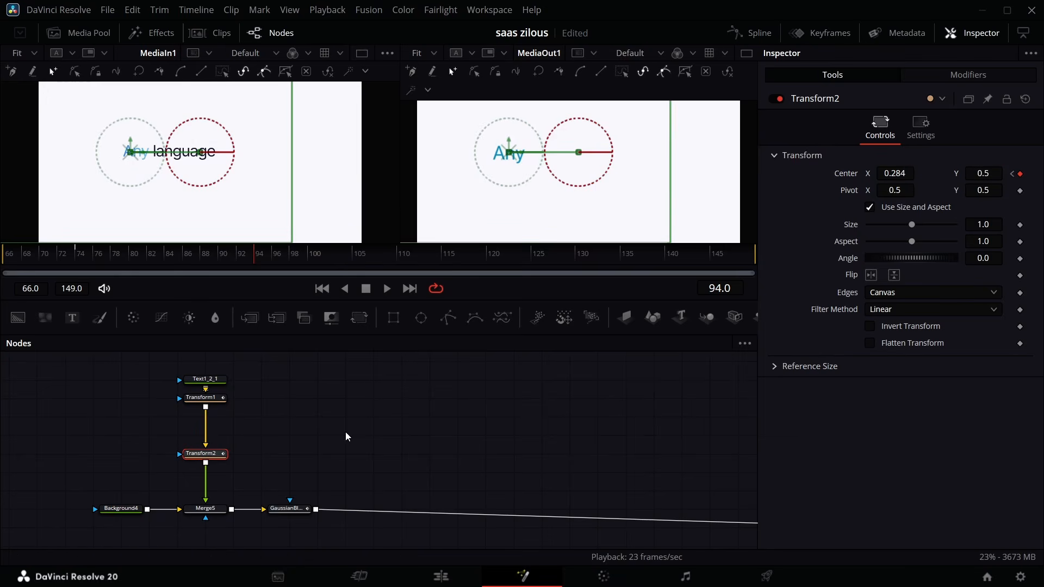
Step: Play back the "Any" movement from around frame 74 and compare it with the reference
mouse_move(102, 256)
mouse_down()
mouse_move(89, 243)
mouse_move(86, 250)
mouse_up()
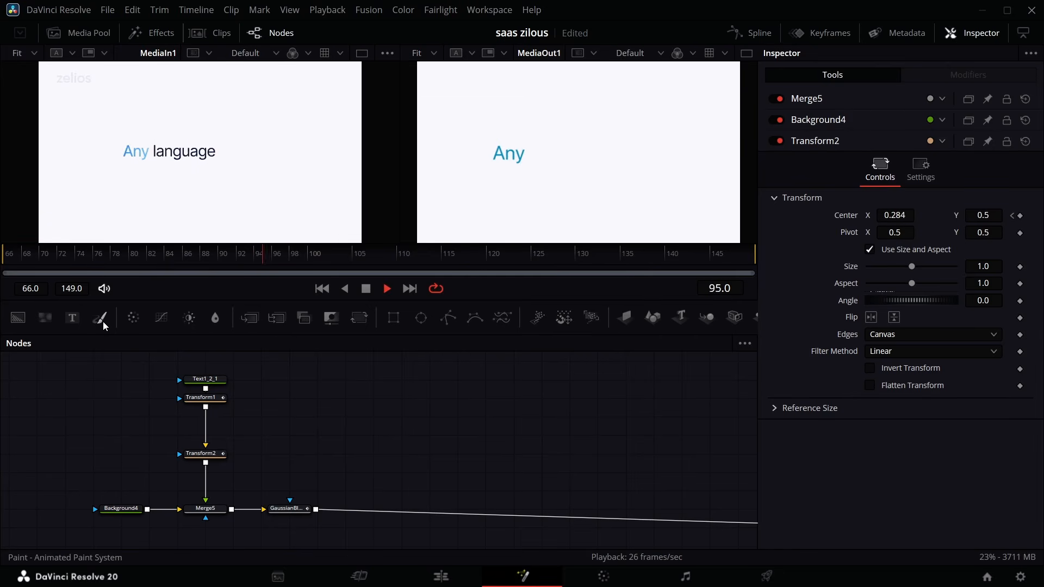
click(78, 256)
key(space)
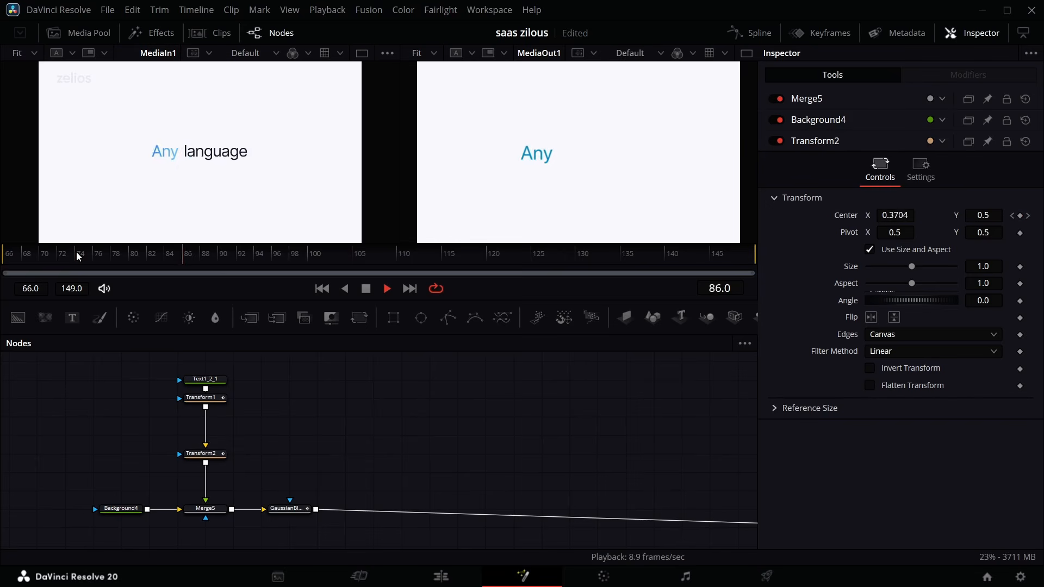
key(space)
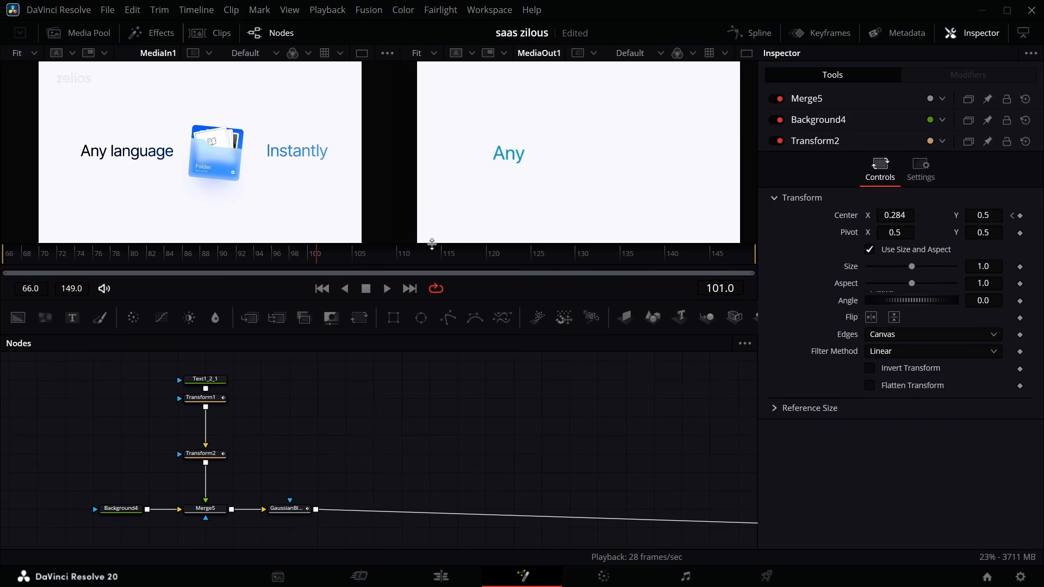
Step: Show Transform2's Center Displacement curve in the Spline editor and ease both keyframes with flat handles
click(753, 34)
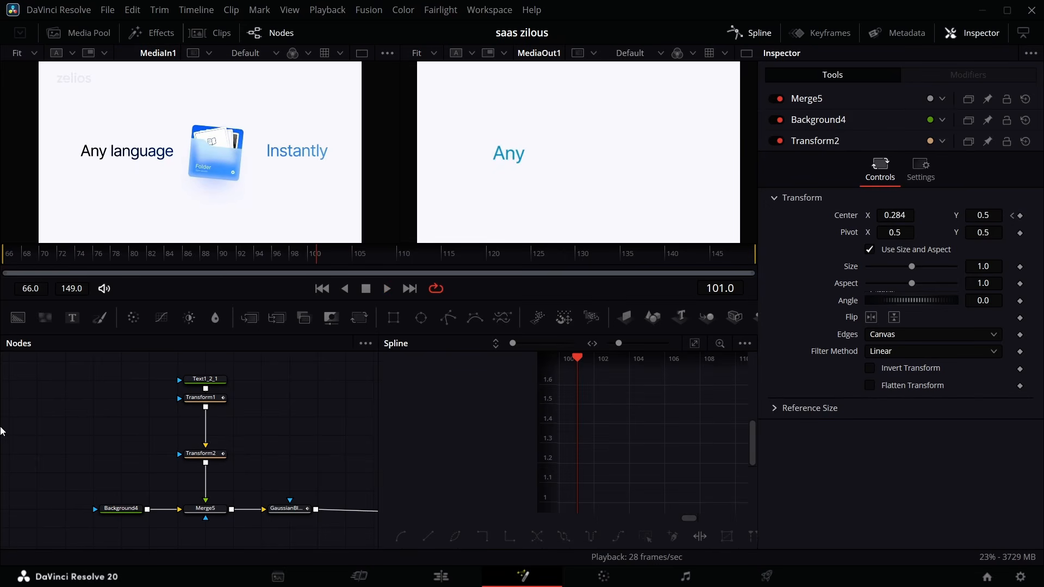
click(197, 454)
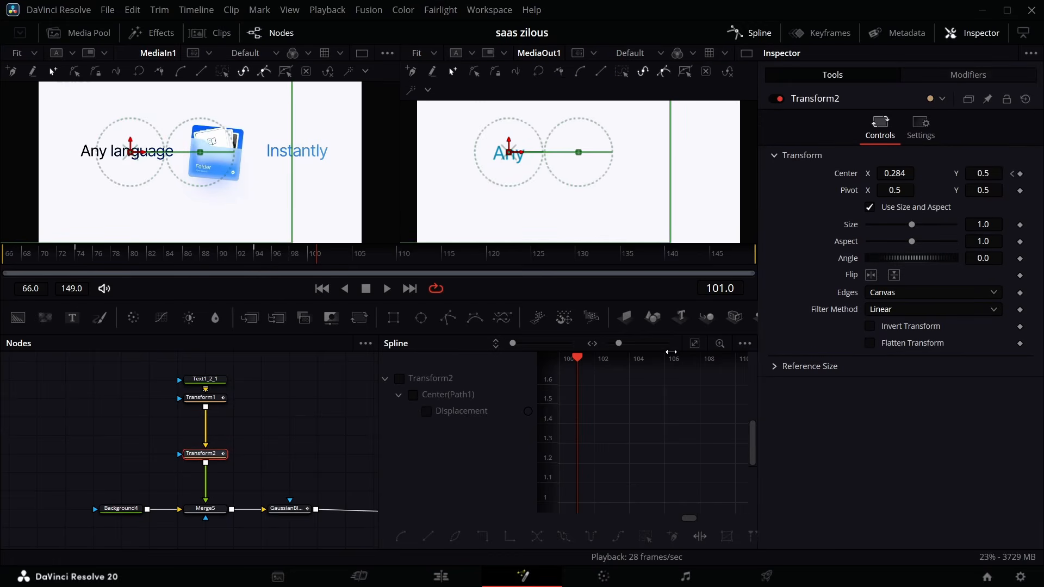
click(400, 379)
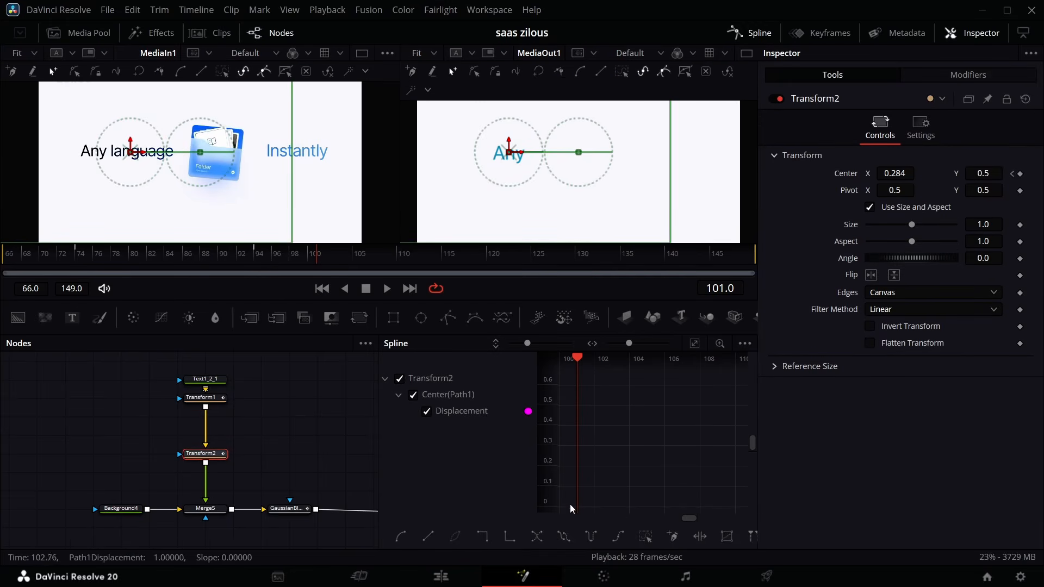
click(694, 343)
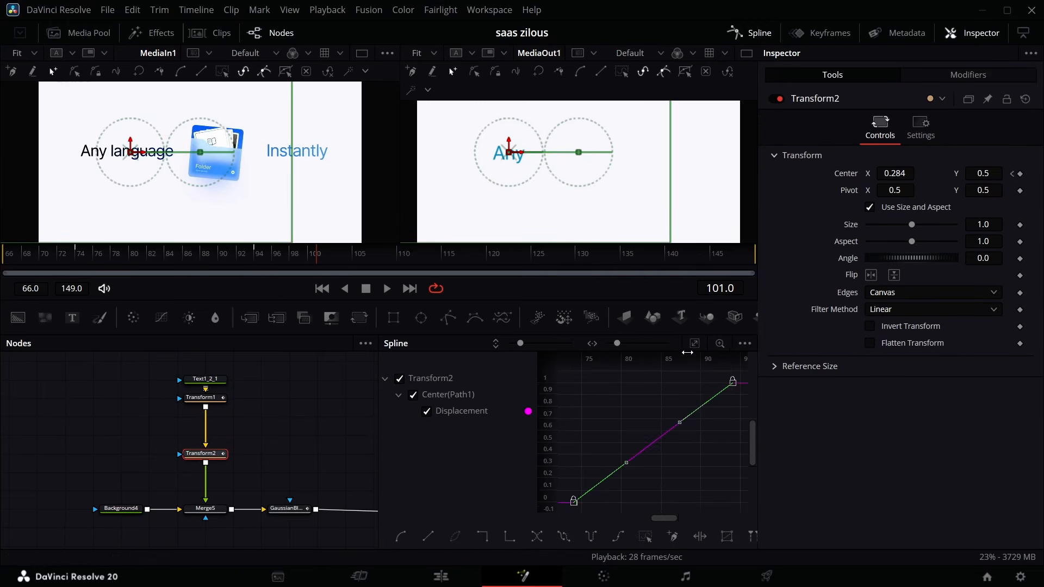
click(646, 537)
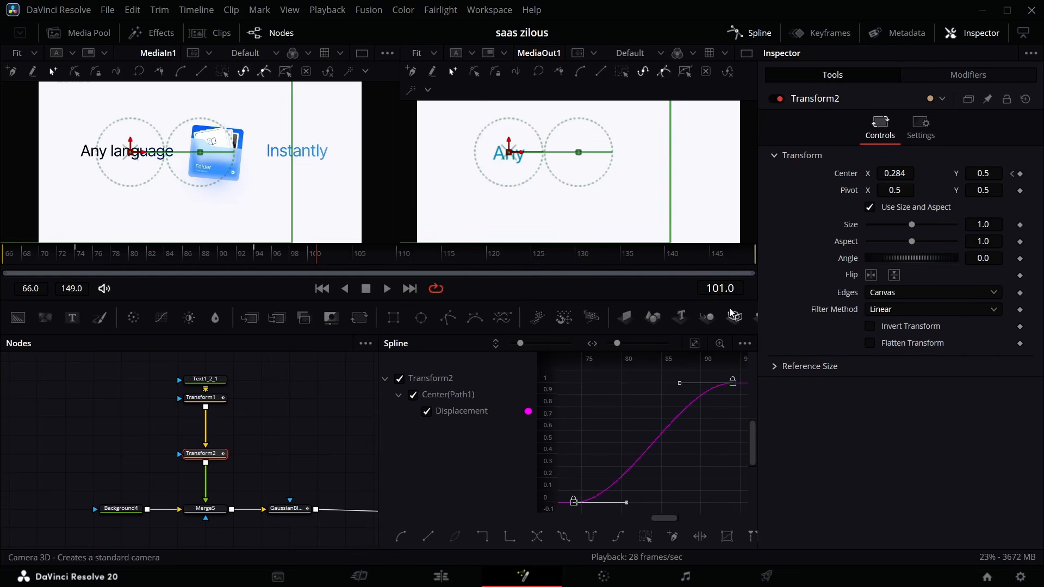
Step: Steepen the end of Transform2's Displacement curve by pulling down the frame 94 keyframe's handle, and close the Spline editor
click(73, 256)
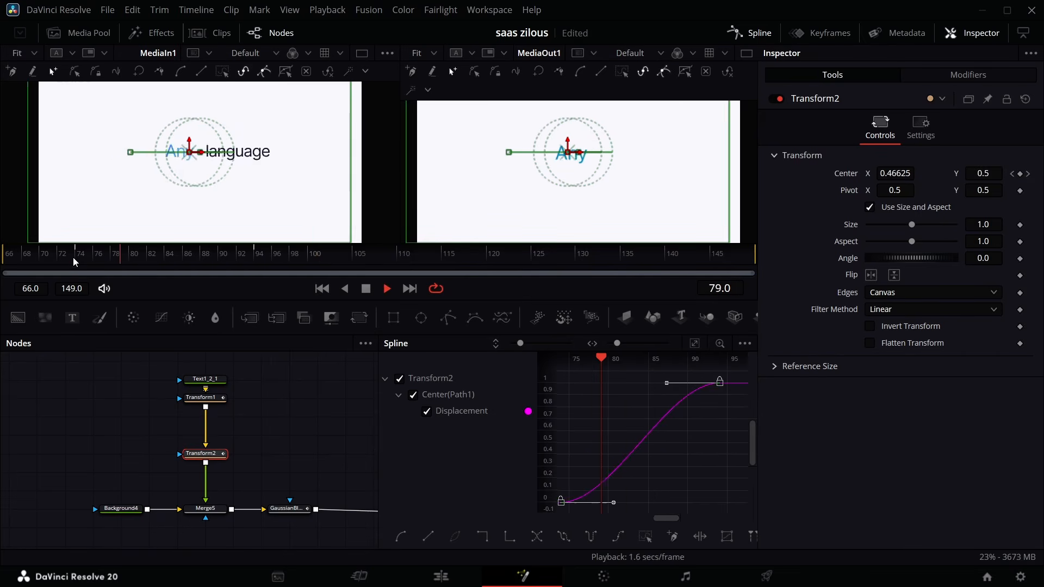
drag(76, 256, 227, 280)
drag(595, 382, 620, 435)
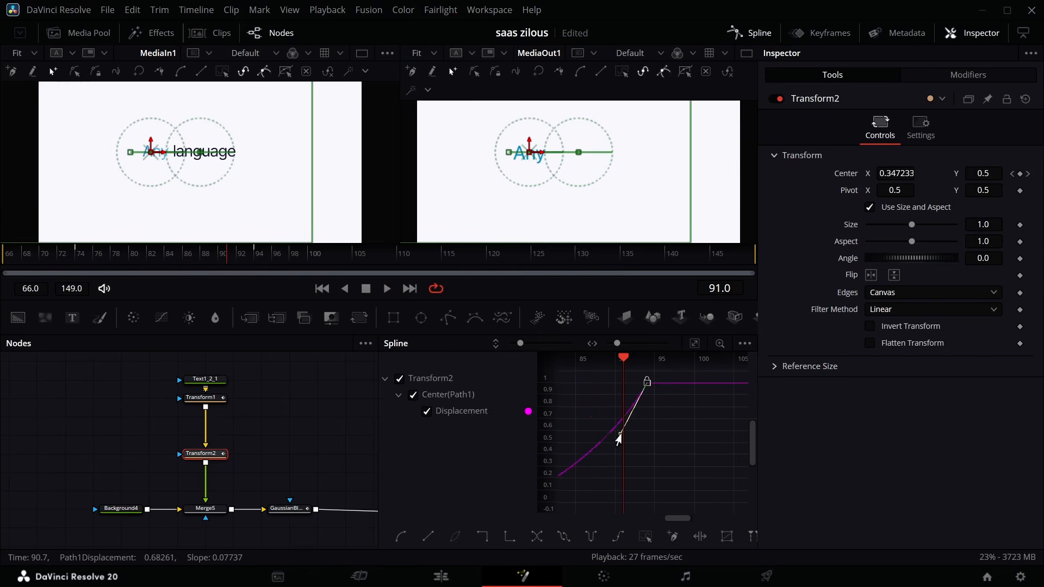
scroll(621, 438, left, 3)
drag(656, 502, 659, 502)
scroll(662, 475, right, 1)
scroll(664, 470, right, 1)
drag(657, 434, 665, 450)
drag(246, 258, 254, 265)
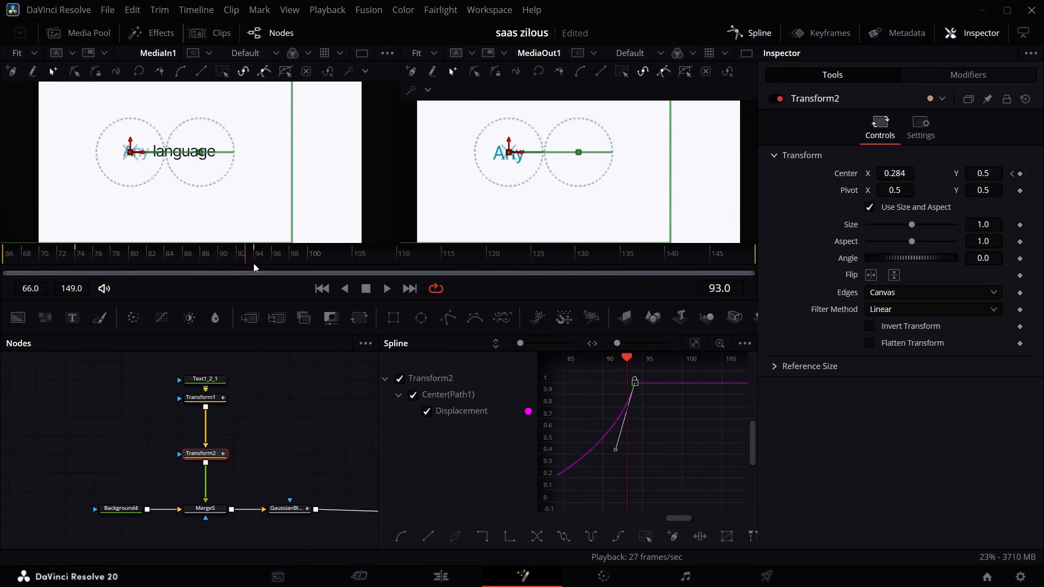
click(750, 33)
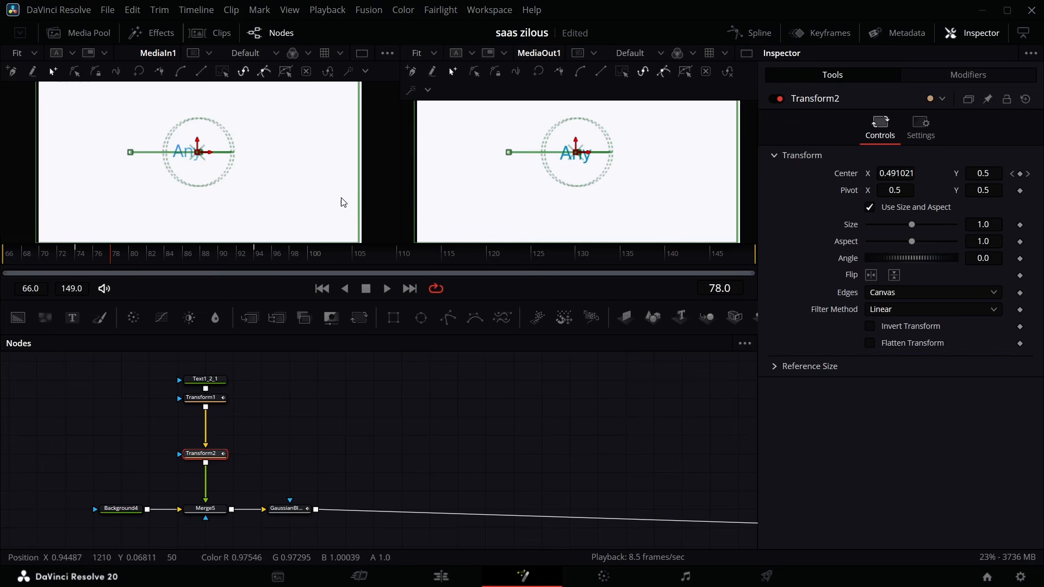
Step: Duplicate the "Any" text node and merge the copy into the chain between Transform1 and Transform2
scroll(305, 419, left, 4)
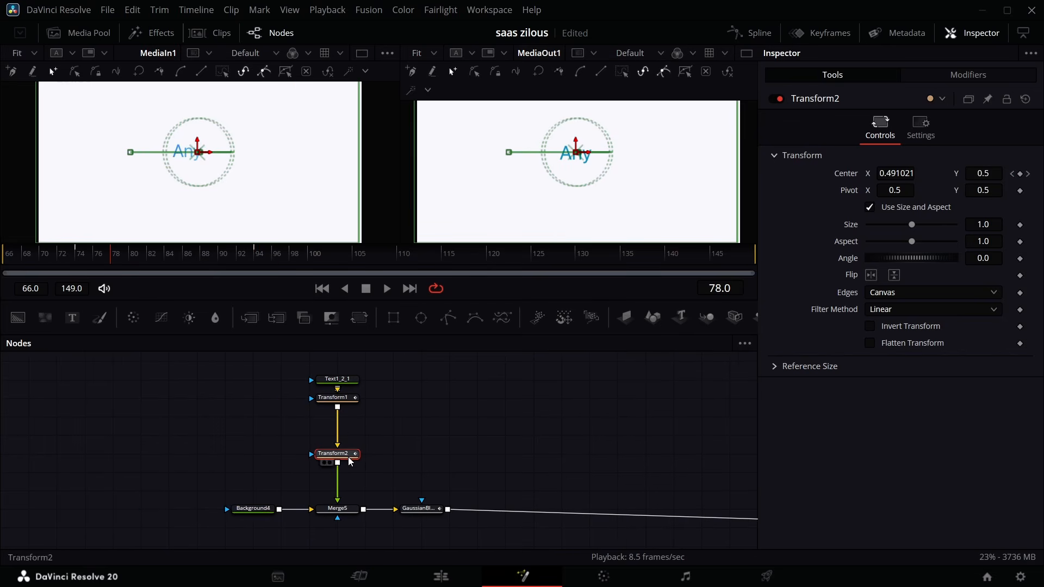
drag(351, 457, 351, 475)
click(341, 380)
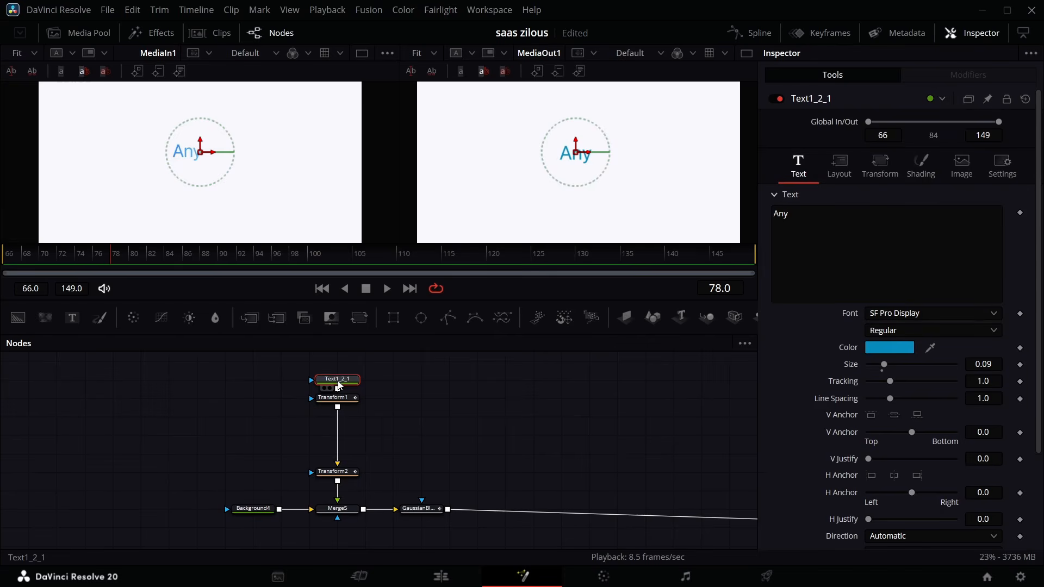
click(226, 432)
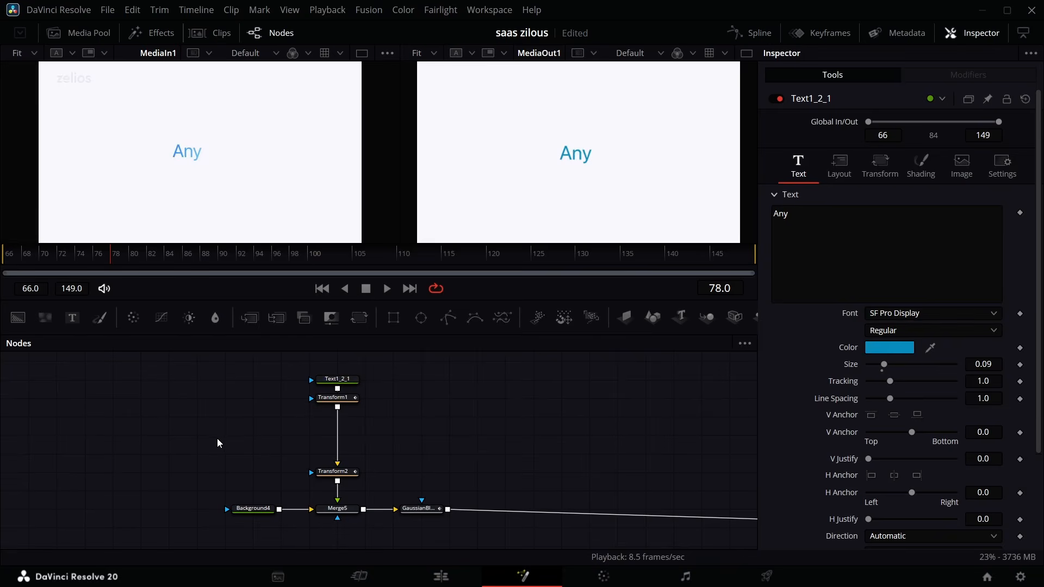
key(ctrl+v)
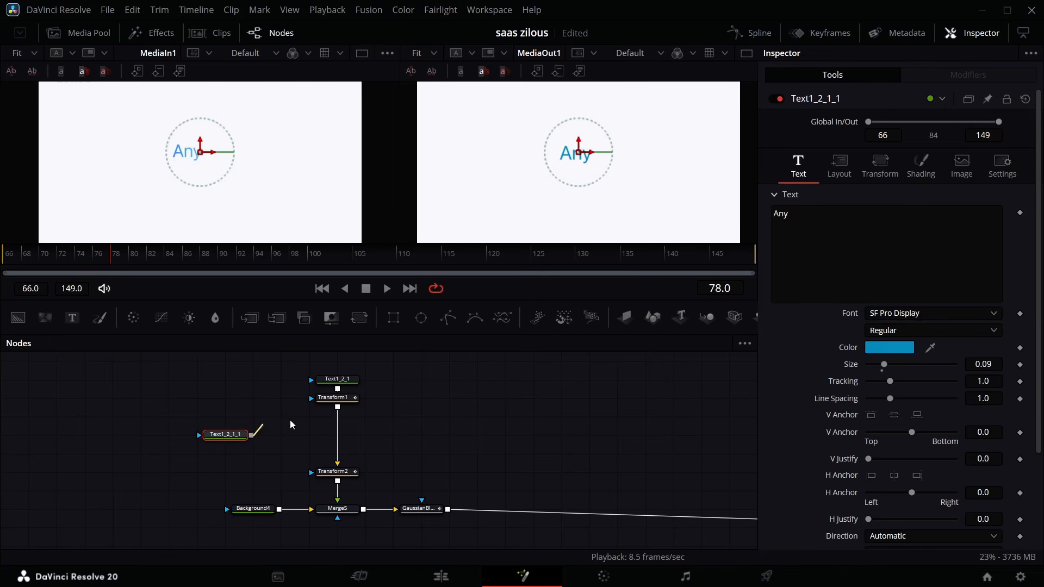
drag(291, 425, 330, 411)
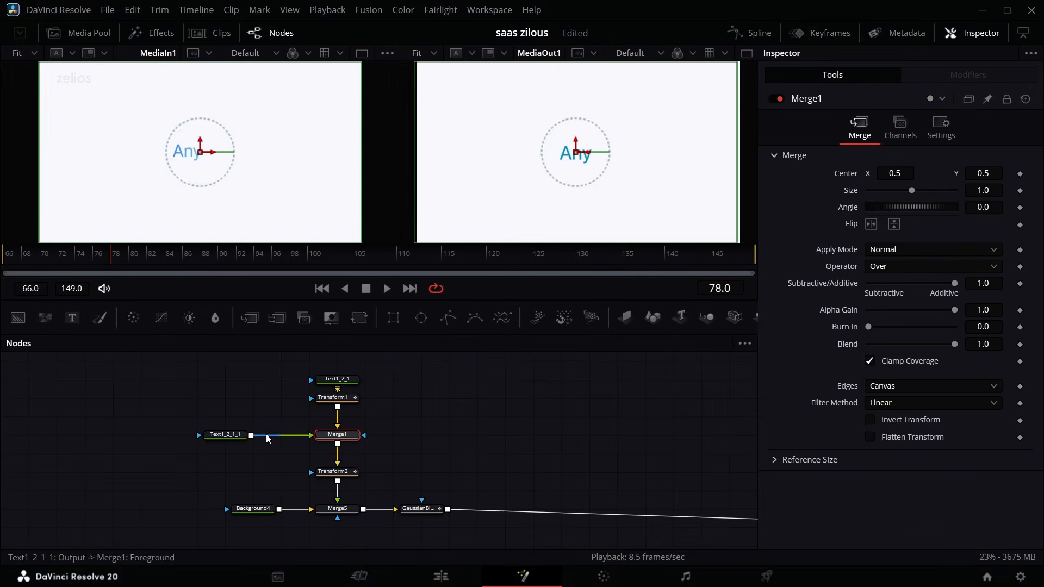
Step: Change the duplicated text node's wording to "language"
click(243, 432)
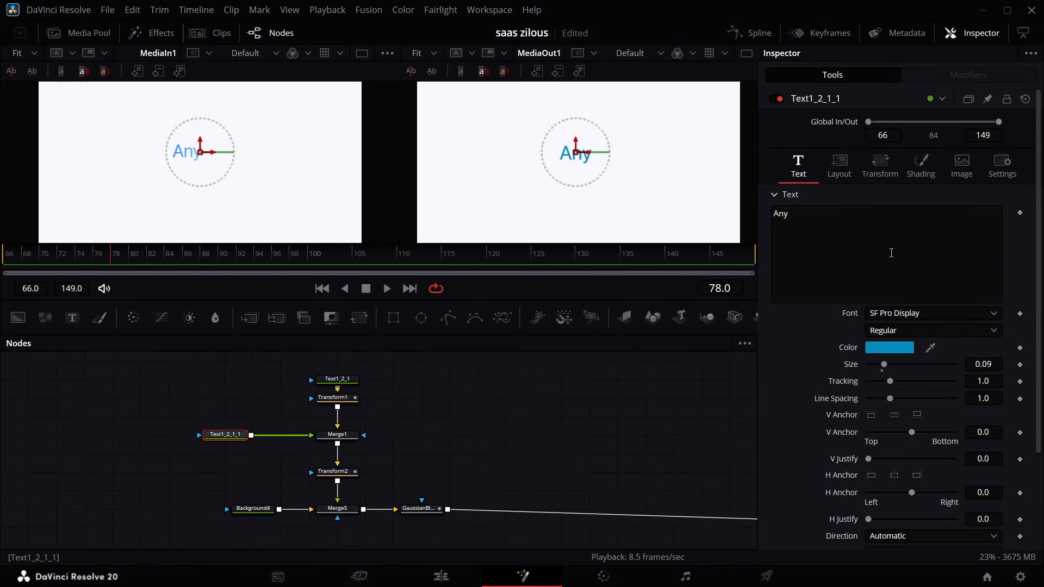
click(856, 224)
key(BackSpace)
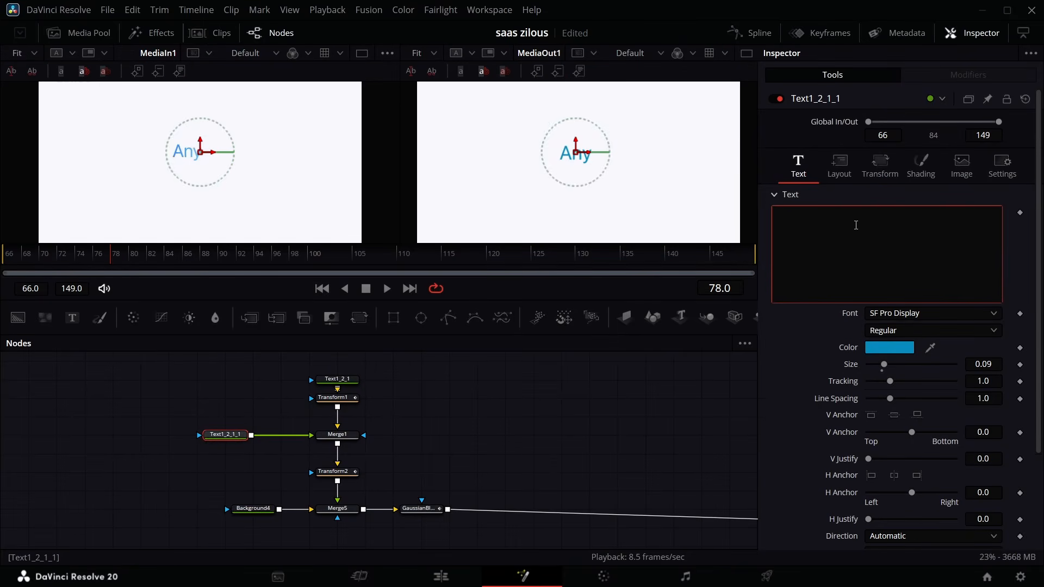
text(language)
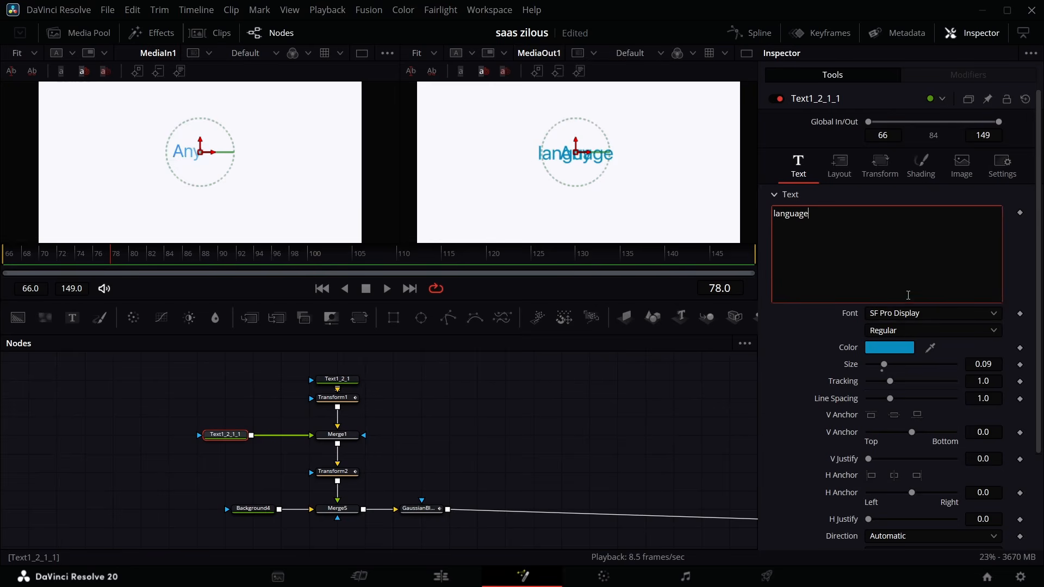
Step: Set the "language" text color to #0d1a27
click(900, 347)
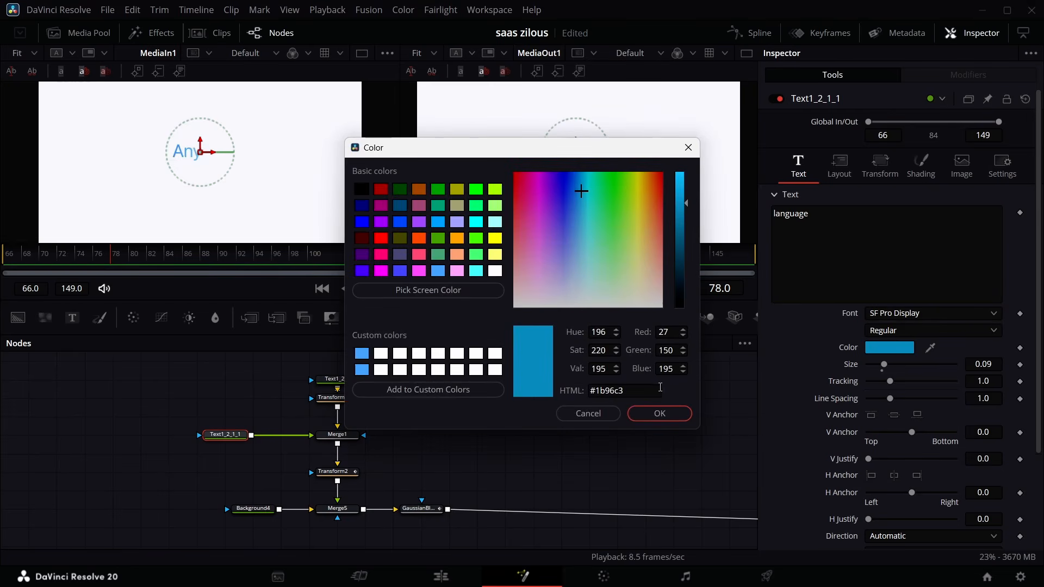
click(654, 390)
key(BackSpace)
key(BackSpace)
key(BackSpace)
key(BackSpace)
key(BackSpace)
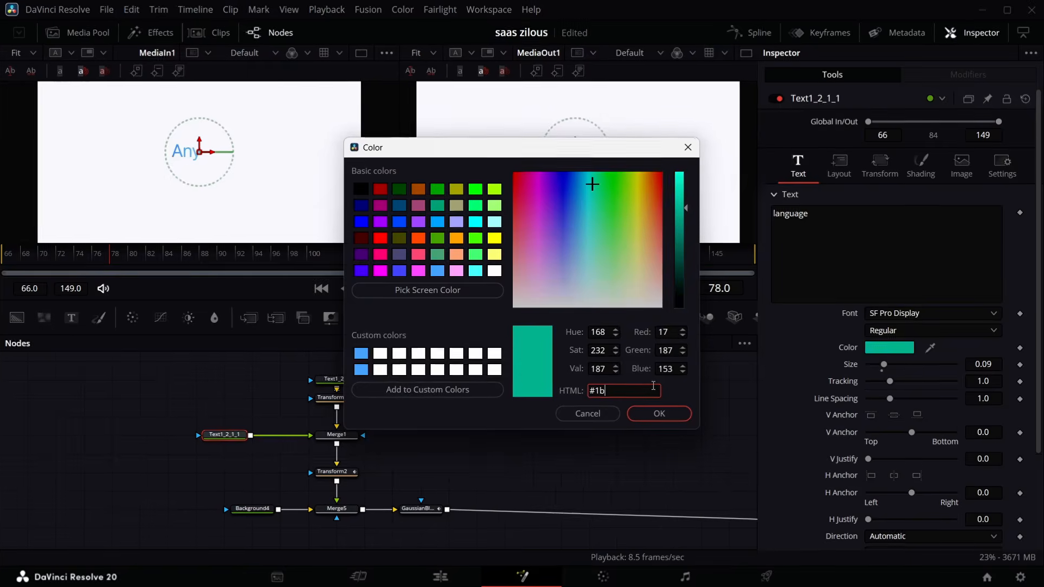
text(0d1a27)
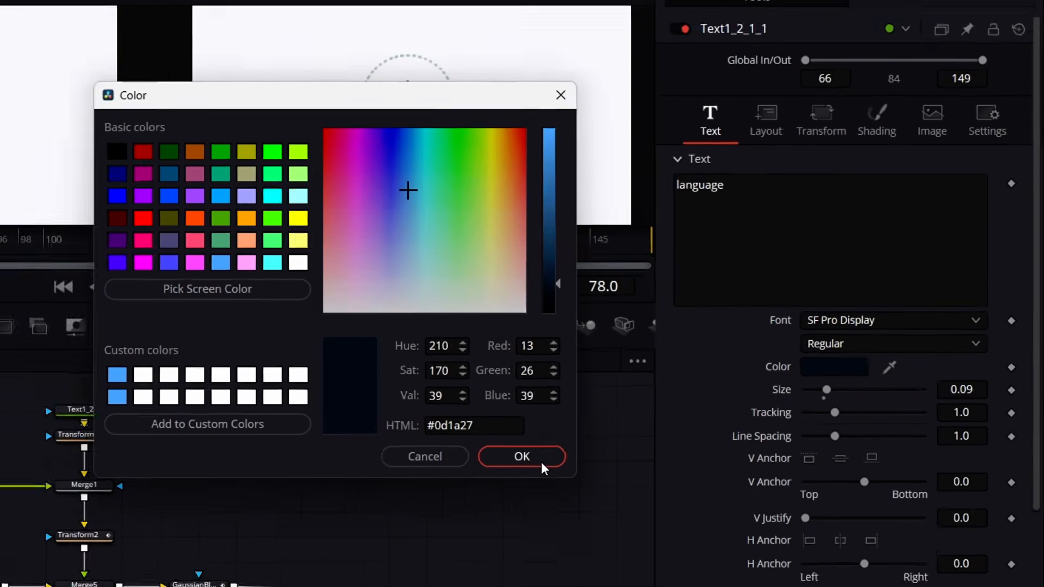
click(492, 475)
Step: At frame 96, set the "language" text's layout Center X to 0.677 so it sits beside "Any"
drag(208, 257, 271, 261)
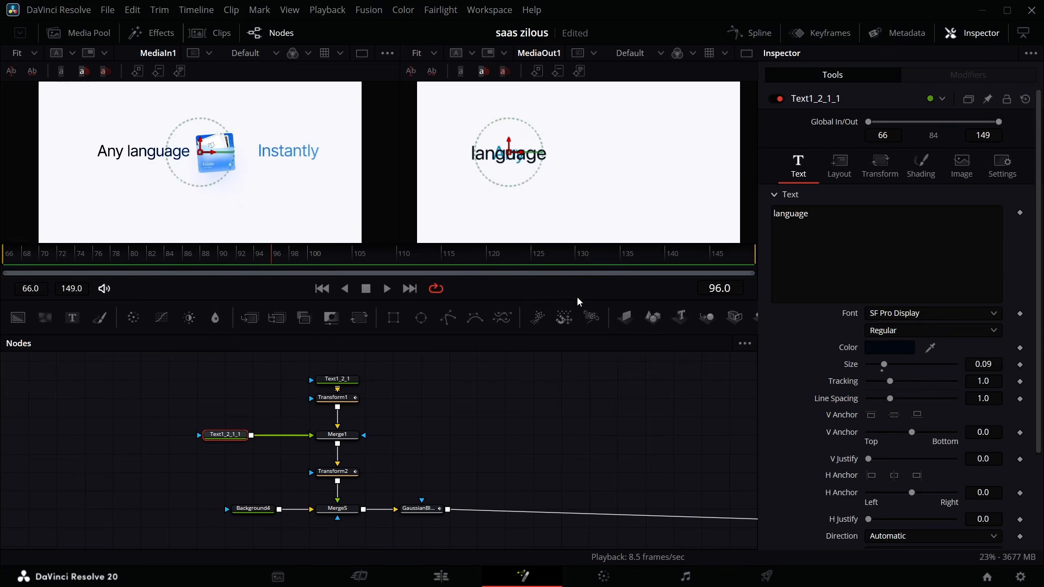
click(840, 167)
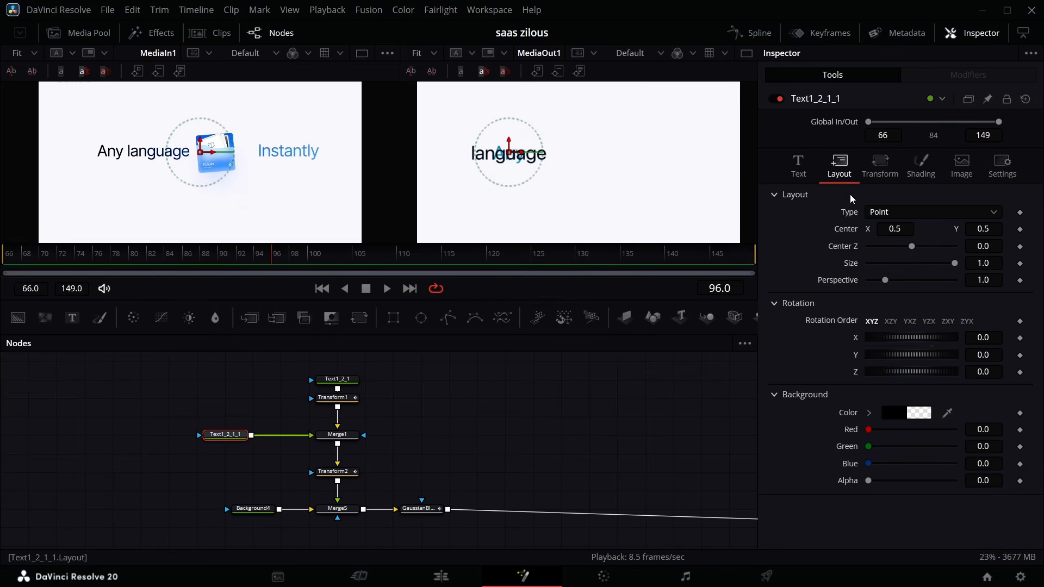
drag(896, 229, 990, 228)
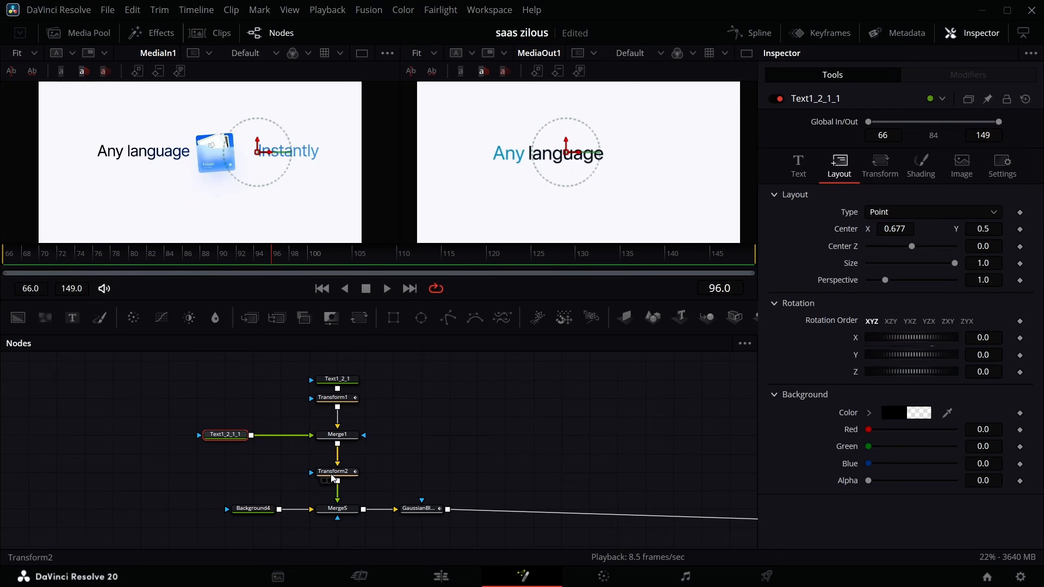
Step: Keyframe the "language" text's layout Center X at 0.677 on frame 90 and 0.792 on frame 78
drag(273, 262, 165, 254)
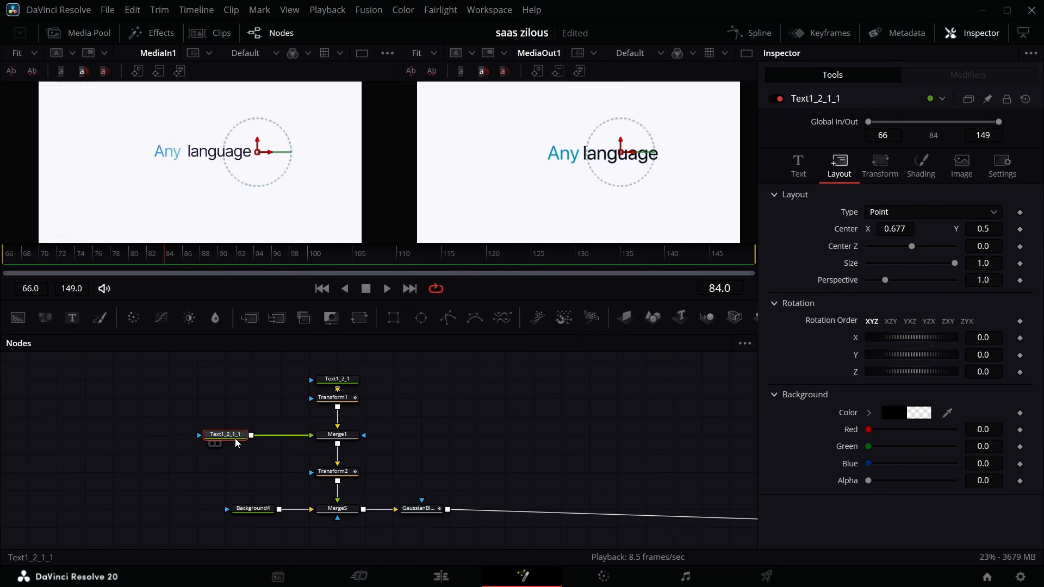
drag(172, 256, 220, 257)
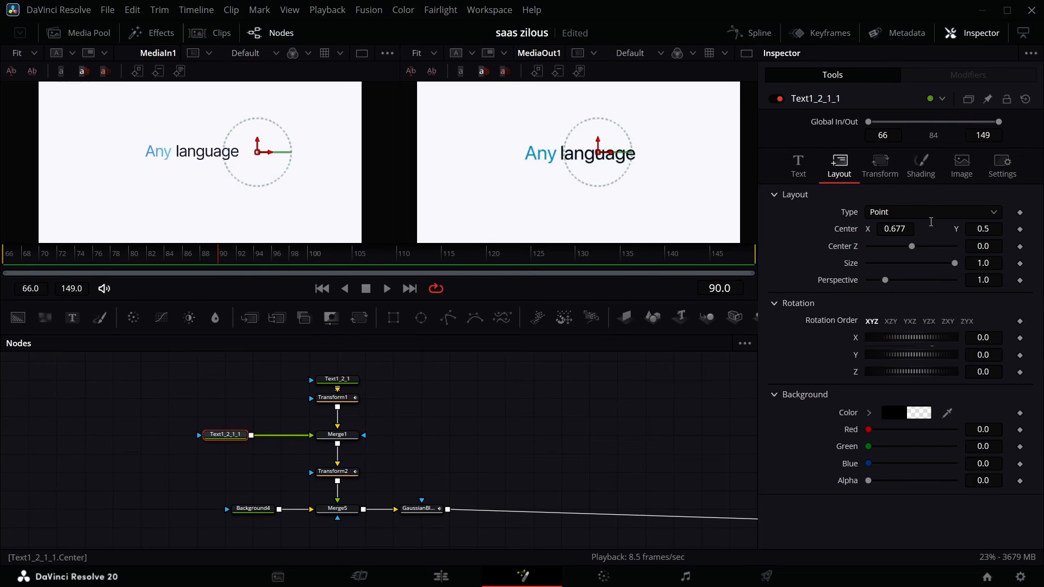
click(1021, 229)
drag(220, 259, 117, 259)
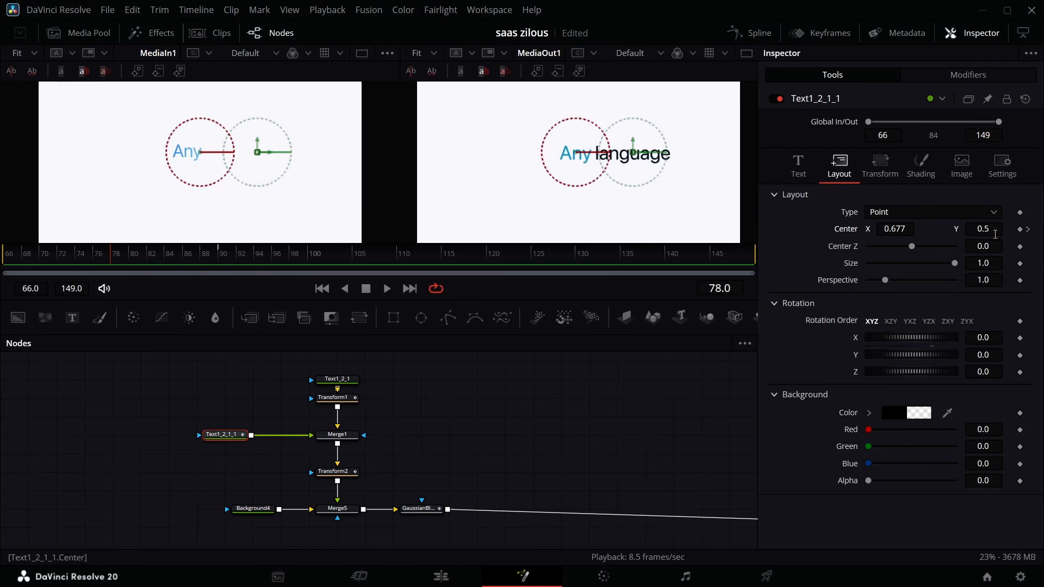
drag(890, 229, 922, 229)
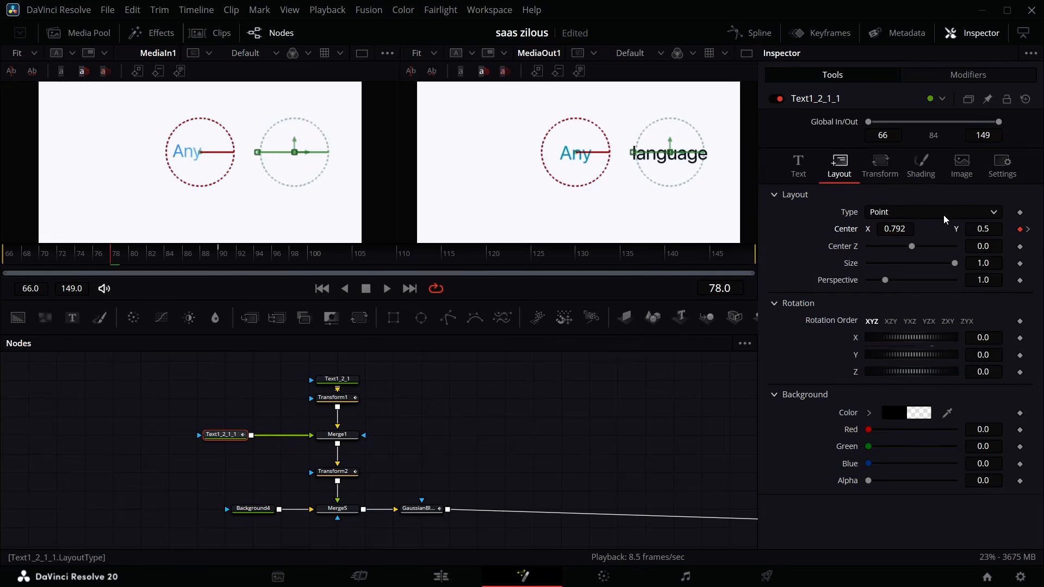
Step: Flatten the "language" Displacement curve's handles in the Spline editor, steepen its start by raising the frame 78 handle, and close the editor
click(767, 38)
click(696, 345)
click(648, 537)
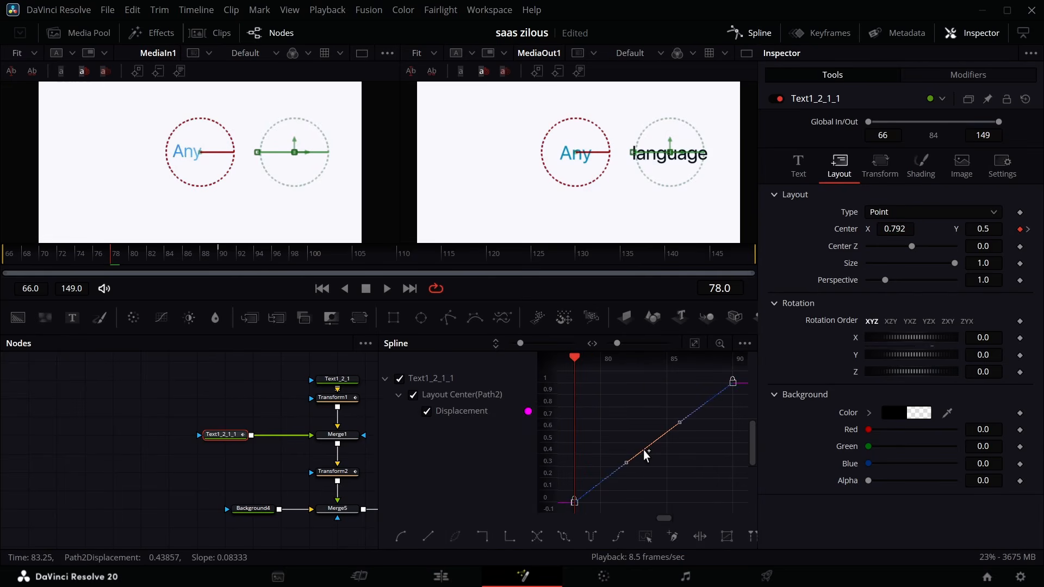
key(f)
drag(626, 502, 601, 433)
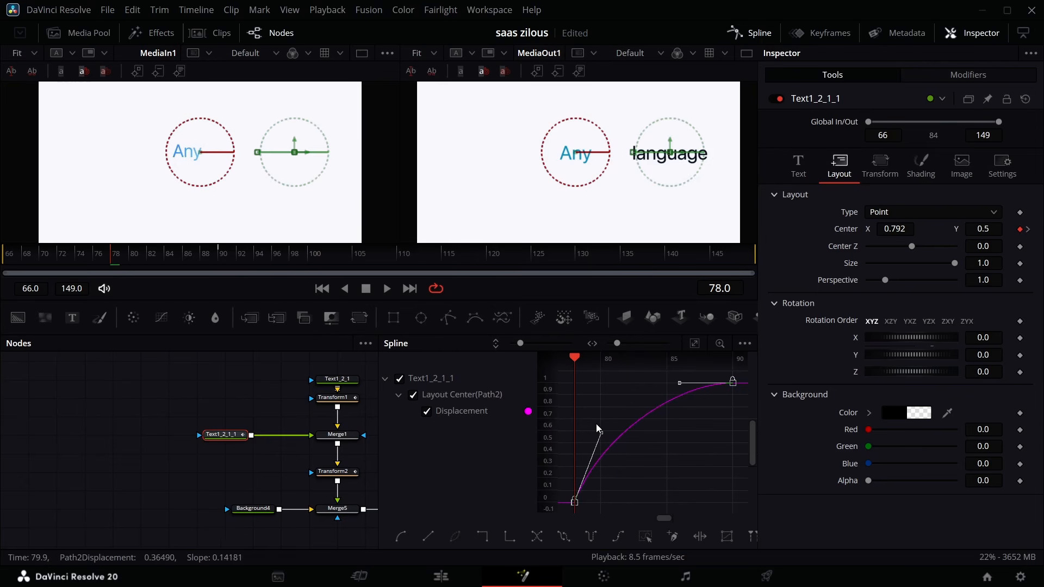
click(755, 34)
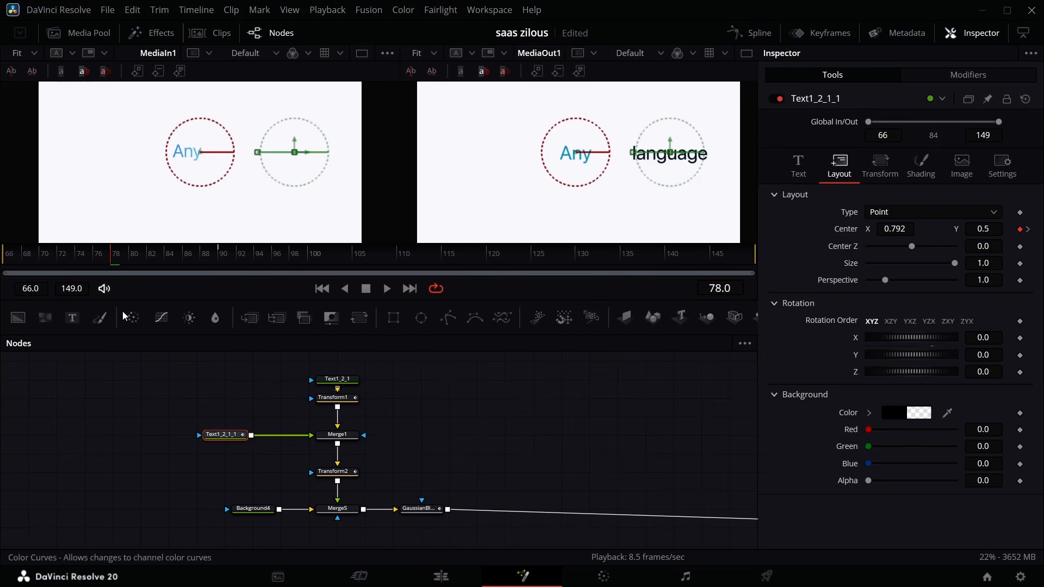
Step: Keyframe Merge1's Blend at 1.0 on frame 79 and 0.0 on frame 78 so "language" pops in
key(Right)
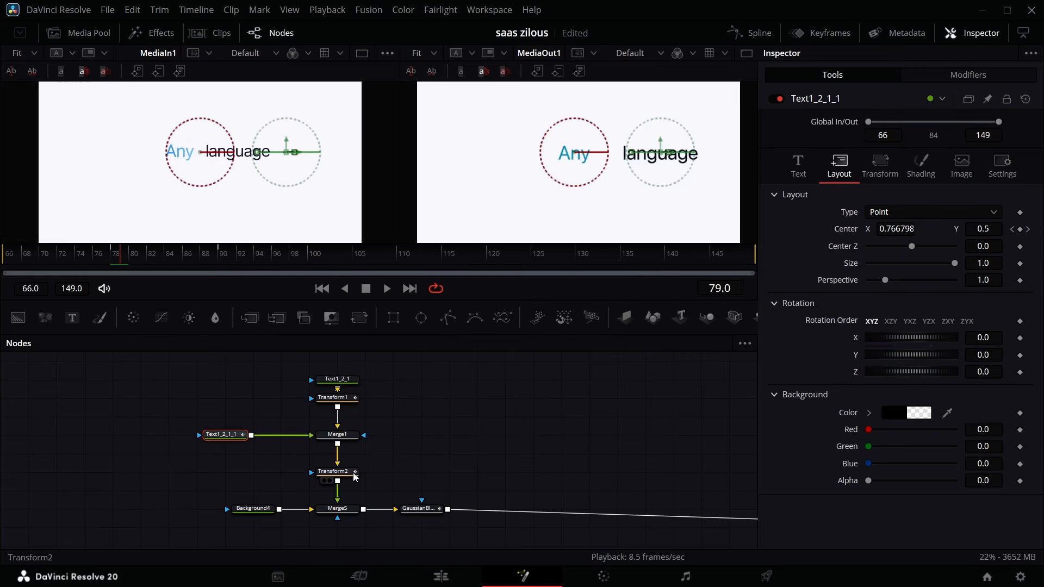
click(333, 438)
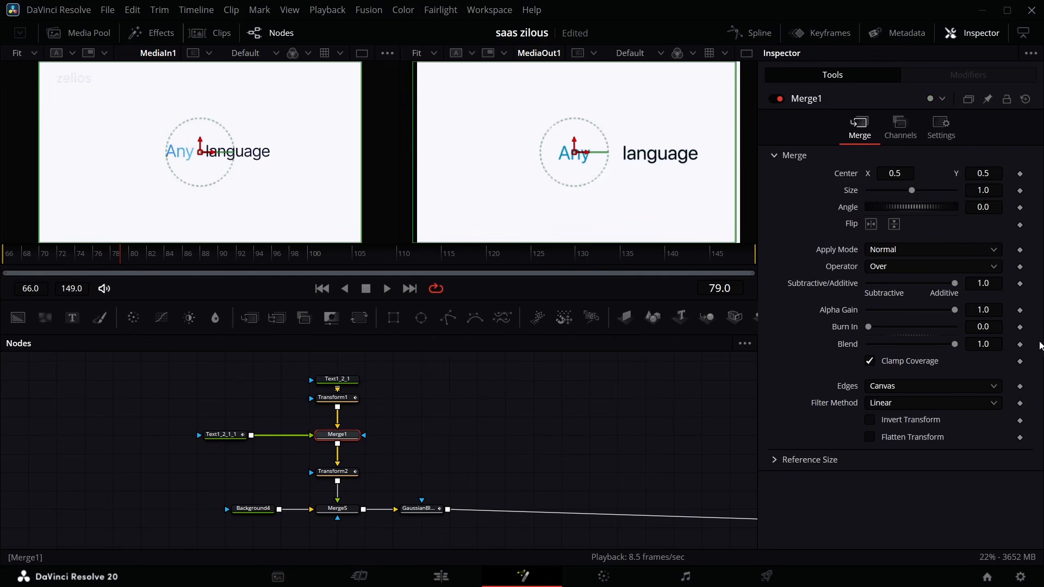
click(1020, 344)
key(Left)
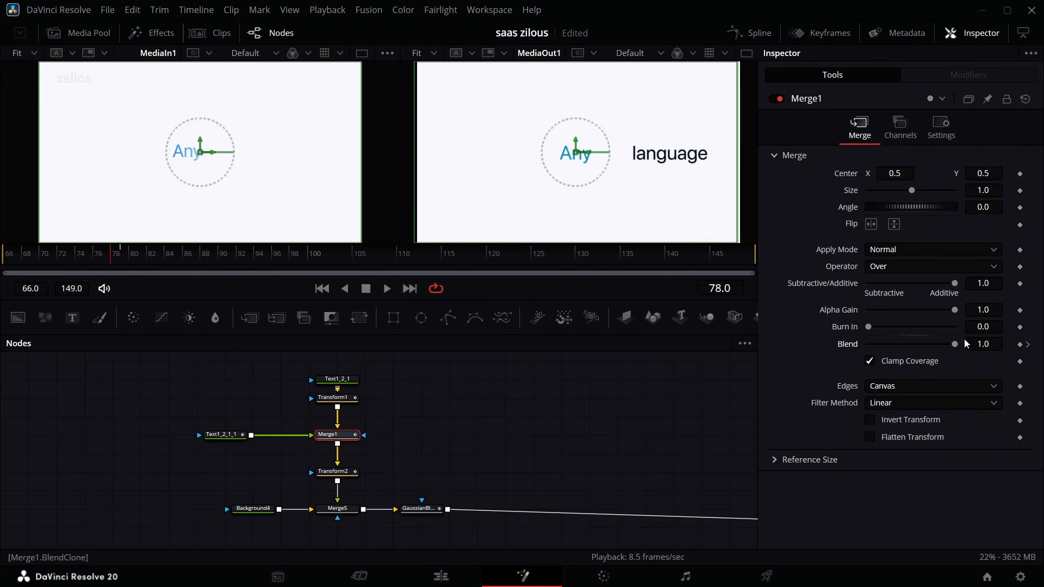
drag(955, 347, 471, 346)
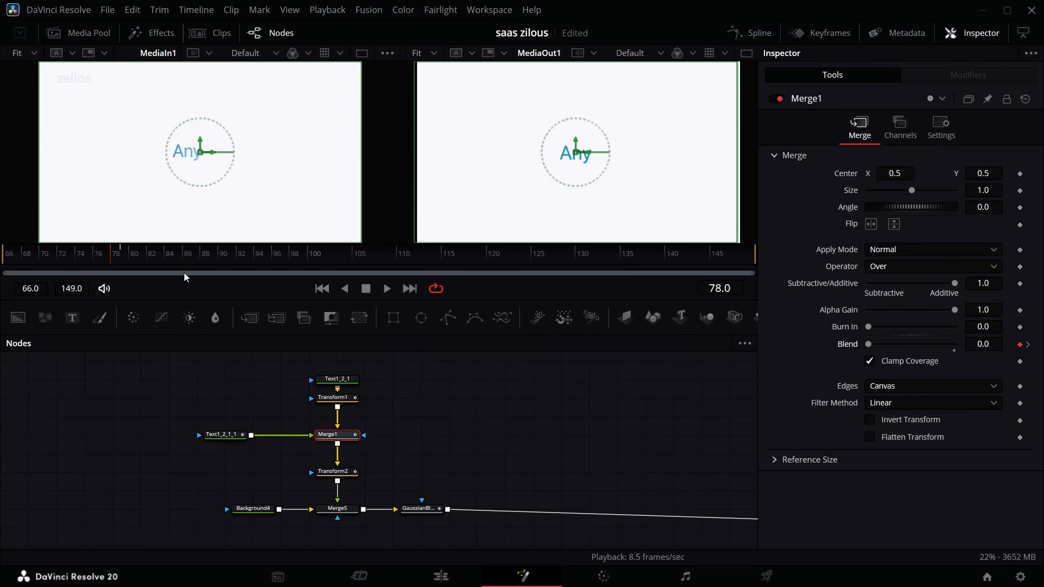
Step: Play back the "language" entrance repeatedly from frame 78 and compare it with the reference
key(space)
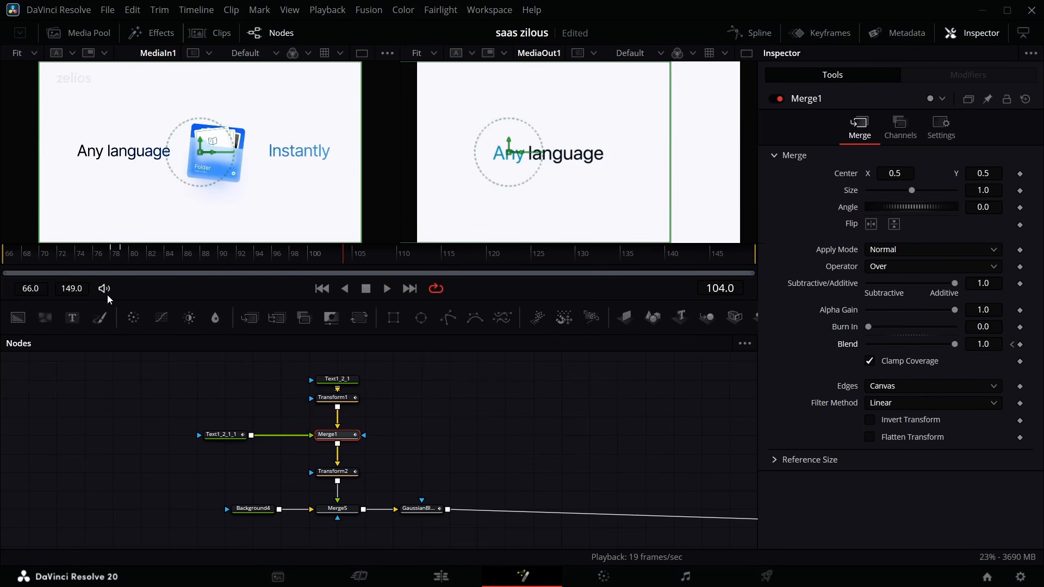
click(110, 259)
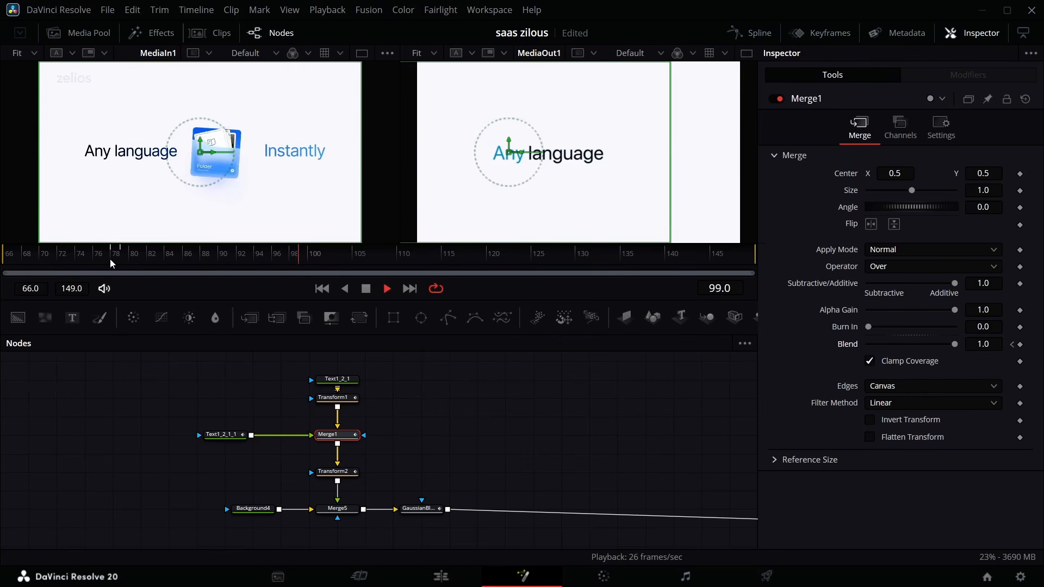
click(113, 256)
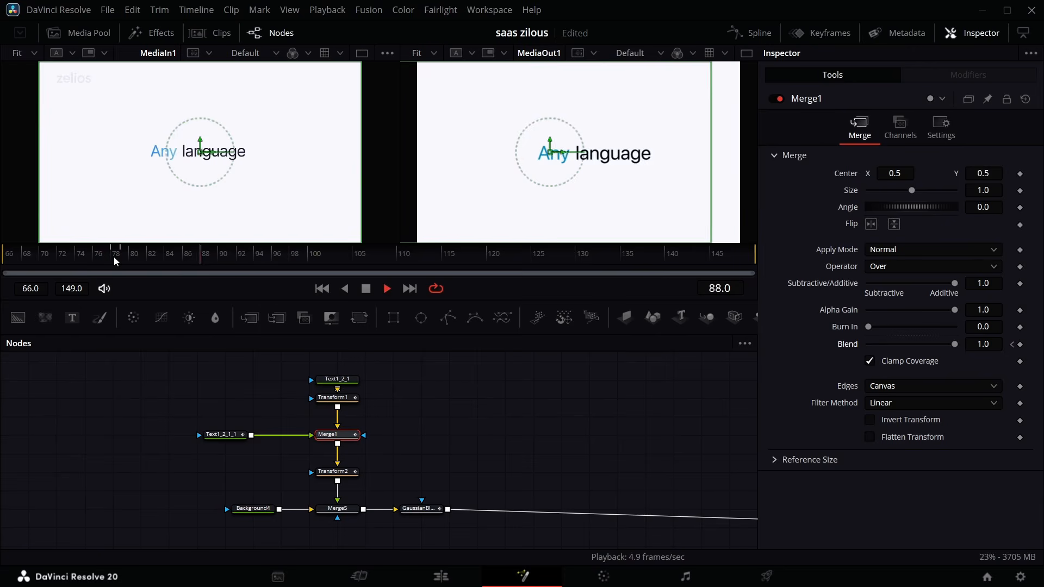
click(113, 257)
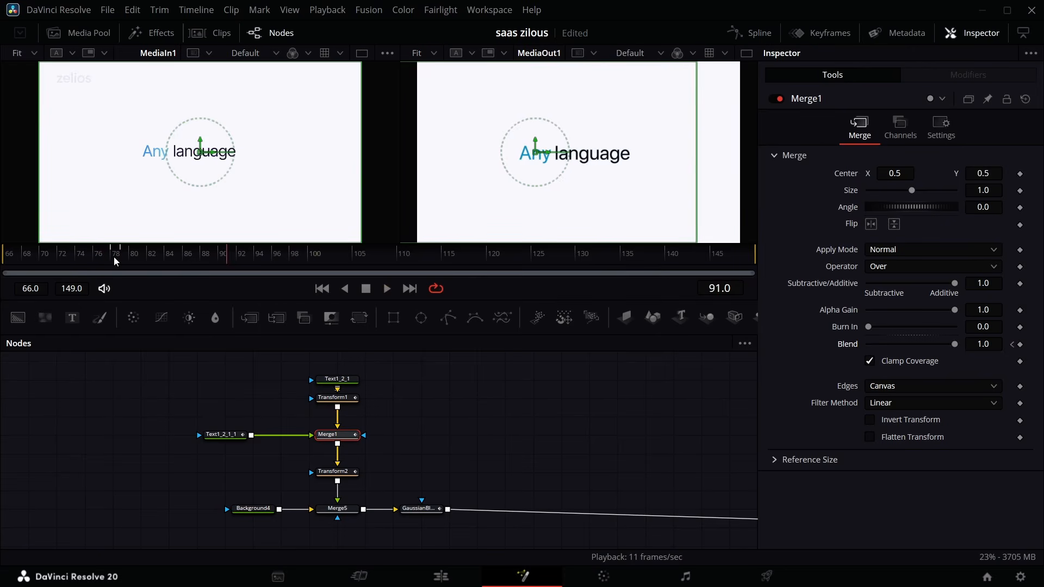
key(space)
click(113, 257)
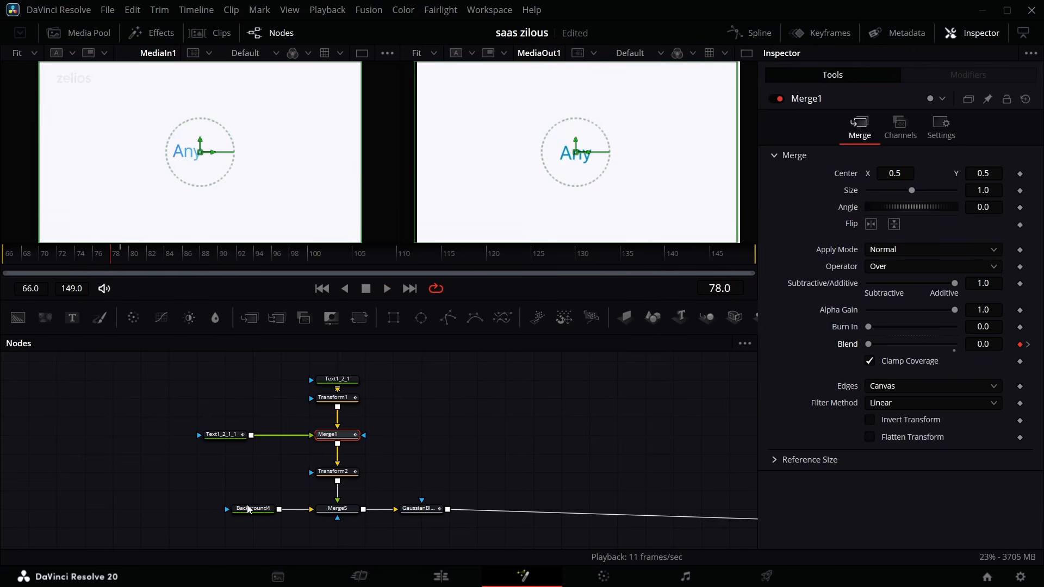
Step: Reset Merge1's Blend to 1.0 on frame 78 and move the "language" text's Center X keyframe there to about 0.719
click(237, 439)
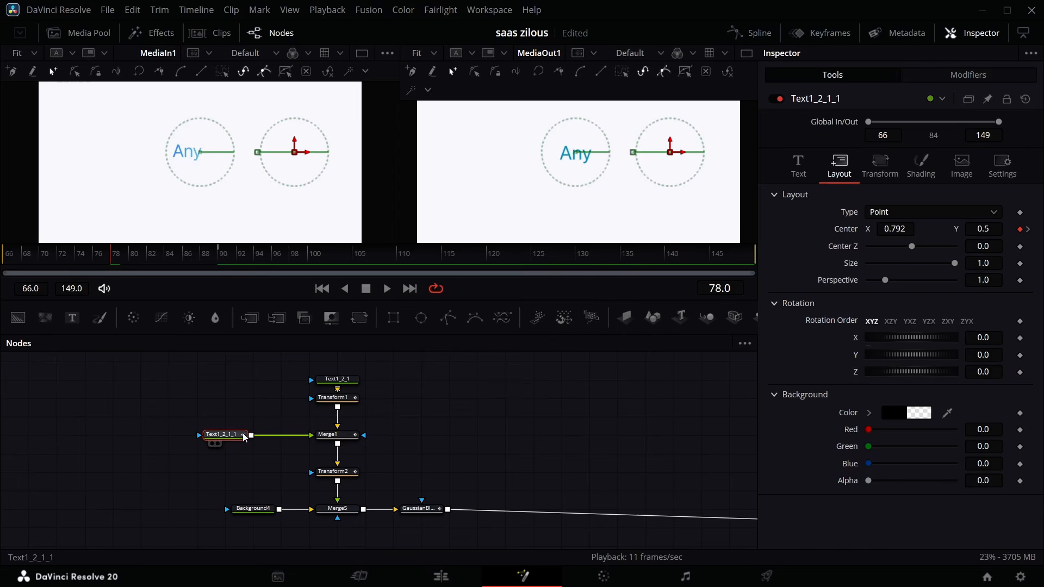
click(334, 436)
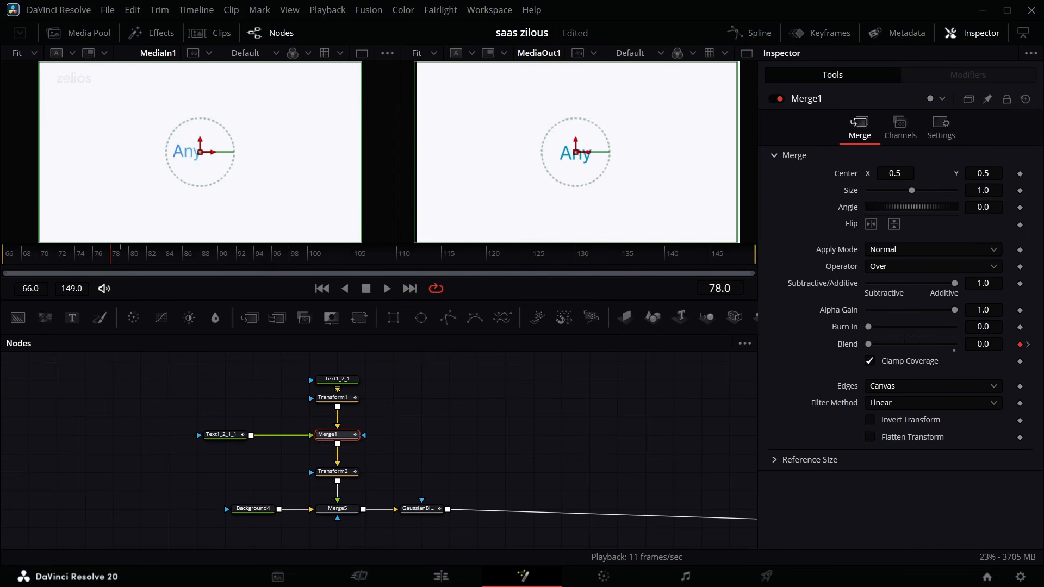
double_click(888, 344)
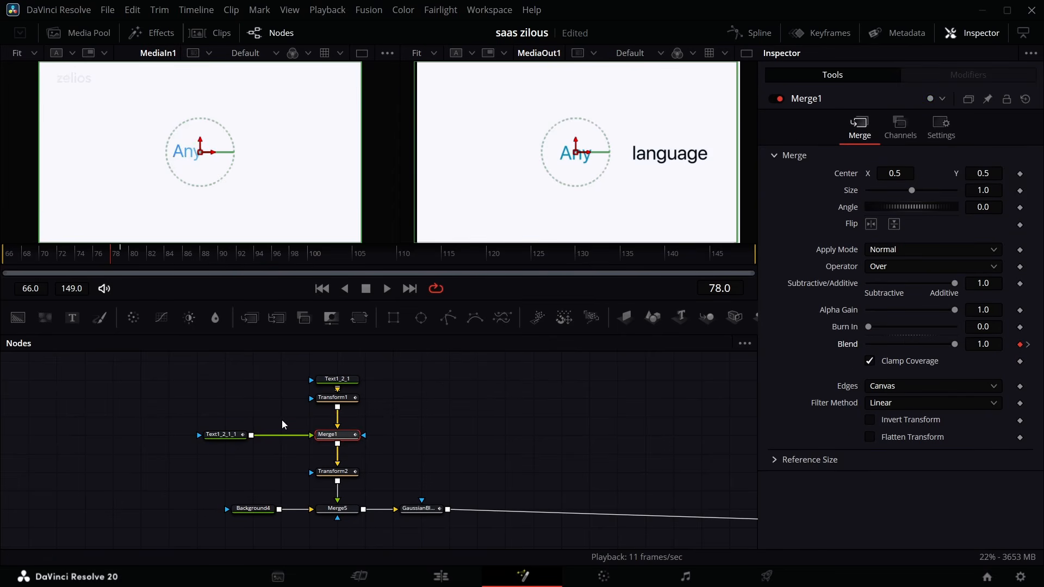
click(242, 436)
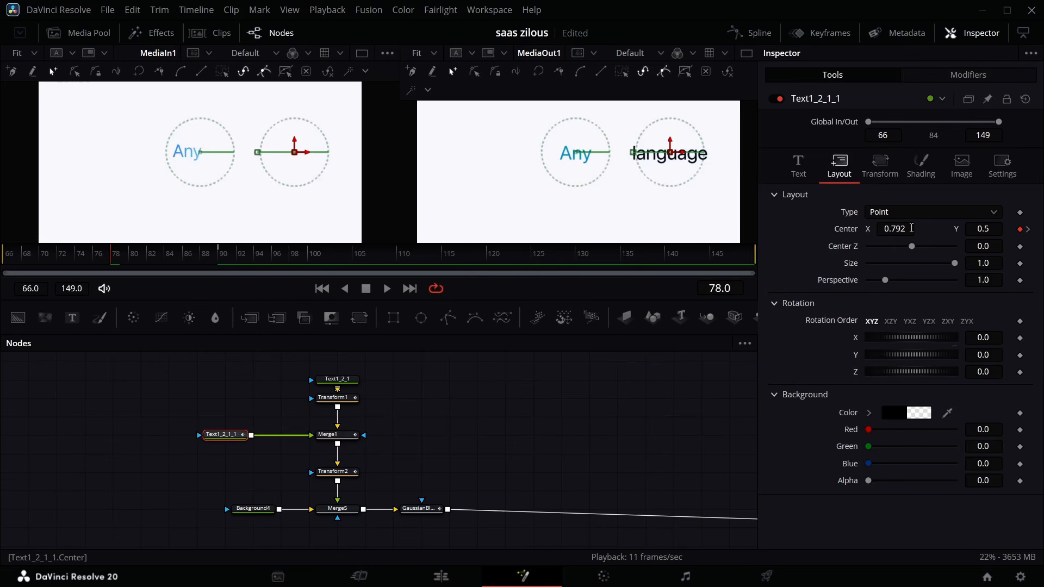
drag(912, 229, 872, 228)
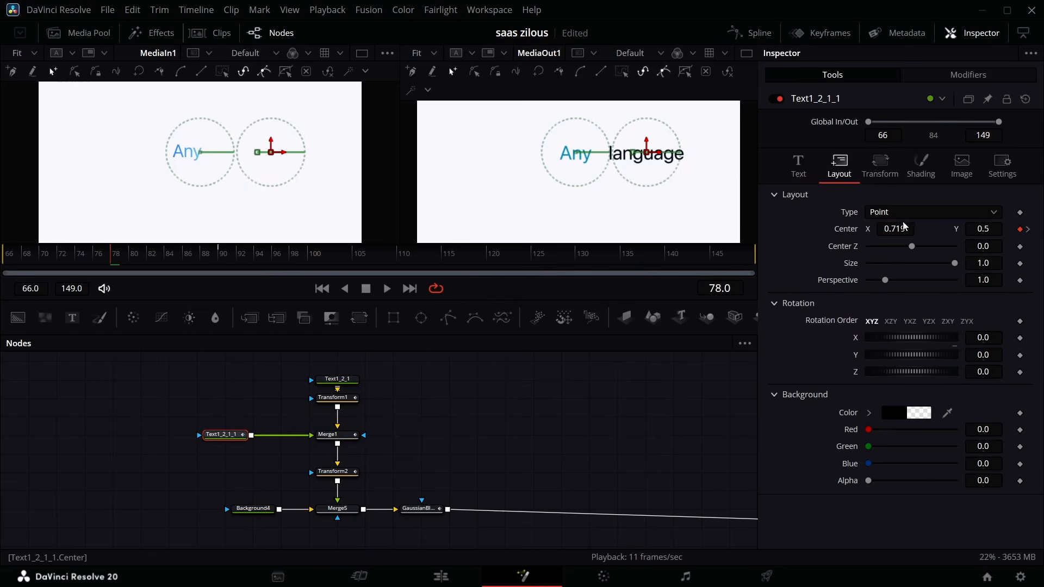
Step: Check the "language" Displacement curve in the Spline editor and replay the entrance from frame 78 against the reference
key(space)
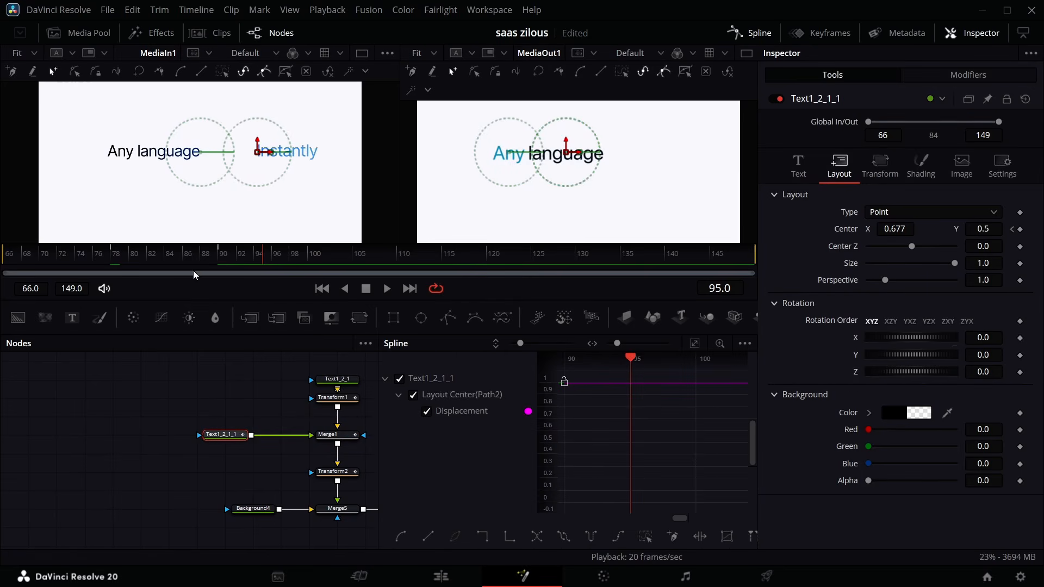
click(759, 33)
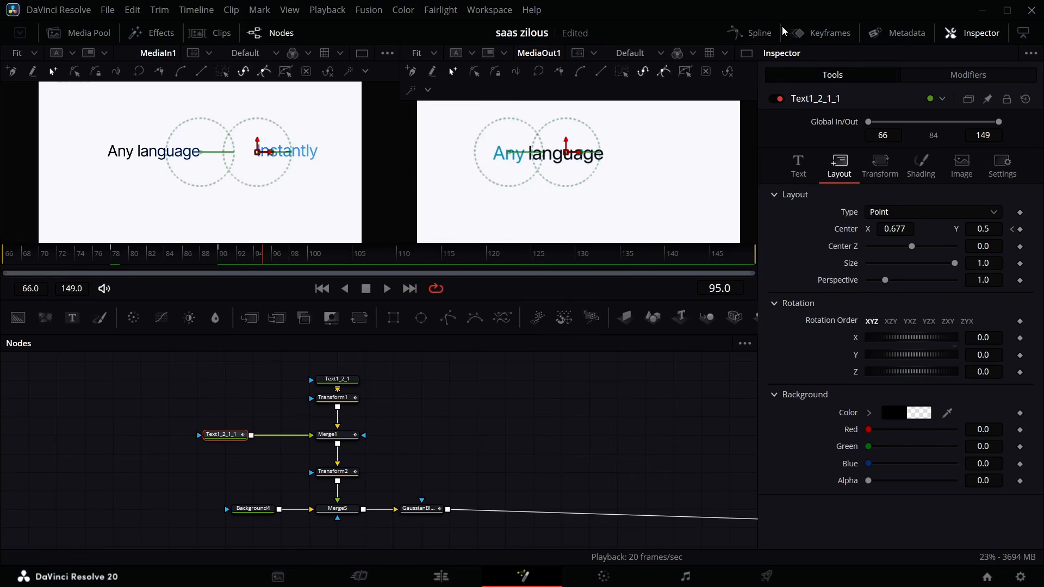
click(771, 31)
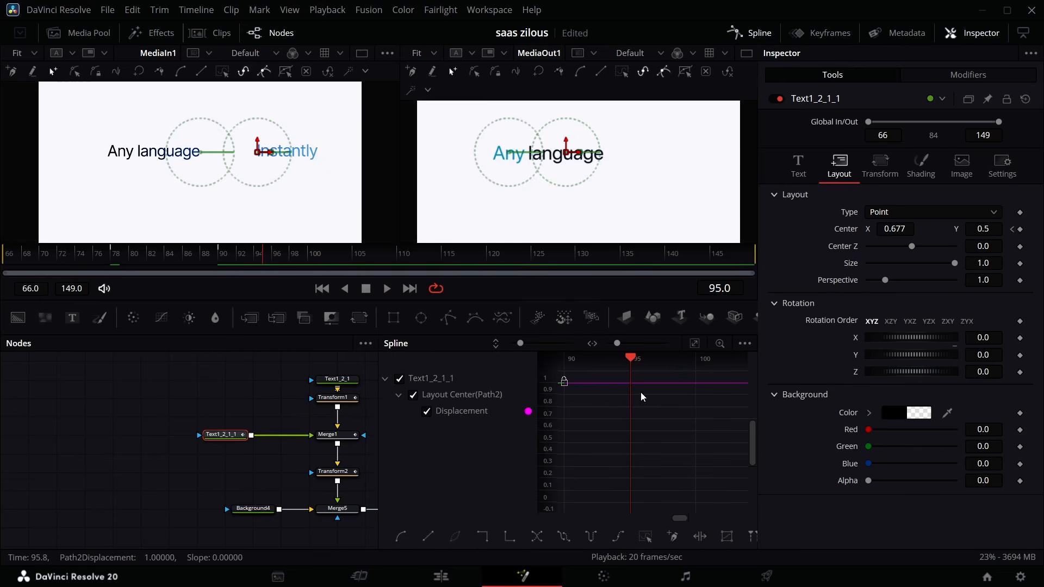
click(694, 343)
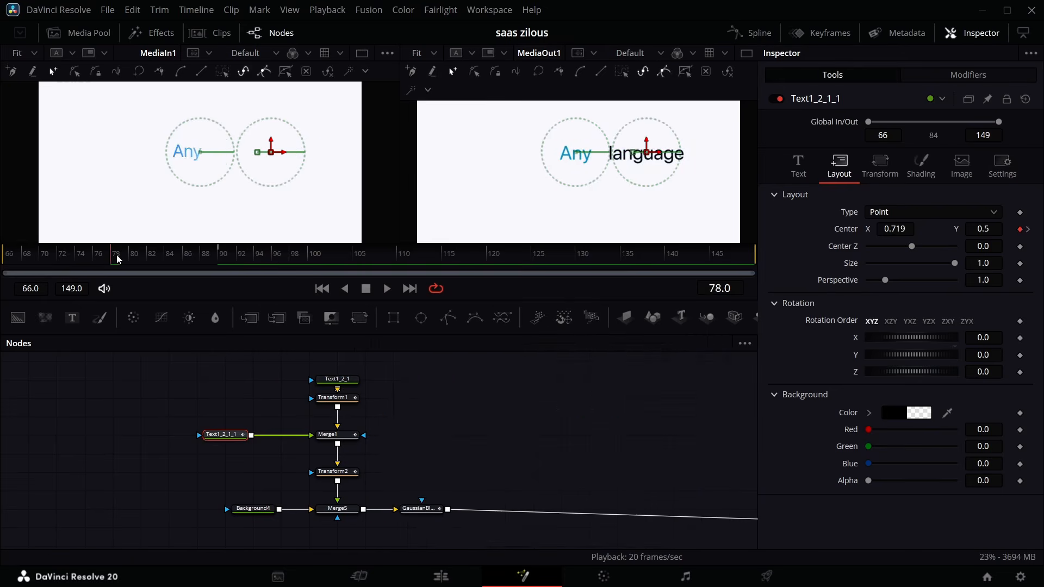
key(space)
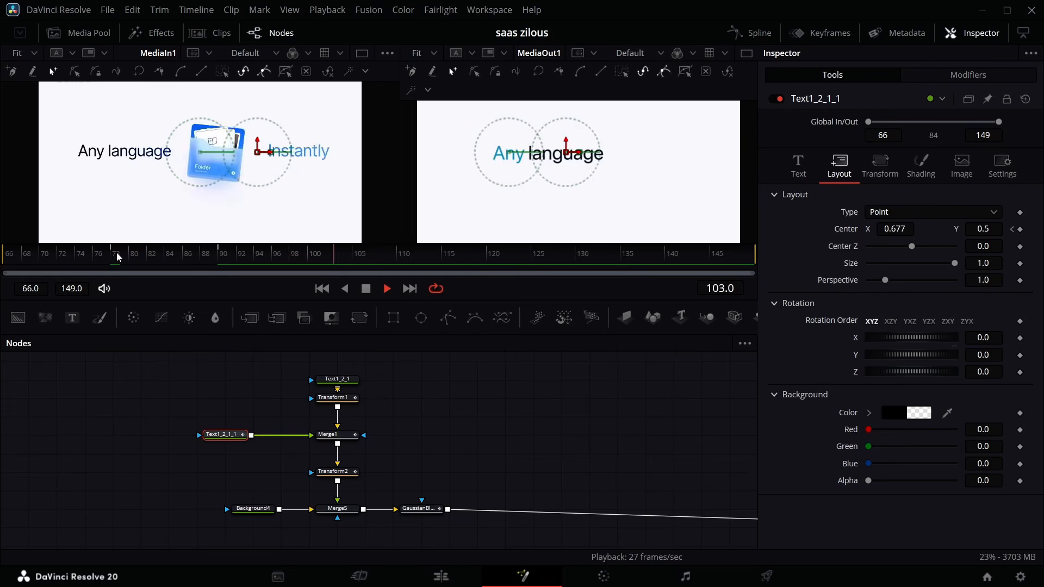
key(space)
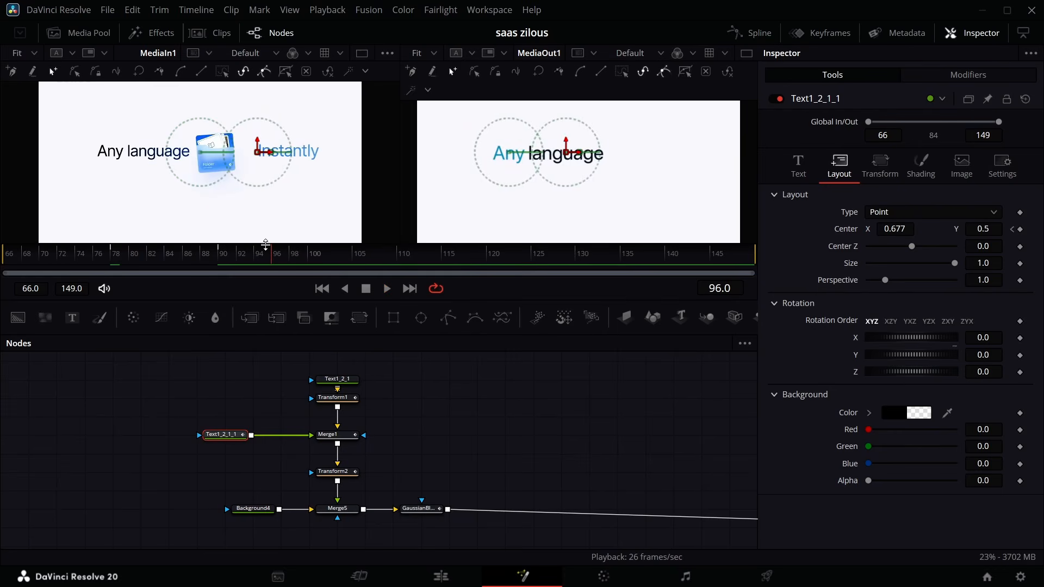
Step: Go to frame 95 and copy the "language" text's HTML color code #0d1a27
mouse_move(265, 246)
mouse_down()
mouse_move(243, 254)
mouse_move(263, 256)
mouse_up()
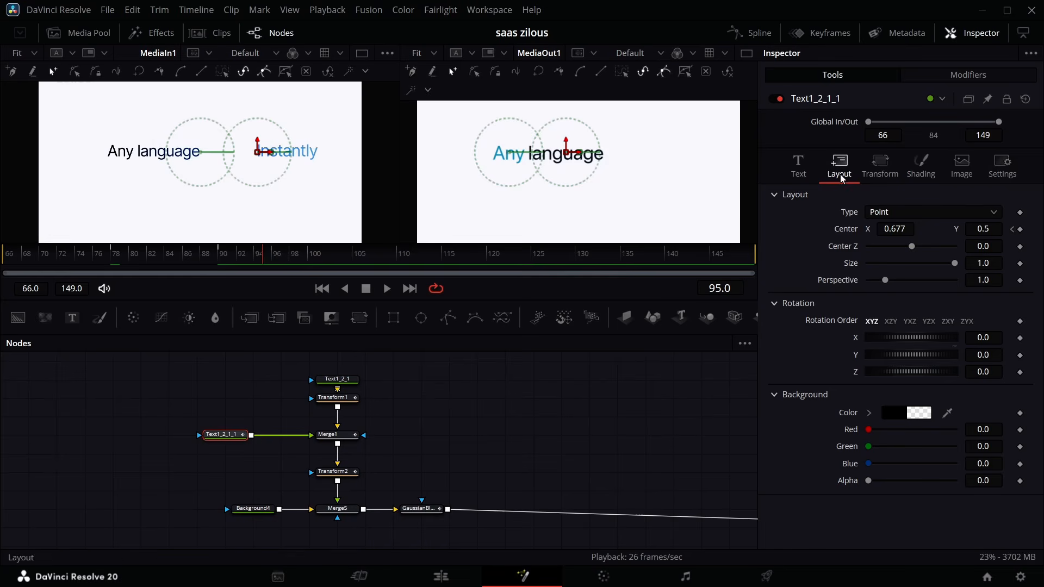
click(798, 163)
click(894, 350)
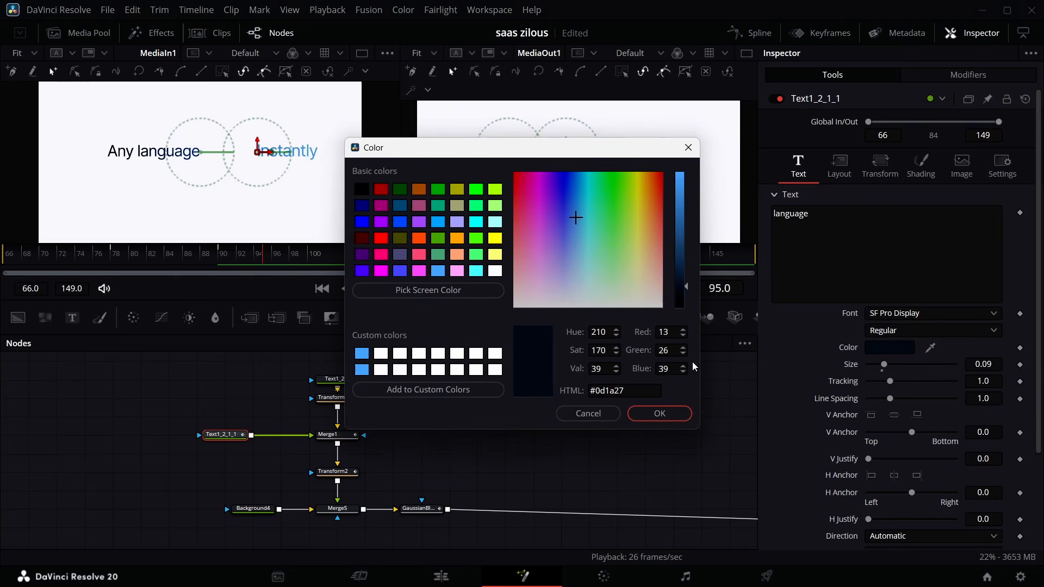
double_click(640, 386)
key(ctrl+c)
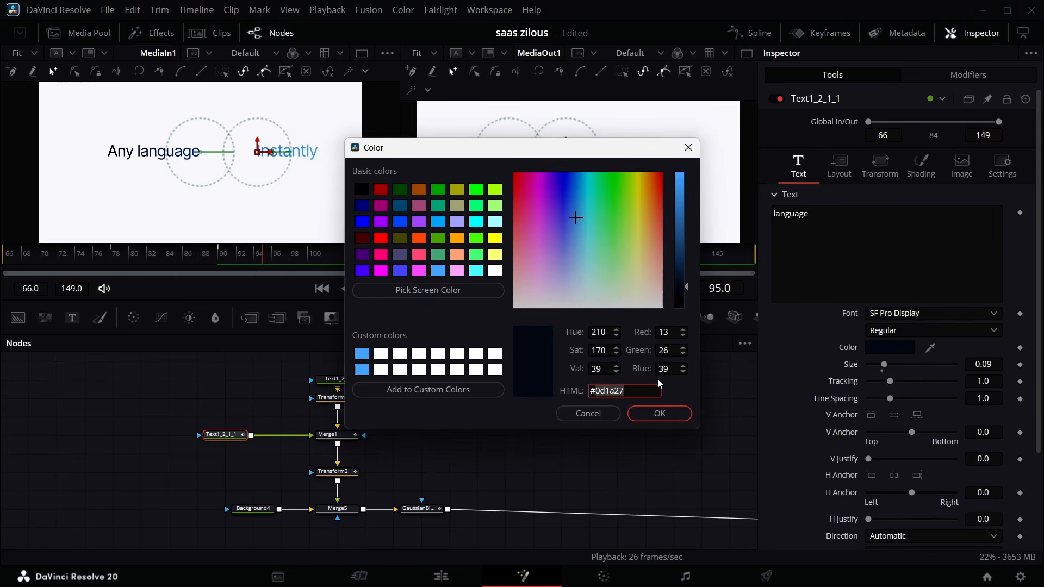
click(653, 409)
Step: Keyframe the "Any" text's blue color on frame 94 and paste the copied dark color #0d1a27 on frame 95
click(337, 379)
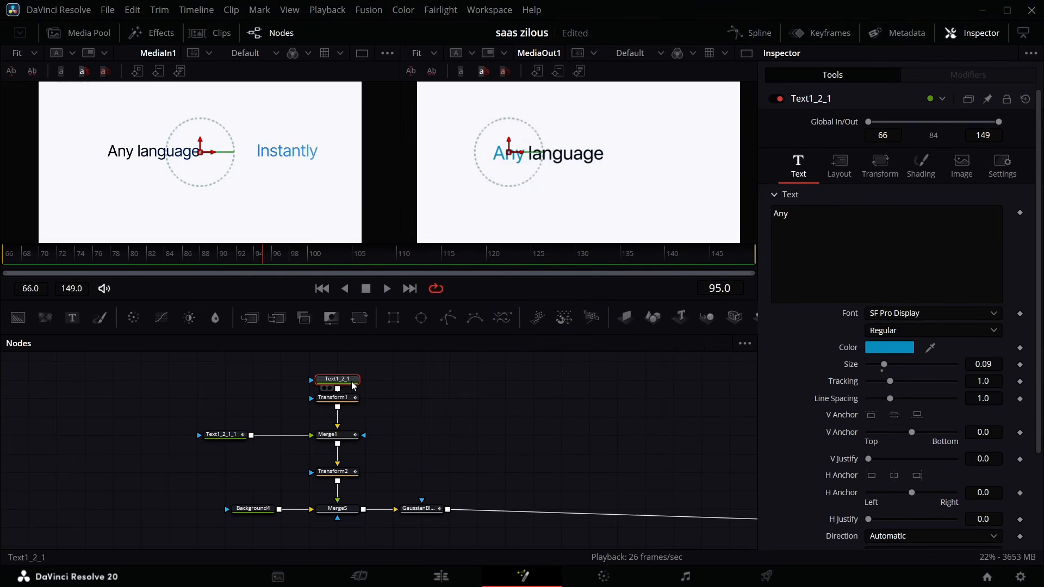
key(Left)
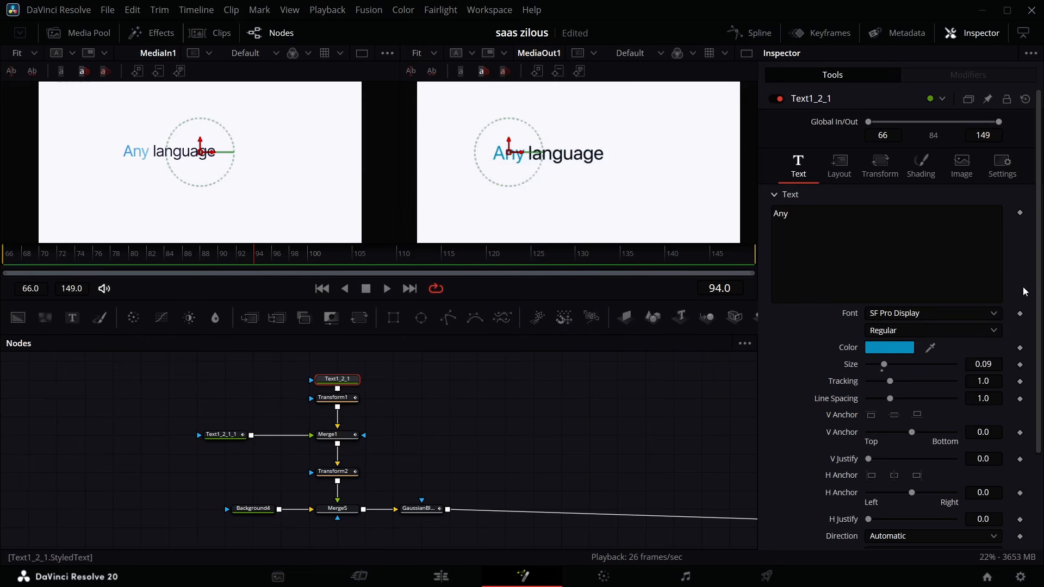
click(1020, 348)
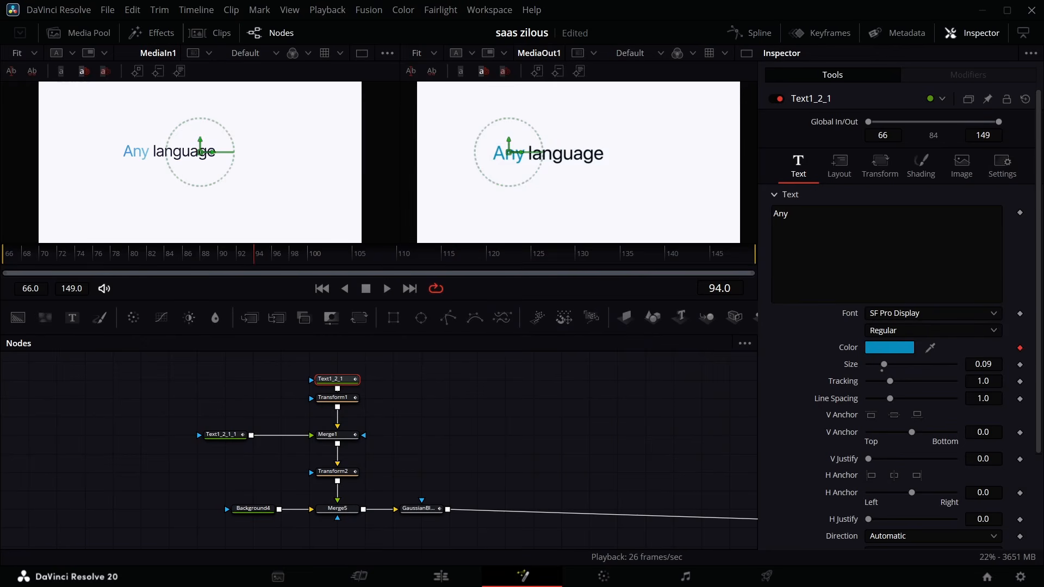
key(Right)
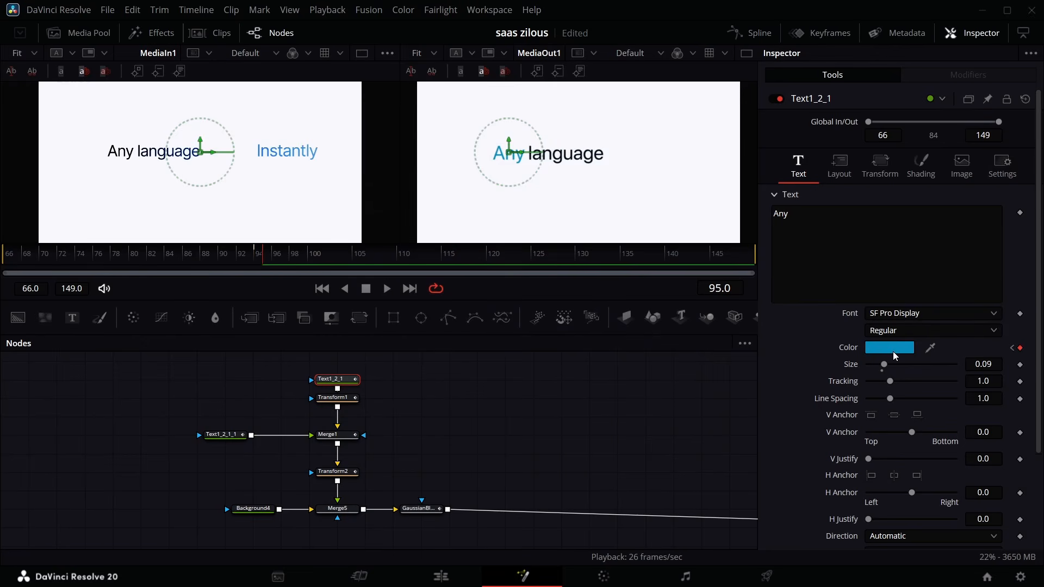
click(893, 351)
click(632, 384)
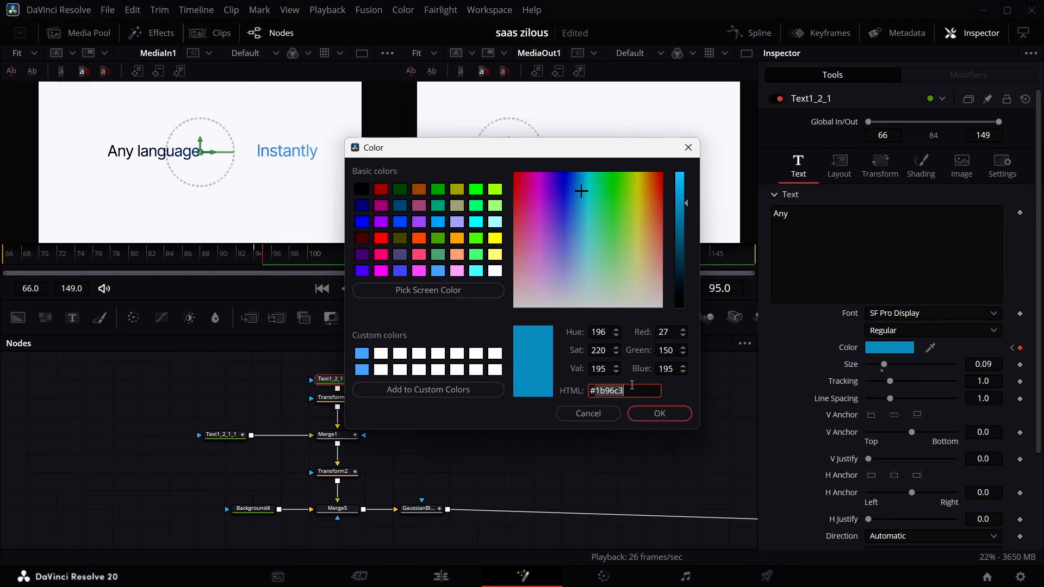
key(ctrl+v)
click(653, 415)
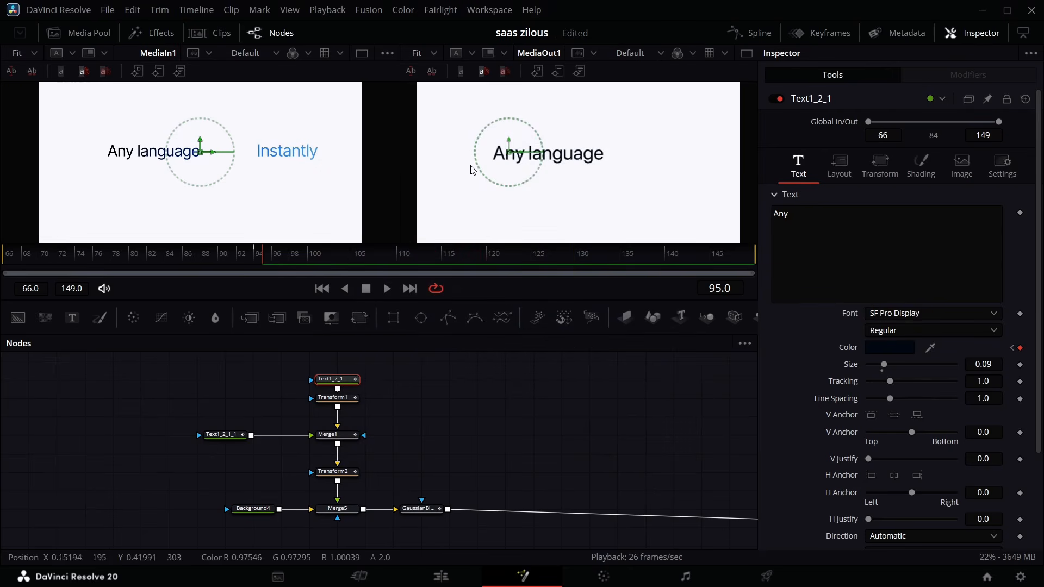
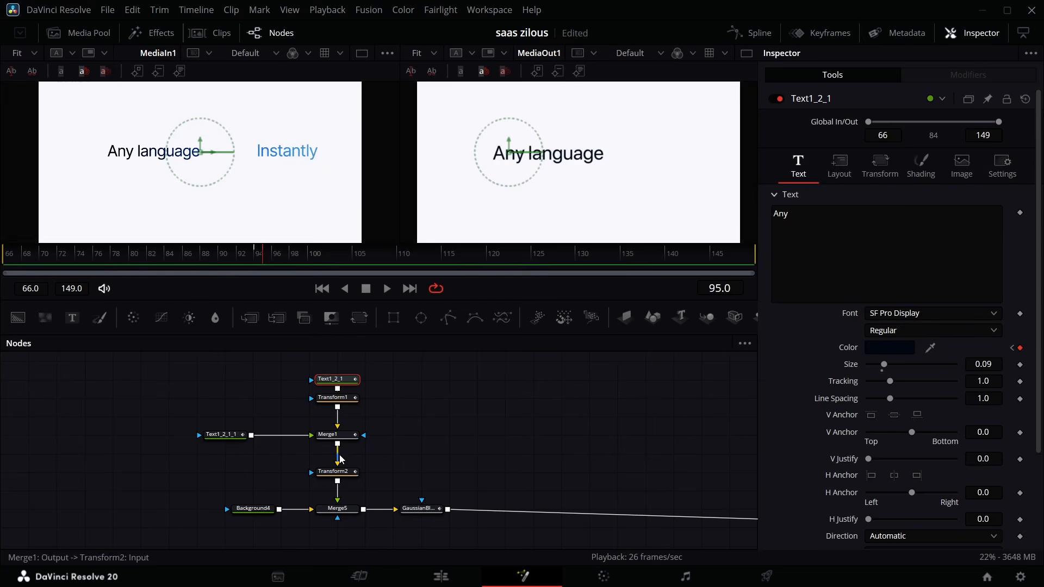
Step: Insert a Transform after Transform2, keyframe its Center on frame 94, and move Center X to about 0.454 on frame 95
drag(335, 472, 334, 454)
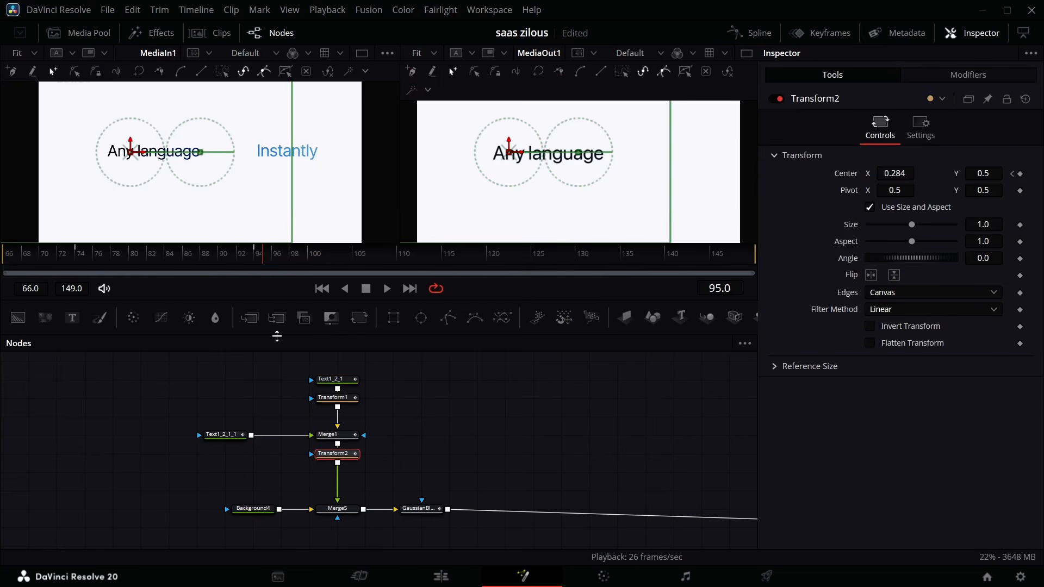
click(260, 260)
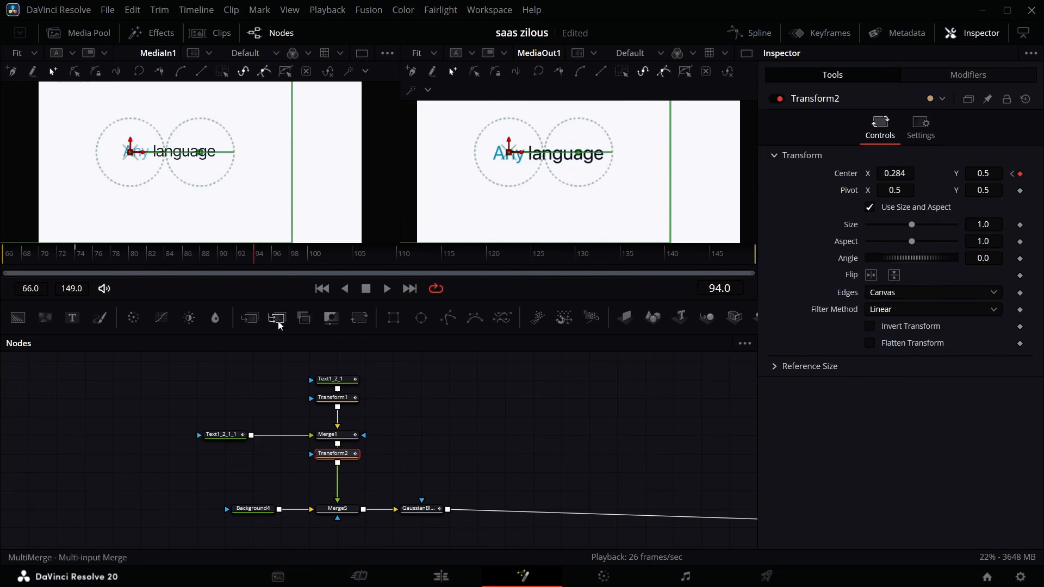
click(359, 318)
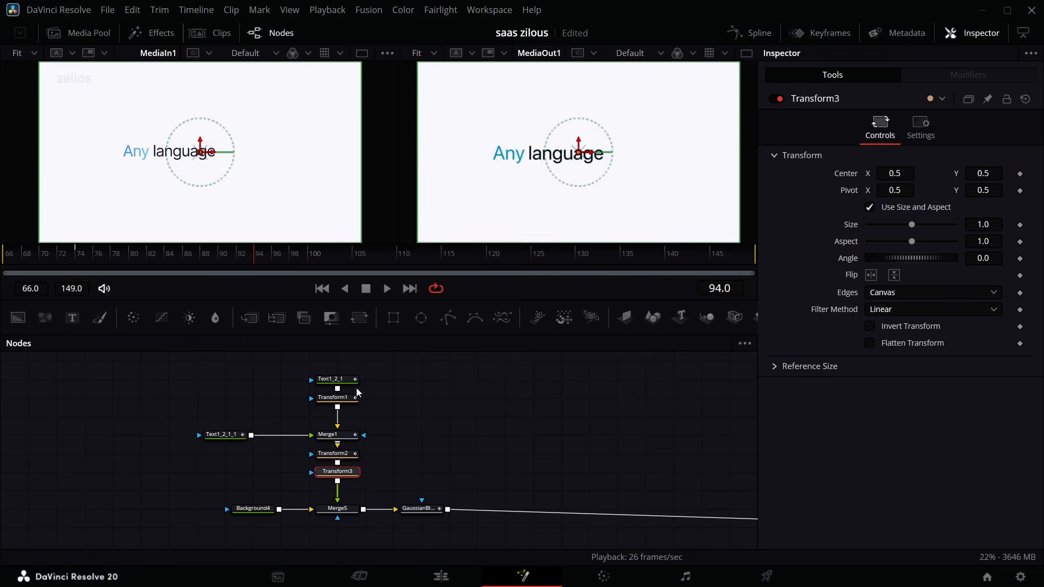
click(1021, 174)
key(Right)
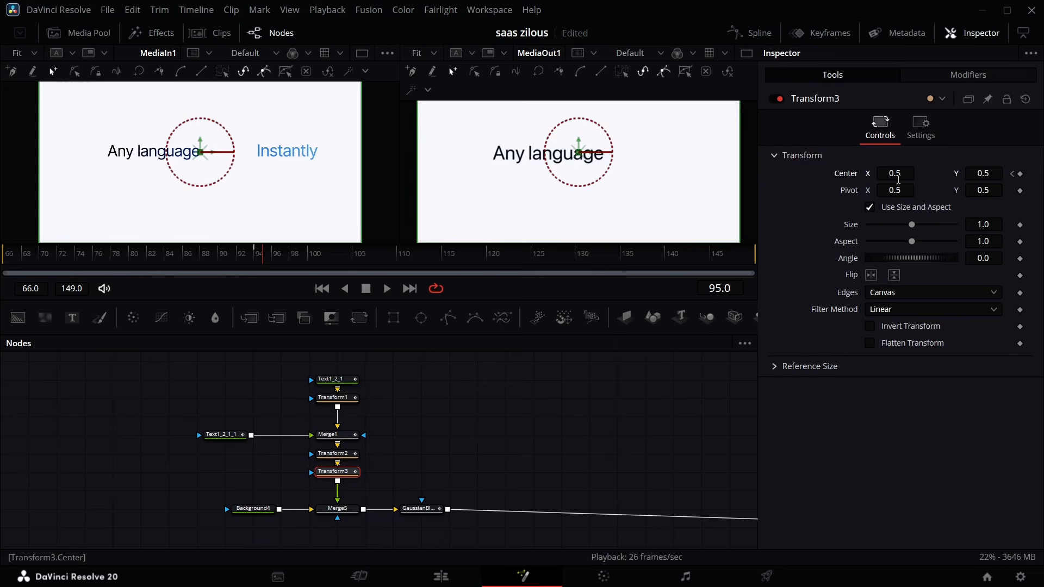
drag(895, 174, 870, 175)
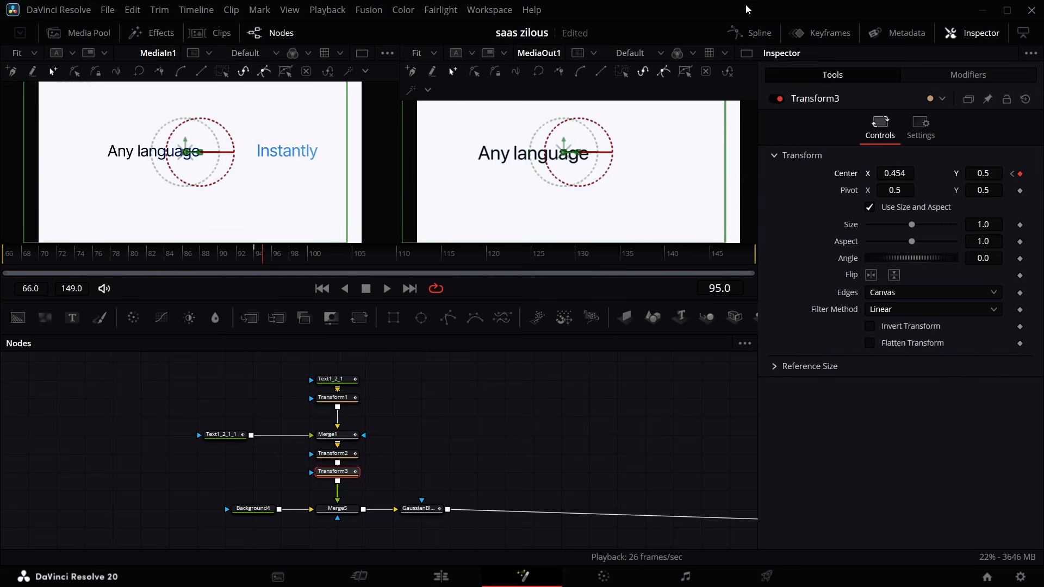
Step: Apply Step In to all keys of Transform3's Displacement curve in the Spline editor and close the editor
click(740, 27)
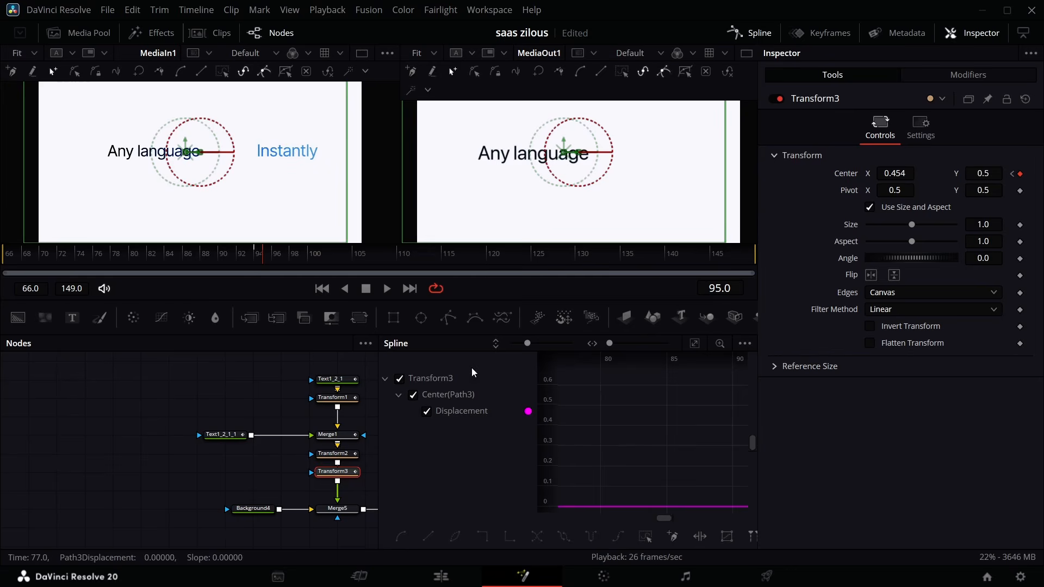
click(696, 344)
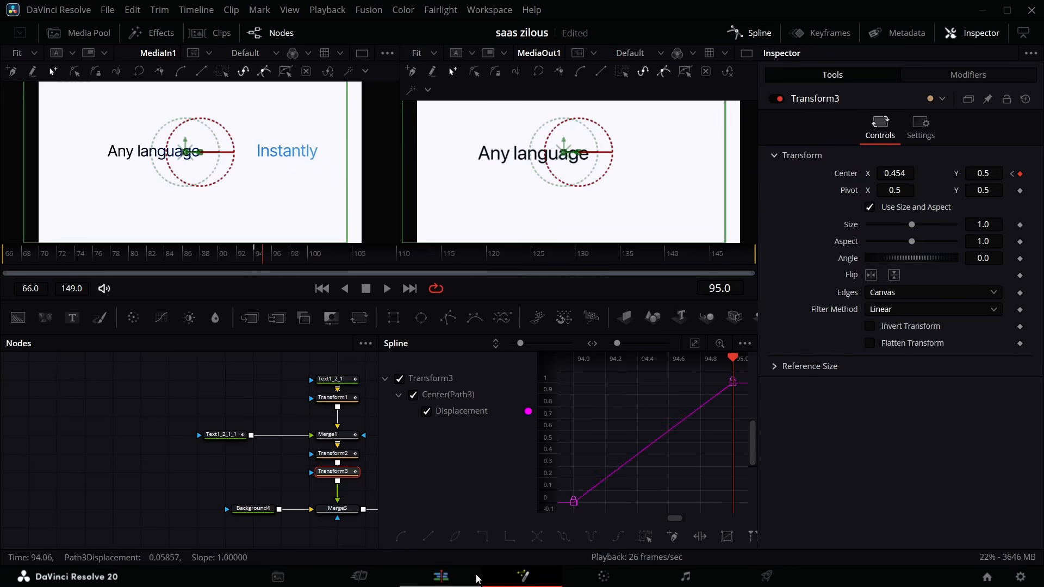
click(647, 537)
click(483, 537)
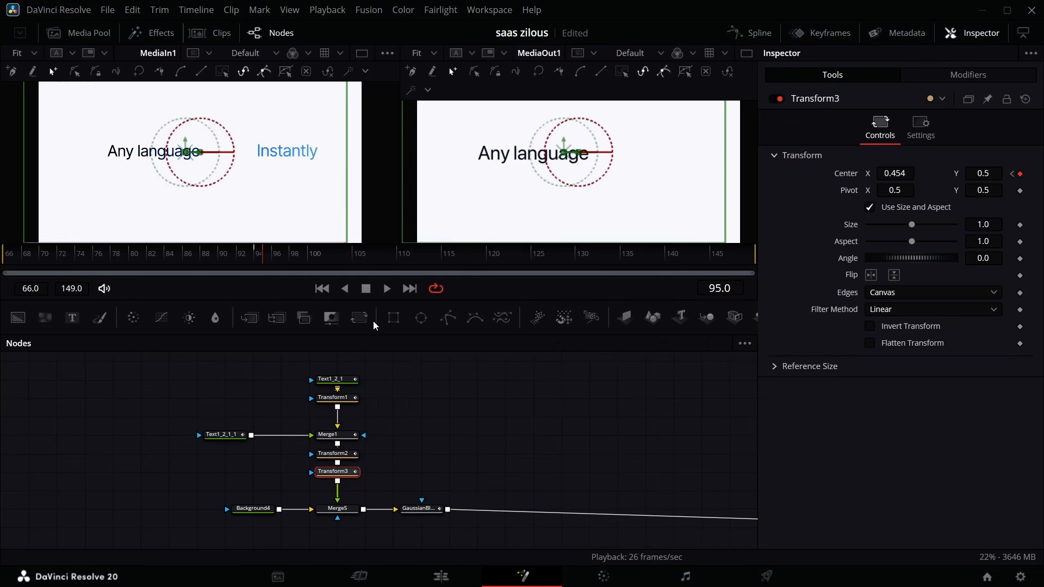
Step: Delete the stray Rectangle mask and shift the text, transform, merge and background nodes away from the Gaussian blur node
drag(424, 422, 423, 423)
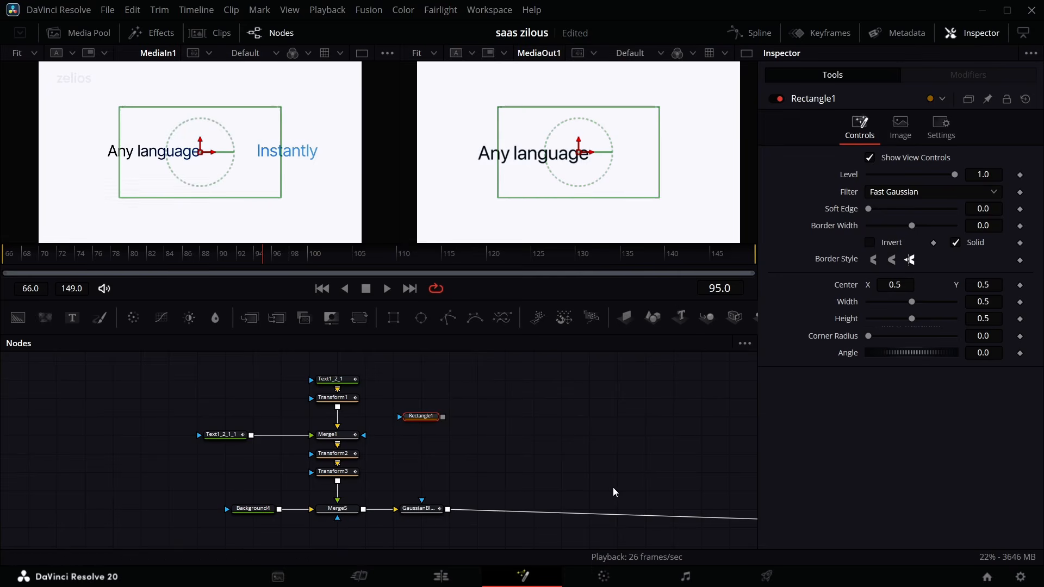
key(Delete)
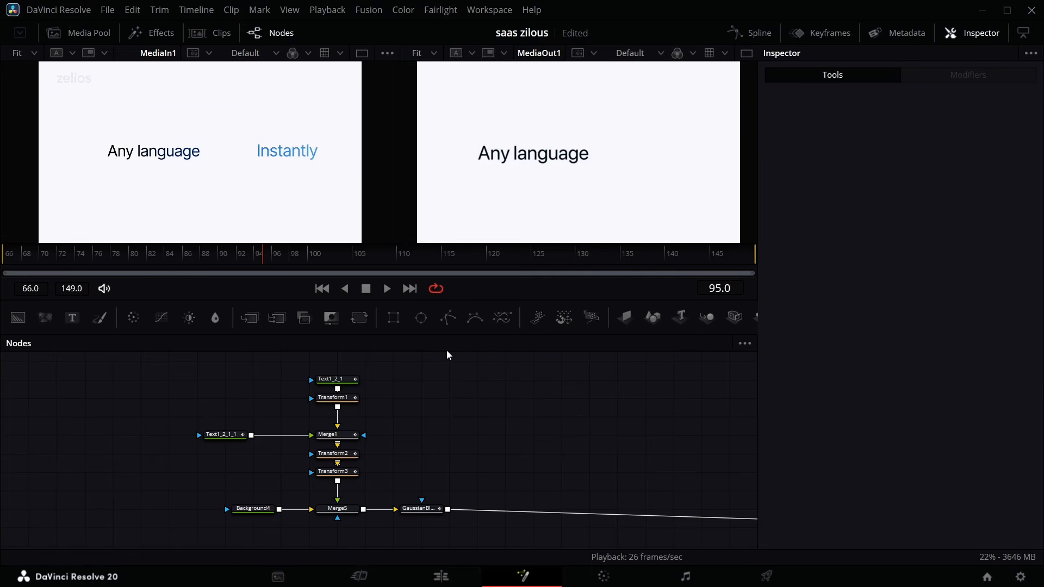
drag(164, 370, 207, 515)
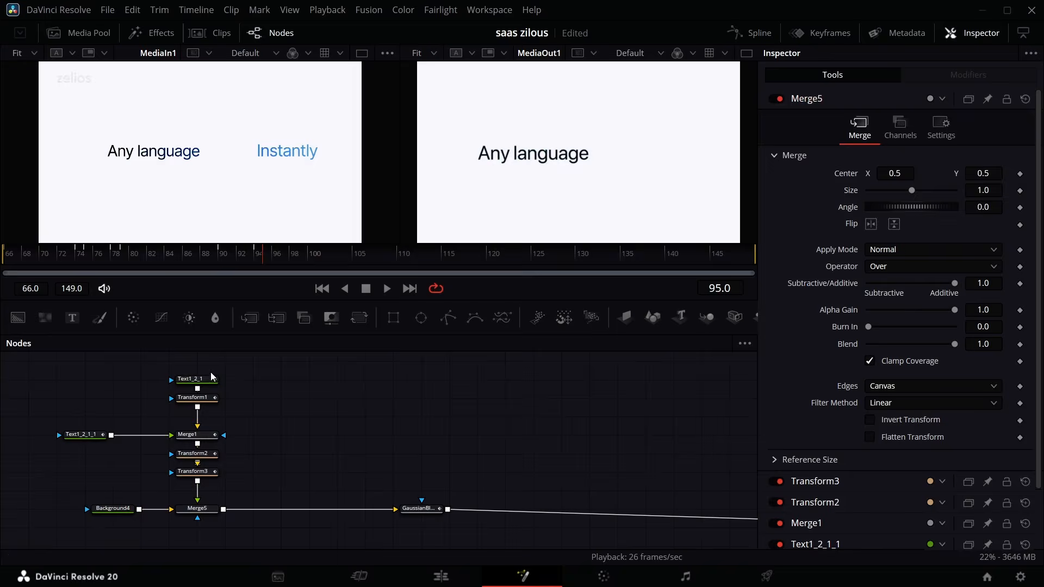
Step: Duplicate the "Any" text node beside the chain and change the copy's text to "Instanly"
click(200, 380)
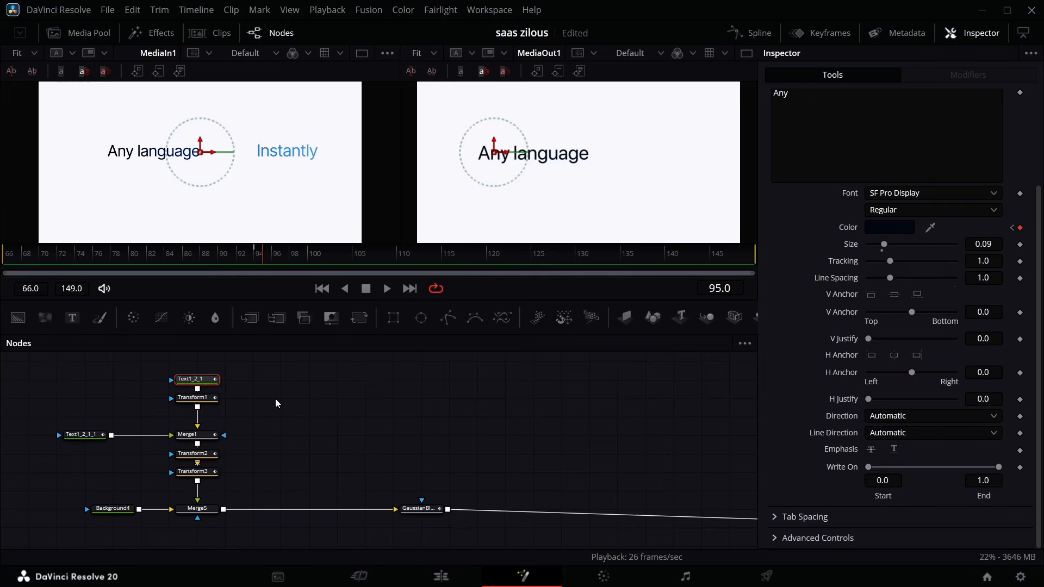
click(276, 400)
key(ctrl+v)
key(Left)
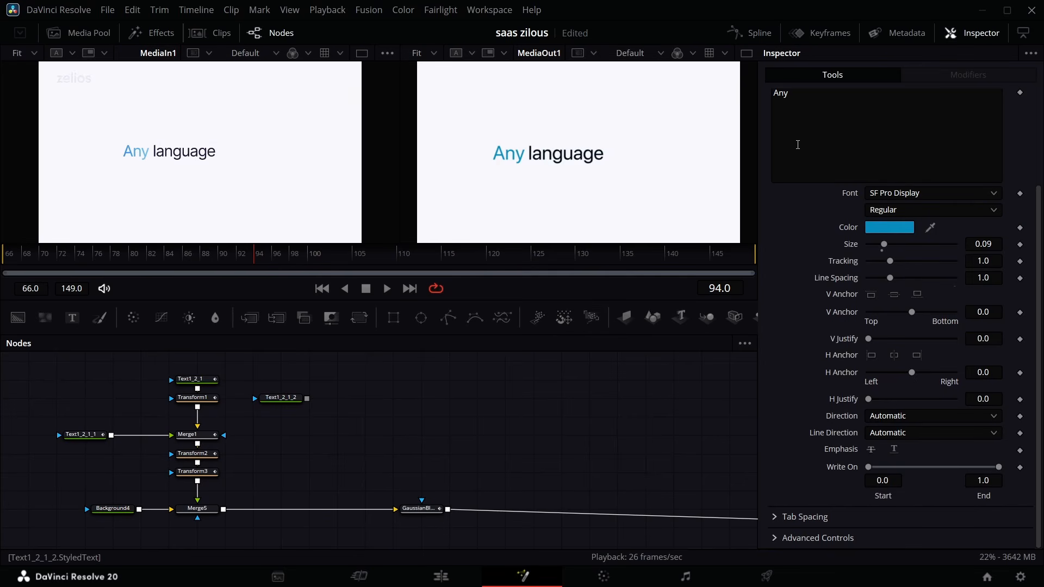
click(812, 108)
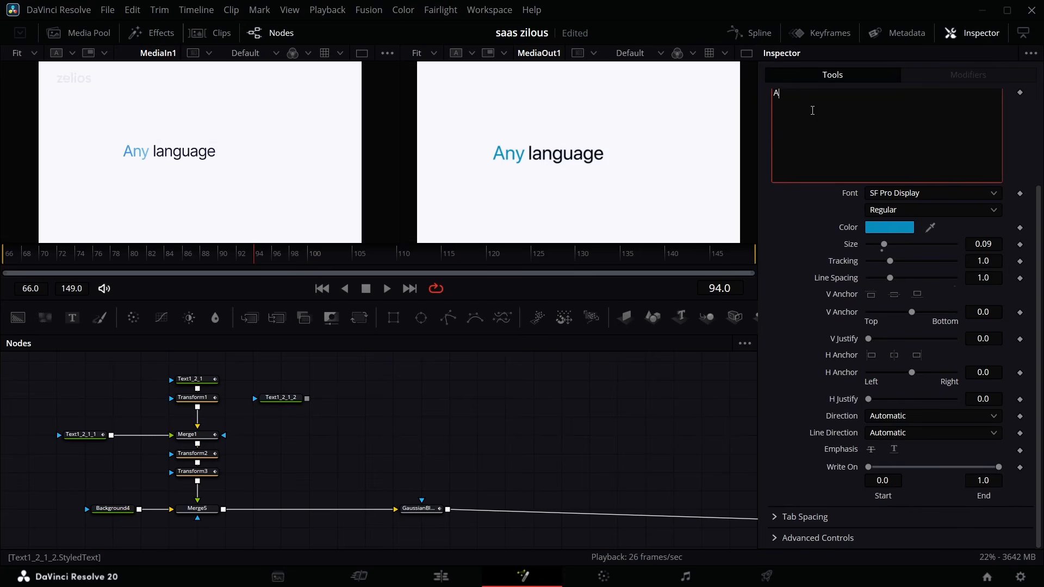
text(Instanly)
scroll(322, 440, up, 1)
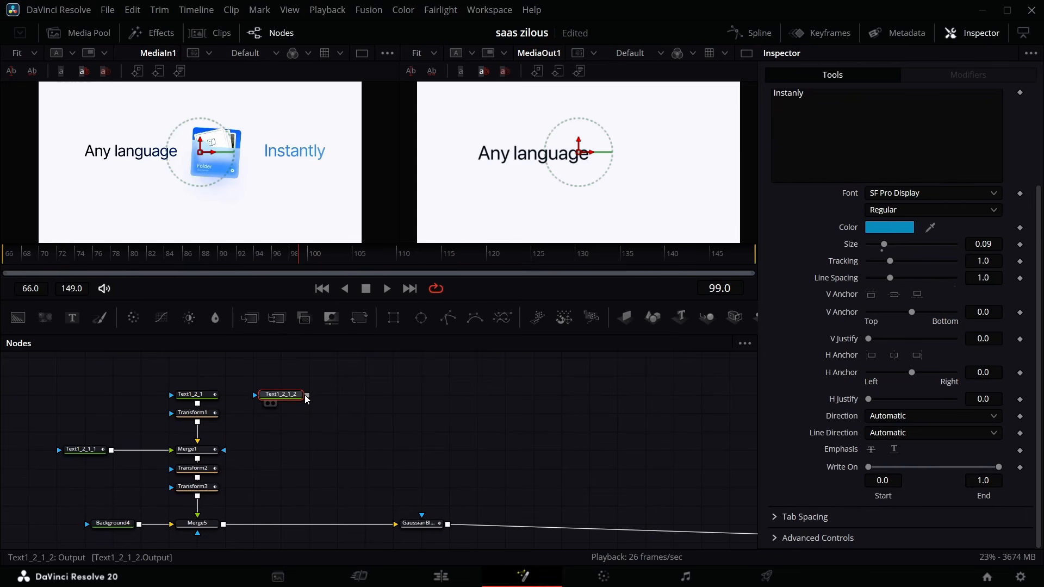
Step: Merge the "Instanly" text in after Merge5 and darken its color slightly to #1a93bf
drag(307, 400, 228, 524)
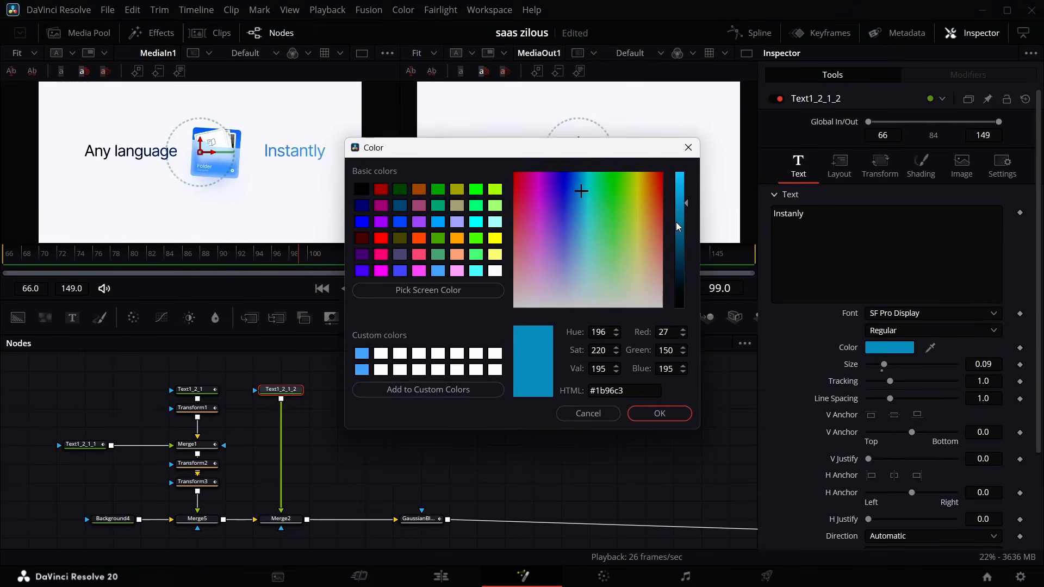
drag(677, 197, 677, 207)
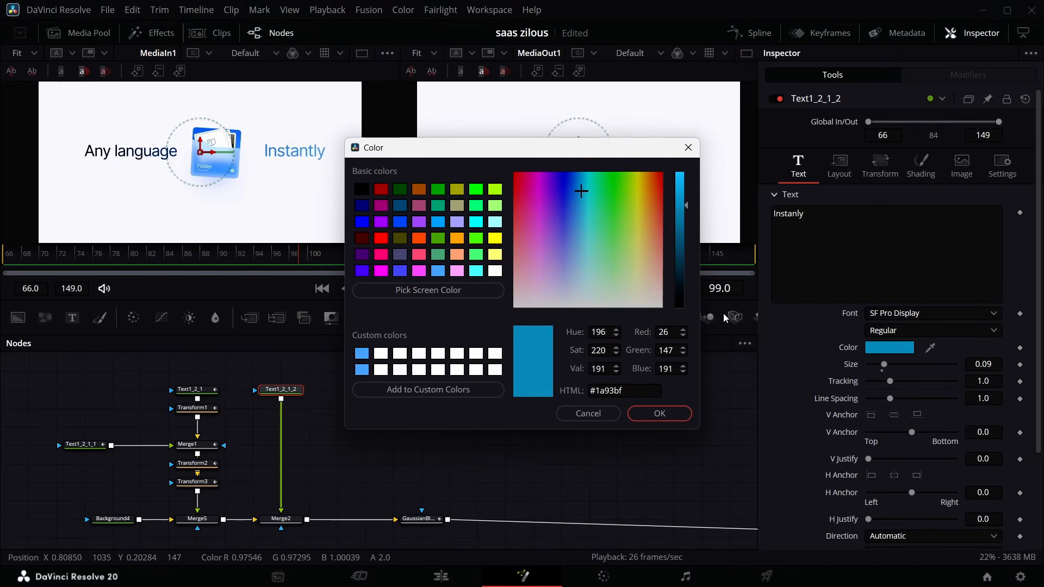
click(659, 413)
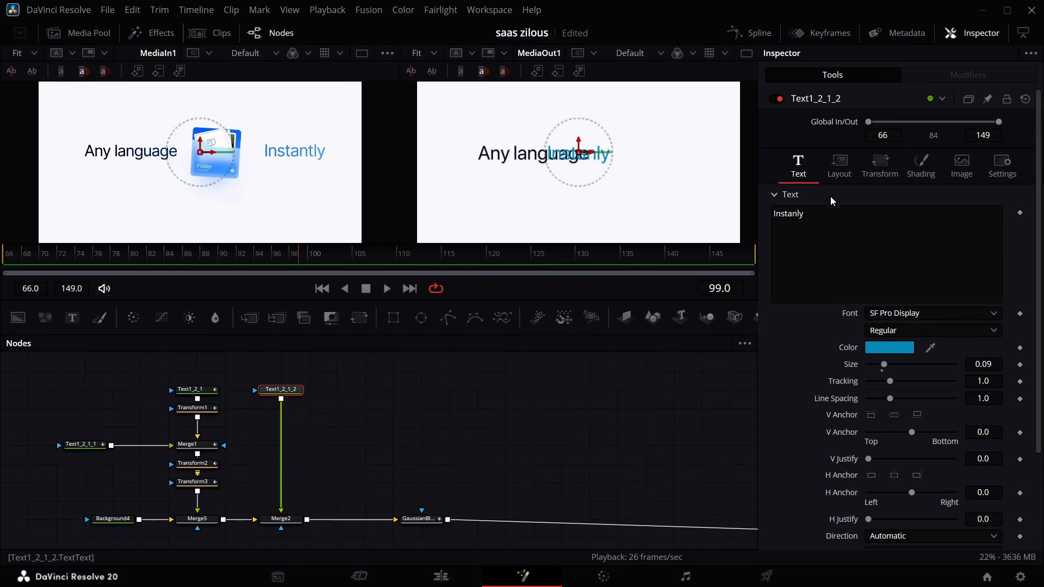
Step: Move the "Instanly" text's layout Center X to 0.805 and go to frame 110
click(839, 163)
drag(890, 229, 956, 229)
click(396, 258)
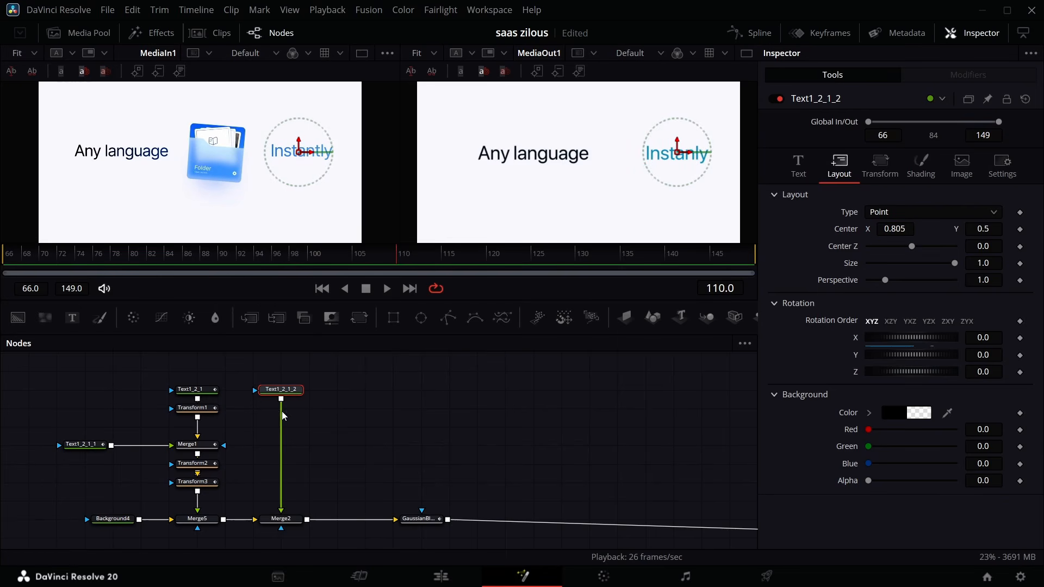
Step: Add a Transform after the "Instanly" text and keyframe its Center X at 0.41 on frame 94 and 0.5 on frame 110
click(365, 323)
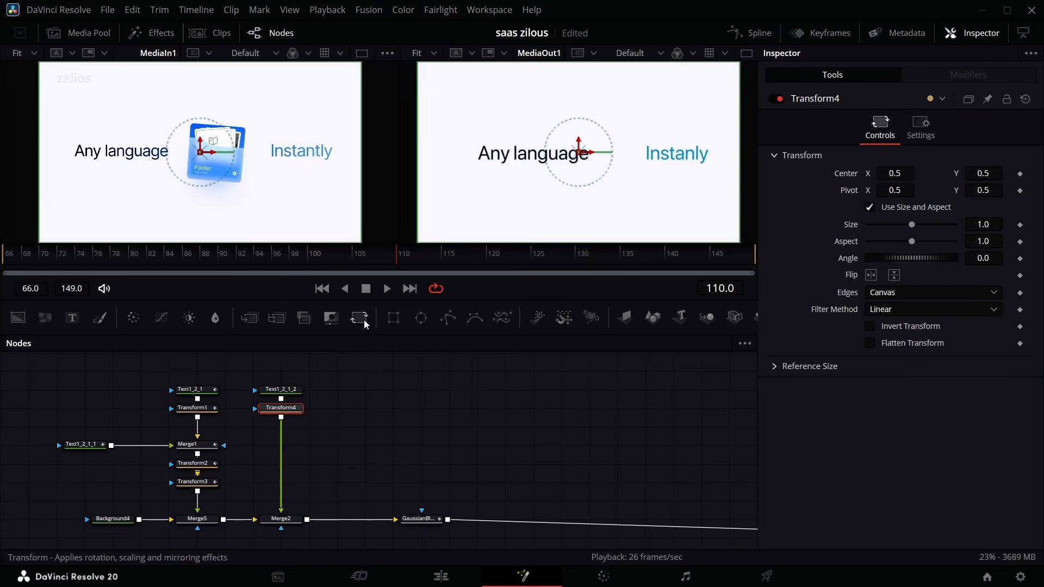
click(1021, 174)
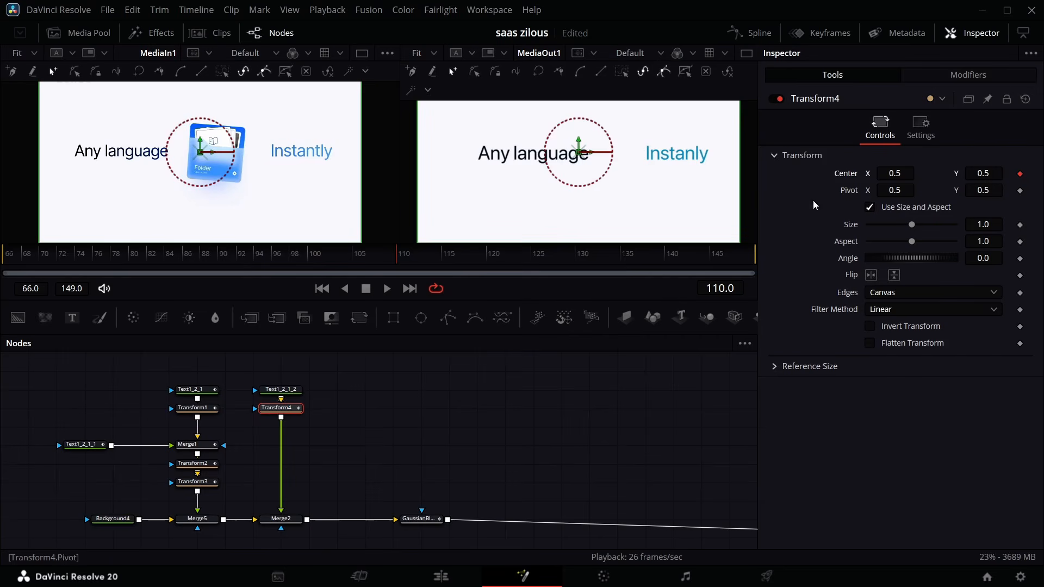
drag(390, 255, 259, 253)
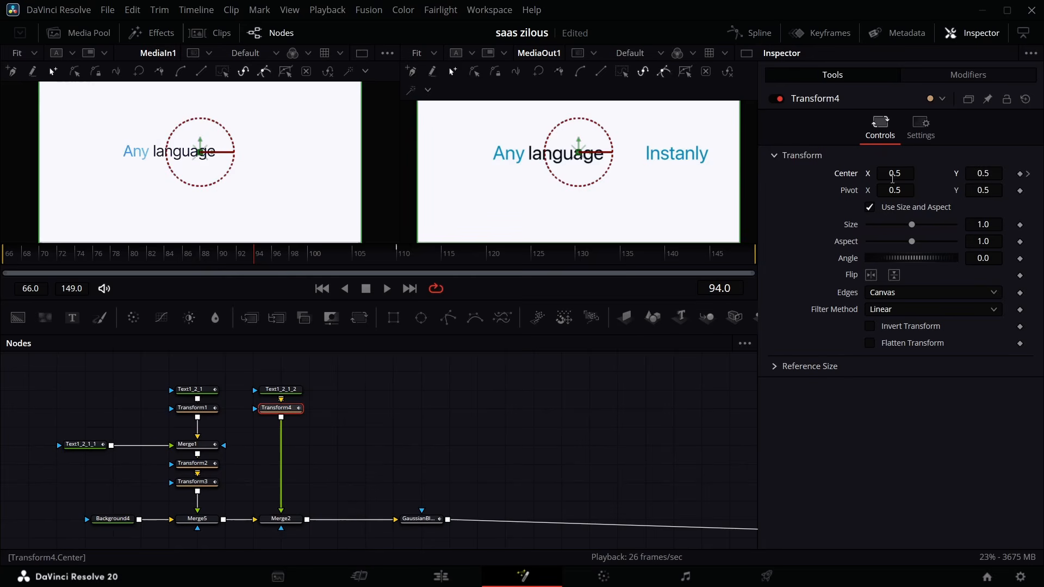
drag(895, 174, 849, 174)
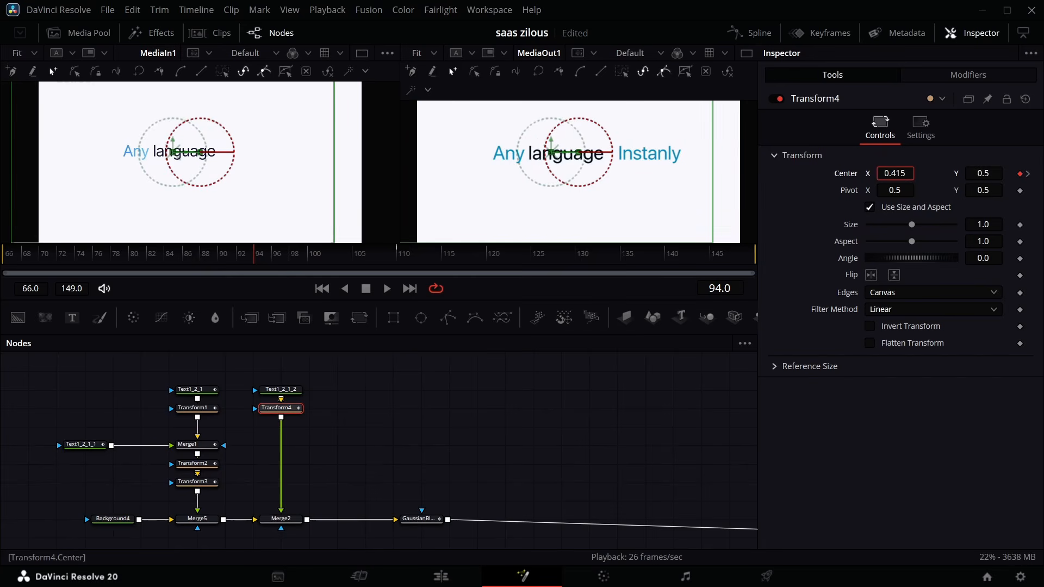
drag(849, 174, 847, 174)
Step: Reshape Transform4's Center displacement curve so the motion starts fast and eases smoothly into frame 110
click(751, 33)
click(695, 344)
key(ctrl+a)
key(f)
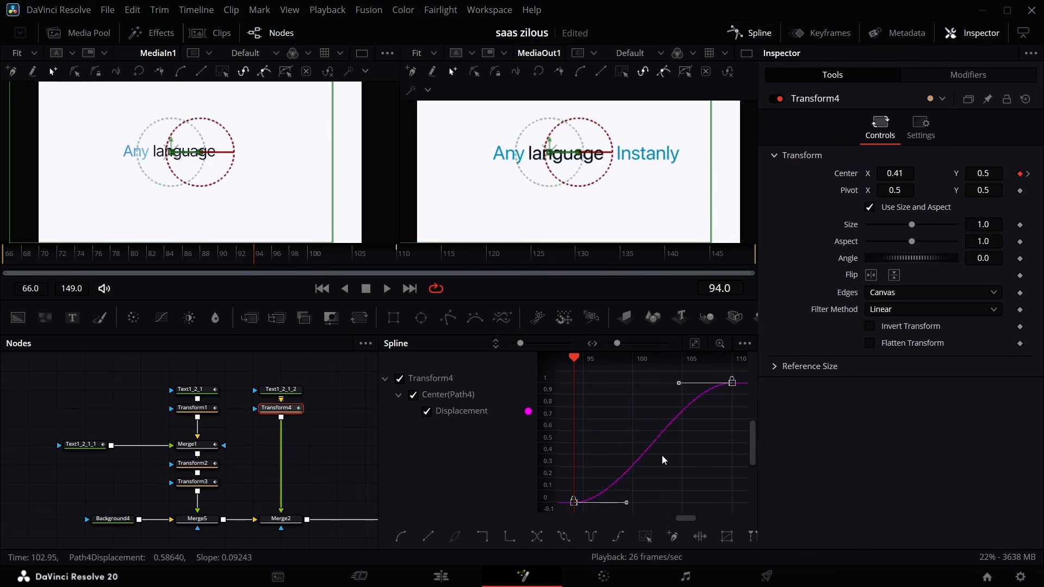
drag(627, 503, 594, 445)
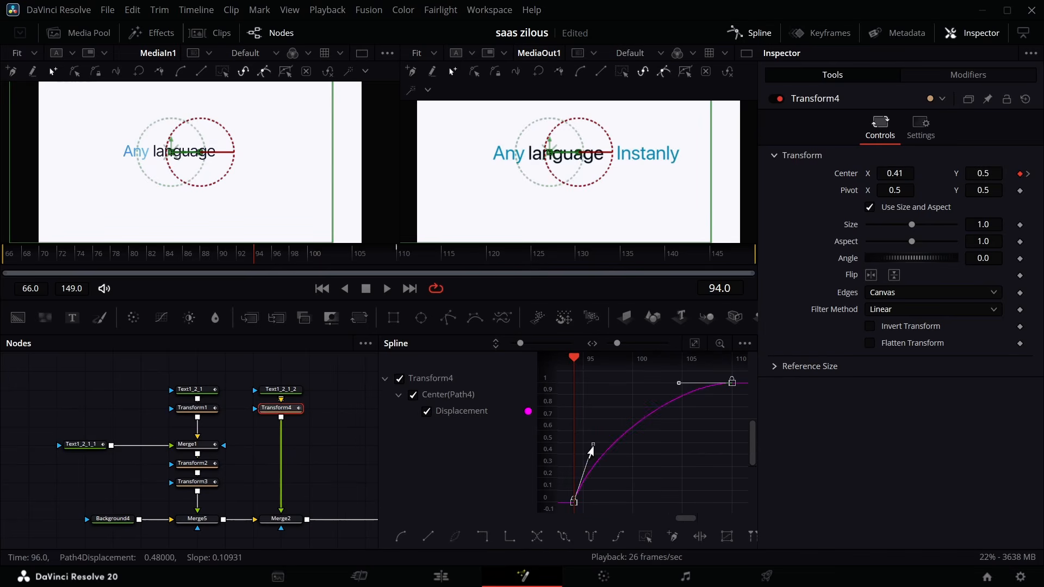
click(763, 35)
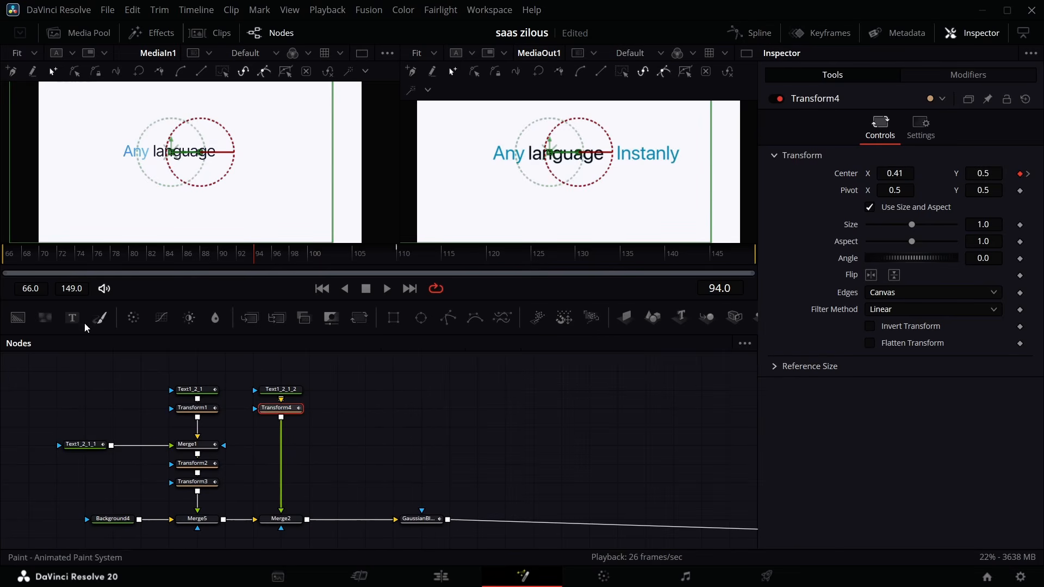
Step: Add a Transform after Transform3 and keyframe its Center X at 0.5 on frame 95 and 0.389 on frame 110
click(197, 483)
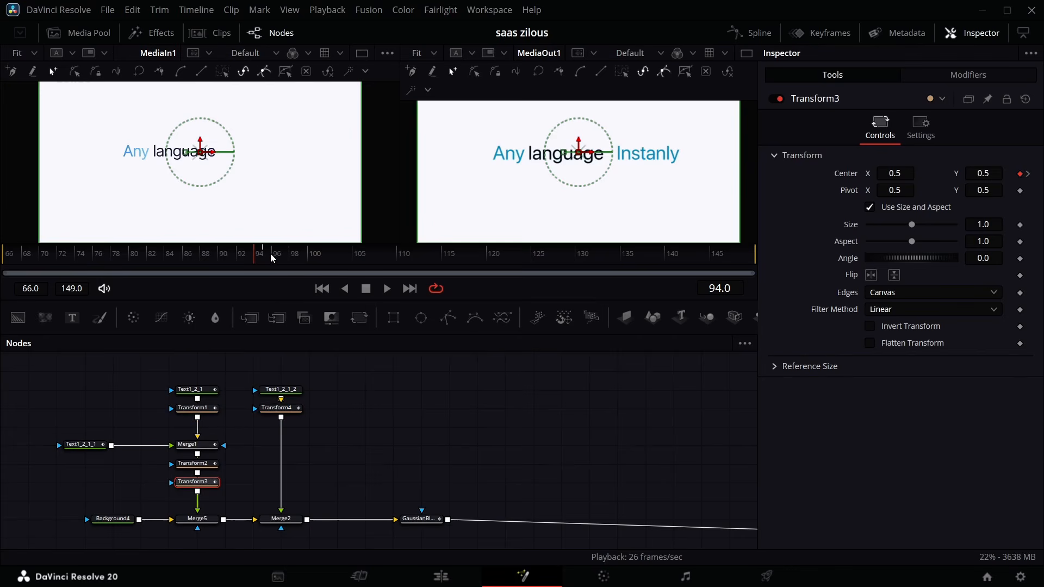
drag(254, 254, 372, 285)
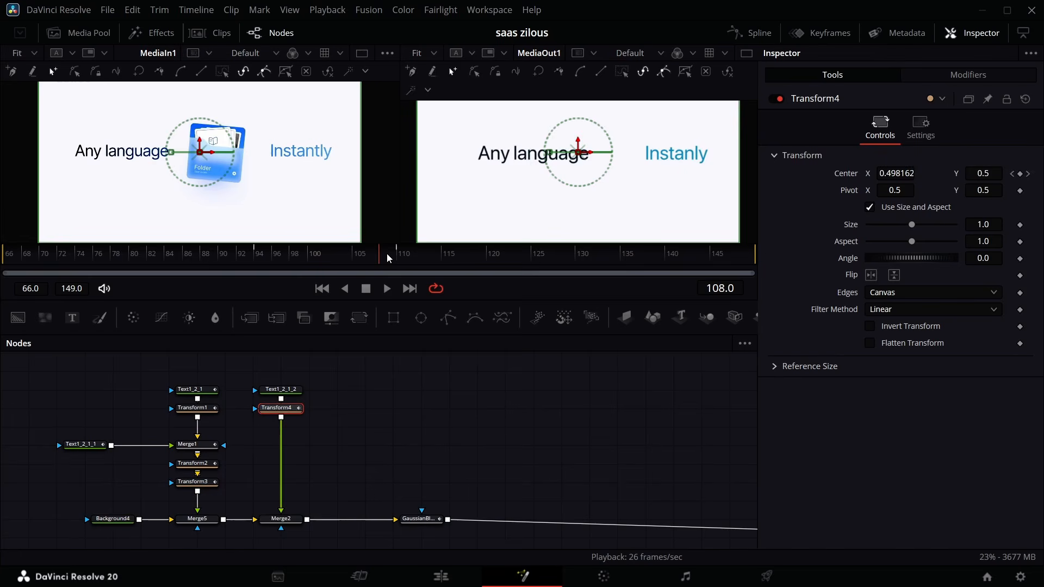
drag(387, 254, 403, 261)
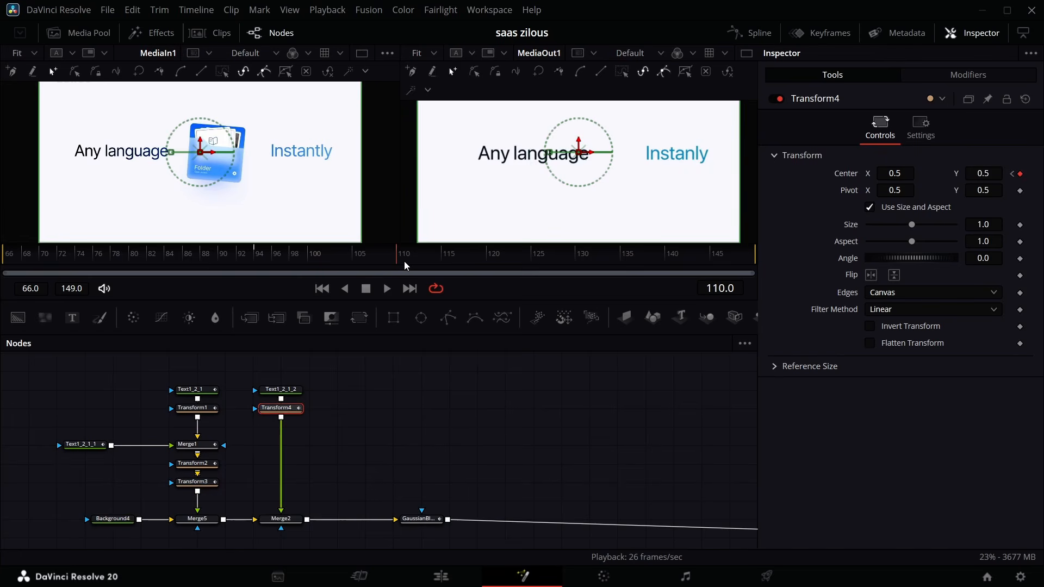
click(193, 482)
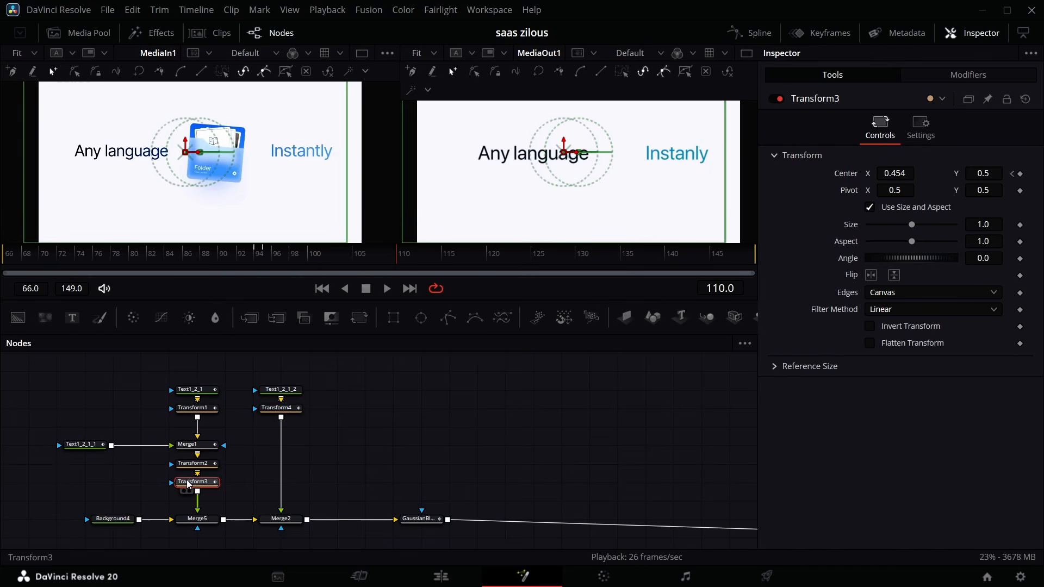
click(263, 253)
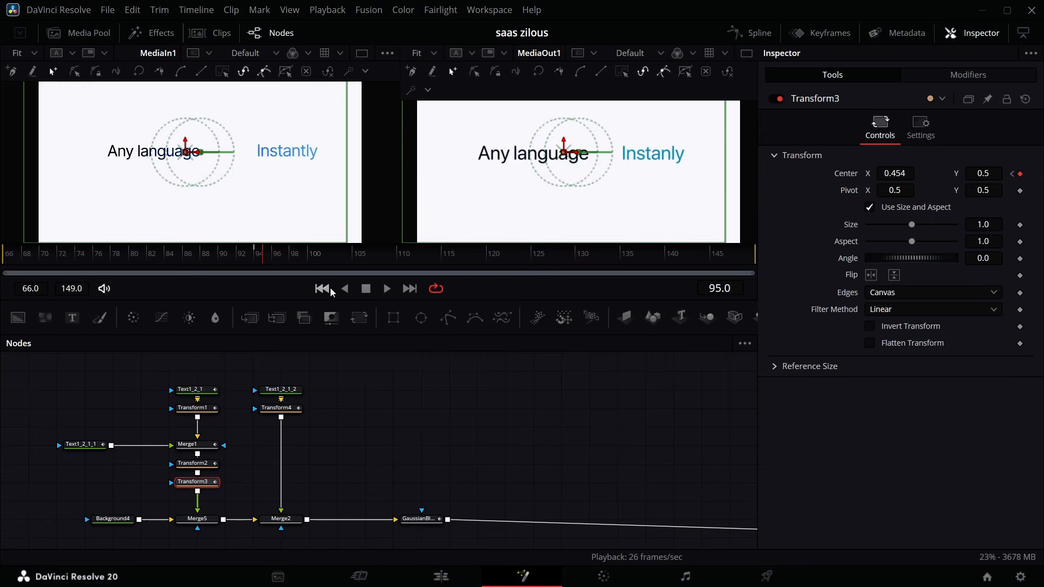
click(359, 318)
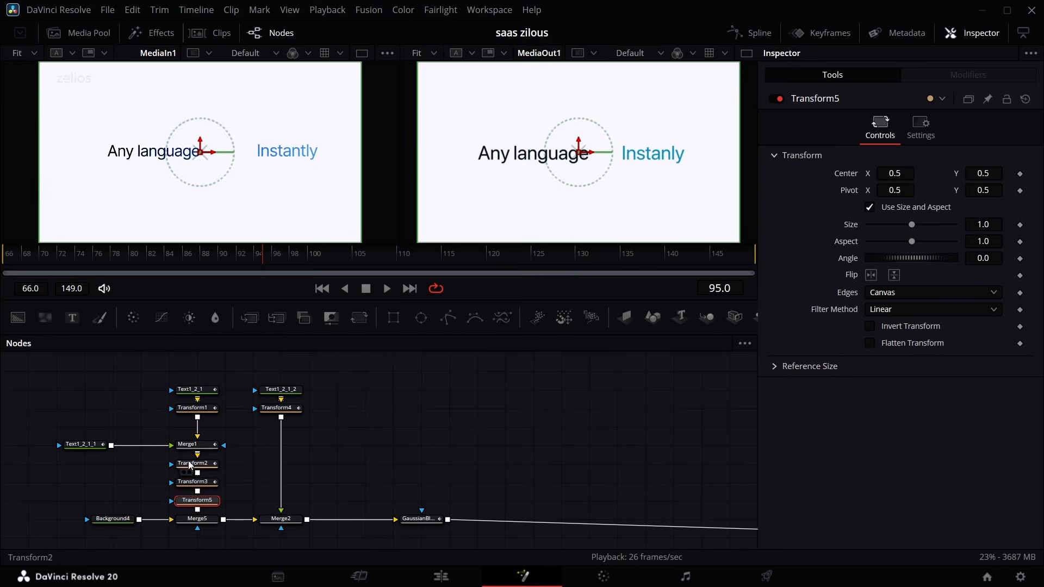
click(1021, 175)
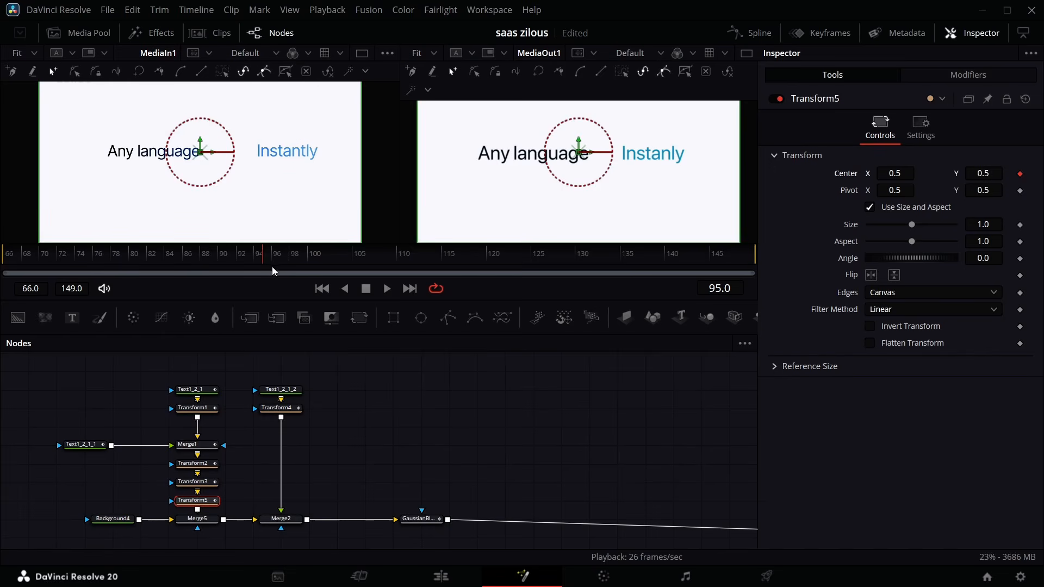
click(291, 260)
drag(291, 260, 397, 273)
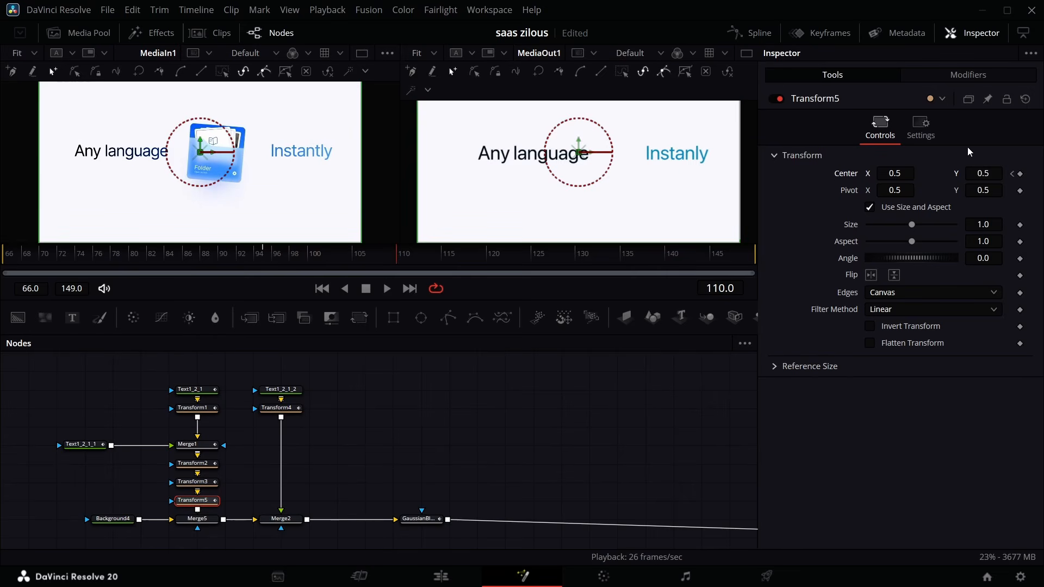
drag(906, 171, 847, 173)
Step: Remove the stray Rectangle mask, reshape Transform5's Center displacement curve for a fast start and soft stop, and preview the motion
drag(393, 318, 397, 400)
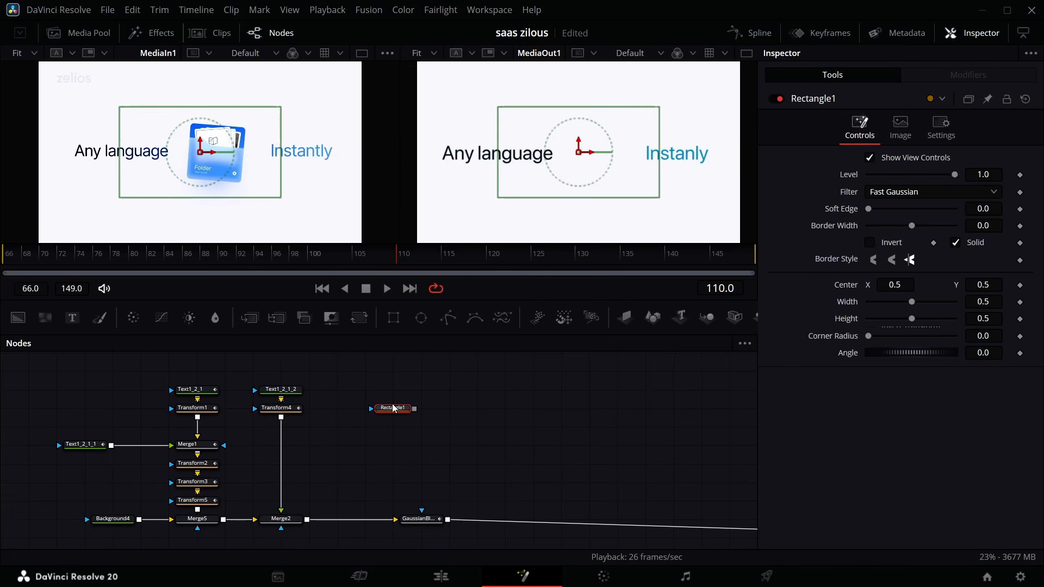
key(Delete)
click(213, 504)
click(750, 33)
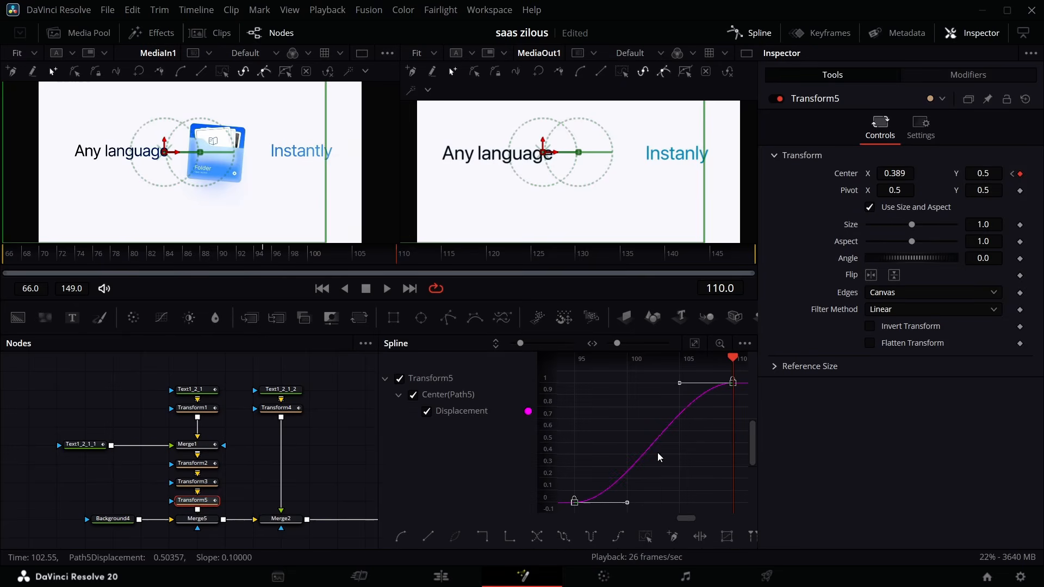
drag(627, 503, 606, 430)
click(750, 33)
key(space)
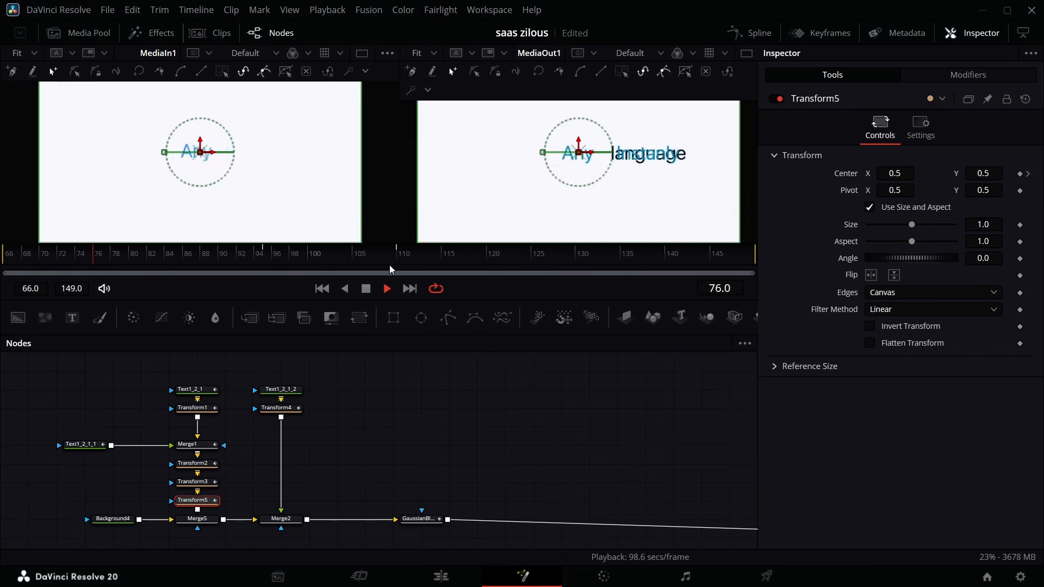
key(space)
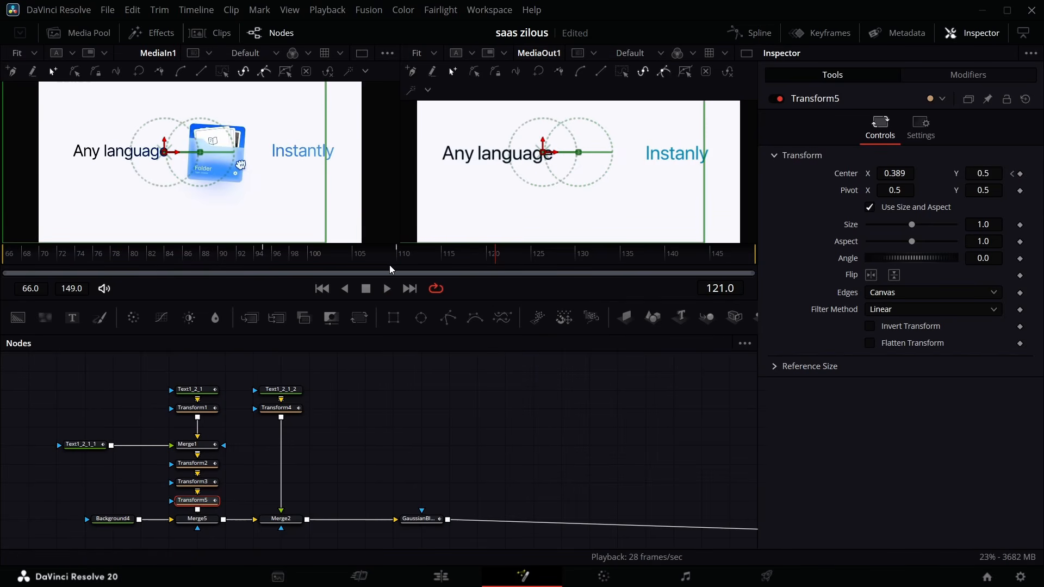
Step: Set the Blend keyframe of Merge1 at frame 78 to 0.0 so "language" is hidden there
click(182, 446)
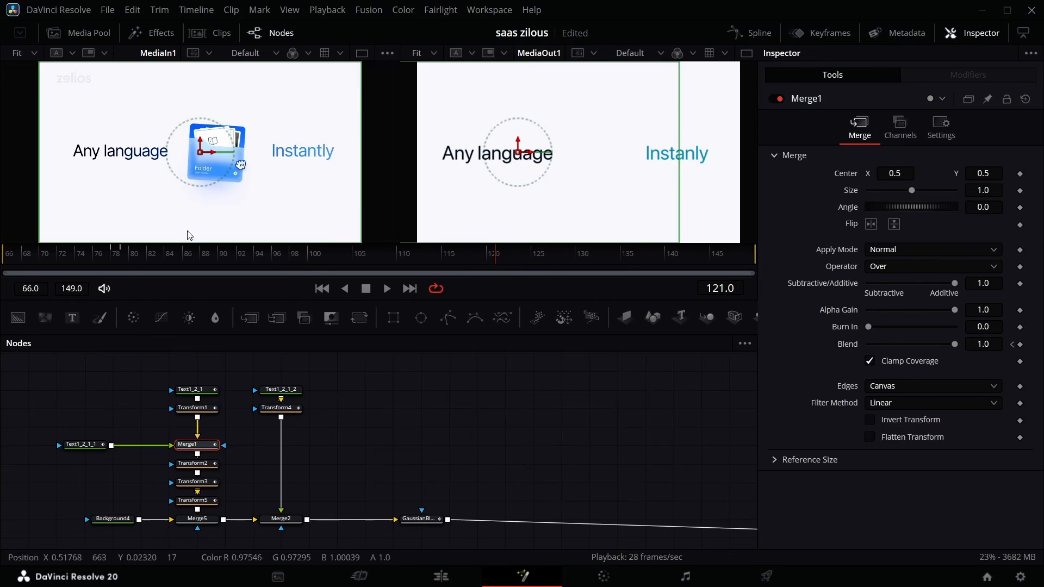
click(110, 256)
click(109, 256)
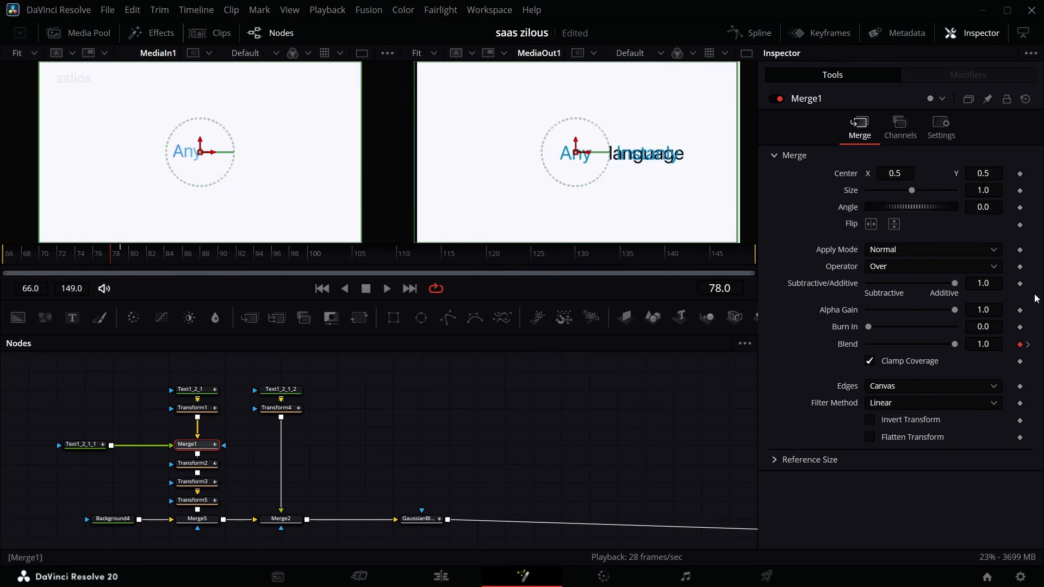
drag(955, 346, 868, 346)
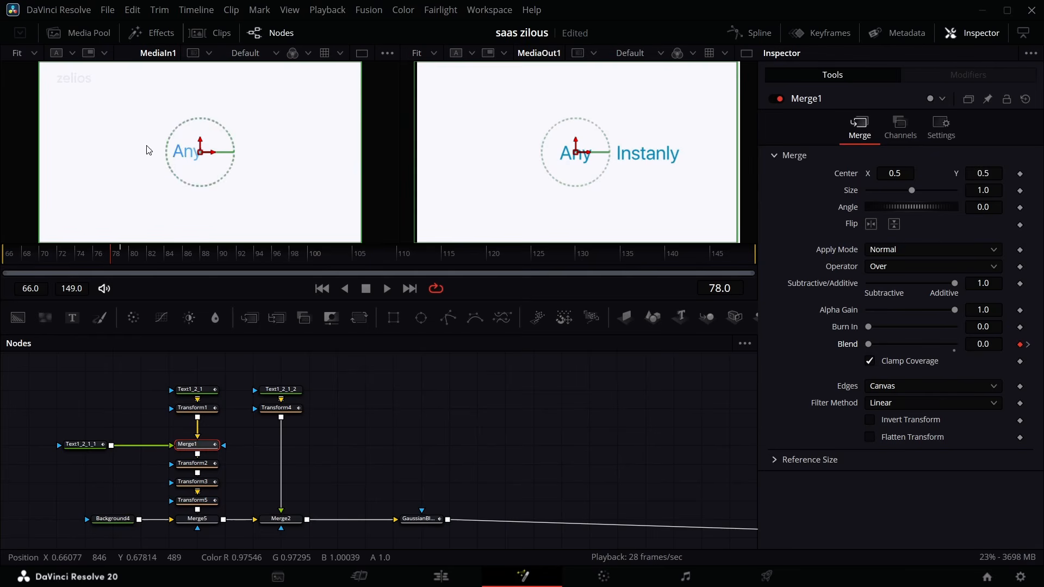
click(120, 260)
Step: Keyframe Merge2's Blend at 0.0 on frame 94 and 1.0 on frame 95, and play back the "Instanly" reveal
click(276, 259)
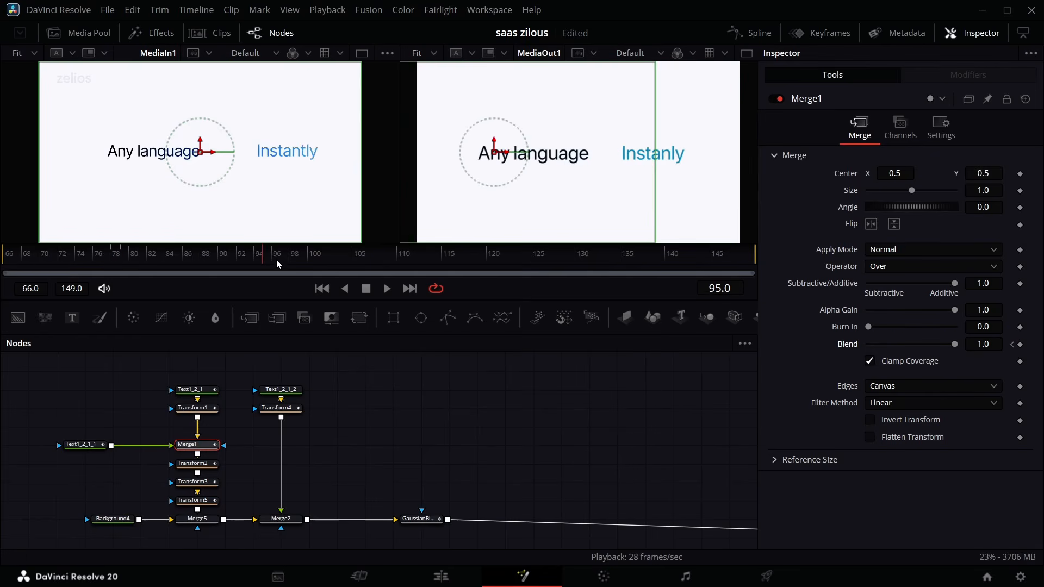
key(Left)
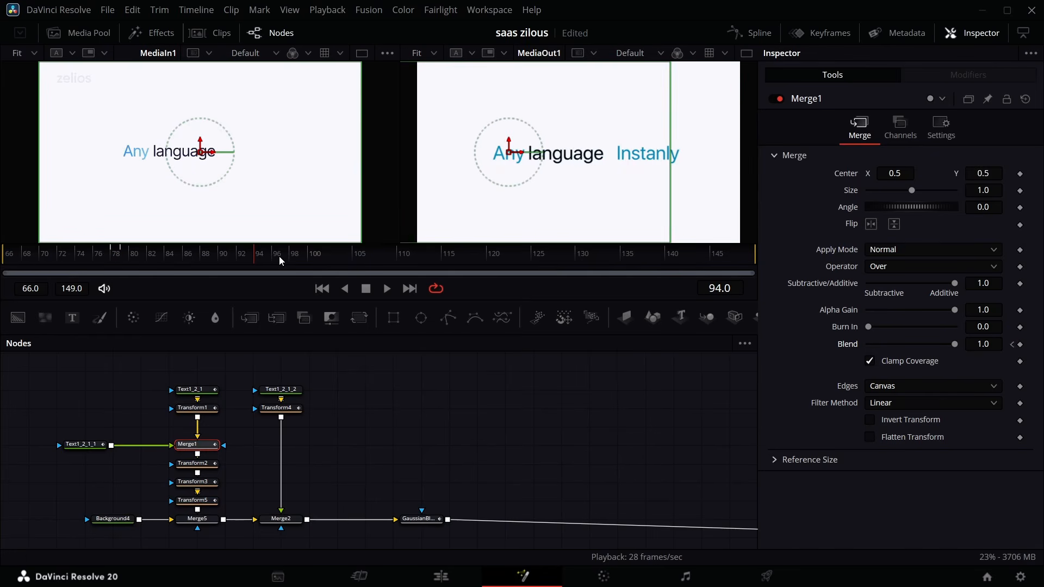
click(295, 518)
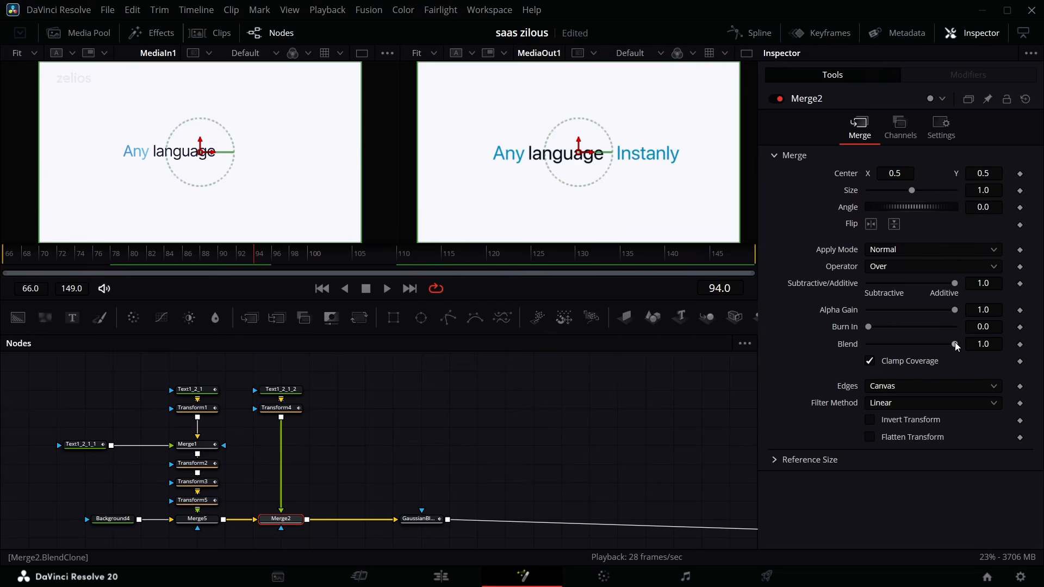
drag(996, 347, 717, 342)
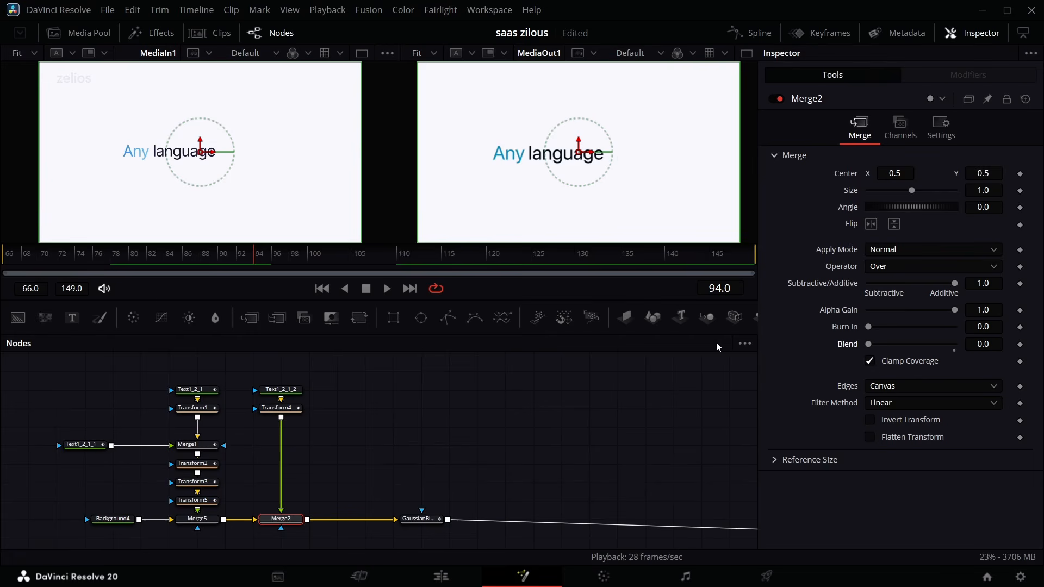
click(1020, 345)
key(Right)
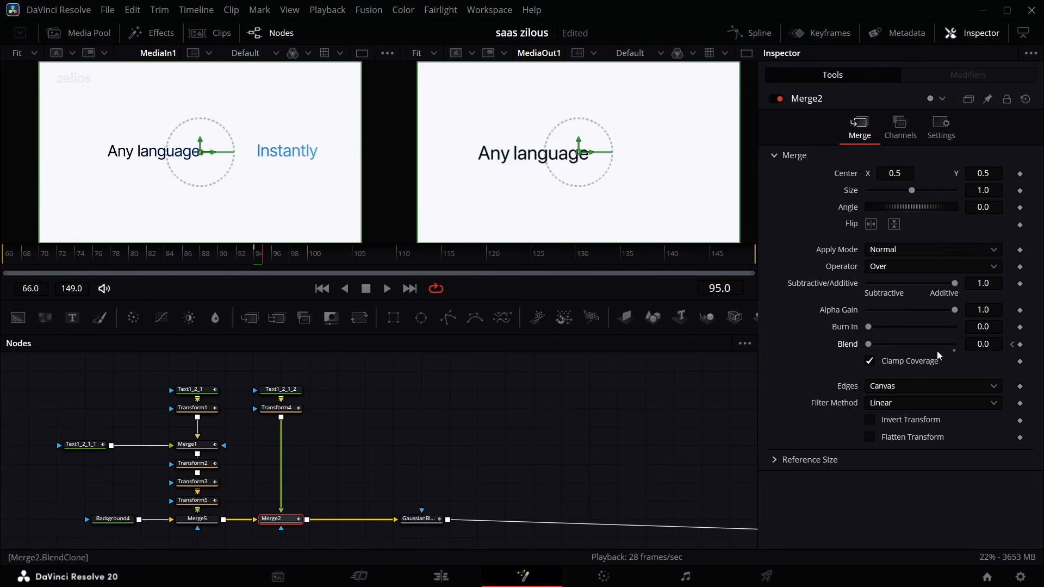
drag(868, 344, 957, 345)
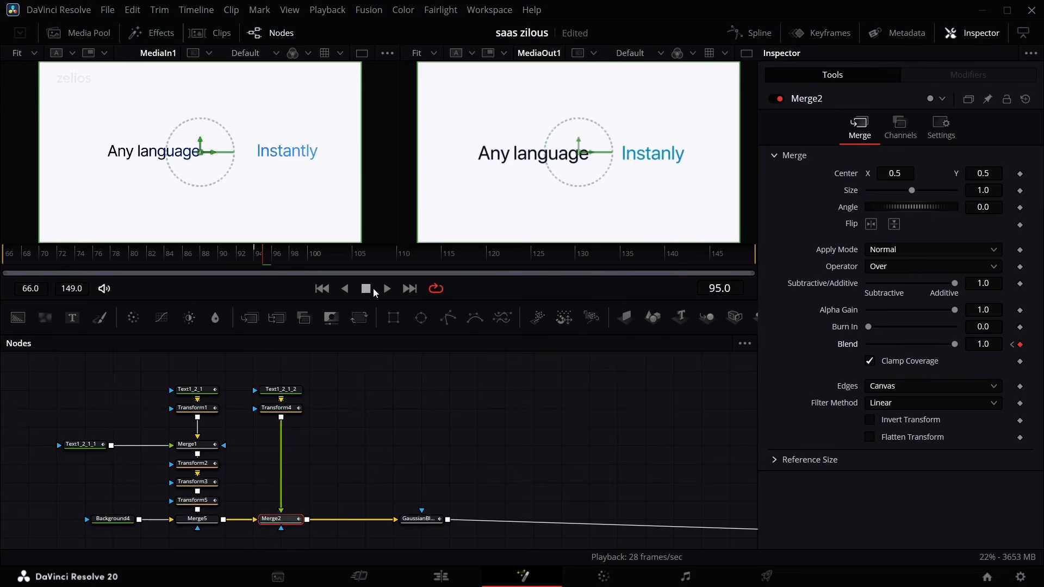
key(space)
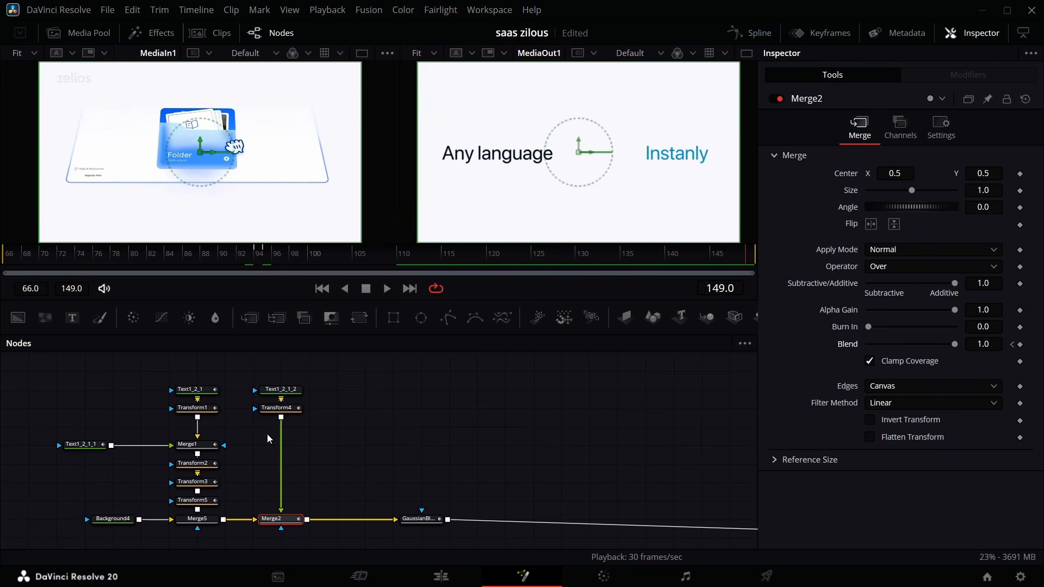
Step: Shift the "Any language" text, transform and merge nodes upward to leave space above Merge5
drag(240, 499, 46, 380)
drag(208, 484, 204, 426)
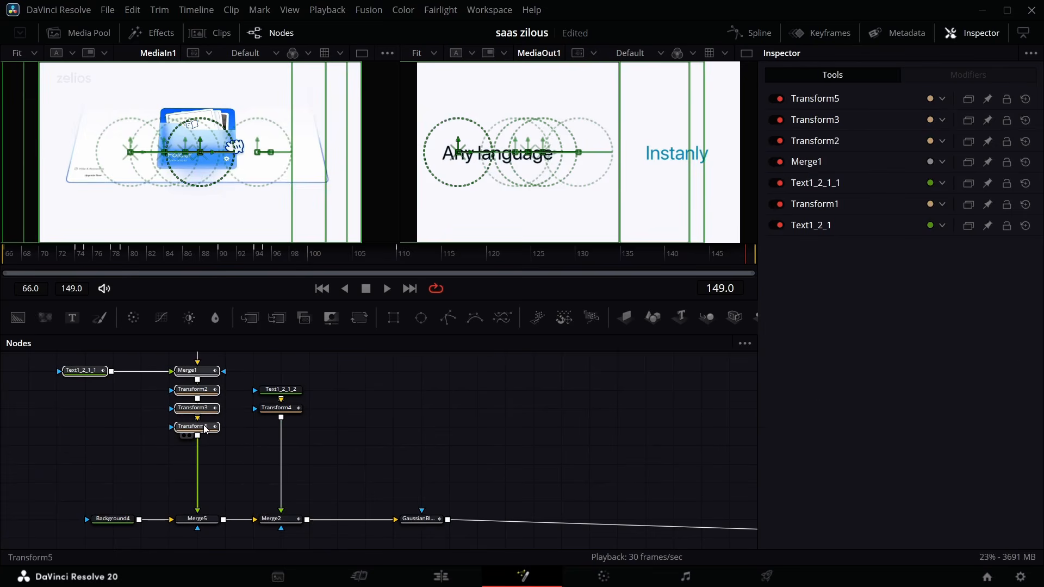
drag(322, 374, 245, 427)
Step: Keyframe the Center of both Merge5 and Merge2 at 0.5, 0.5 on frame 125, and go to frame 131
click(200, 521)
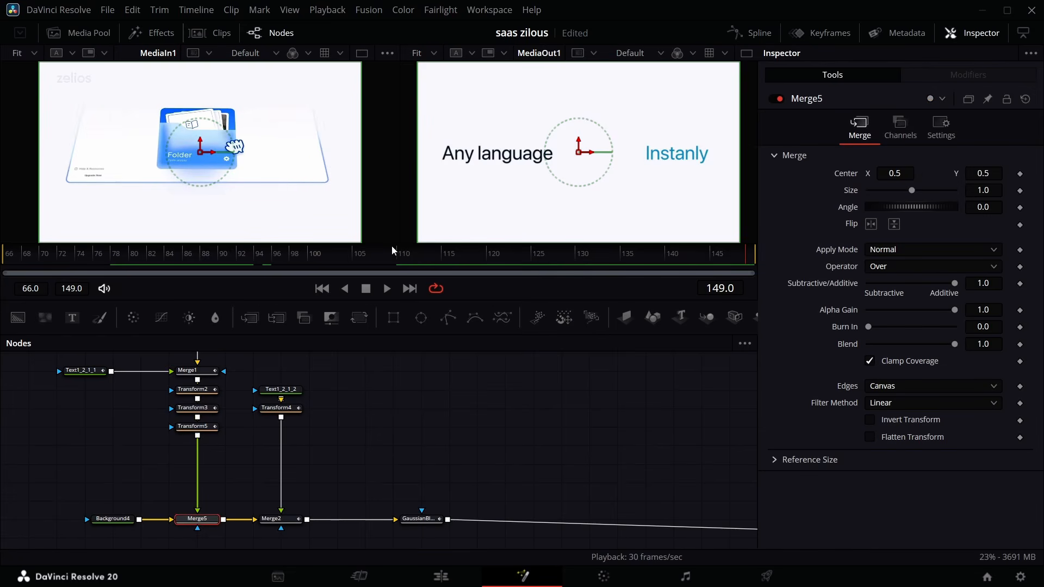
click(531, 253)
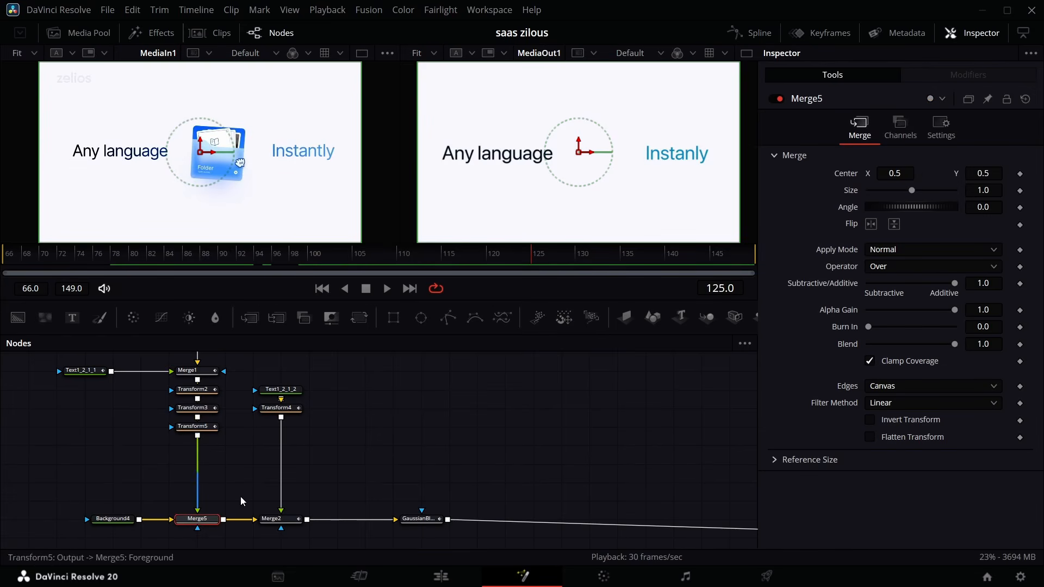
click(1020, 174)
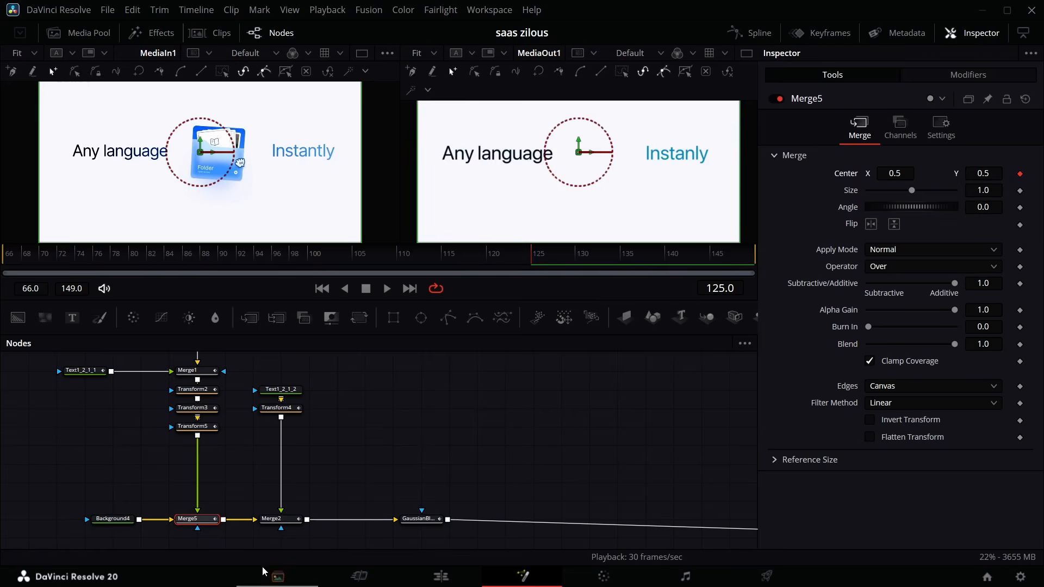
click(280, 519)
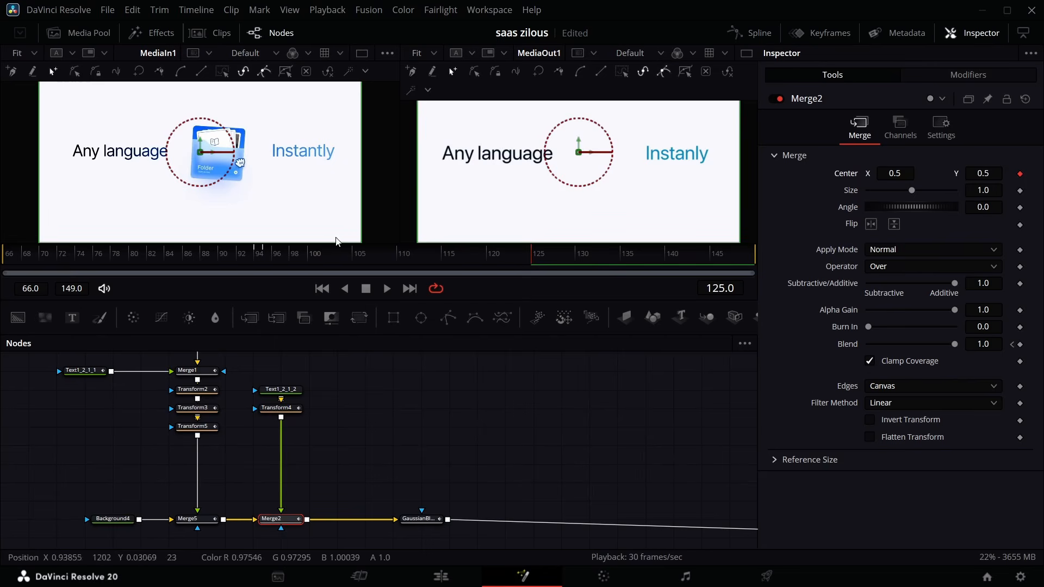
drag(540, 258, 591, 256)
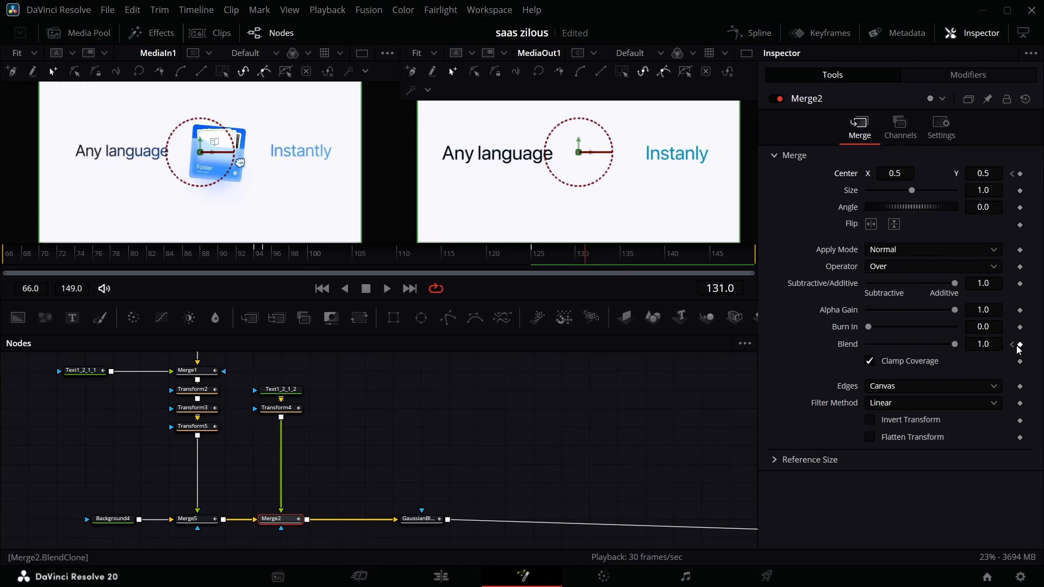
Step: Keyframe Merge5's Blend at 1.0 on frame 131, and go to frame 136
click(191, 519)
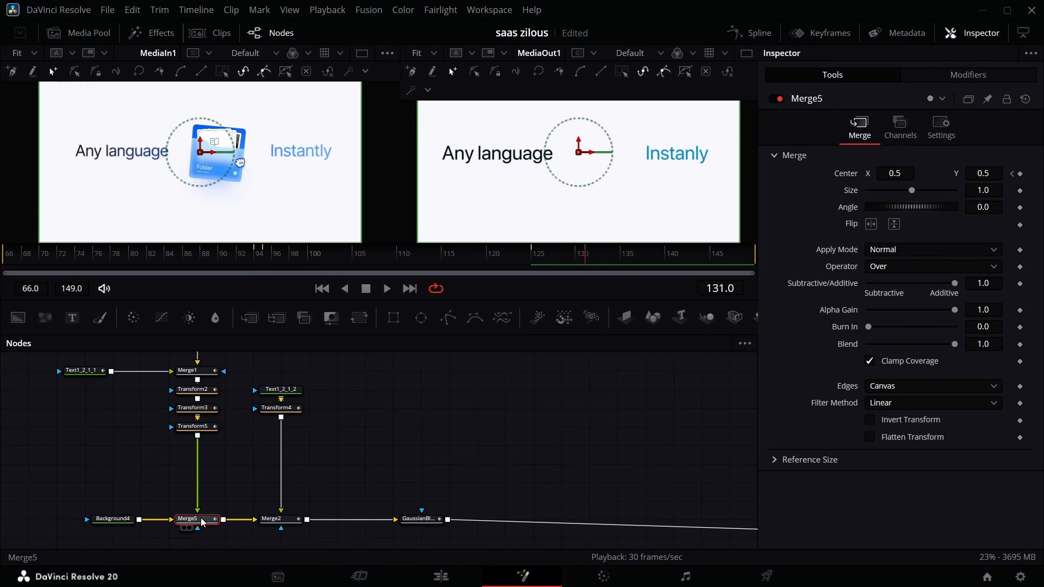
click(1021, 345)
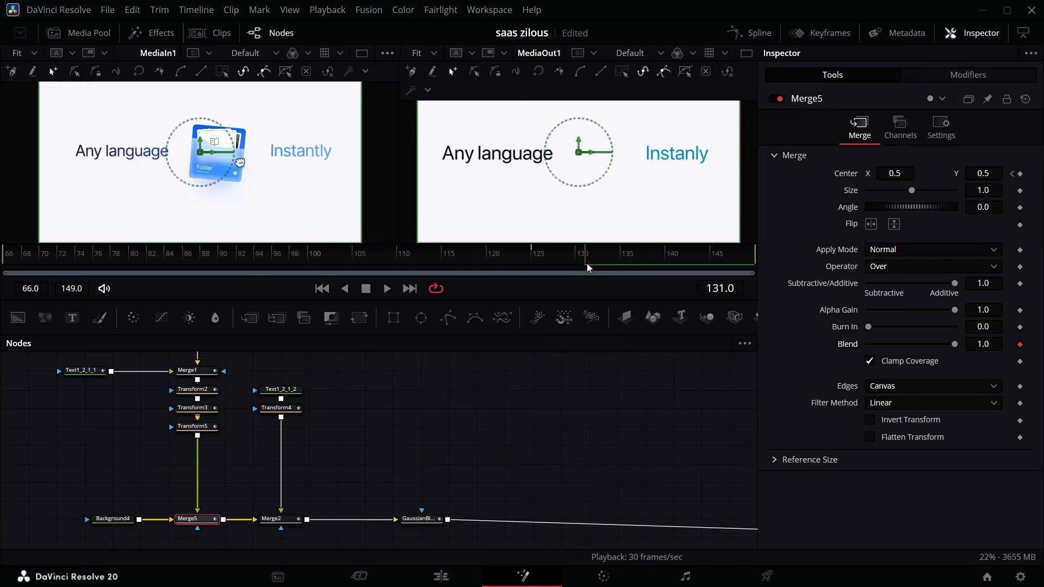
drag(586, 263, 631, 267)
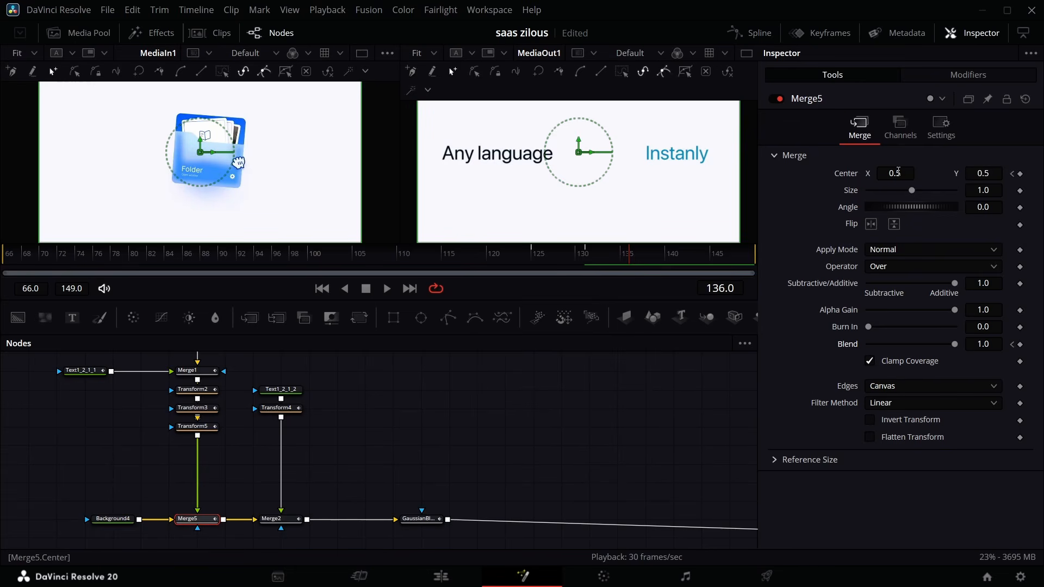
Step: On frame 136, set Center X to 0.573 on Merge5 and 0.412 on Merge2, with Blend at 0.0 on both
drag(895, 174, 847, 173)
click(272, 519)
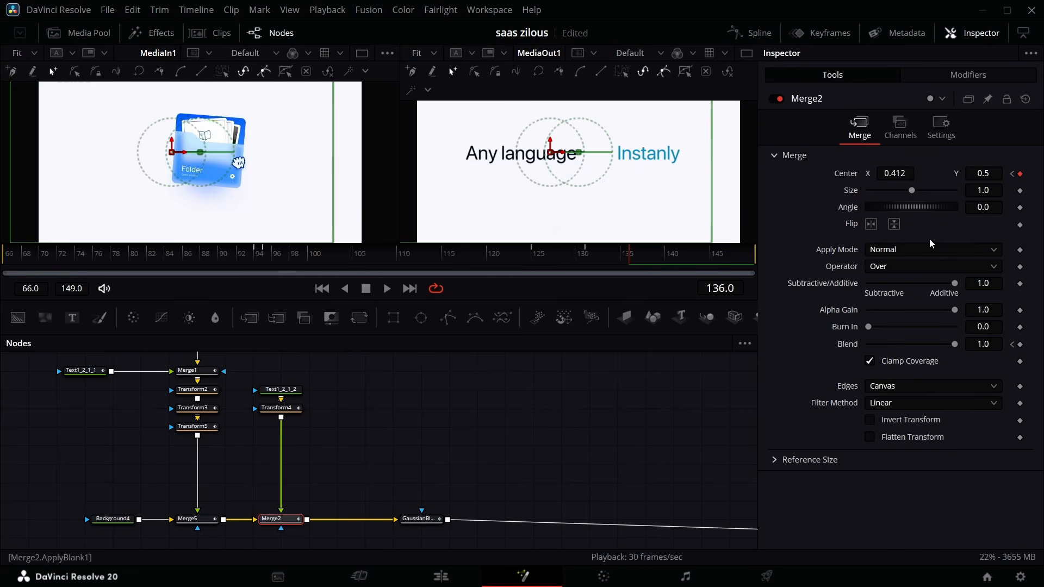
drag(950, 344, 865, 345)
click(201, 518)
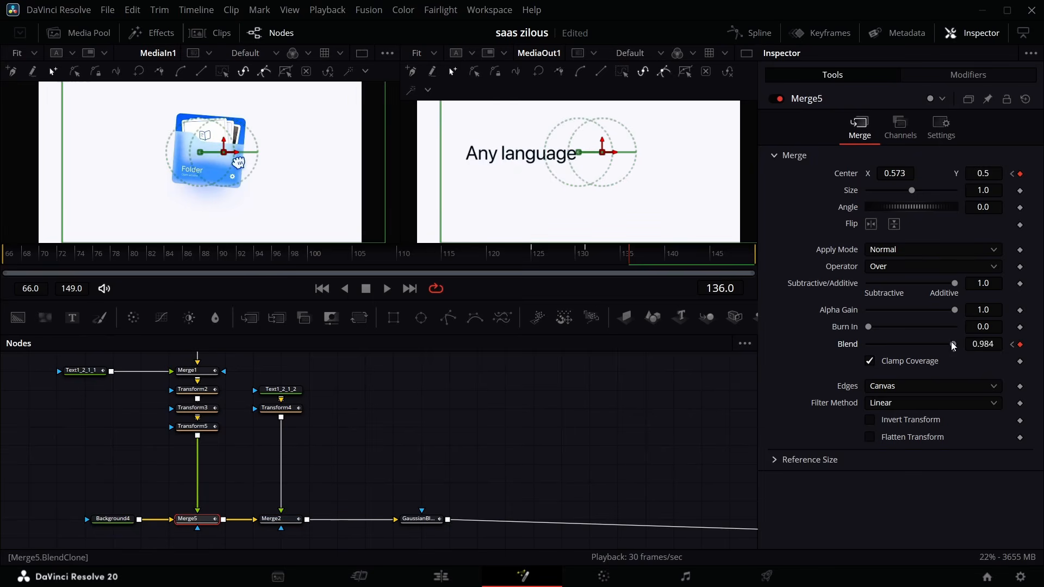
Step: Apply an In Cubic ease to the Center displacement curves of Merge5 and Merge2, leaving their Blend curves out
drag(335, 504, 207, 540)
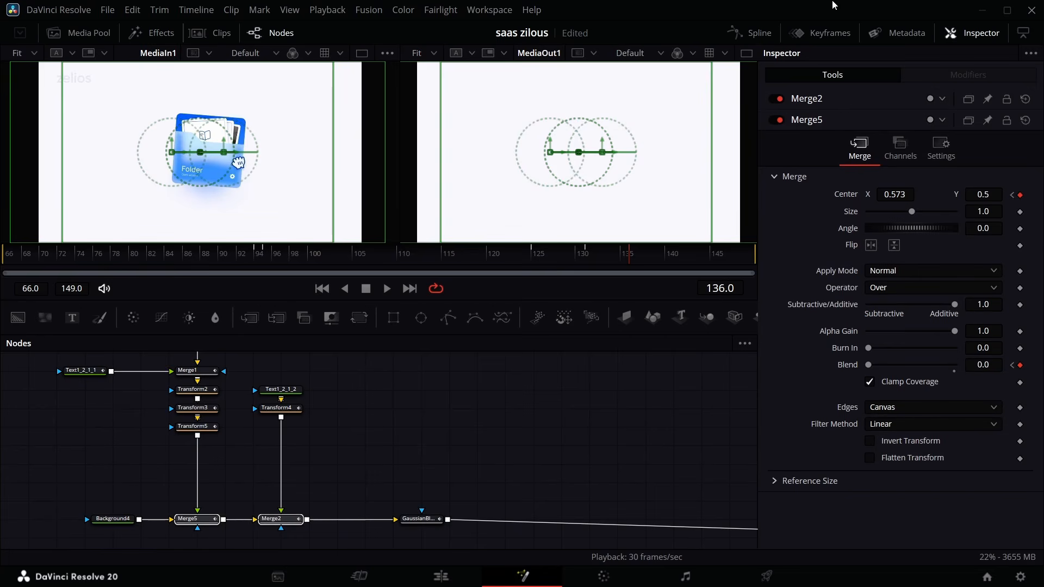
click(749, 36)
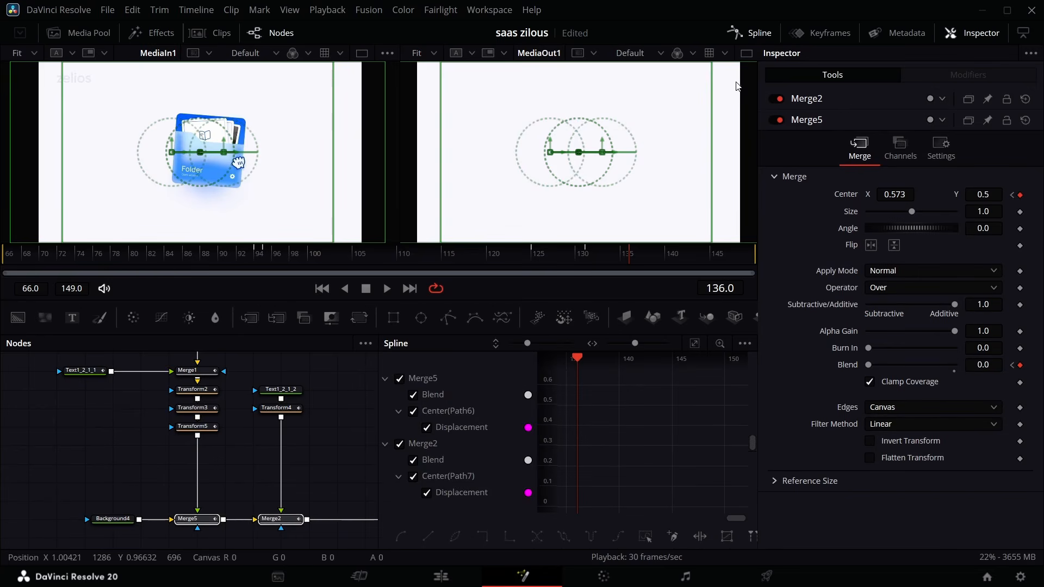
click(414, 395)
click(695, 343)
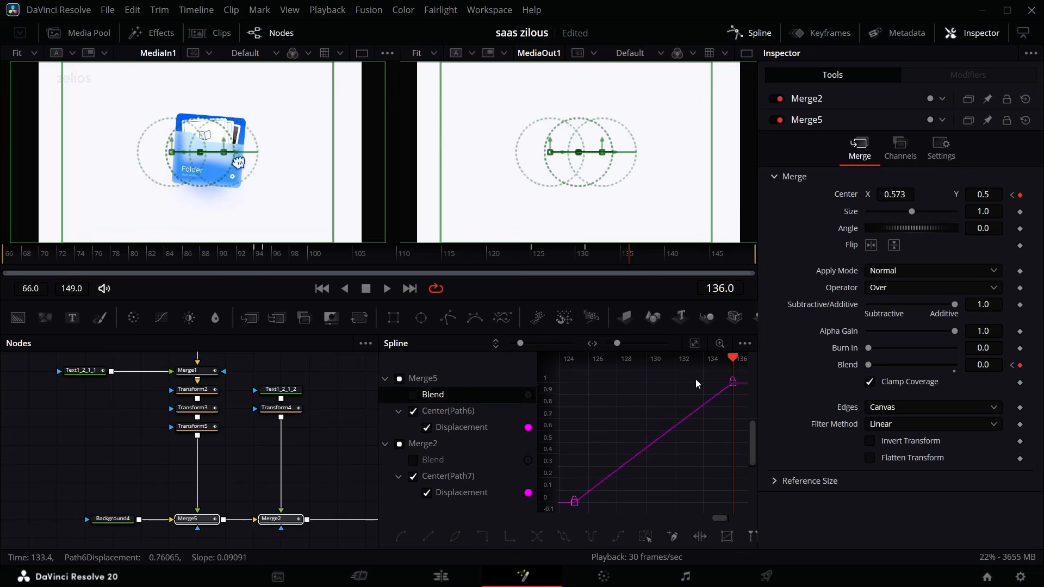
right_click(635, 456)
mouse_move(715, 291)
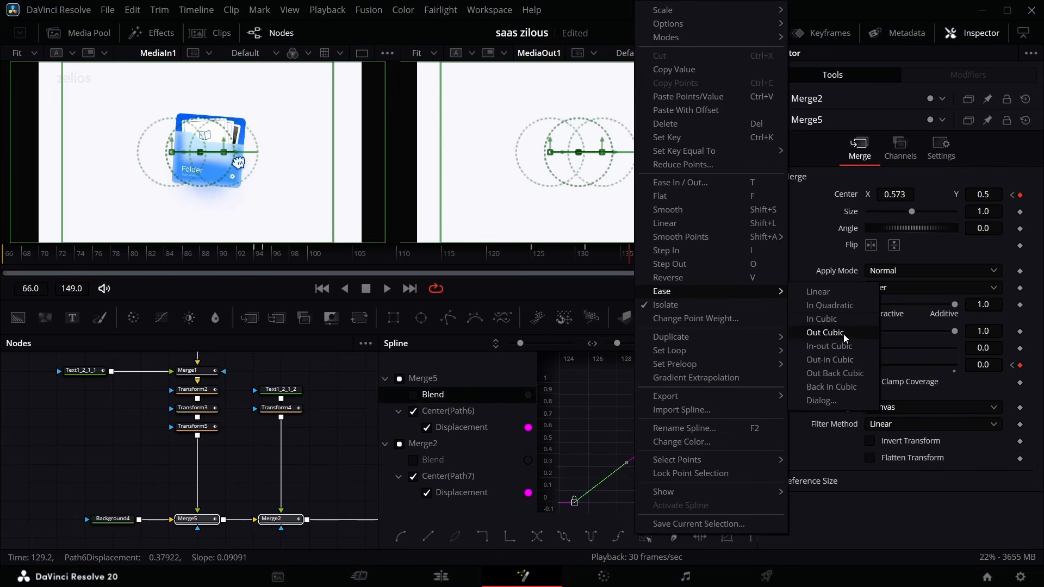
click(826, 319)
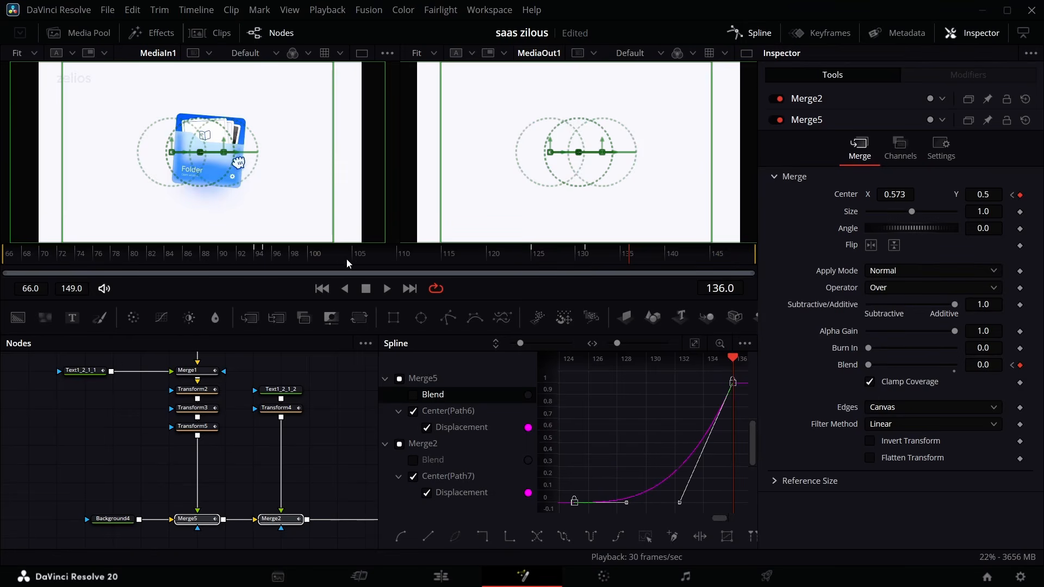
Step: Play back the text animation to review the eased exit, and close the Spline editor
click(256, 256)
key(space)
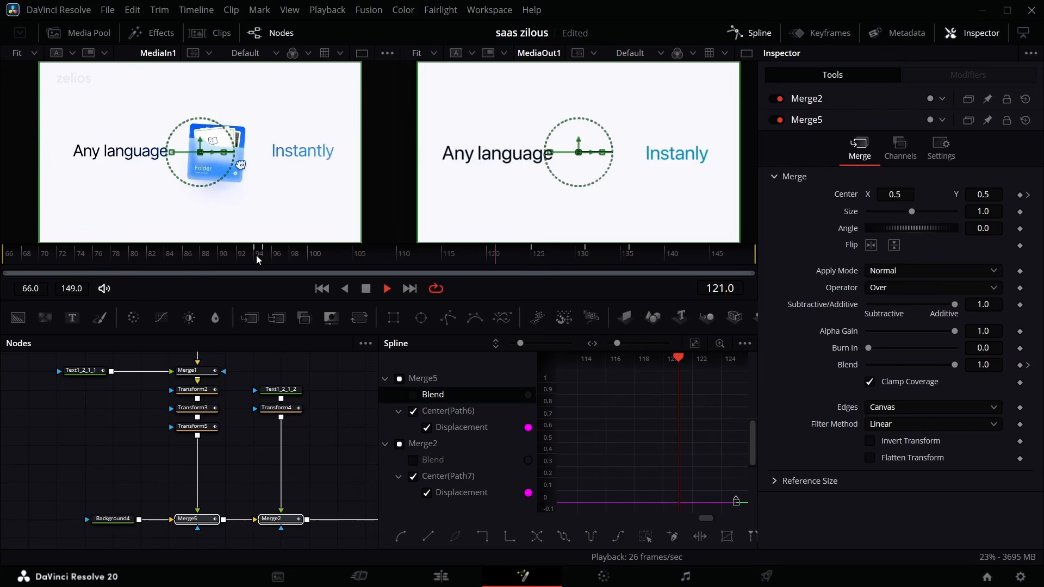
key(space)
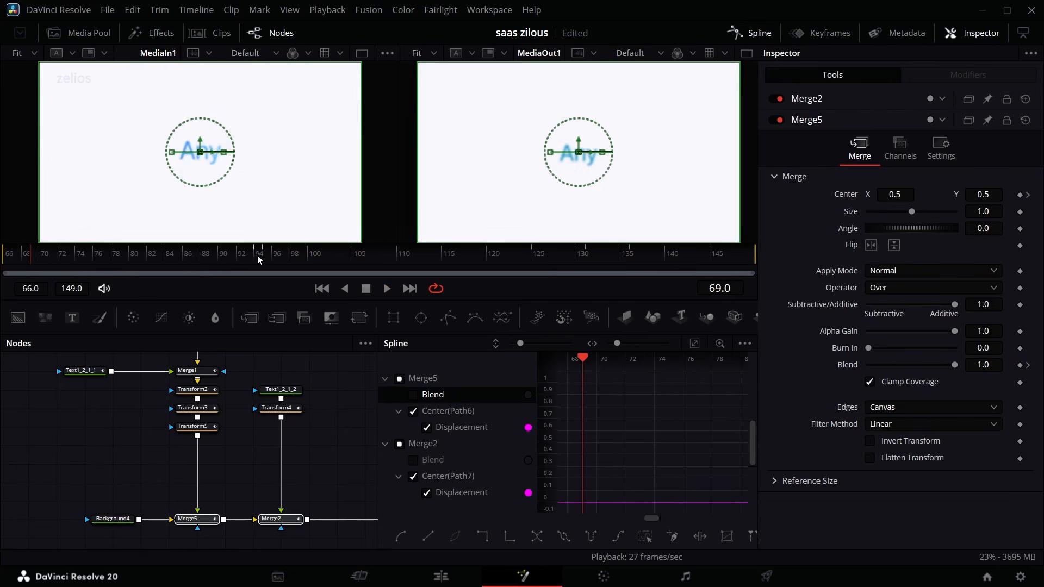
click(764, 28)
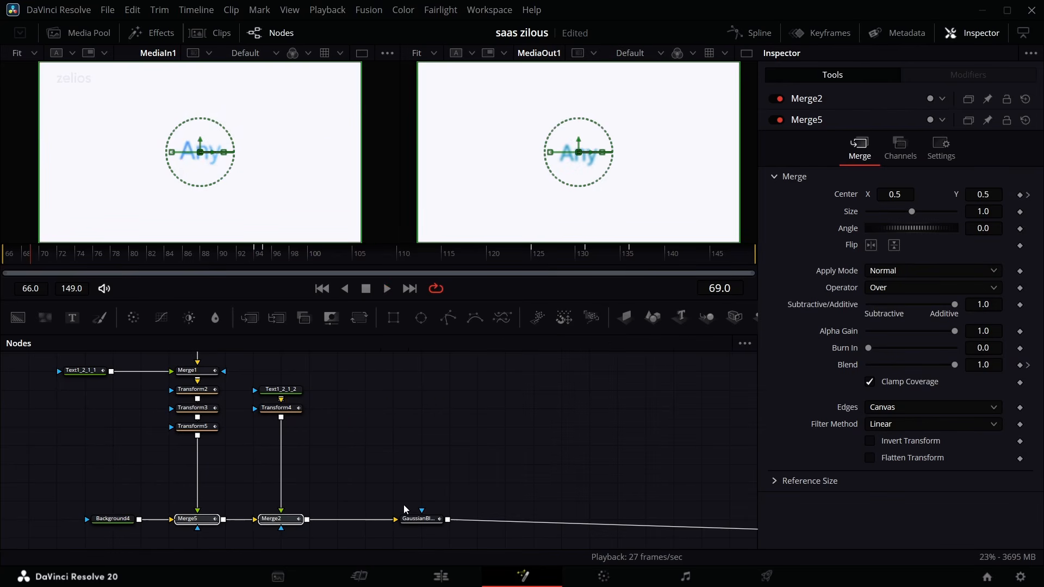
Step: Move GaussianBlur1 directly beside Merge2, and shift the MediaOut1 and MediaIn1 nodes upward
drag(435, 521, 355, 520)
scroll(465, 474, right, 5)
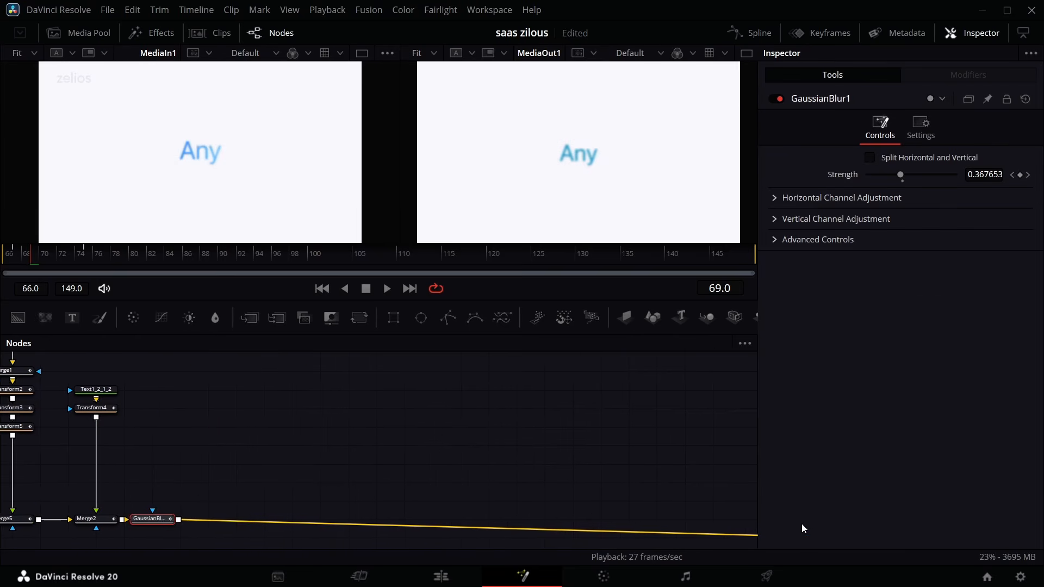
scroll(746, 509, right, 5)
drag(660, 471, 584, 544)
drag(608, 500, 608, 464)
Step: Above the text nodes, add two Background nodes, mask the second with a Rectangle, and merge it over the first for viewing
scroll(495, 468, left, 3)
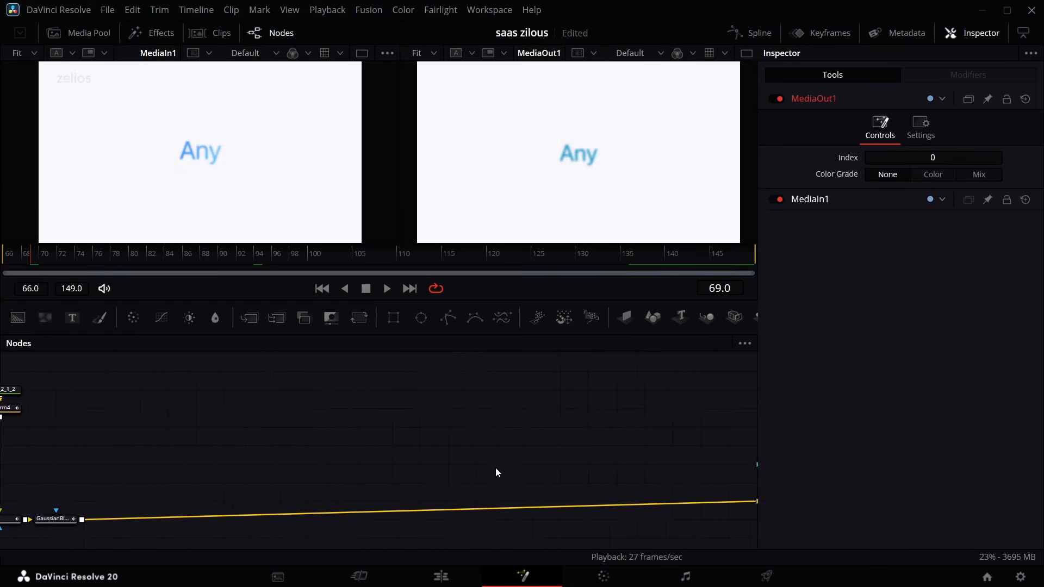
scroll(363, 448, left, 4)
scroll(361, 453, up, 5)
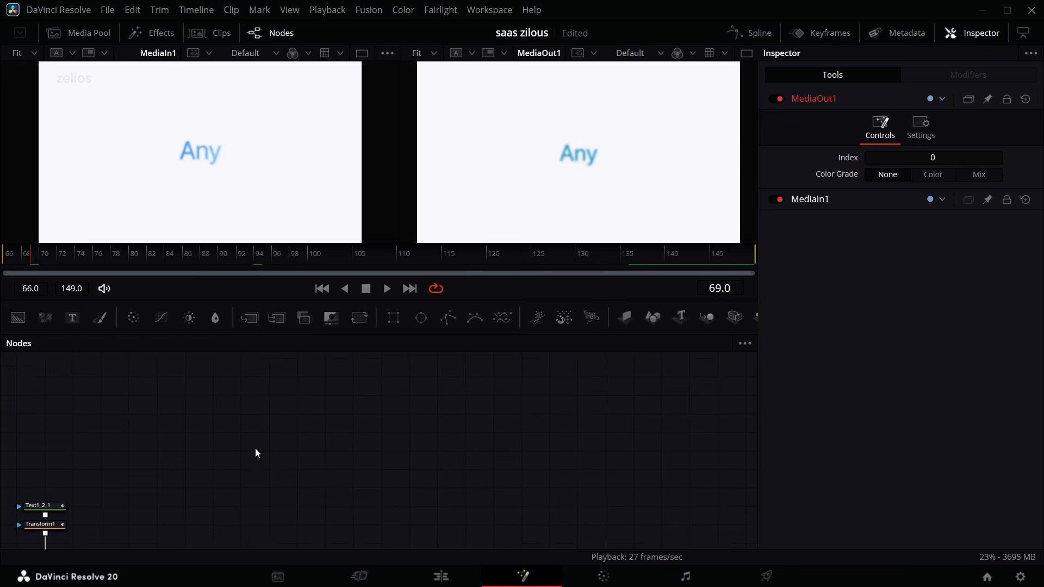
scroll(255, 449, left, 4)
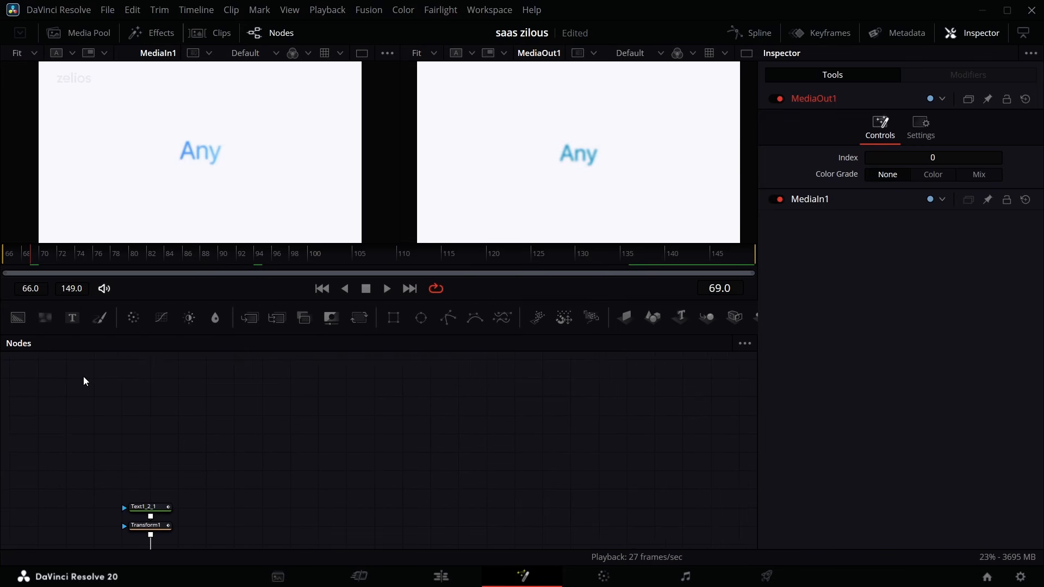
drag(18, 318, 266, 476)
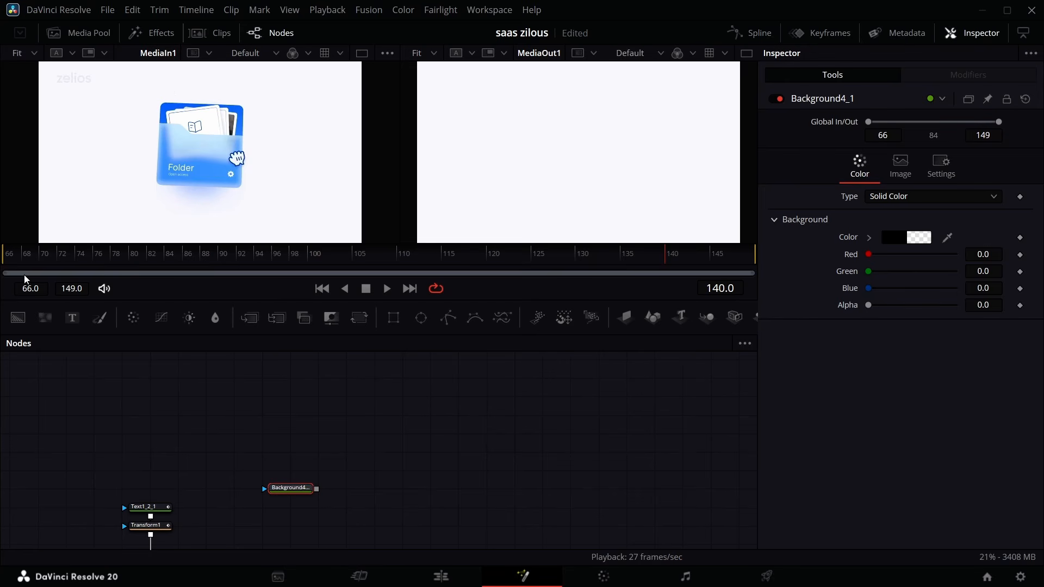
drag(18, 318, 345, 452)
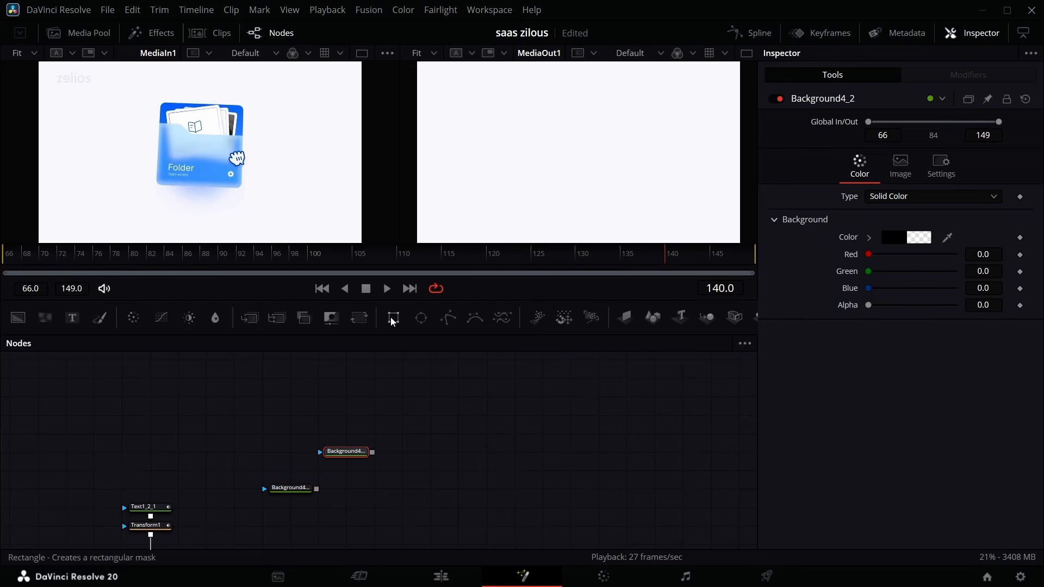
drag(393, 322, 317, 484)
key(2)
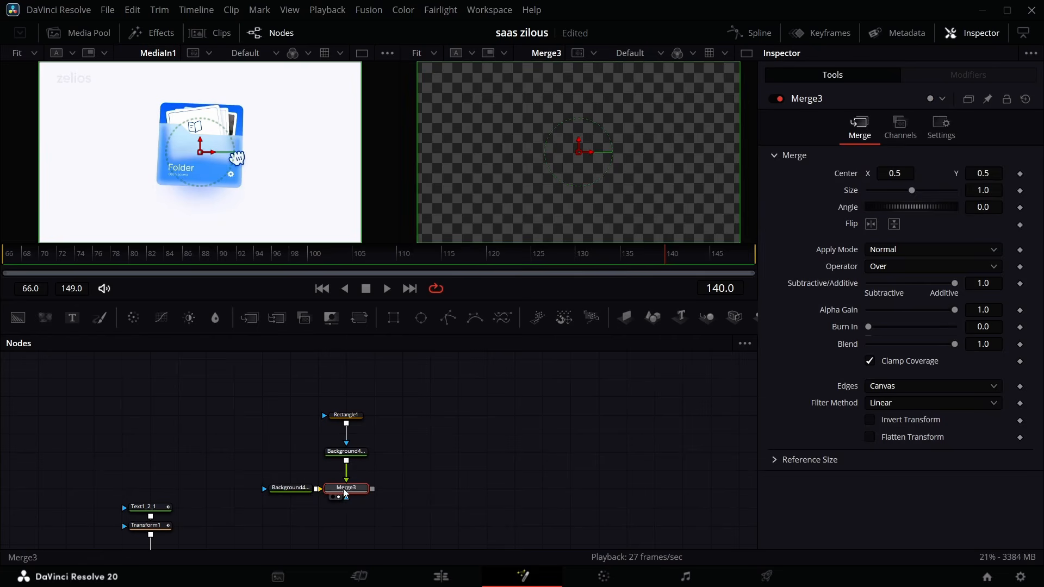
Step: Colour the masked background with the reference folder's blue, and set Rectangle1 to width 0.268, height 0.5 and corner radius 0.126
click(356, 456)
drag(948, 238, 245, 105)
click(345, 415)
mouse_move(913, 302)
mouse_down()
mouse_move(888, 299)
mouse_move(914, 322)
mouse_up()
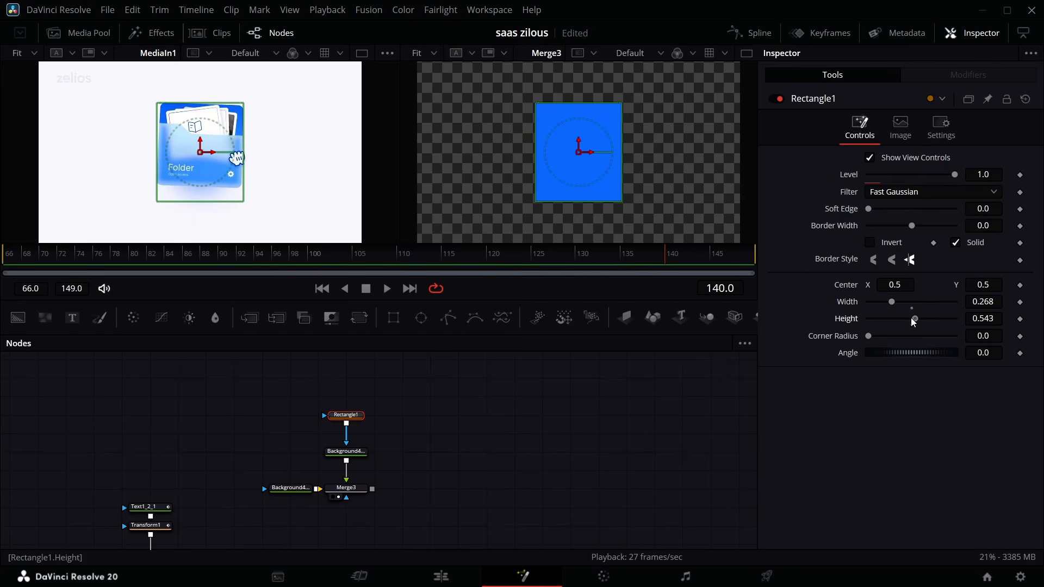
double_click(841, 321)
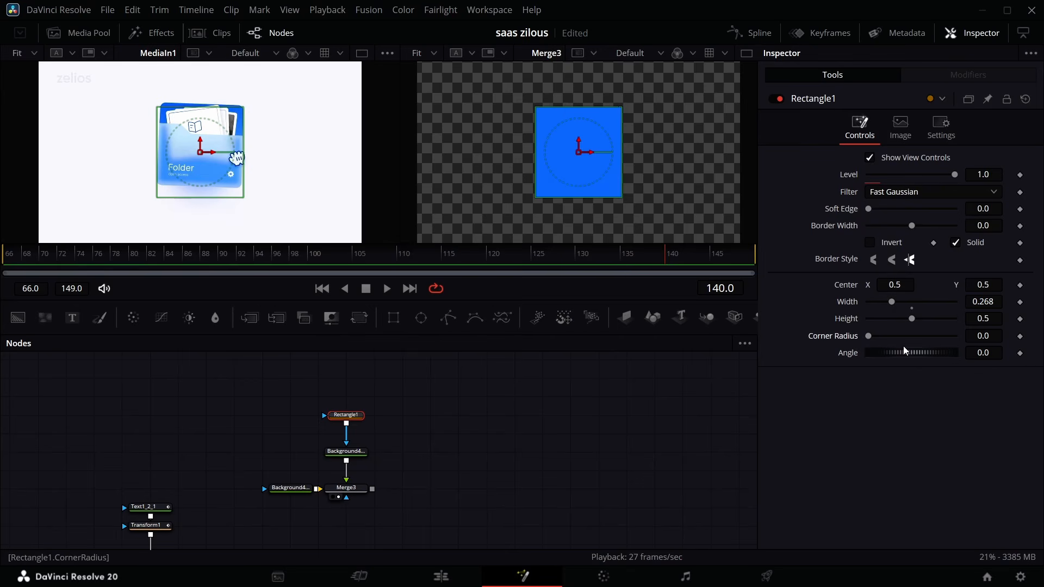
mouse_move(868, 336)
mouse_down()
mouse_move(889, 341)
mouse_move(880, 336)
mouse_up()
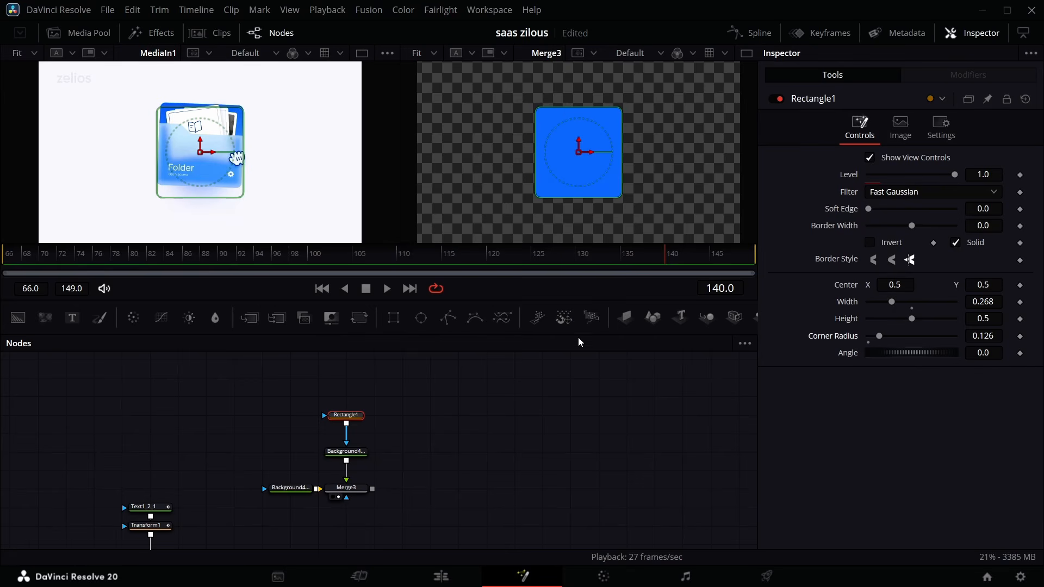
Step: Check the blue background's colour values in the colour picker
click(346, 453)
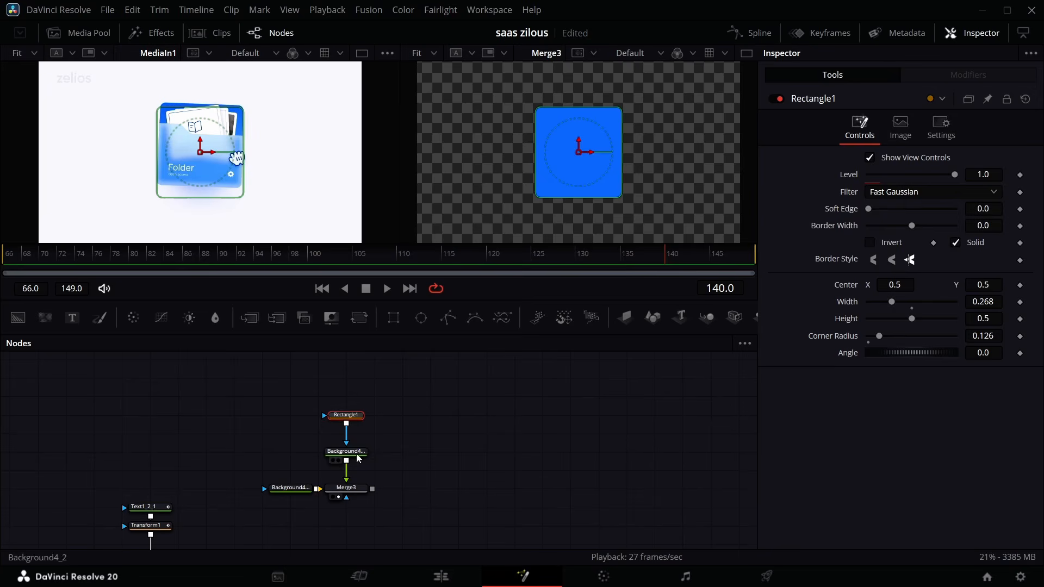
click(890, 244)
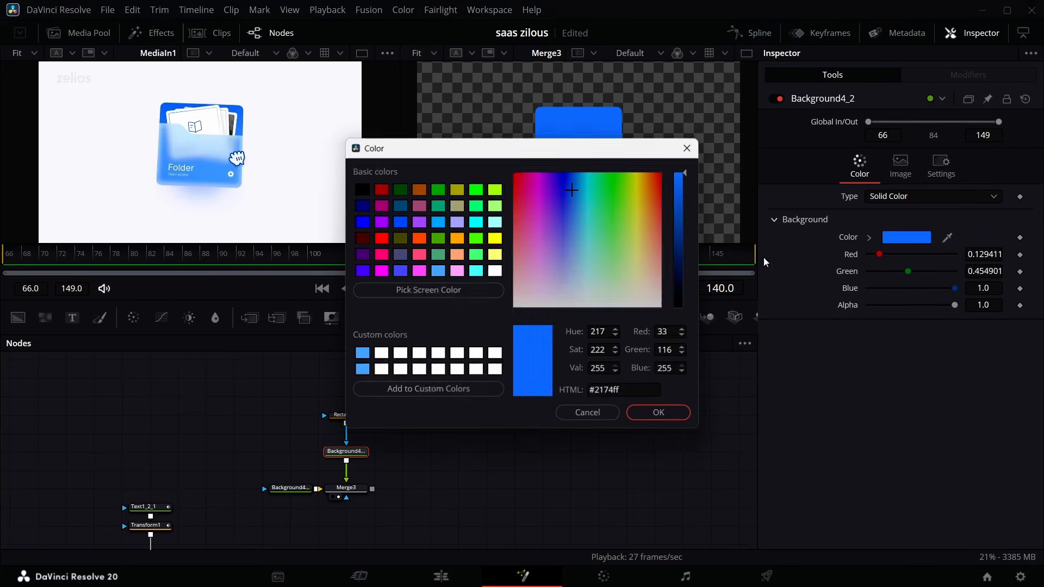
click(659, 413)
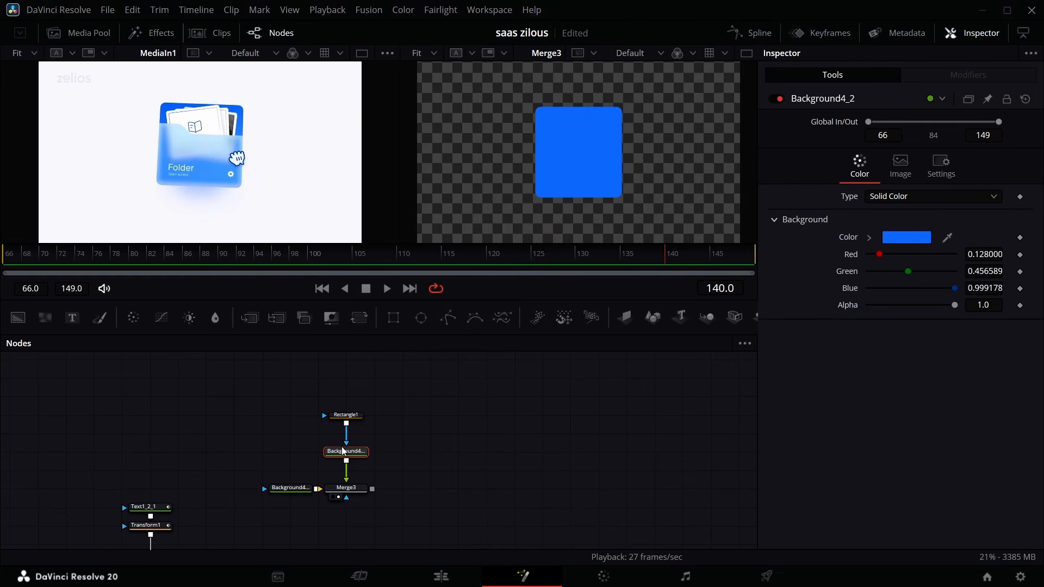
Step: Duplicate Rectangle1 together with its blue background, and place the copies beside the originals
click(346, 415)
drag(399, 403, 355, 464)
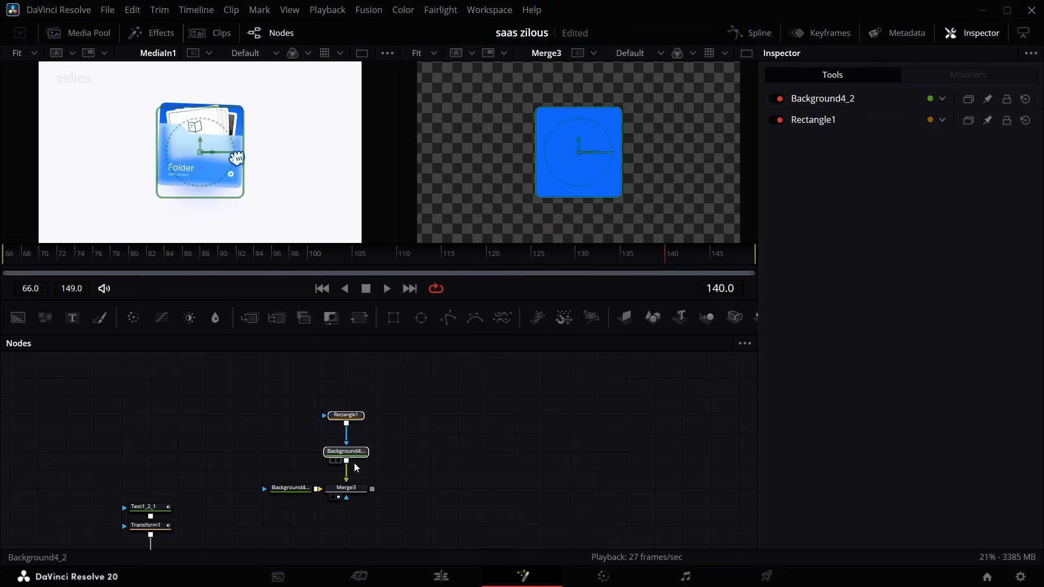
click(421, 426)
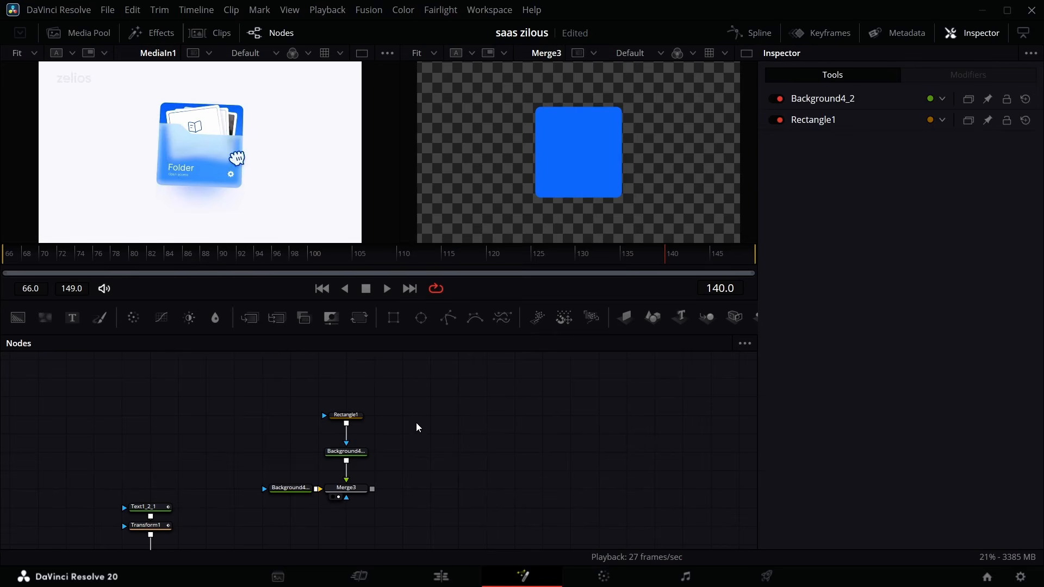
key(ctrl+v)
drag(426, 425, 398, 461)
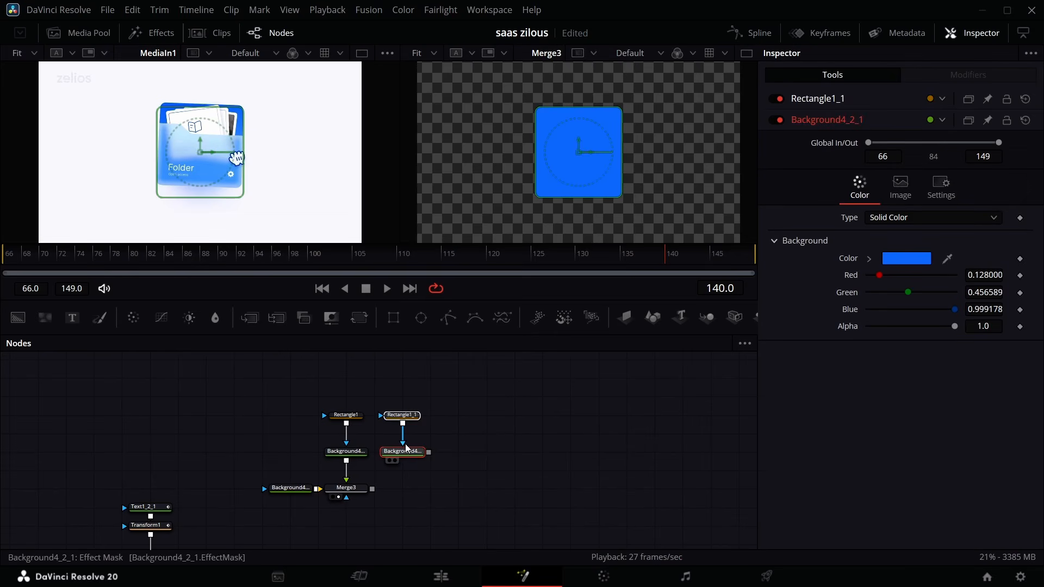
Step: Add a Transform node below the duplicated background, and merge its output over Merge3
click(353, 325)
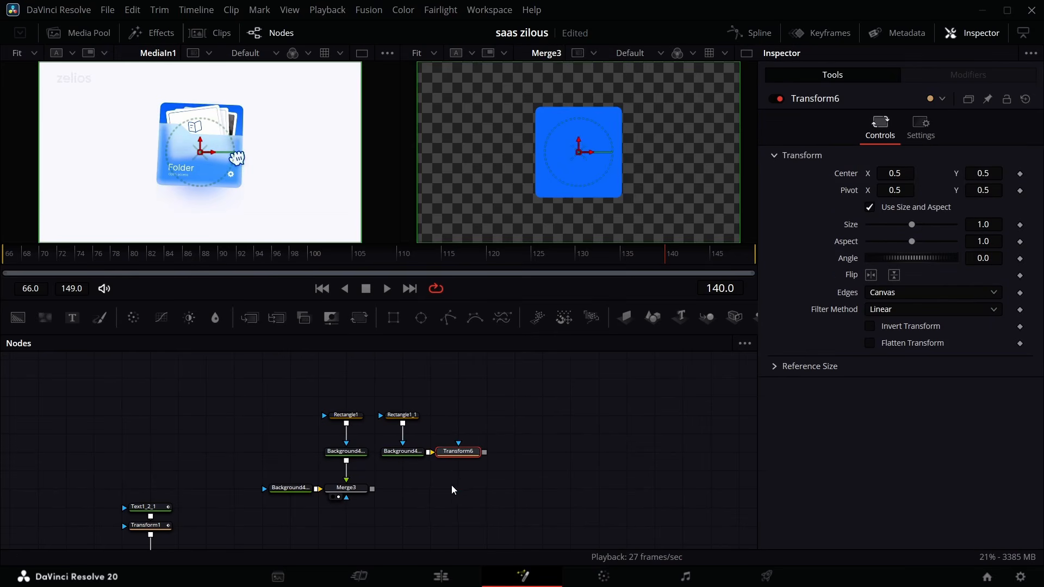
drag(375, 402, 396, 436)
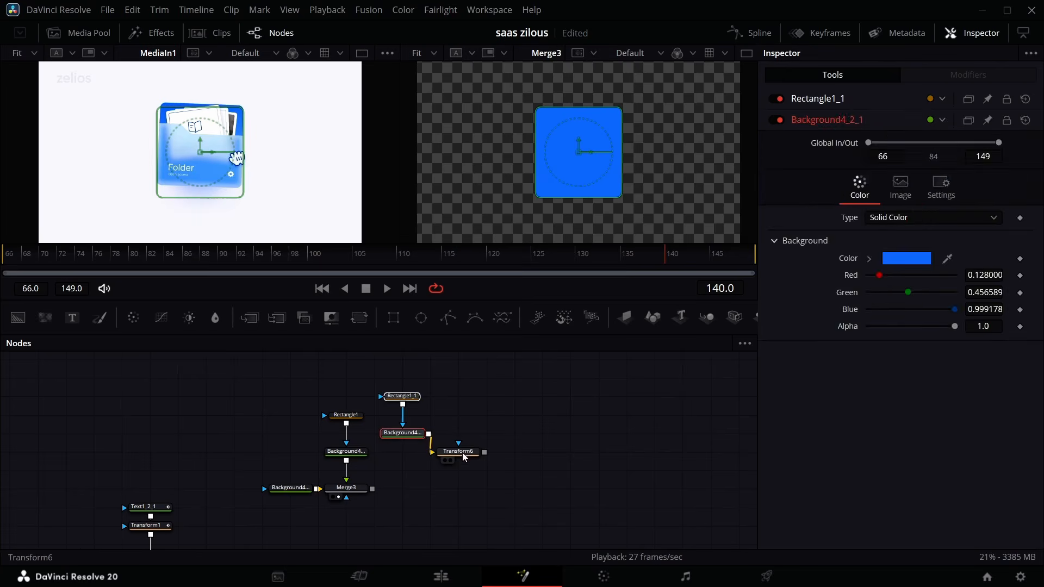
drag(460, 452, 404, 452)
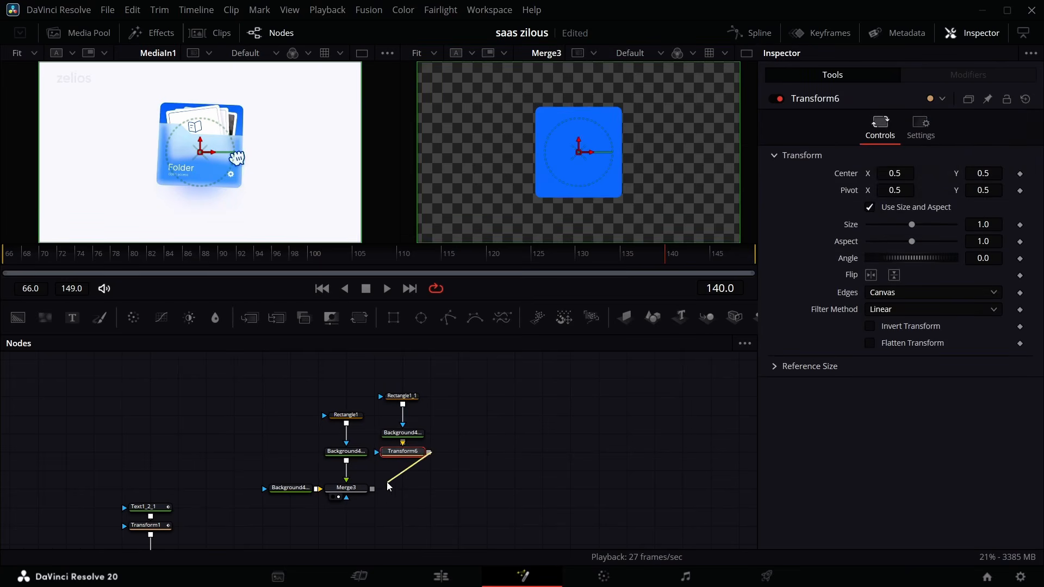
drag(389, 486, 374, 488)
Step: Change the duplicated background's colour to white
click(403, 433)
click(897, 237)
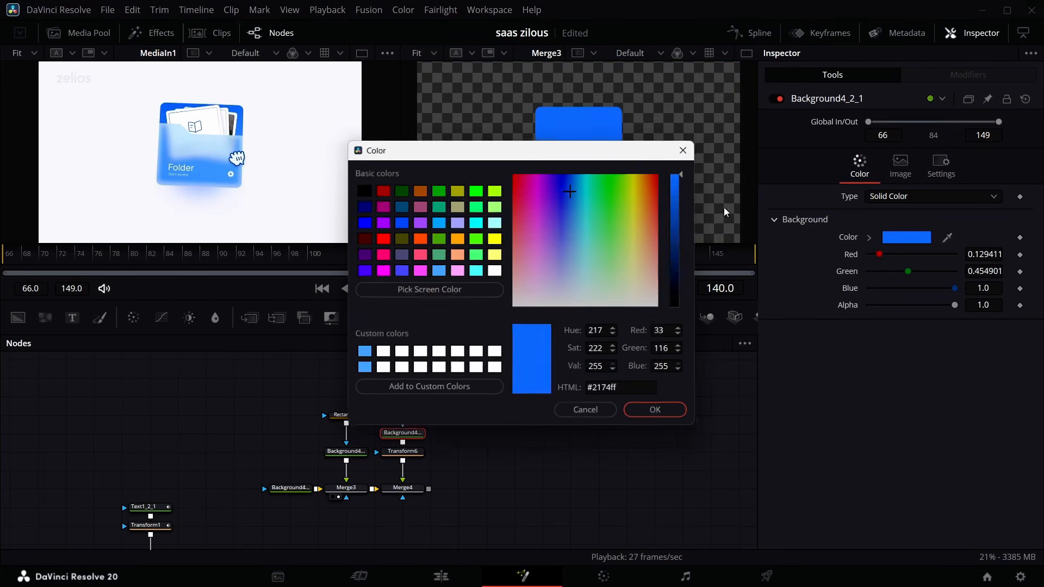
drag(646, 283, 682, 329)
click(659, 413)
Step: Show Merge4 in the viewer, and scale the white card inside the blue folder back to 0.78 with Transform6
click(396, 497)
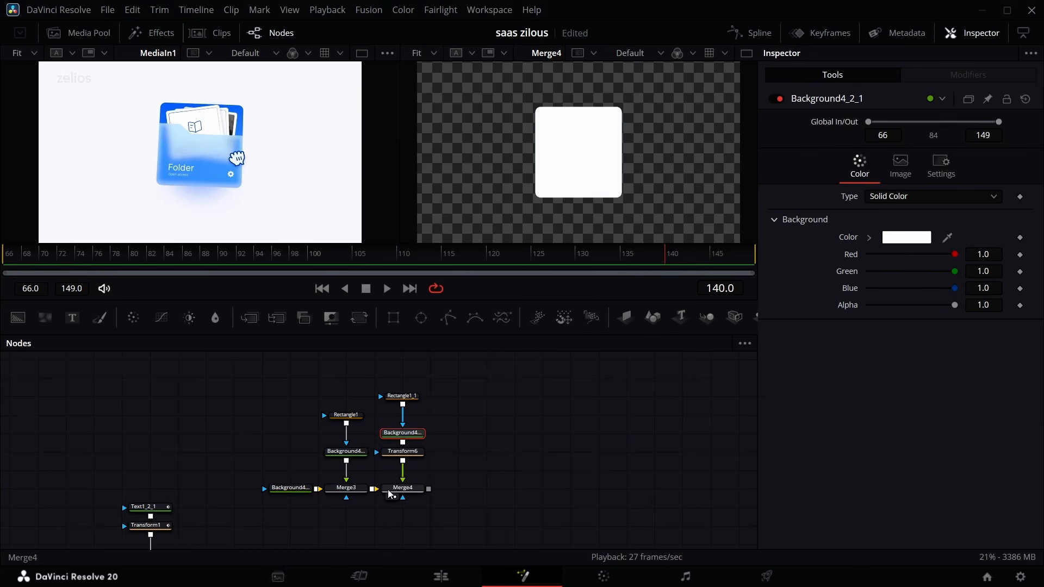
click(408, 452)
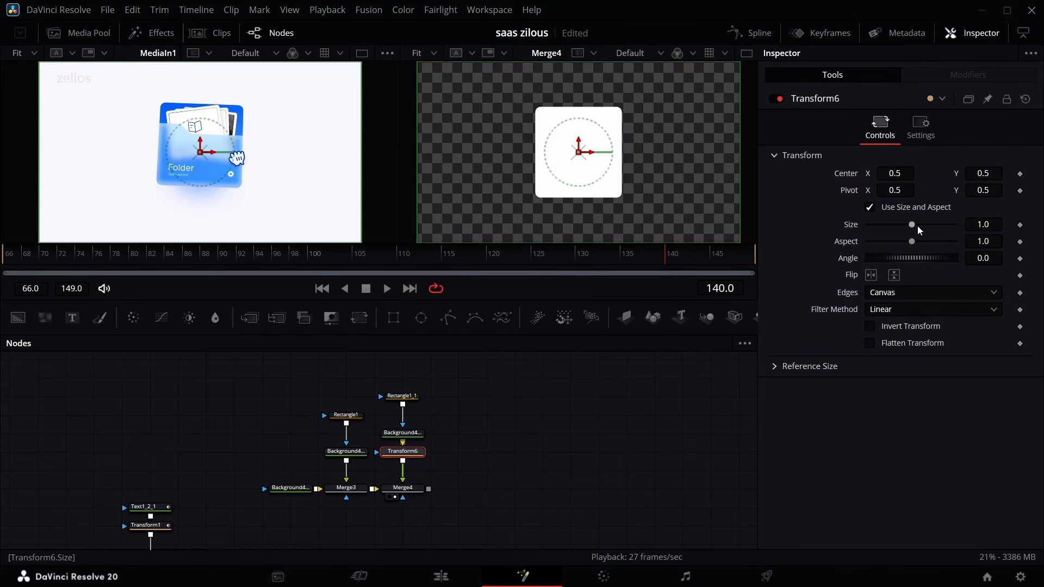
drag(918, 226, 905, 224)
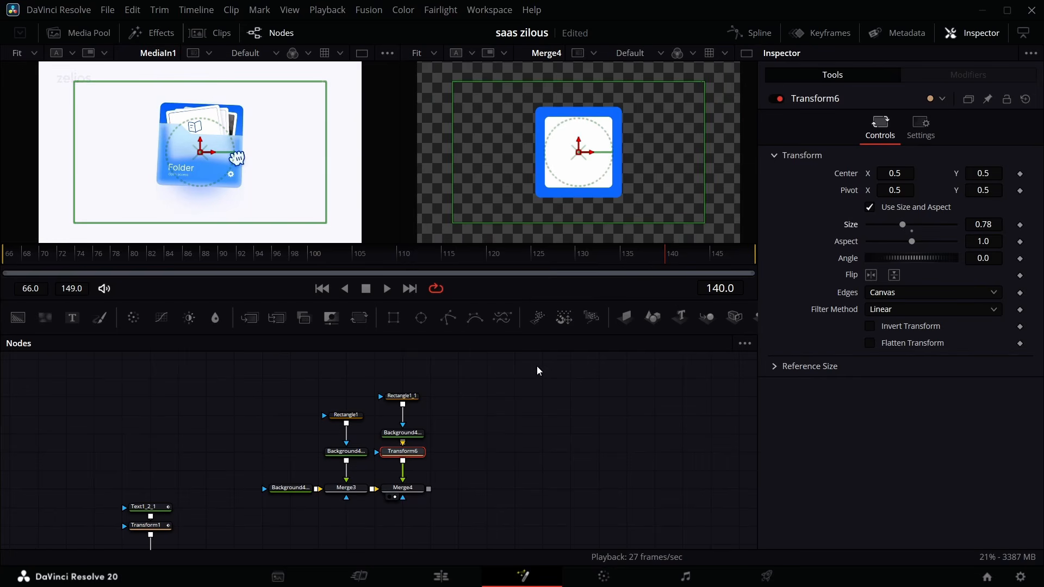
Step: Add the Background 1.png image from the media pool to the node graph and show it in the viewer
click(403, 396)
click(103, 35)
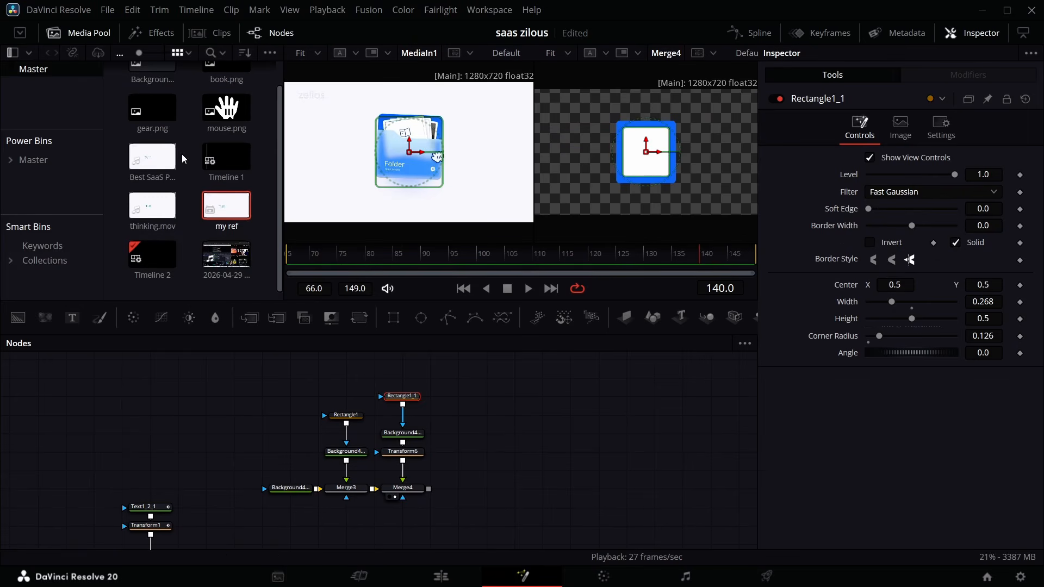
scroll(195, 135, up, 1)
click(159, 90)
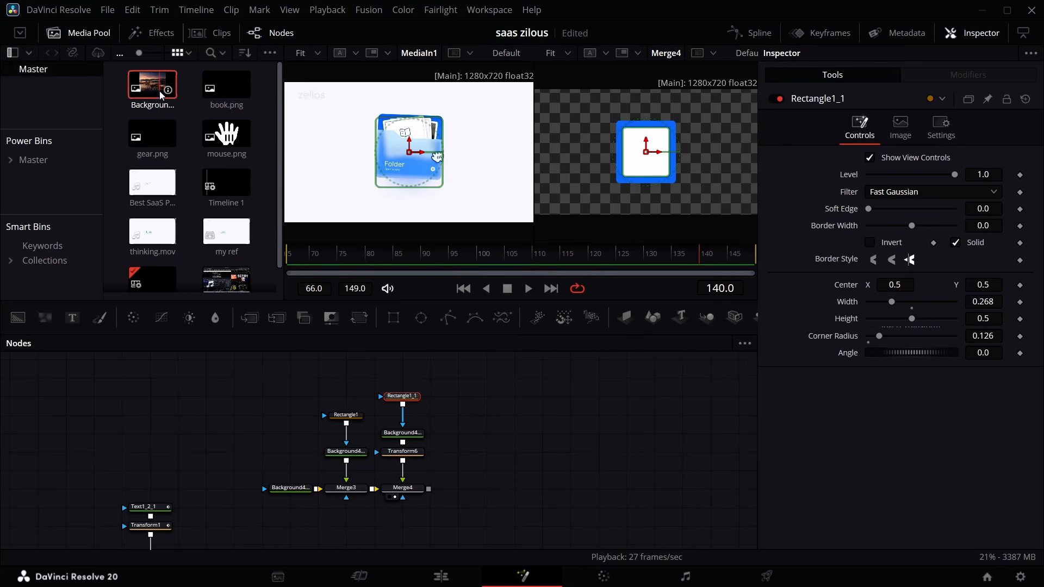
drag(476, 409, 479, 413)
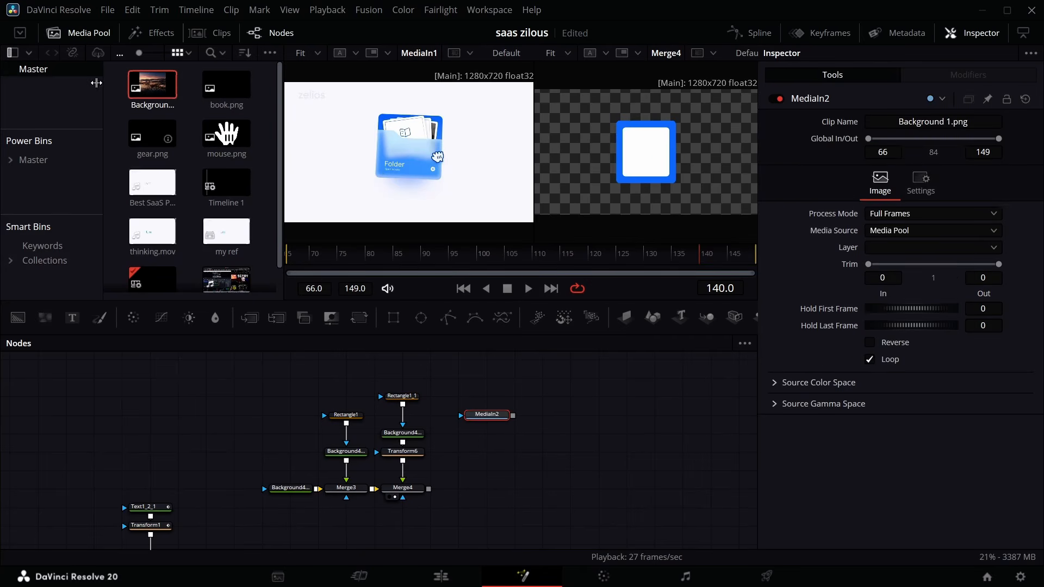
click(92, 36)
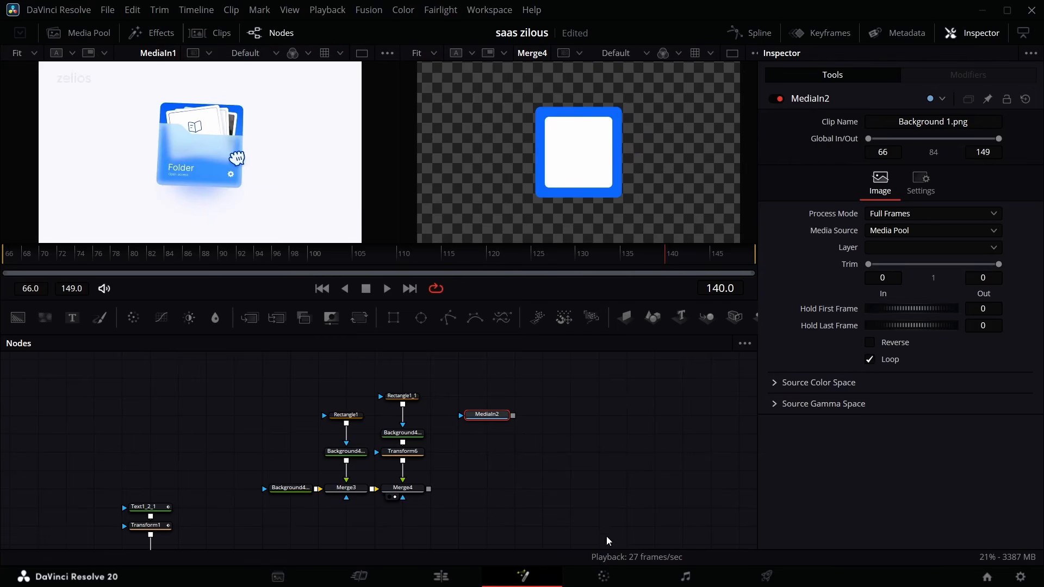
click(480, 424)
click(479, 423)
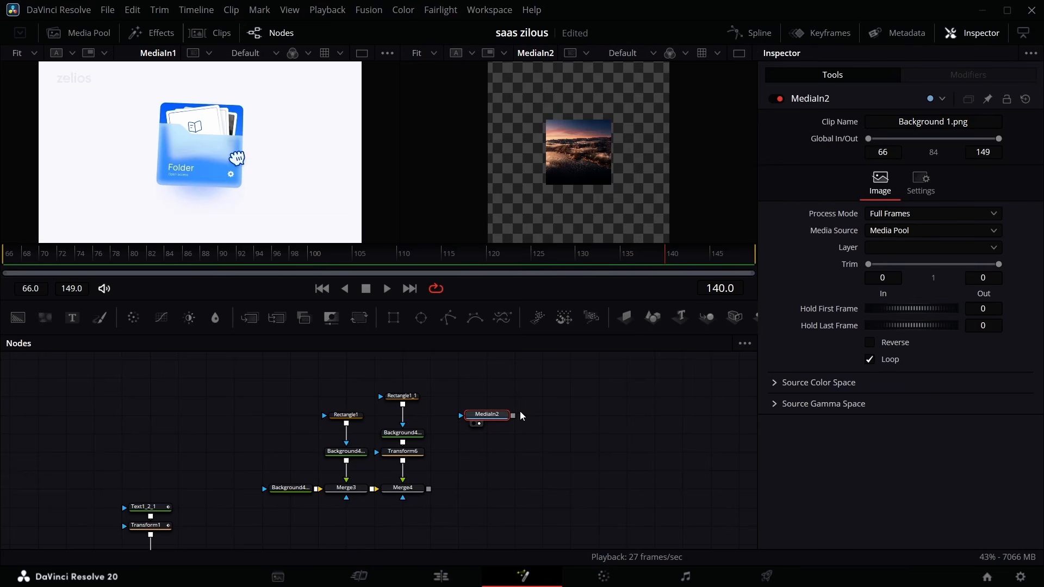
Step: Merge the image over Merge4's output, and add a Transform node below it to scale the image down inside the blue folder back
drag(513, 416, 430, 490)
click(493, 414)
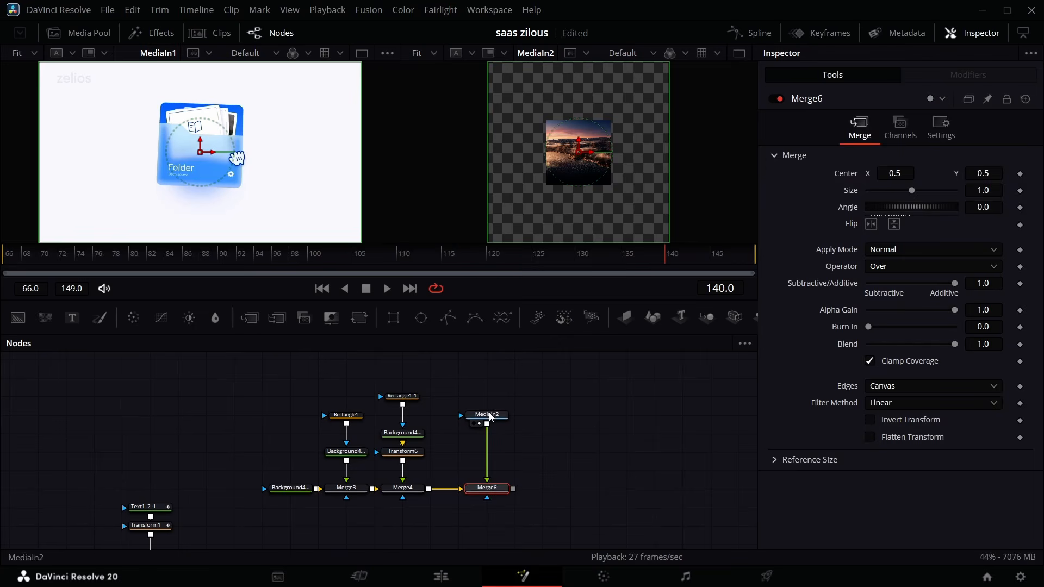
click(479, 498)
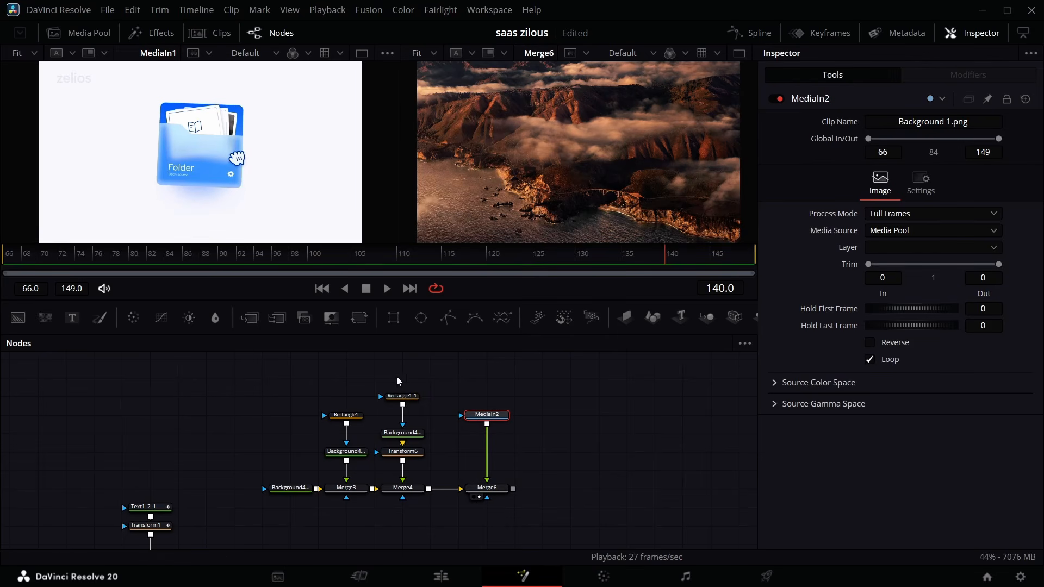
click(355, 318)
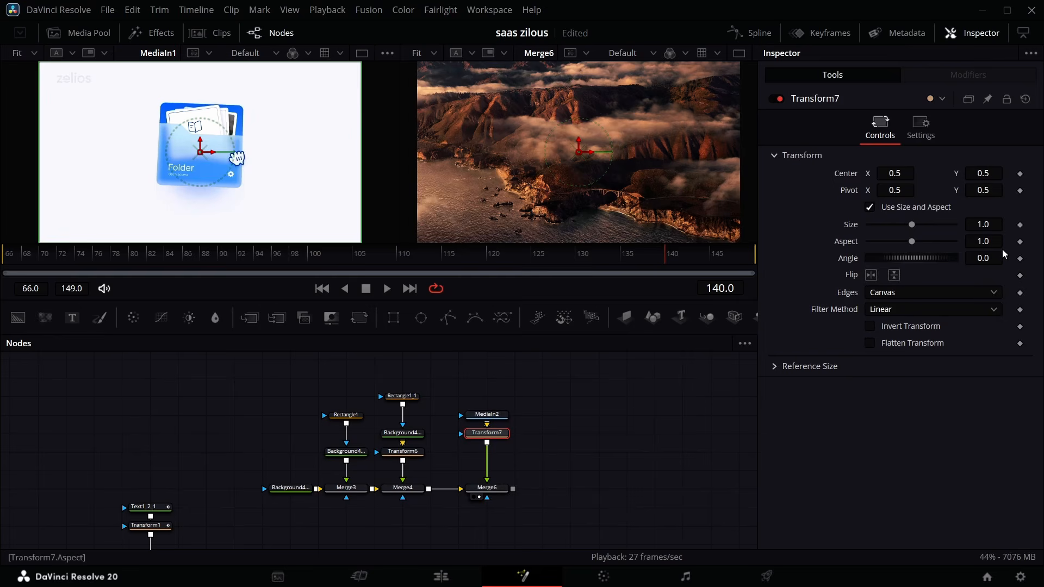
drag(910, 227, 873, 237)
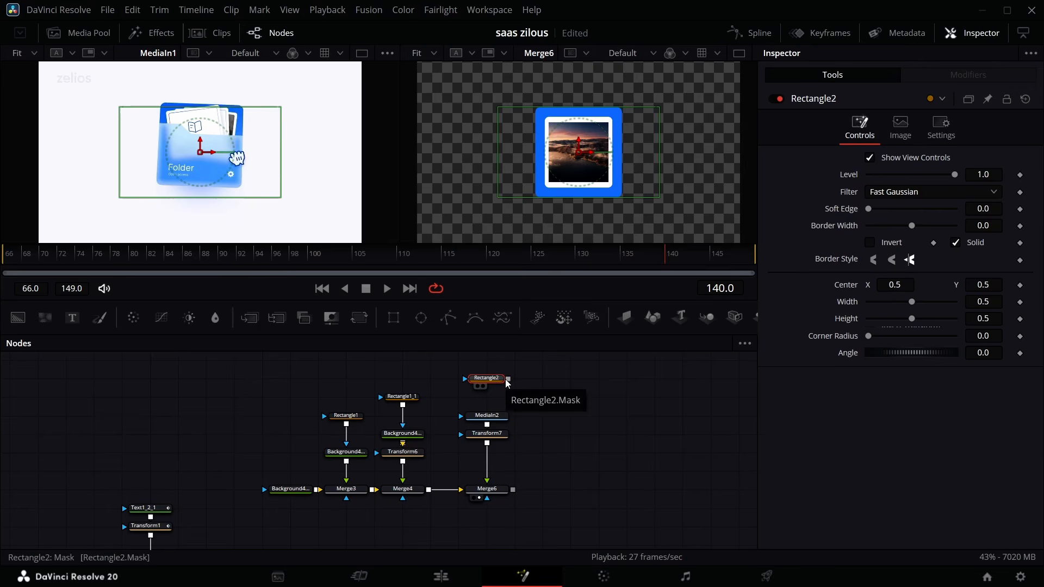
Step: Mask the image with Rectangle2, setting its width to 0.346, height to 0.358 and corner radius to 0.096
drag(508, 380, 498, 416)
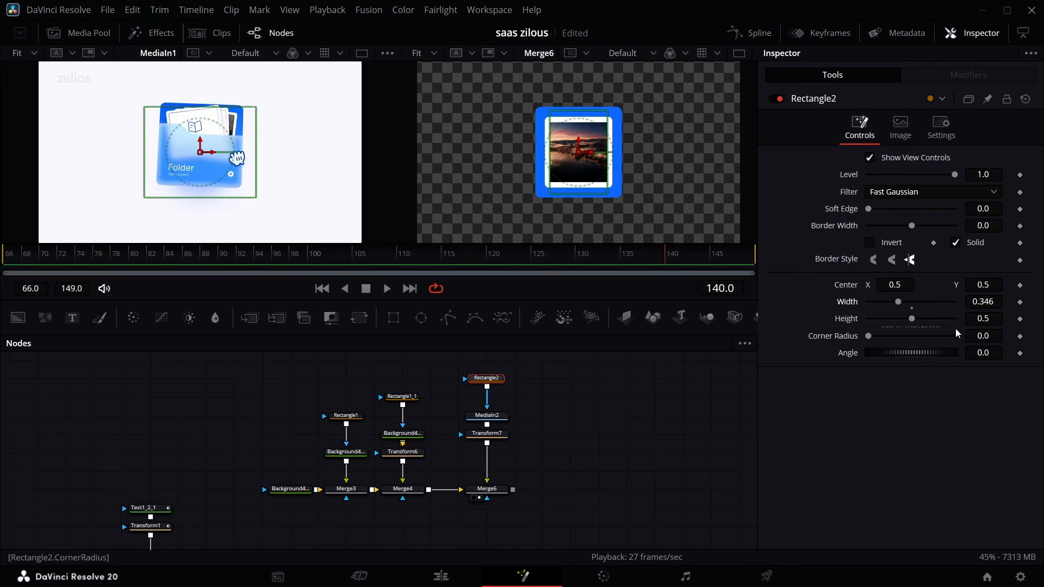
drag(983, 318, 907, 319)
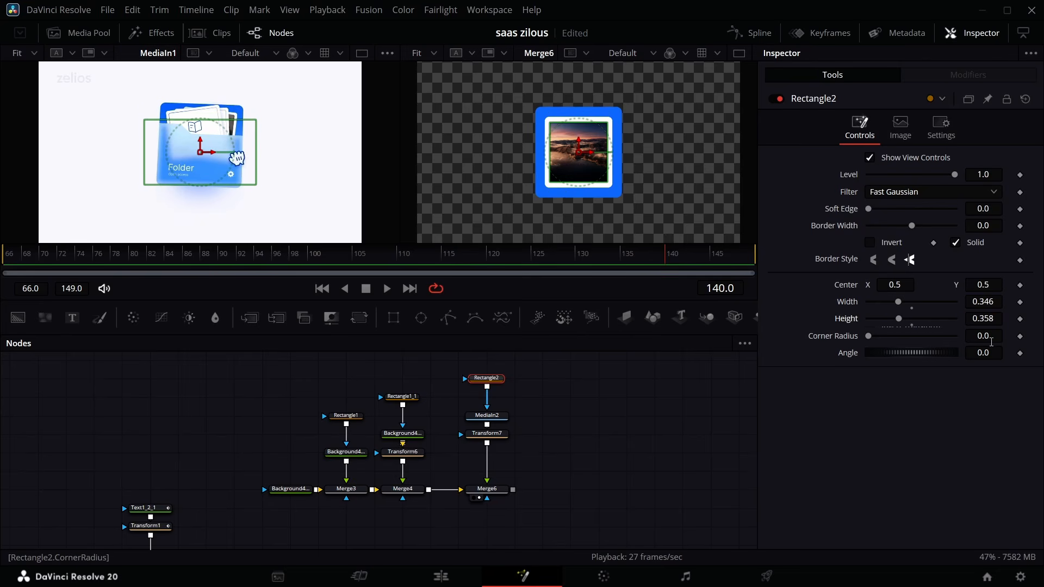
click(487, 434)
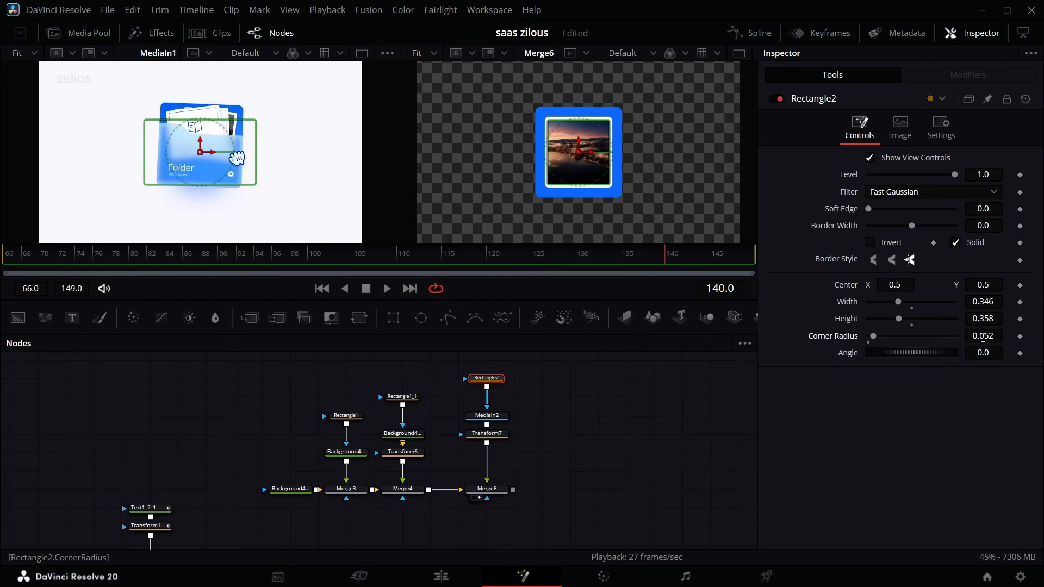
drag(983, 338, 613, 396)
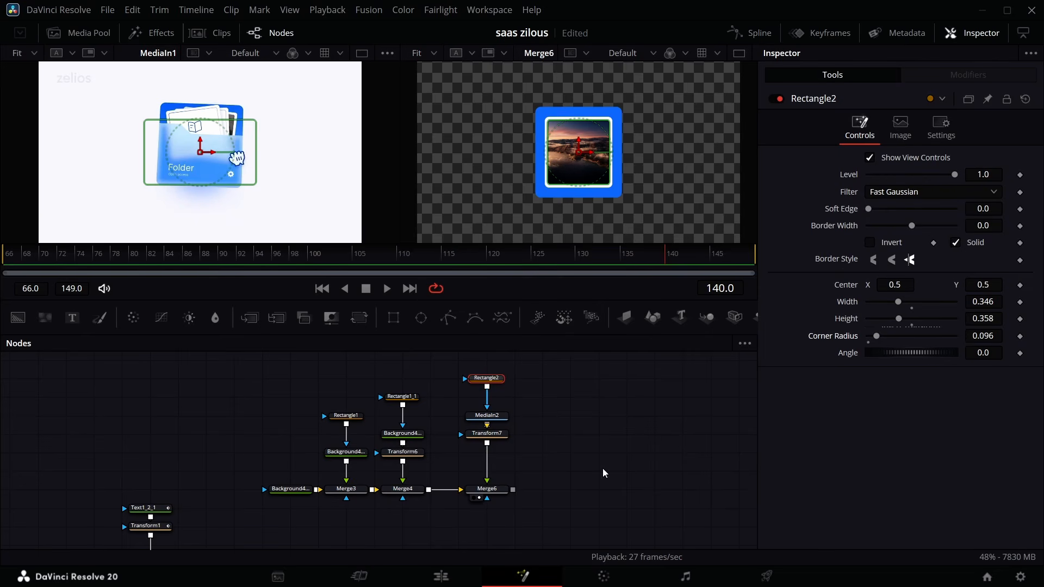
Step: Duplicate the white card's Rectangle1_1, background and Transform6 nodes, merge the copy over Merge6, and view the resulting merge
drag(440, 396, 412, 464)
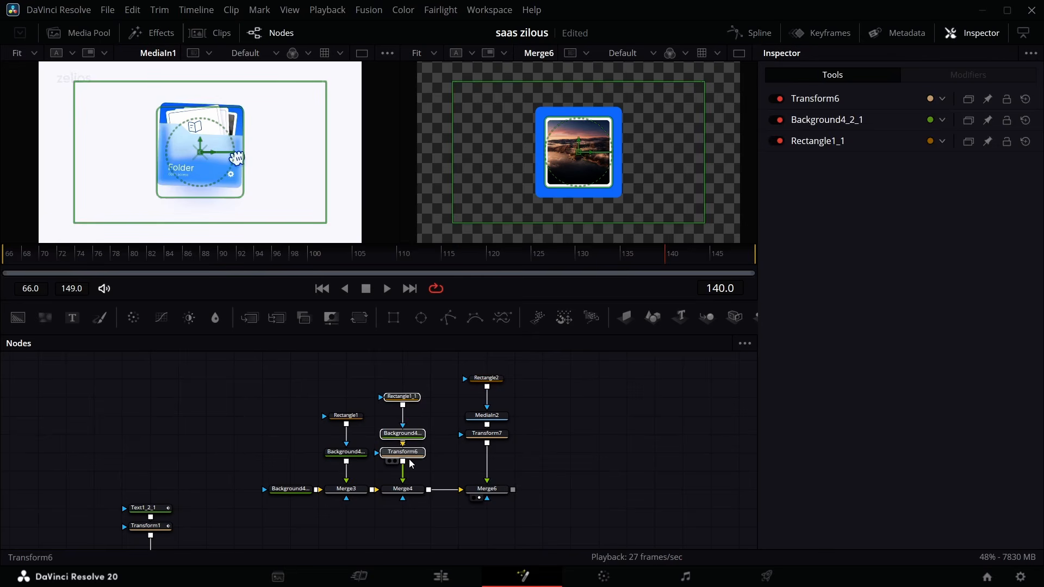
key(ctrl+v)
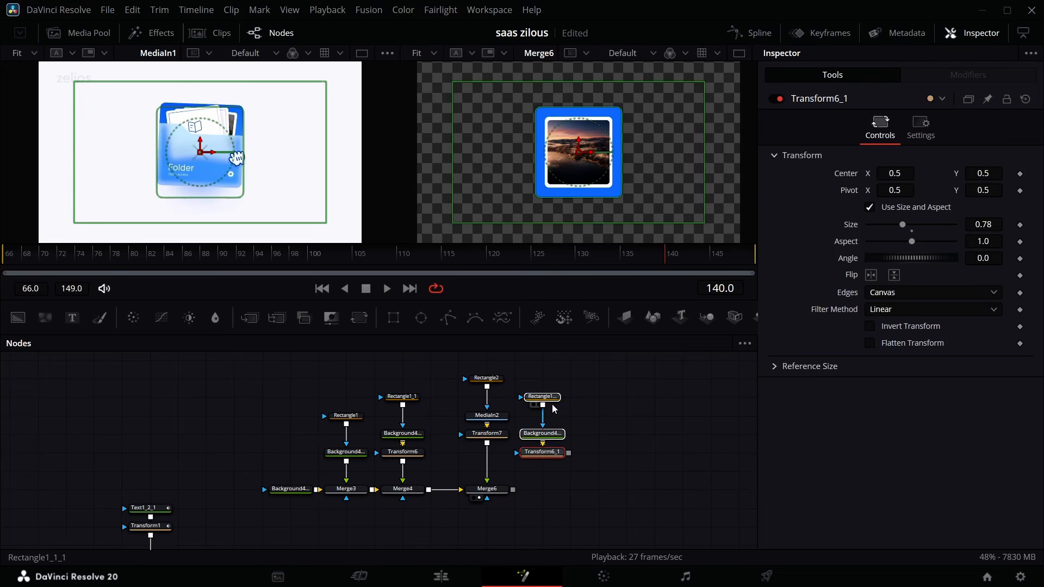
drag(569, 435, 512, 492)
click(536, 499)
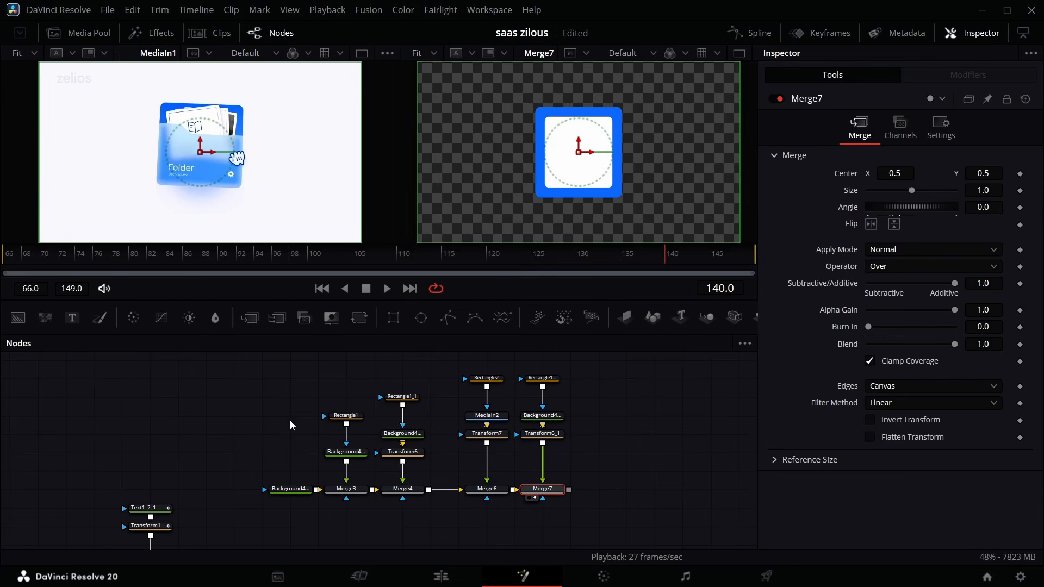
Step: Duplicate Rectangle1 and its blue background, placing the copies beside the second white card's nodes
drag(372, 400, 327, 473)
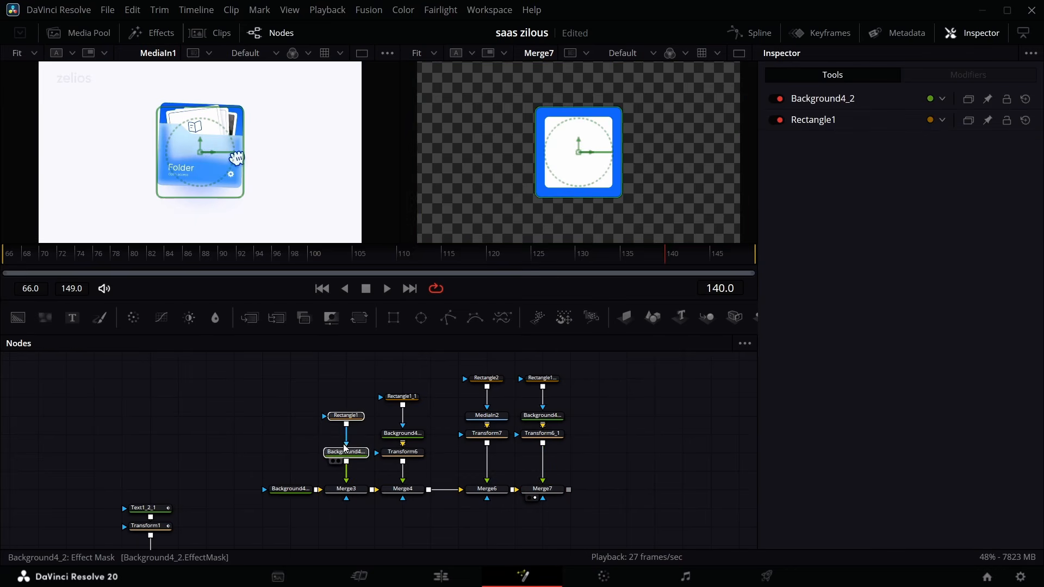
key(ctrl+c)
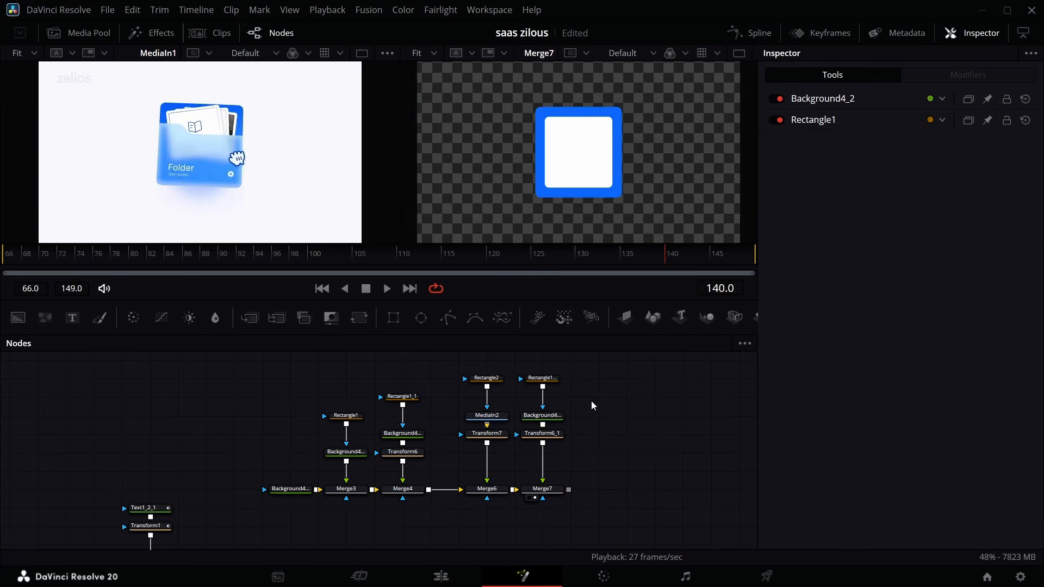
key(ctrl+v)
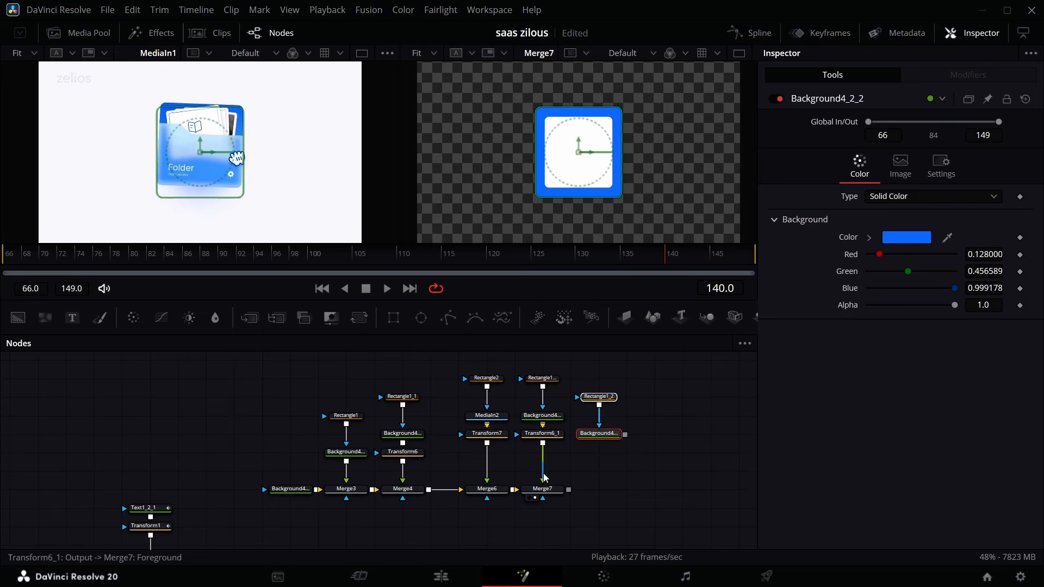
Step: Detach the second white card from Merge7, merge it and the copied blue rectangle over a separate Background node, and feed the result into Merge7
drag(543, 477, 590, 390)
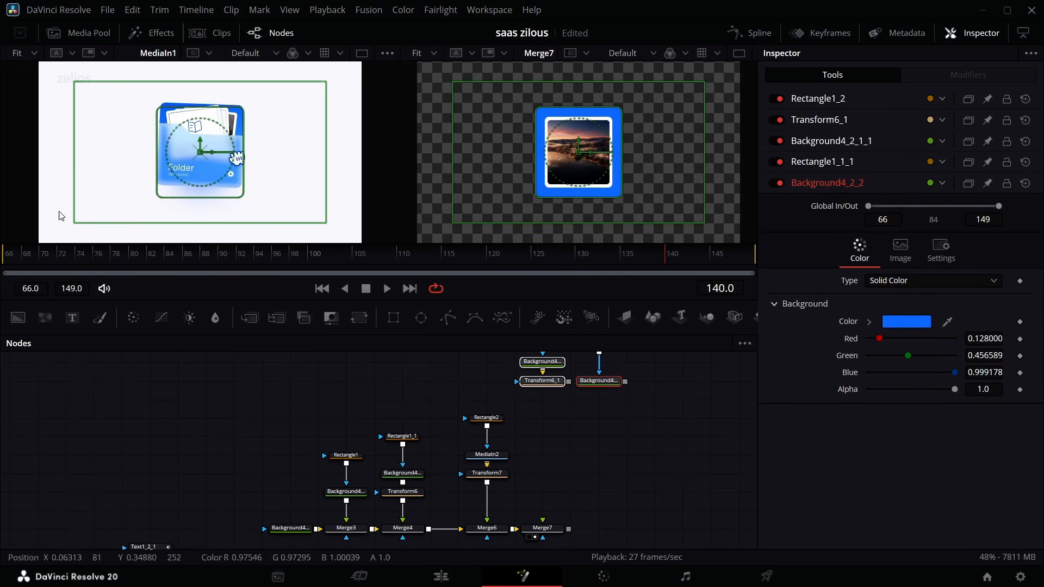
drag(10, 320, 421, 398)
drag(568, 382, 455, 400)
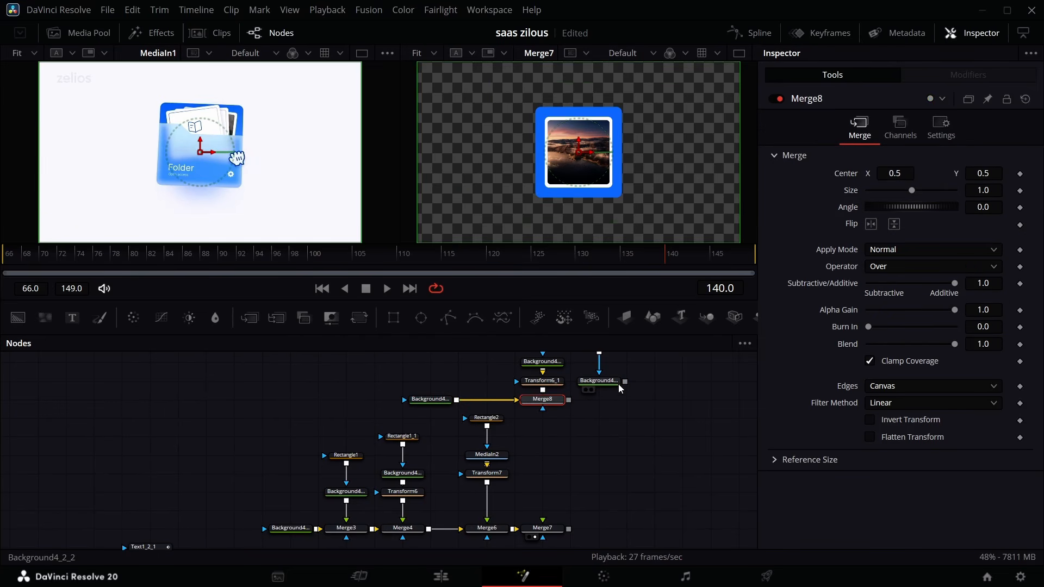
drag(625, 382, 600, 531)
scroll(599, 435, up, 3)
Step: Turn Rectangle1_2 into an outline by disabling its Solid option and setting the border width to 0.0094
click(600, 421)
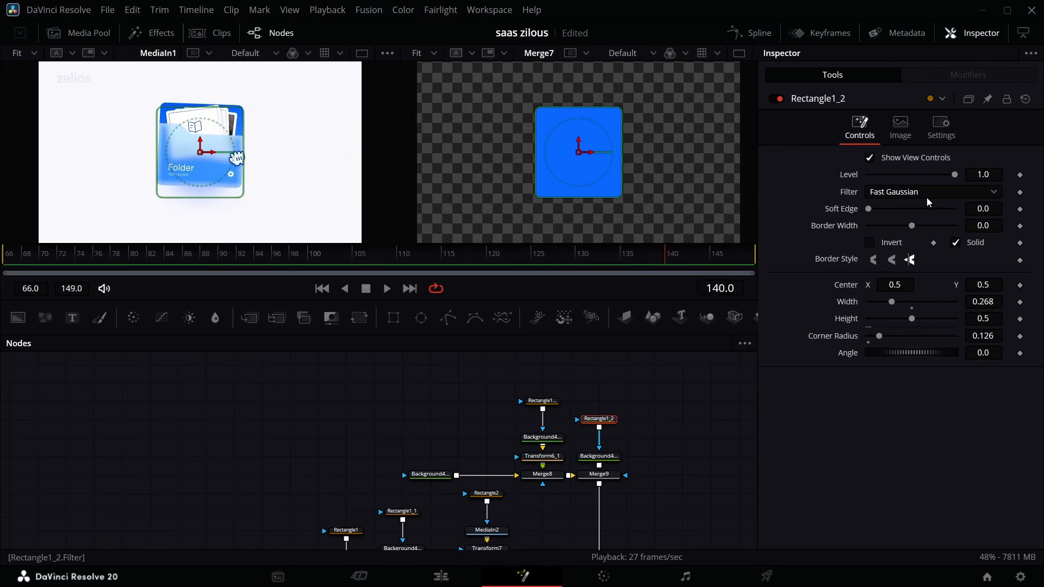
click(955, 242)
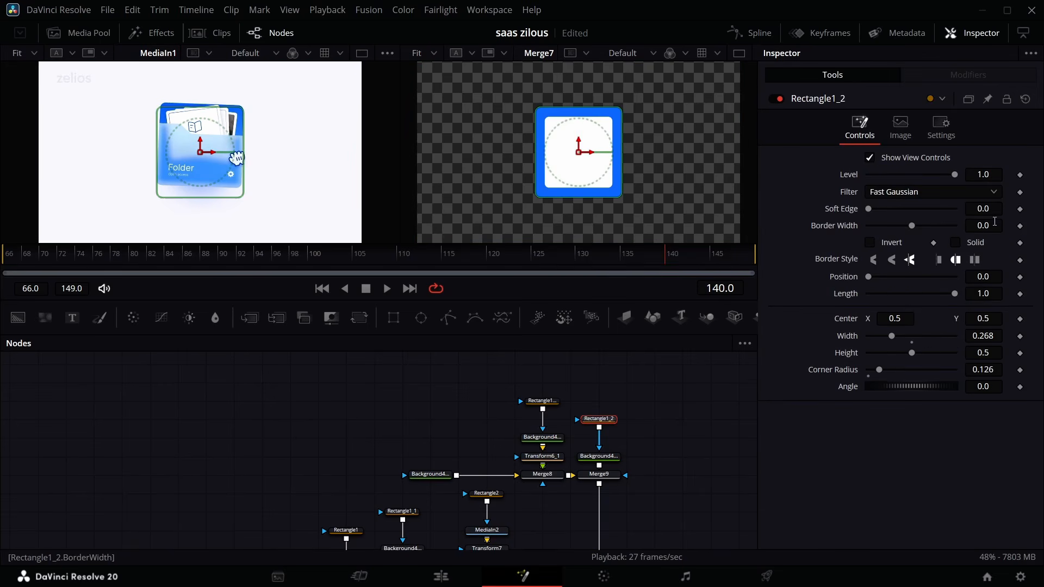
drag(978, 223, 983, 223)
Step: Add a Transform node below the blue outline's background and set its size to 0.817
drag(599, 457, 599, 438)
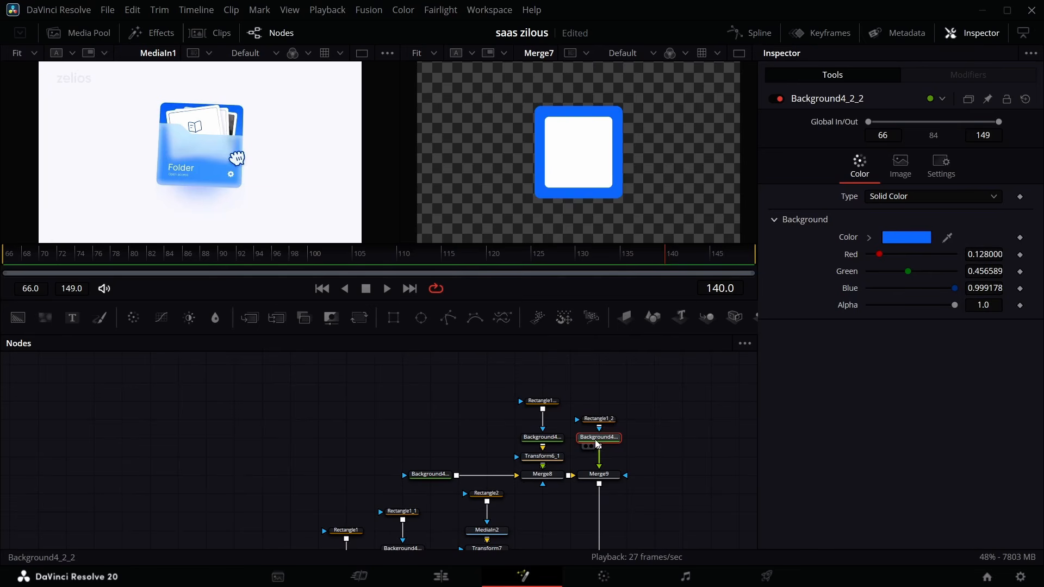
click(356, 316)
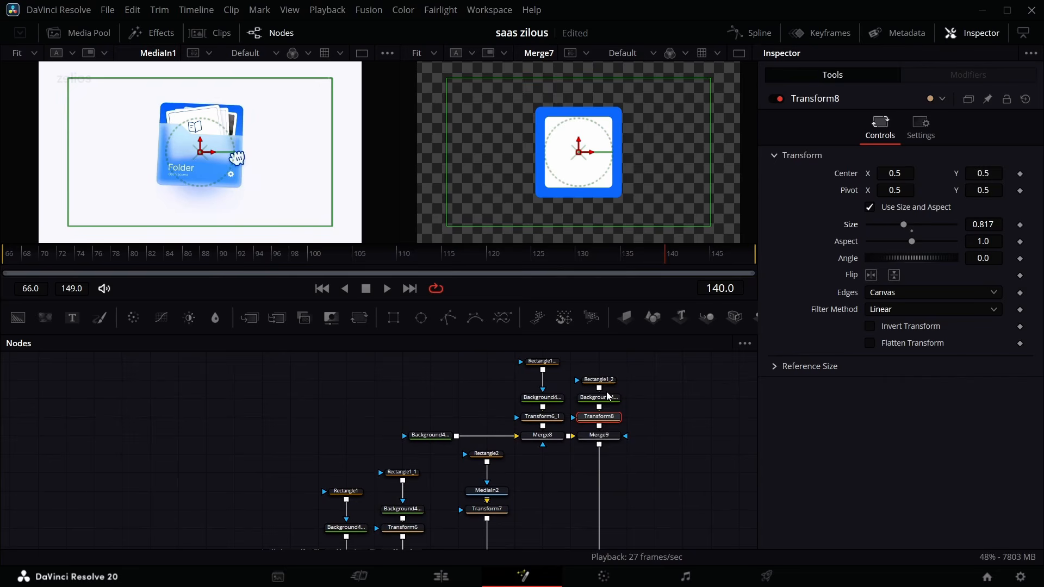
click(608, 380)
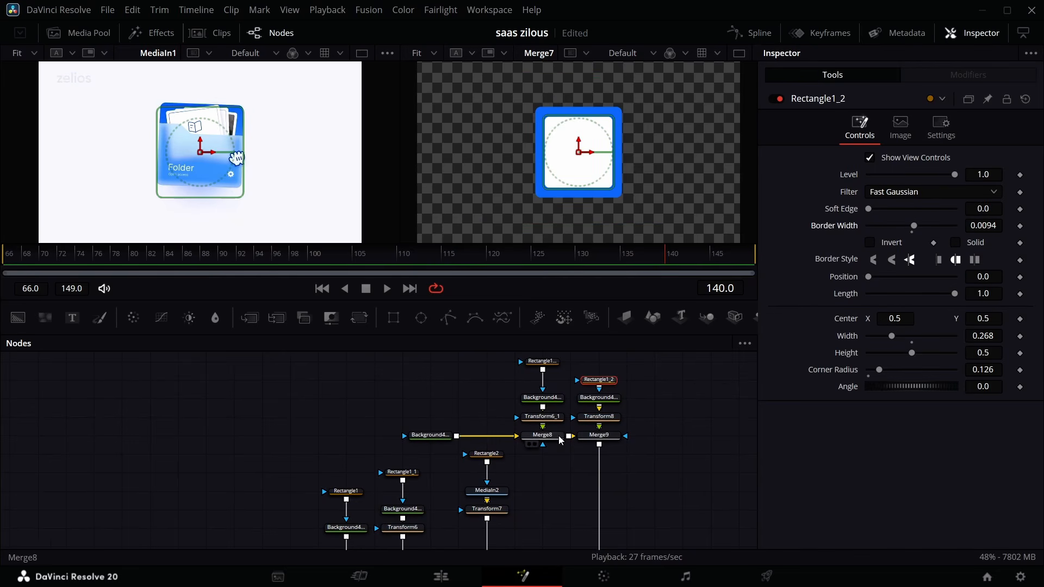
Step: Scale the blue outline down further with Transform8, and reduce Rectangle1_2's border width to make the line thinner
click(616, 418)
drag(994, 224, 939, 224)
click(604, 380)
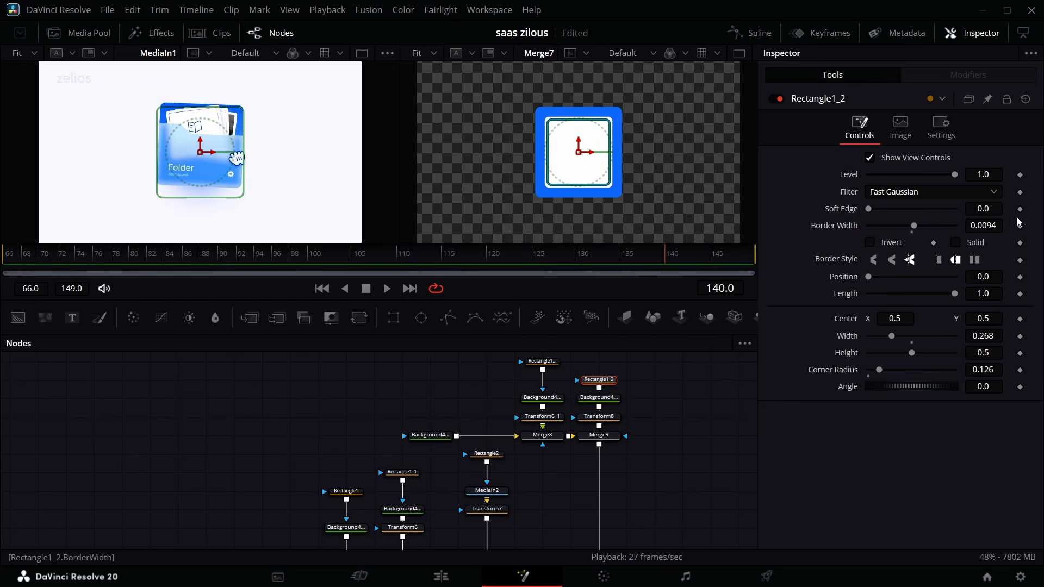
drag(989, 224, 968, 224)
Step: Add a Transform node after Merge9 and scale the outlined white card to 0.82
click(612, 437)
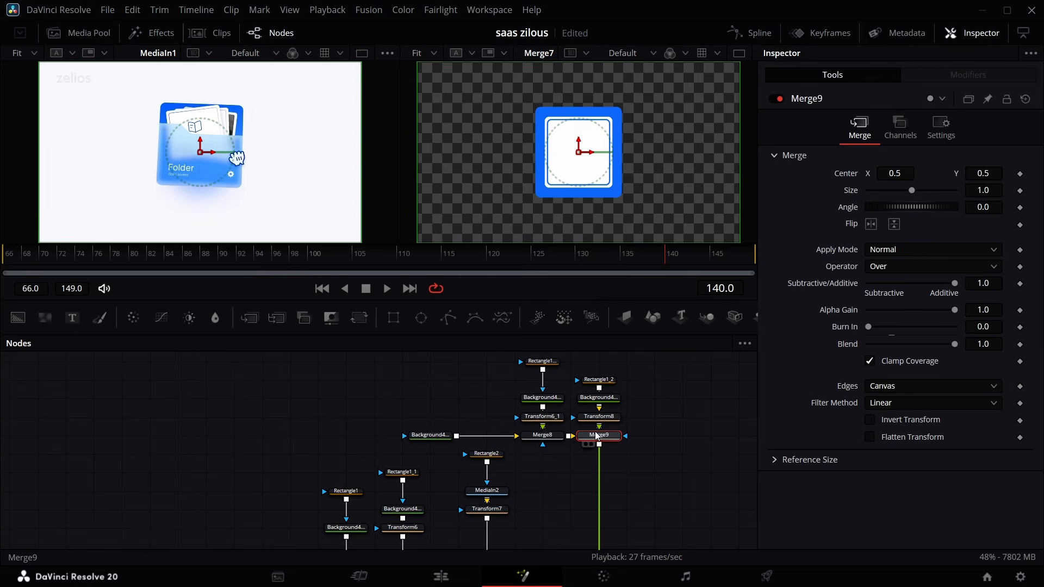
click(359, 319)
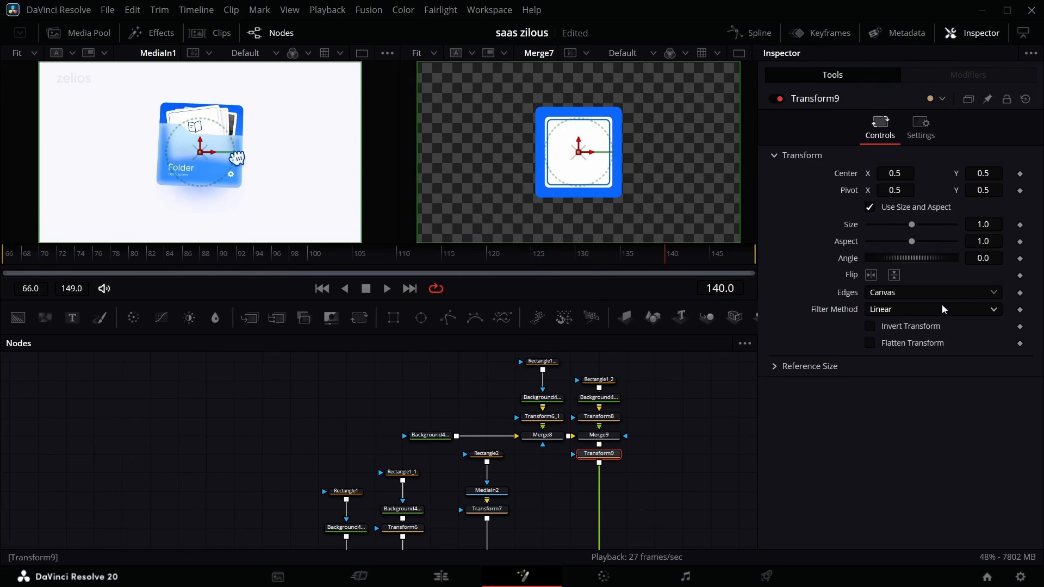
drag(989, 225, 969, 224)
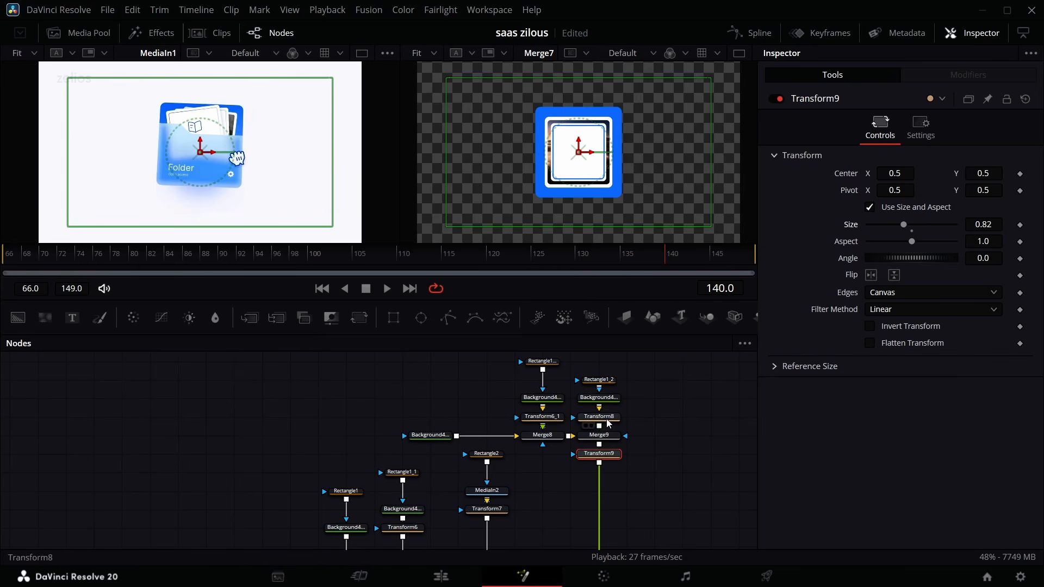
Step: Duplicate the whole outlined card group, from its Background node through Transform9, and place the copy beside the original
drag(393, 357, 657, 451)
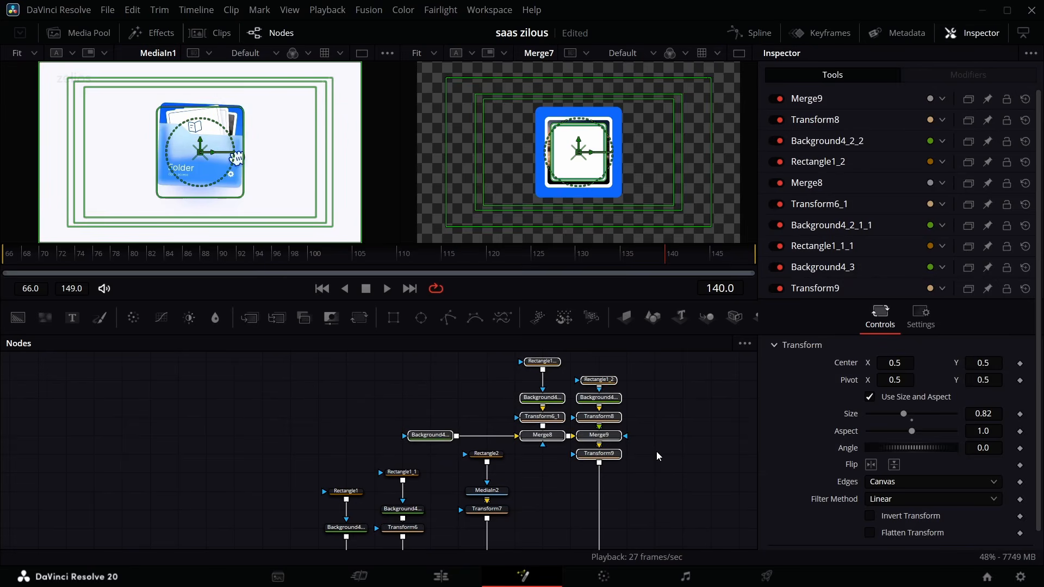
drag(737, 427, 540, 406)
click(540, 406)
key(ctrl+v)
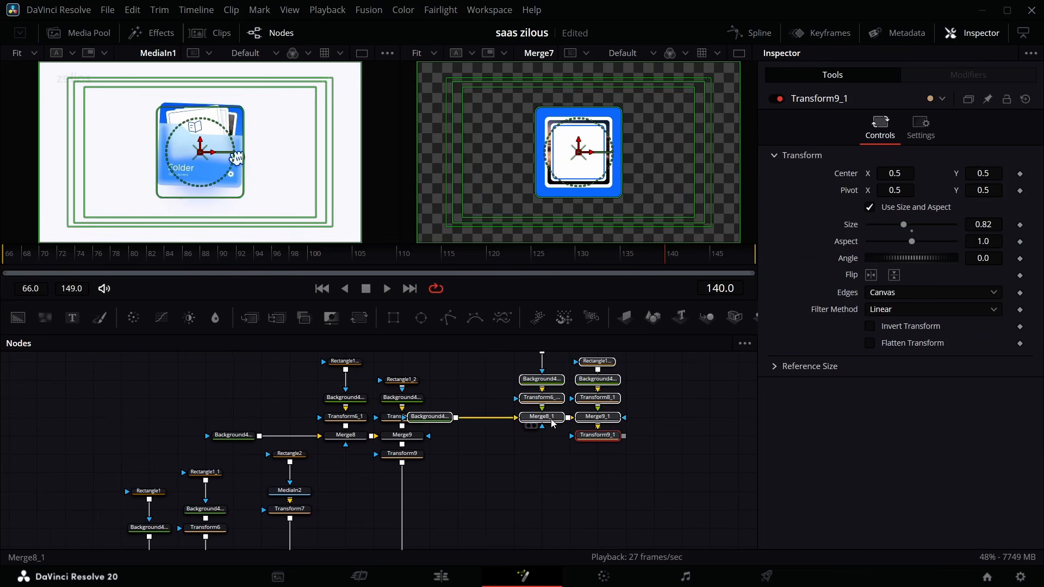
Step: Merge the duplicated card's Transform9_1 over the original card's Transform9 and feed the combined result into Merge7
drag(609, 437, 403, 467)
click(546, 440)
scroll(435, 414, down, 2)
drag(402, 506, 564, 496)
scroll(583, 428, up, 2)
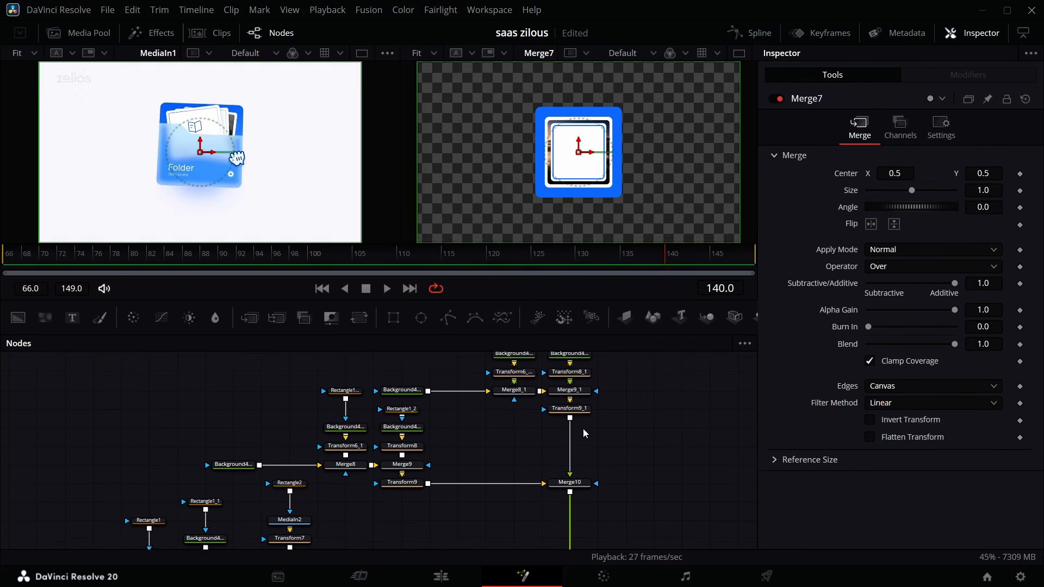
Step: Merge the photo's Transform7 over the white frame's Transform6, route the result into Merge4, and remove Merge6 from the main chain
click(570, 411)
click(403, 485)
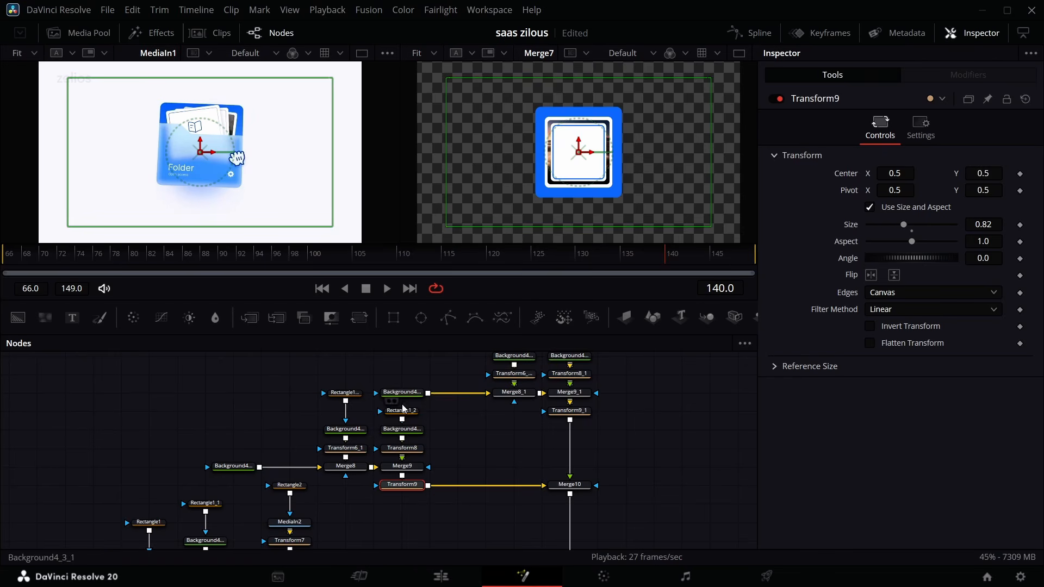
scroll(315, 497, down, 2)
scroll(315, 494, down, 2)
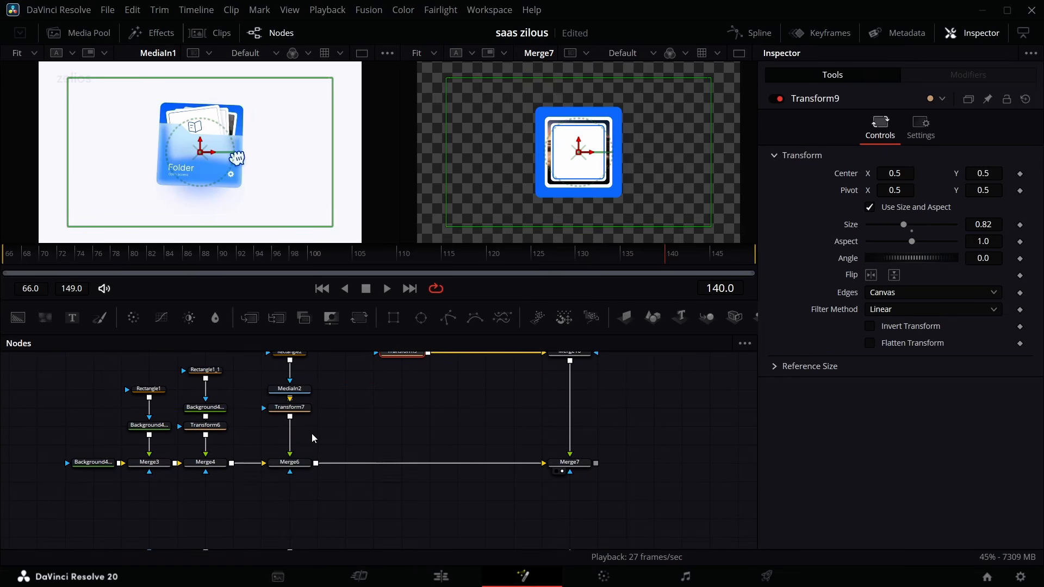
click(335, 542)
scroll(337, 540, up, 1)
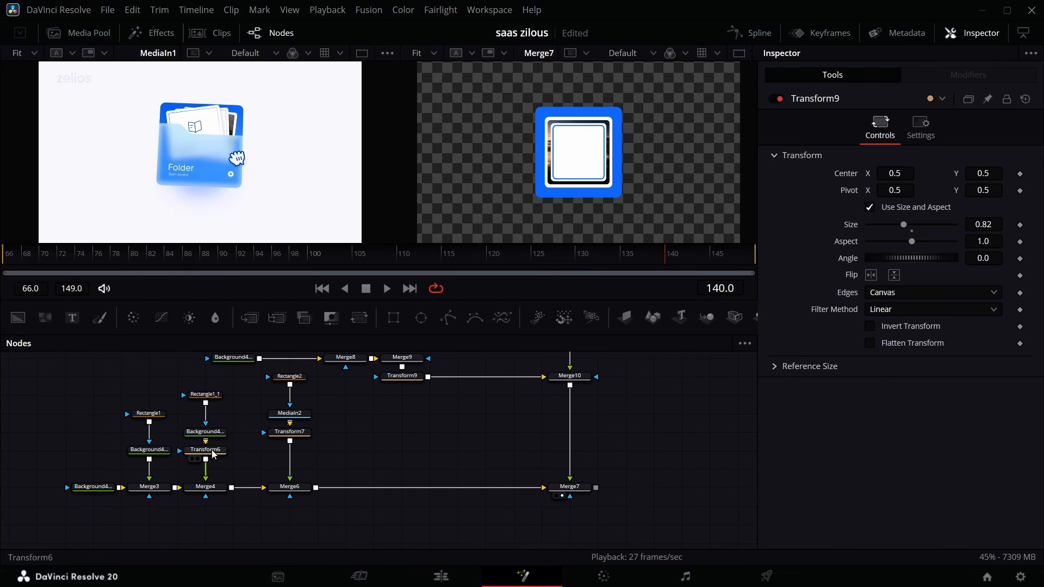
drag(290, 470, 207, 476)
drag(316, 433, 208, 463)
click(291, 489)
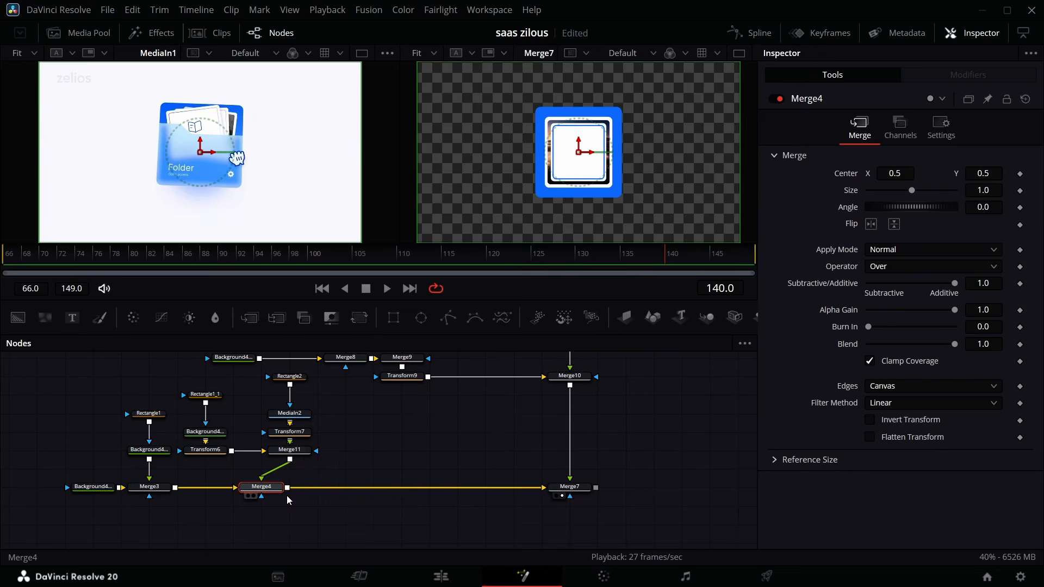
drag(287, 497, 301, 494)
Step: Add a Transform node after Merge11 and set the framed photo's angle to -7.3, size to 0.961 and center Y to 0.509
click(302, 454)
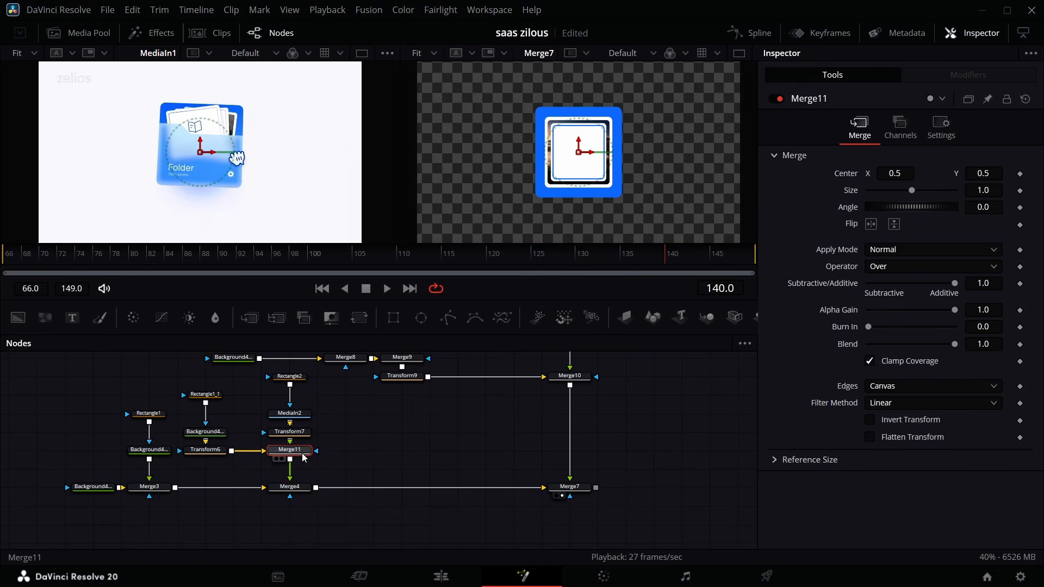
click(358, 324)
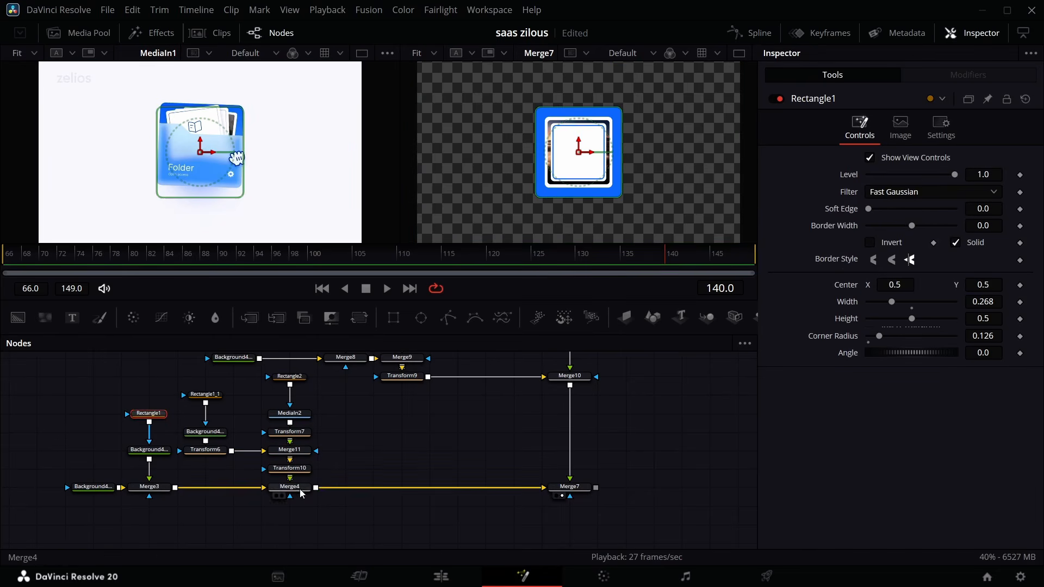
click(290, 471)
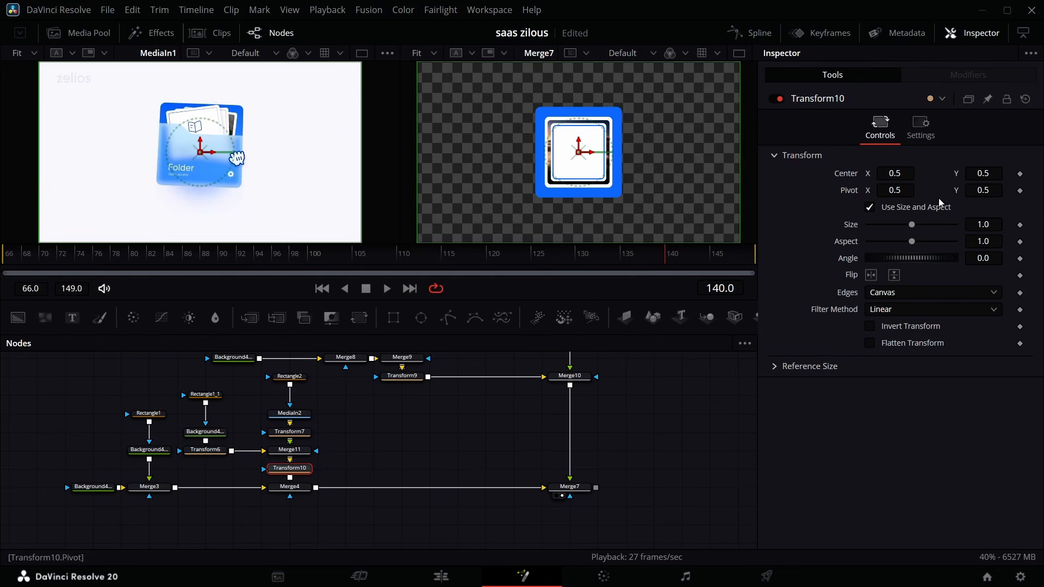
drag(982, 263, 951, 264)
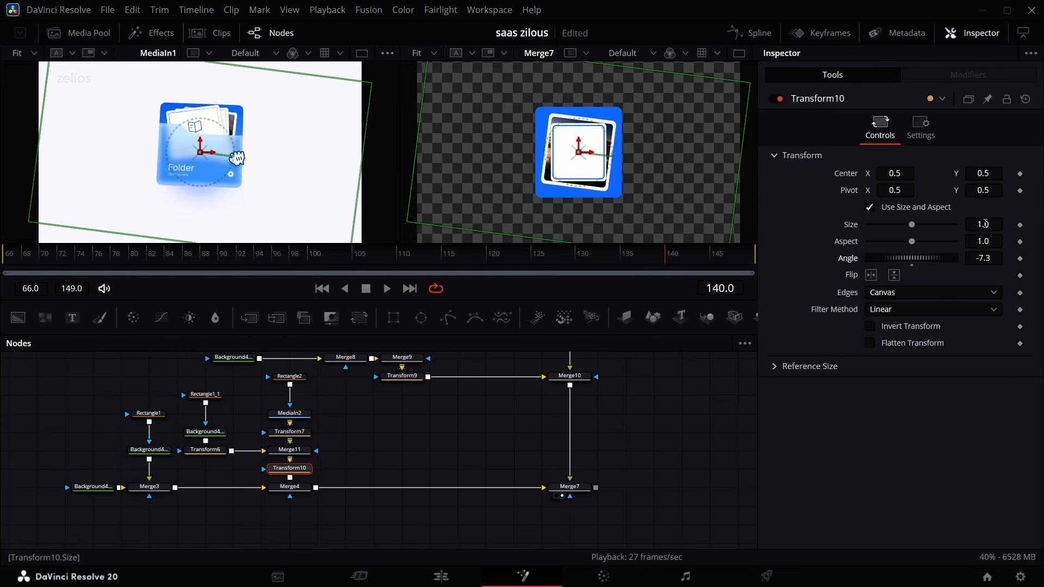
drag(985, 224, 971, 224)
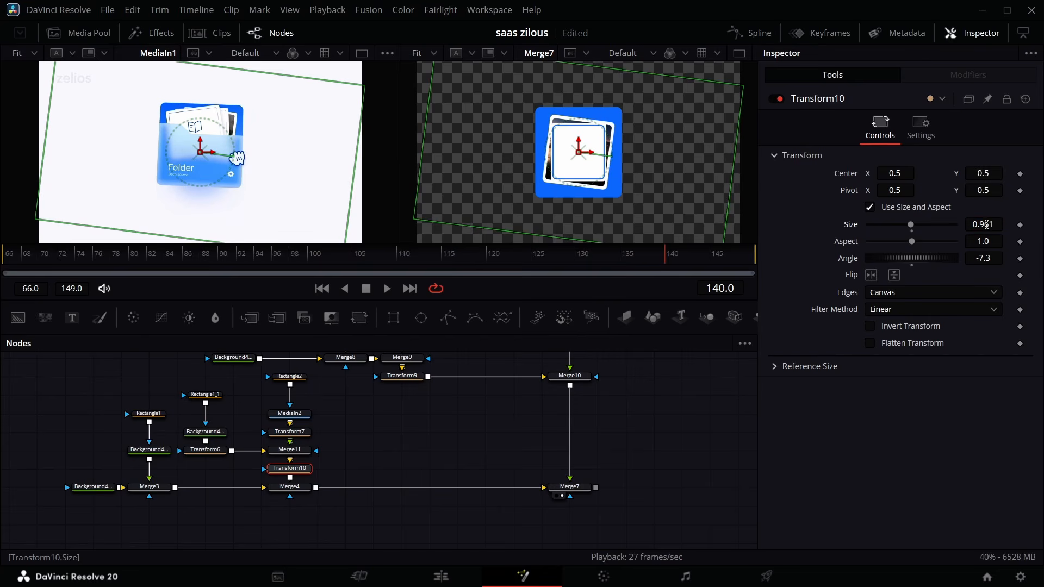
drag(983, 173, 986, 173)
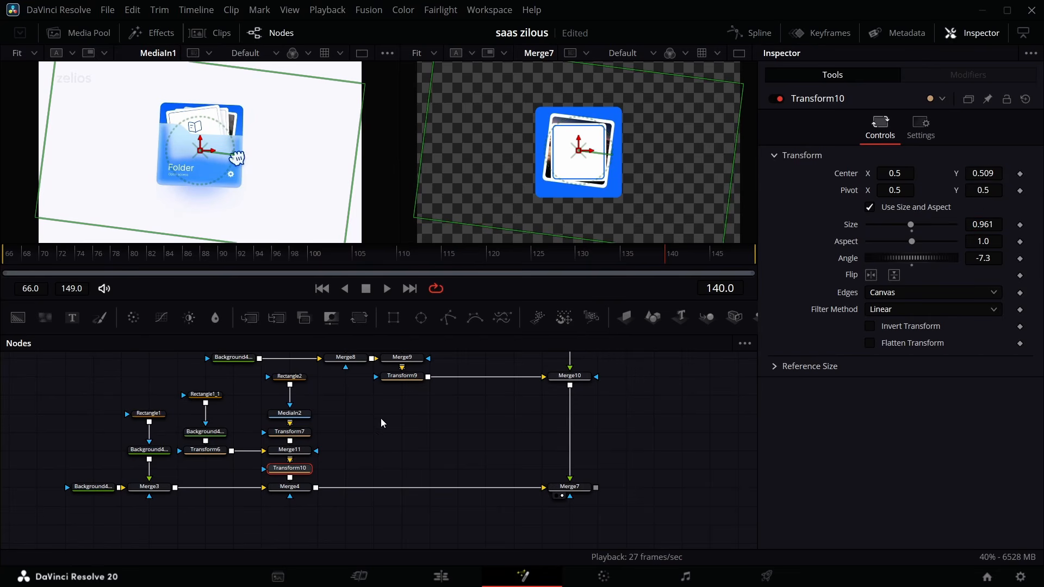
Step: Set the first outlined card's Transform9 to angle 3.7, size 0.918 and center Y 0.532
scroll(381, 423, up, 4)
click(405, 466)
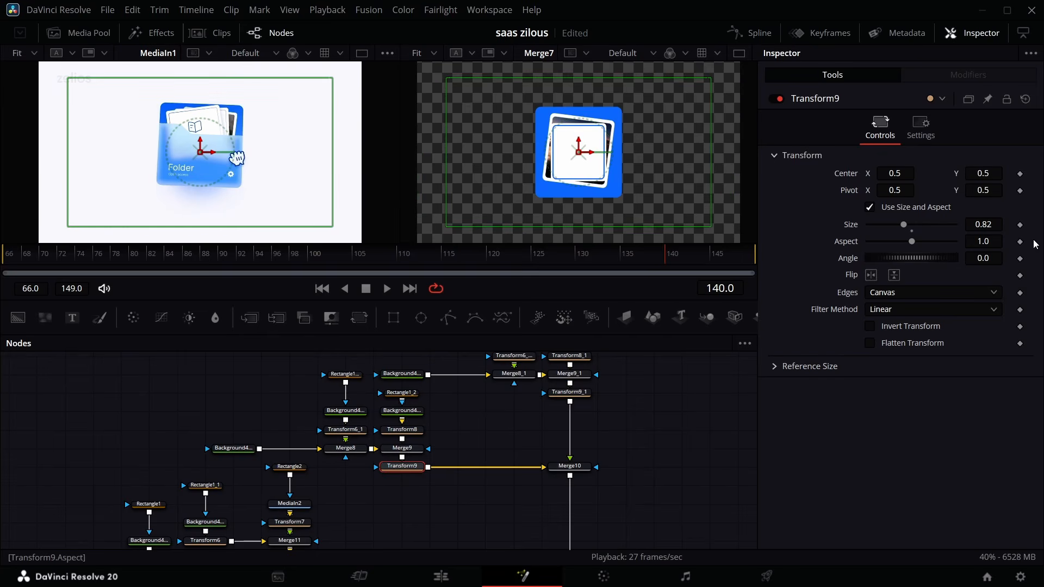
drag(981, 259, 941, 225)
double_click(849, 224)
drag(984, 259, 1002, 259)
drag(983, 174, 1000, 174)
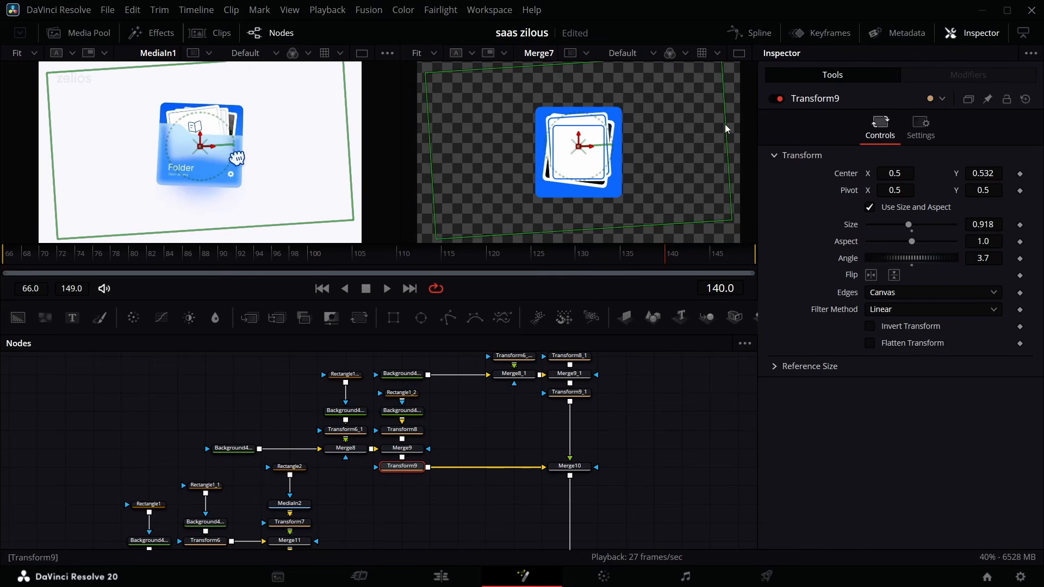
Step: Rotate the duplicated card to 10.2 in Transform9_1 and set its center to X 0.49, Y 0.548
scroll(540, 402, up, 3)
click(570, 426)
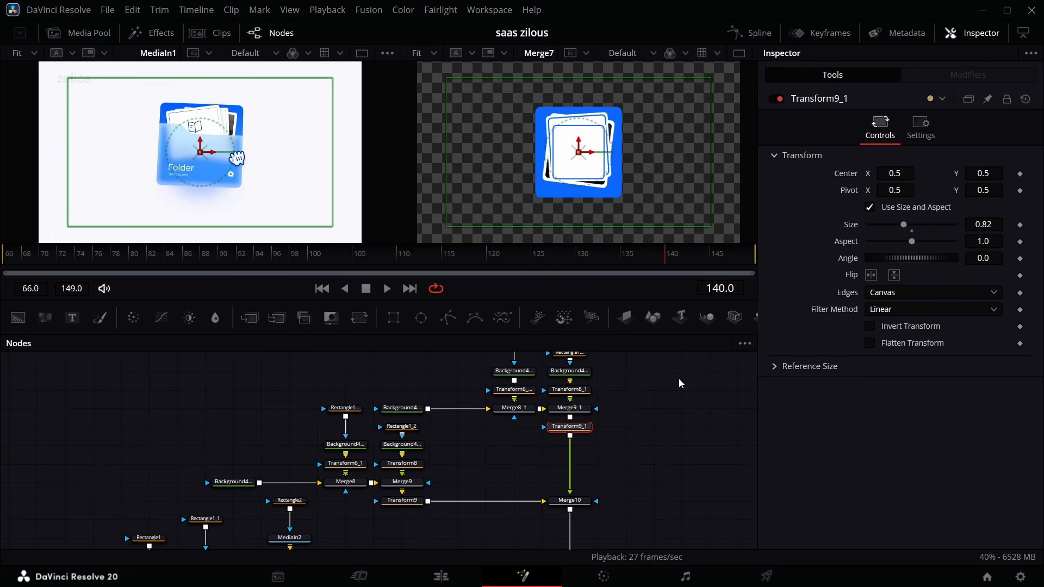
drag(983, 264, 1007, 263)
drag(980, 175, 1008, 174)
drag(896, 174, 891, 174)
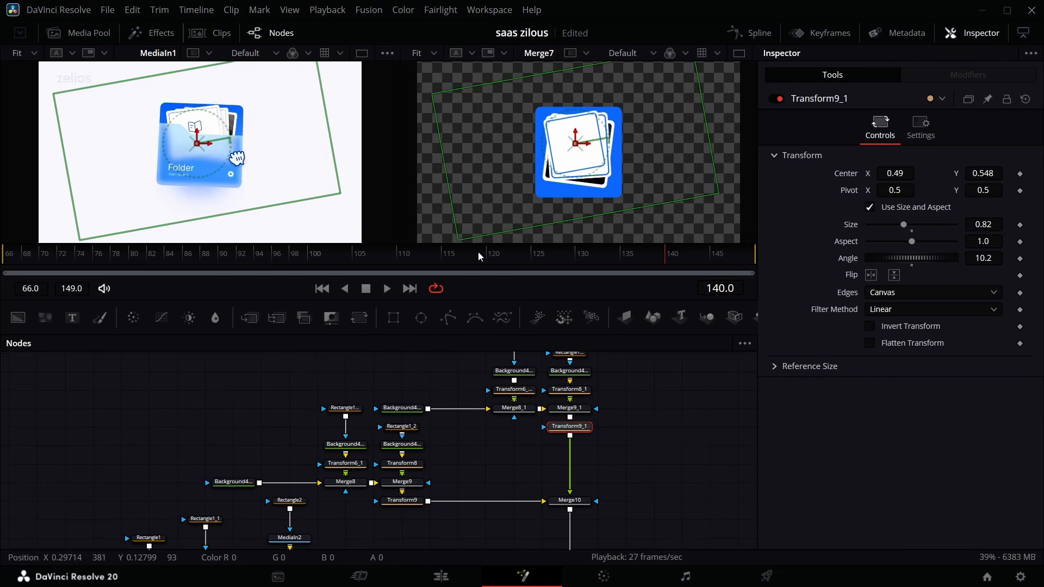
Step: Bring book.png into the node graph, merge it over Merge9_1 before Transform9_1, and shift the downstream nodes to make room
scroll(607, 474, right, 3)
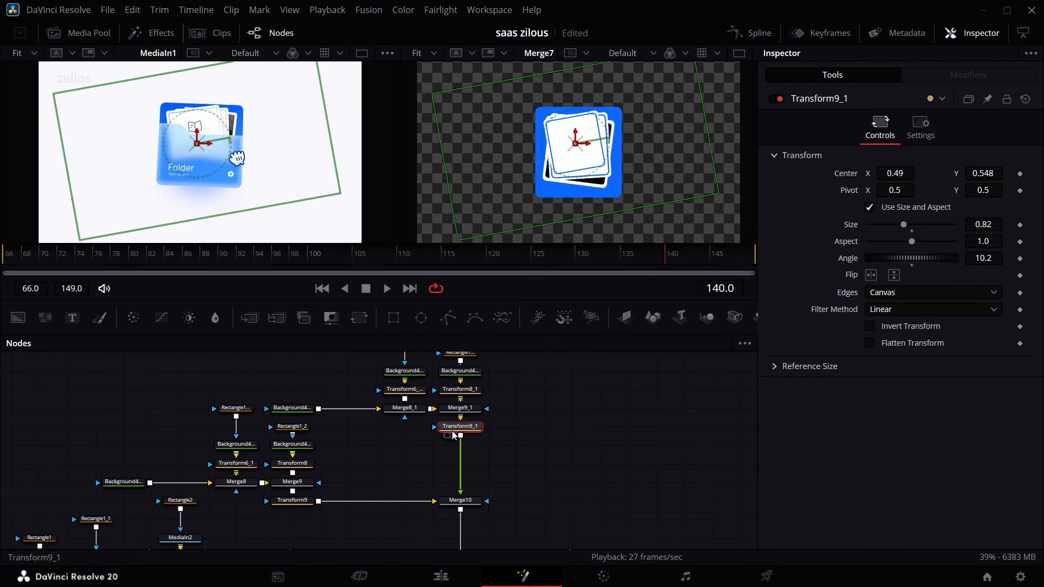
drag(454, 433, 454, 451)
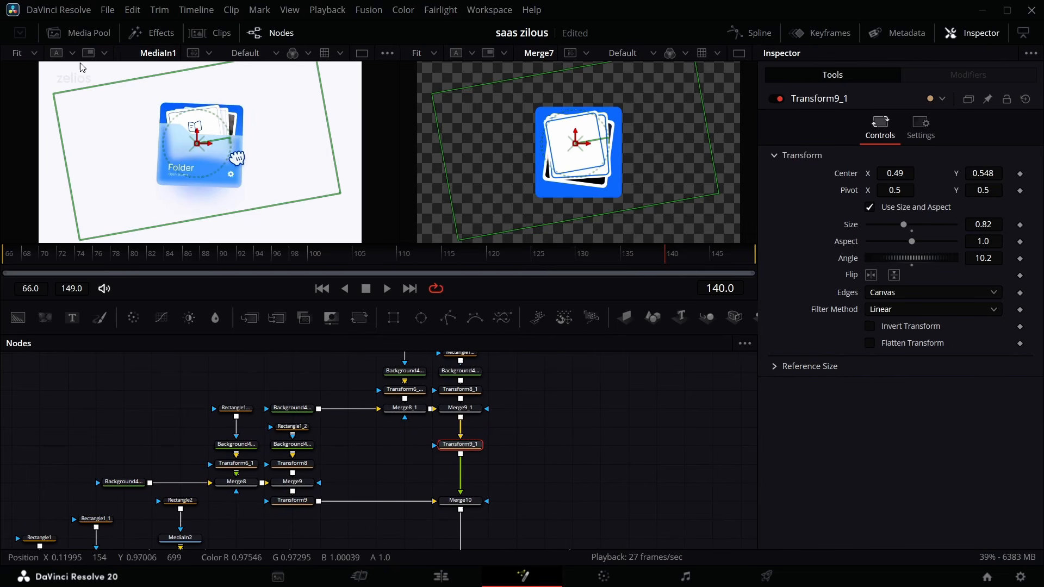
click(88, 33)
drag(226, 87, 545, 390)
drag(572, 390, 461, 417)
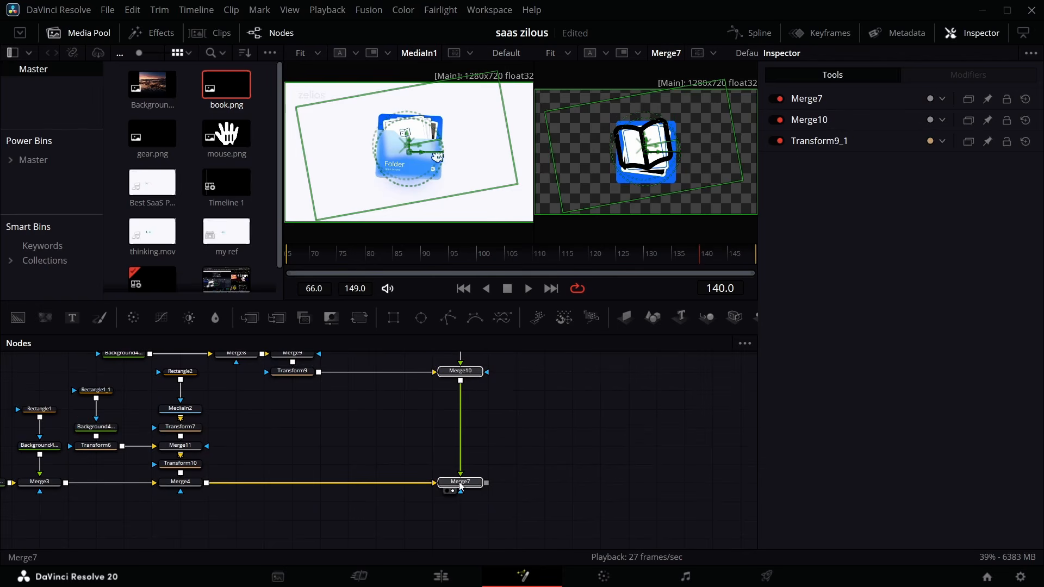
drag(460, 483, 572, 487)
scroll(539, 414, up, 5)
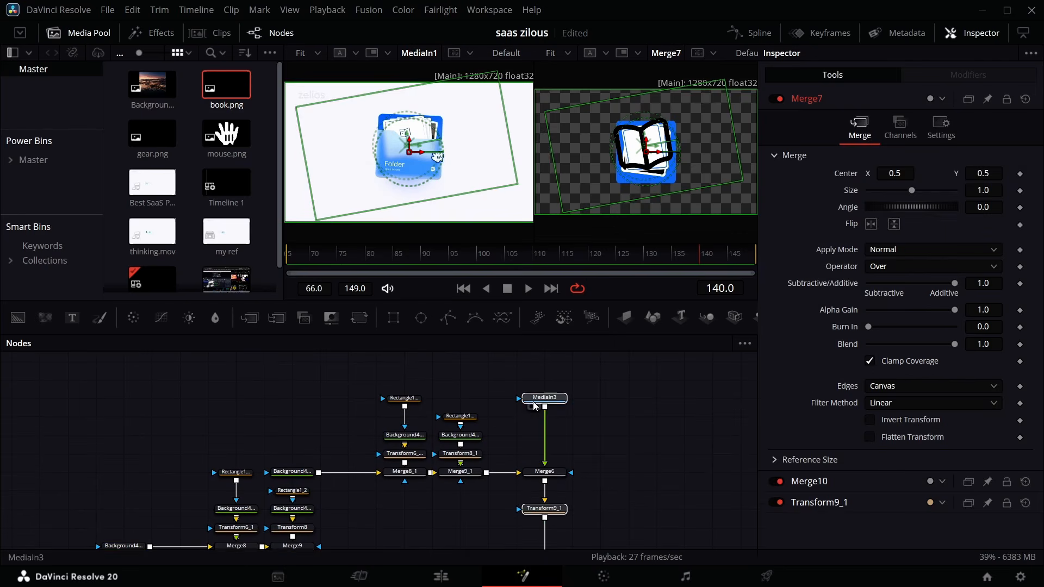
Step: Add a Transform node directly after the book image's MediaIn3
click(536, 406)
click(360, 318)
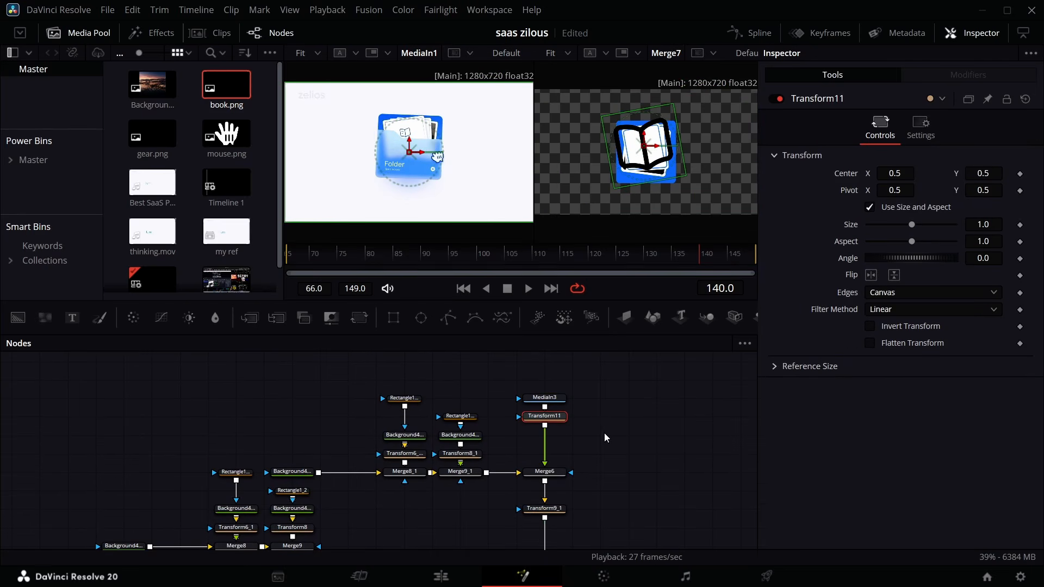
Step: Insert a Color Generator after MediaIn3, masked by the book image, and sample its colour from the reference folder's blue
drag(551, 397, 551, 378)
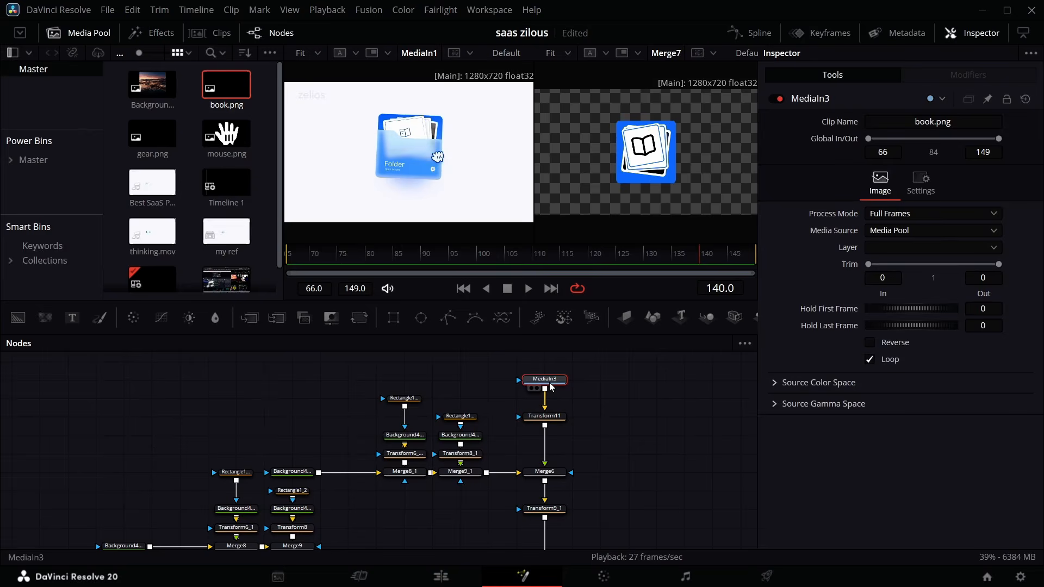
key(shift+space)
text(colorge)
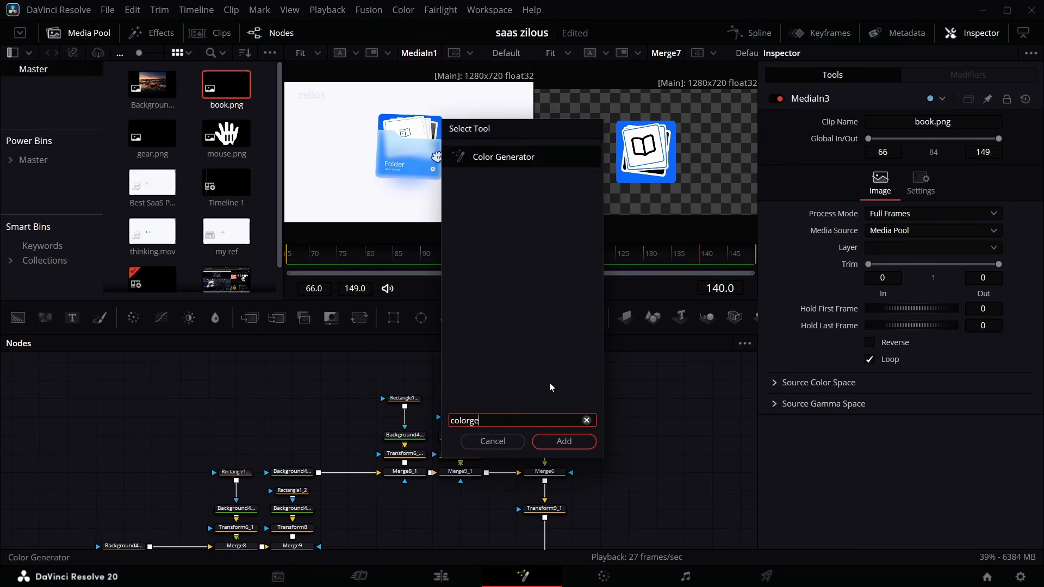
key(Return)
drag(548, 381, 521, 403)
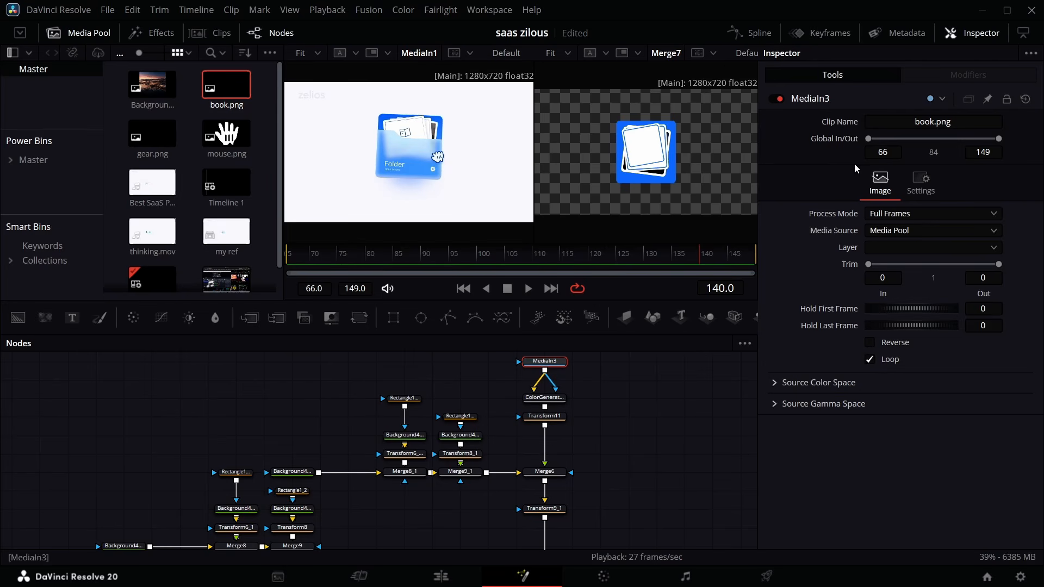
click(554, 399)
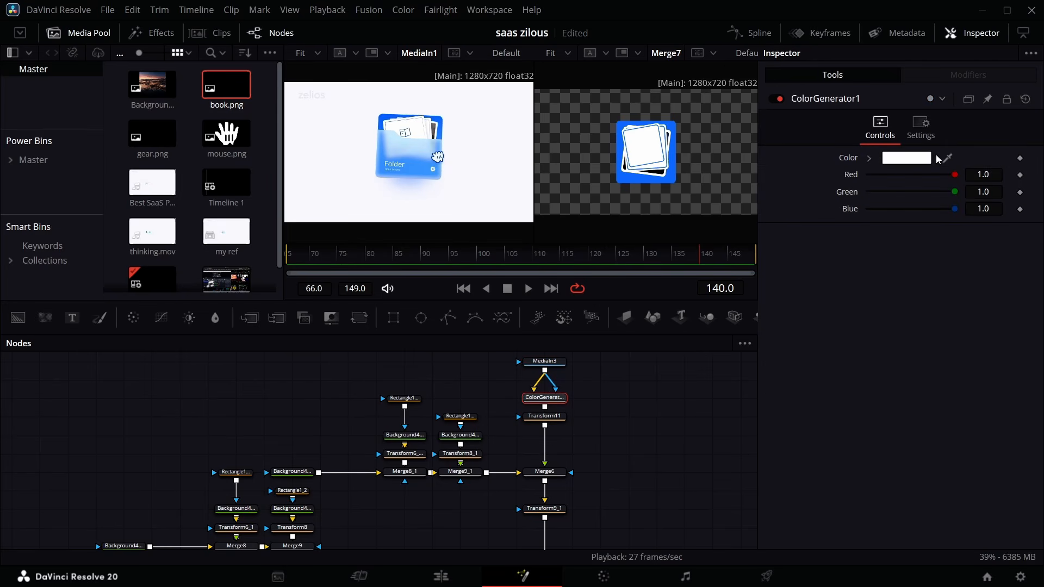
drag(947, 158, 383, 121)
Step: Shrink the book icon with Transform11 to size 0.24, rotate it to -9.8, and move it to about X 0.499, Y 0.556
click(554, 416)
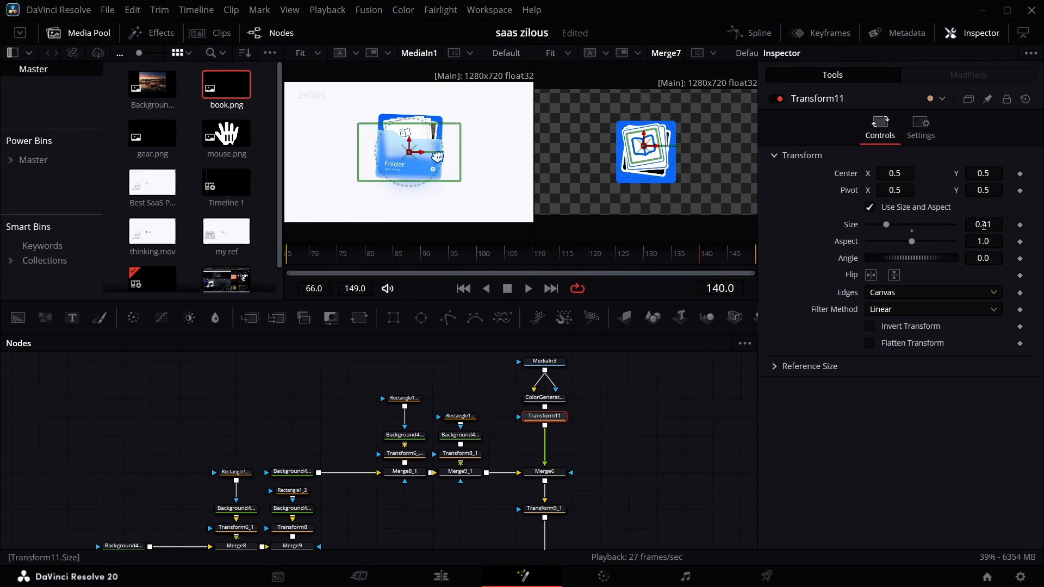
drag(984, 226, 531, 170)
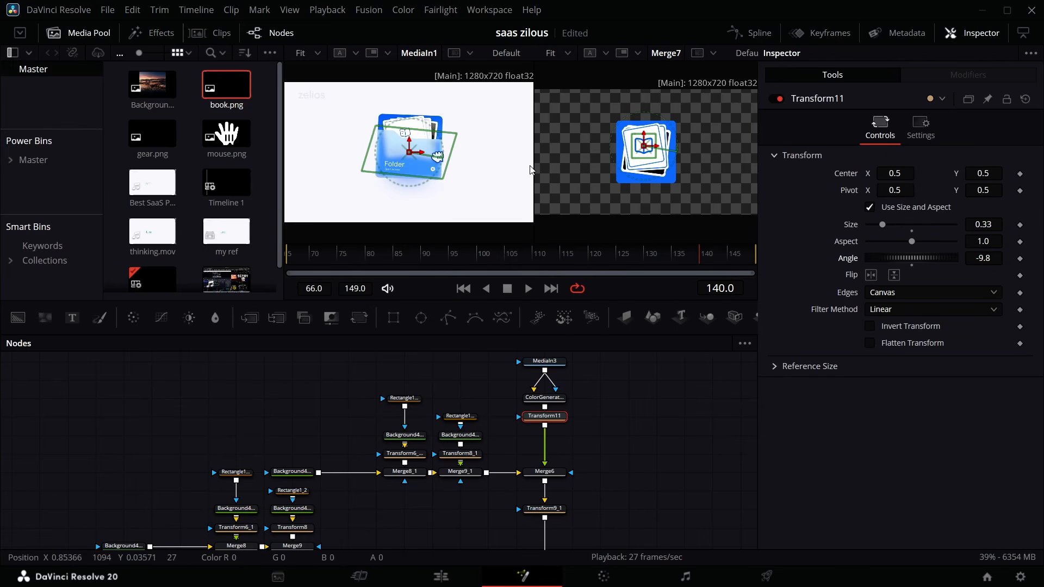
drag(632, 156, 635, 153)
drag(644, 146, 643, 140)
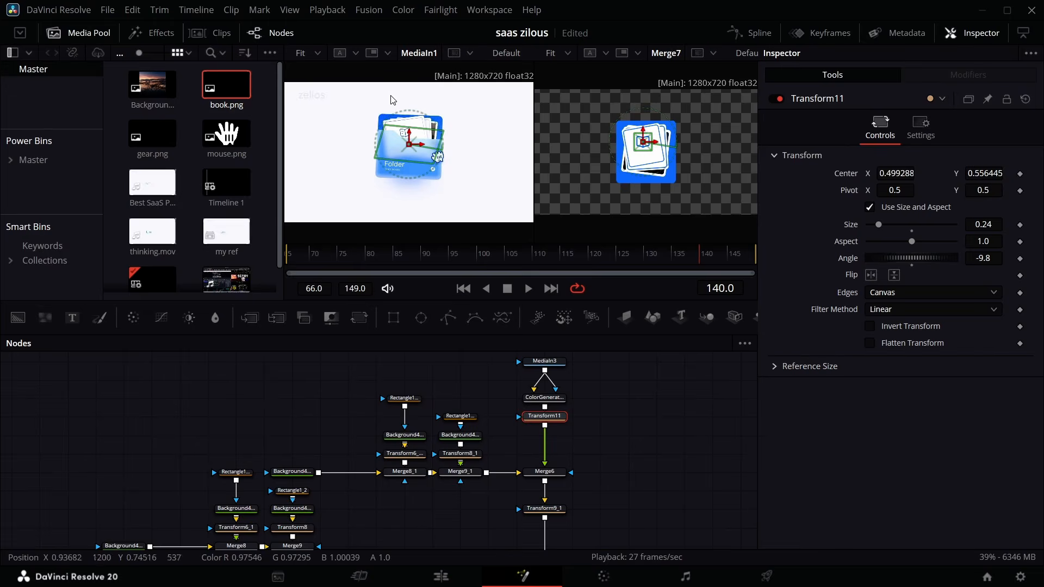
Step: Hide the media pool to enlarge the viewers and set the Merge7 viewer's zoom to 50%
click(88, 33)
click(436, 53)
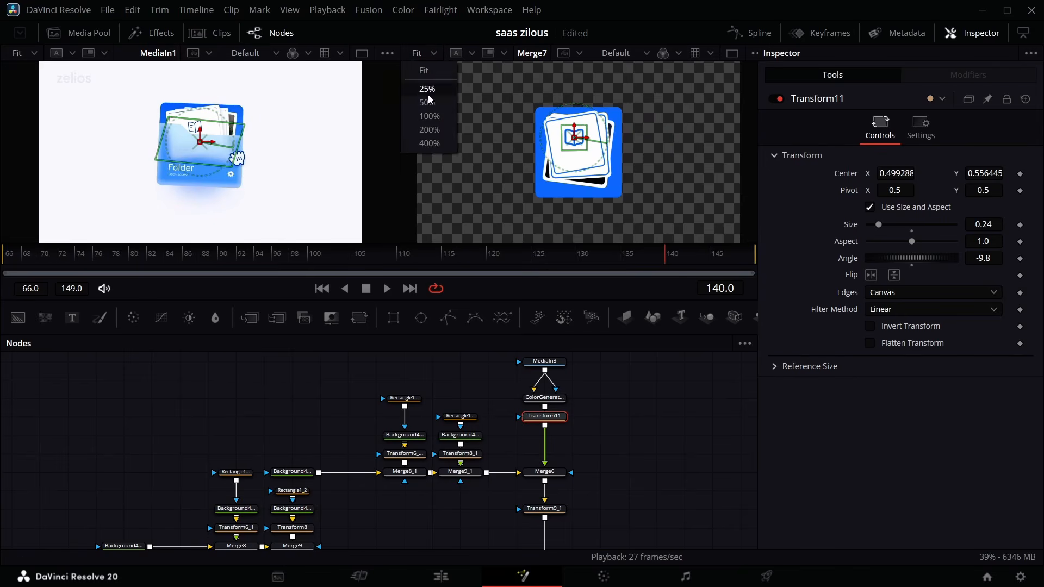
click(429, 118)
click(435, 53)
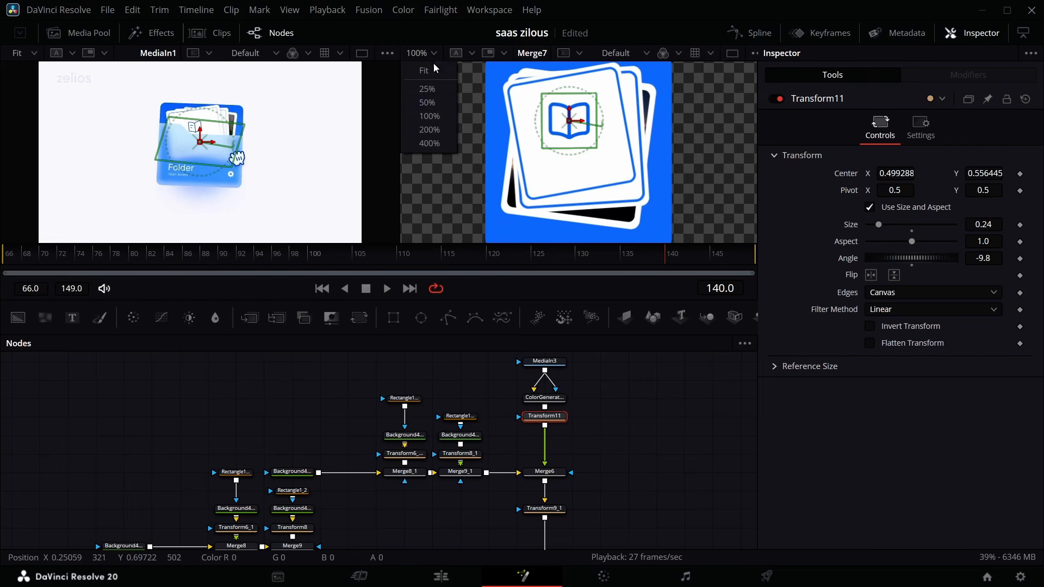
click(435, 102)
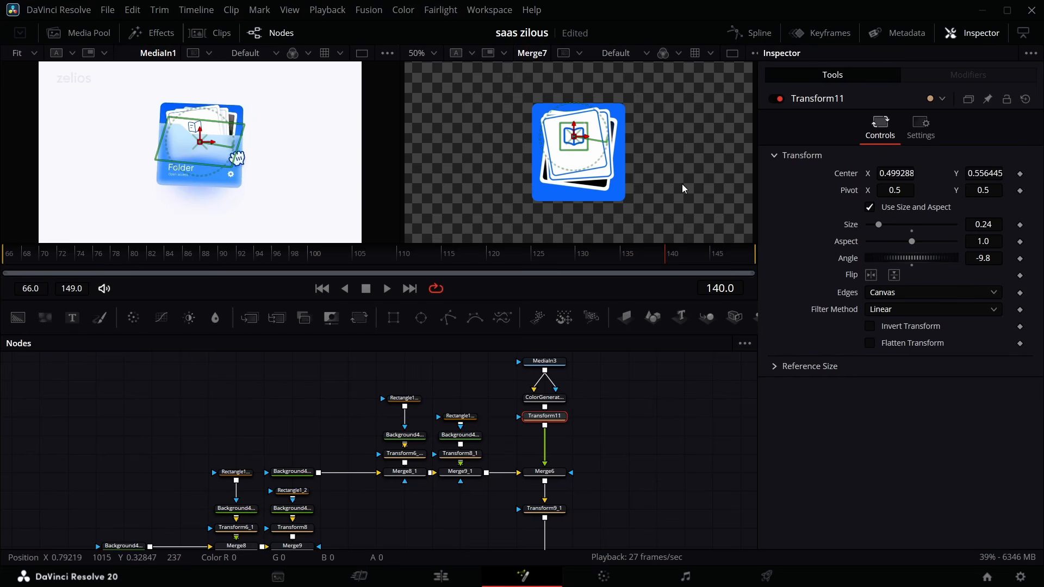
Step: Duplicate the Rectangle1 mask and its connected Background4_2 node into the empty area beyond Merge10
scroll(425, 459, down, 2)
scroll(489, 446, down, 7)
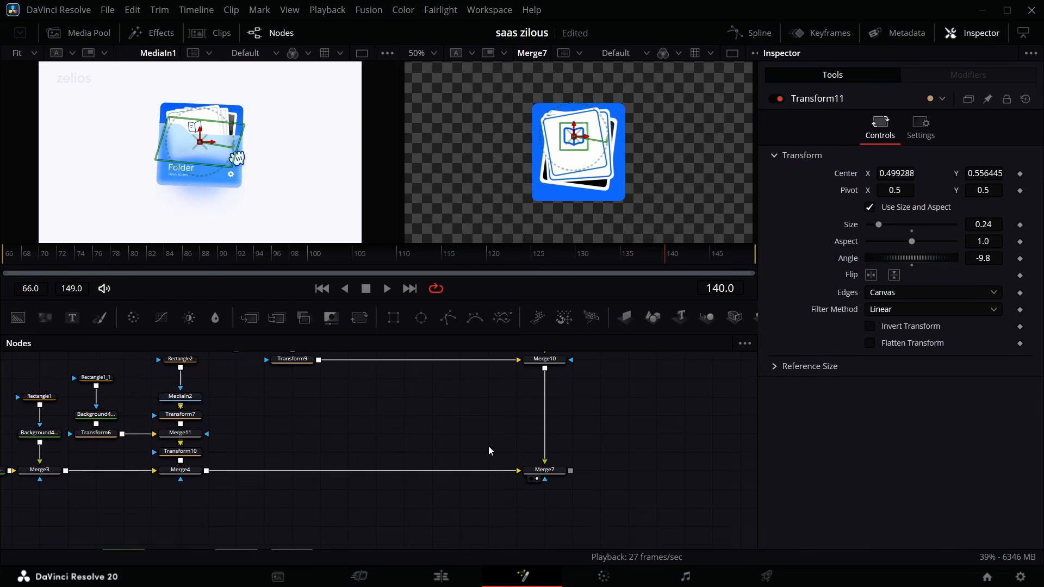
scroll(434, 459, right, 3)
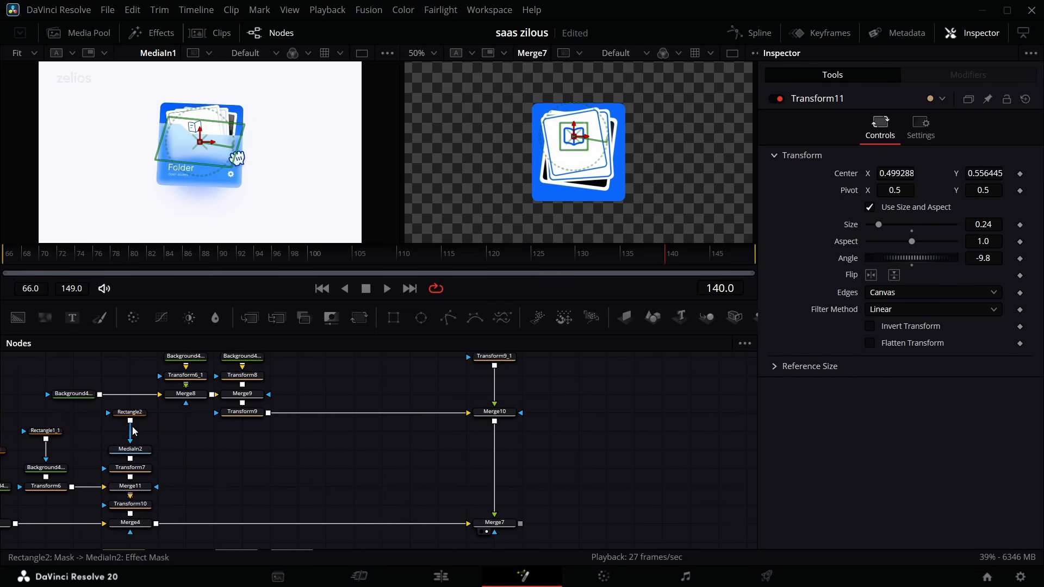
scroll(67, 416, left, 8)
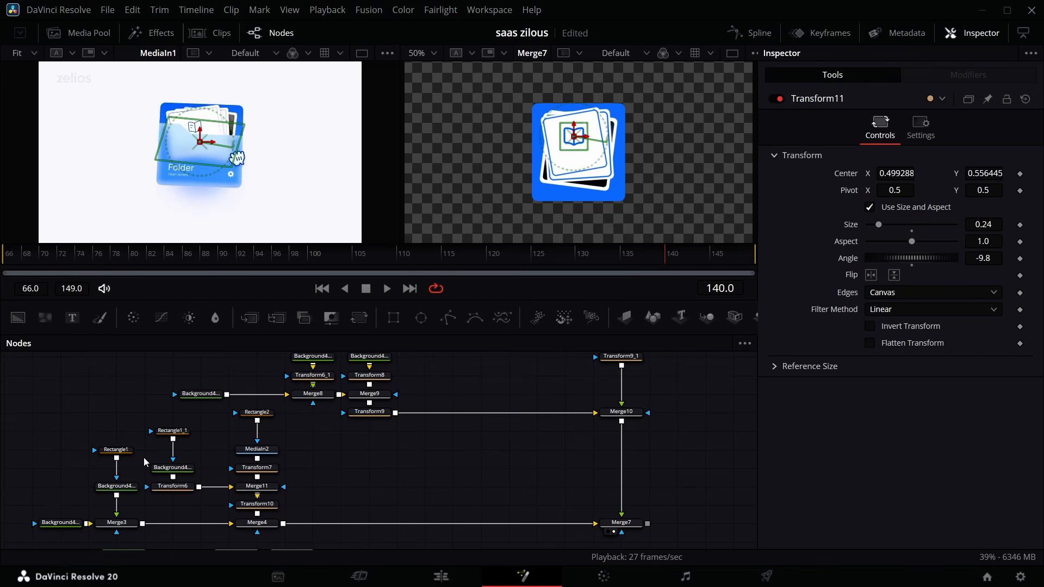
drag(93, 422, 140, 516)
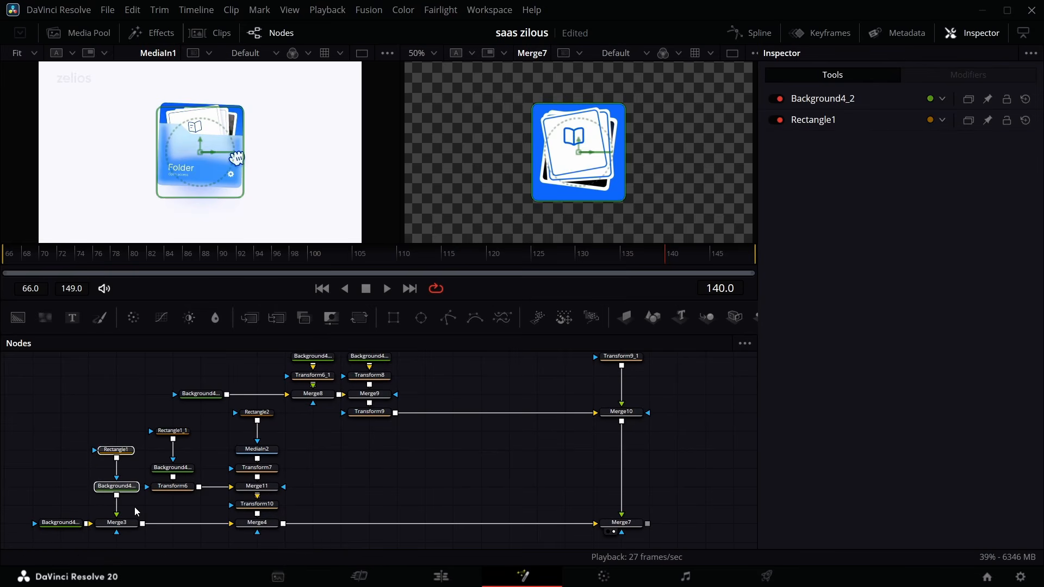
scroll(620, 450, right, 6)
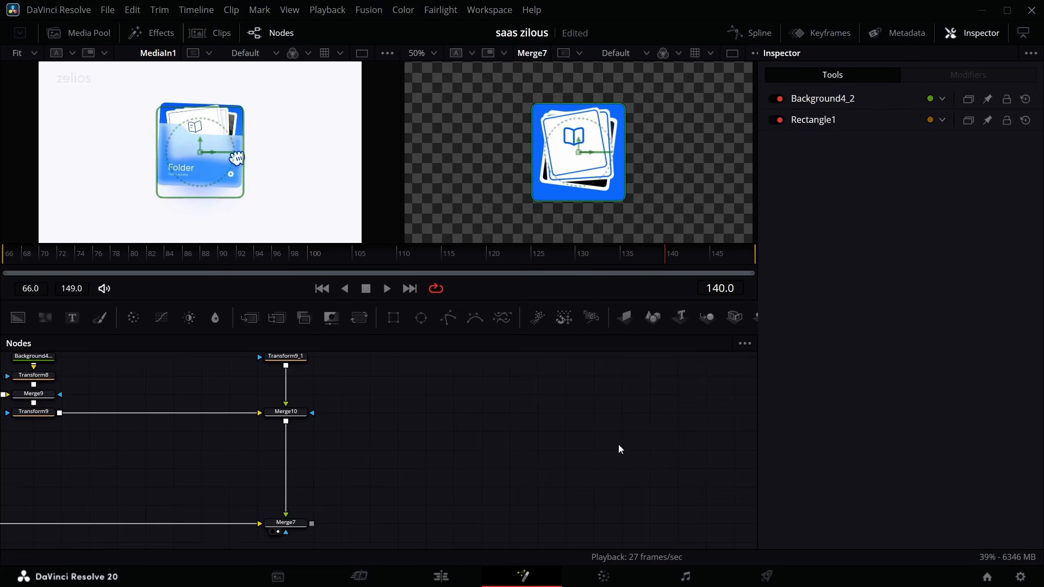
click(443, 406)
key(ctrl+v)
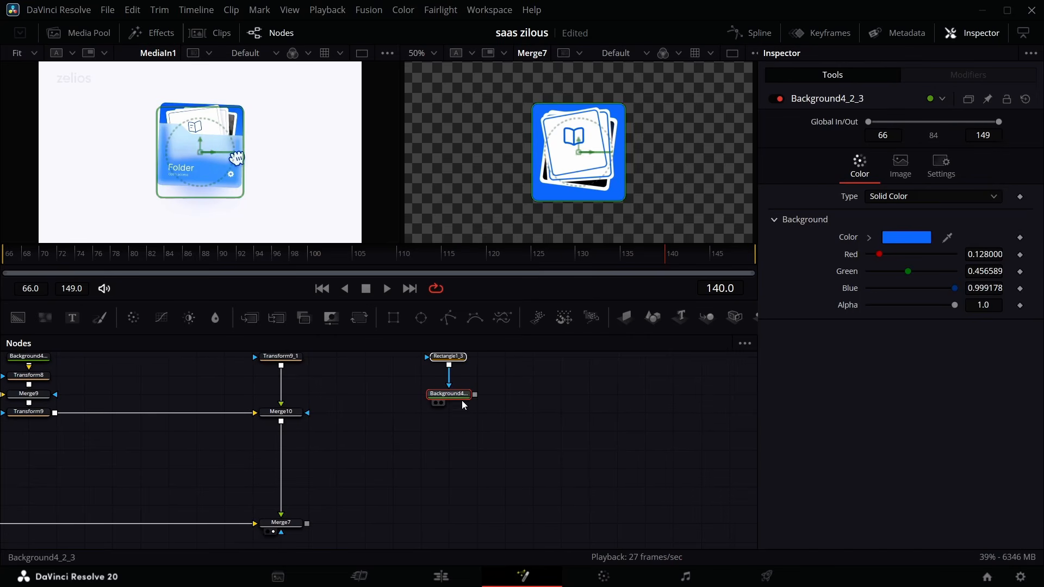
Step: Merge the duplicated background over the Merge7 output and show the new merge in the second viewer
click(452, 398)
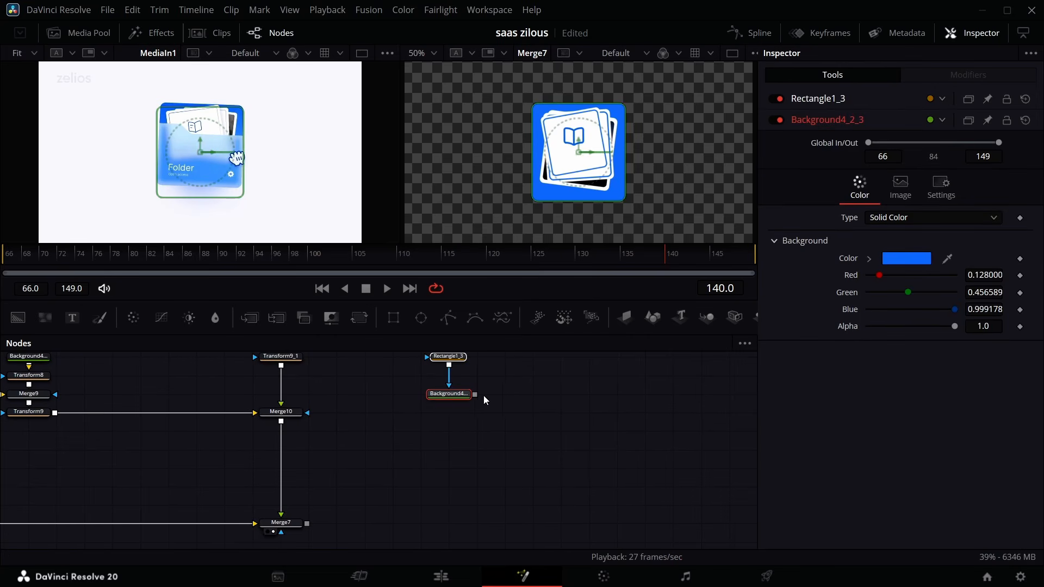
drag(475, 394, 307, 523)
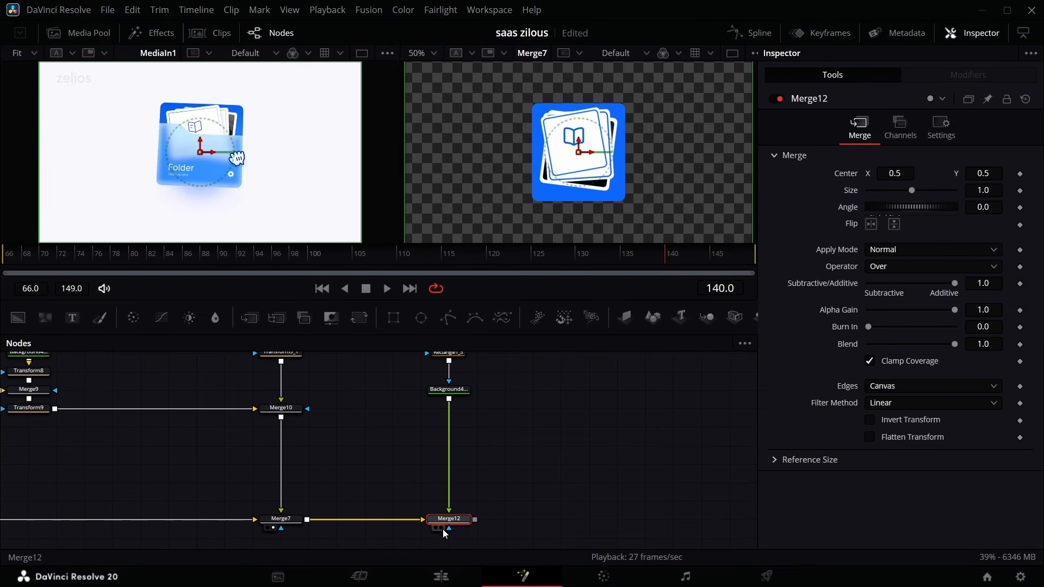
key(2)
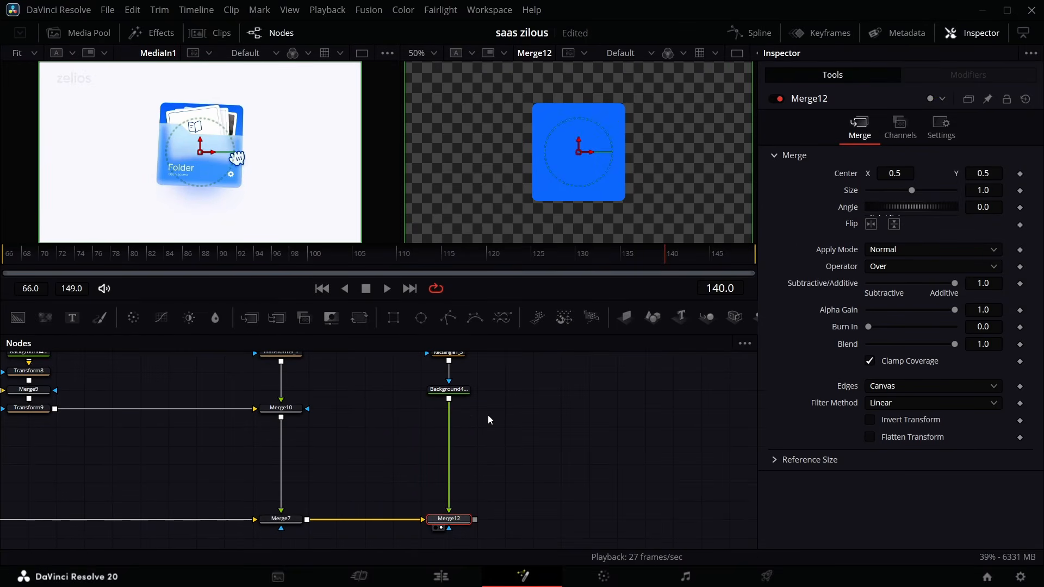
Step: Change the duplicated background's fill type to Gradient and set its starting colour to a mid grey of about 0.518
click(456, 391)
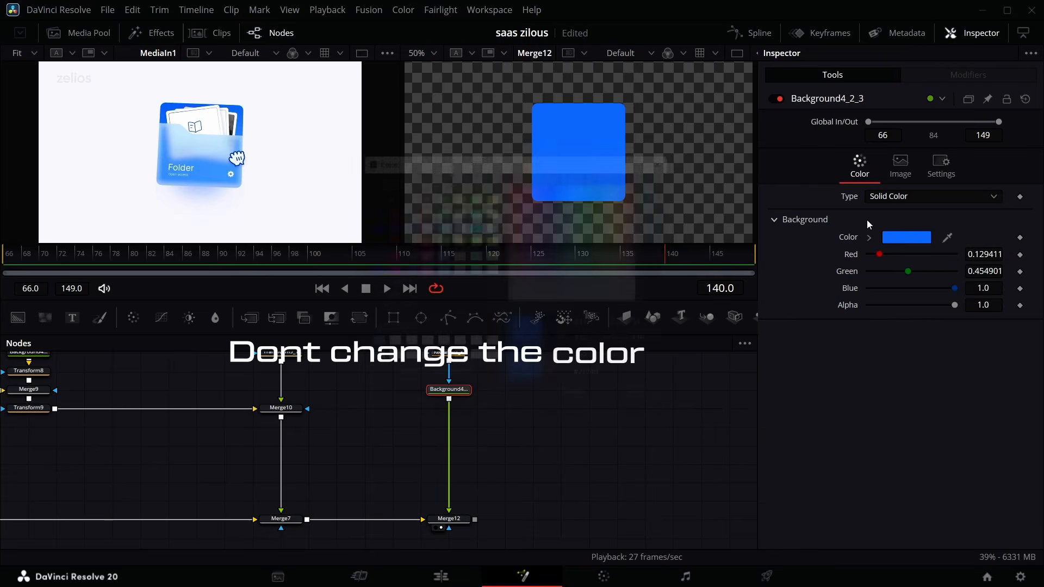
click(905, 238)
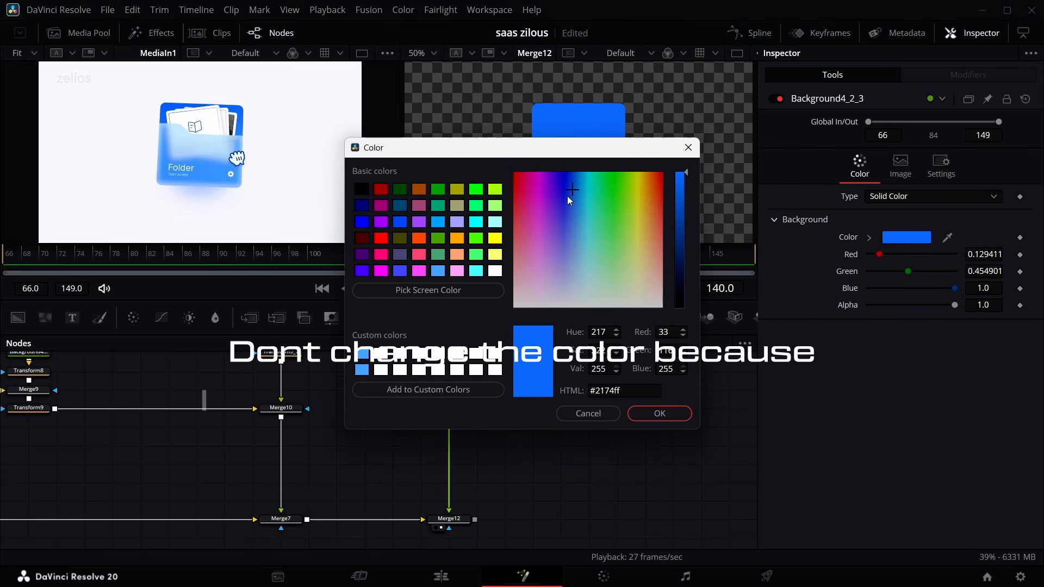
click(688, 147)
click(993, 197)
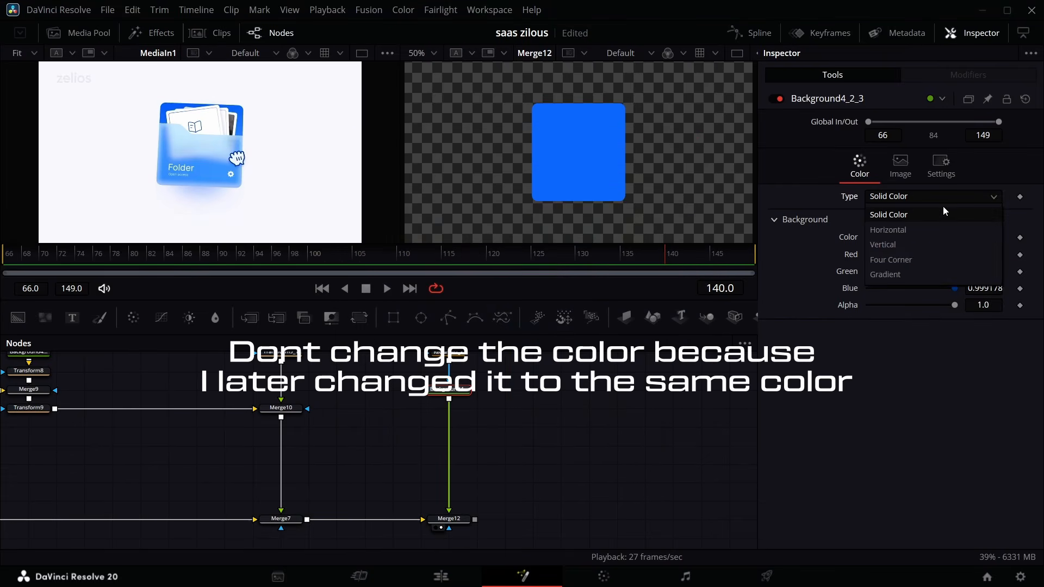
click(901, 274)
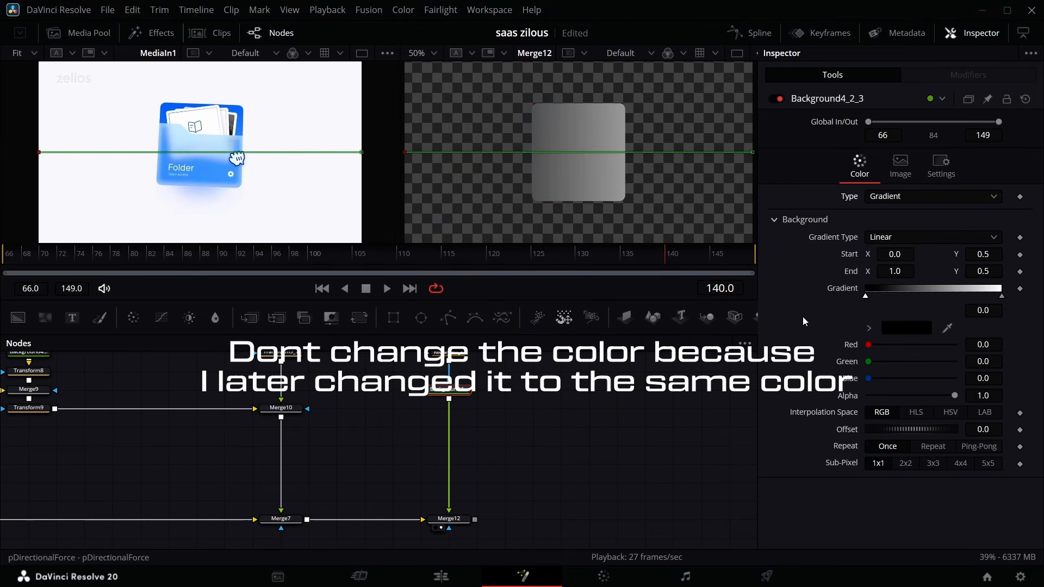
click(899, 325)
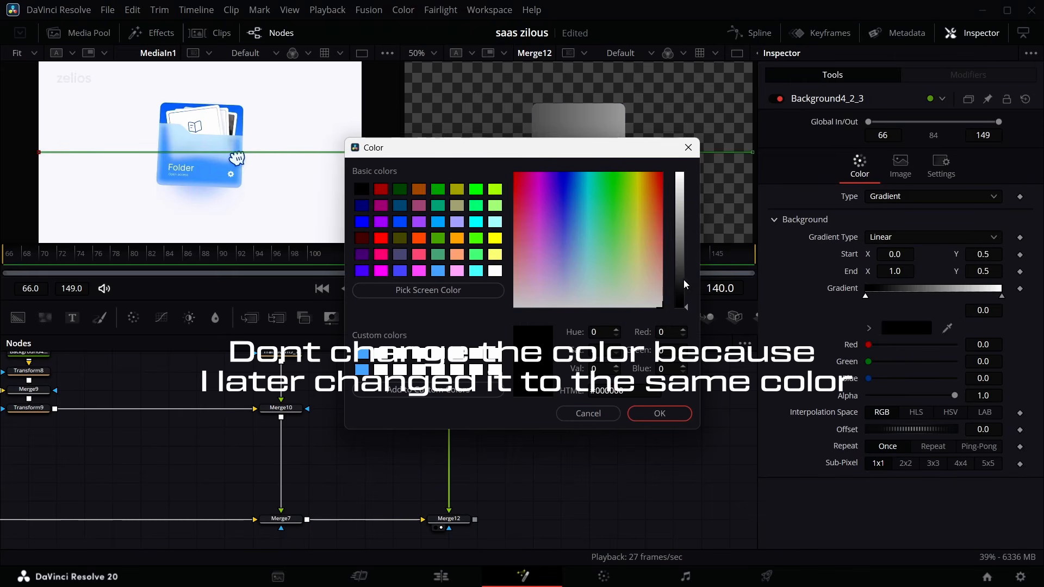
drag(684, 280, 683, 270)
click(660, 414)
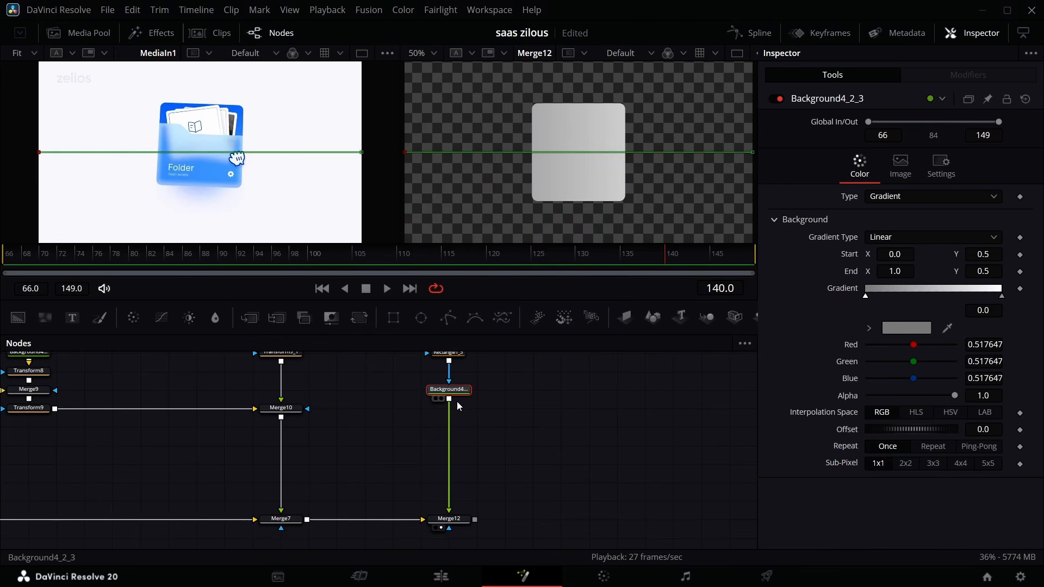
Step: Add an unconnected Polygon mask node below Merge12
scroll(457, 401, up, 1)
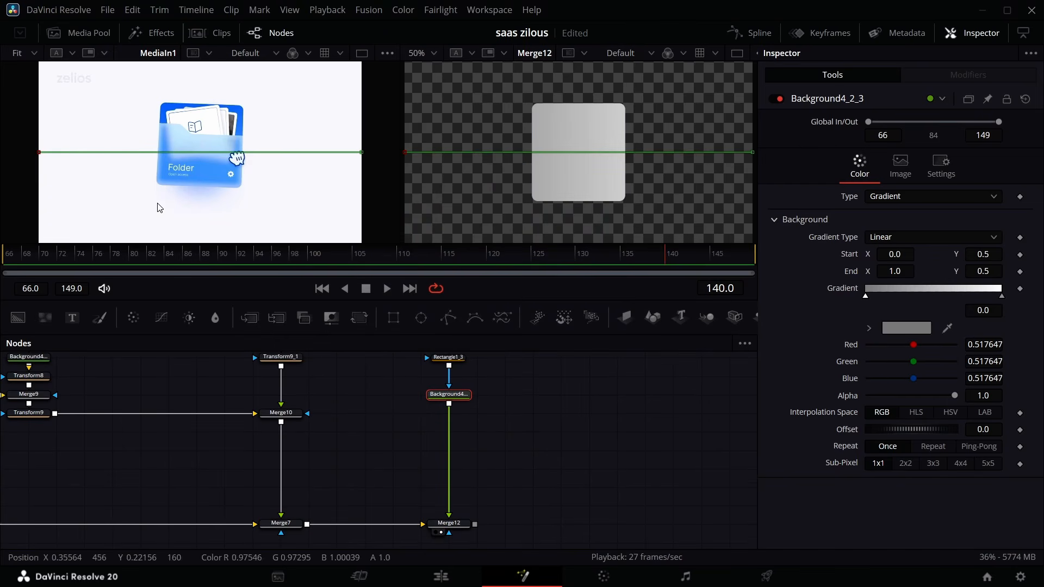
scroll(432, 441, down, 10)
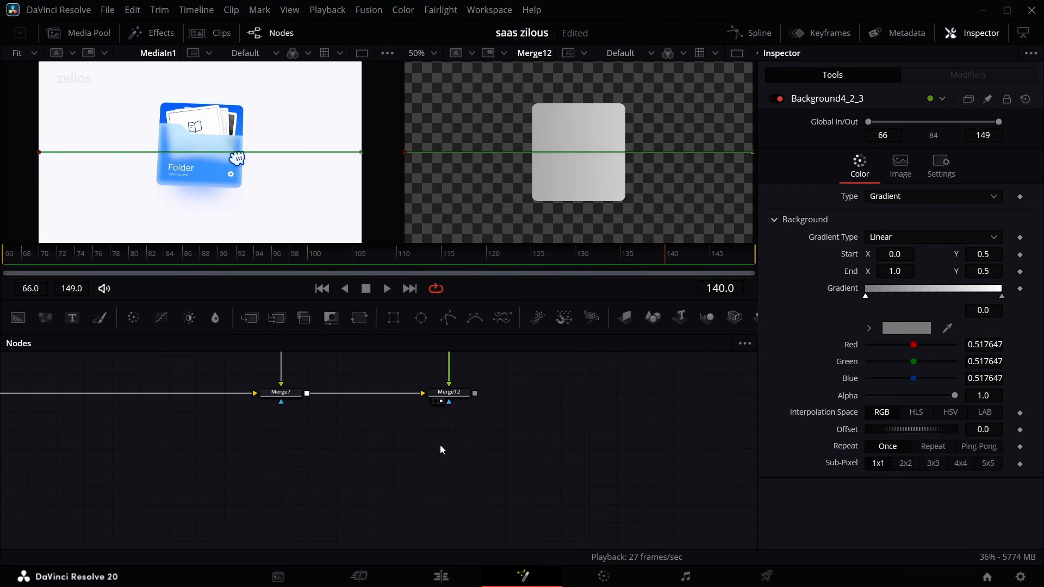
drag(449, 318, 444, 449)
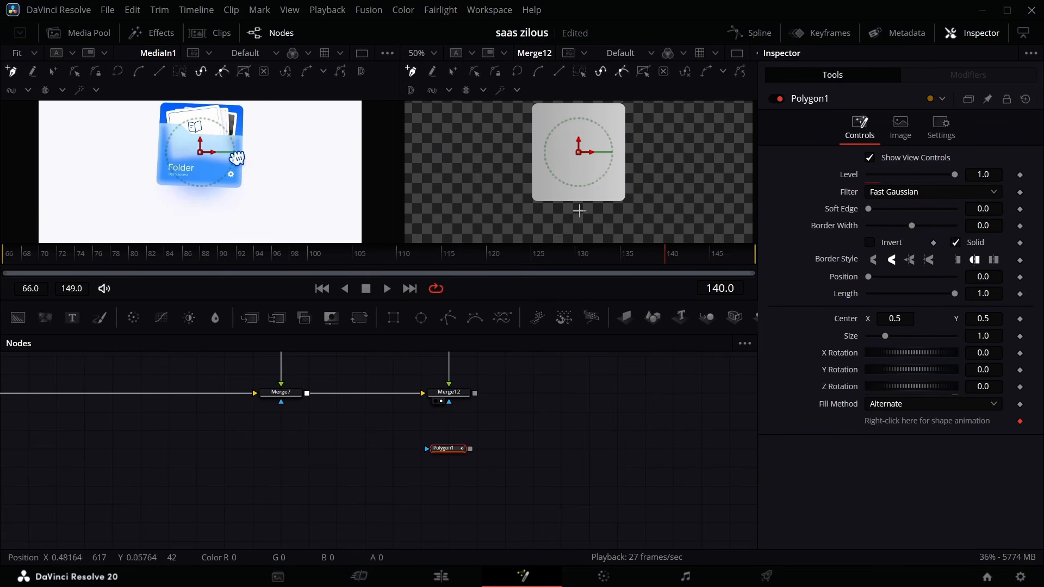
Step: Draw a closed six-point polygon around the square's lower part, extending past its sides, with a small downward step in the upper edge near the centre
scroll(564, 130, up, 2)
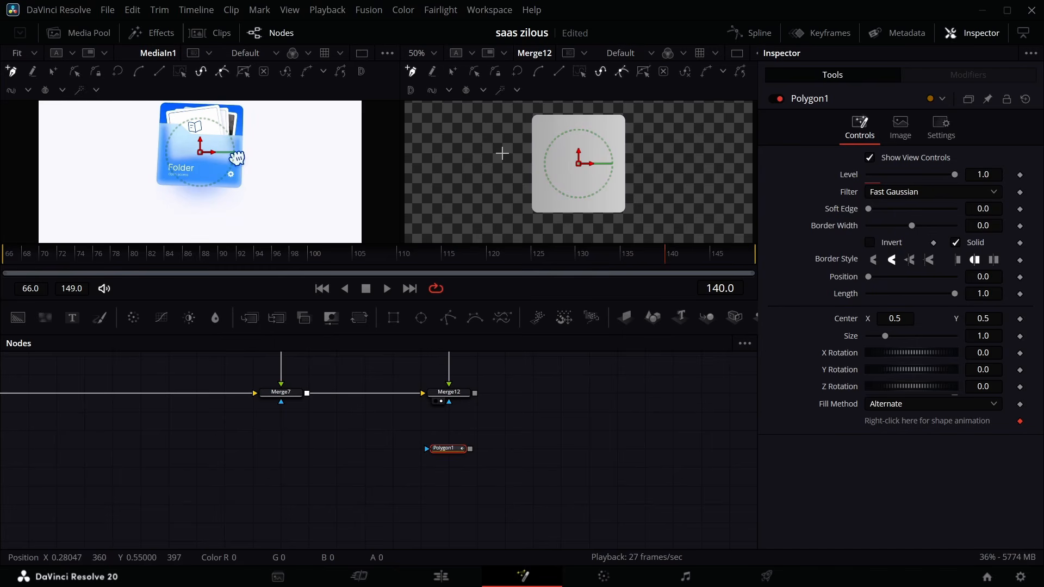
drag(502, 154, 537, 153)
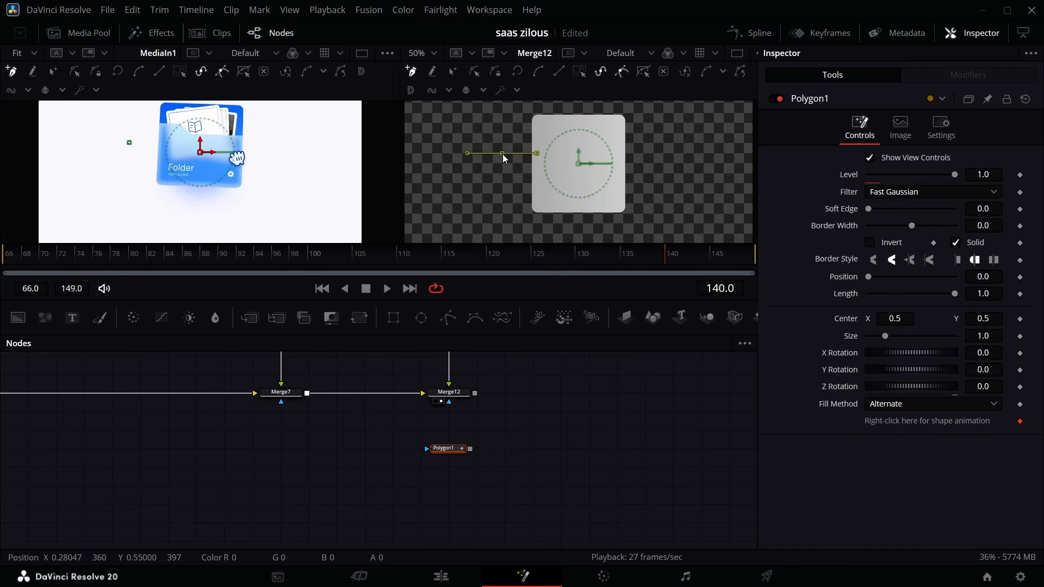
click(564, 153)
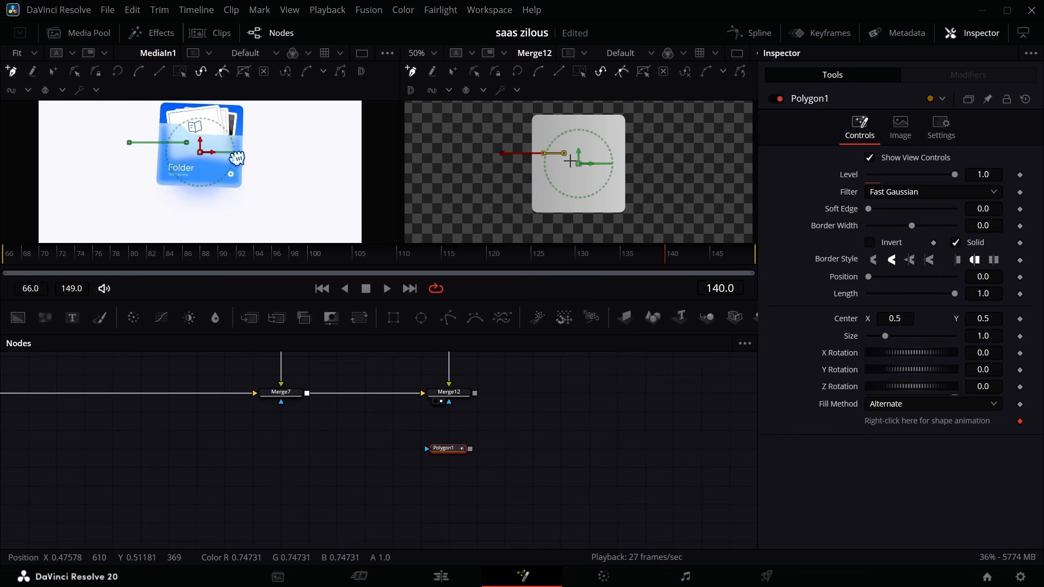
click(569, 160)
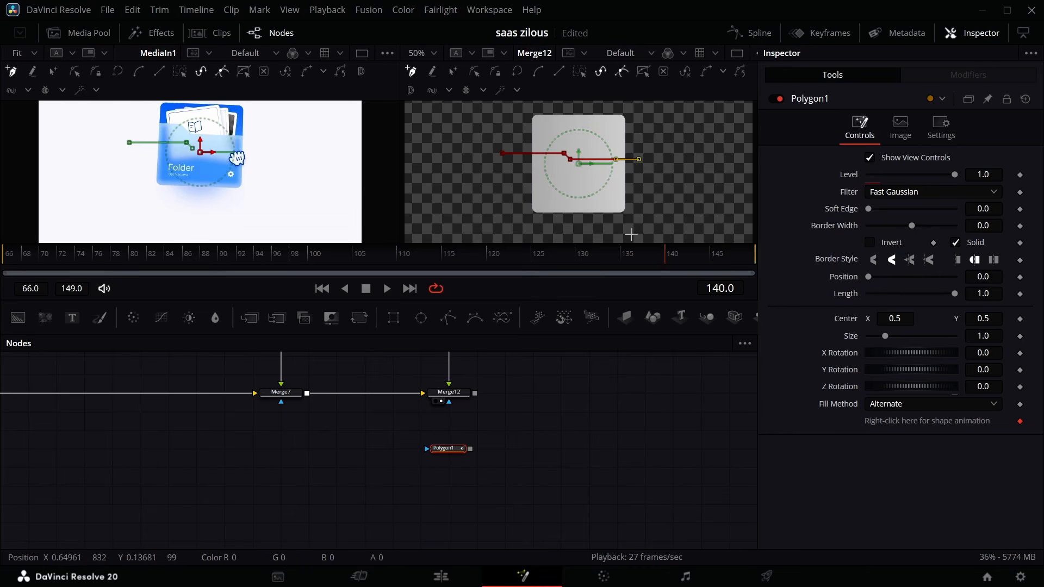
click(640, 218)
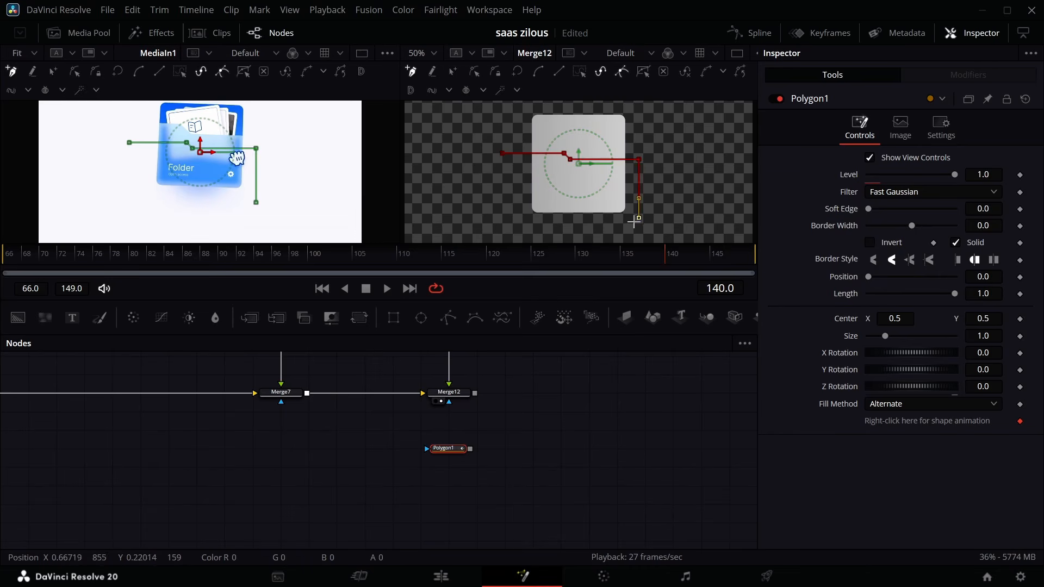
click(500, 218)
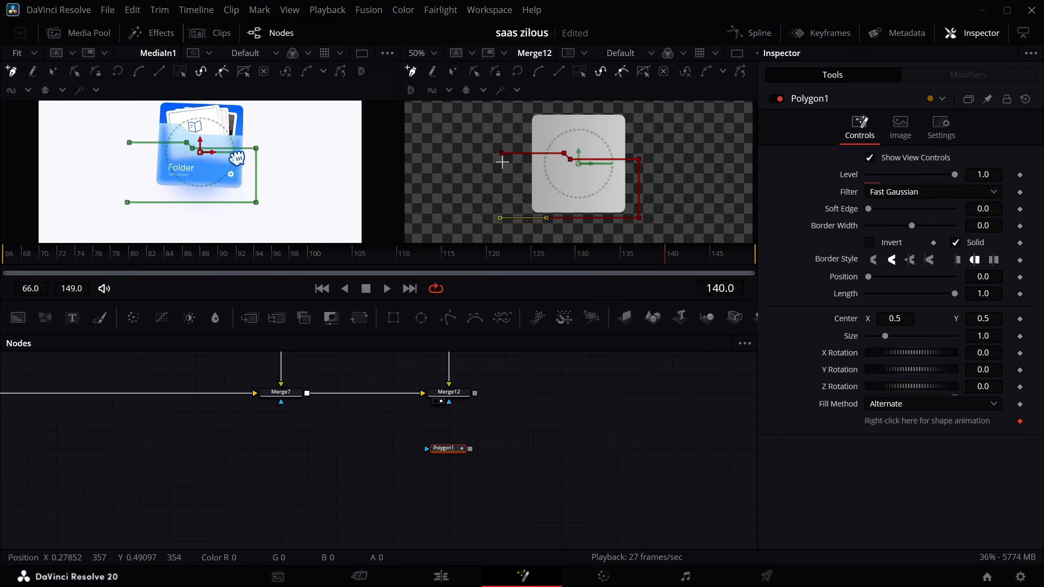
click(502, 154)
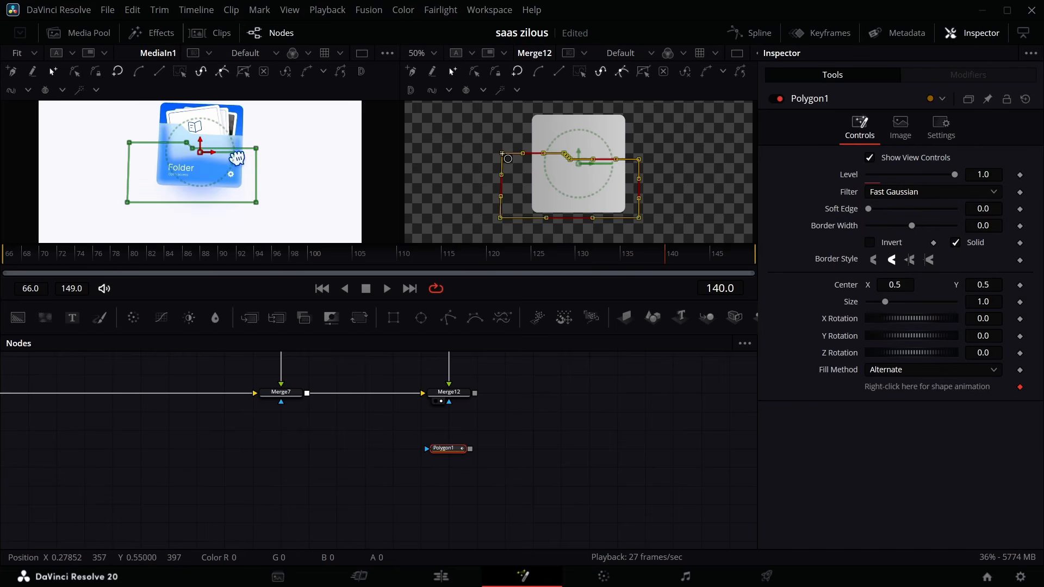
Step: Connect the polygon to Merge12 as its mask and raise the left section of its upper edge into a taller, level folder tab
drag(471, 449, 449, 403)
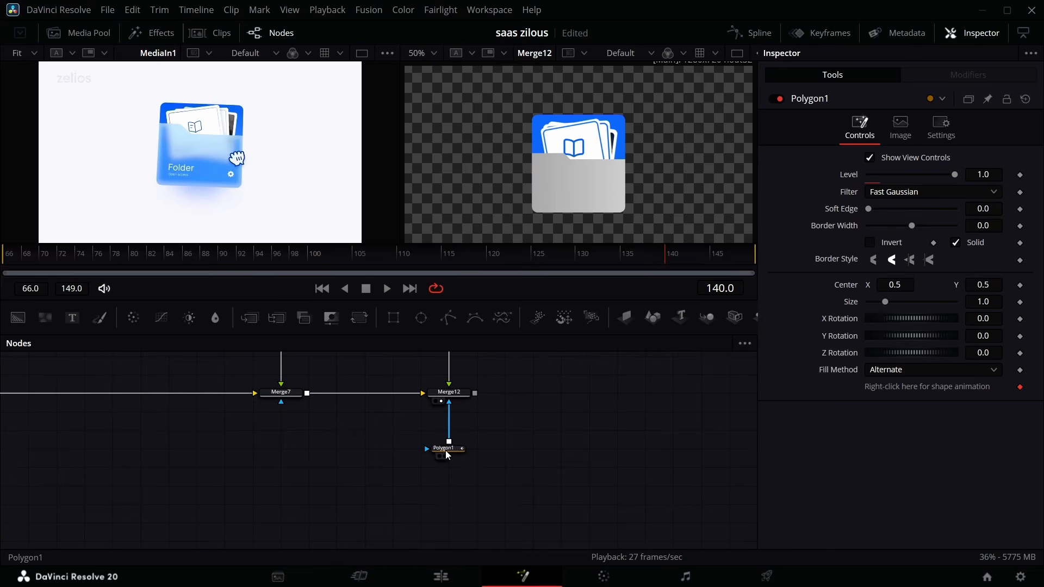
click(447, 450)
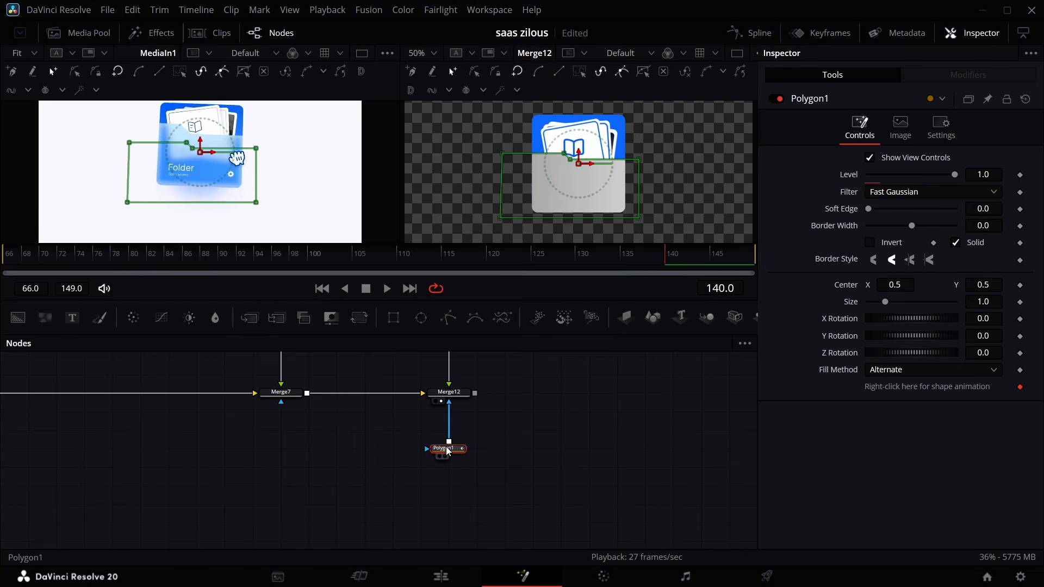
click(565, 154)
drag(564, 150, 564, 149)
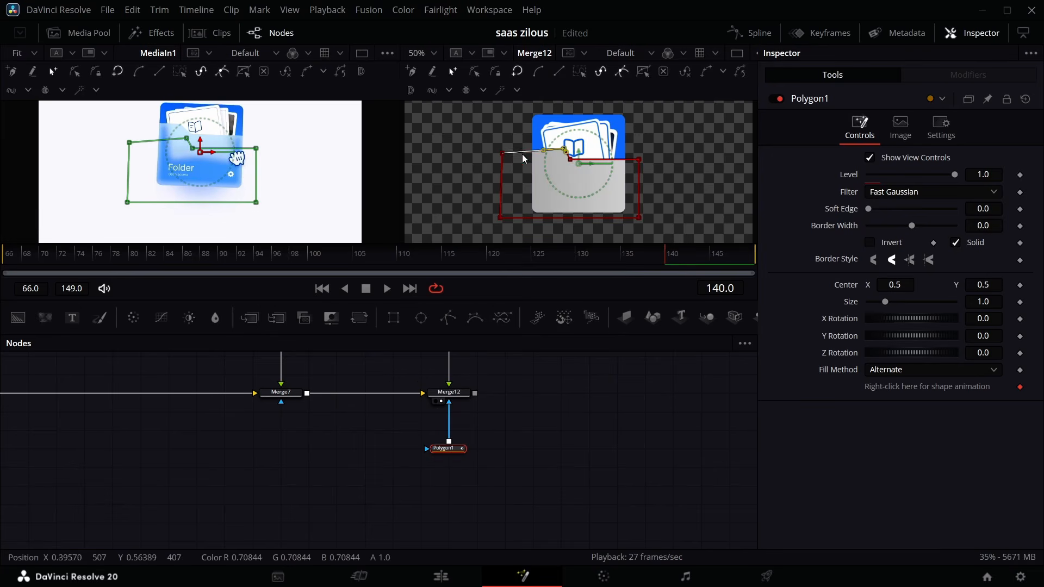
drag(502, 154, 501, 145)
drag(564, 144, 559, 146)
click(611, 420)
click(448, 449)
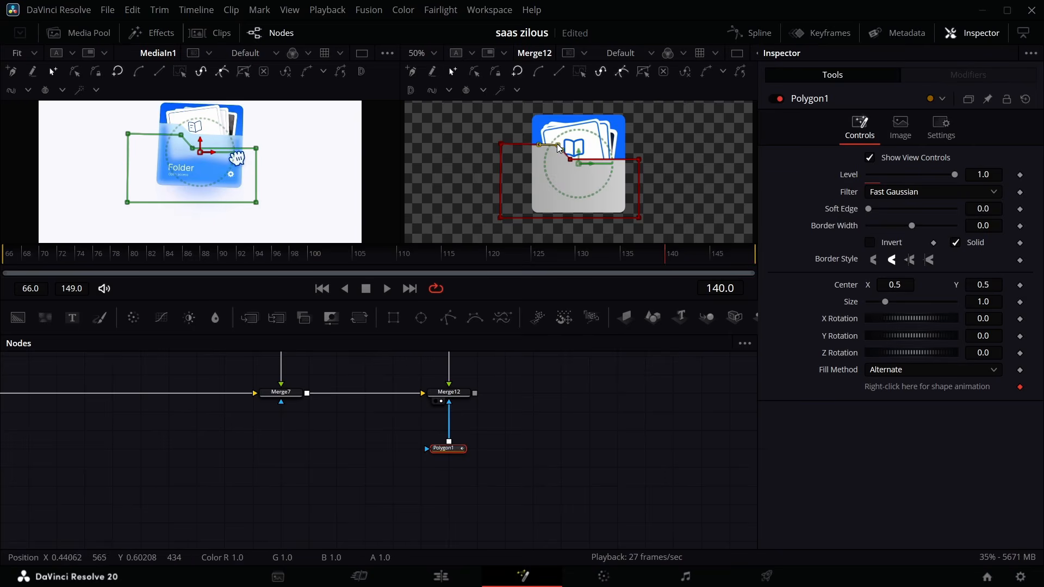
click(548, 464)
Step: Insert a Gaussian Blur between Merge7 and Merge12 and set its strength to 0.433
scroll(392, 414, up, 2)
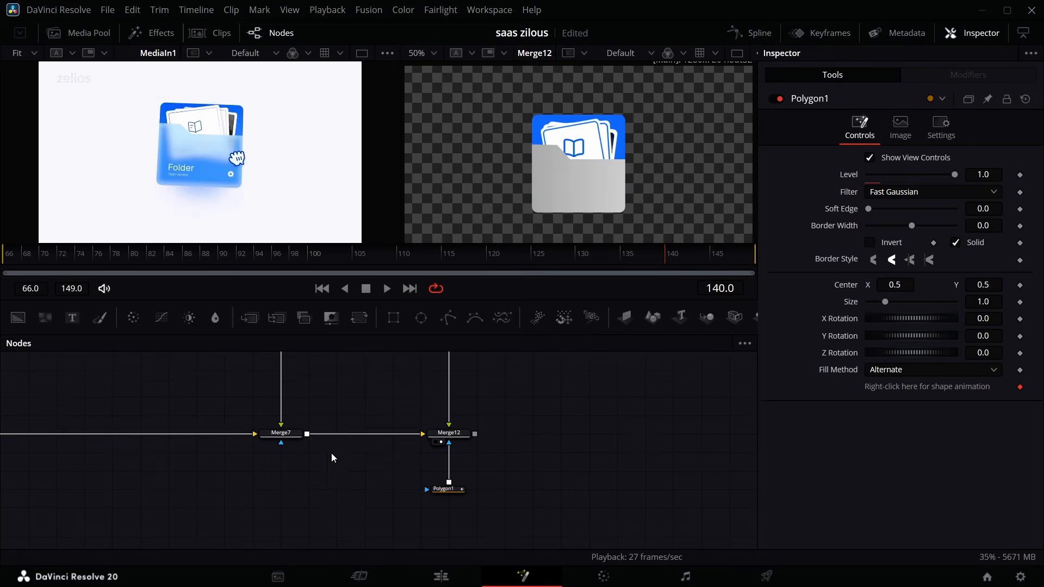
click(283, 443)
key(shift+space)
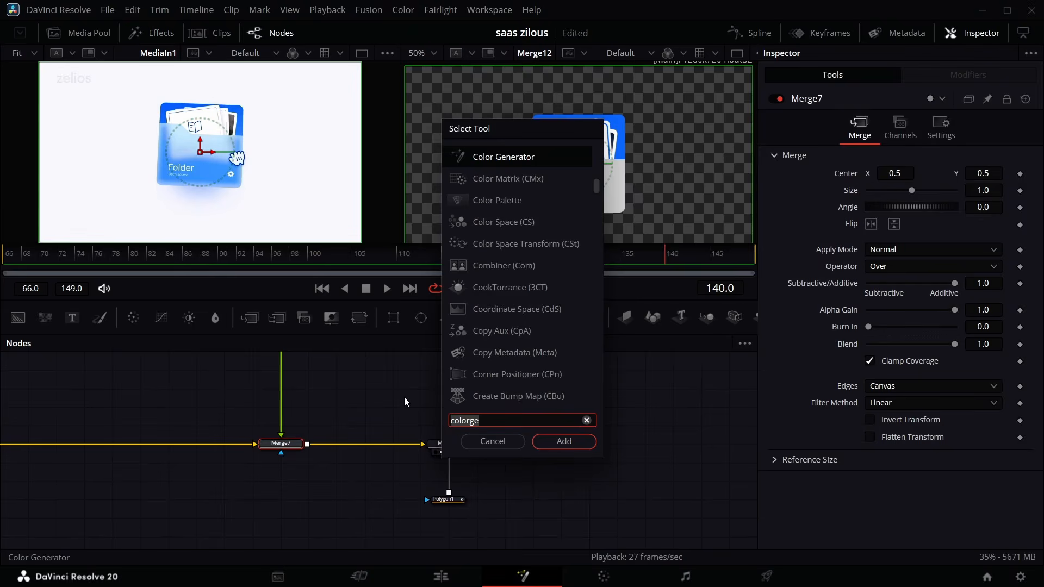
text(gau)
key(Return)
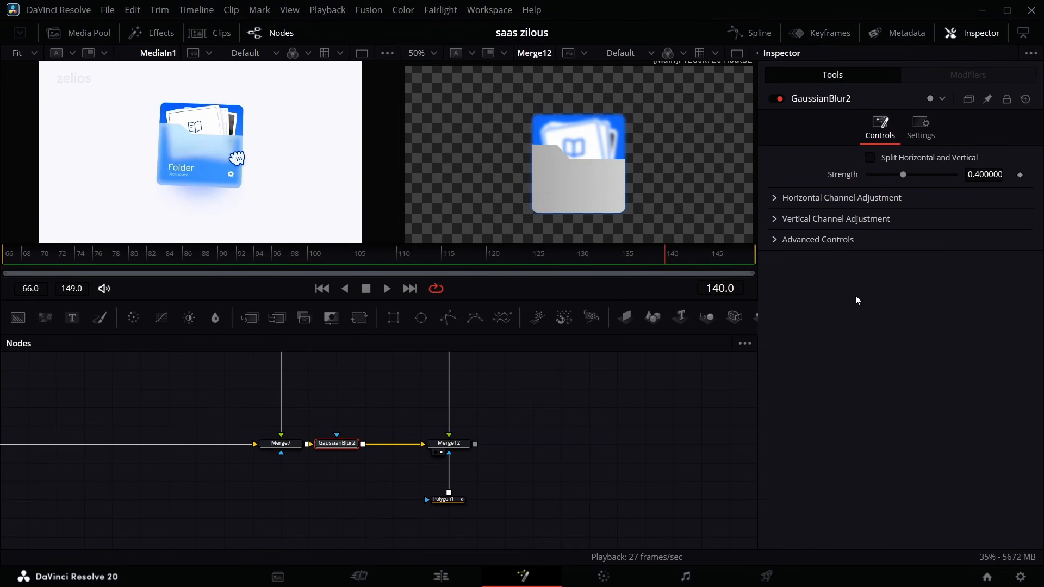
drag(982, 175, 986, 175)
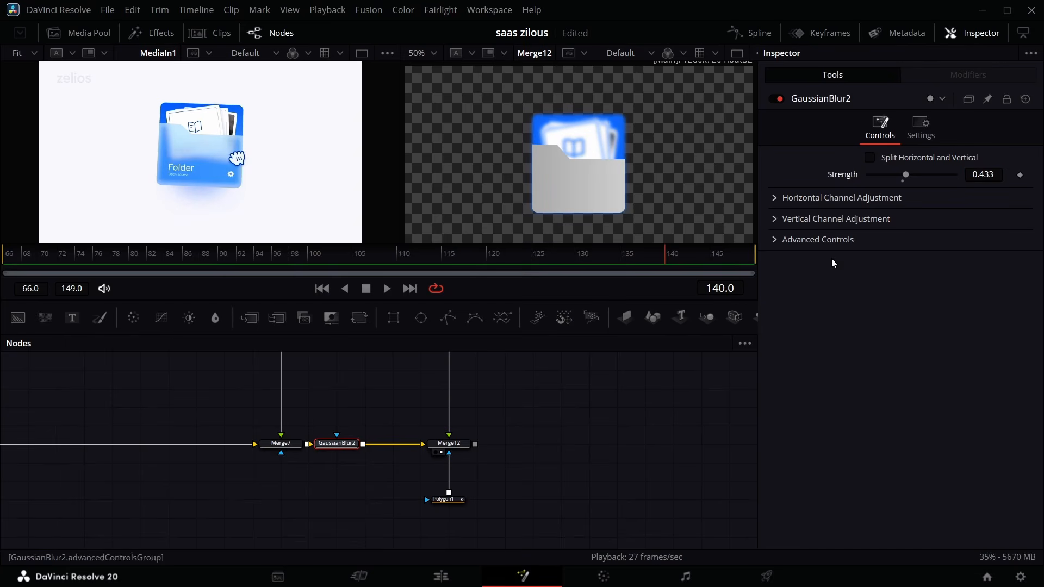
Step: Add a Soft Glow after GaussianBlur2 with a gain of 0.394 and a glow size of 30
click(331, 445)
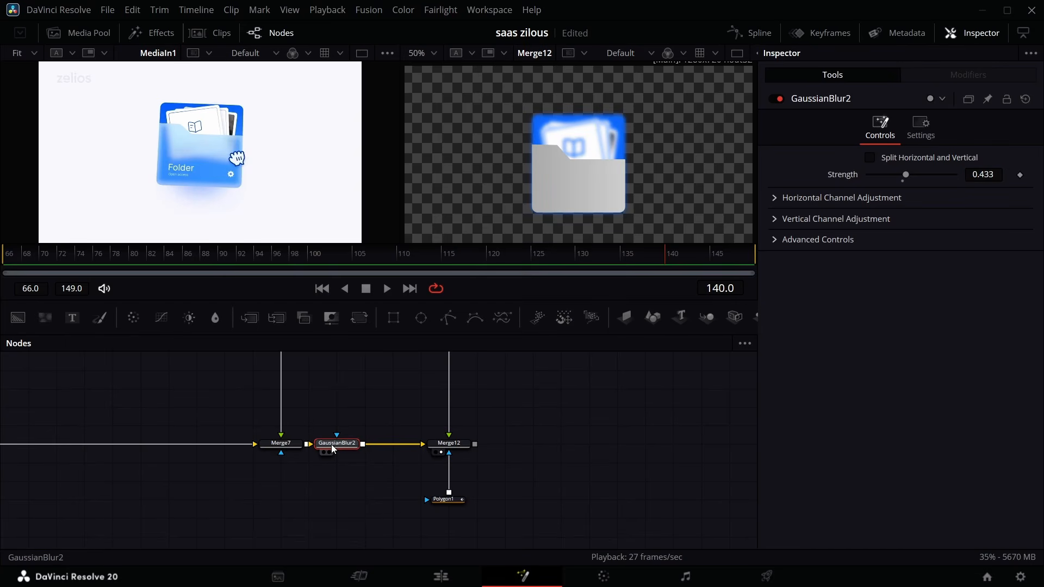
key(shift+space)
text(soft)
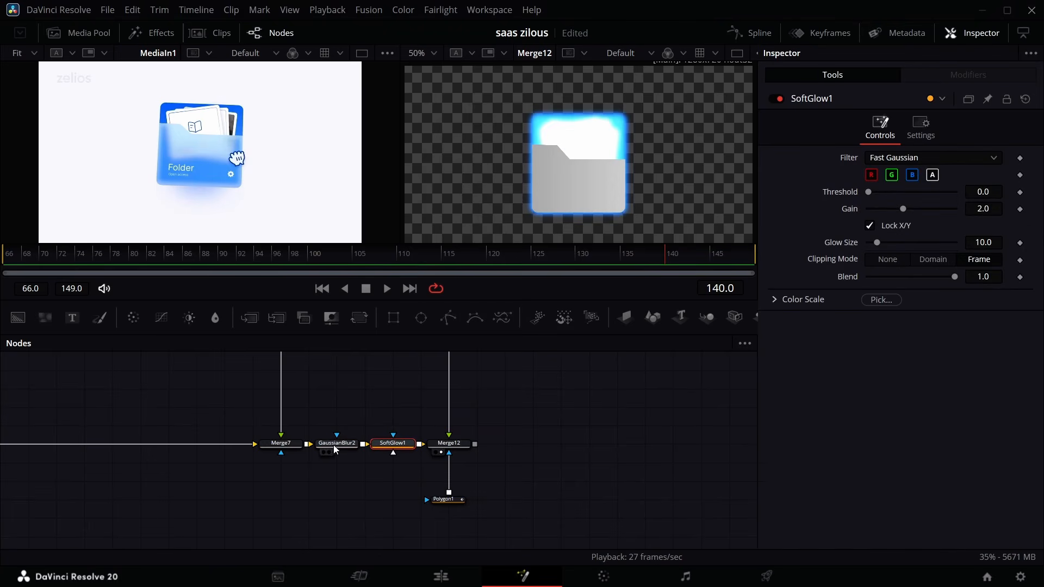
click(989, 208)
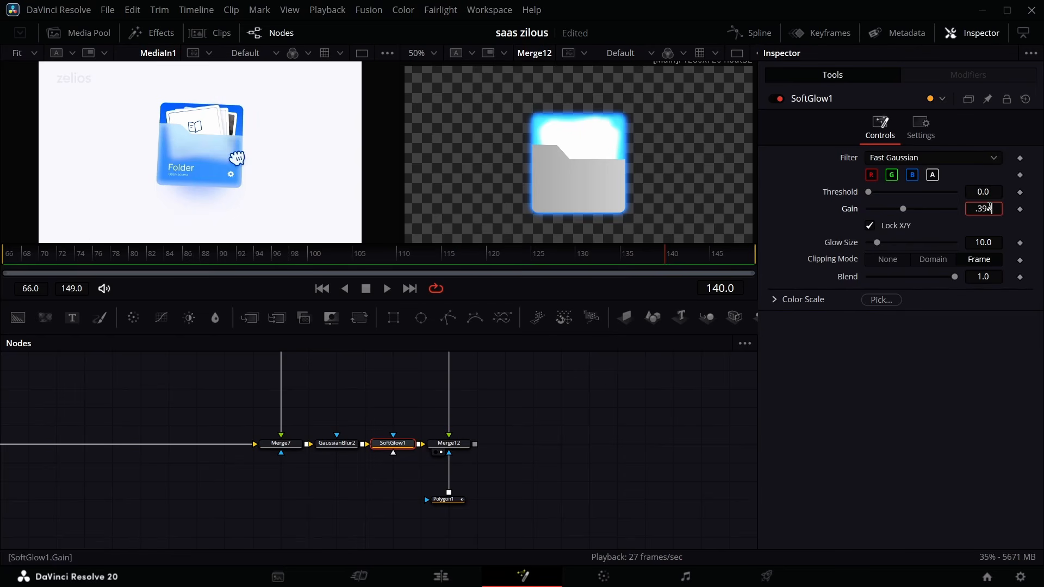
key(Tab)
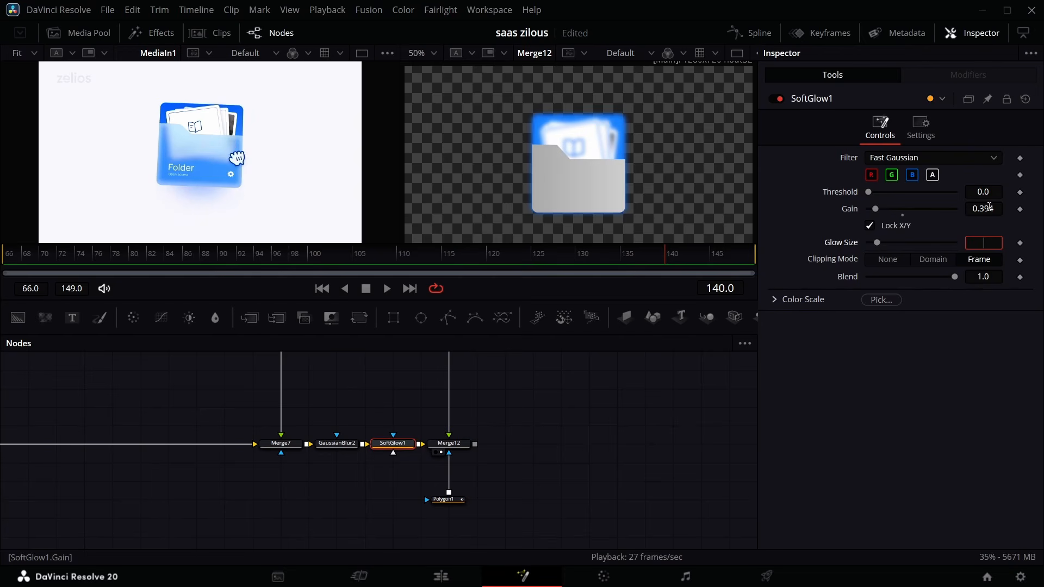
key(Tab)
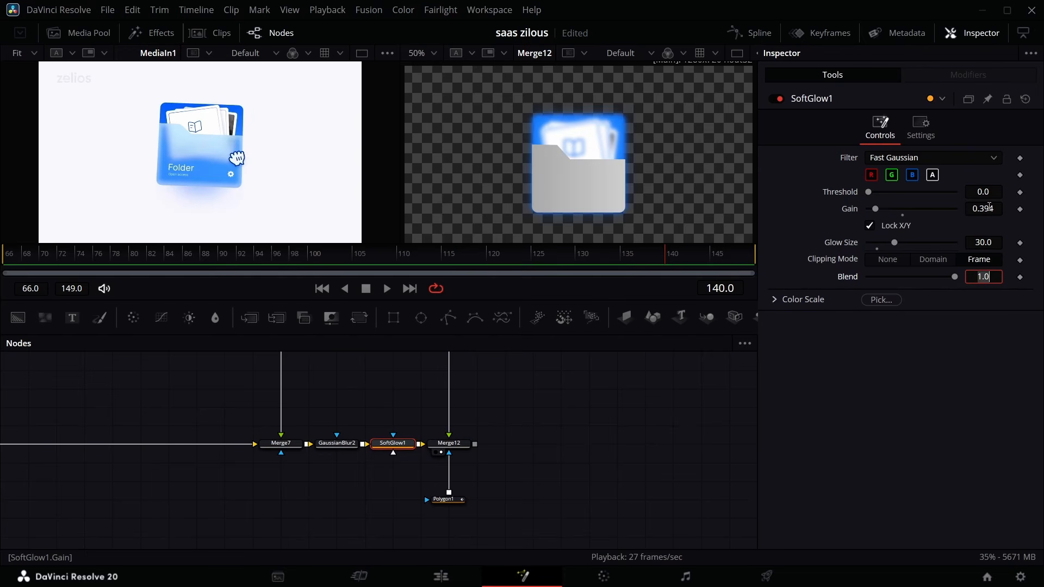
click(619, 400)
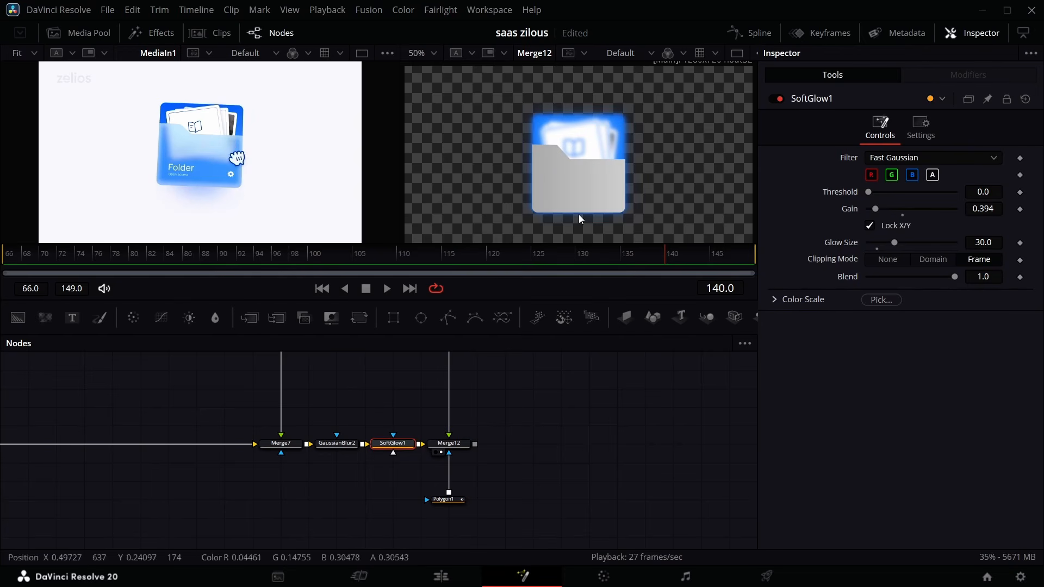
Step: Lower Merge12's blend to 0.701
click(449, 443)
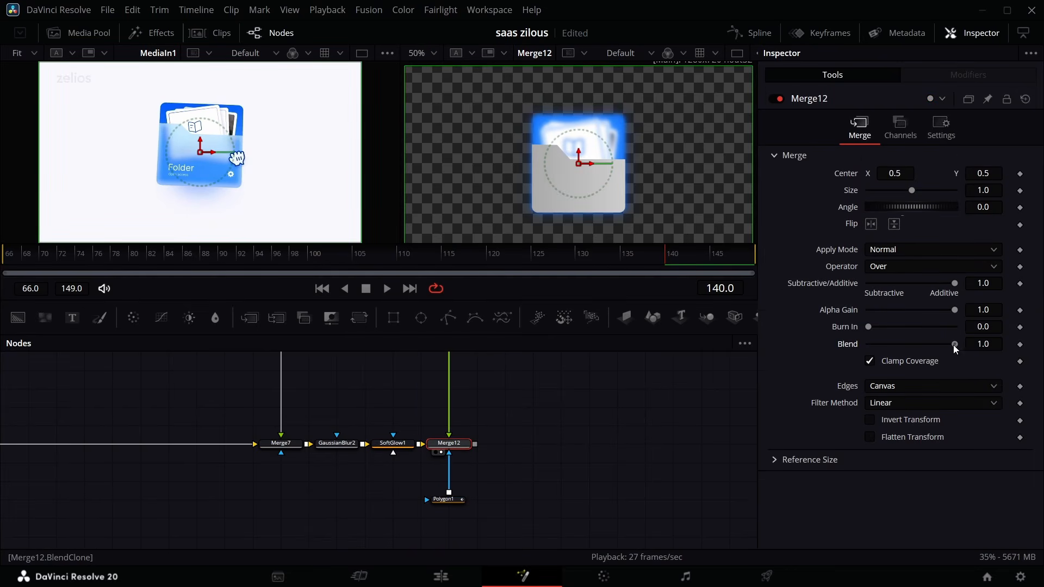
drag(954, 344, 927, 353)
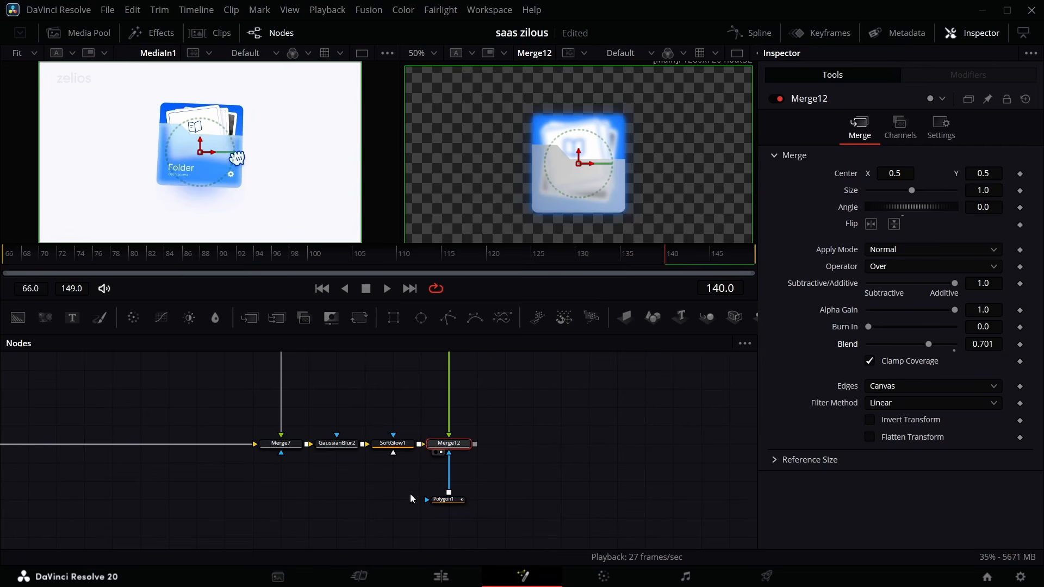
Step: Connect the polygon as the effect mask of both SoftGlow1 and GaussianBlur2
scroll(437, 487, up, 3)
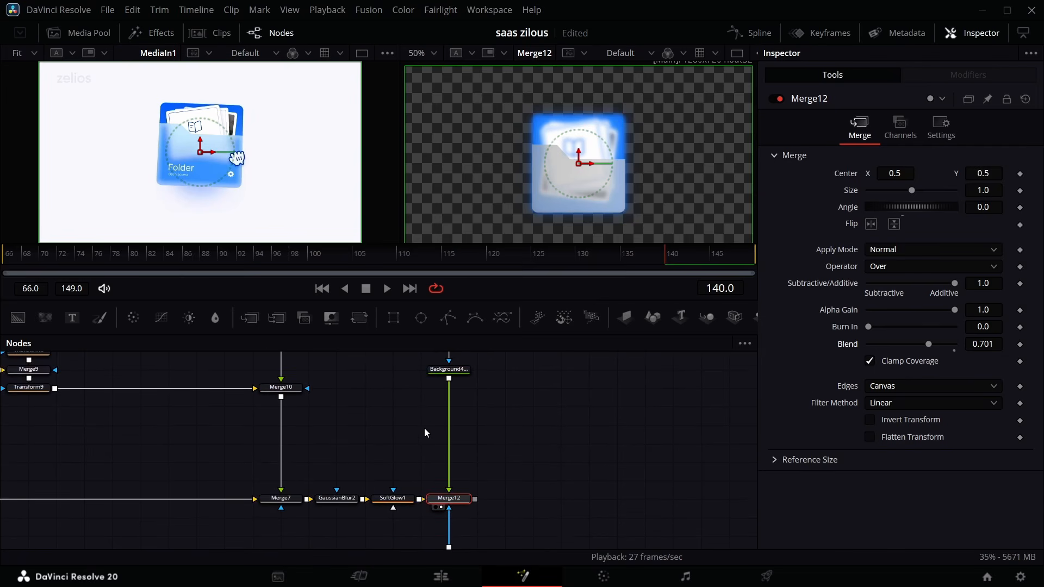
scroll(427, 444, down, 2)
scroll(433, 459, up, 1)
drag(449, 524, 393, 486)
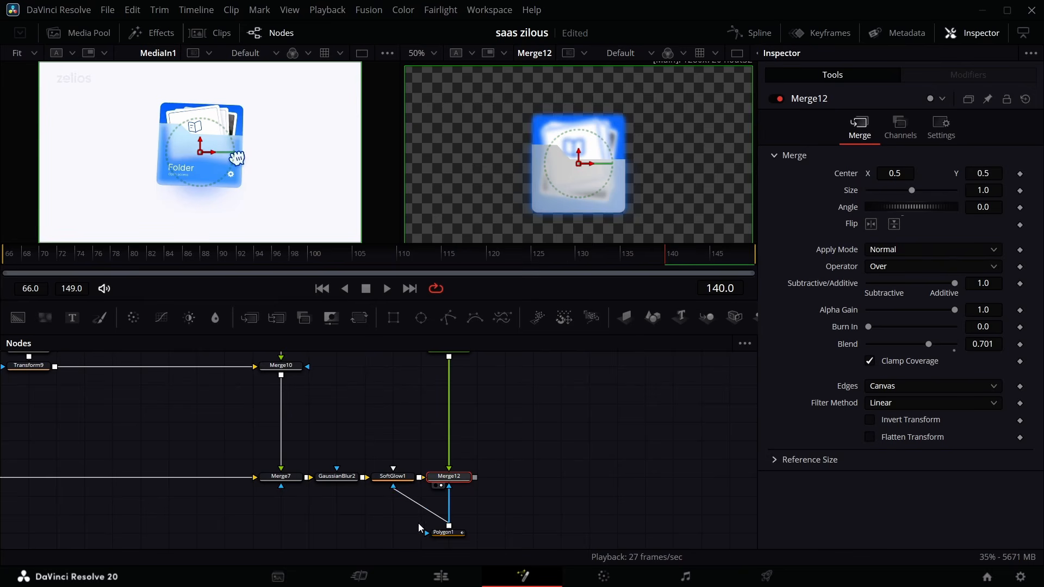
drag(448, 525, 335, 472)
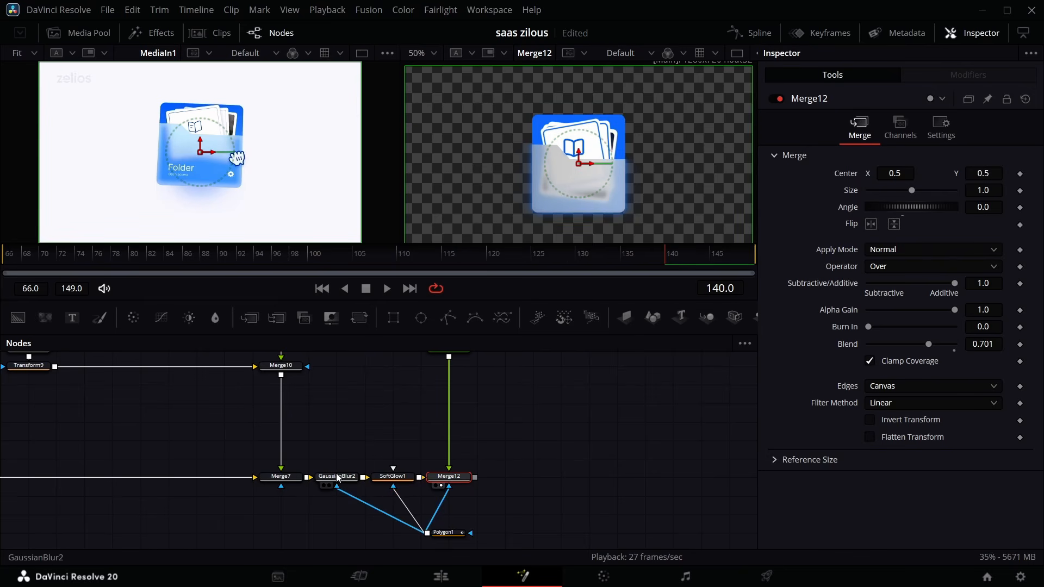
click(447, 533)
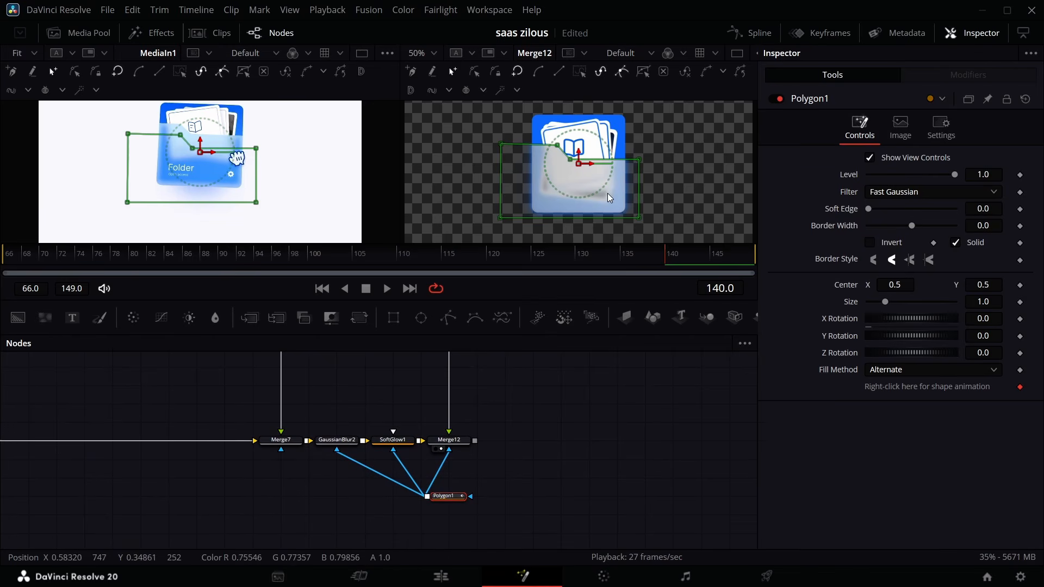
Step: Paste a copy of the front panel's rectangle mask beside Polygon1 and feed it into the polygon's mask input
scroll(494, 379, up, 3)
scroll(494, 379, up, 4)
click(458, 394)
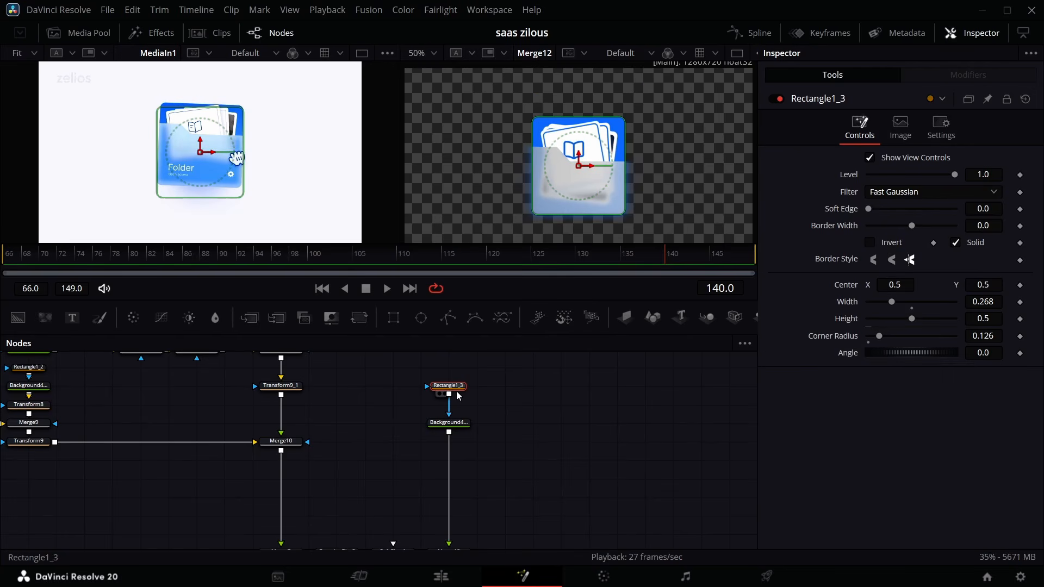
scroll(460, 396, down, 12)
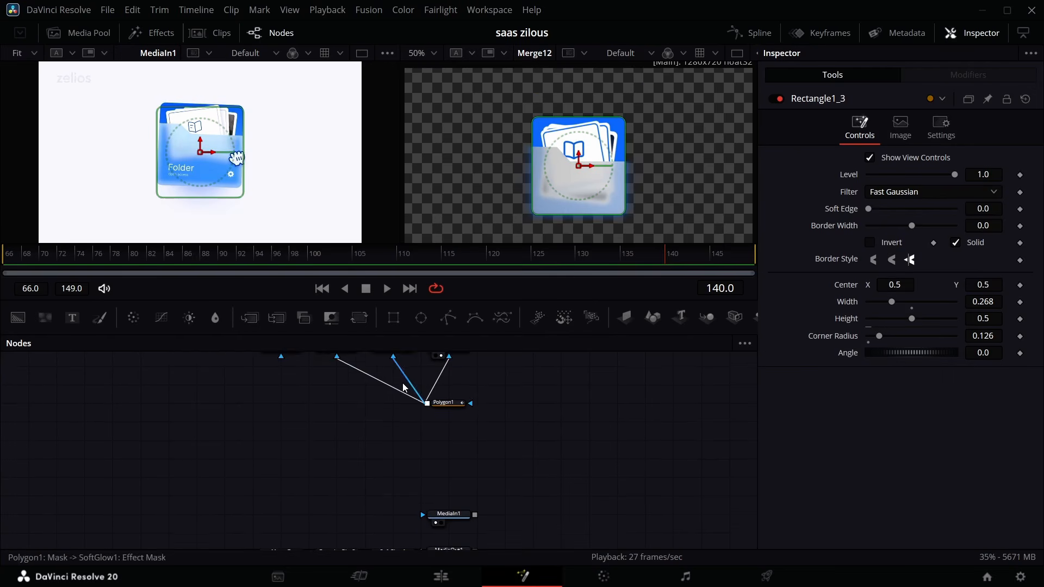
scroll(385, 420, up, 1)
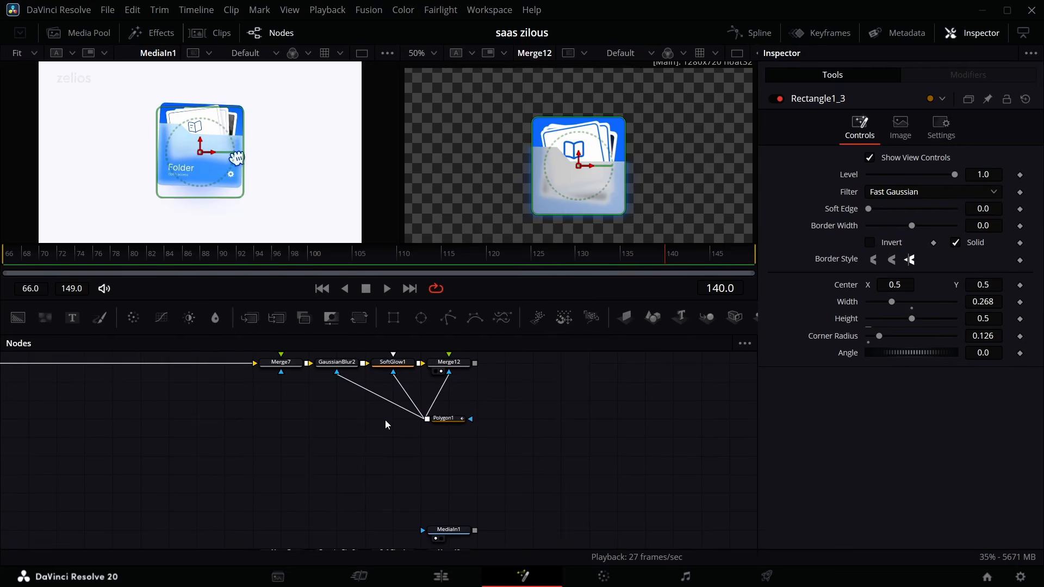
click(287, 414)
key(ctrl+v)
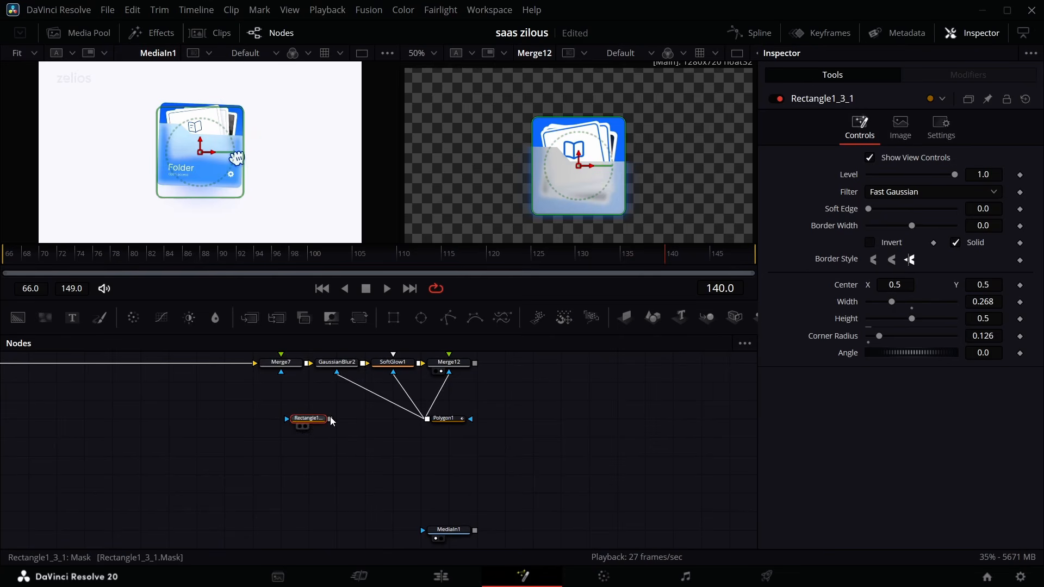
drag(330, 418, 449, 427)
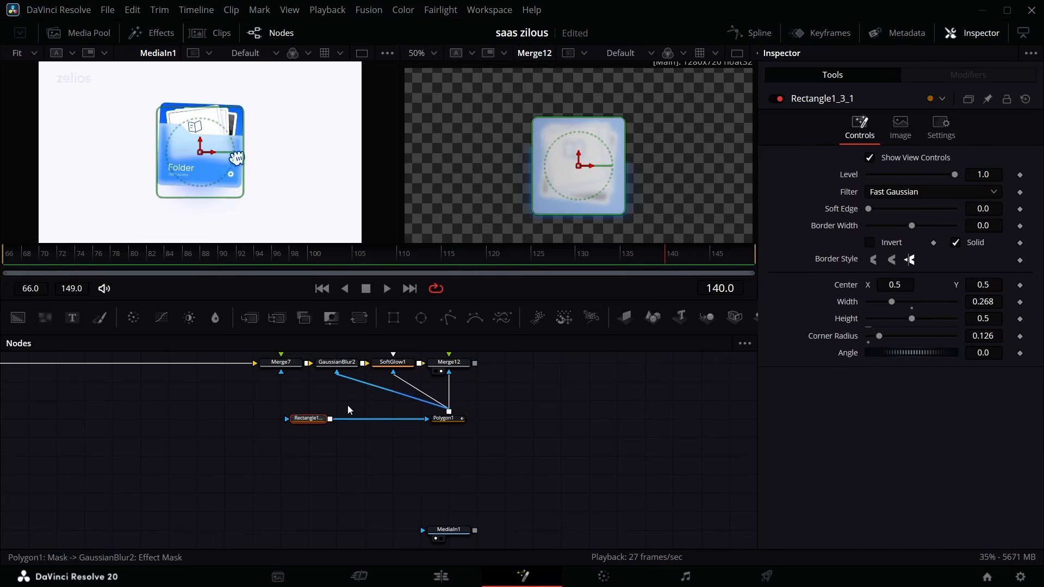
Step: Set Polygon1's paint mode to Minimum
click(460, 420)
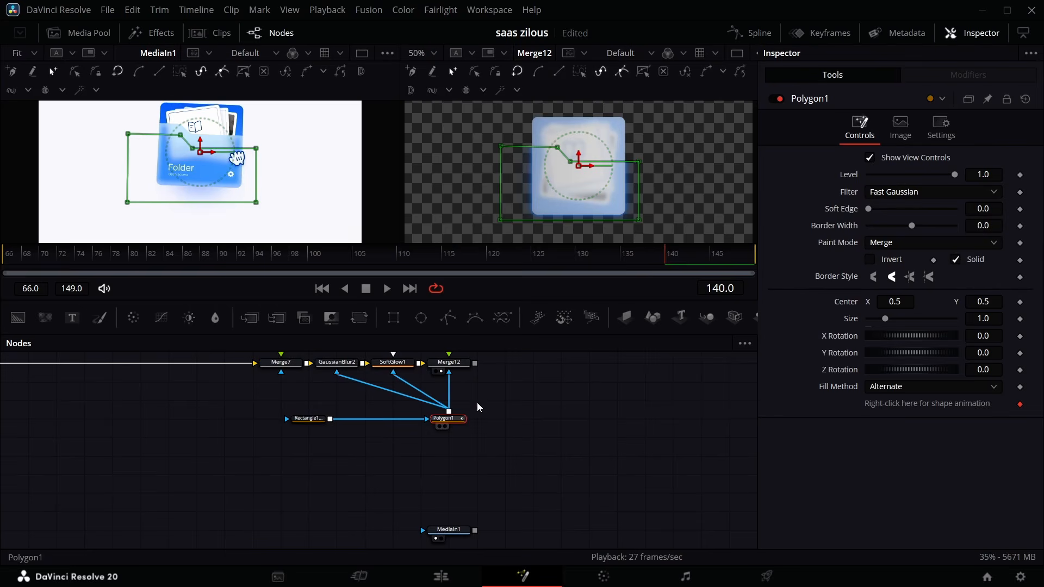
click(901, 242)
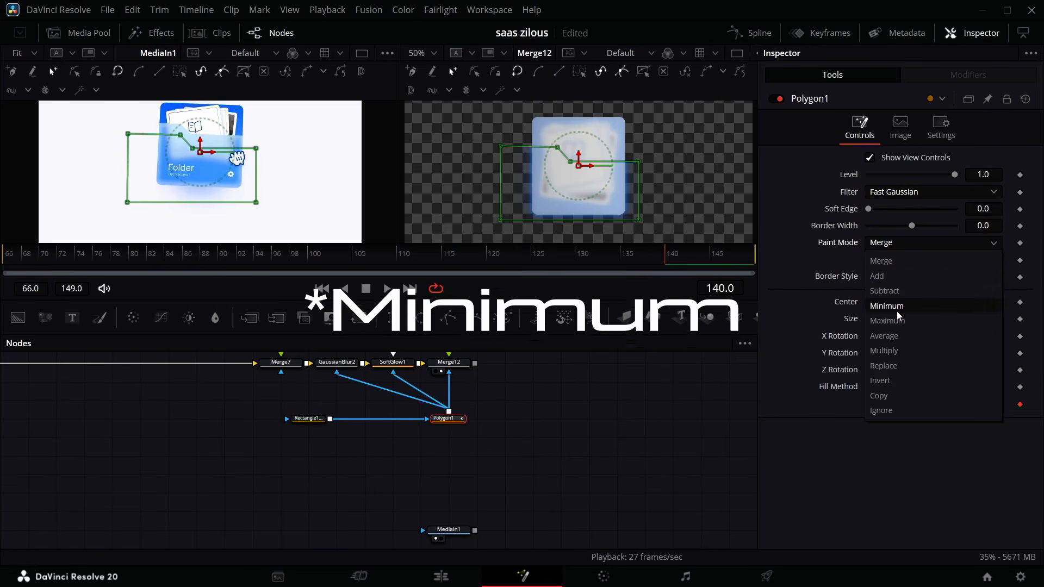
click(892, 306)
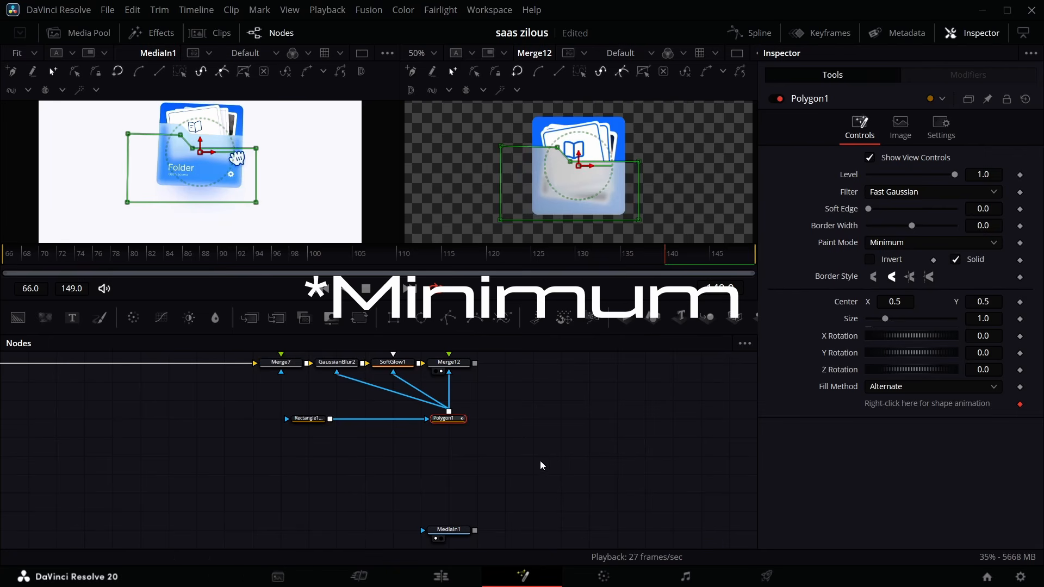
click(552, 485)
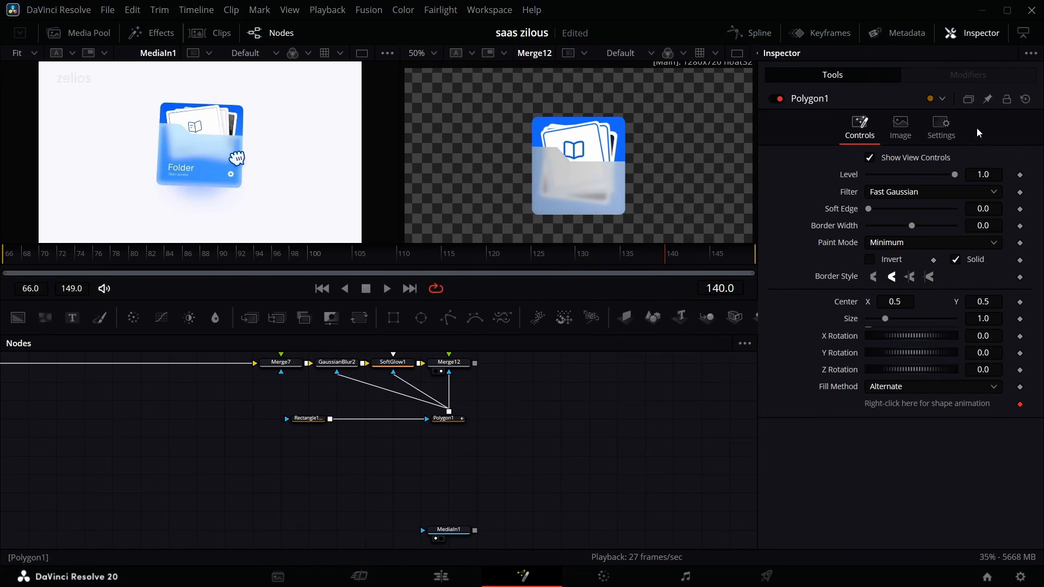
click(446, 417)
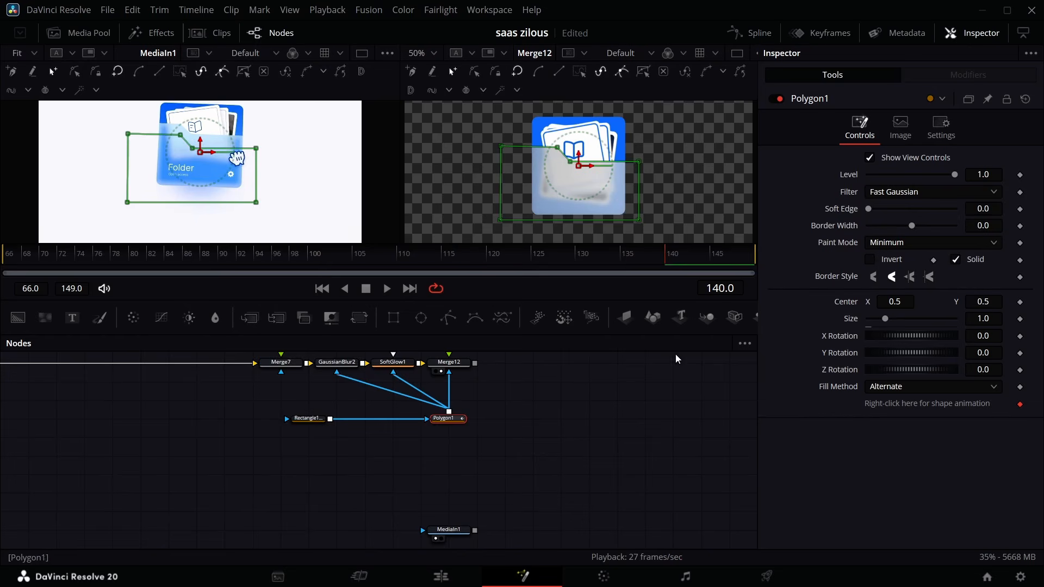
Step: Reduce Merge12's blend to 0.441
scroll(488, 416, up, 4)
click(456, 441)
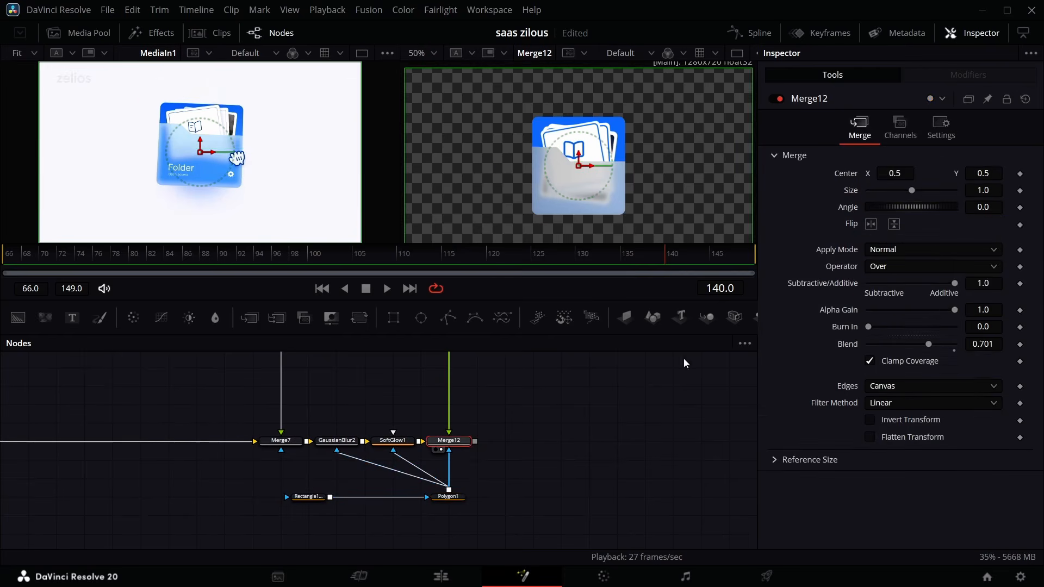
drag(927, 346, 904, 347)
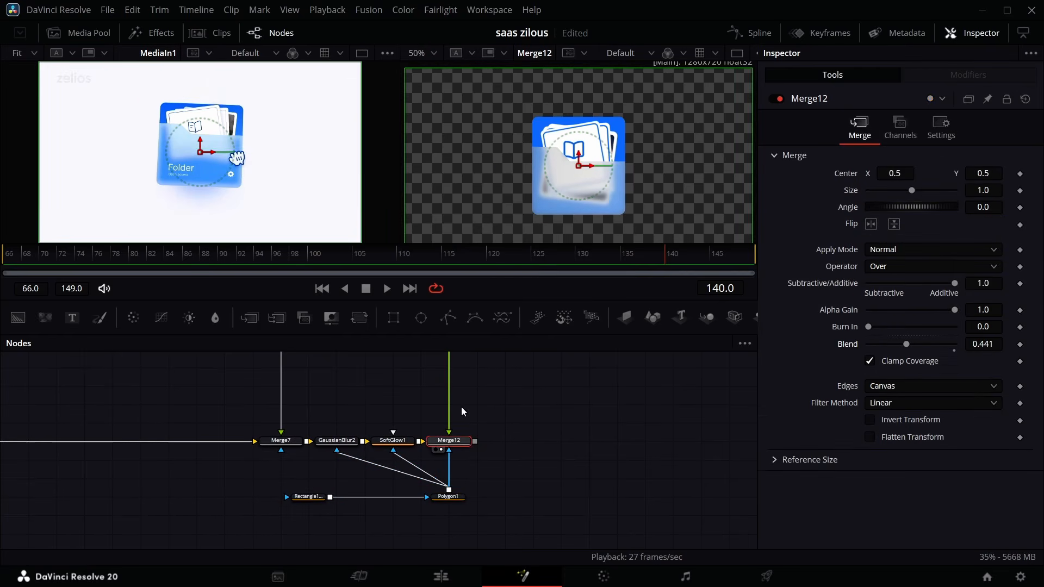
Step: Change the starting gradient colour of the background feeding Merge12 to a light grey of 0.784313
scroll(461, 407, up, 4)
click(449, 392)
click(886, 327)
click(681, 199)
click(659, 413)
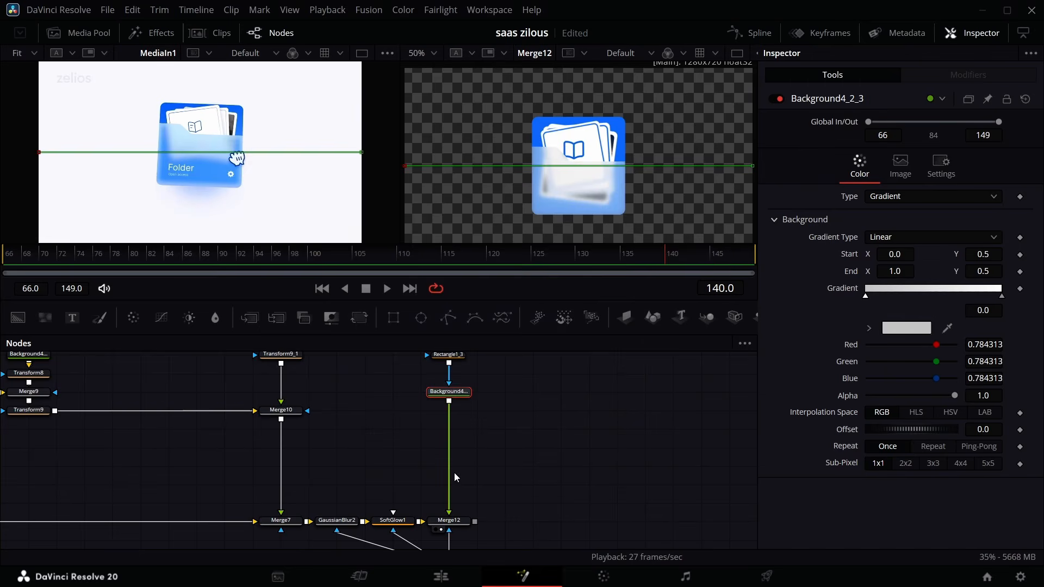
click(455, 472)
Step: Add an unconnected Background node above and to the right of Merge12
scroll(603, 202, down, 2)
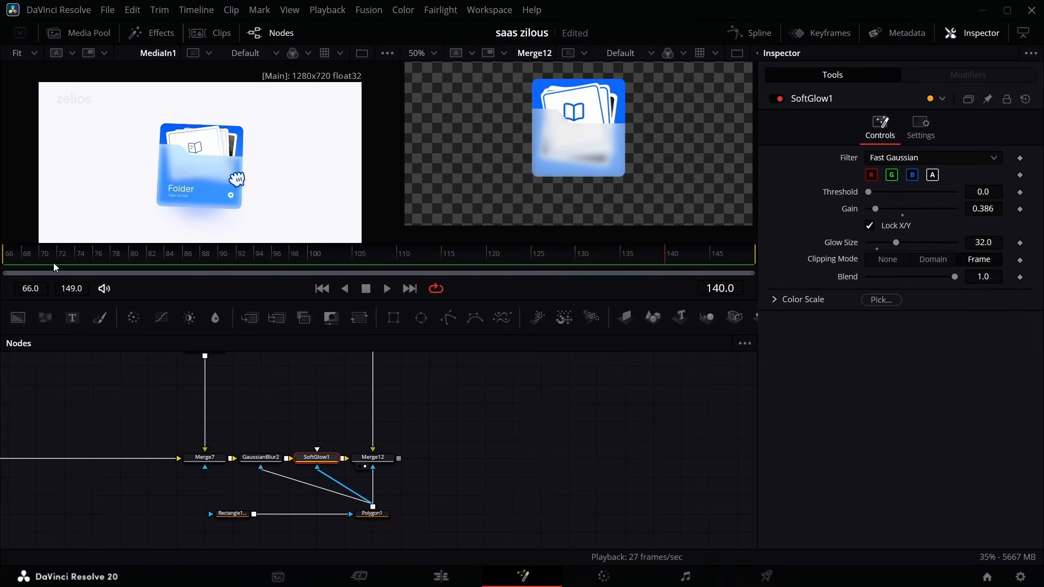
drag(18, 317, 430, 383)
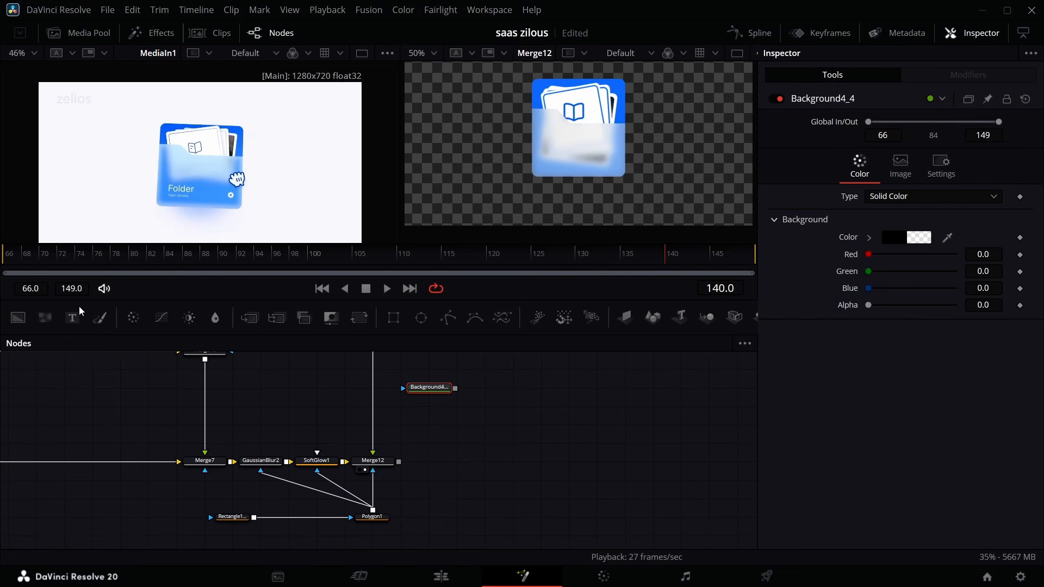
Step: Add a Text node merged over the new unconnected background and set its text to "Folder"
drag(72, 318, 457, 430)
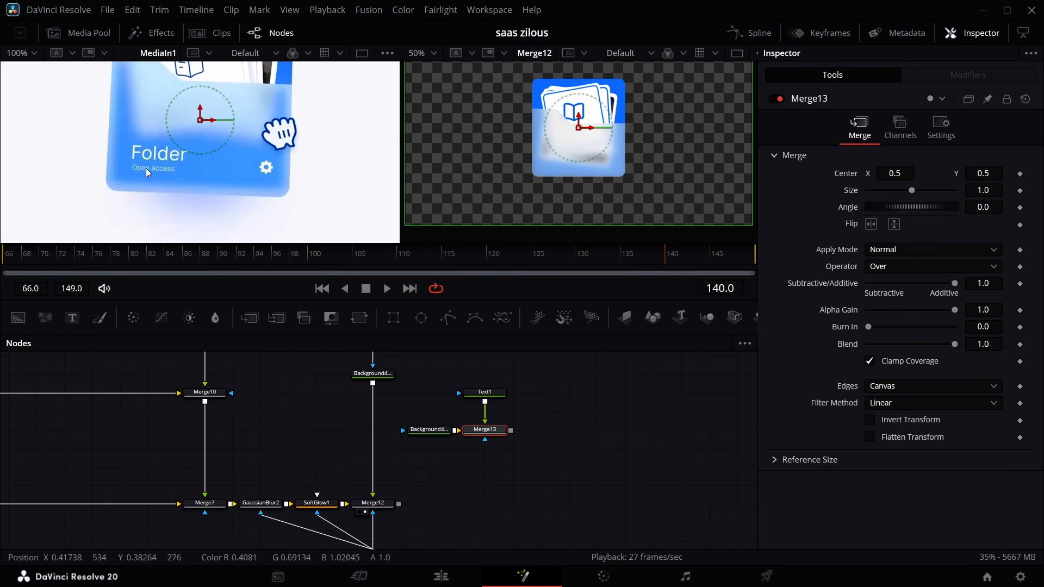
click(496, 395)
click(851, 228)
text(Folder)
Step: Duplicate the "Folder" text node and change the copy's text to "Open access"
key(ctrl+c)
key(ctrl+v)
click(842, 240)
key(ctrl+a)
text(O)
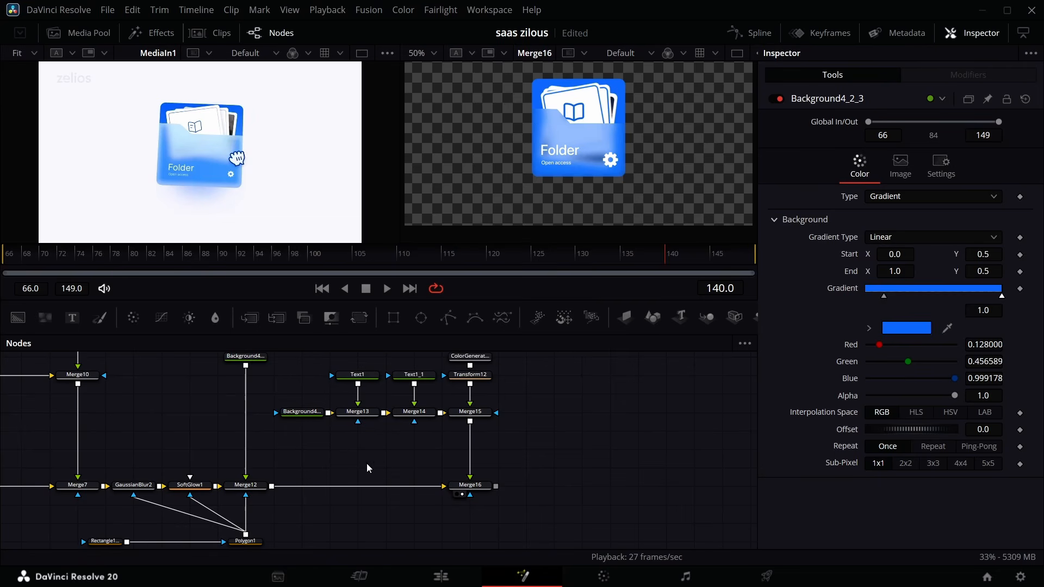
Step: Reposition the "Folder" text by setting Text1's layout centre to X 0.441078 and Y 0.38
click(414, 374)
click(357, 375)
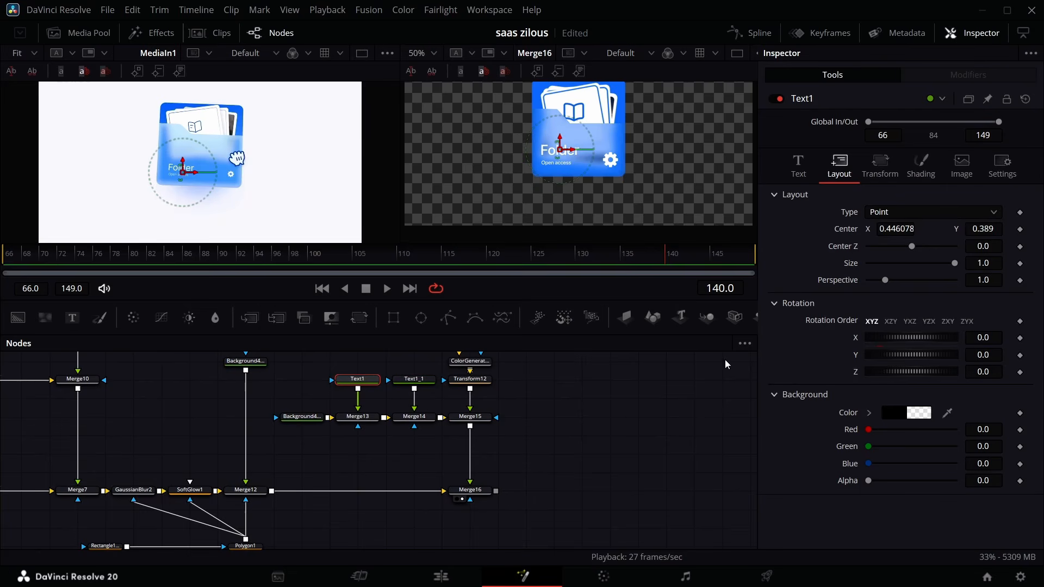
click(799, 162)
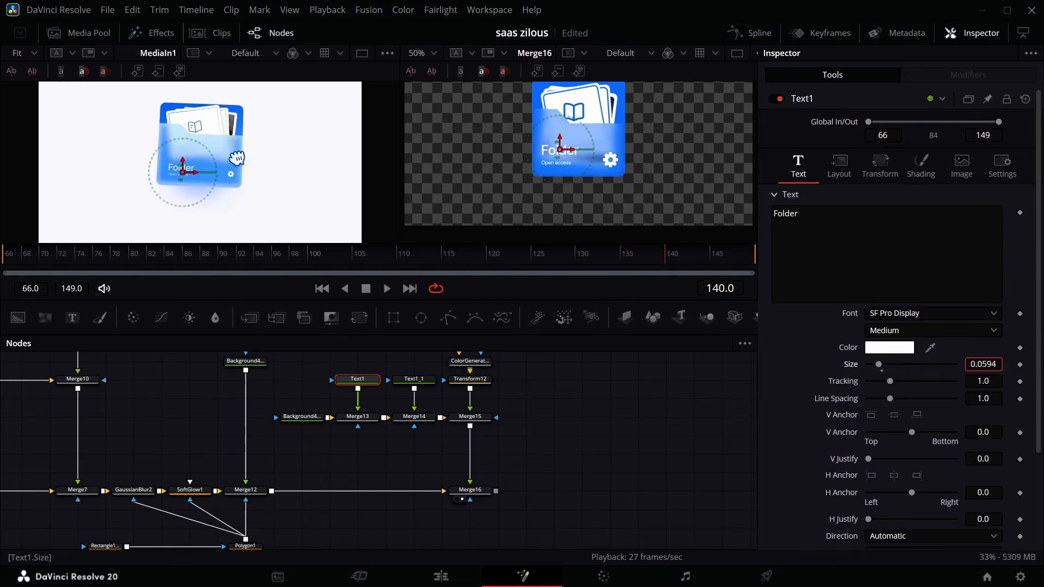
click(852, 170)
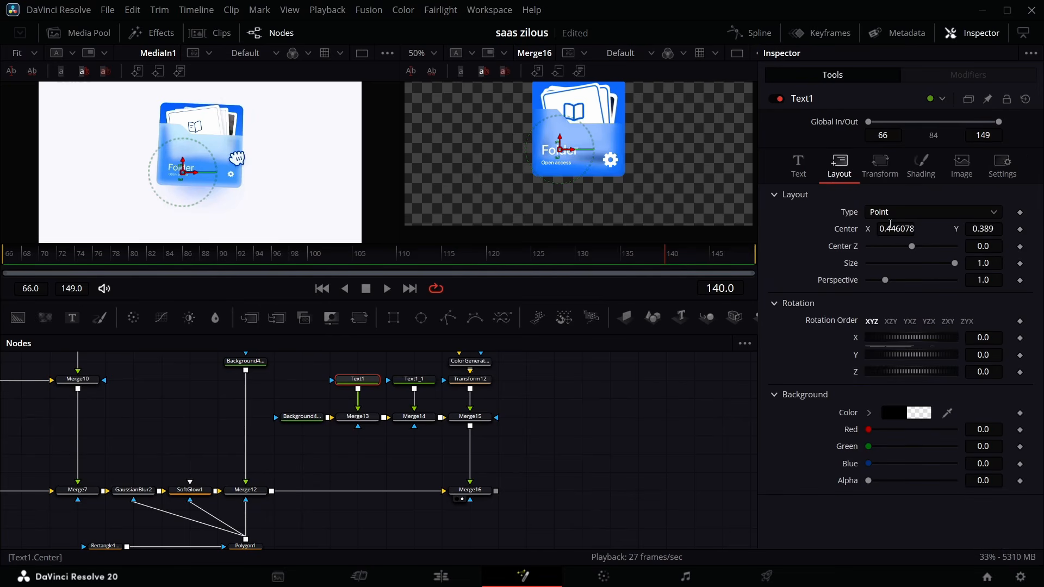
drag(890, 225, 885, 225)
drag(984, 228, 975, 229)
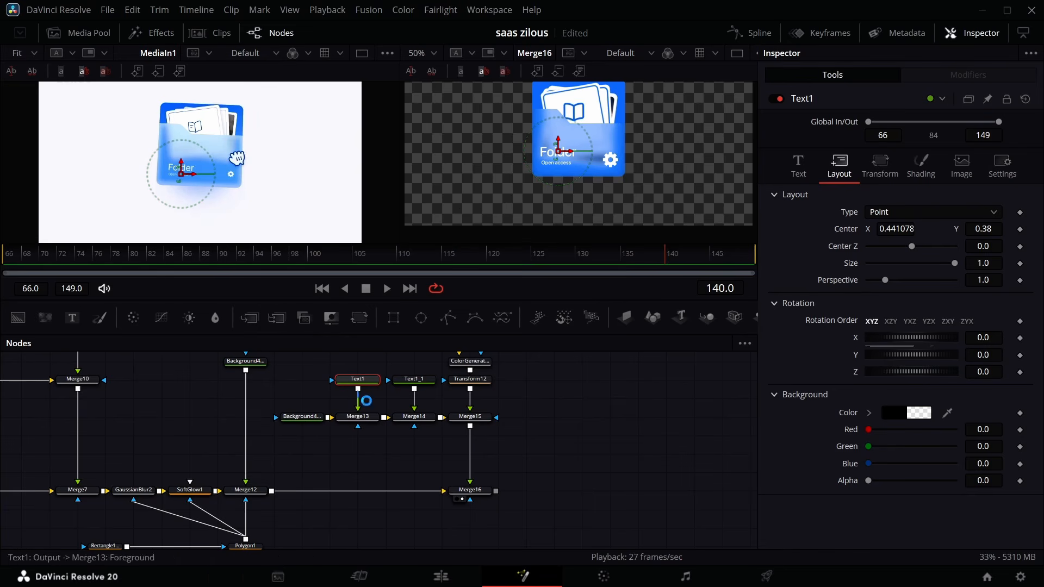
Step: Move the Merge3 and Merge4 node branches away from the Merge8 branch, and raise the Transform10 branch to open a gap above Merge4
click(463, 418)
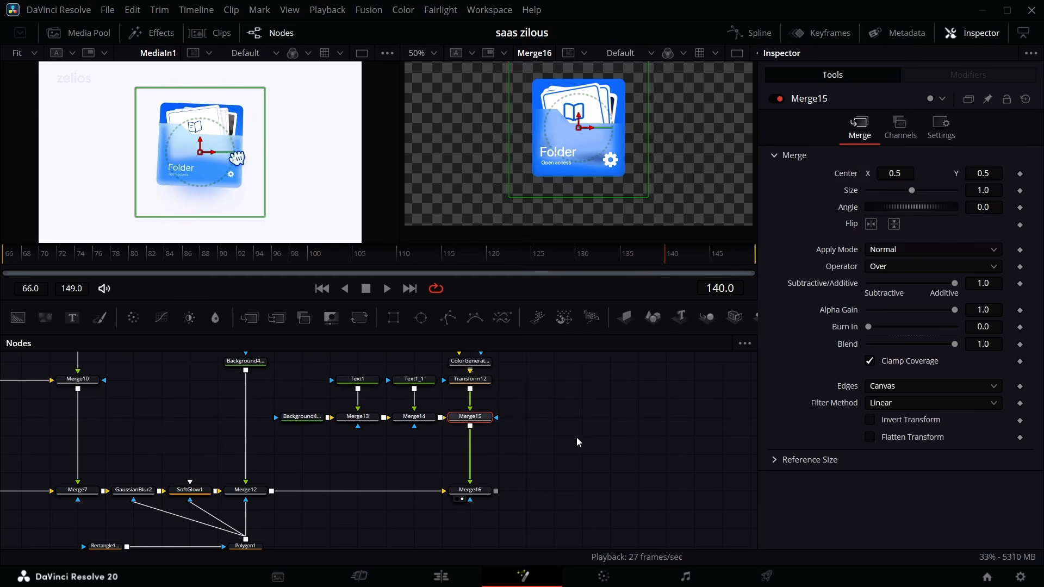
scroll(531, 436, up, 1)
scroll(328, 456, left, 14)
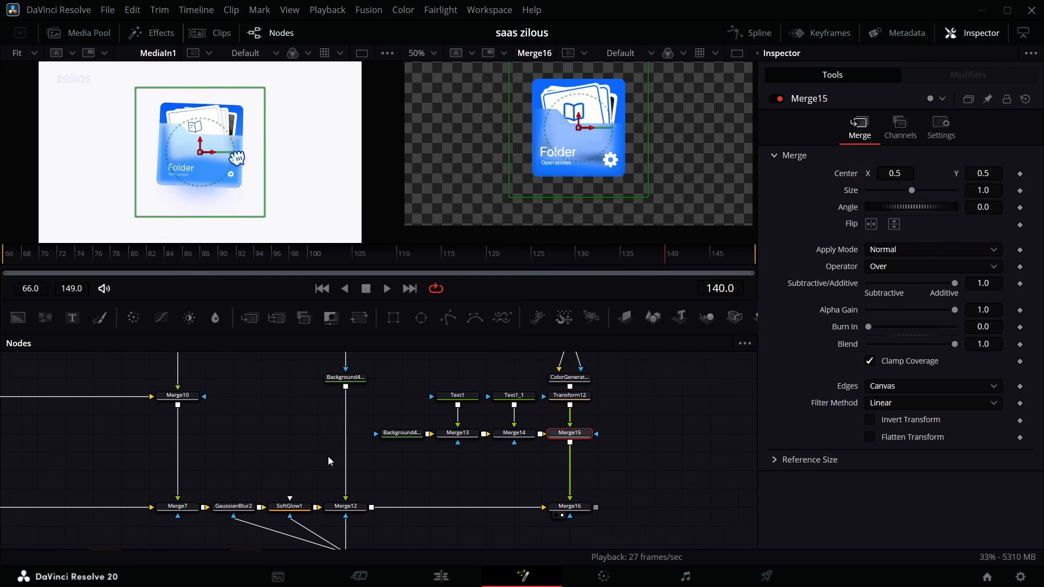
scroll(323, 456, left, 20)
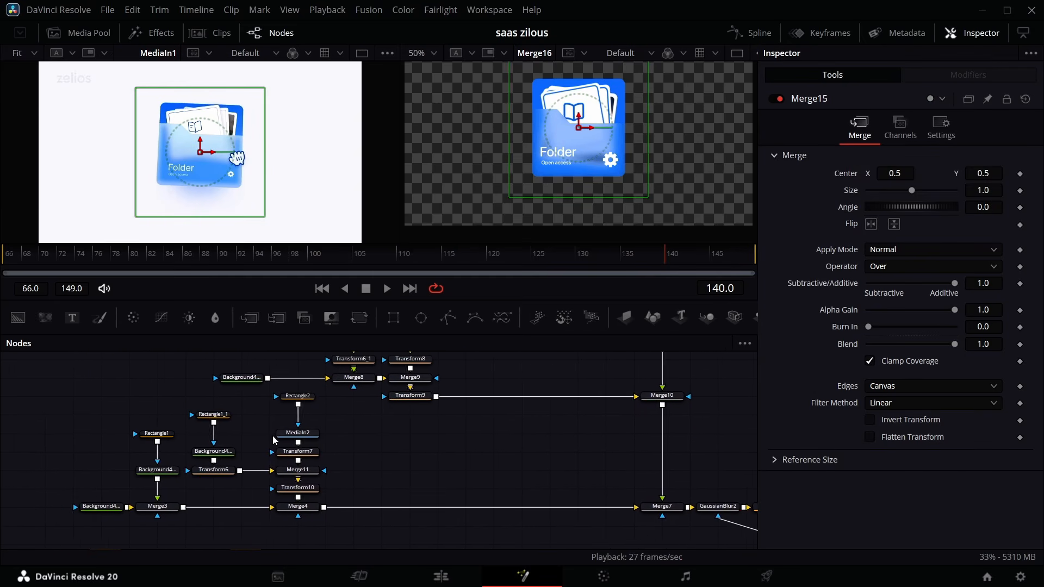
click(305, 495)
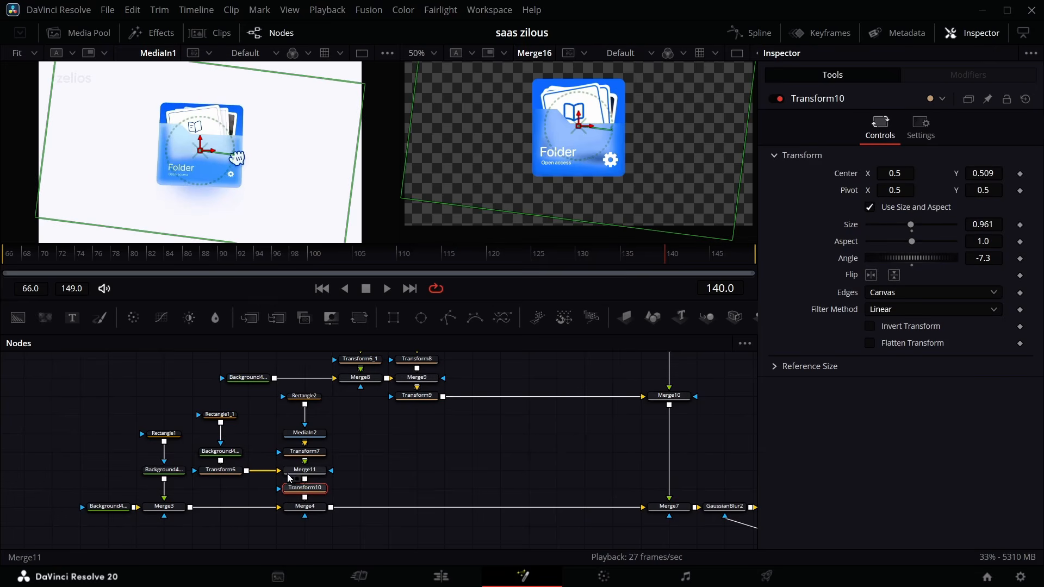
scroll(270, 427, up, 2)
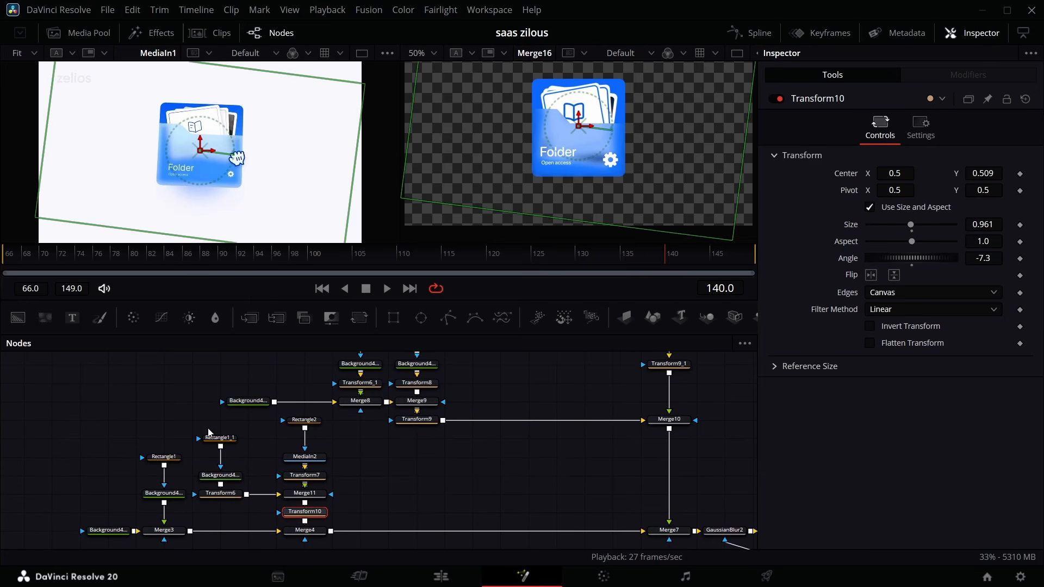
drag(208, 428, 321, 514)
drag(55, 407, 163, 530)
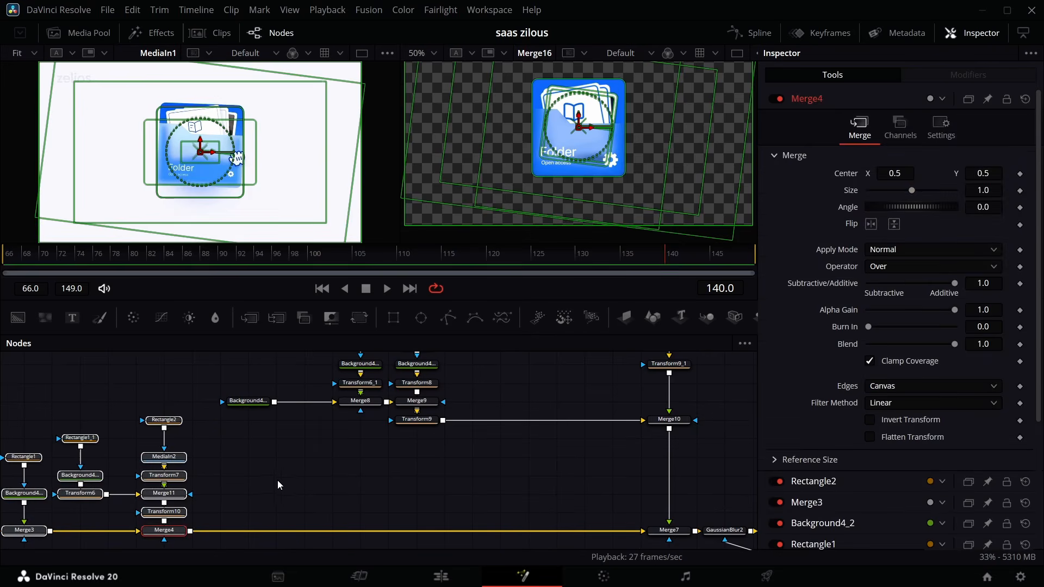
drag(75, 422, 179, 450)
click(181, 453)
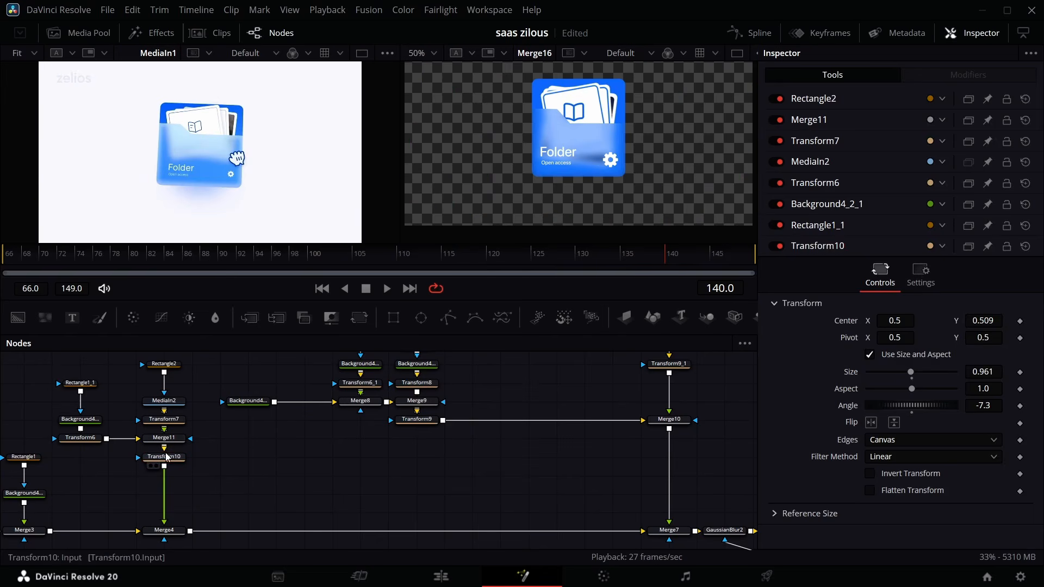
Step: Insert a Transform node between Transform10 and Merge4 and add an angle keyframe at frame 95
click(361, 323)
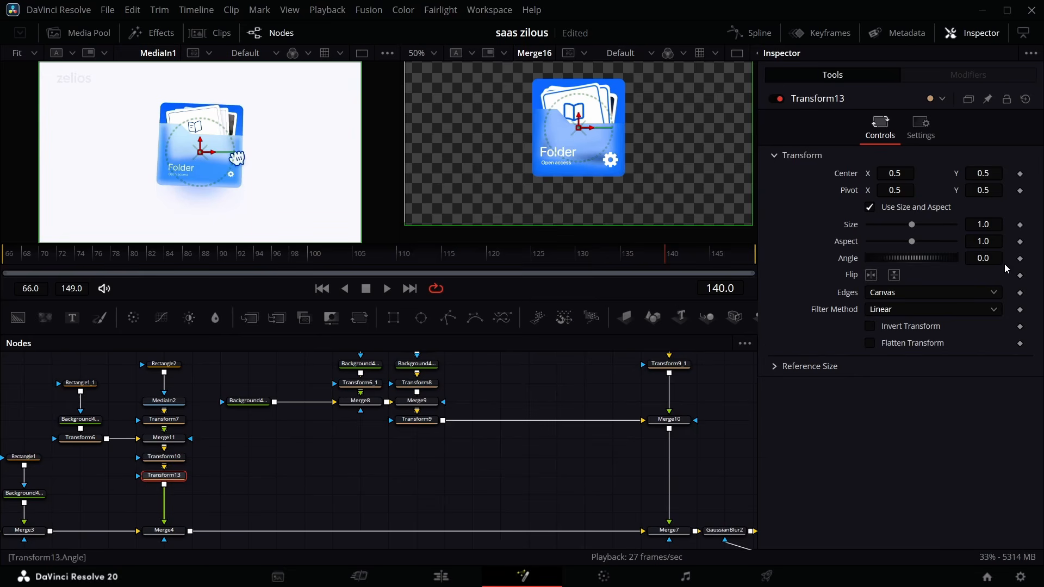
drag(212, 257, 268, 259)
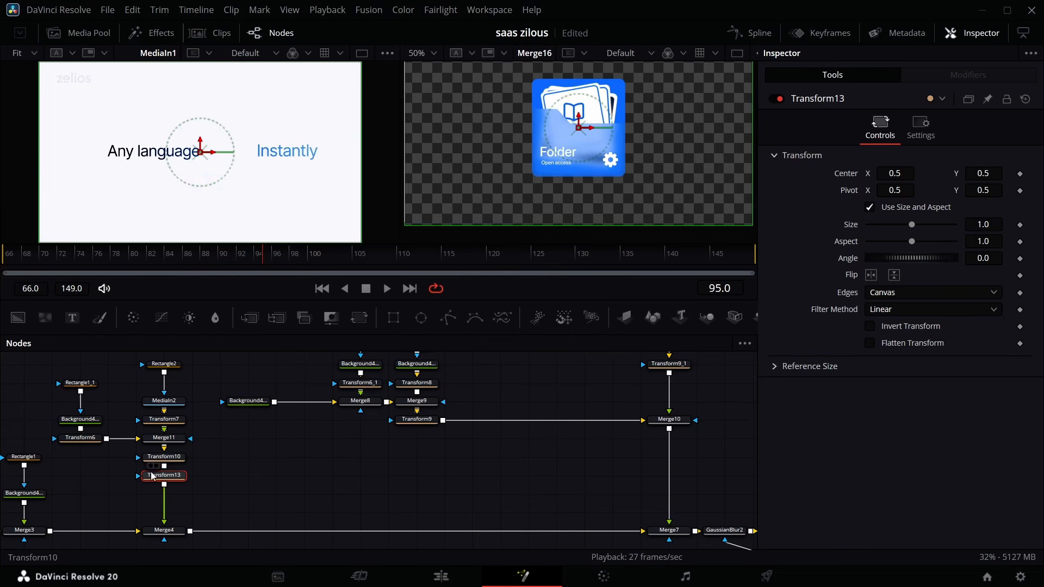
click(1021, 260)
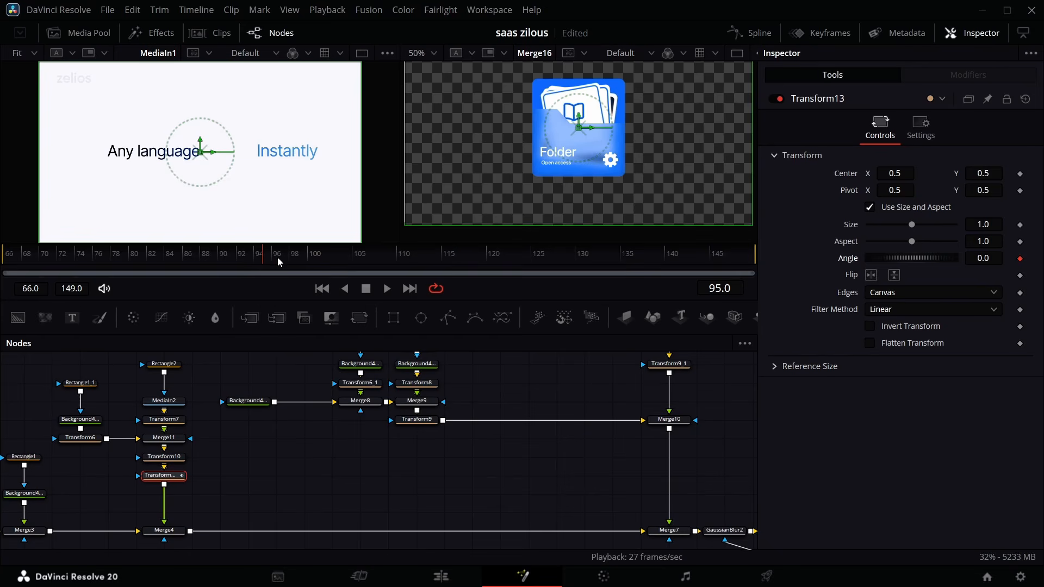
Step: Animate Transform13's angle from 12.2 at frame 95 to a keyframe of 0.0 at frame 100
drag(276, 259, 292, 257)
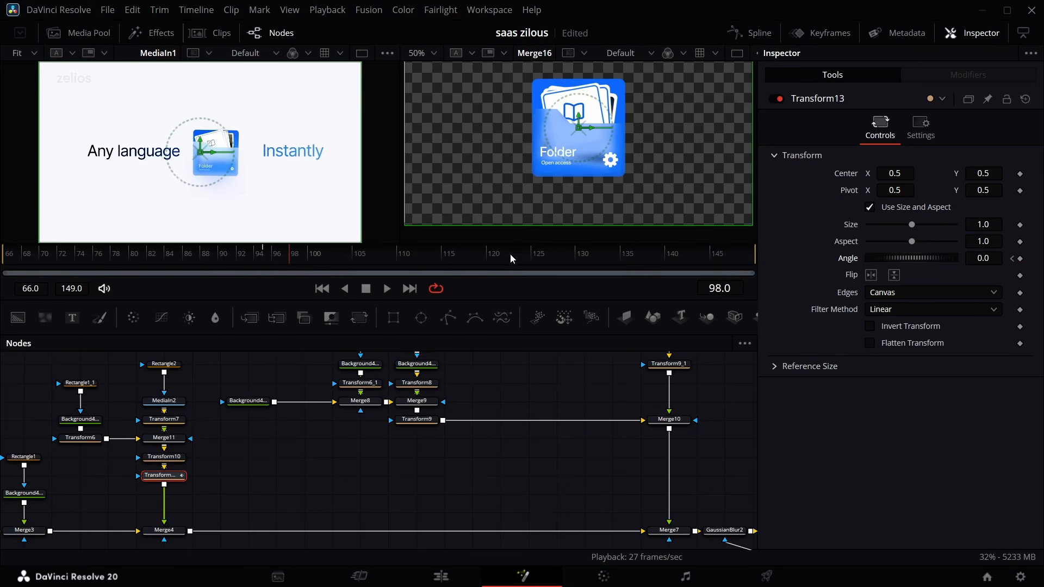
drag(294, 257, 309, 256)
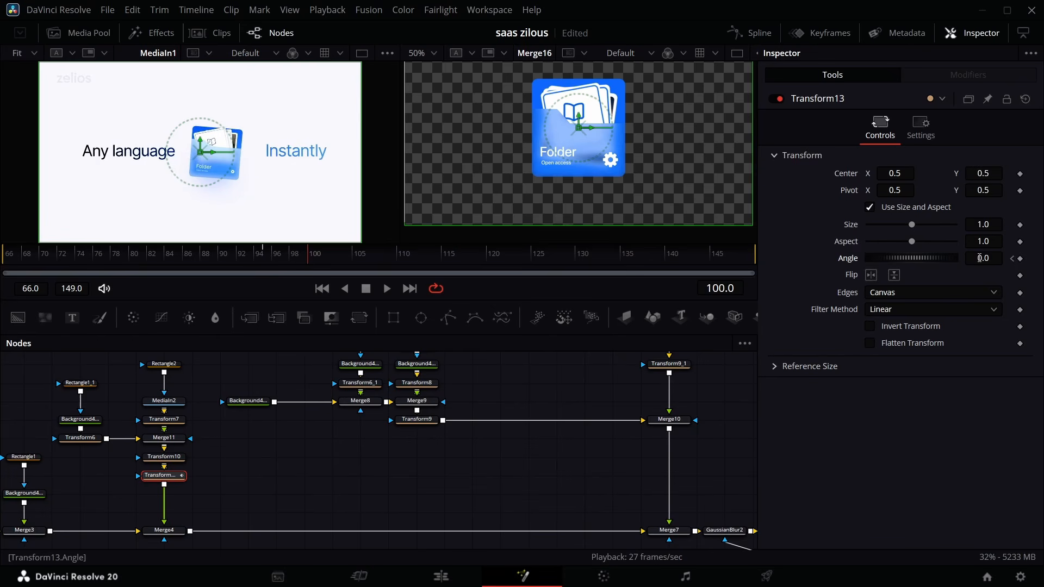
click(1014, 259)
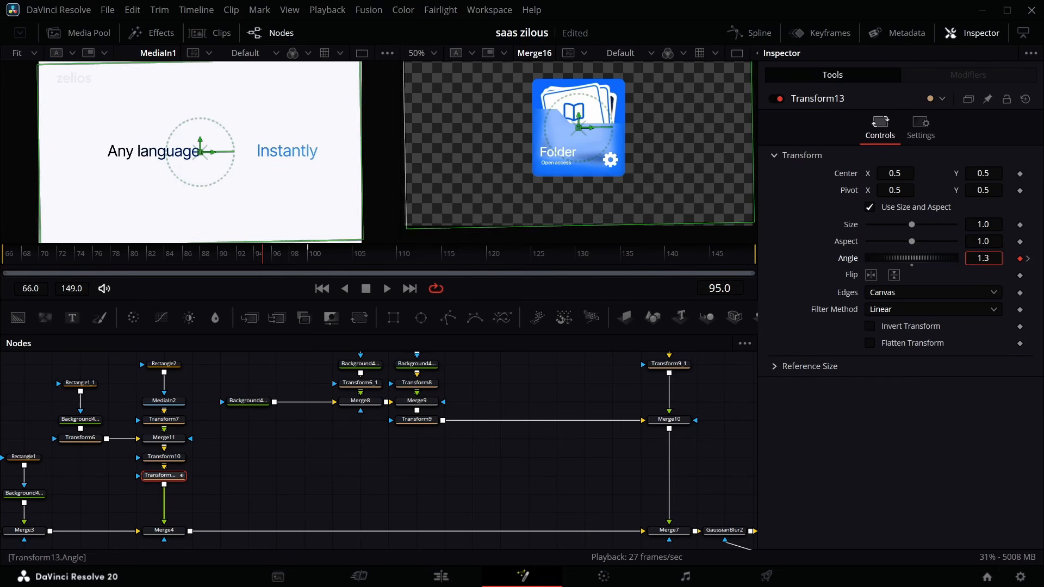
drag(912, 258, 944, 258)
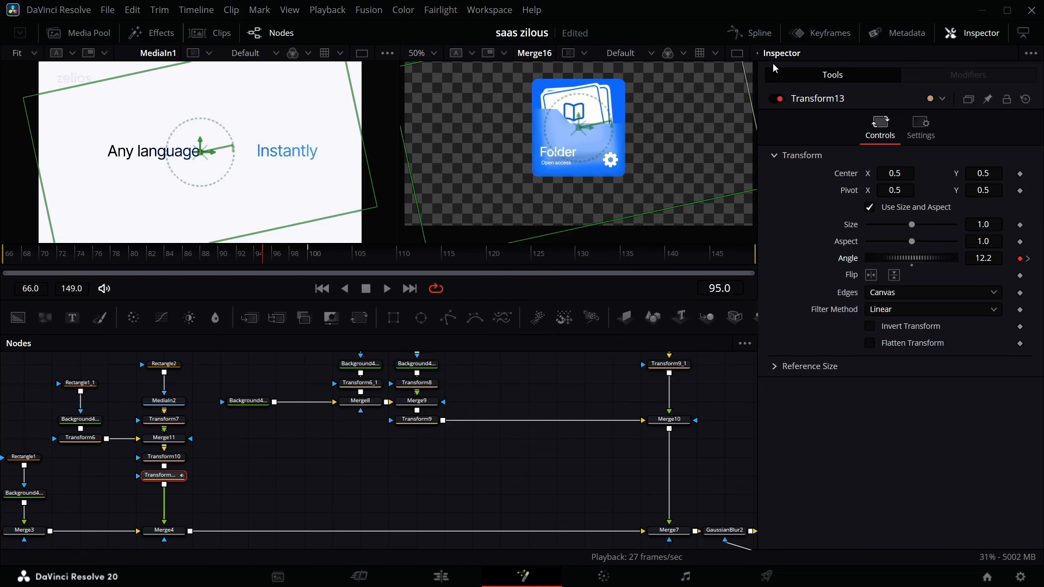
Step: Apply an easing preset to Transform13's angle curve so the rotation overshoots below zero before settling at frame 100
click(749, 33)
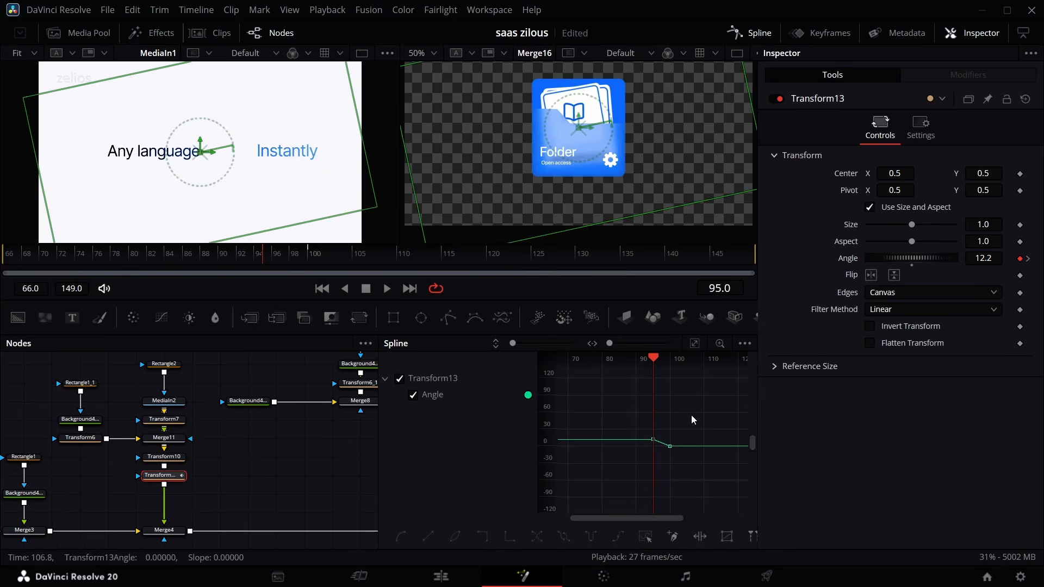
right_click(646, 473)
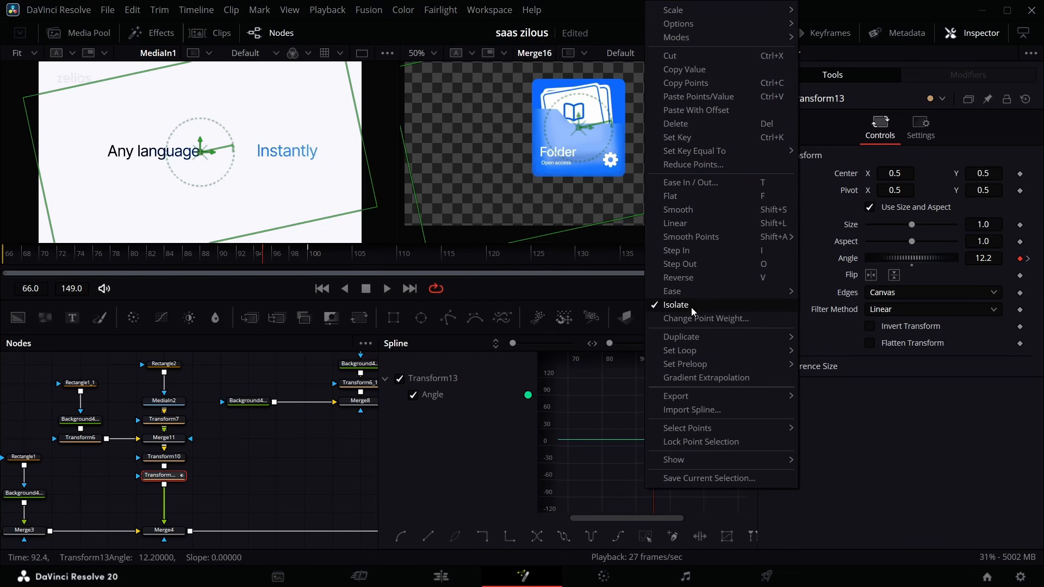
click(812, 387)
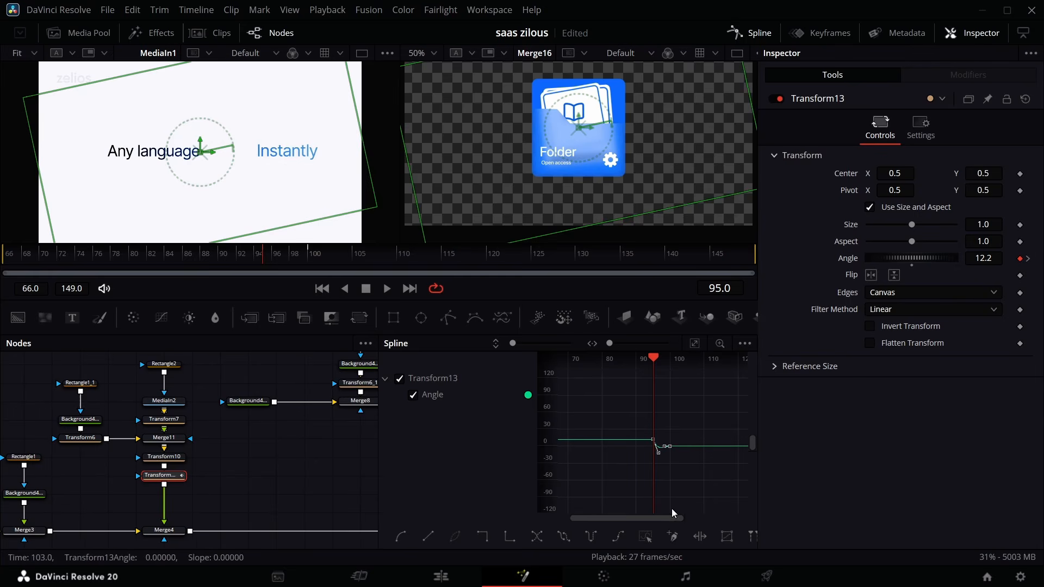
click(694, 343)
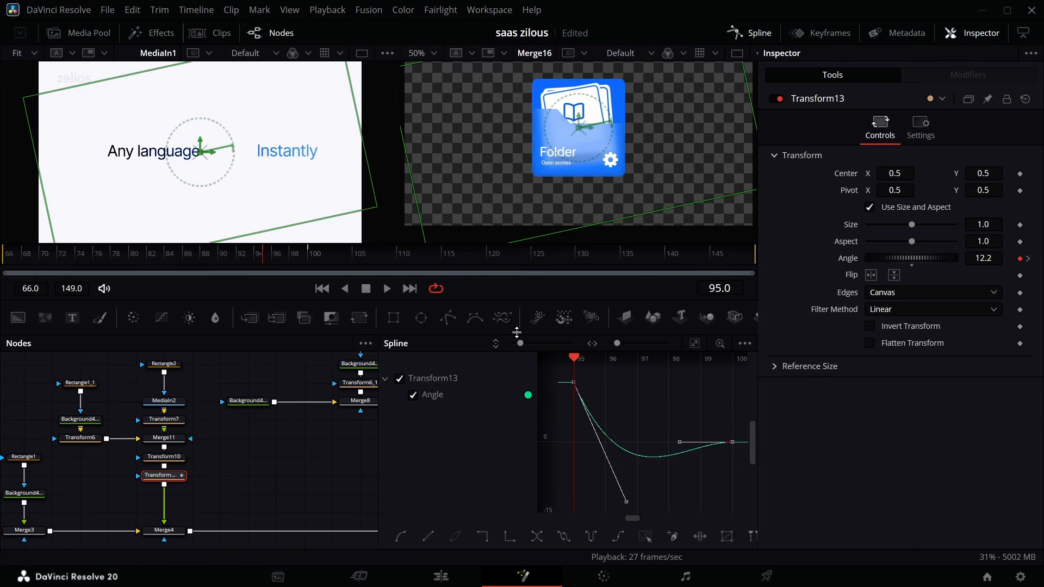
click(770, 40)
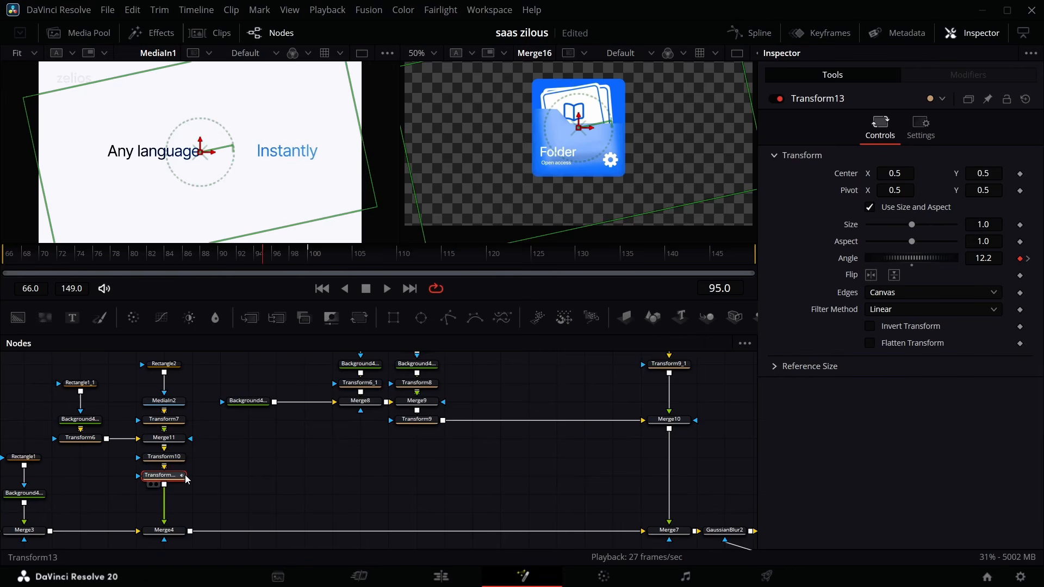
Step: Paste a copy of the animated Transform13 between Transform9 and Merge10
click(428, 422)
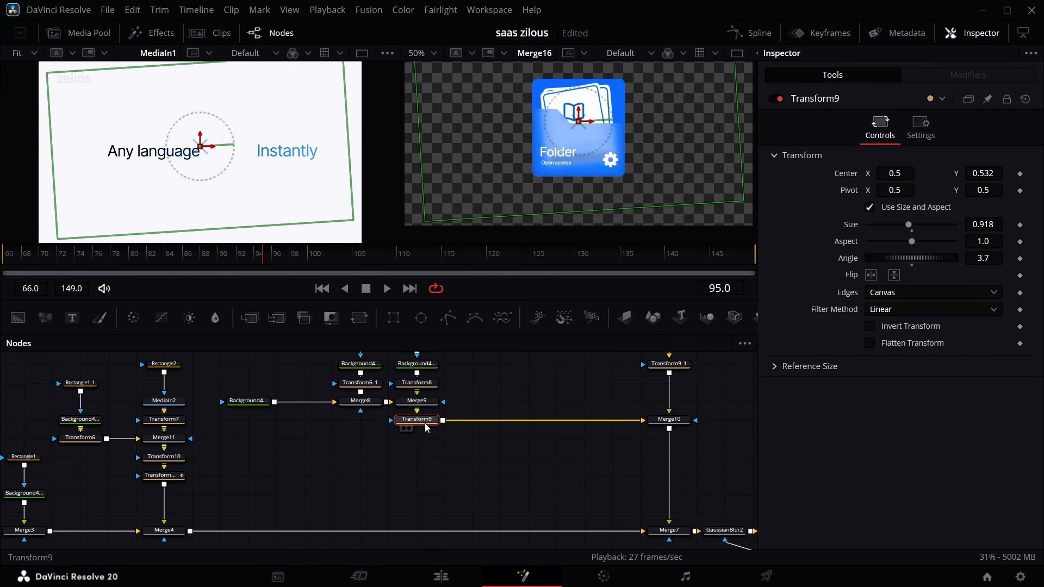
key(ctrl+v)
drag(488, 447, 441, 472)
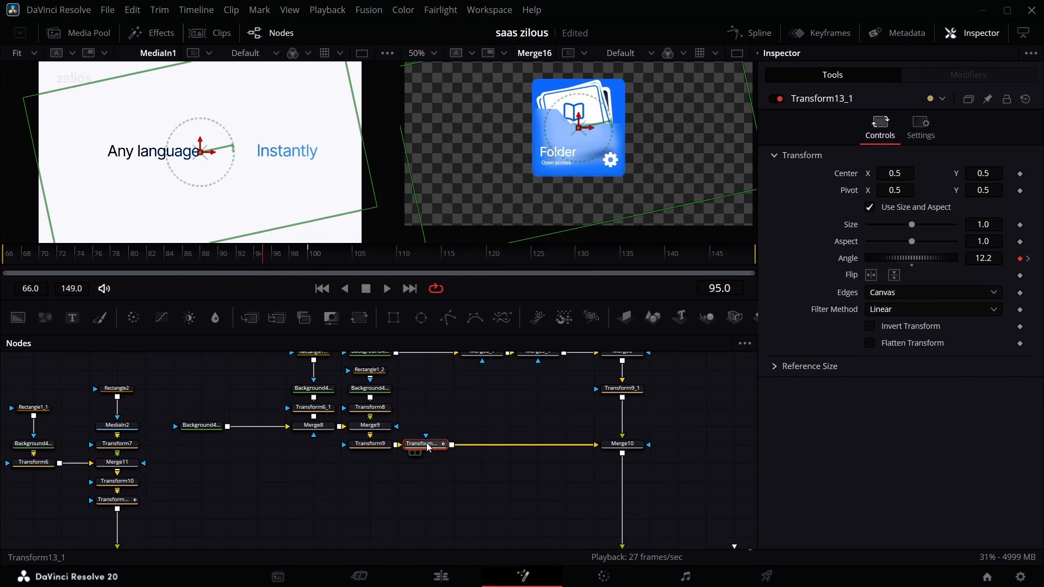
Step: Shift Transform13_1's angle keyframes three frames to start at frame 98, and check its eased curve
click(127, 501)
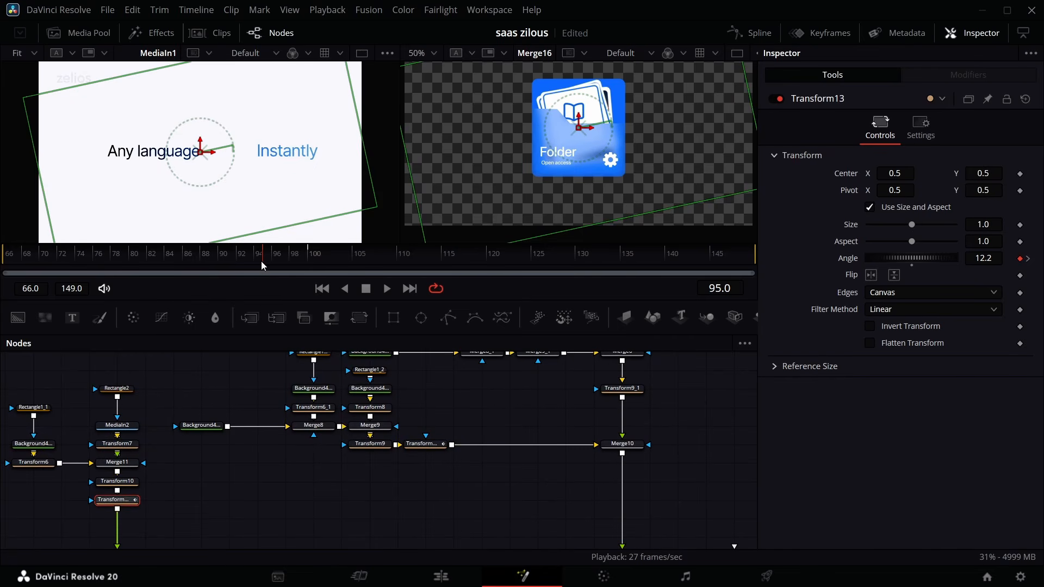
drag(263, 264, 295, 266)
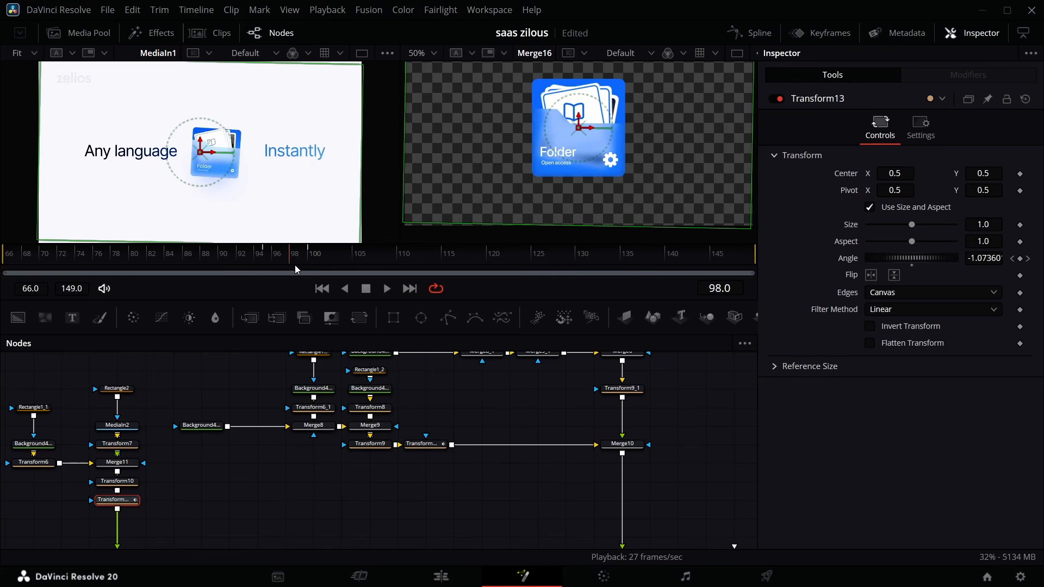
click(425, 445)
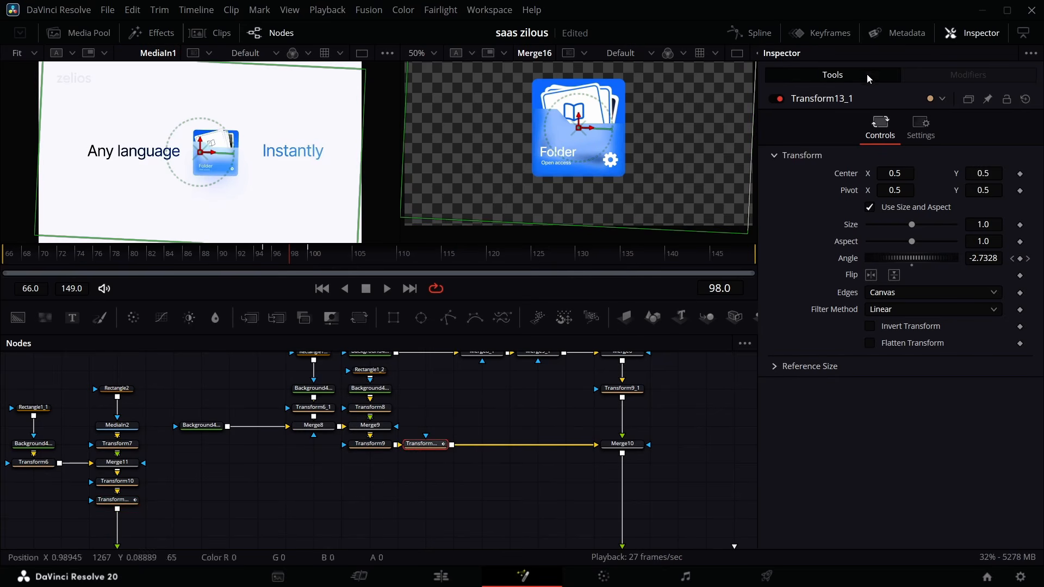
click(822, 32)
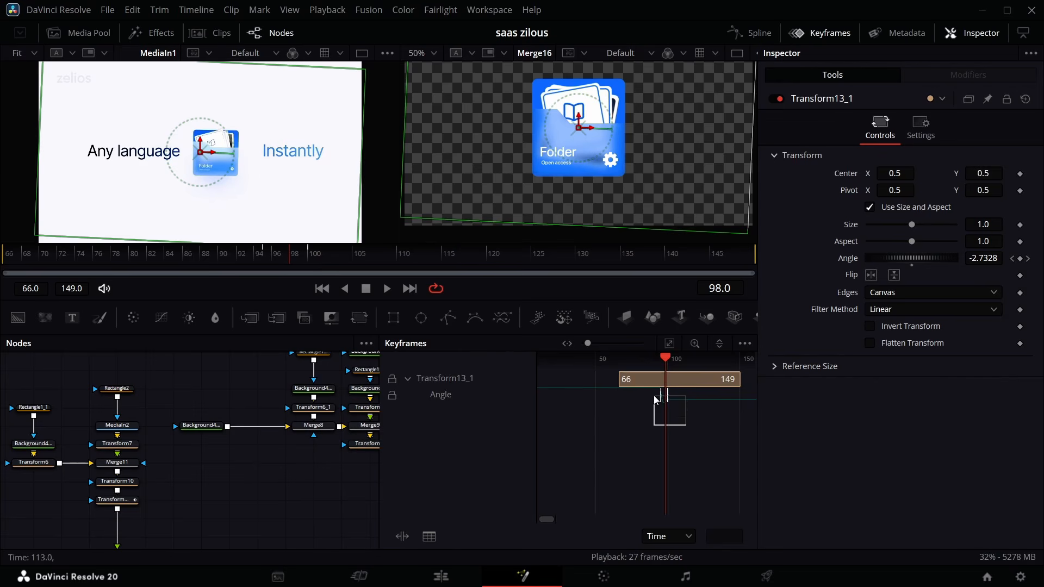
drag(657, 400, 657, 399)
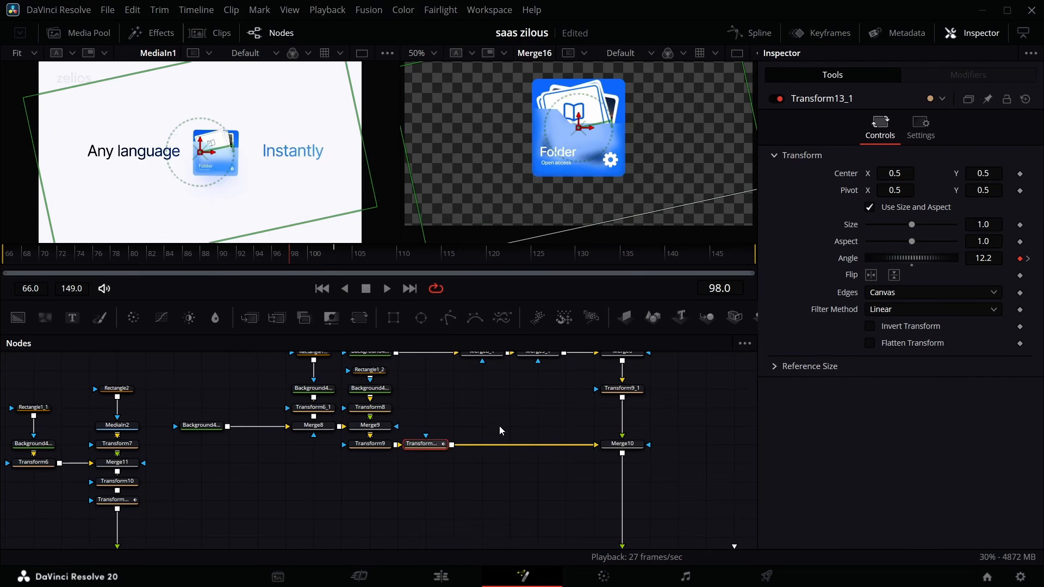
drag(450, 429, 417, 475)
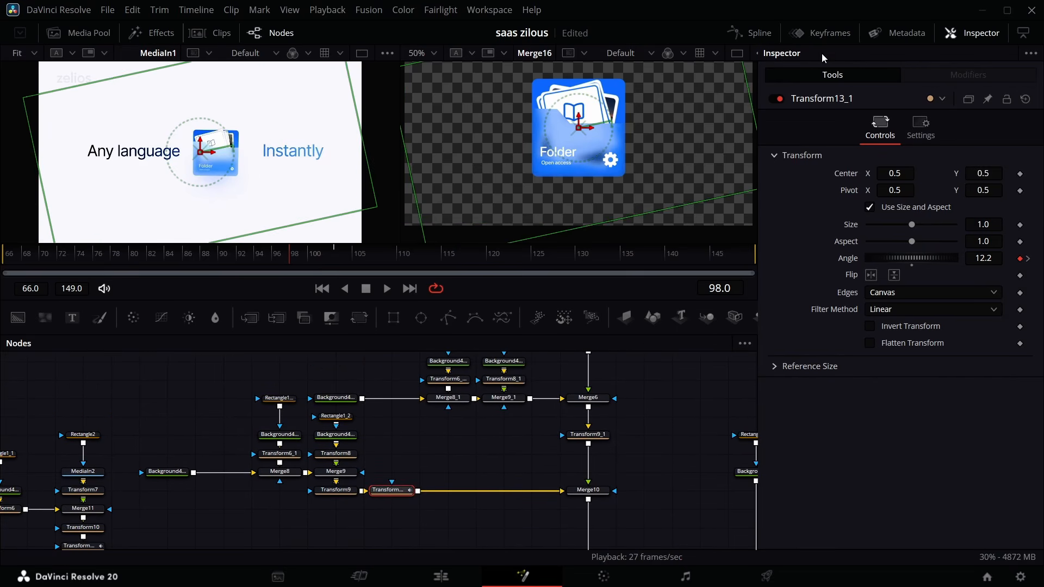
click(767, 33)
click(696, 344)
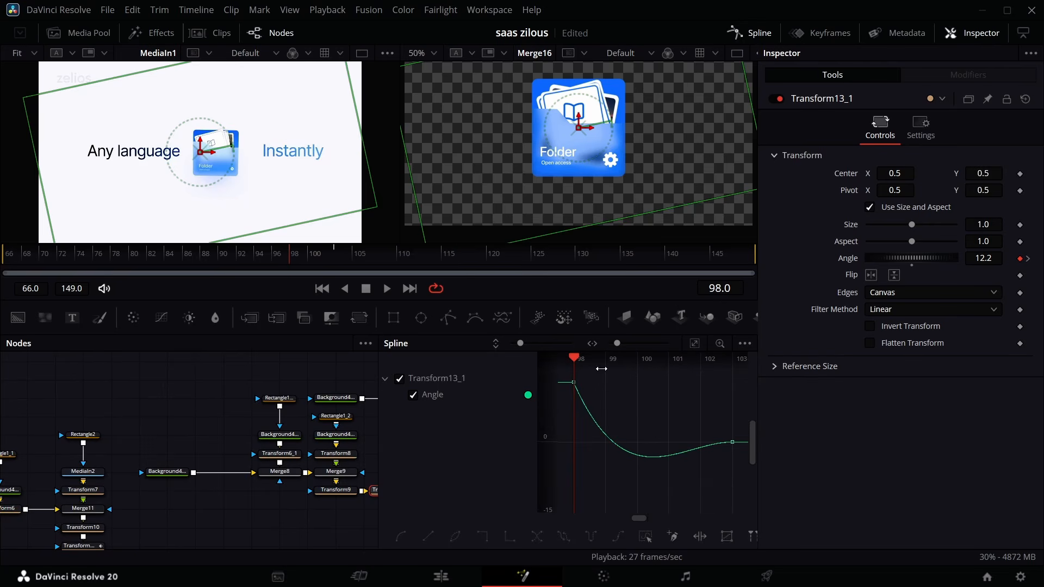
click(765, 35)
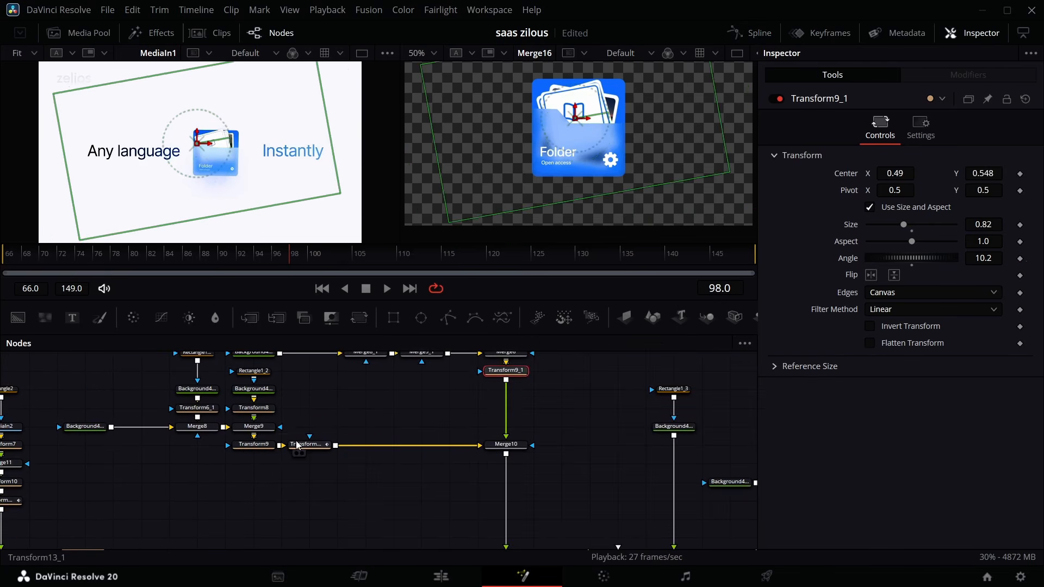
Step: Paste a copy of the animated Transform13_1 between Transform9_1 and Merge10
click(298, 449)
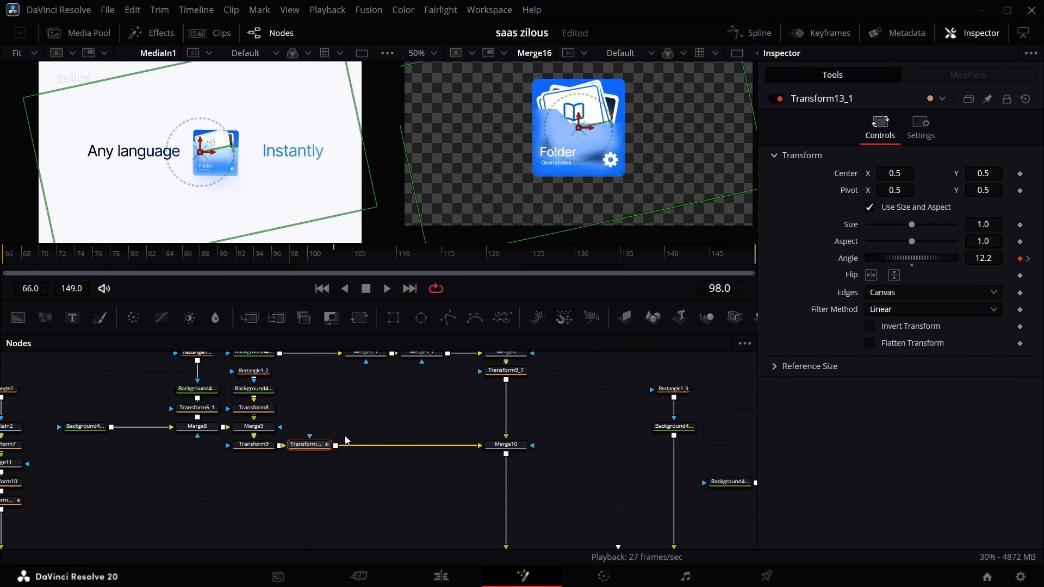
click(525, 371)
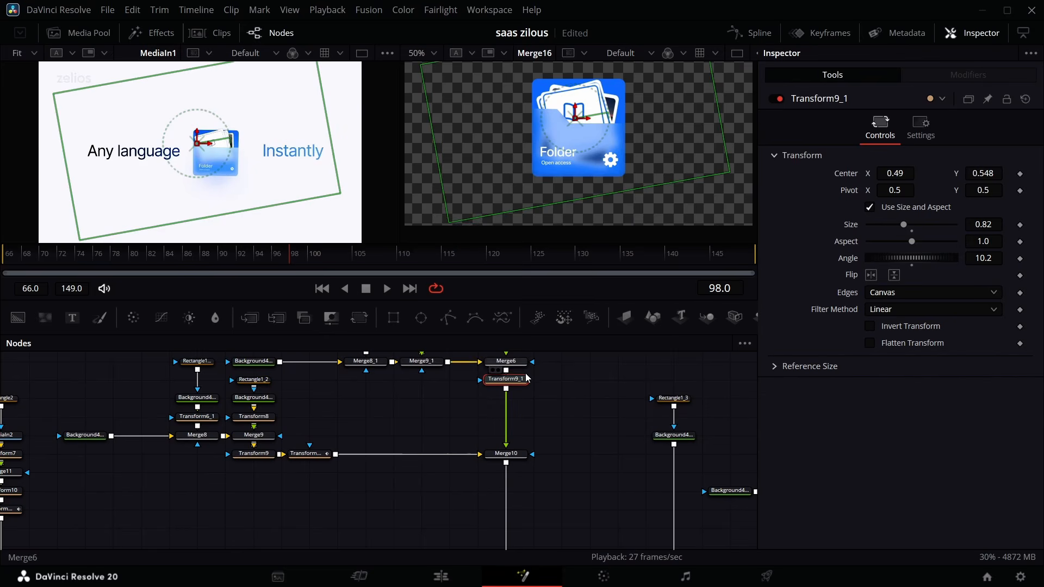
key(ctrl+v)
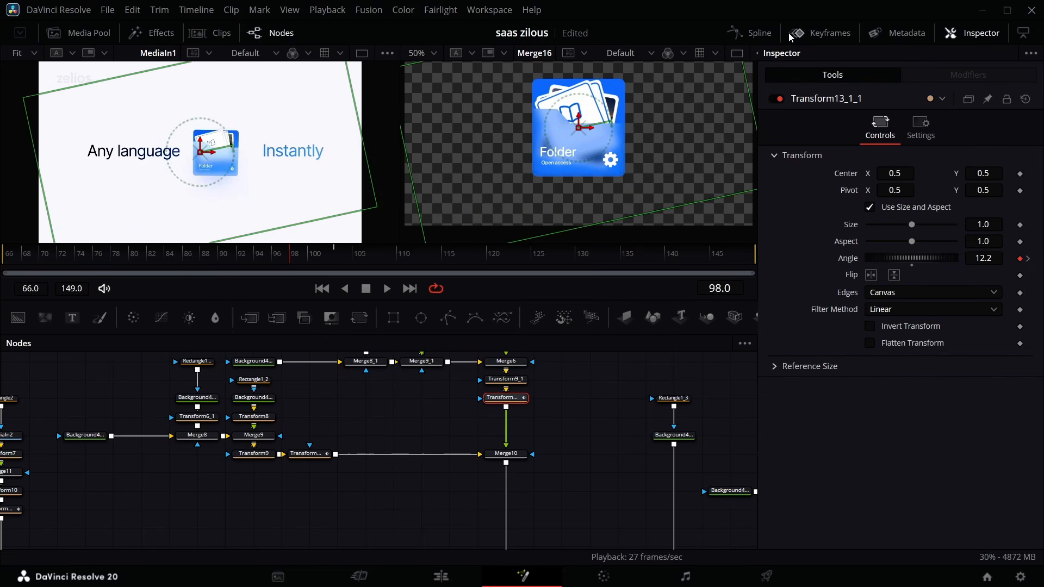
Step: Shift the angle keyframes of Transform13_1_1 two frames so its rotation starts at frame 100
click(817, 34)
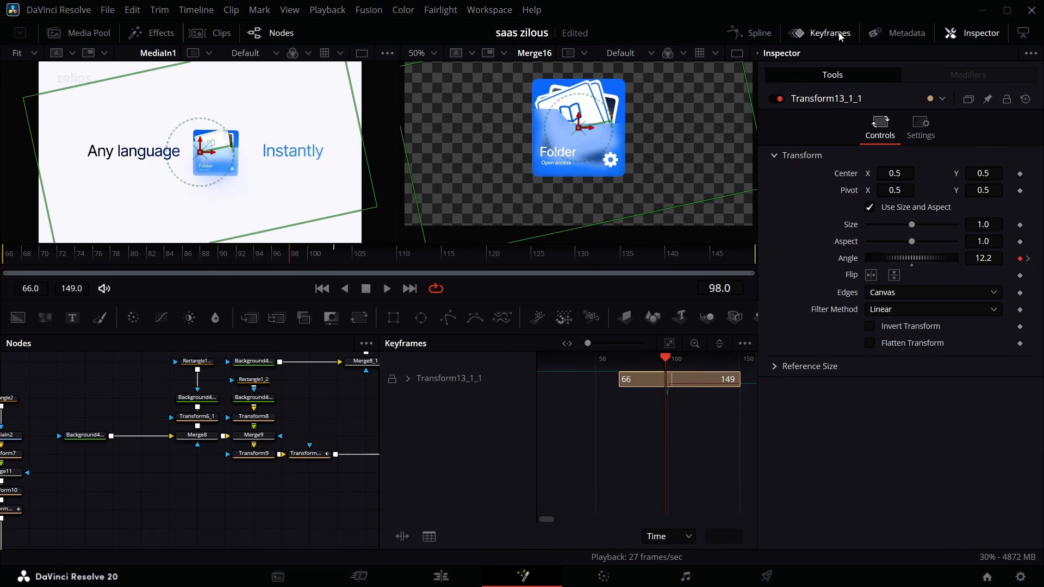
click(669, 345)
click(410, 379)
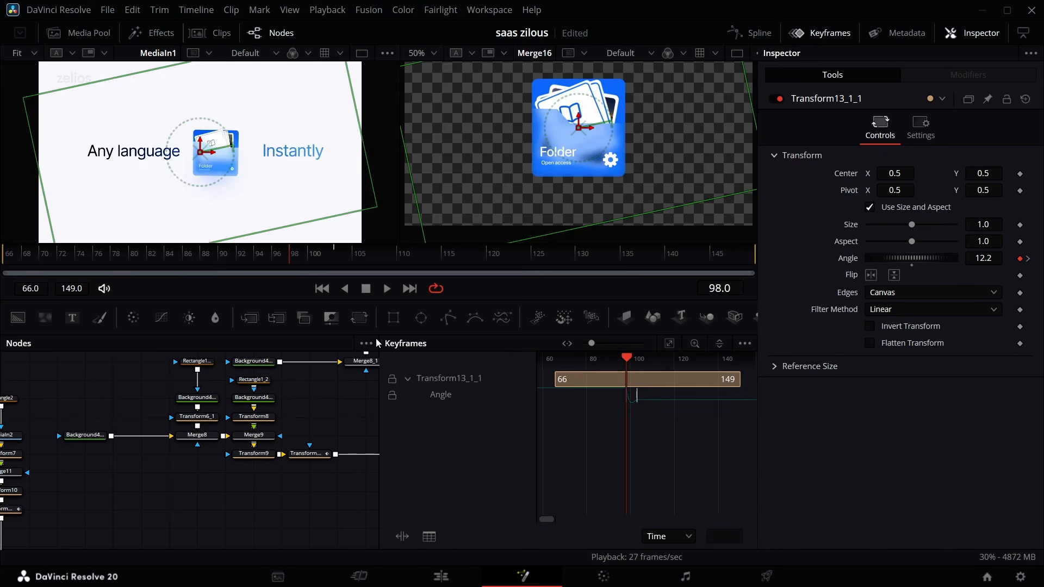
click(308, 254)
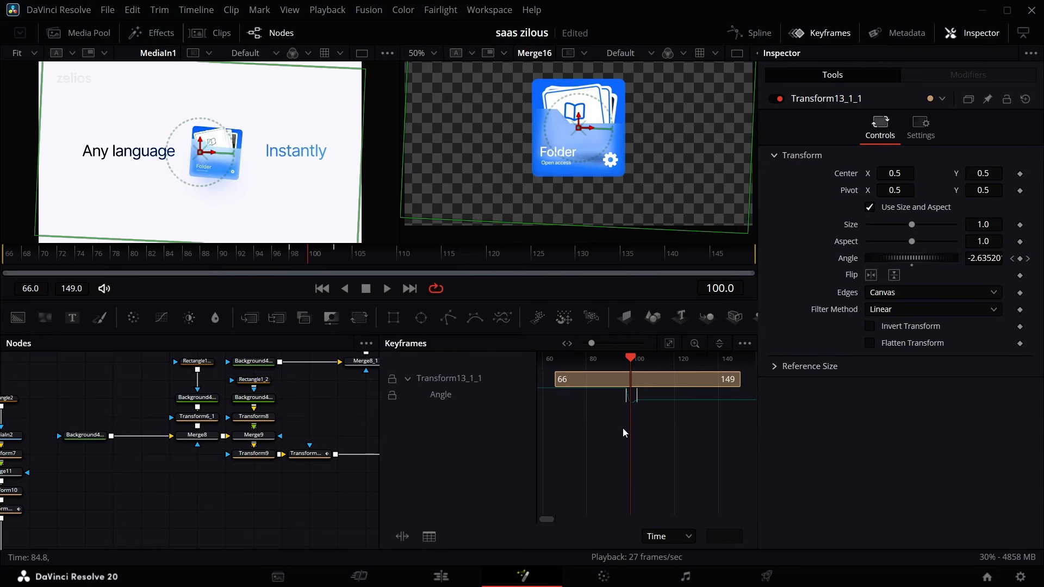
mouse_move(624, 405)
mouse_down()
mouse_move(610, 392)
mouse_move(632, 401)
mouse_up()
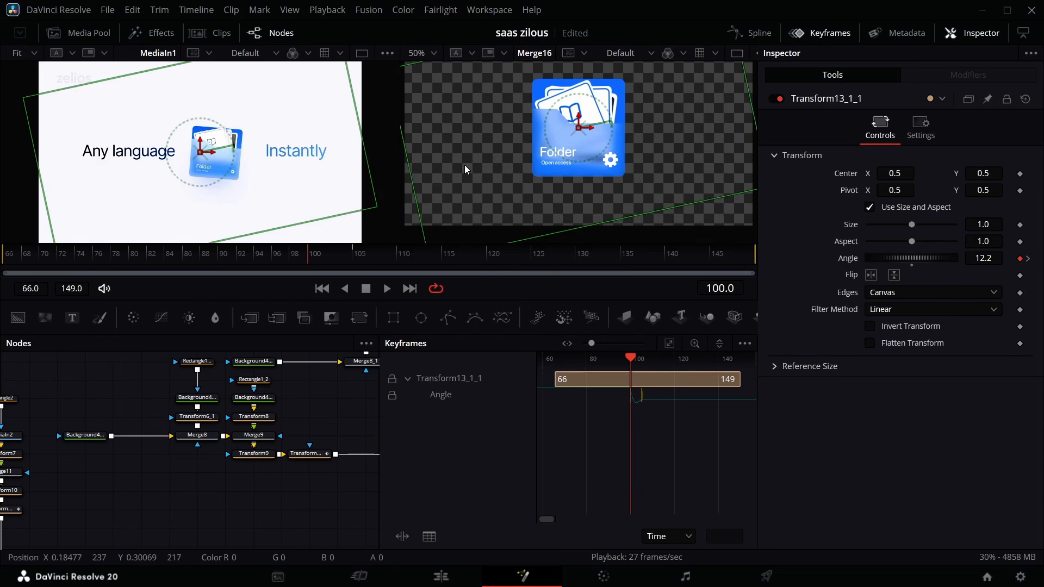
Step: Play back the staggered card rotations against the reference clip, and close the keyframe view when done
click(218, 259)
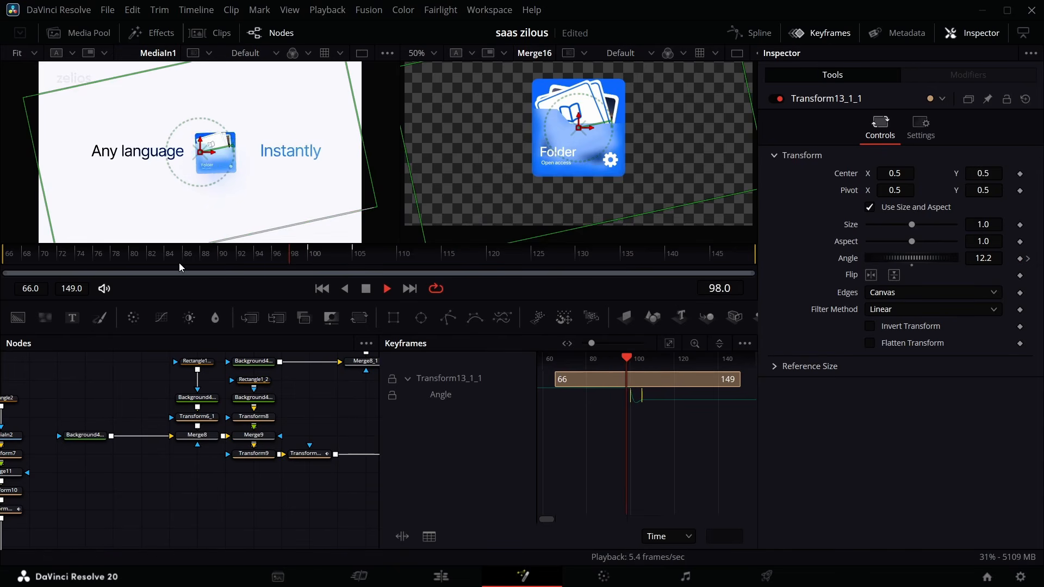
key(space)
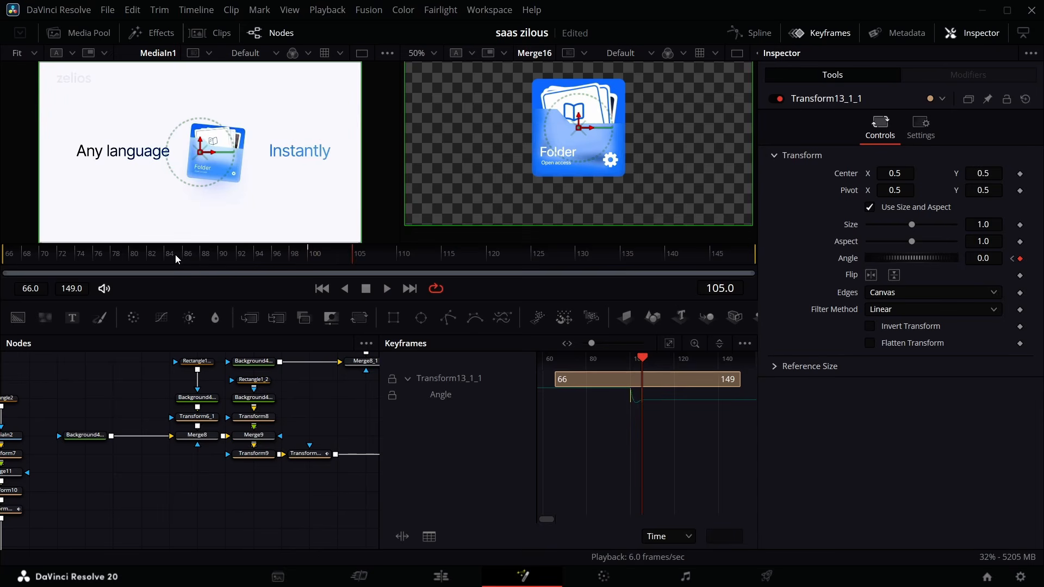
click(246, 262)
key(space)
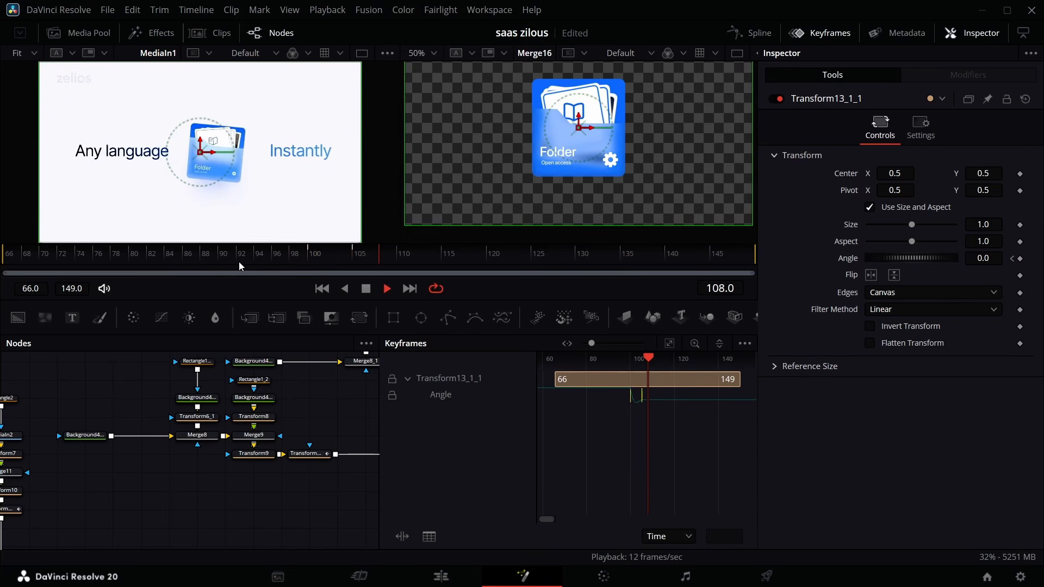
key(space)
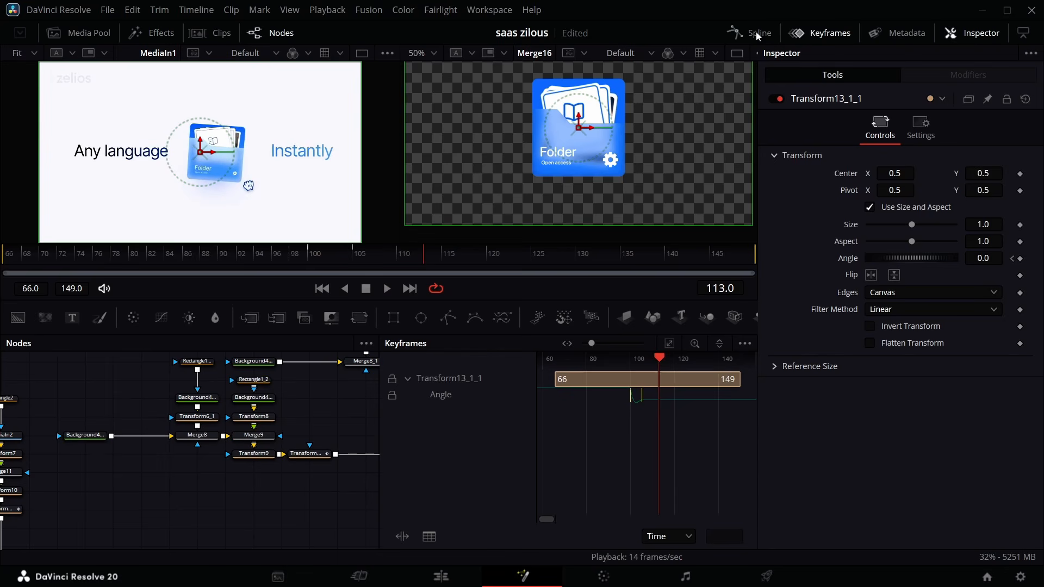
click(818, 30)
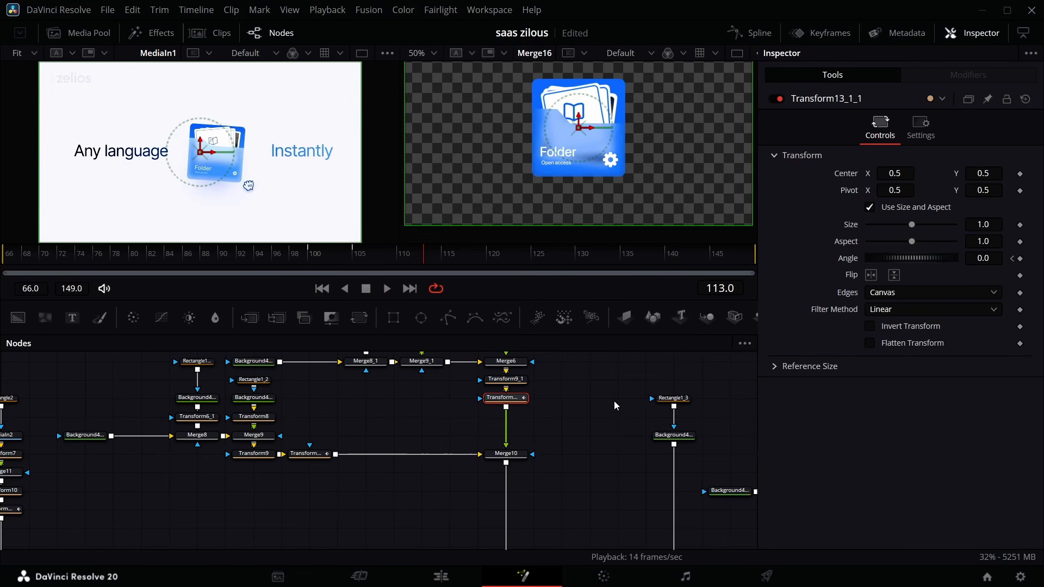
Step: Build a 3D scene from Merge16 with an image plane and a Camera3D joined in a Merge3D, feeding a Renderer3D
scroll(610, 404, right, 4)
scroll(591, 436, down, 3)
scroll(590, 444, right, 5)
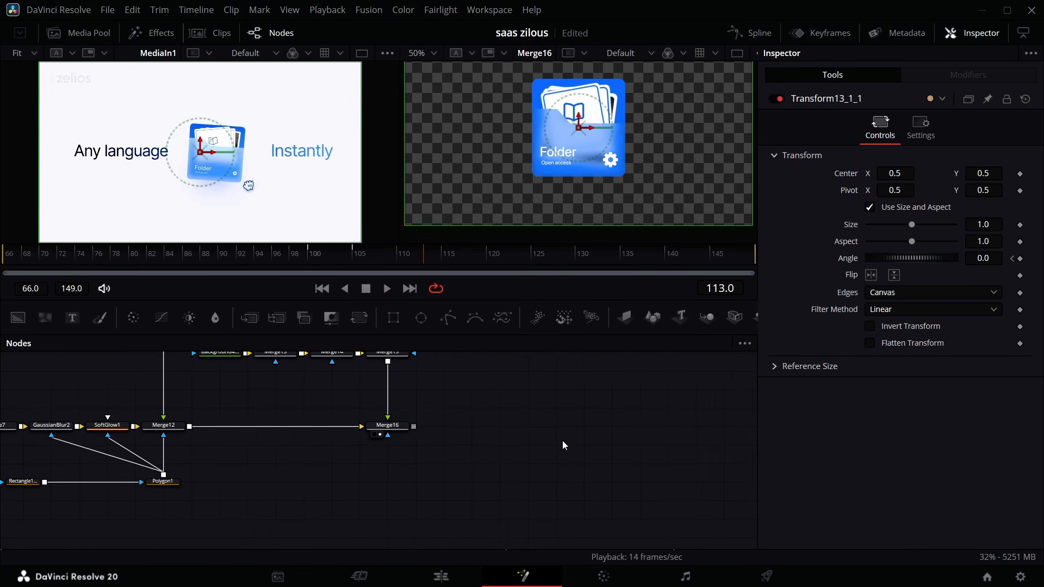
scroll(562, 440, up, 1)
click(387, 451)
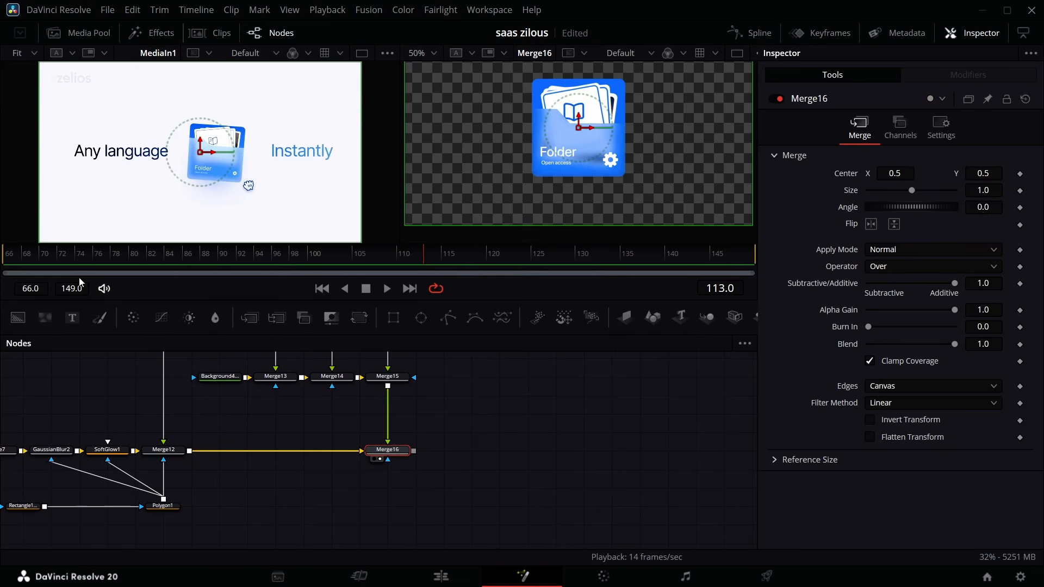
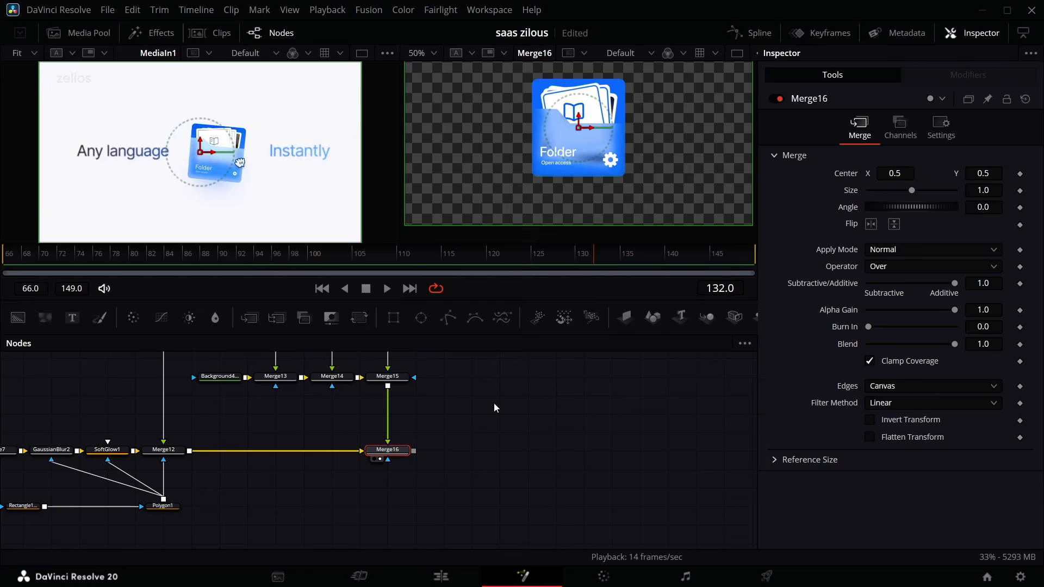
click(626, 318)
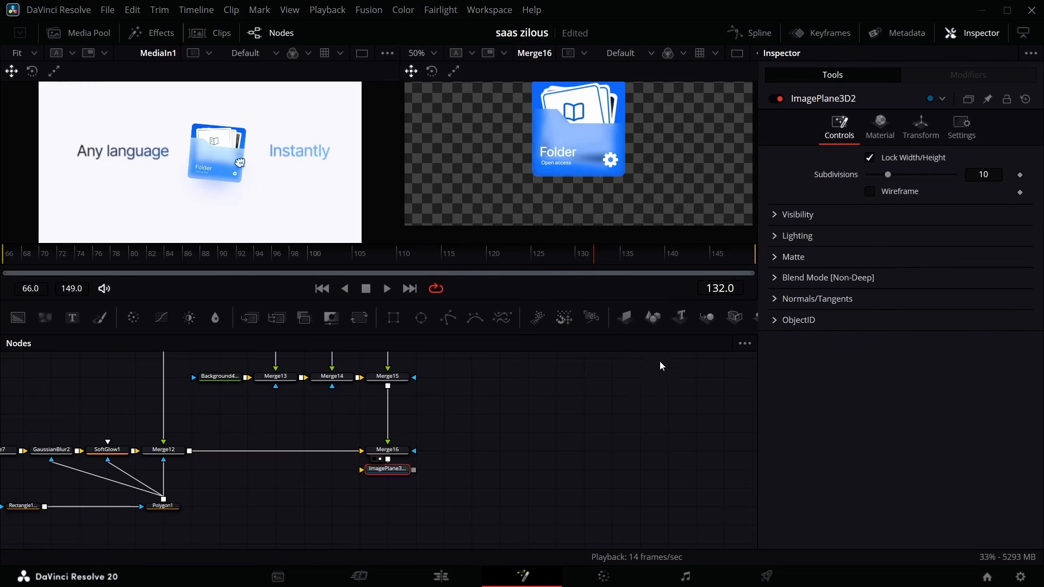
click(735, 317)
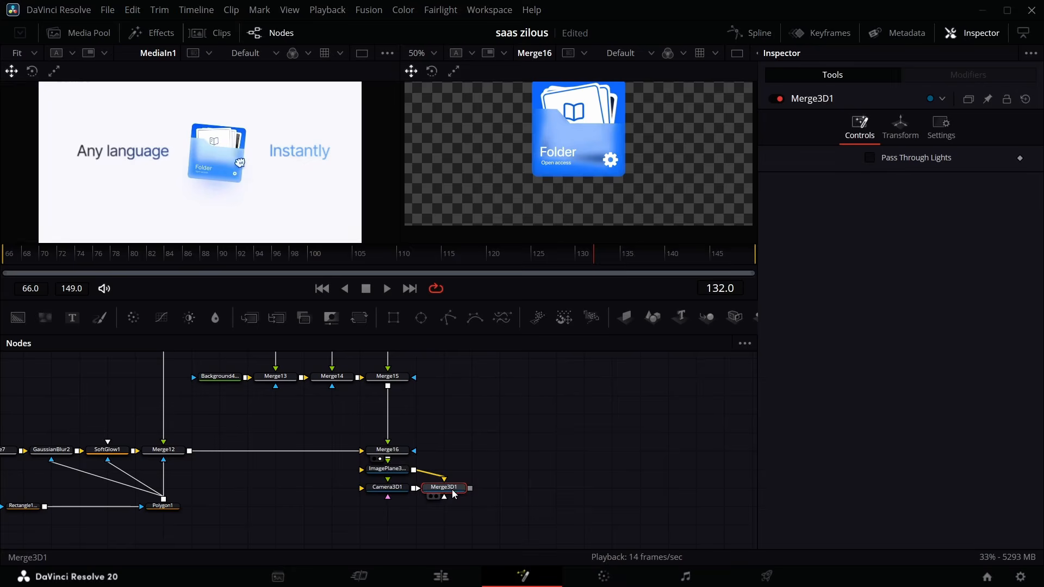
key(shift+space)
text(re)
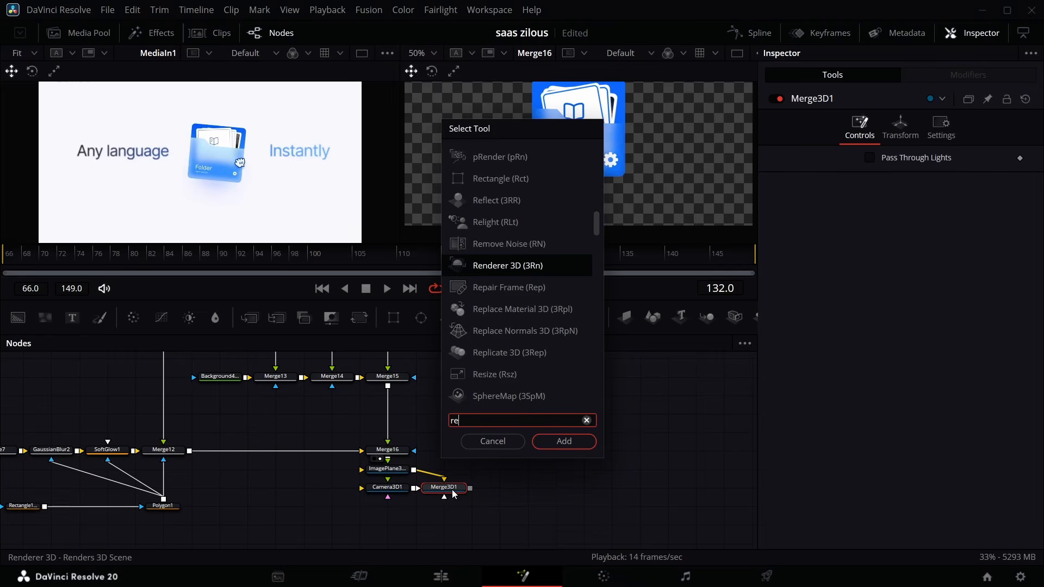
key(Return)
Step: Move the MediaIn1 and MediaOut1 nodes together to a spot below and beyond Renderer3D1
scroll(305, 463, down, 3)
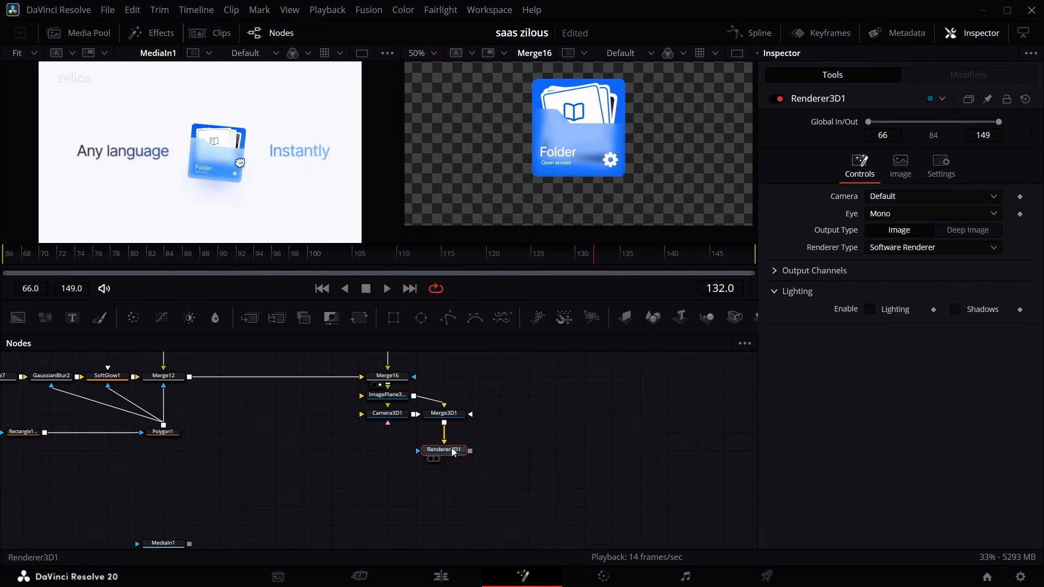
scroll(210, 460, down, 3)
drag(214, 442, 160, 551)
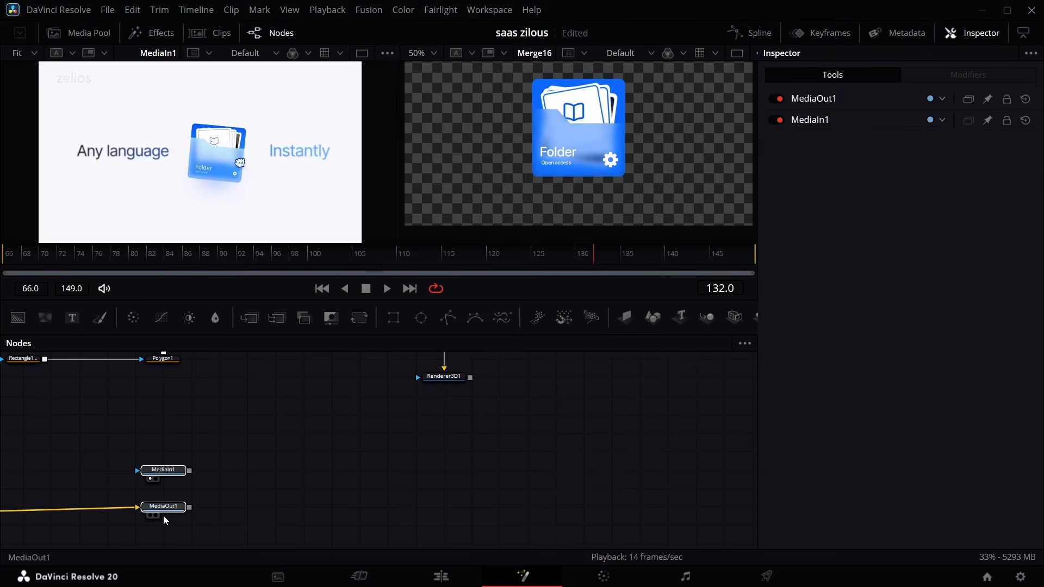
drag(163, 515, 589, 532)
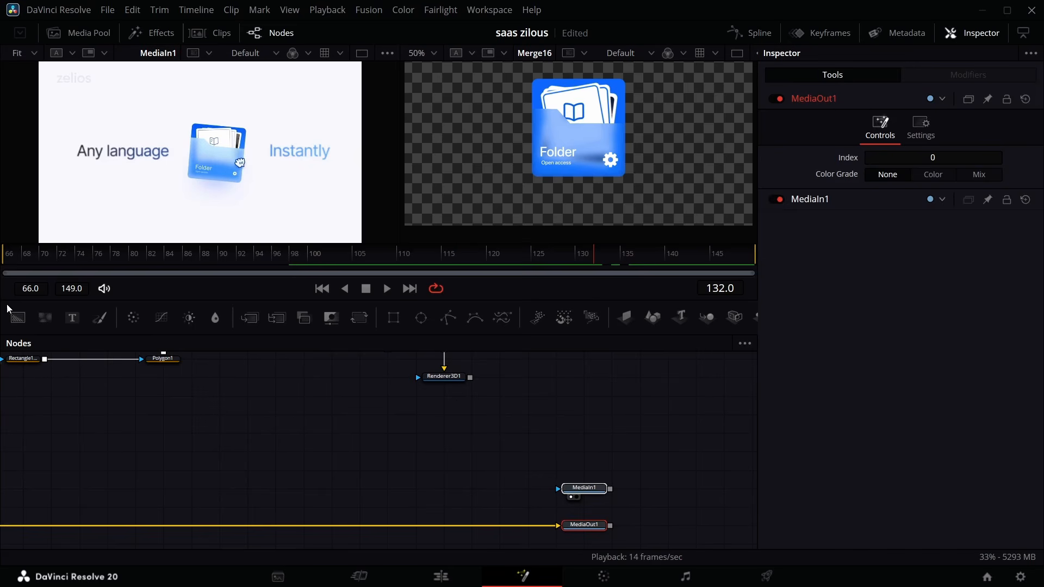
Step: Insert a Merge before MediaOut1, connect Renderer3D1 as its foreground, and show MediaOut1 in the second viewer
drag(215, 317, 435, 529)
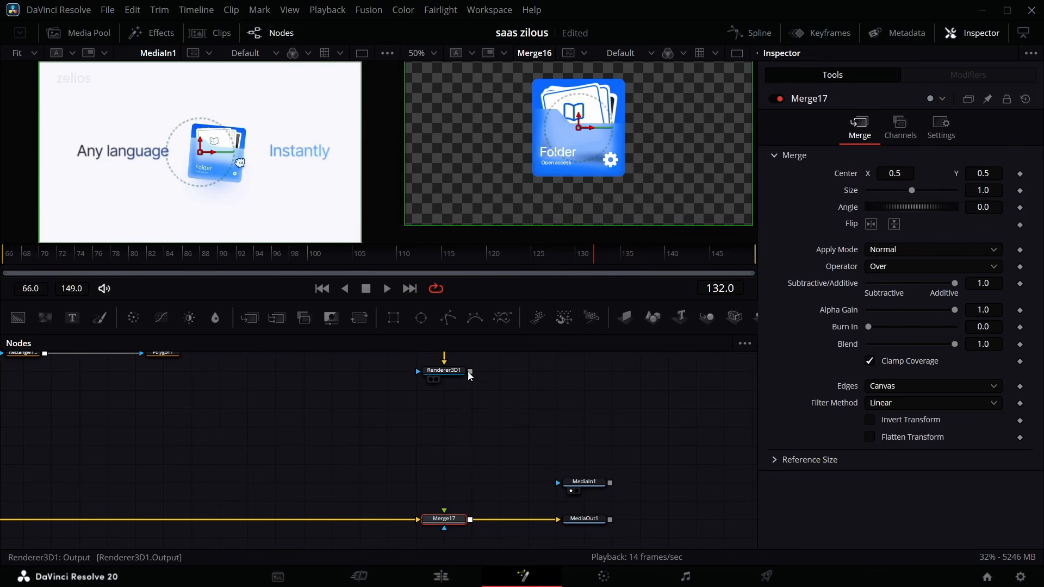
drag(469, 371, 456, 521)
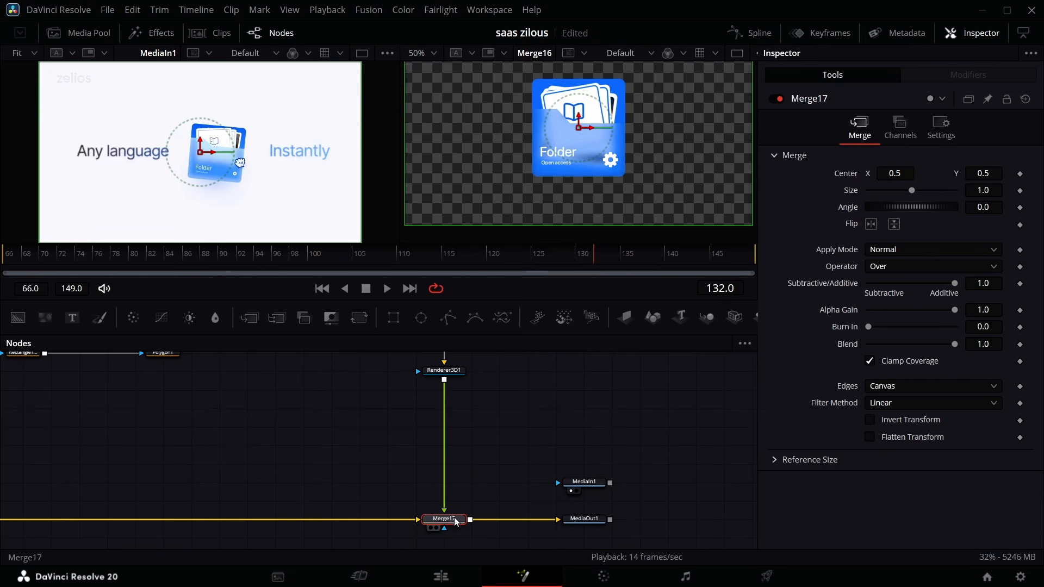
scroll(476, 448, up, 1)
scroll(476, 448, down, 6)
click(577, 480)
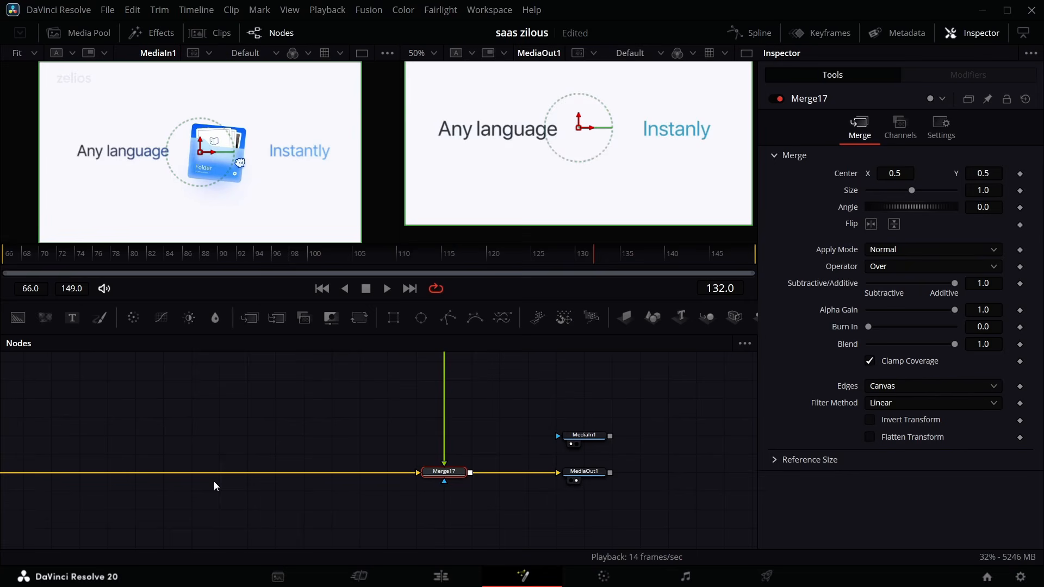
Step: Set Camera3D1's Z translation to 1.7
scroll(242, 436, up, 5)
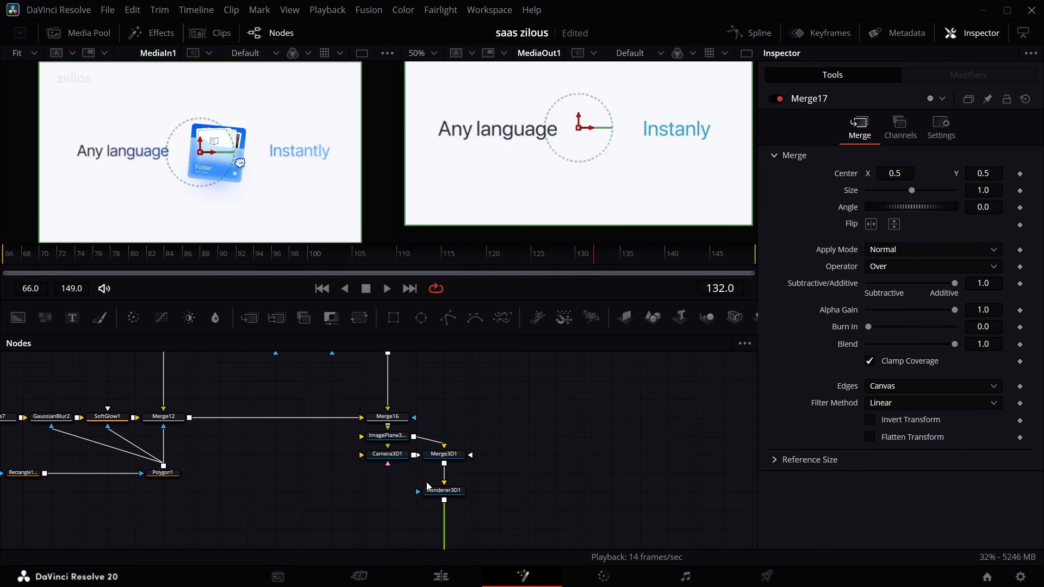
click(389, 456)
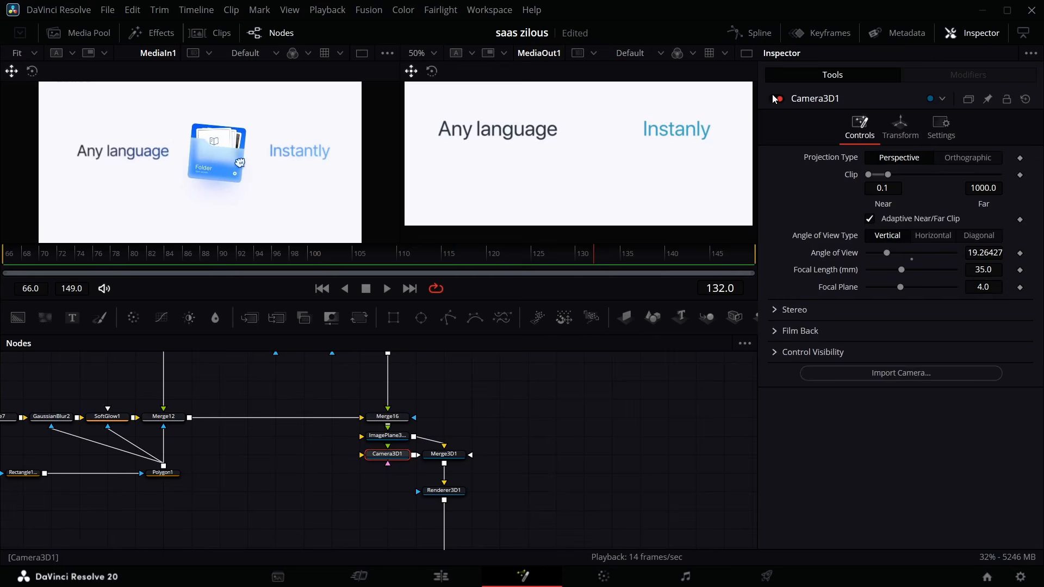
click(898, 136)
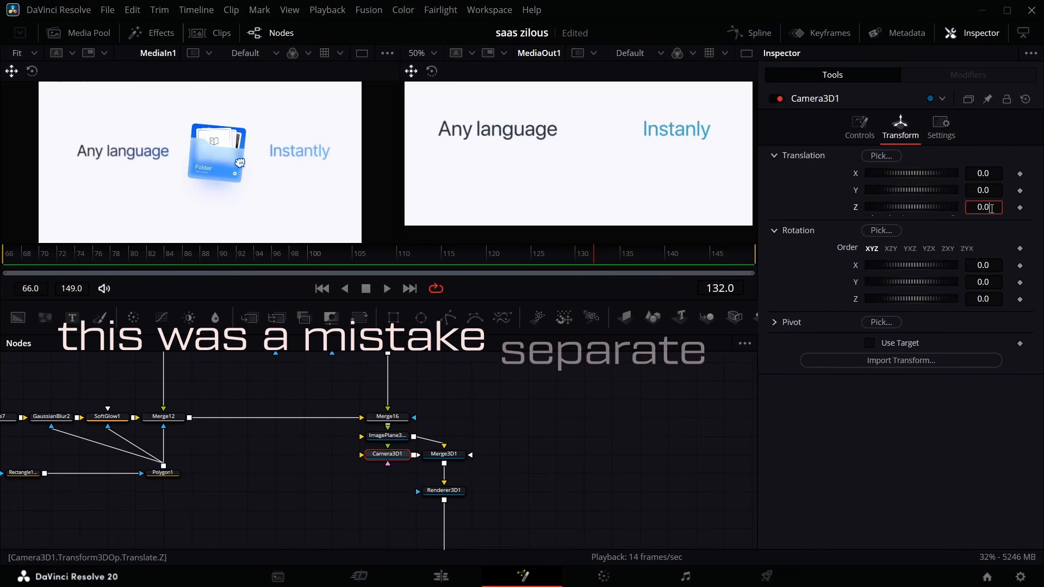
key(BackSpace)
key(BackSpace)
key(BackSpace)
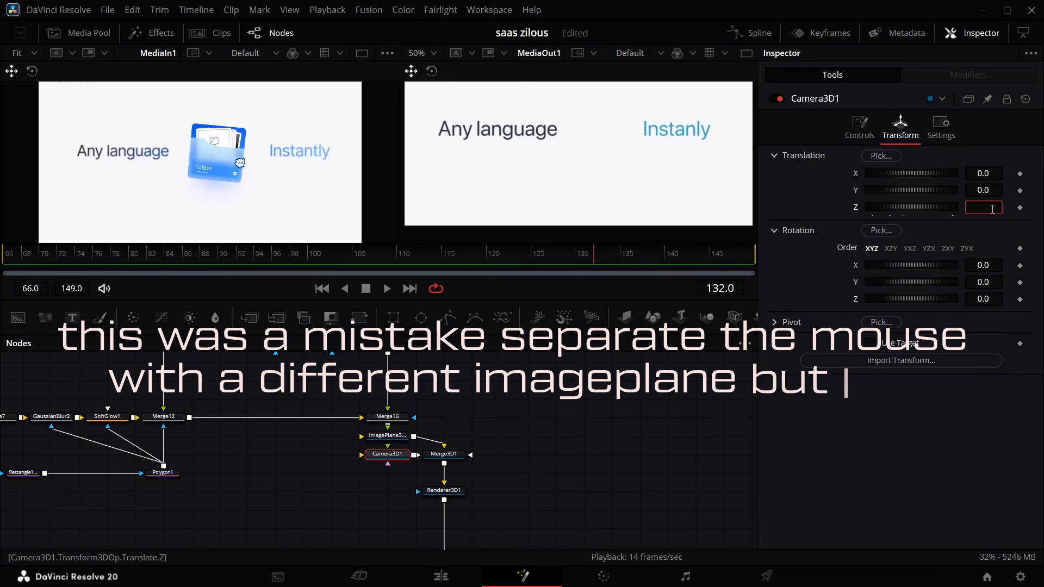
text(1.)
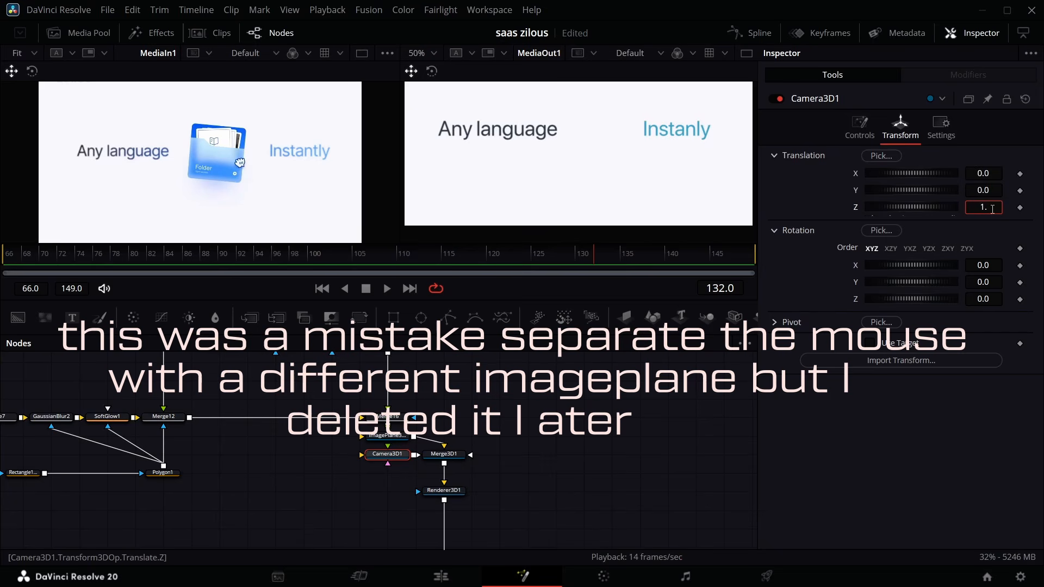
text(7)
key(Tab)
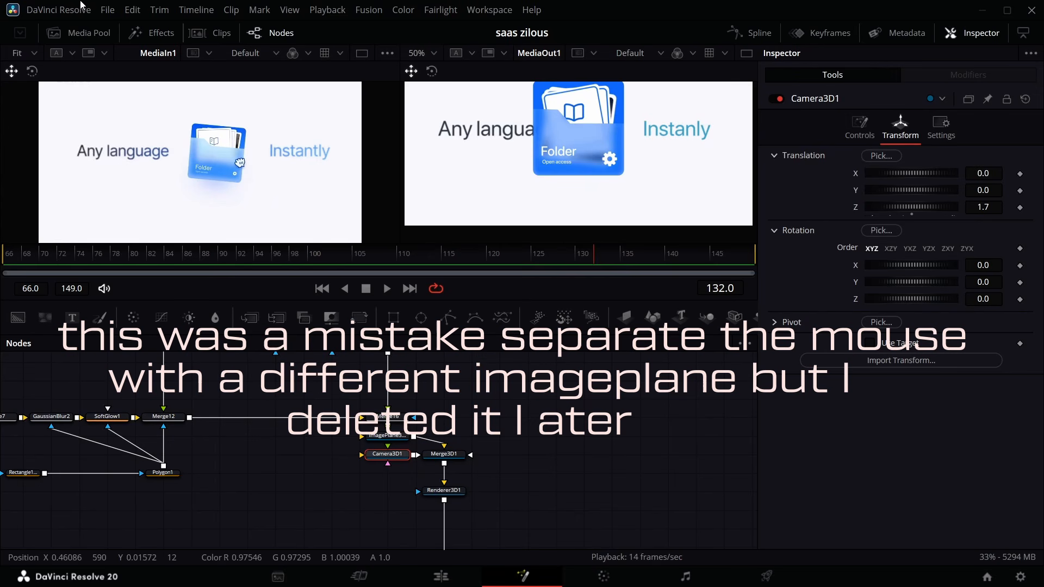
Step: Add mouse.png to the node graph, give it its own image plane, and connect that plane to Merge3D1
click(81, 32)
drag(226, 134, 531, 391)
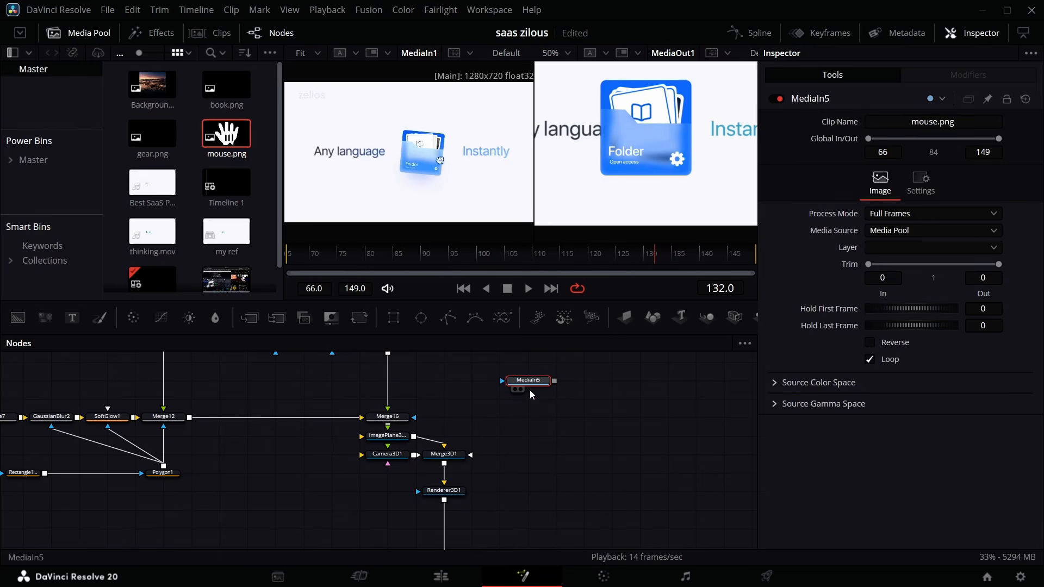
click(627, 318)
drag(585, 380, 469, 454)
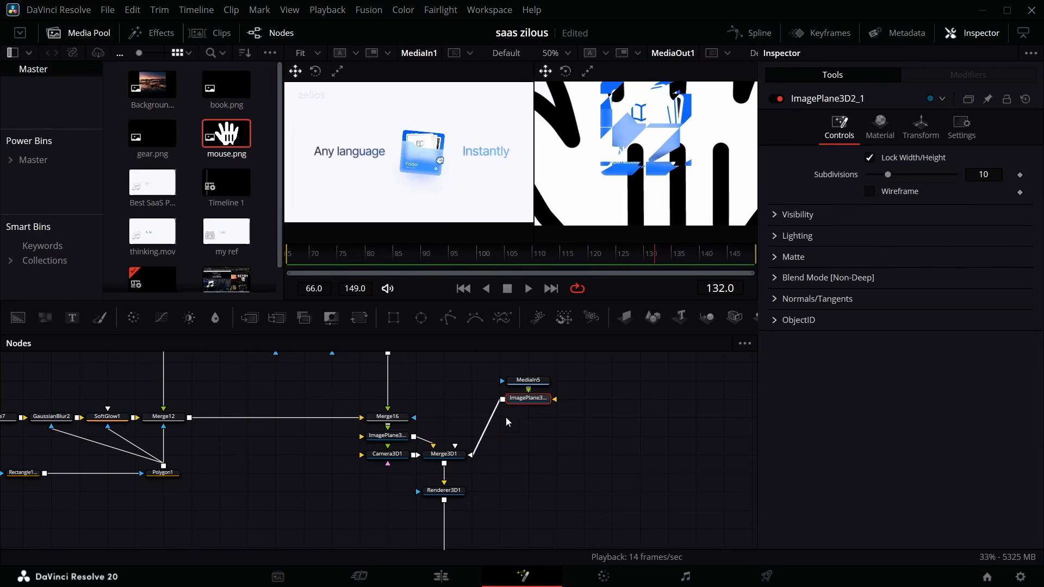
Step: Insert a Transform between the mouse.png input and its image plane, and reduce its size to 0.059
click(922, 129)
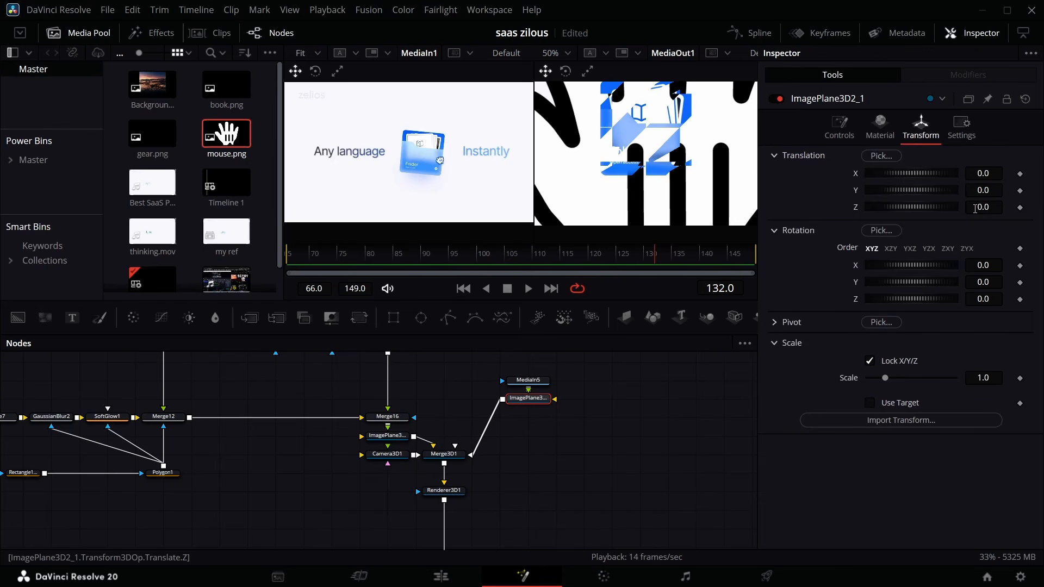
drag(975, 209, 977, 209)
drag(529, 399, 529, 436)
click(537, 384)
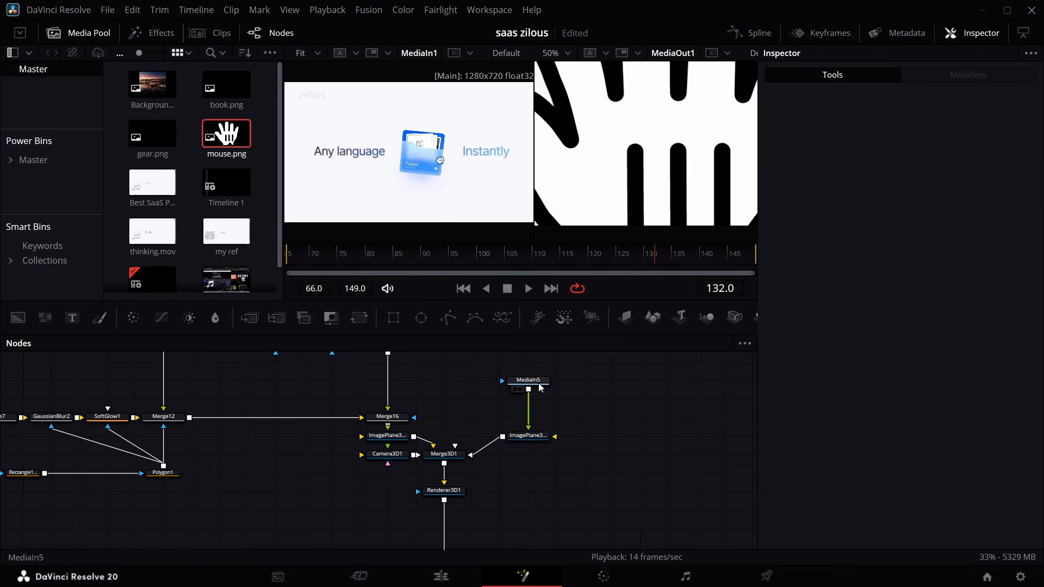
click(359, 318)
drag(983, 225, 532, 128)
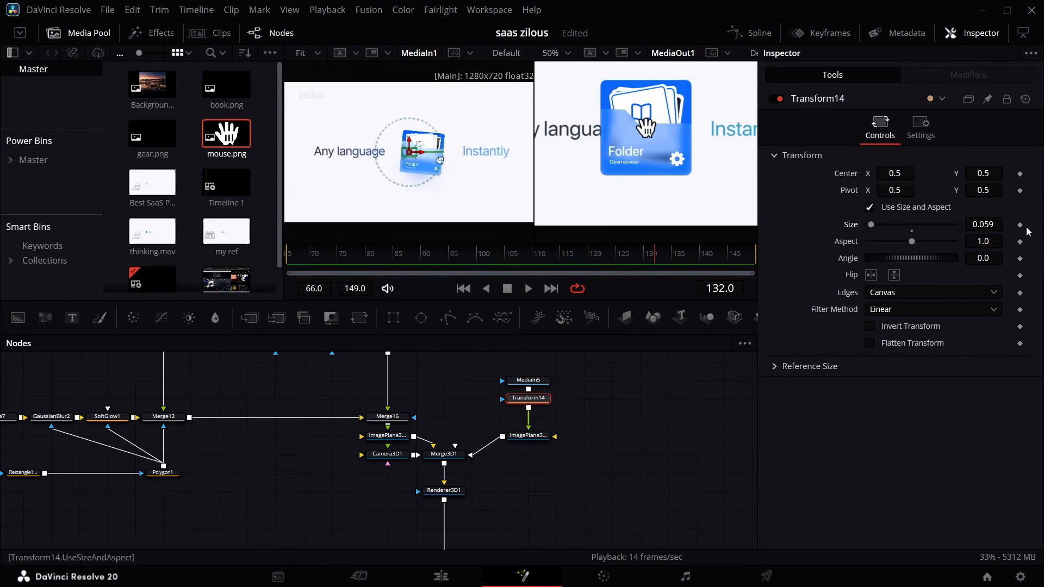
Step: Reduce Transform14's size to 0.043 and hide the media pool
drag(1029, 232, 37, 5)
click(52, 35)
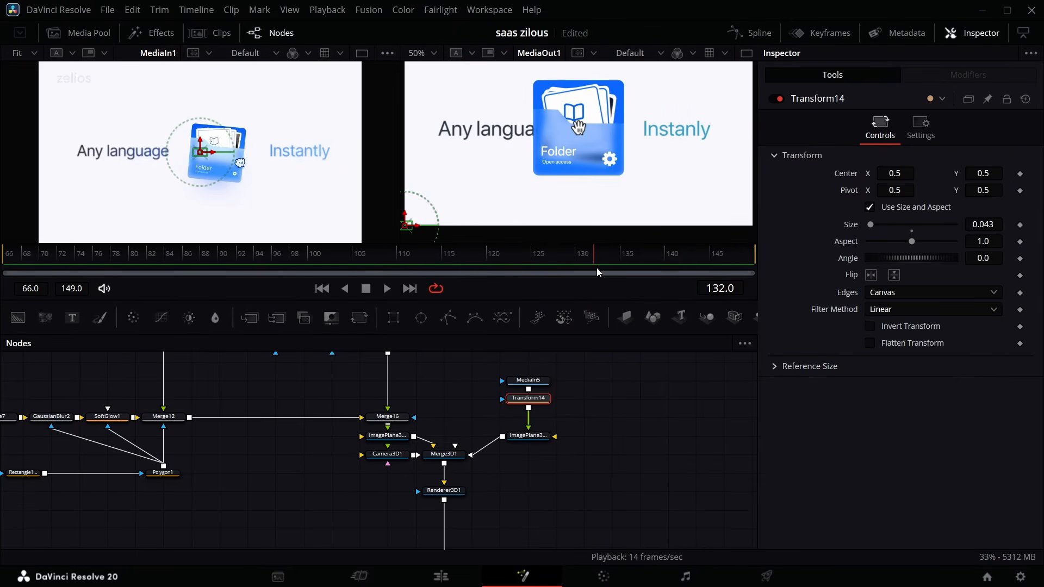
Step: Keyframe Merge17's Blend to jump from 0 at frame 95 to 1.0 at frame 96
drag(596, 272, 263, 281)
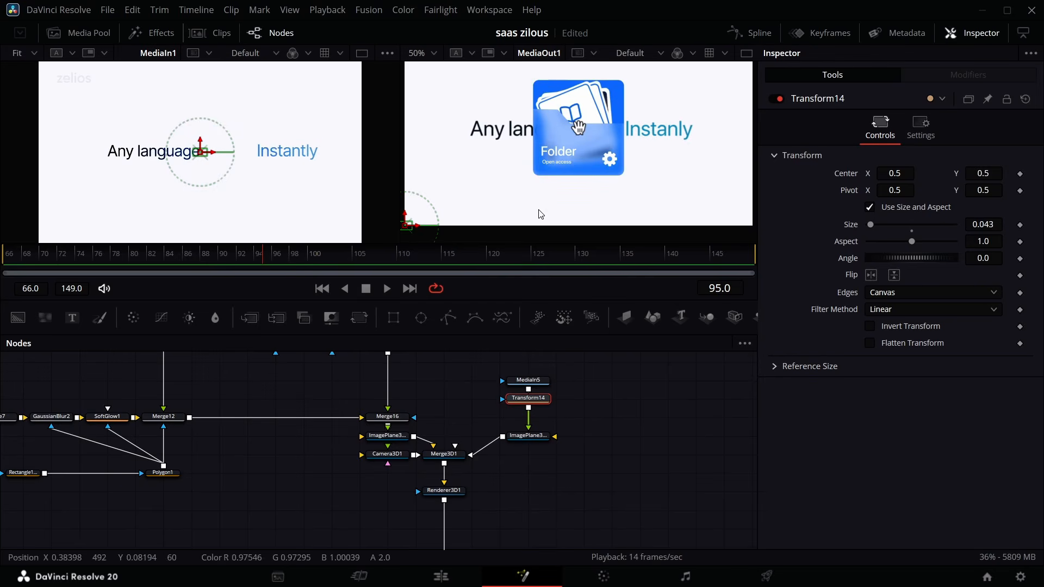
scroll(541, 436, down, 3)
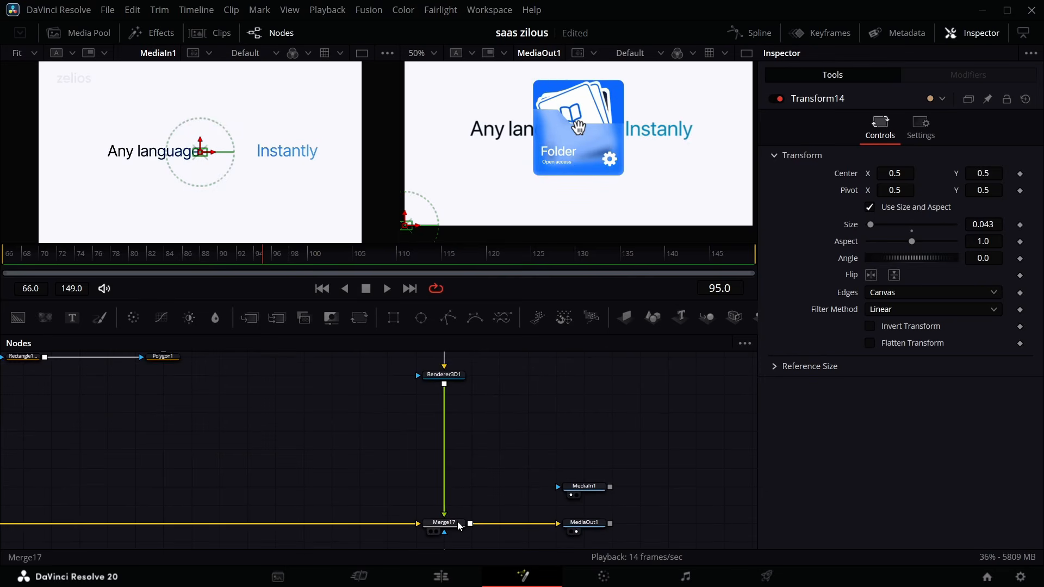
click(450, 523)
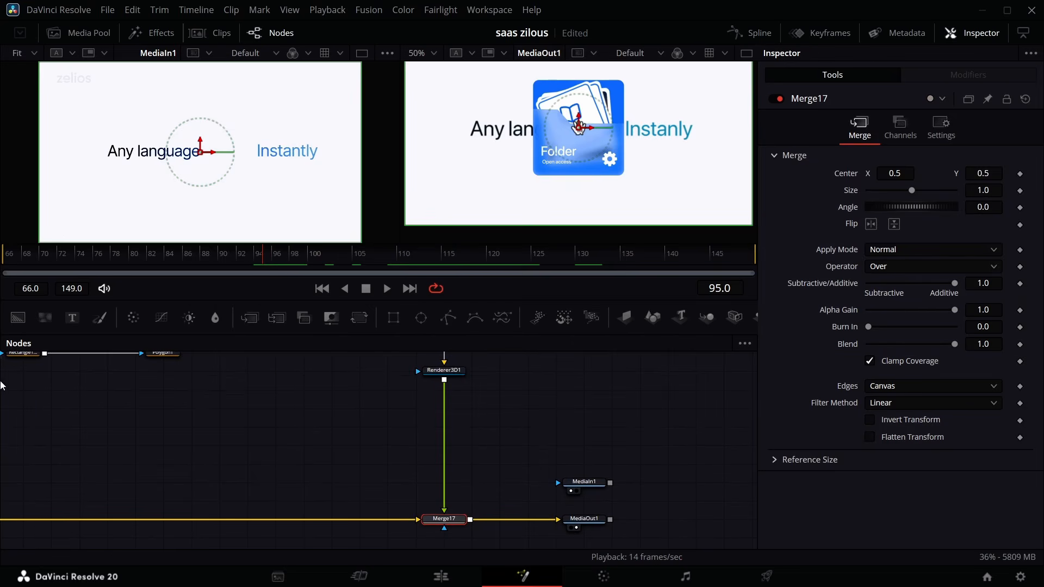
click(1020, 345)
key(Right)
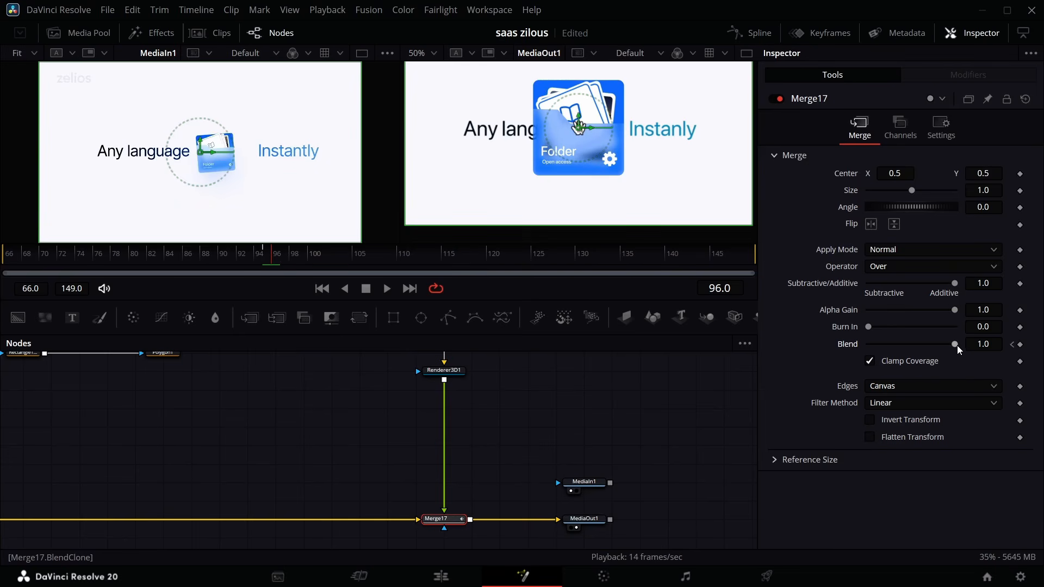
click(1014, 346)
drag(922, 348, 868, 347)
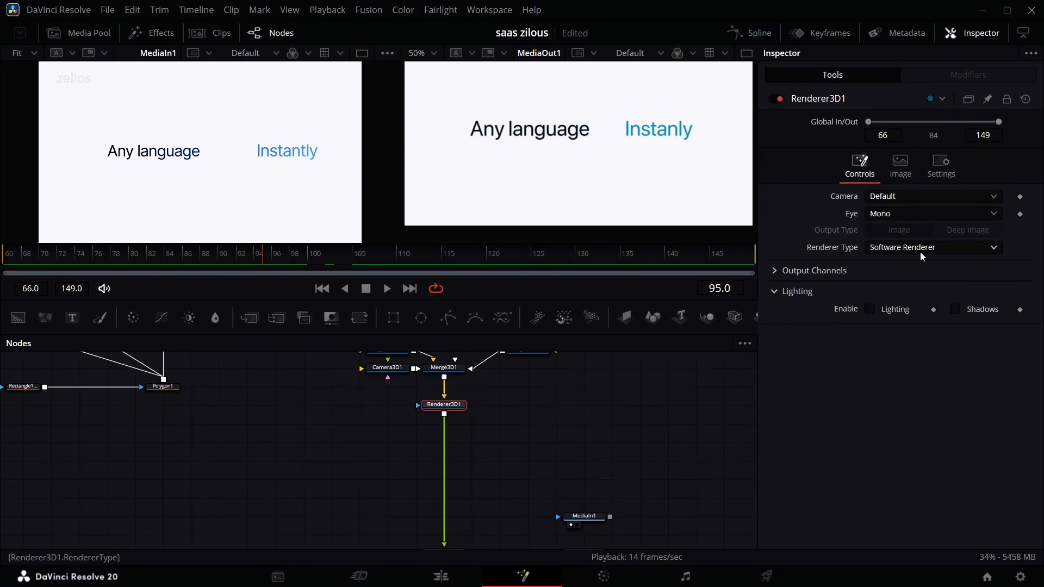
Step: Switch Renderer3D1's renderer type to Hardware Renderer
click(920, 252)
click(914, 264)
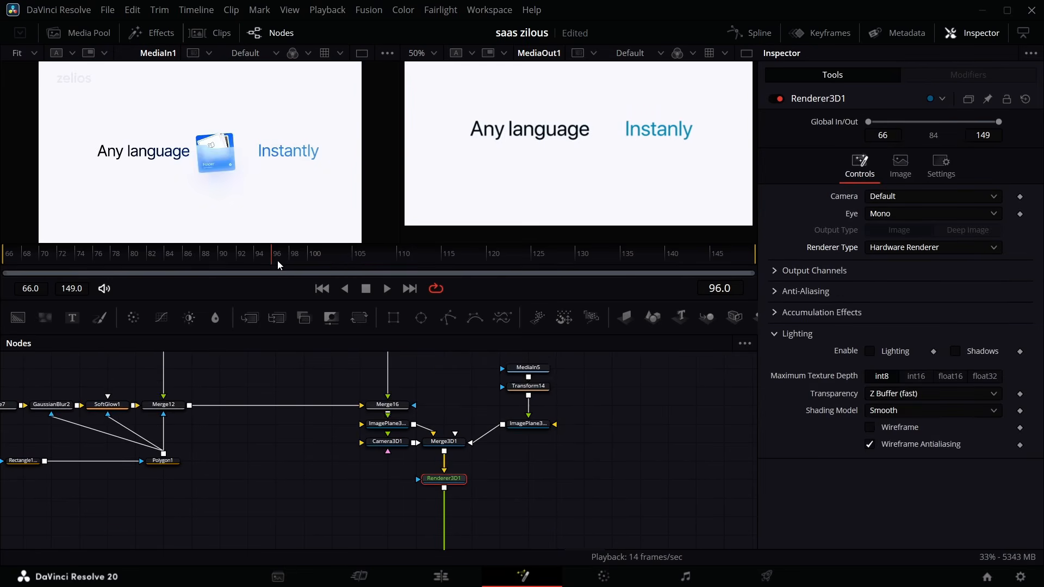
Step: Keyframe Transform14's Center at 0.5, 0.5 on frame 122 and at X 0.715, Y 0.283 on frame 112
drag(277, 260, 353, 272)
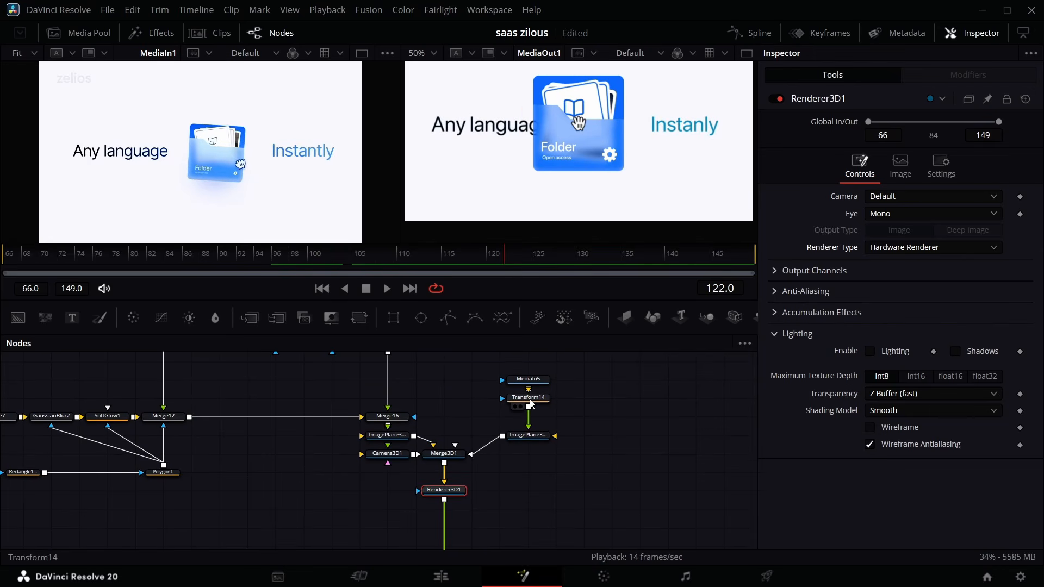
click(532, 403)
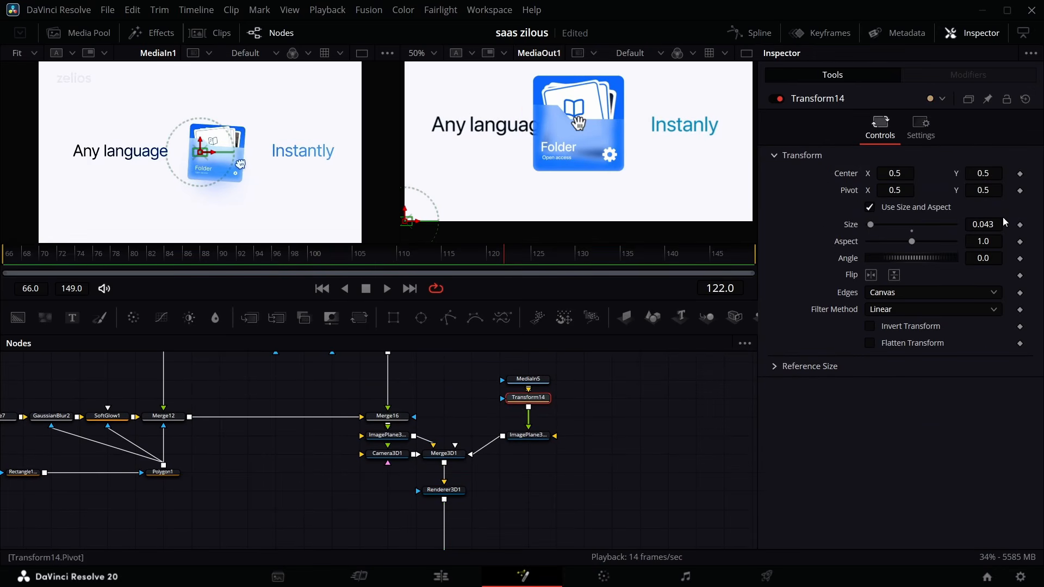
click(1021, 175)
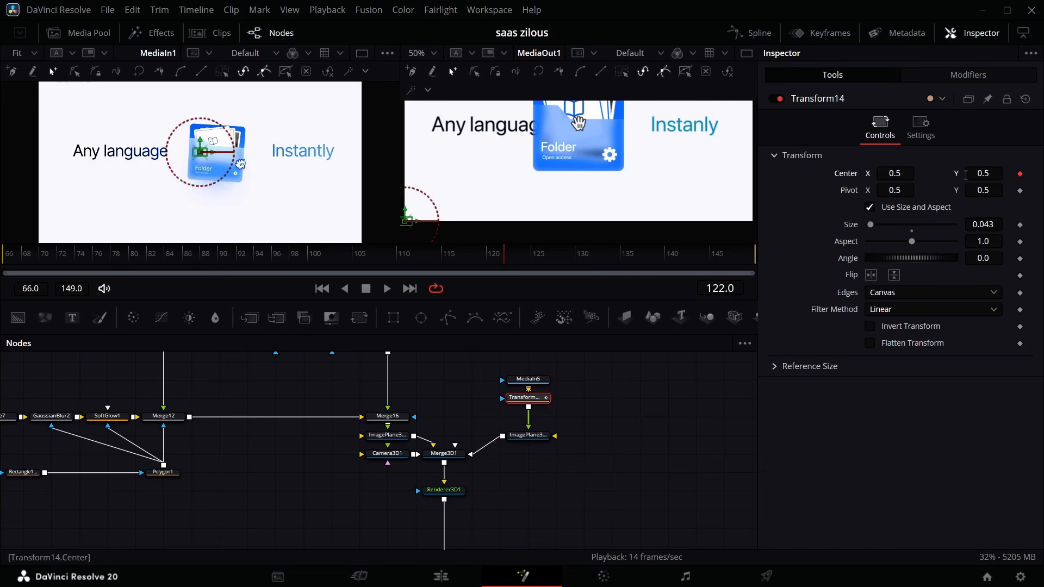
drag(502, 260, 424, 274)
key(Left)
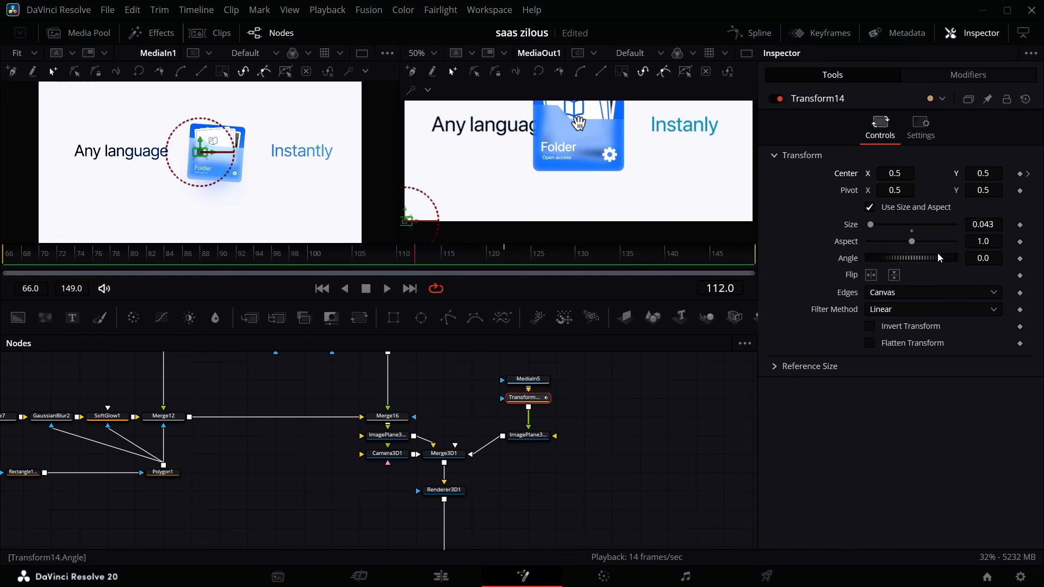
drag(984, 173, 931, 173)
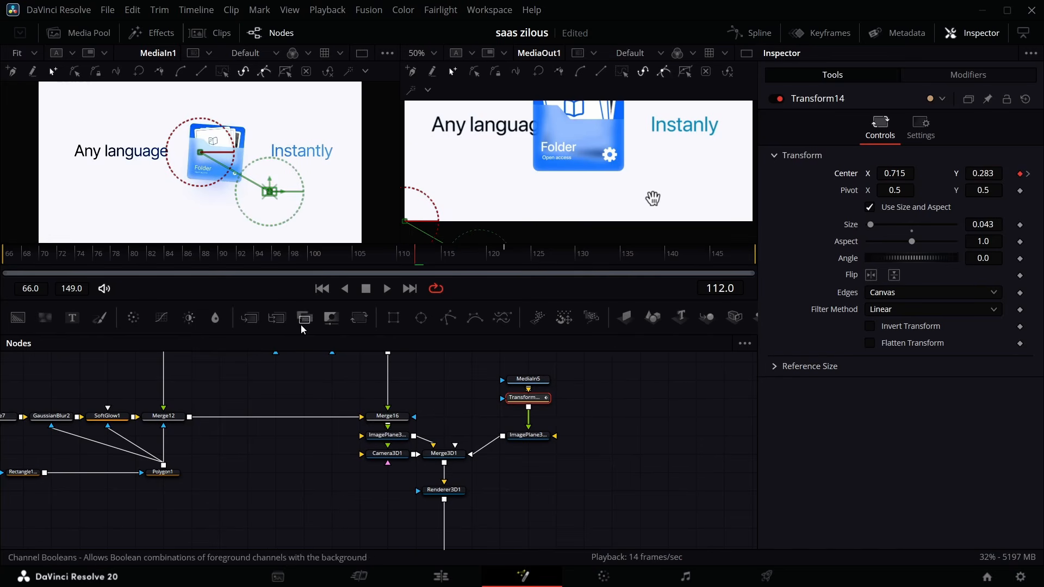
Step: Make room below Merge16 by moving the image planes, Camera3D1, Merge3D1 and Renderer3D1 further down, keeping Merge16 level with Merge12
scroll(399, 425, up, 2)
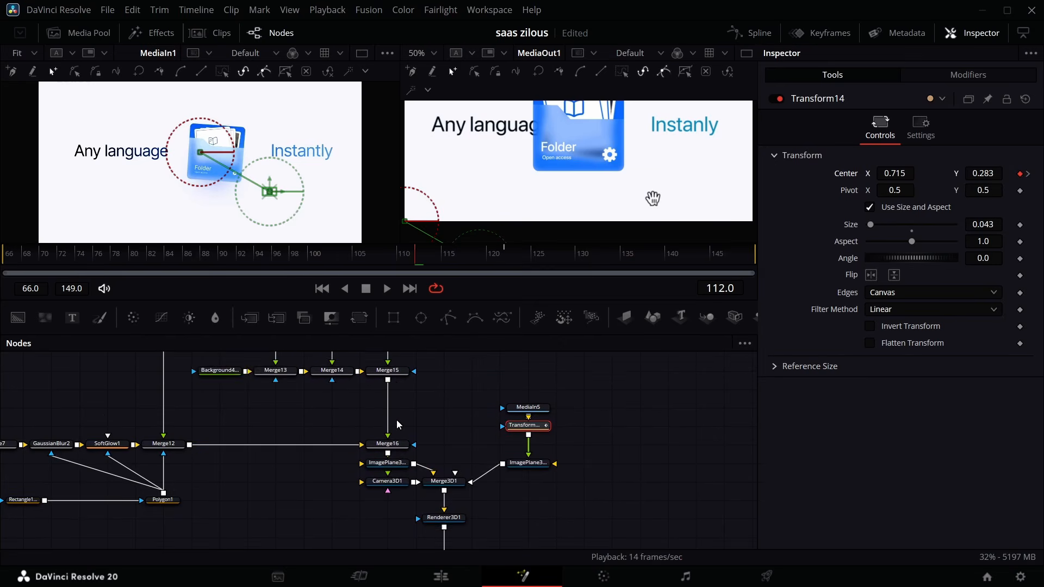
scroll(399, 425, down, 2)
scroll(398, 426, up, 3)
scroll(399, 425, down, 3)
scroll(398, 425, up, 1)
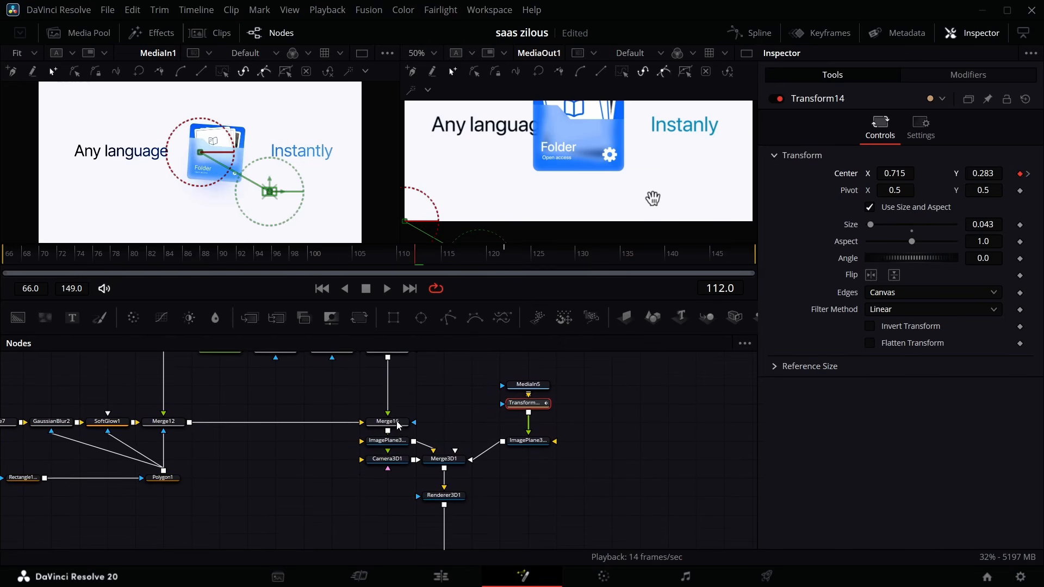
scroll(399, 425, up, 1)
drag(383, 440, 383, 403)
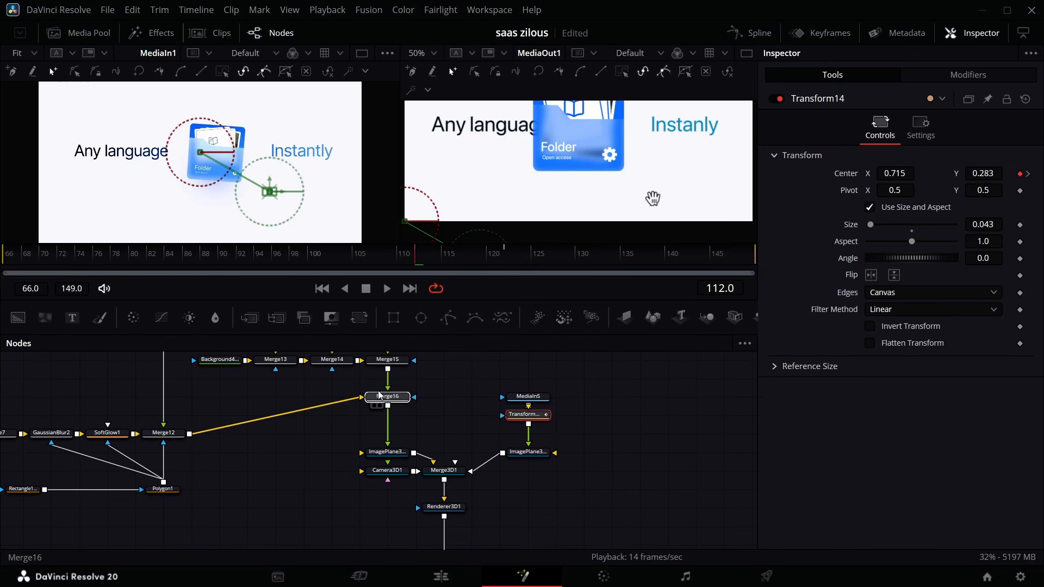
click(380, 396)
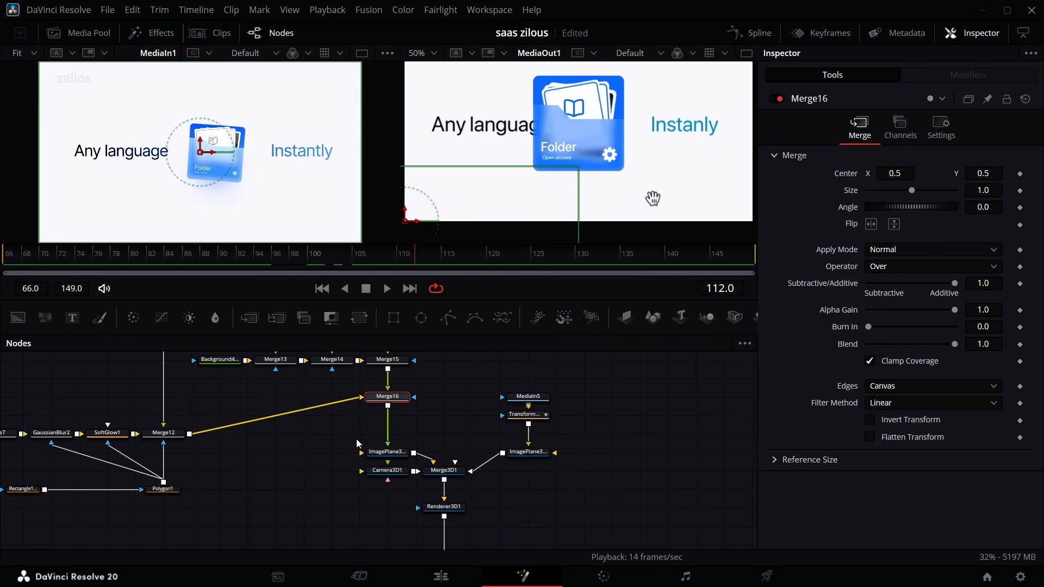
scroll(338, 448, down, 6)
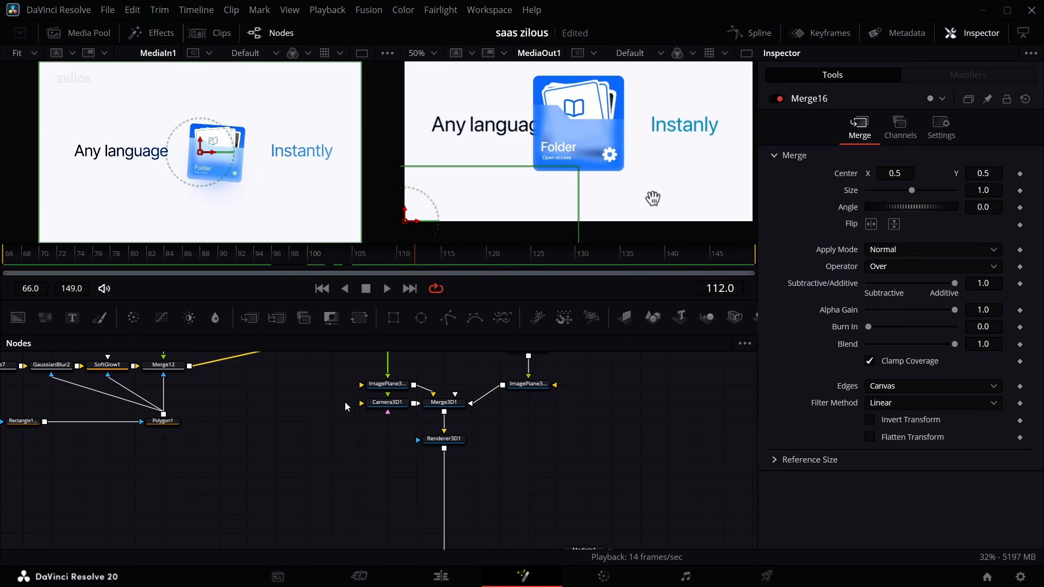
drag(326, 382, 522, 448)
drag(443, 442, 441, 527)
scroll(398, 431, up, 4)
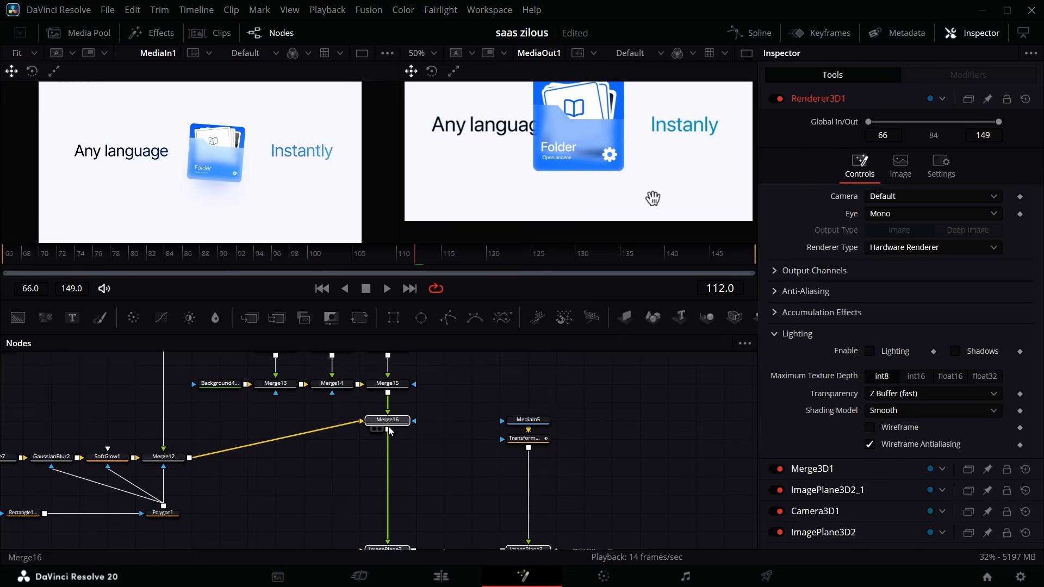
drag(389, 424, 387, 454)
Step: Insert a Transform between Merge16 and its image plane and set its size to 0.5
click(390, 457)
scroll(393, 430, down, 4)
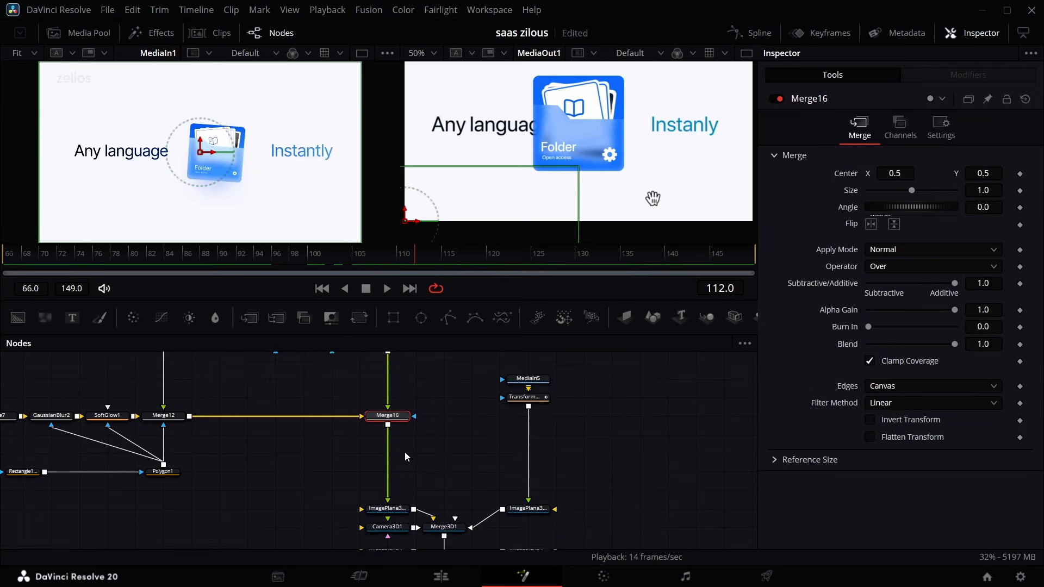
click(360, 318)
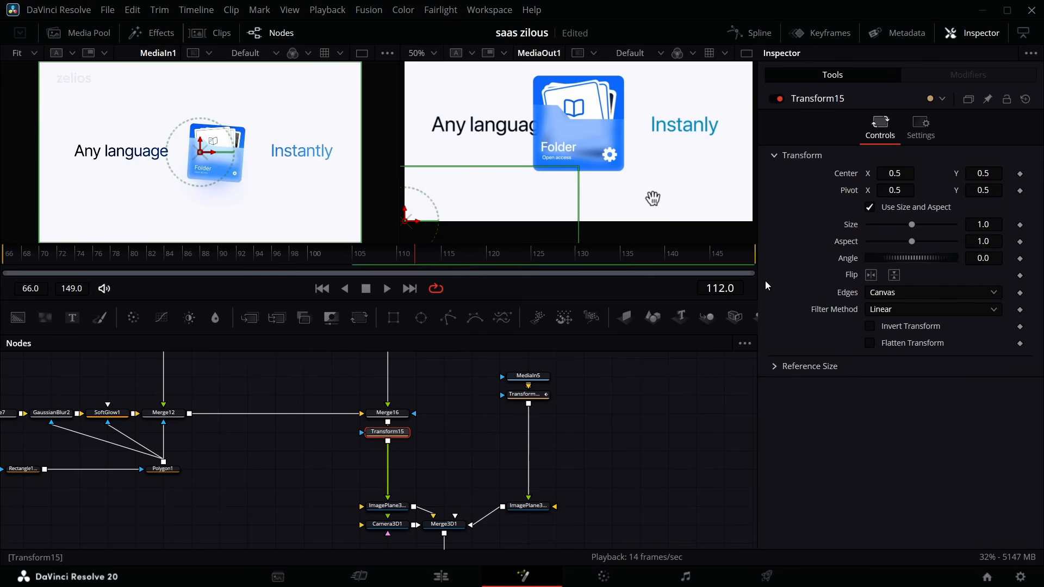
drag(912, 225, 886, 231)
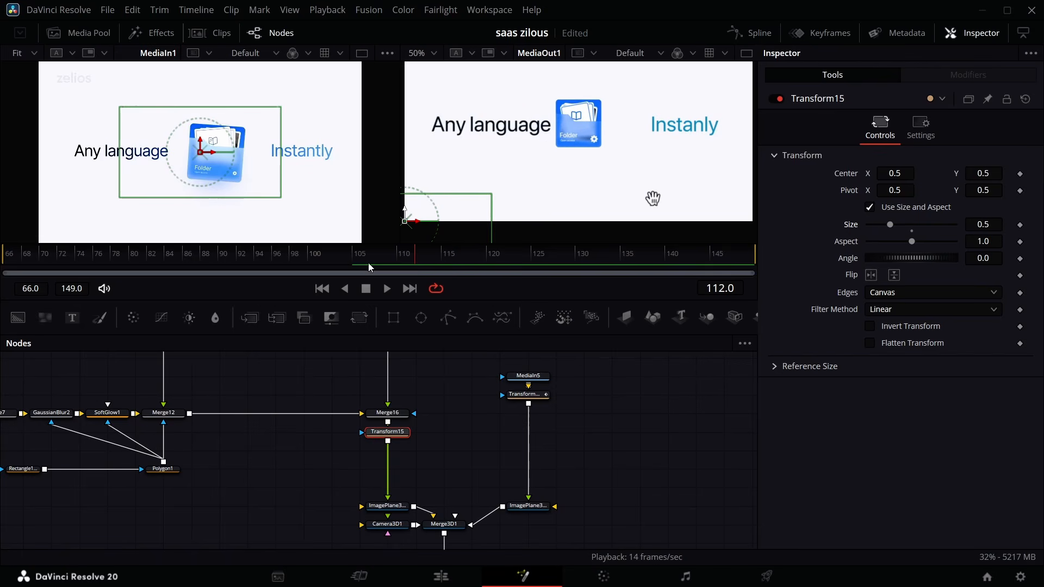
Step: Play the animation from frame 92 to locate the frame where the folder appears
drag(406, 257, 243, 275)
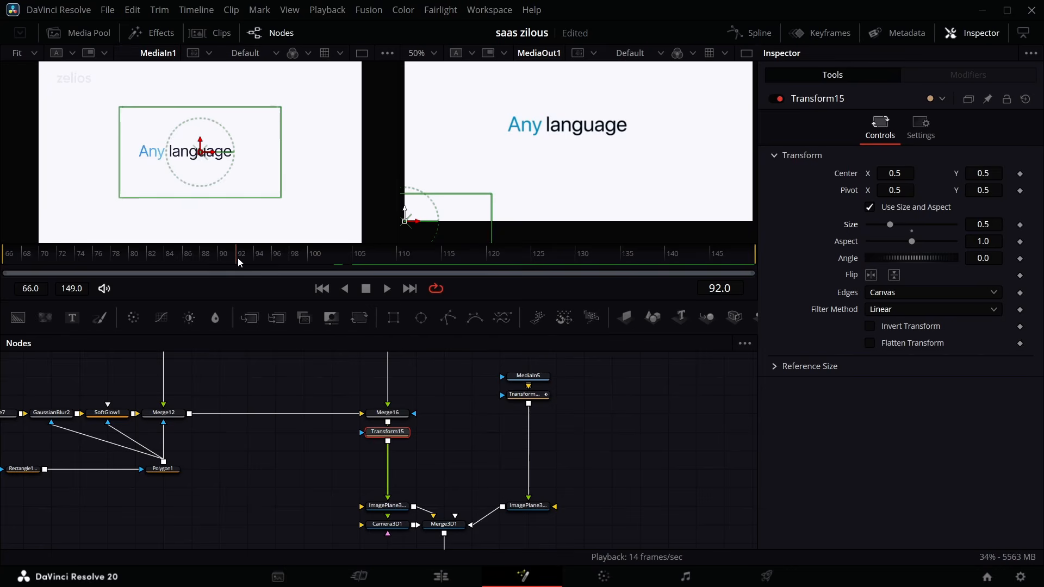
key(space)
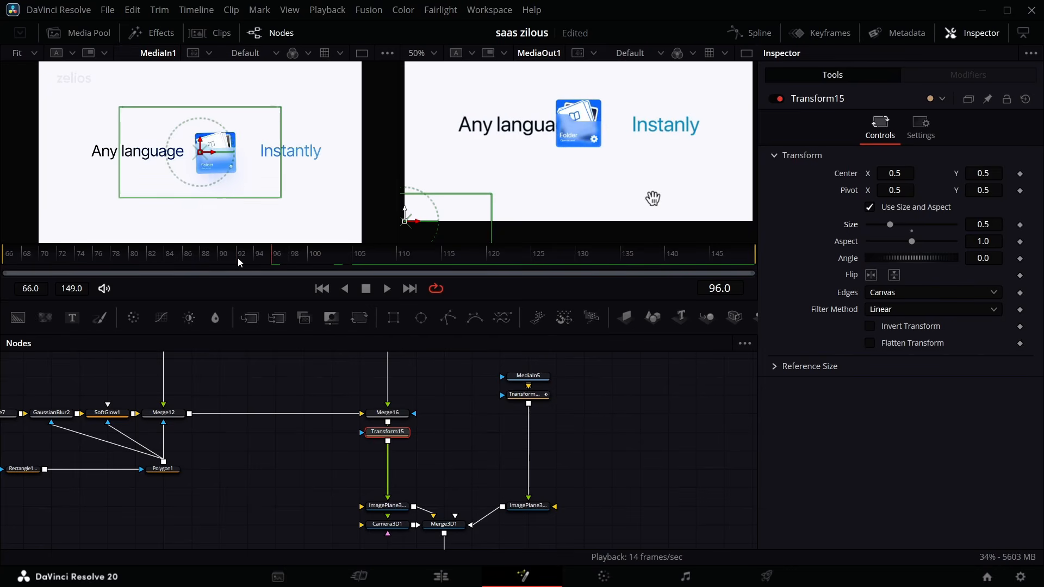
key(space)
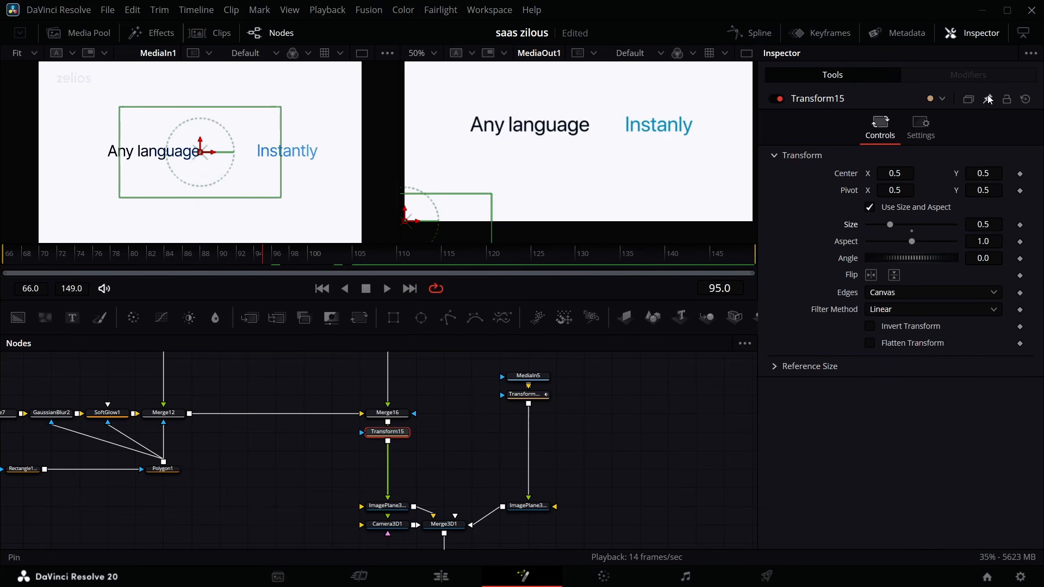
click(1020, 225)
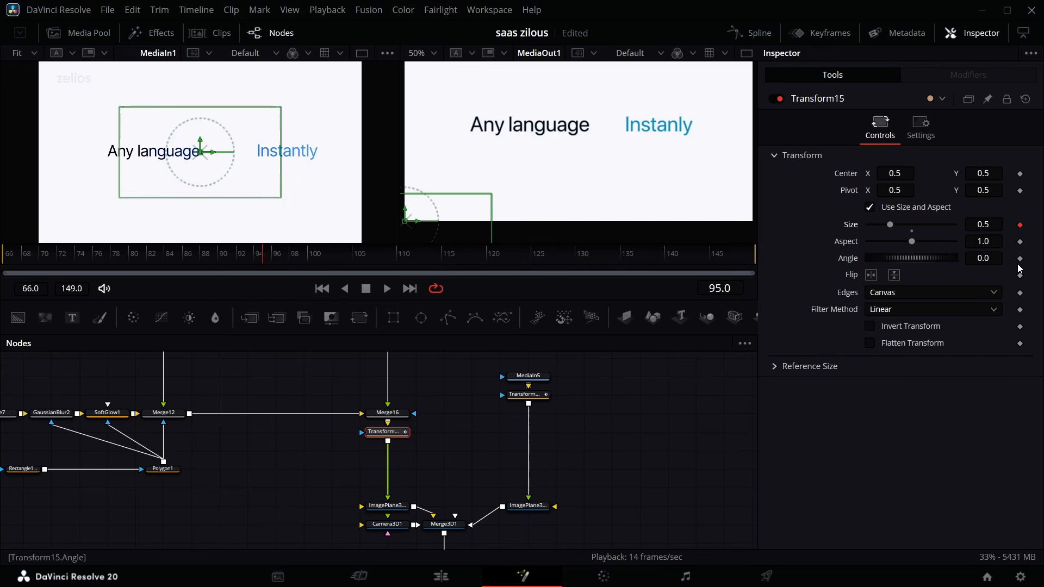
key(Right)
key(Left)
click(1021, 226)
Step: Add keyframes for Transform15's Size and Flip at frame 96
key(Right)
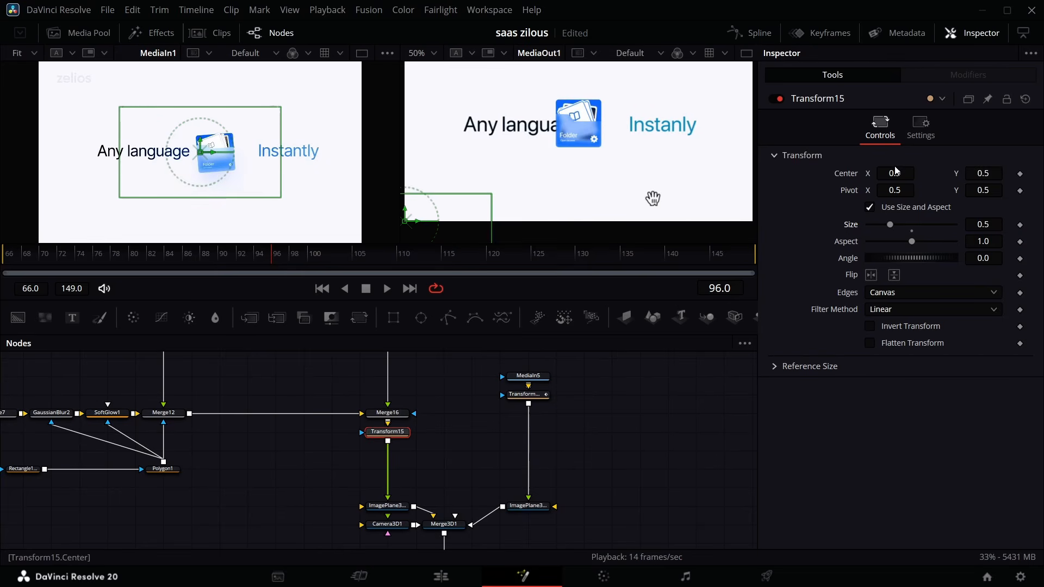
click(1021, 226)
click(1021, 276)
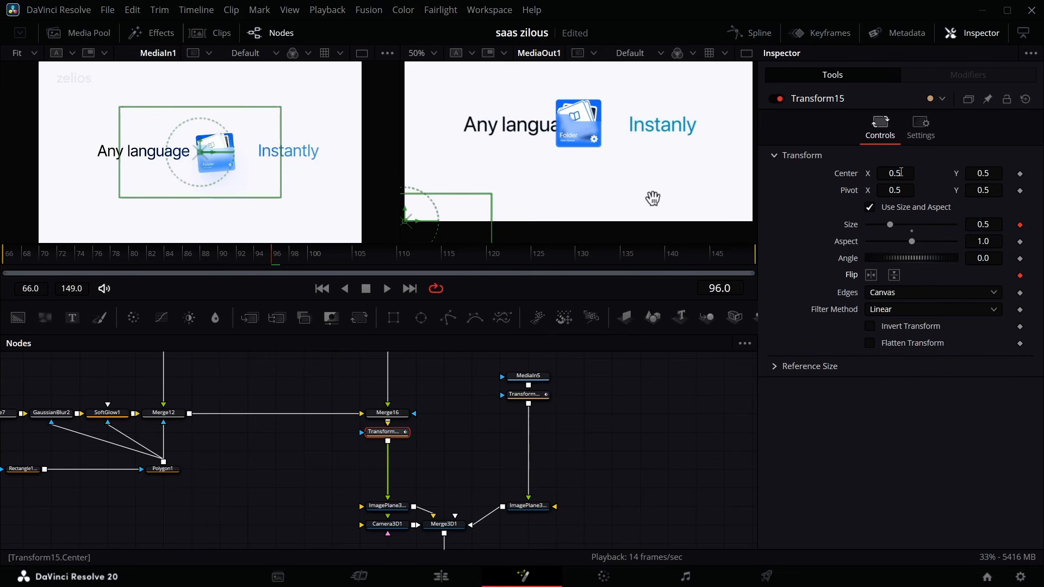
drag(901, 173, 948, 172)
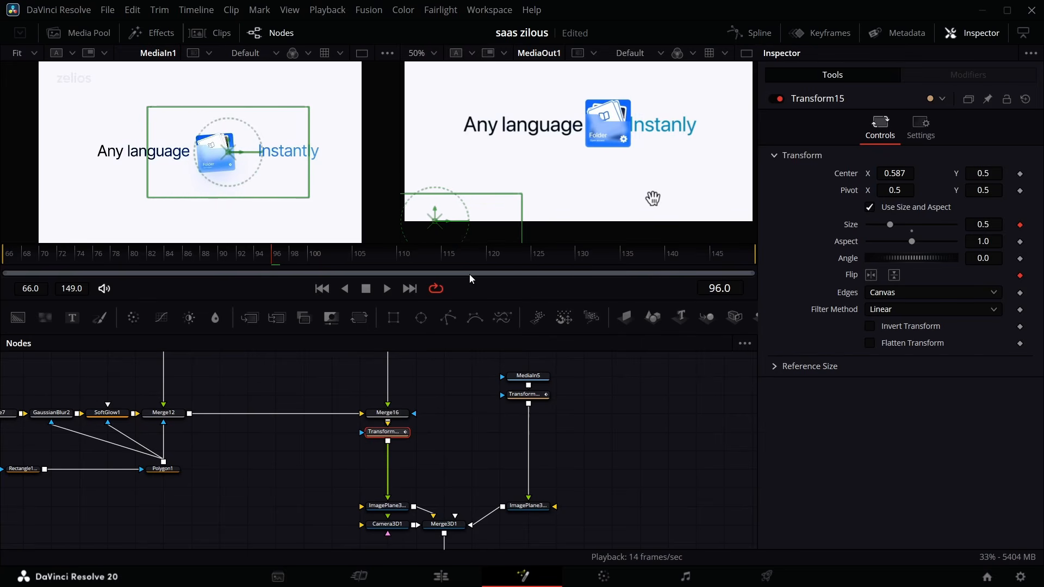
scroll(388, 409, down, 3)
scroll(229, 420, left, 7)
scroll(230, 420, up, 4)
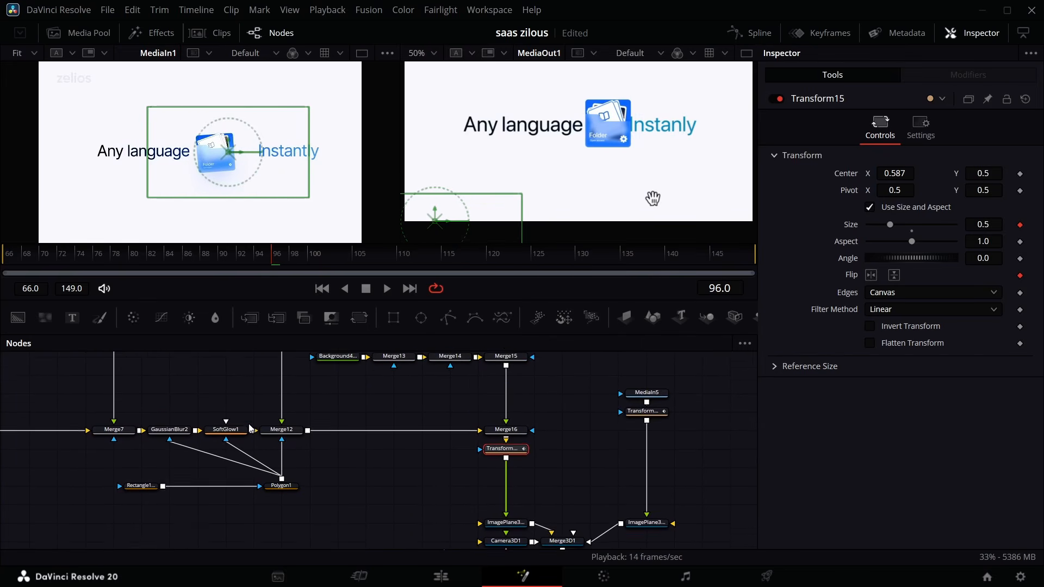
scroll(261, 425, up, 3)
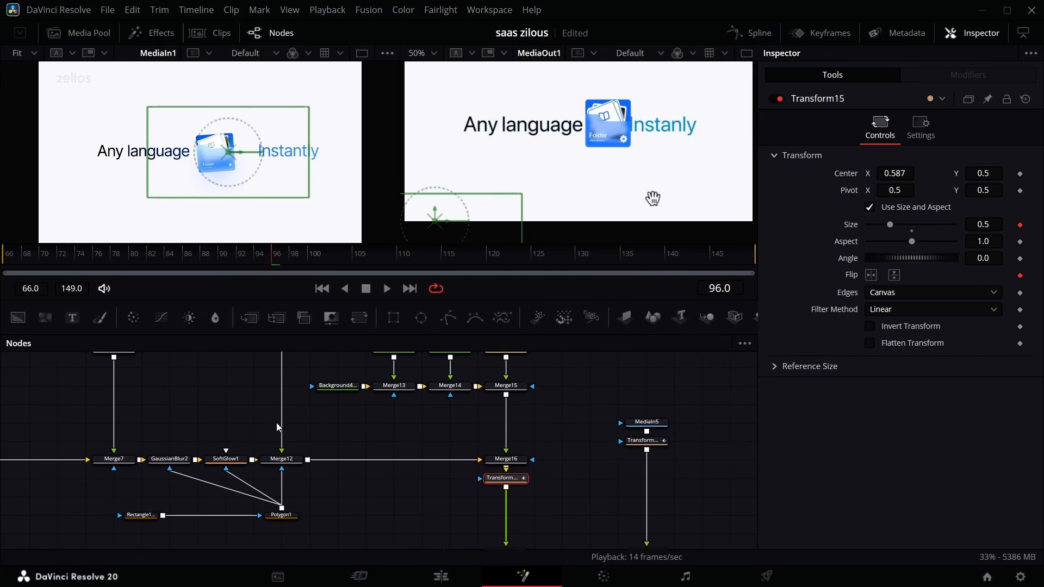
double_click(843, 175)
Step: Inspect the settings and Center curves of Merge5 and the Transform nodes in the text branch
scroll(217, 392, left, 7)
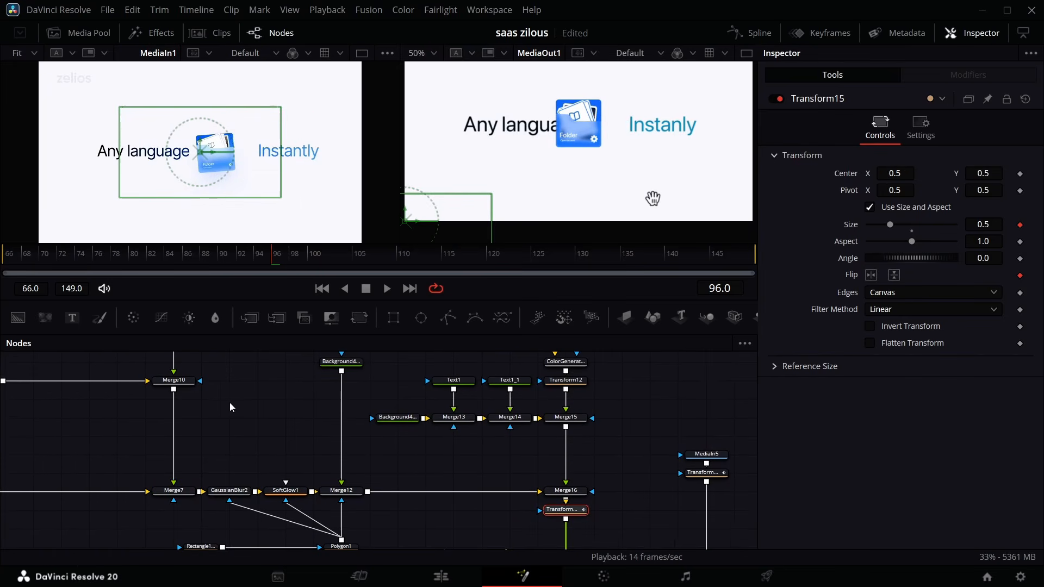
scroll(291, 425, up, 4)
scroll(283, 427, down, 18)
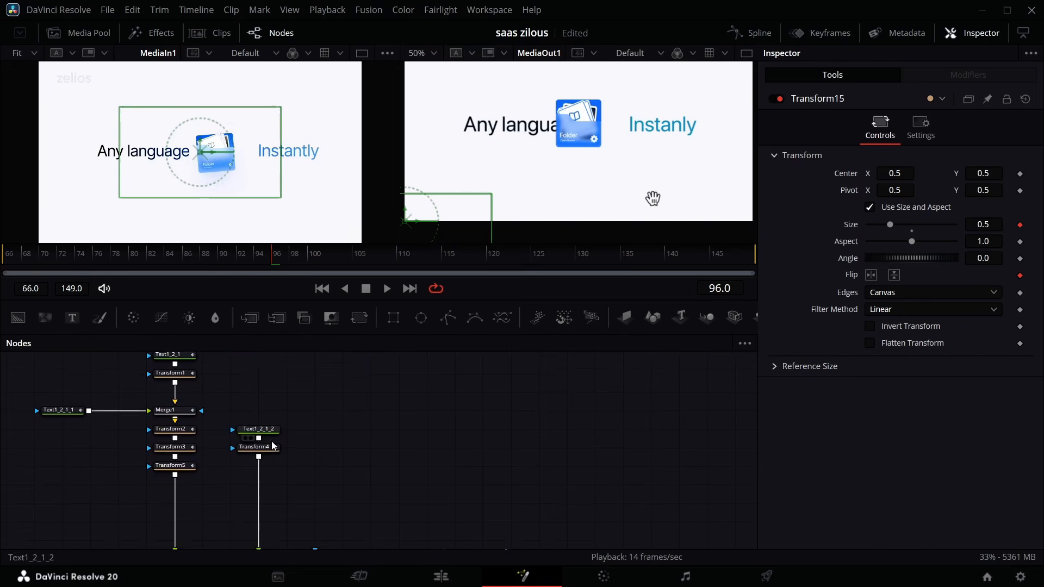
scroll(243, 451, down, 6)
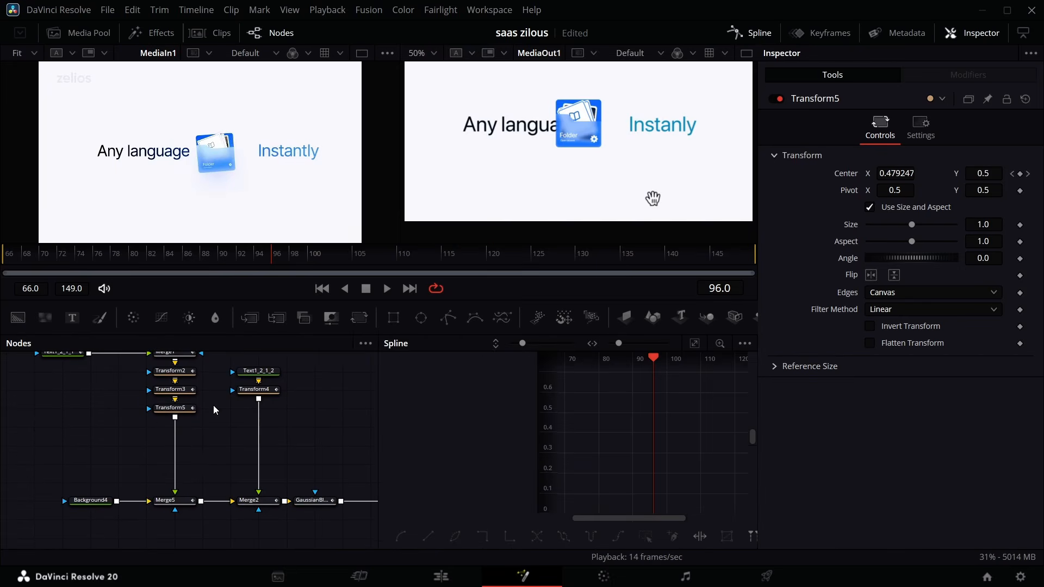
click(175, 501)
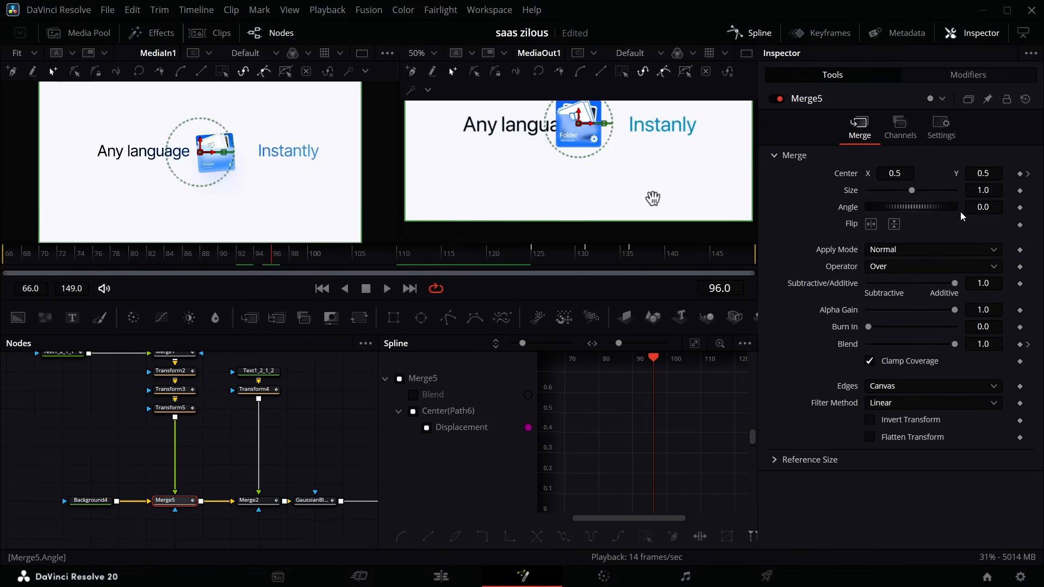
click(173, 372)
click(179, 400)
click(174, 417)
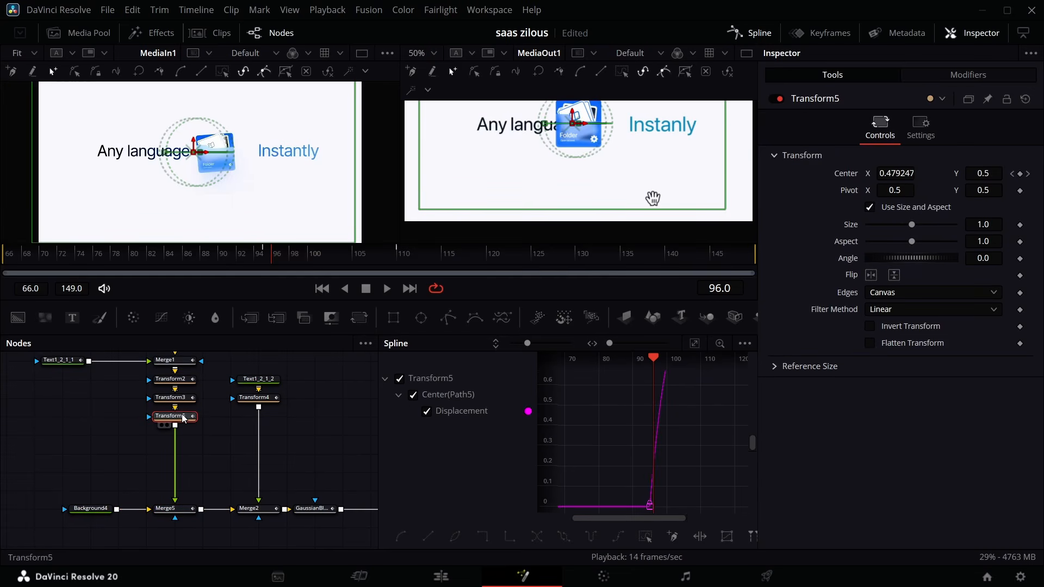
Step: At frame 95, set the font size of the "Any" and "language" text nodes to 0.08
click(265, 259)
drag(266, 259, 268, 294)
click(208, 491)
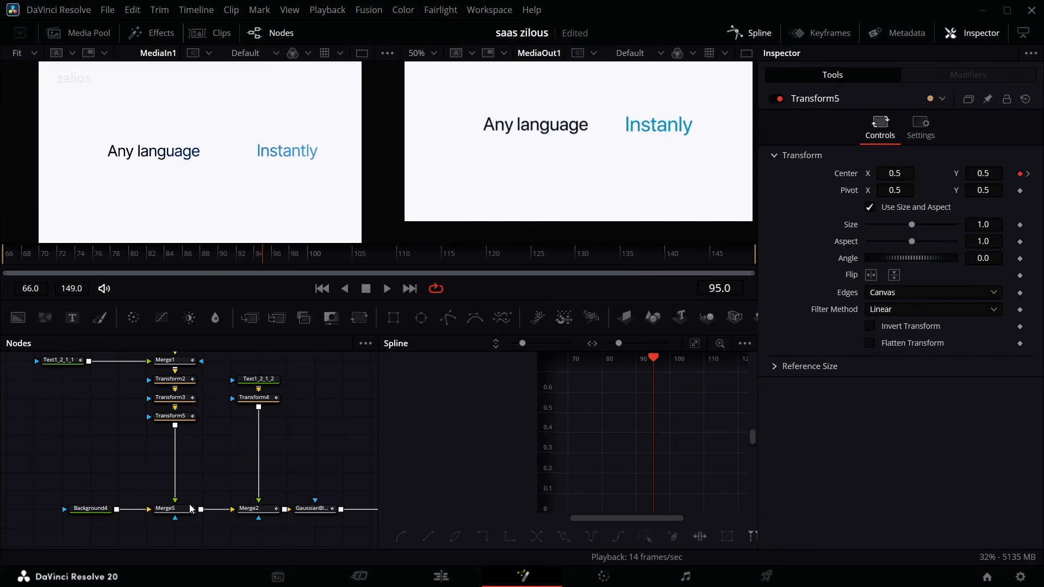
scroll(151, 412, up, 3)
click(173, 441)
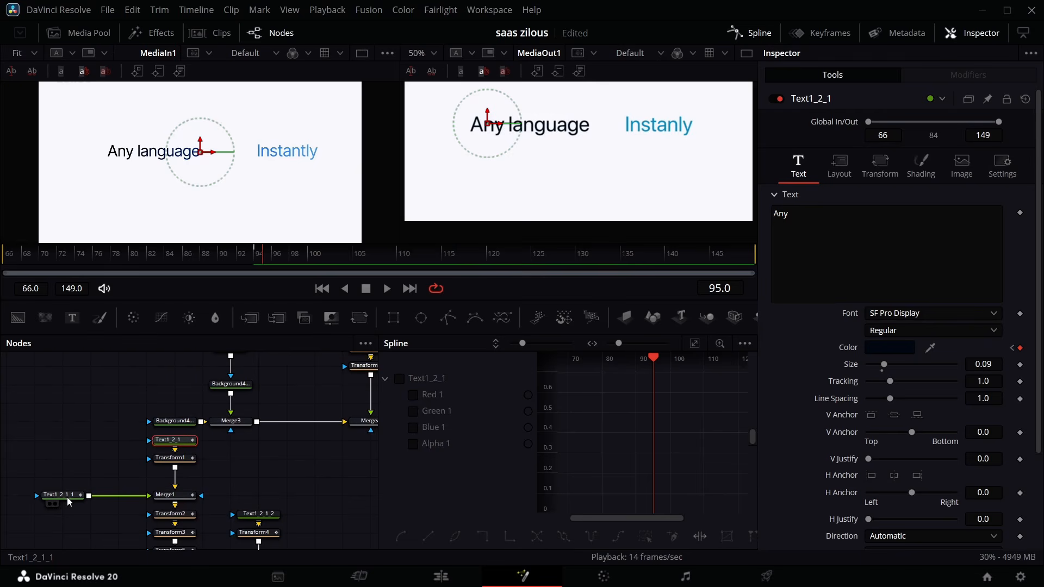
click(1000, 364)
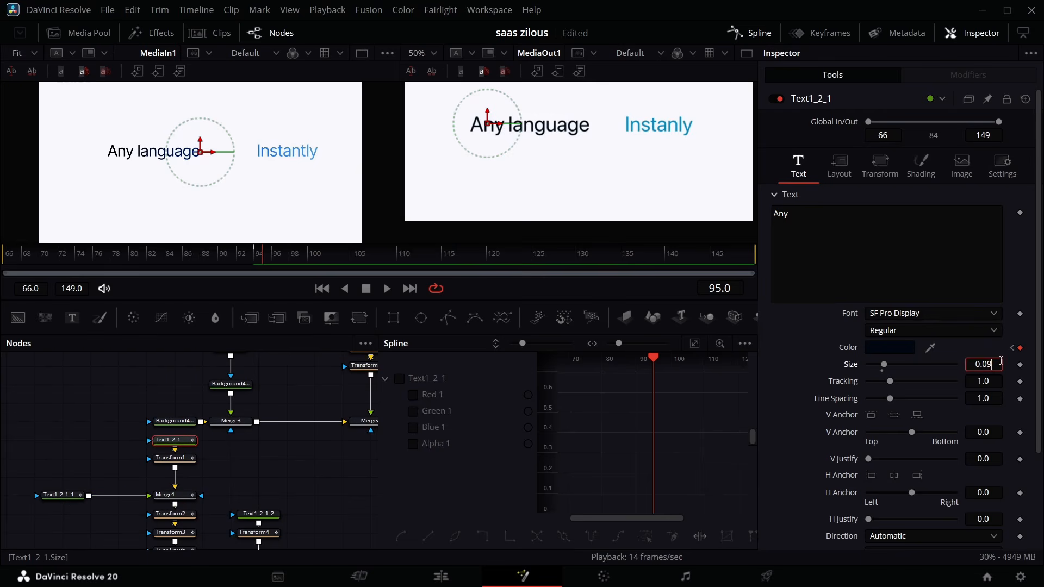
key(Return)
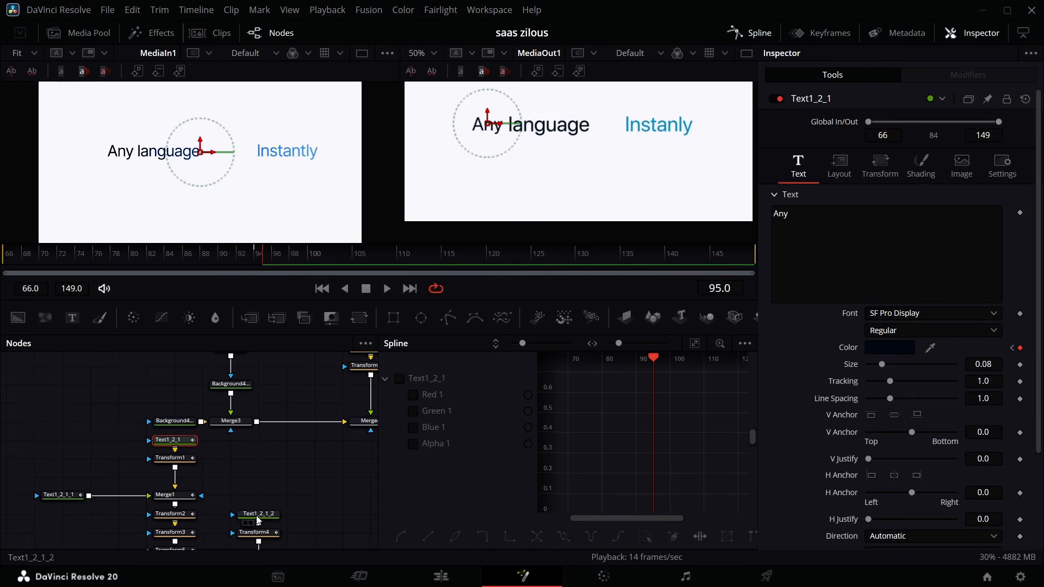
click(80, 497)
click(1000, 362)
key(BackSpace)
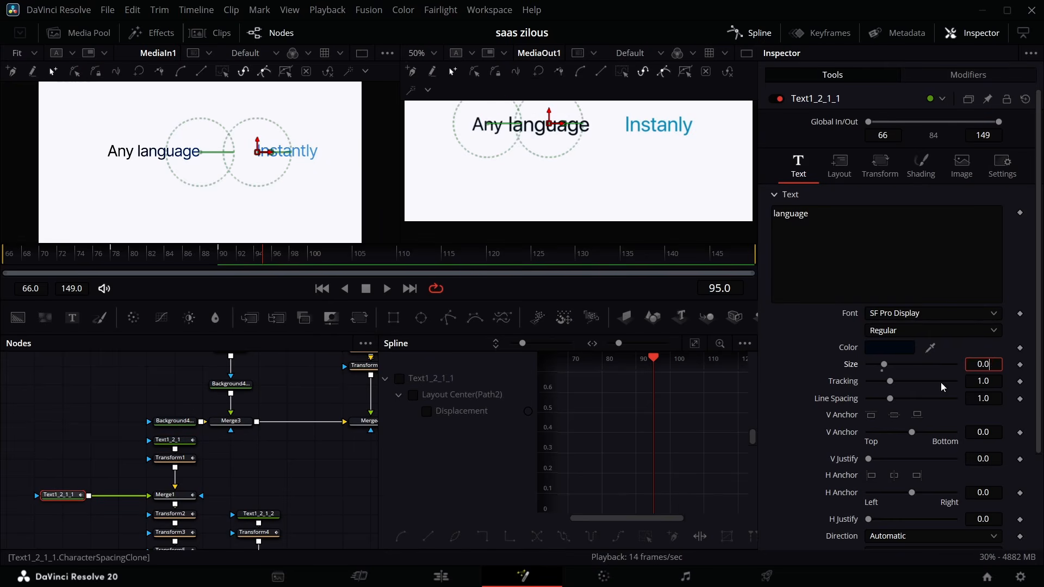
text(8)
key(Return)
Step: Reduce the "Instanly" text's size to match the other words and increase Transform4's Center X keyframe at frame 110
click(241, 516)
click(799, 164)
click(997, 364)
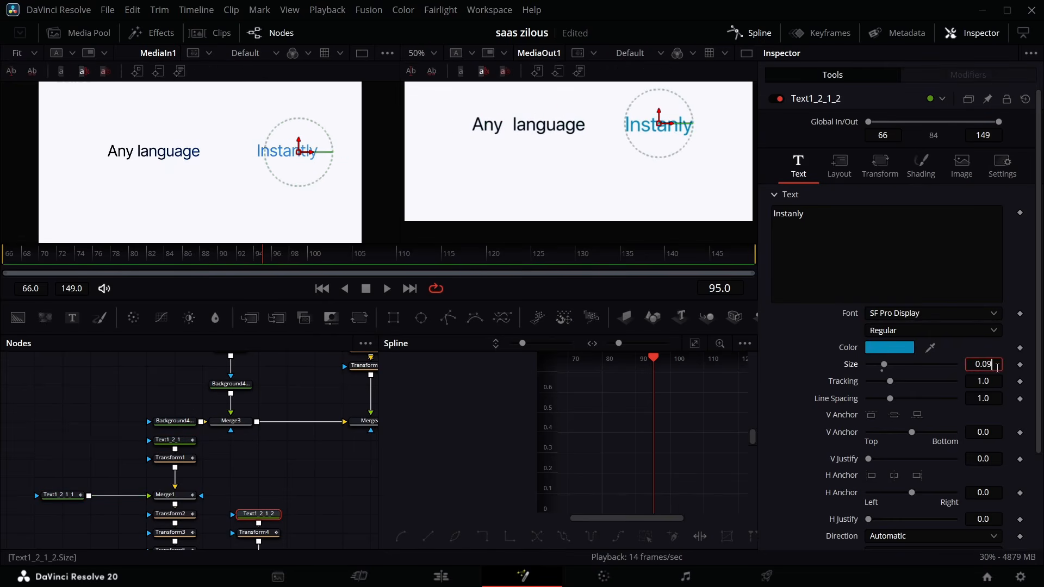
key(Return)
click(843, 177)
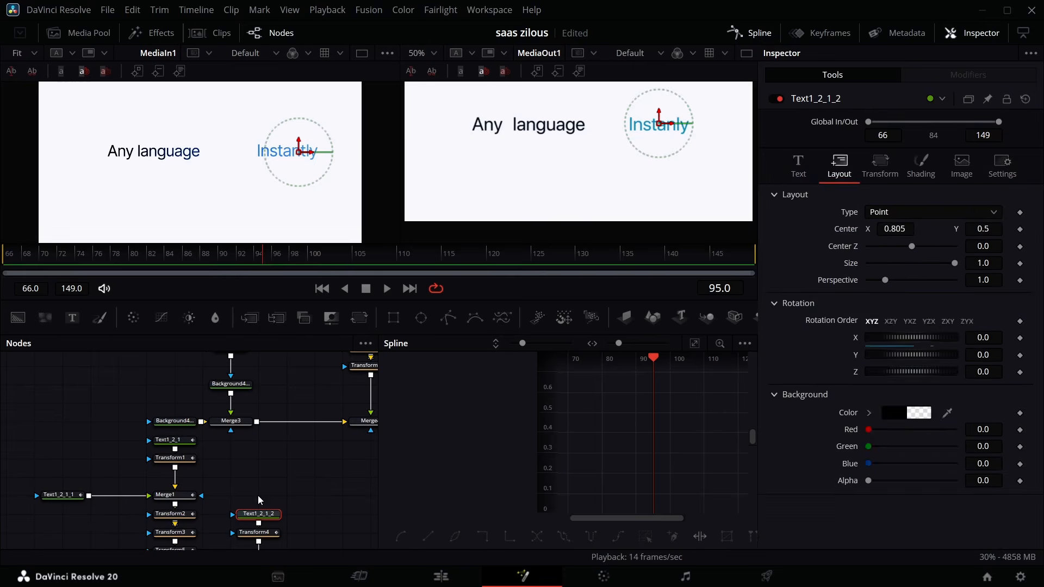
scroll(258, 498, down, 1)
click(259, 493)
click(1029, 175)
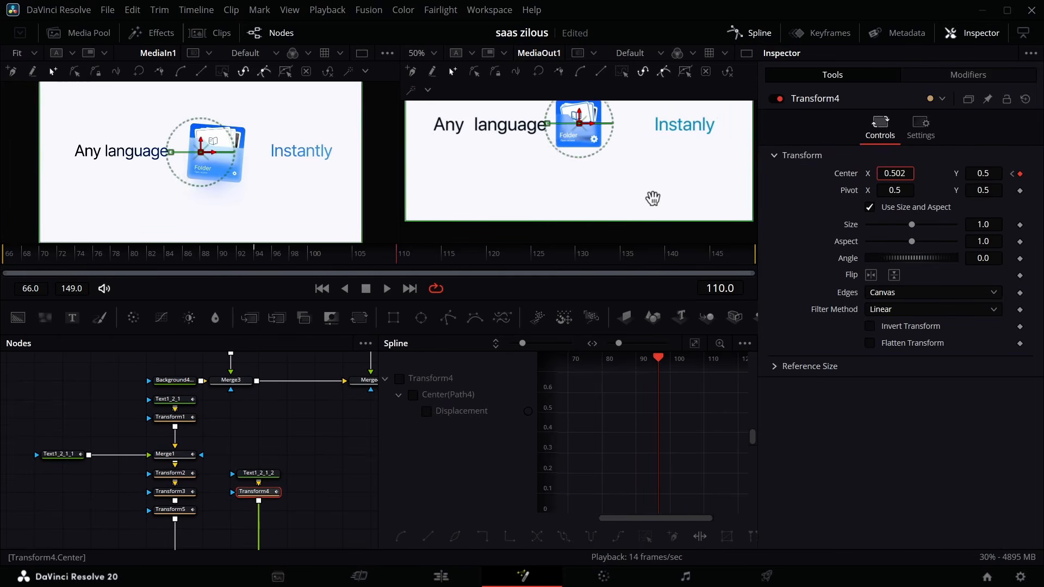
Step: Tighten the gap between "Any" and "language", setting the "language" layout's Center X to 0.655 at frame 90
click(60, 454)
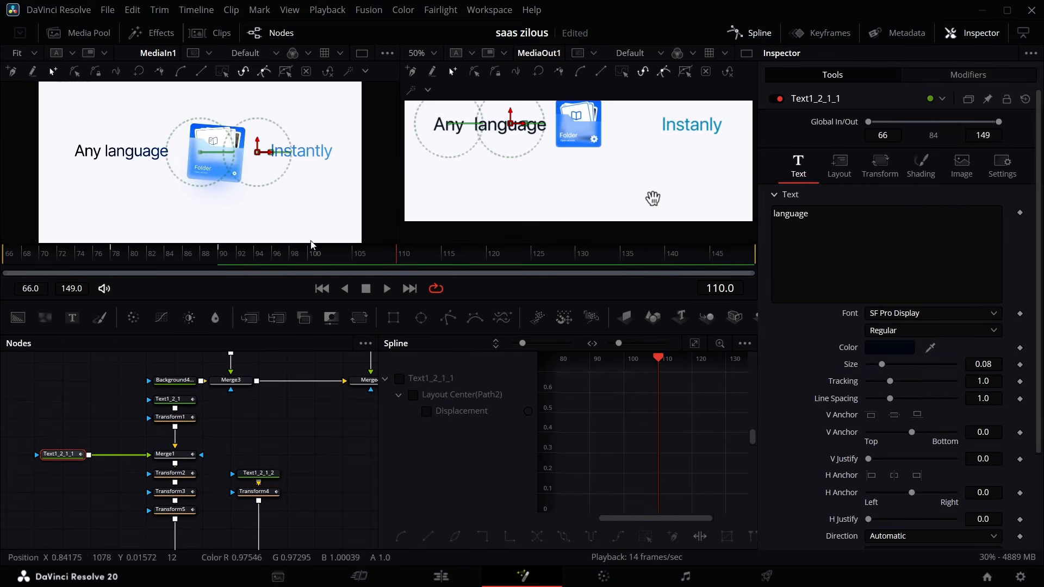
click(1012, 229)
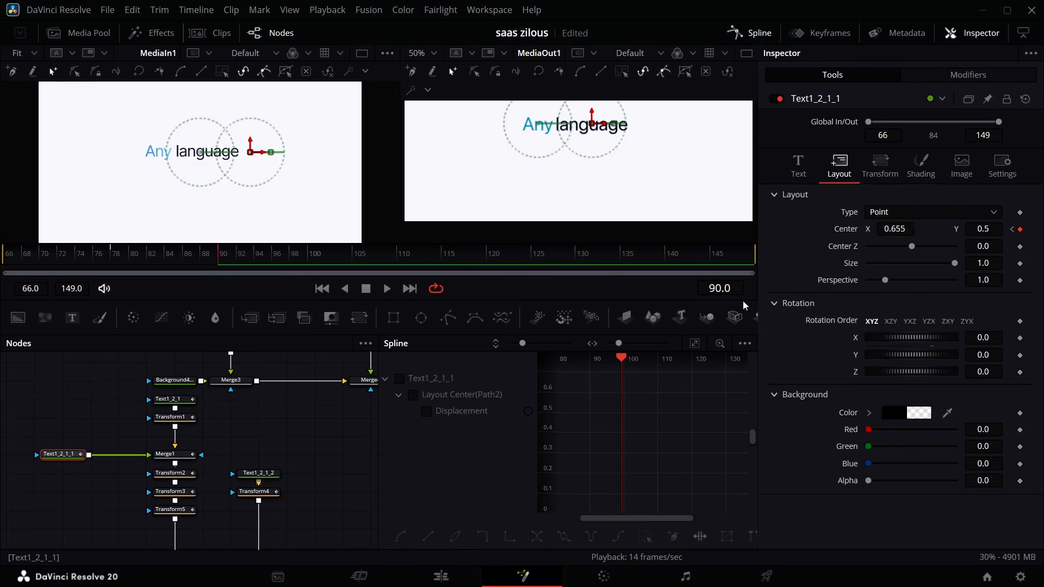
click(170, 400)
mouse_move(896, 229)
mouse_down()
mouse_move(881, 229)
mouse_move(944, 234)
mouse_move(877, 229)
mouse_move(909, 229)
mouse_up()
click(62, 455)
click(1013, 229)
Step: Play the text reveal repeatedly around the "language" layout's Center keyframes to check the word spacing
key(space)
key(space)
click(1012, 229)
key(space)
key(space)
click(1012, 229)
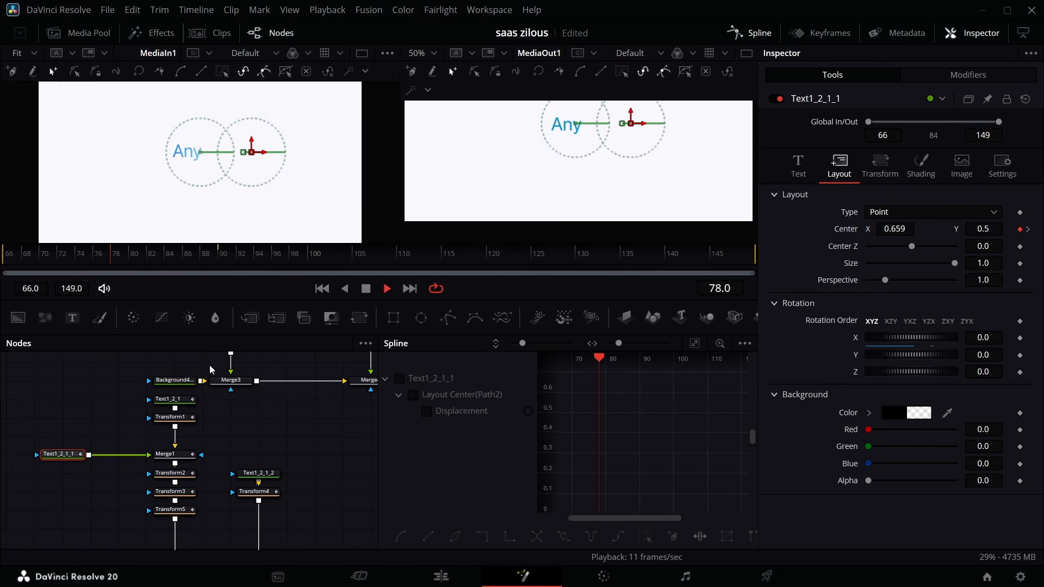
key(space)
Step: At frame 96, shift the folder between the words by setting Transform15's Center X to 0.537
drag(465, 271, 272, 275)
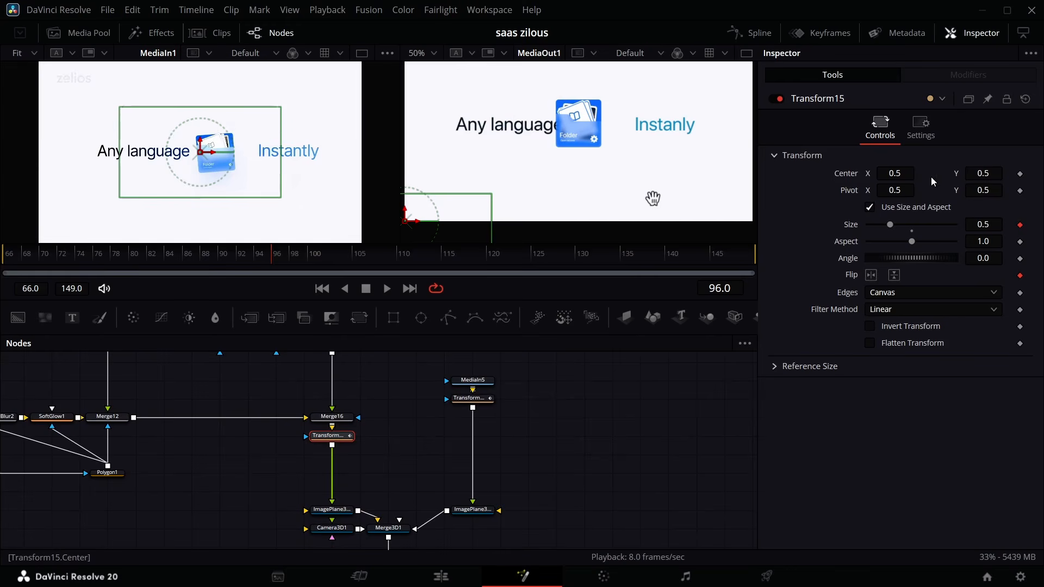
drag(892, 173, 901, 173)
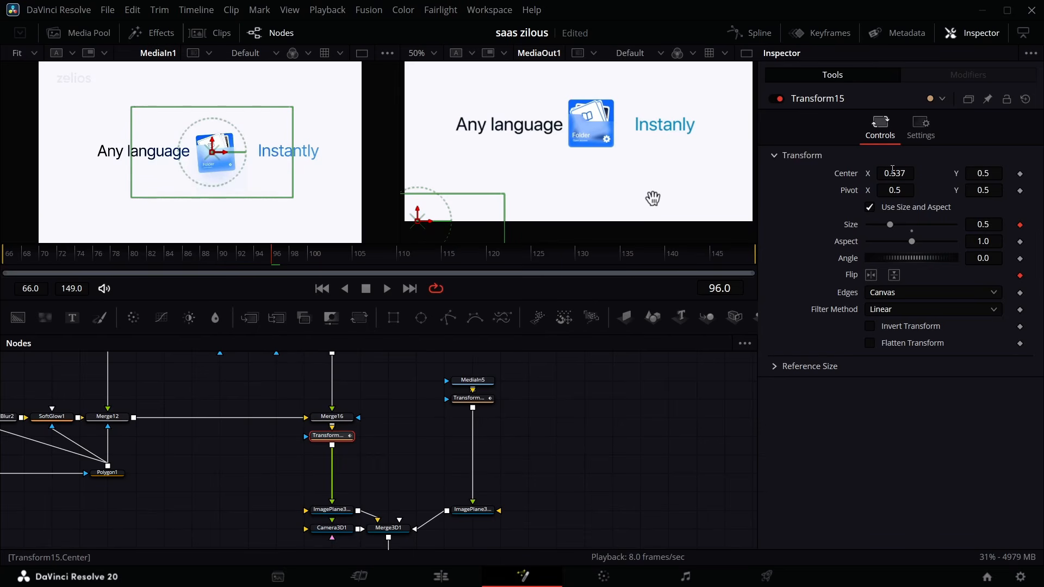
Step: Try a Size of 0.4 on Transform15 and restore it to 0.5
click(991, 224)
text(0.4)
key(Return)
click(992, 221)
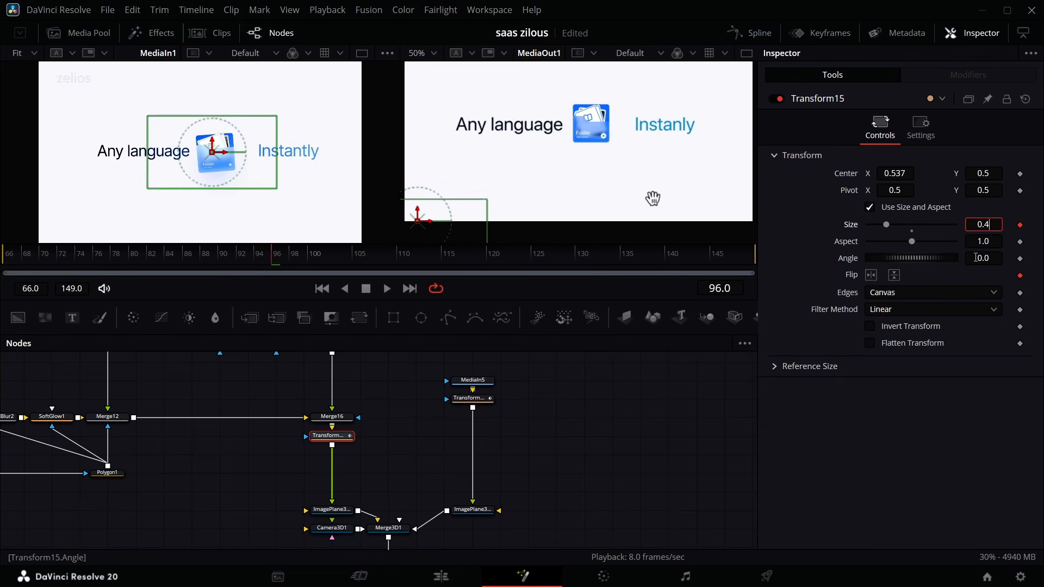
text(5)
key(Return)
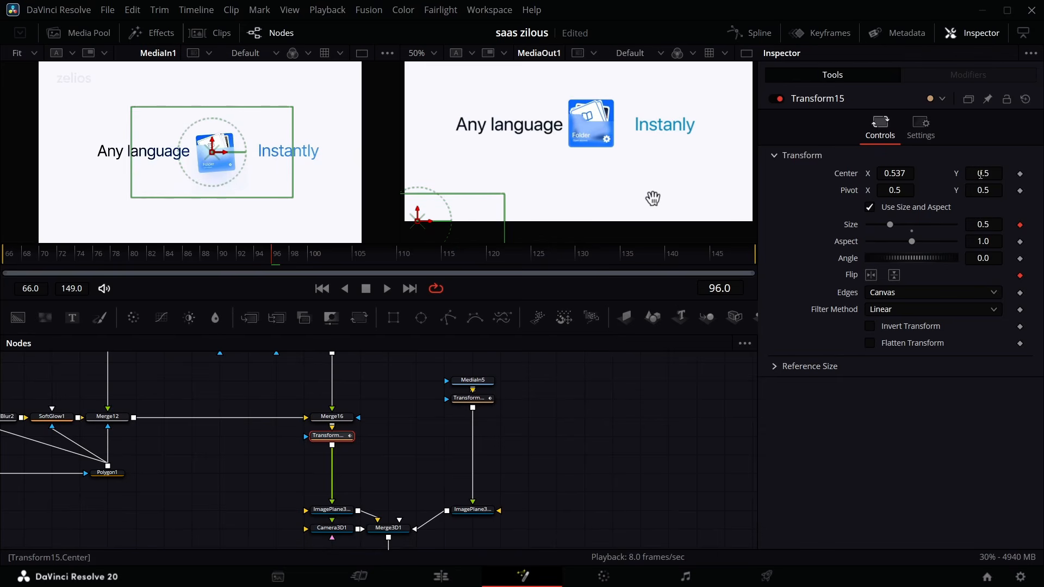
Step: Set Transform15's Center Y to 0.452 and replace its Flip keyframe with an Angle keyframe of 4.5 at frame 96
click(981, 174)
text(0.452)
key(Return)
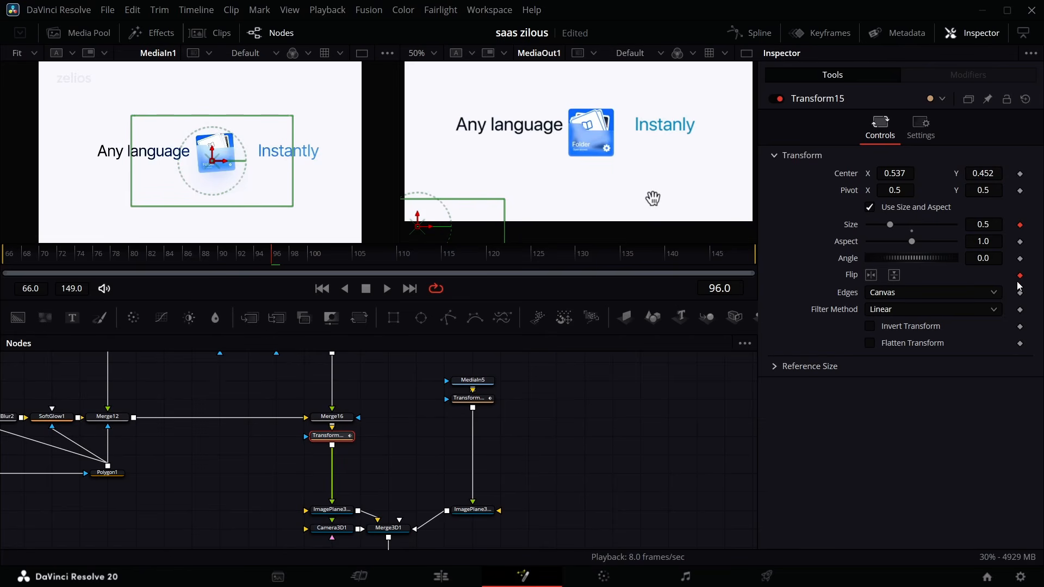
click(1021, 259)
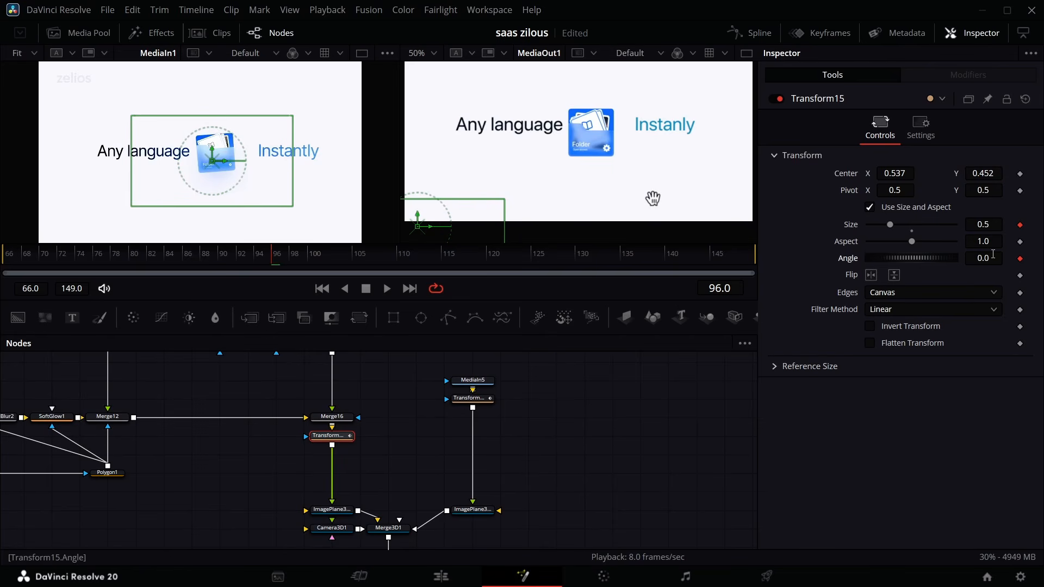
drag(993, 256, 1021, 255)
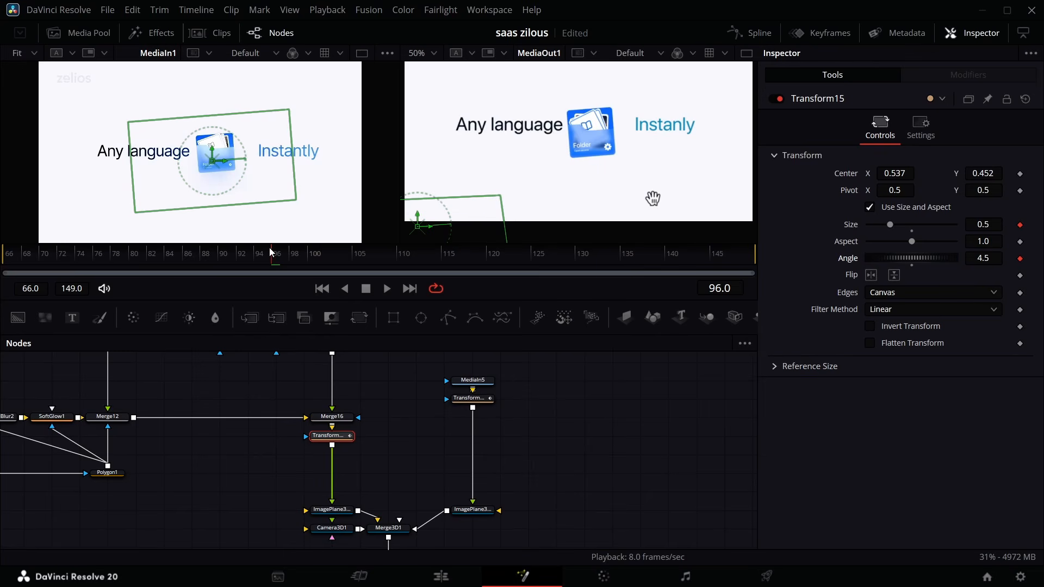
Step: At frame 110, keyframe Transform15's Size at 0.7 and its Angle at -8.5
drag(270, 251, 398, 256)
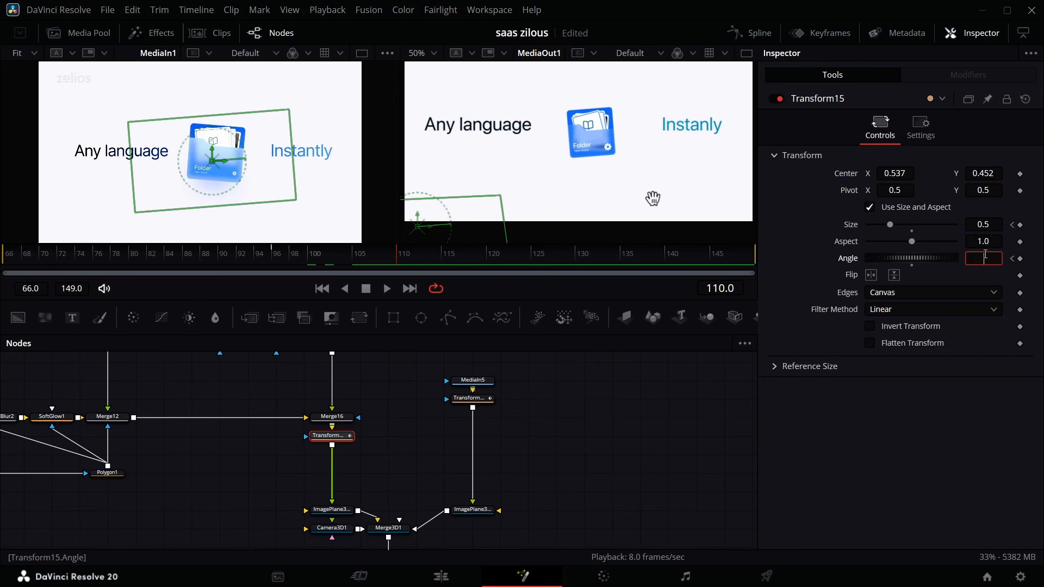
key(Return)
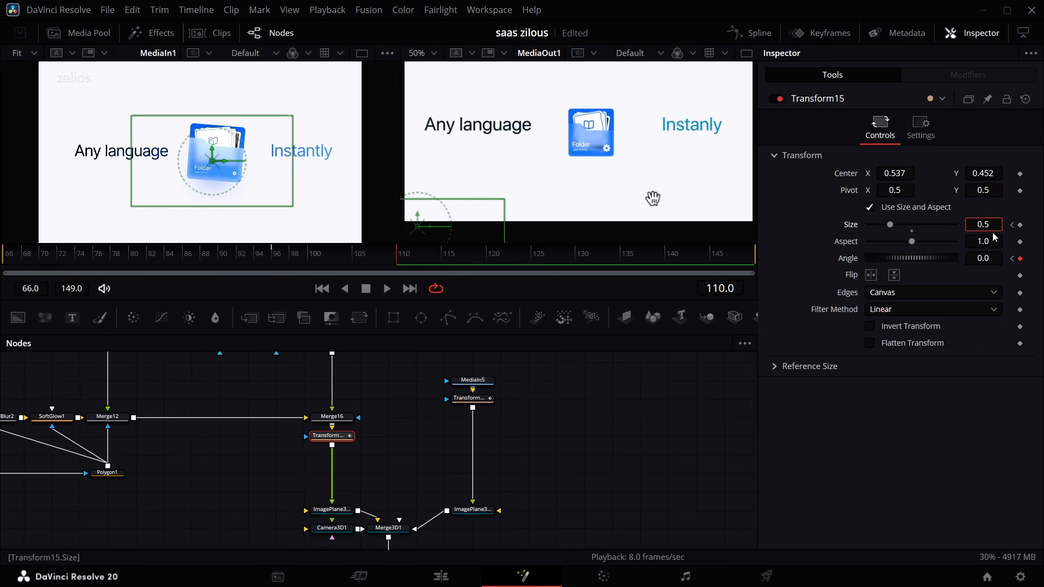
click(966, 231)
text(0.8)
key(Return)
click(993, 223)
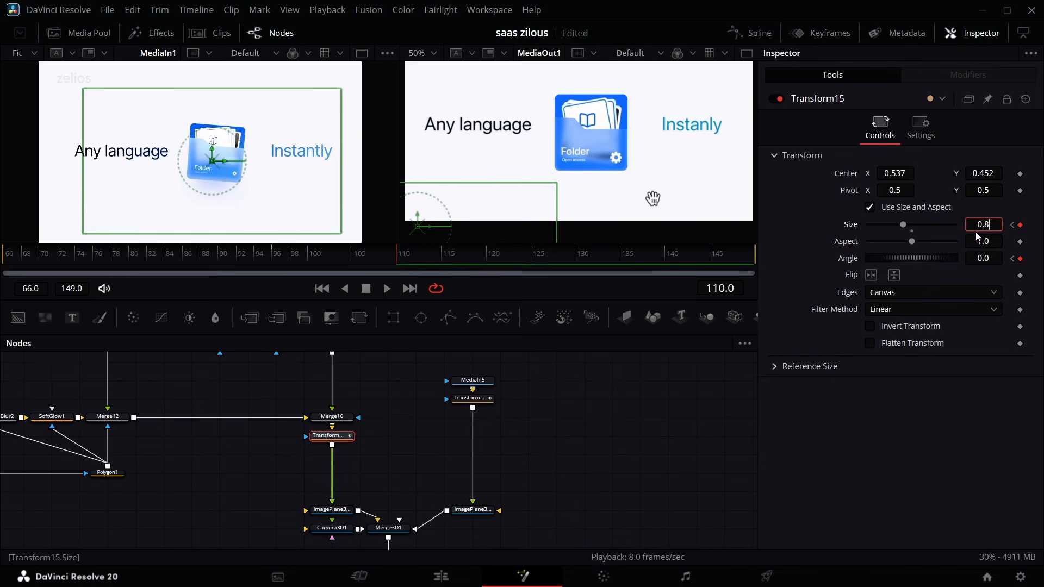
key(BackSpace)
key(Tab)
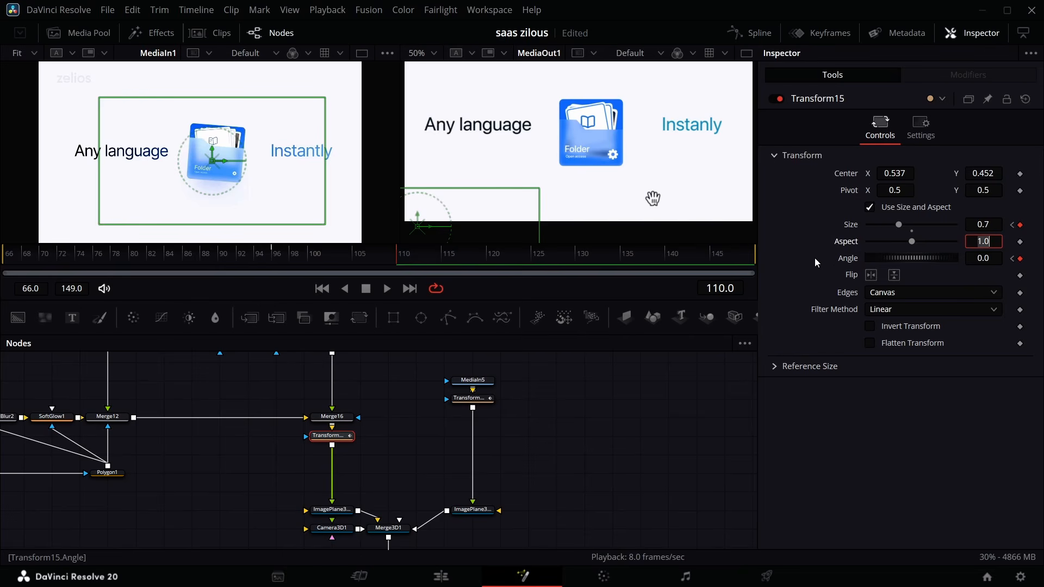
click(831, 291)
drag(985, 258, 938, 258)
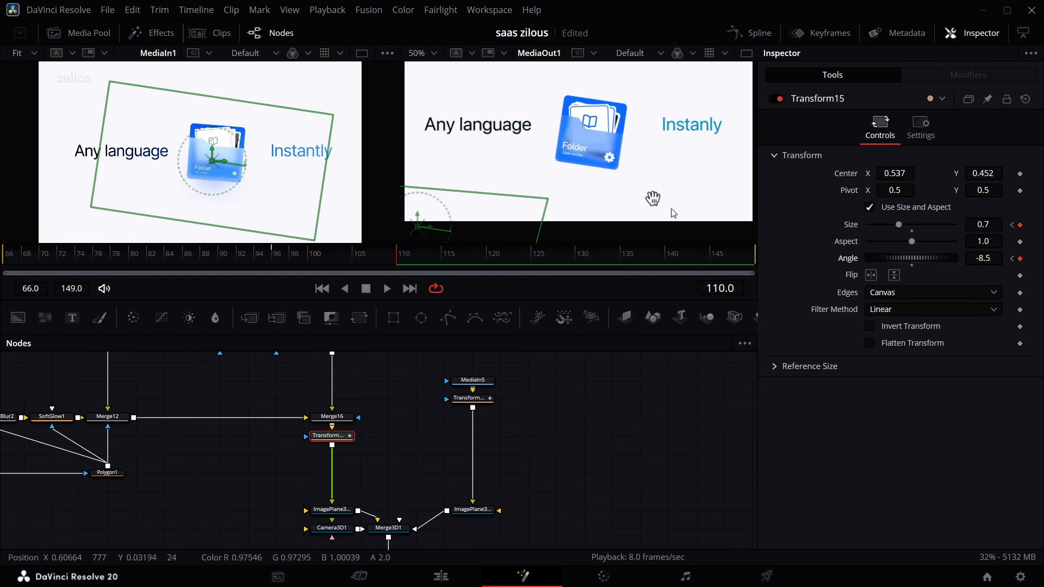
Step: Play the folder's scale and rotation from frame 96 to compare it with the reference clip
click(276, 260)
key(space)
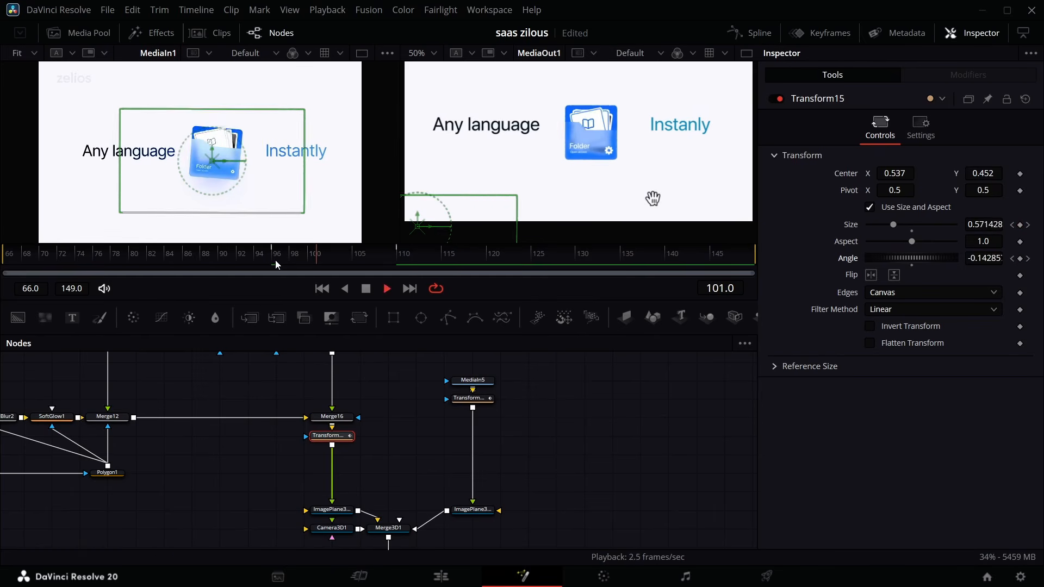
key(space)
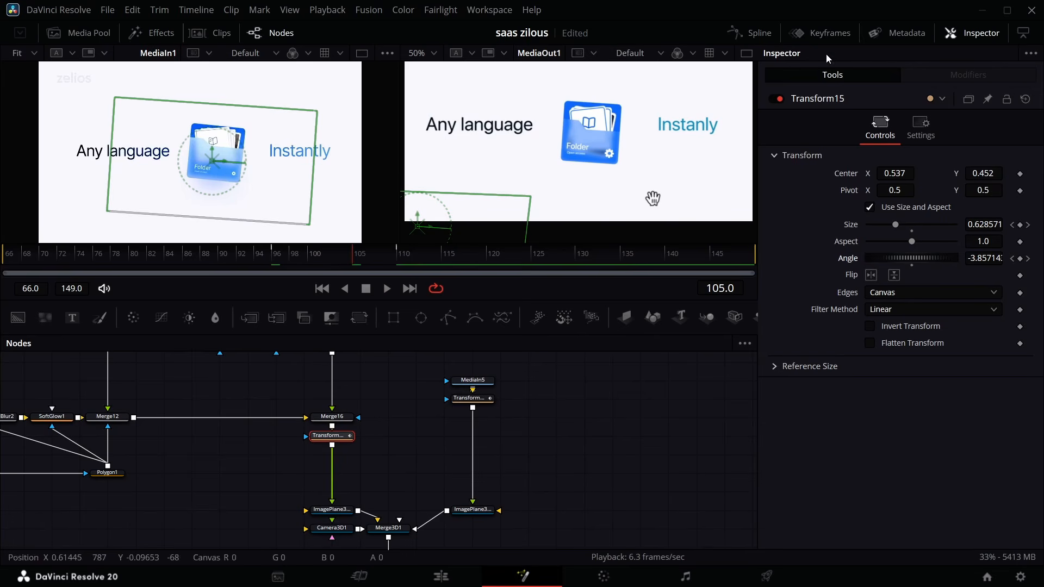
Step: Apply Out Cubic easing to Transform15's Size and Angle curves and play the eased motion back
click(758, 37)
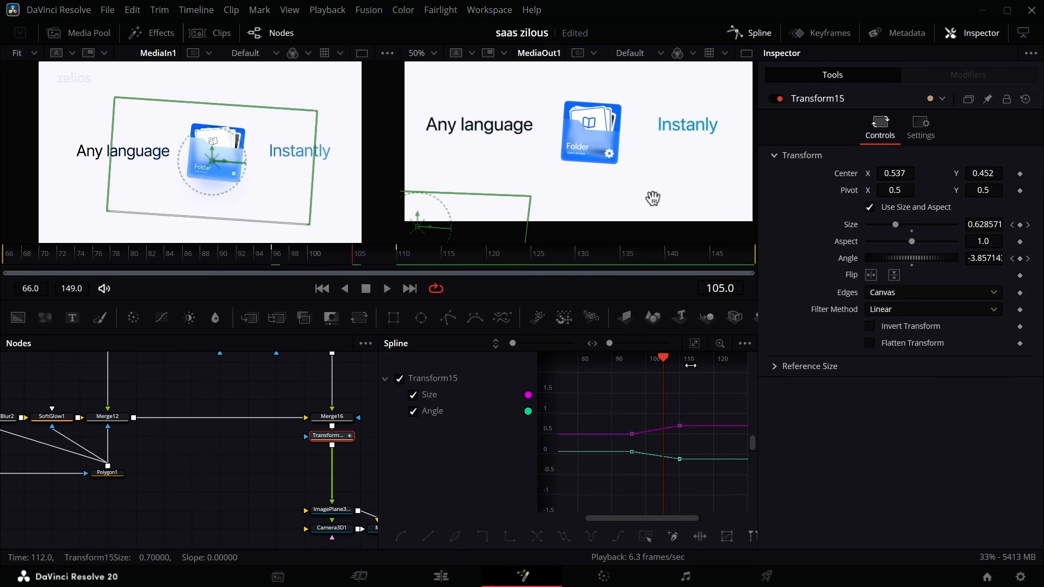
right_click(645, 382)
mouse_move(684, 292)
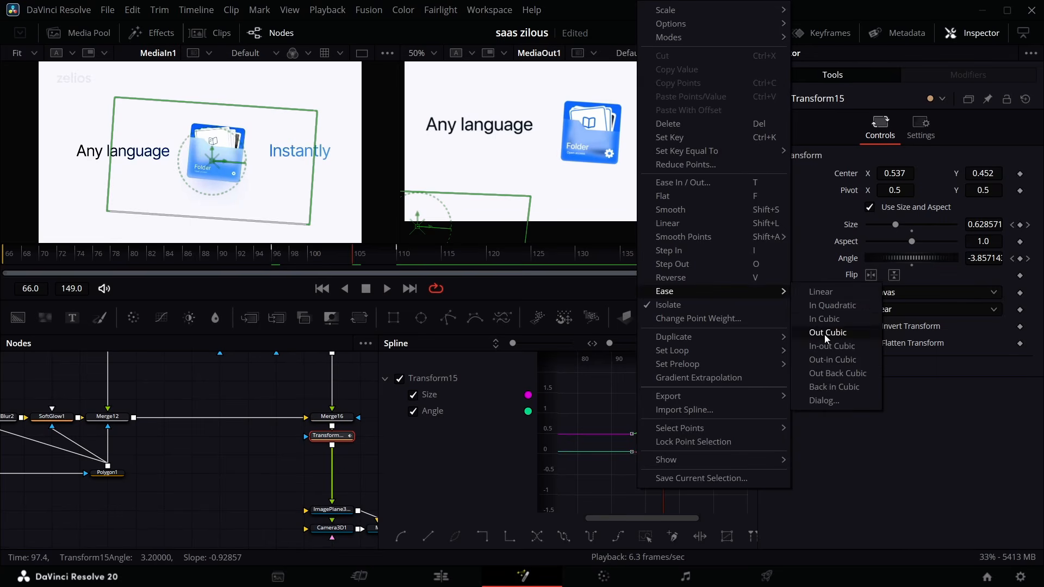
click(827, 333)
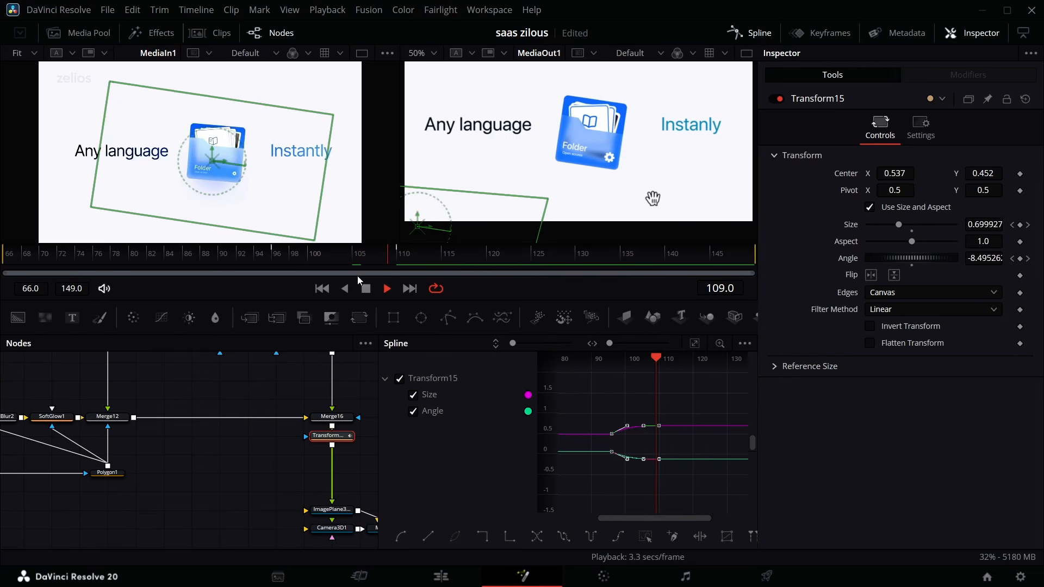
key(space)
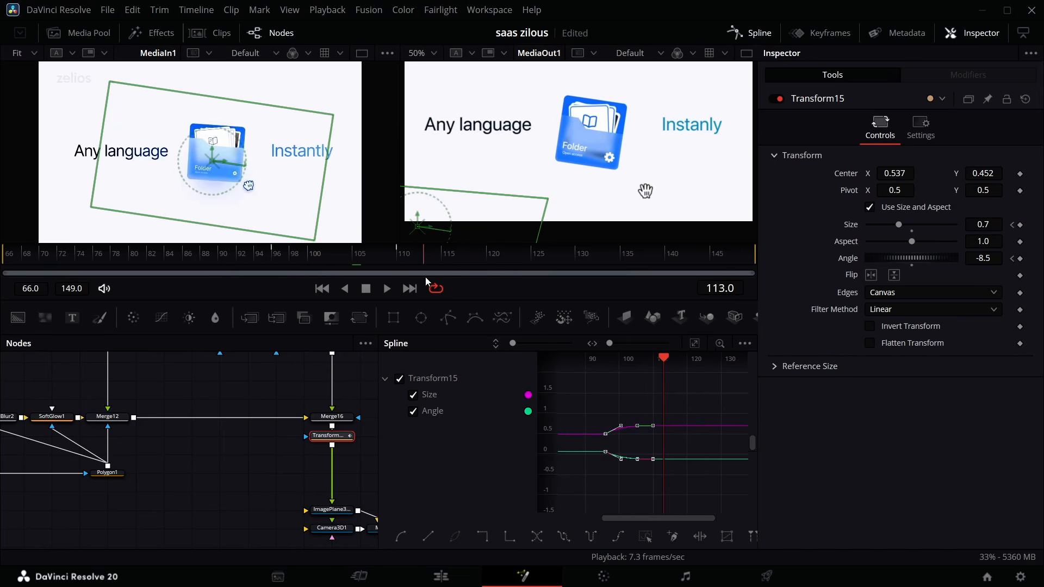
key(F8)
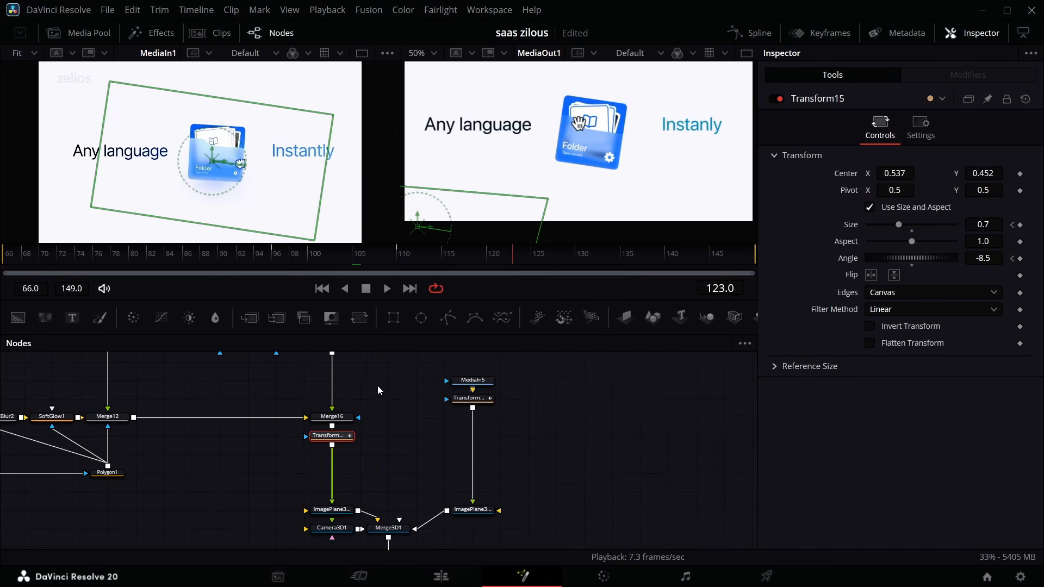
Step: At frame 122, keyframe the hand cursor's Transform14 Center at X 0.597, Y 0.437 and set its Angle to 11.3
scroll(416, 429, down, 4)
scroll(504, 390, up, 3)
click(482, 381)
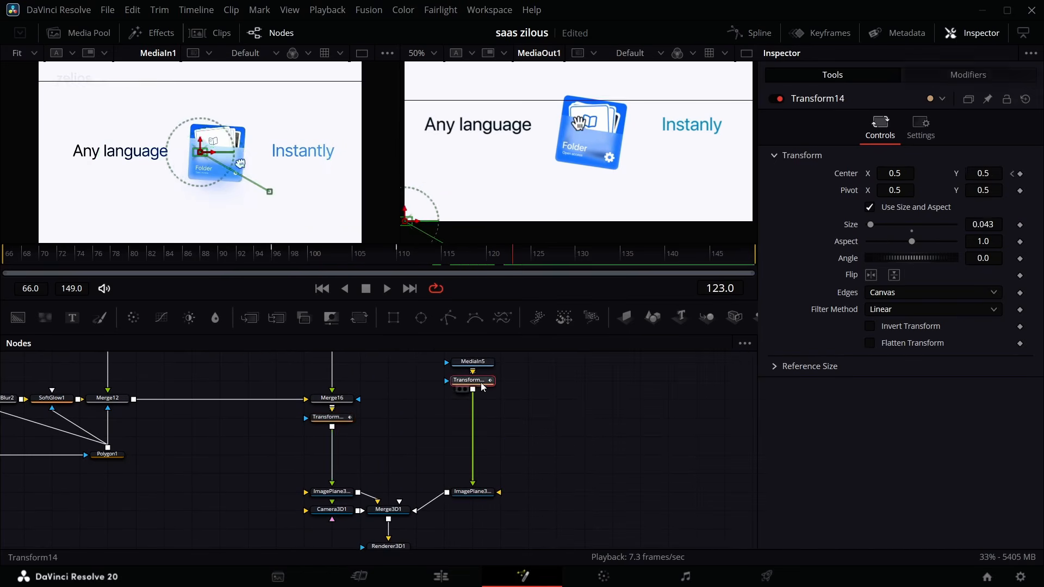
drag(521, 257, 511, 256)
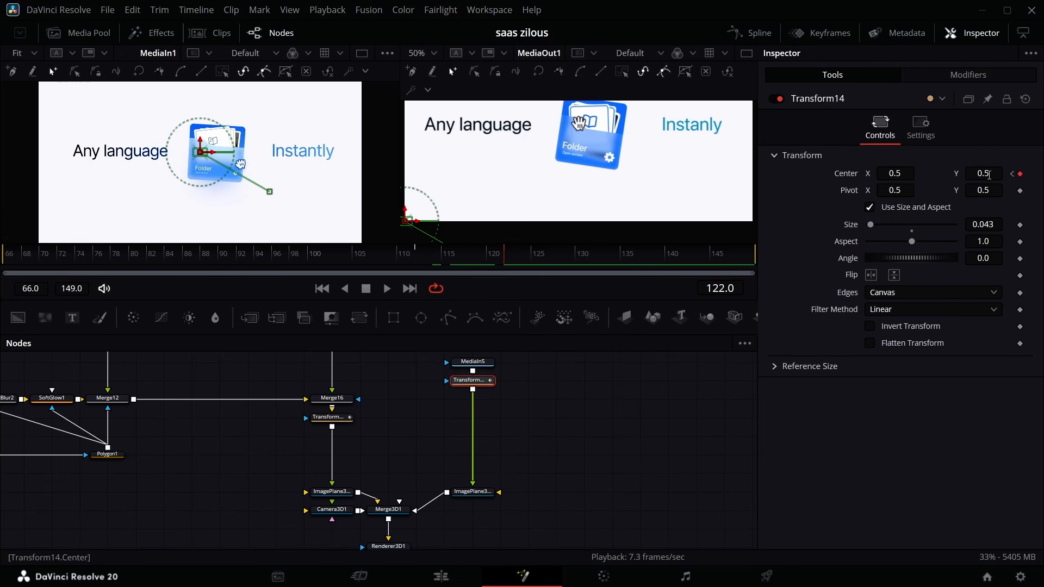
mouse_move(903, 174)
mouse_down()
mouse_move(976, 173)
mouse_move(901, 174)
mouse_up()
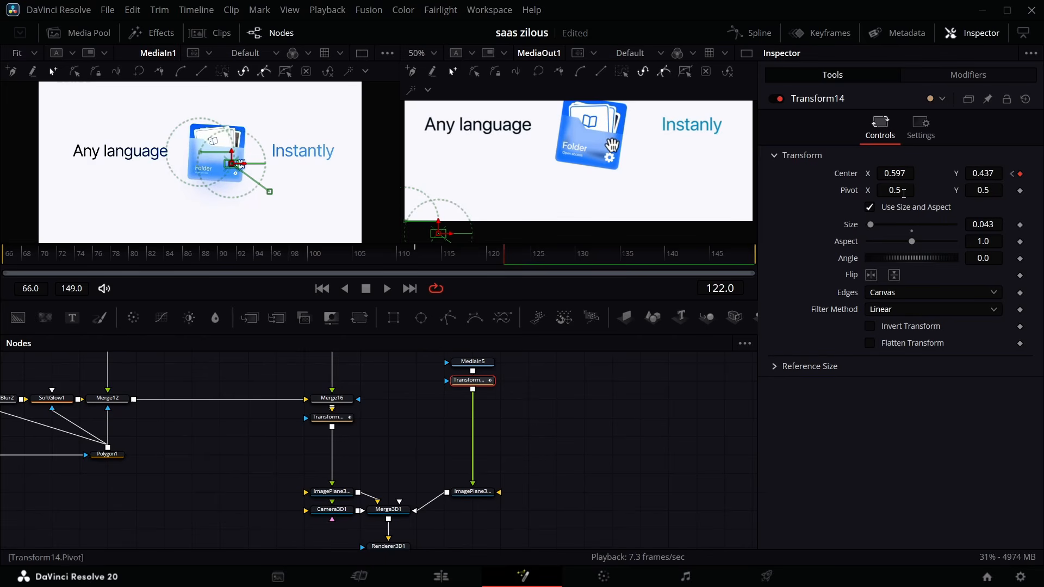
drag(995, 260, 1042, 260)
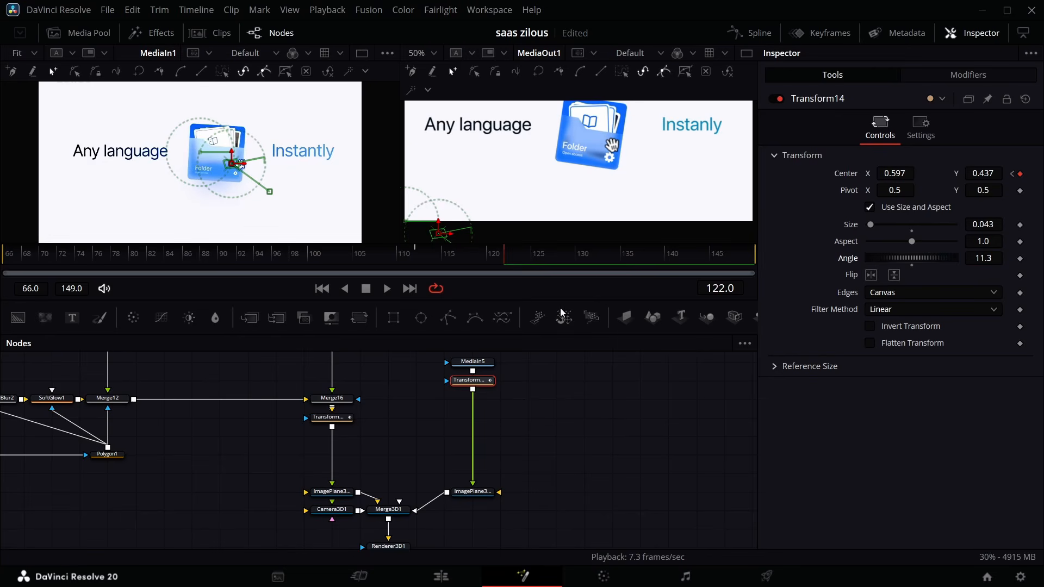
Step: At frame 112, set Transform14's Center to X 0.657, Y 0.301 and play the cursor's motion back
drag(508, 259, 415, 257)
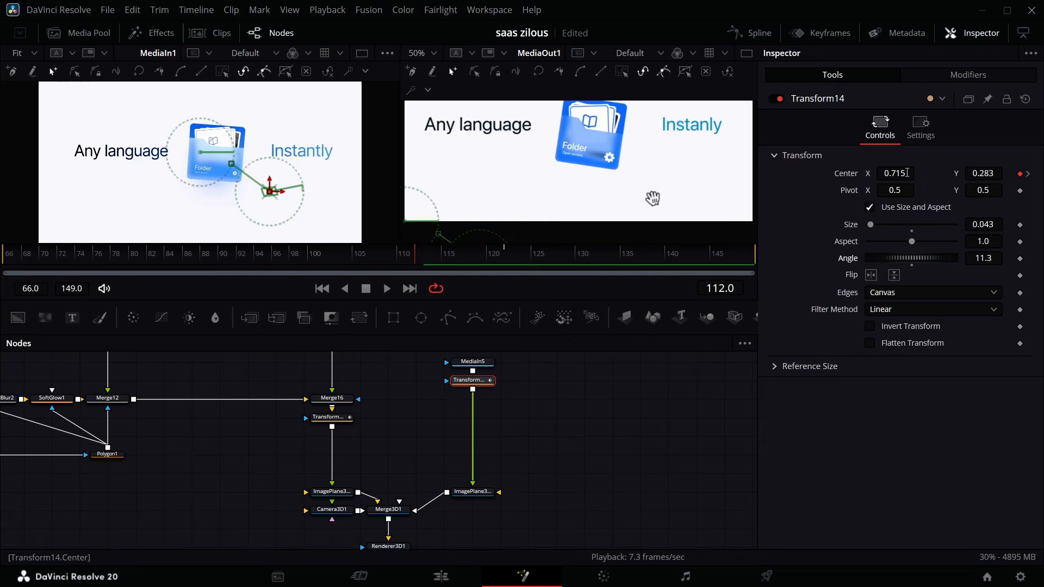
drag(908, 173, 876, 173)
drag(968, 175, 978, 175)
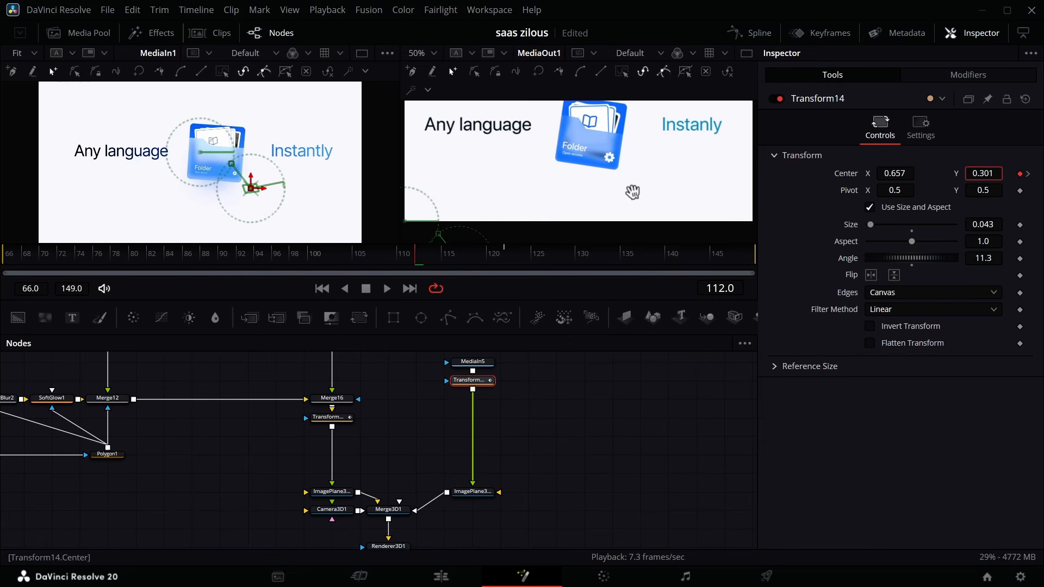
key(space)
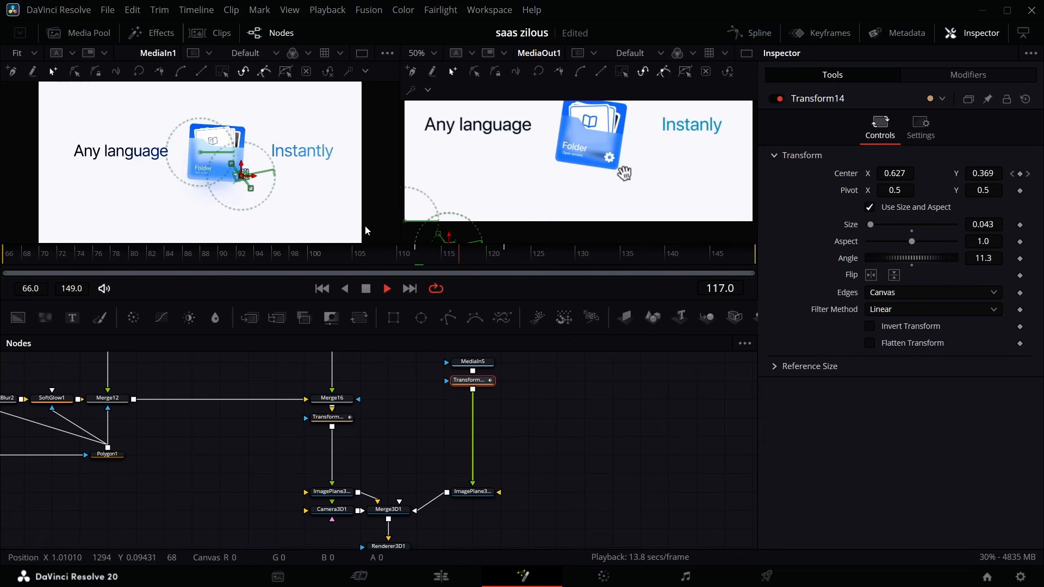
key(space)
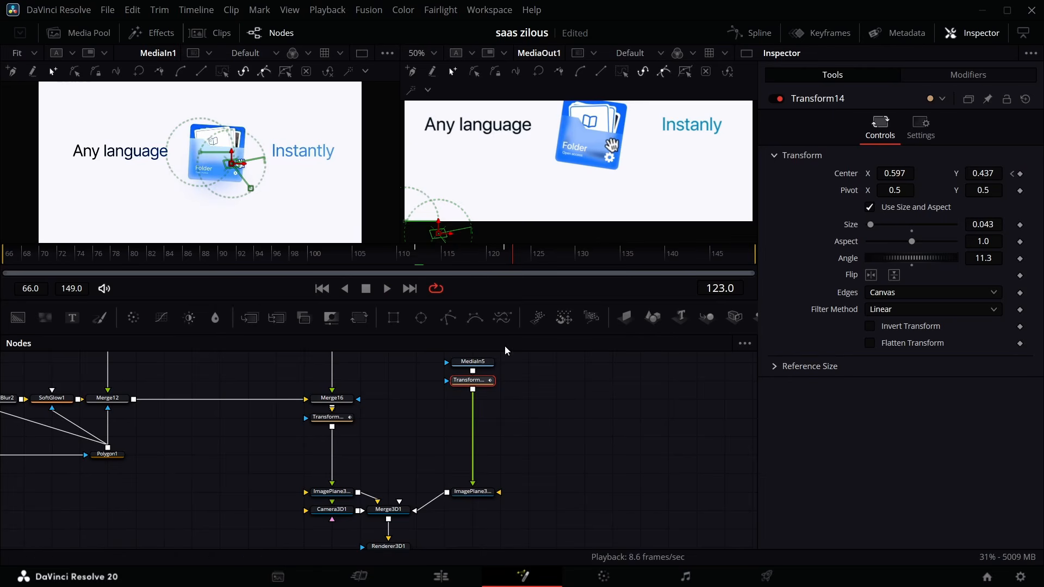
Step: Ease Transform14's Displacement curve by lengthening the incoming handle of its last keyframe, and review the cursor's motion from frame 112
click(645, 534)
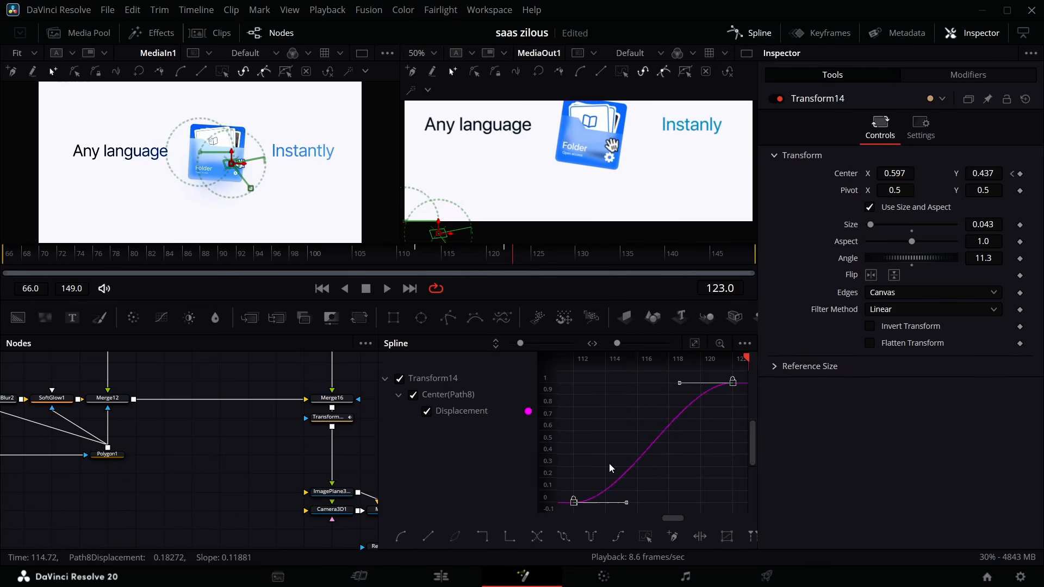
click(415, 255)
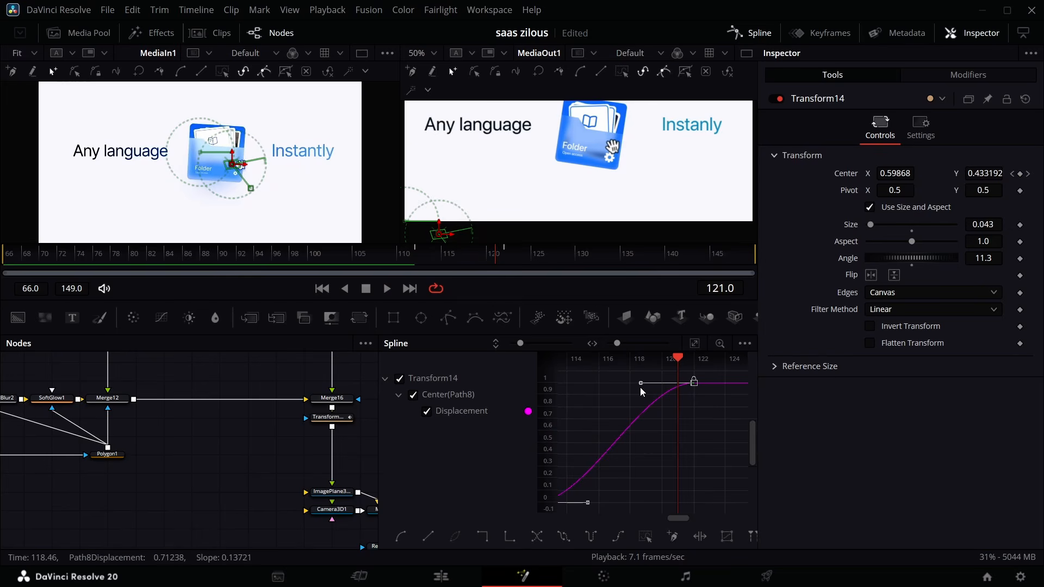
drag(641, 386, 594, 389)
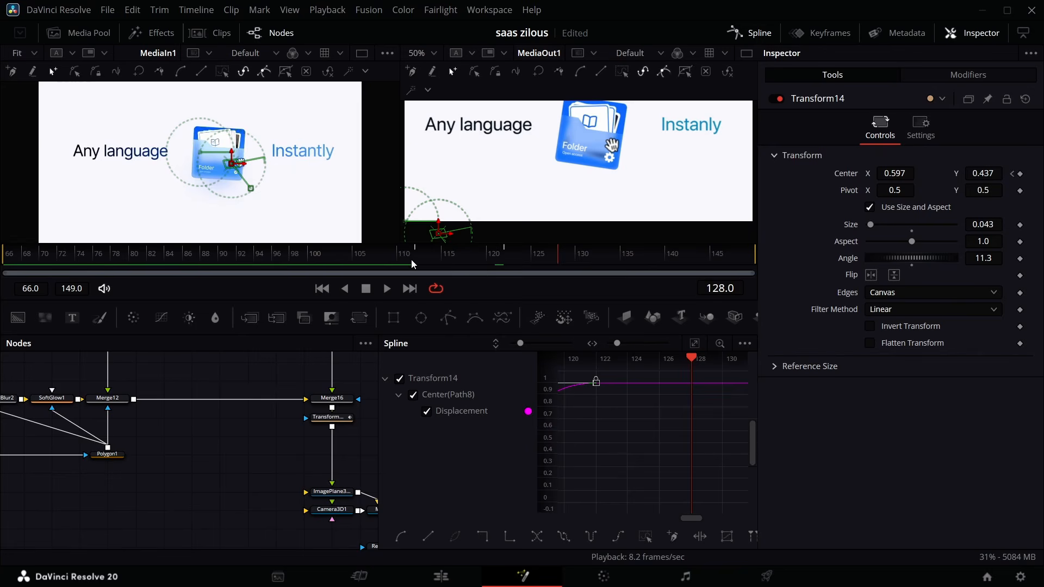
drag(411, 260, 549, 280)
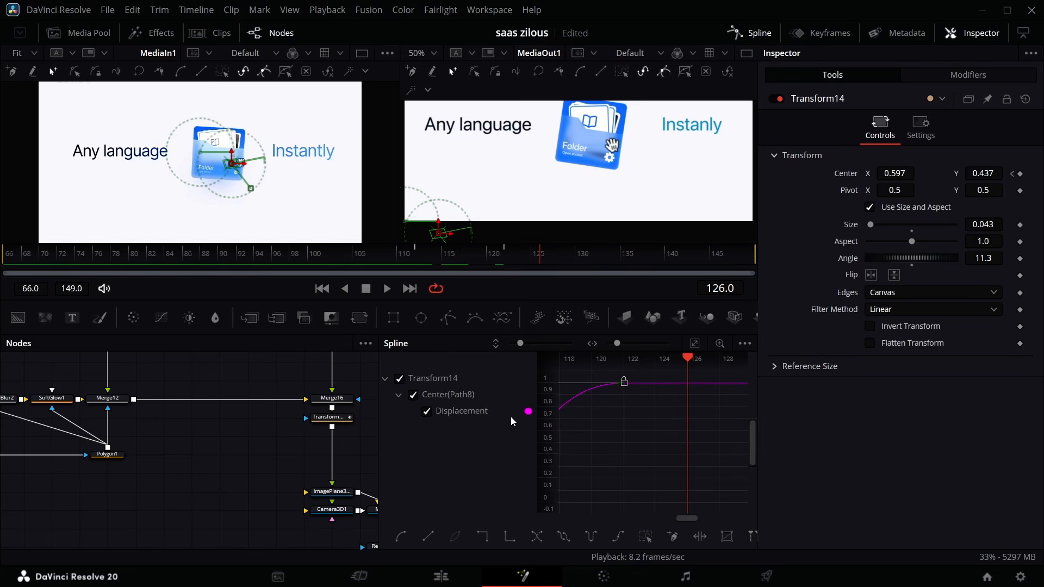
scroll(631, 414, down, 1)
click(764, 31)
Step: Insert a Transform node between Renderer3D1 and Merge17
scroll(413, 487, down, 4)
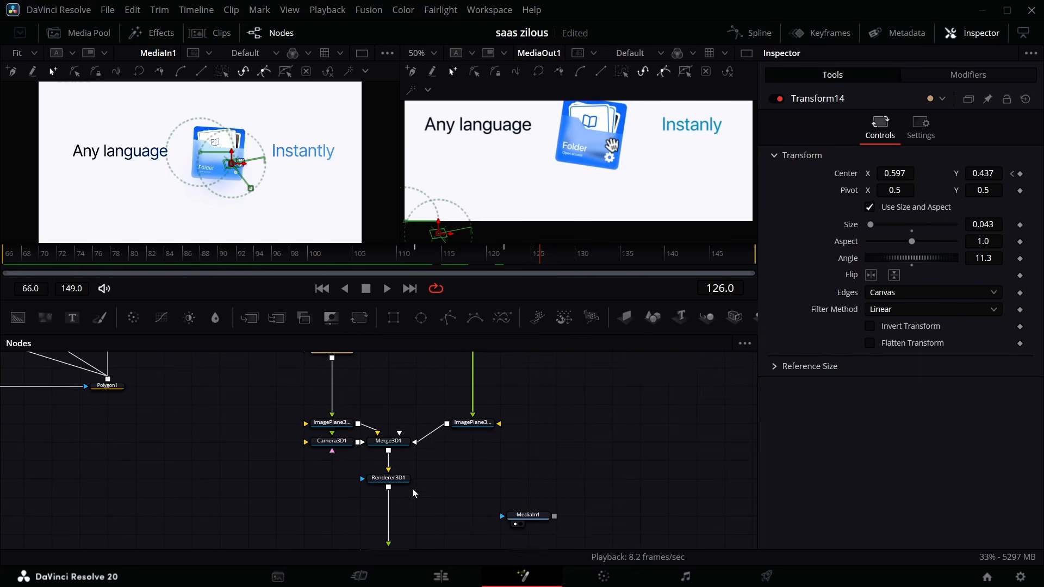
click(381, 455)
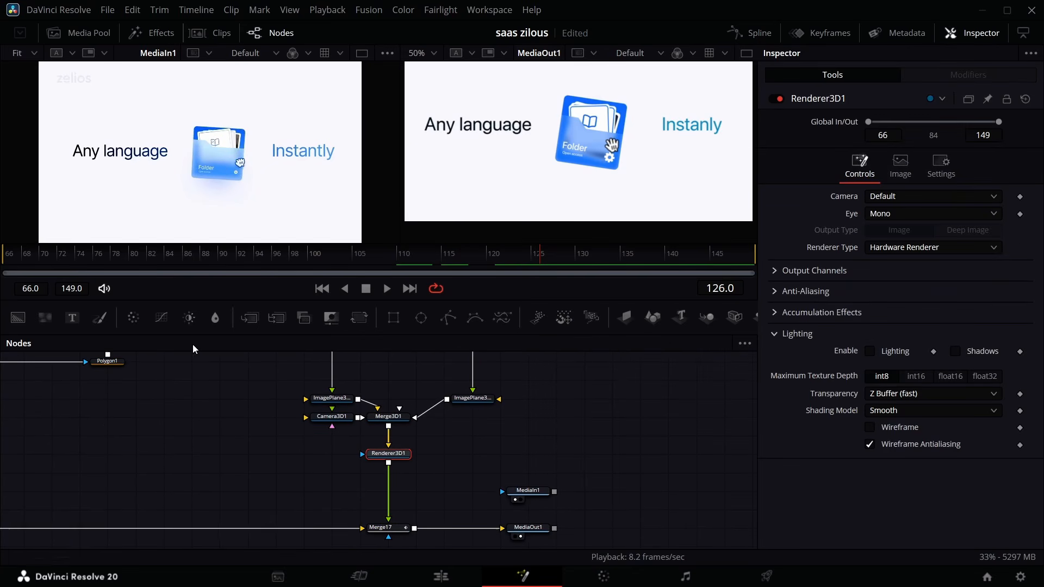
click(351, 326)
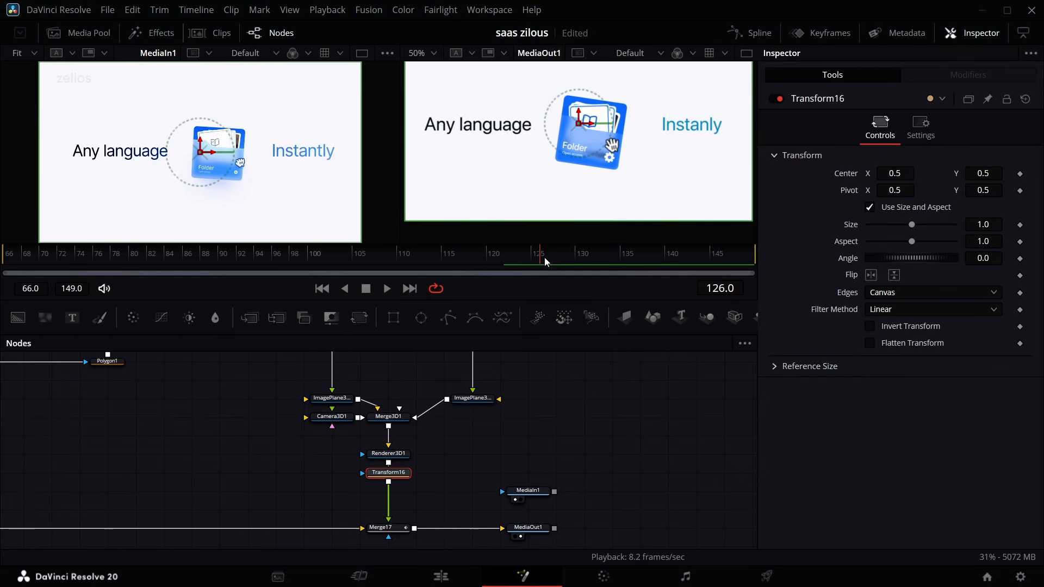
Step: Keyframe Transform16's Size at 1.0 at frame 121 and add another Size keyframe at frame 140
drag(544, 257, 488, 260)
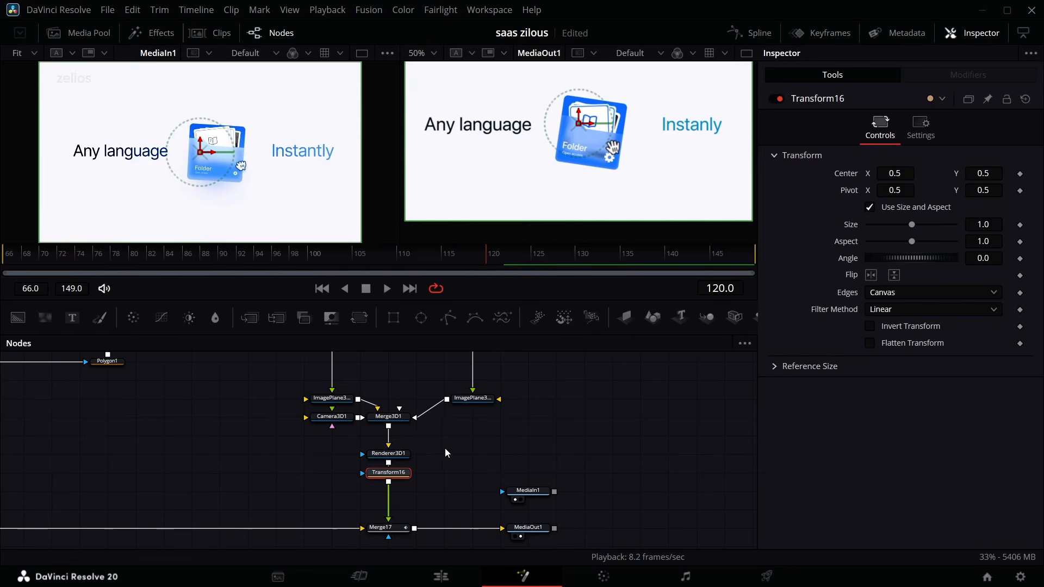
scroll(453, 431, up, 5)
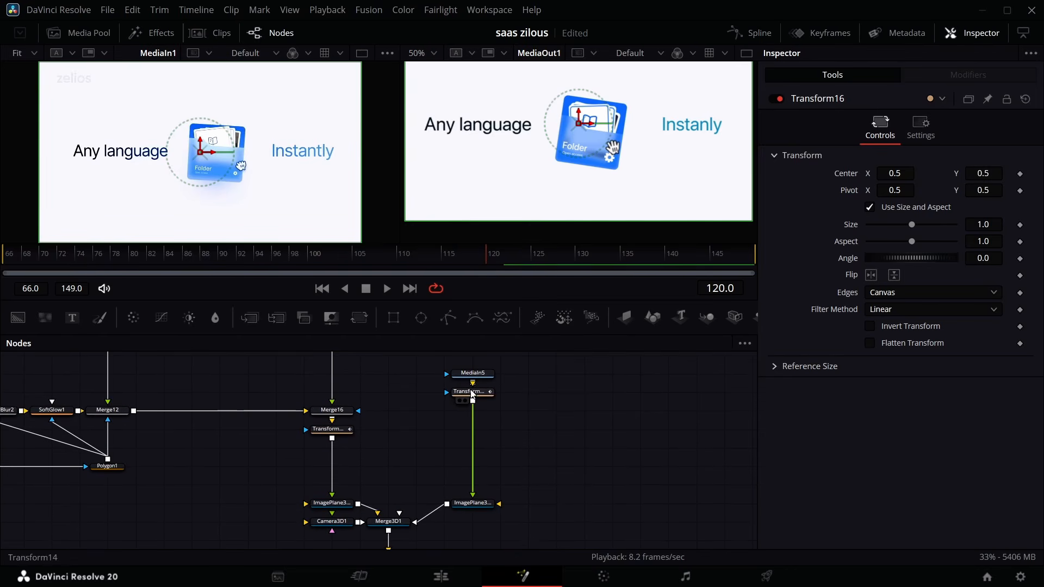
click(472, 395)
drag(494, 258, 504, 259)
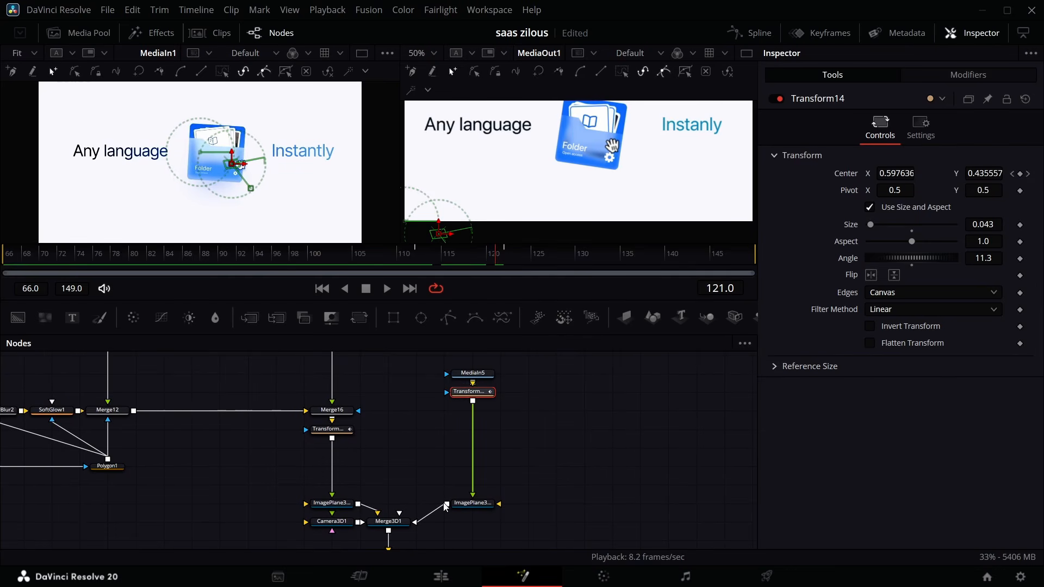
scroll(429, 500, down, 3)
click(405, 502)
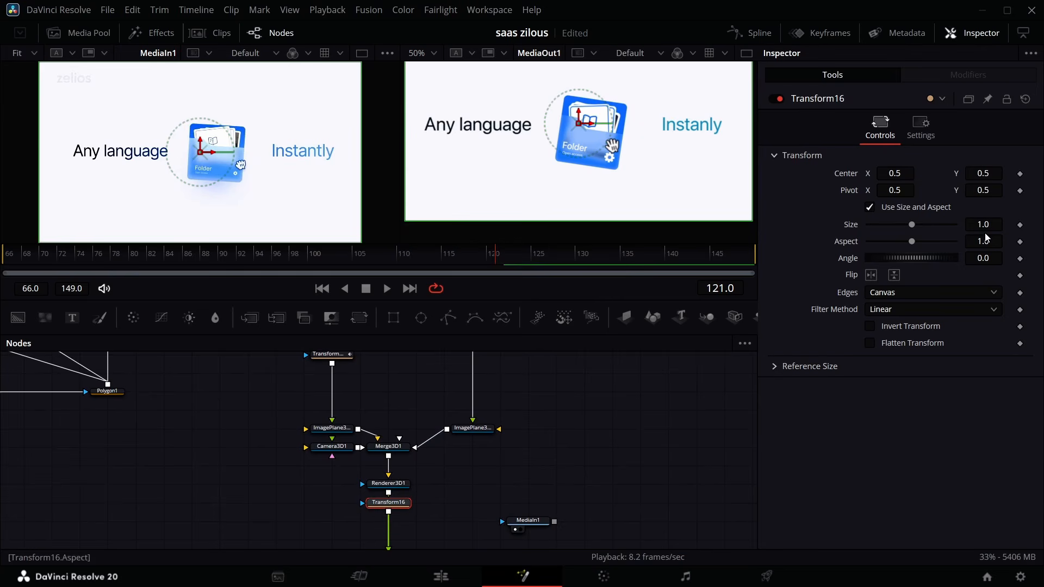
click(1020, 225)
drag(492, 258, 668, 258)
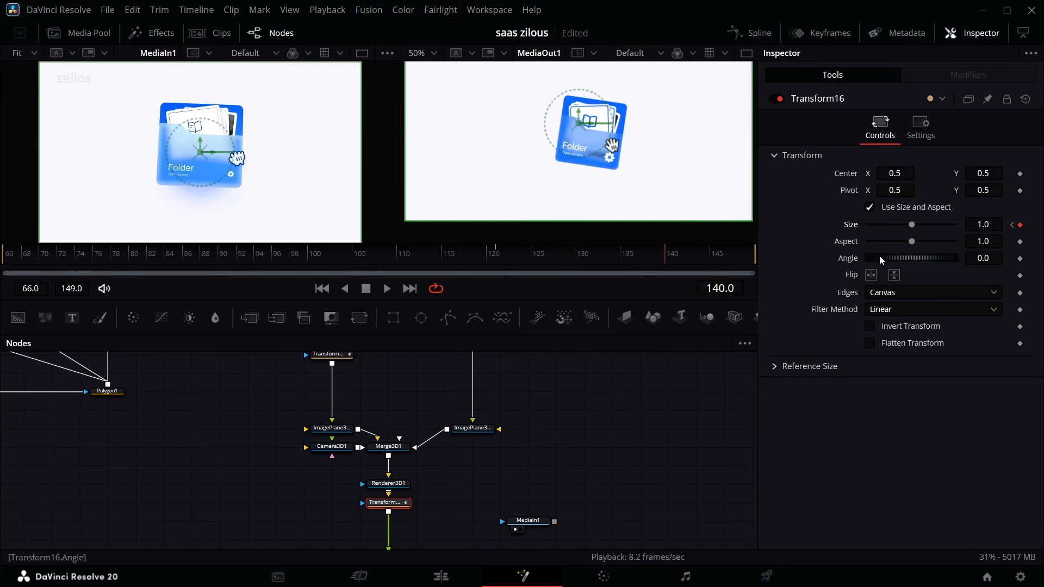
Step: Extend the second Fusion composition clip on the edit timeline to the end of the reference clip and return to the Fusion page
click(441, 578)
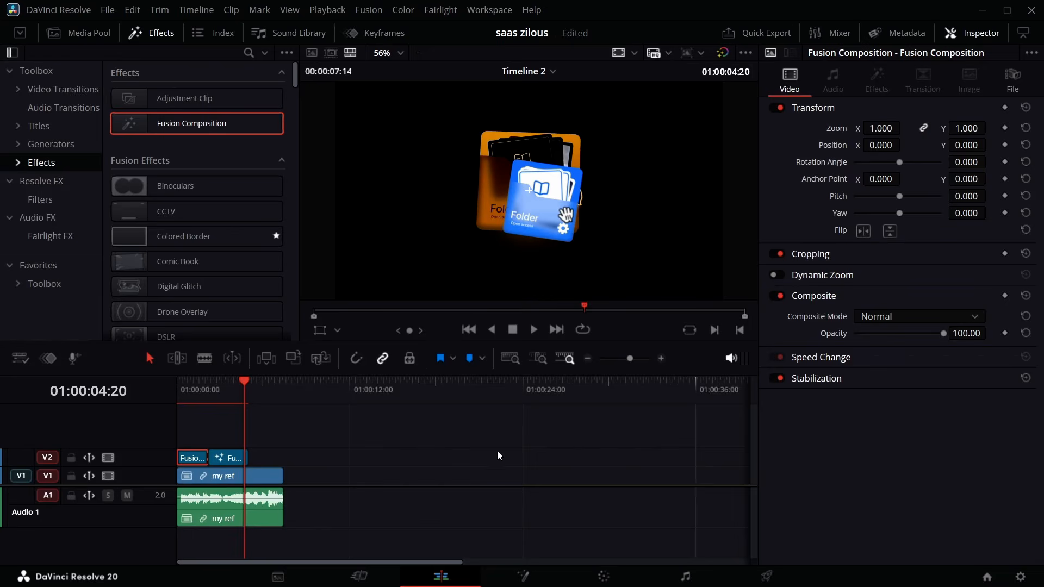
drag(246, 452, 281, 457)
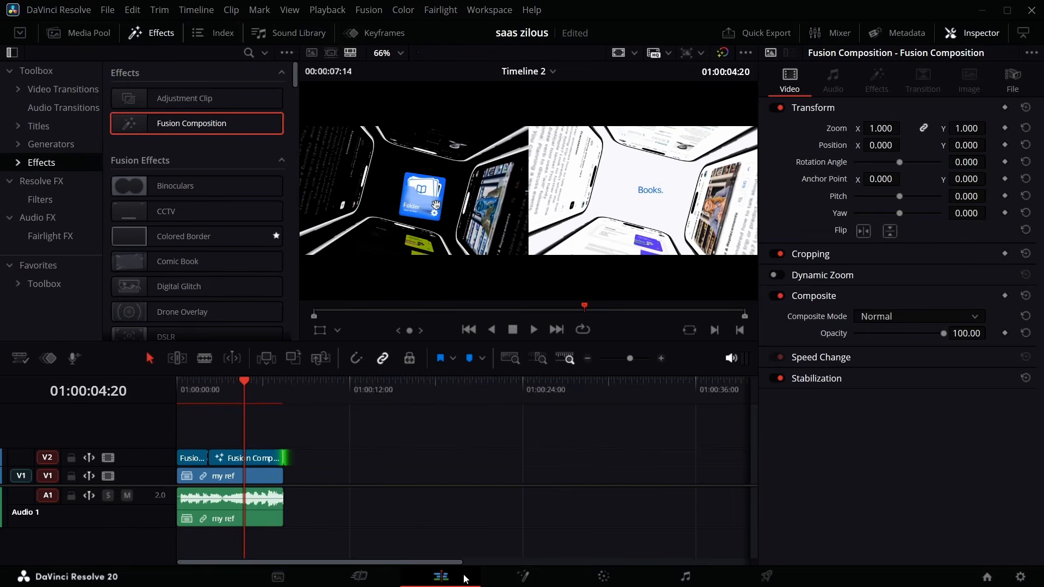
click(521, 577)
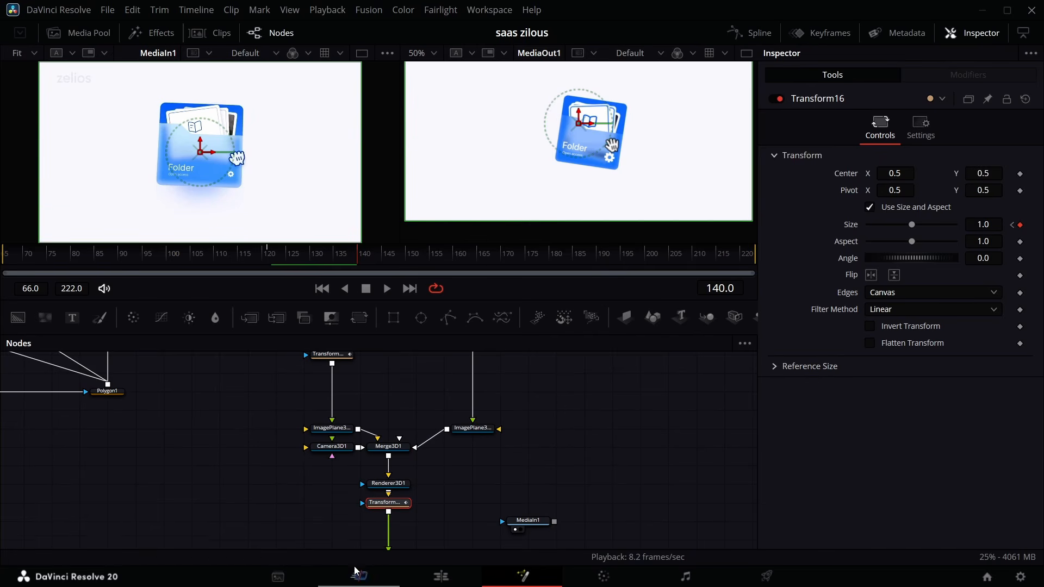
Step: Keyframe Transform15's Angle at 0 at frame 140
scroll(348, 490, up, 5)
click(329, 433)
key(BackSpace)
key(BackSpace)
key(BackSpace)
key(BackSpace)
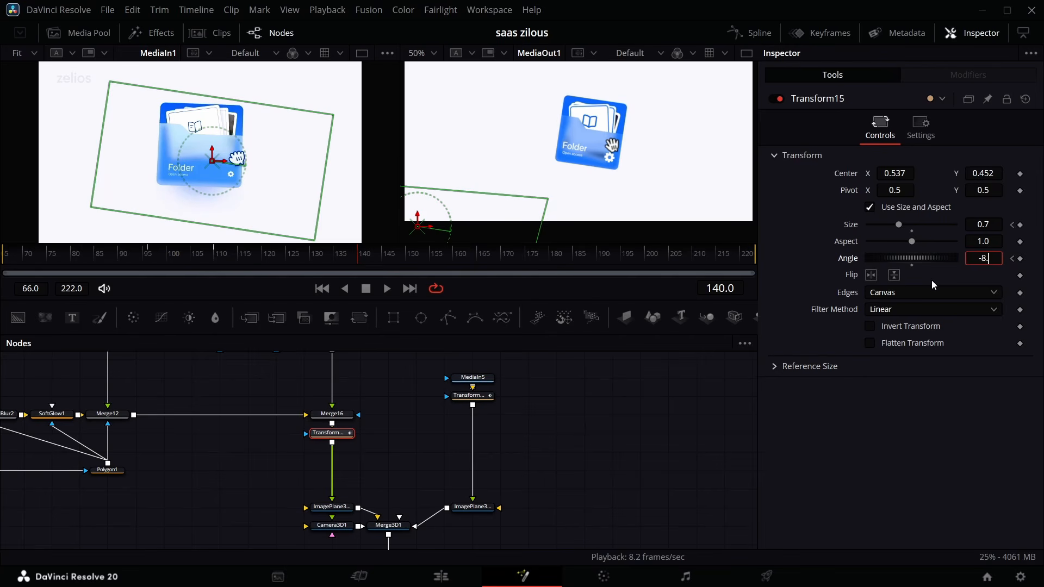
text(0)
key(Return)
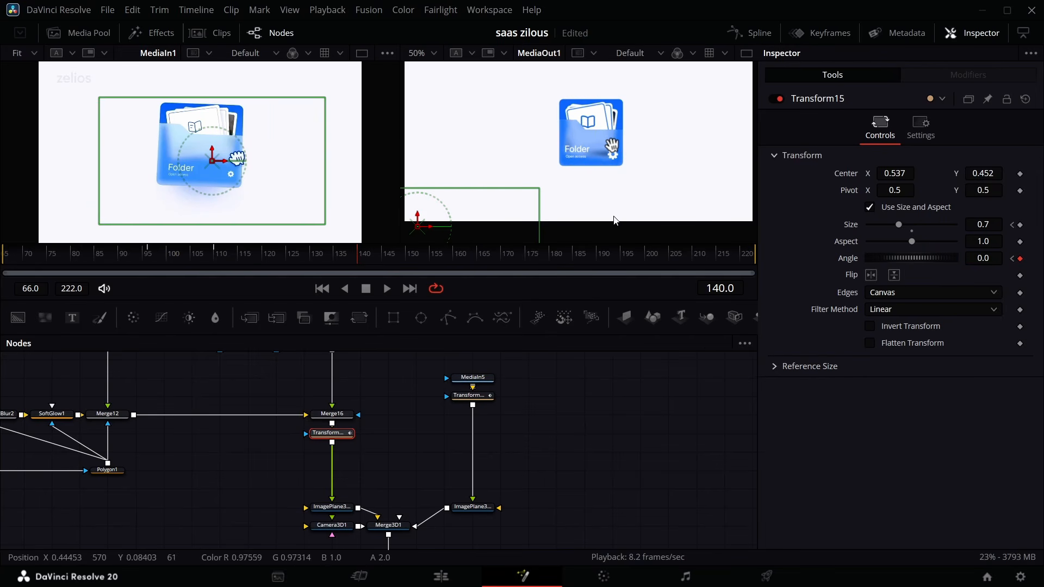
Step: Select the keyframes on Transform15's Angle curve in the spline editor and raise the Angle at frame 140 to 4.4
click(748, 34)
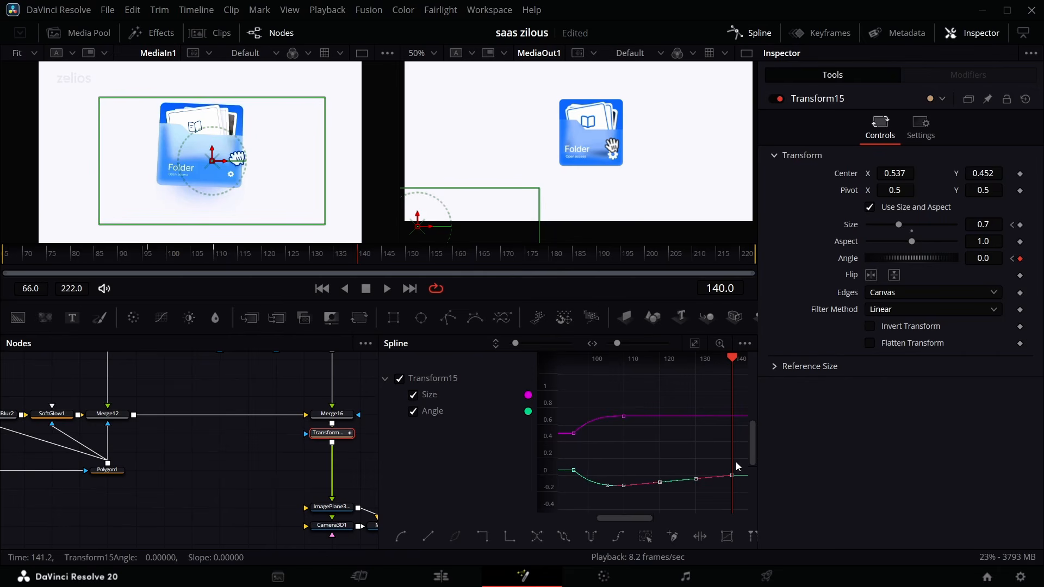
drag(736, 462, 554, 510)
click(749, 34)
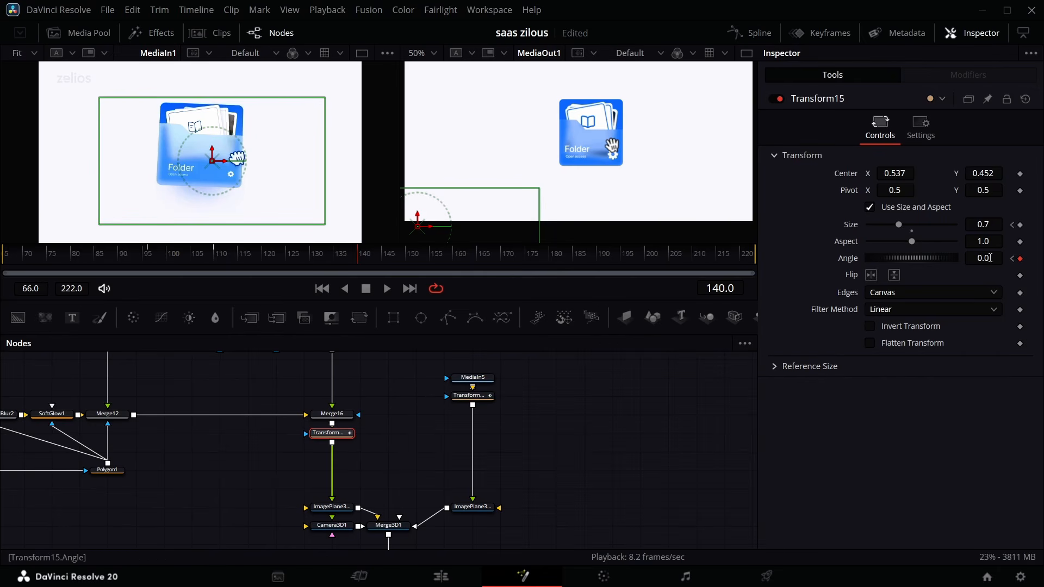
drag(990, 258, 1014, 258)
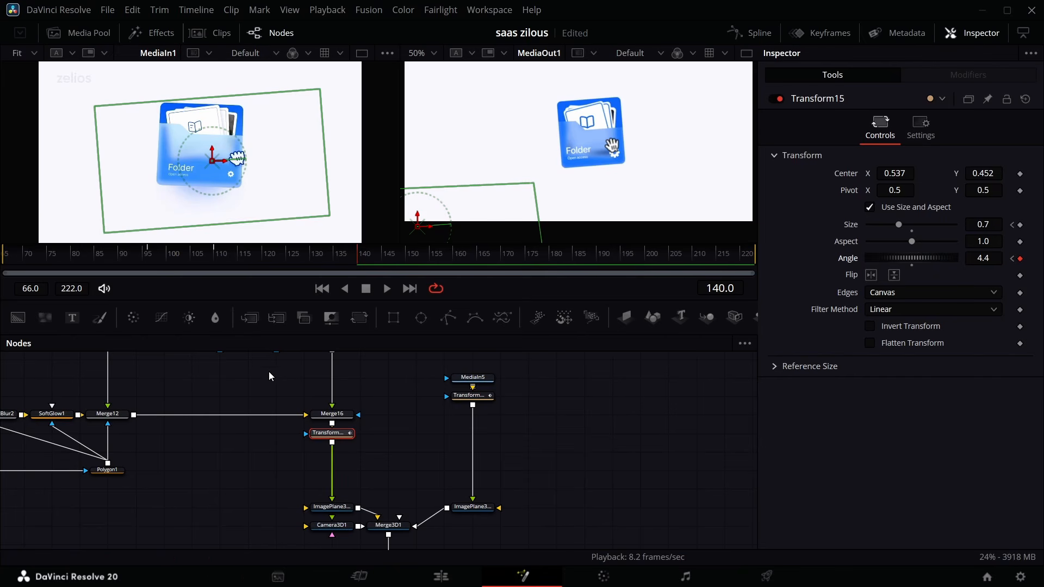
Step: Set Transform16's Size to 1.314 at frame 140 and fit the whole output image in its viewer
scroll(402, 468, down, 3)
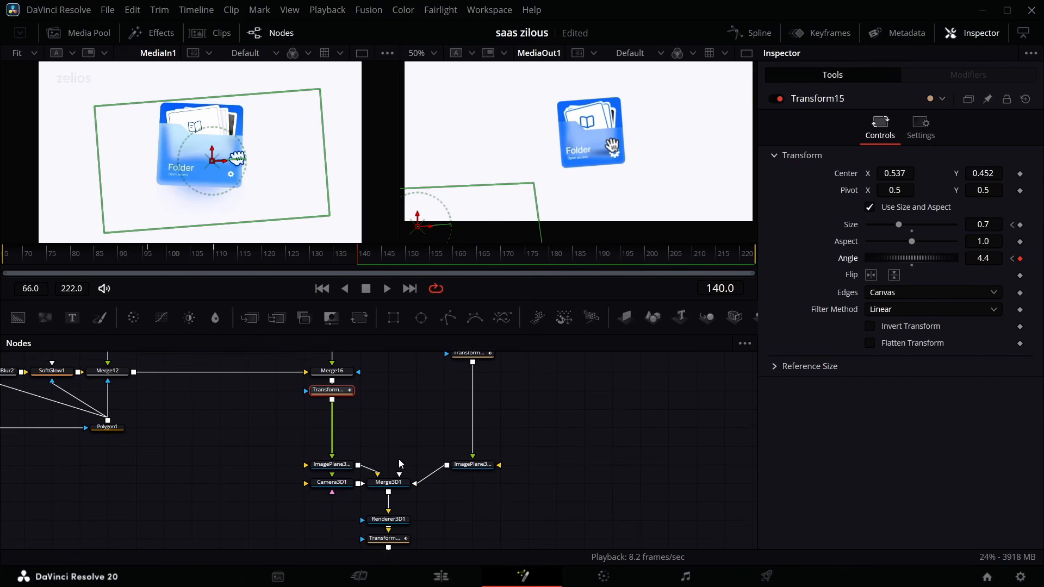
click(387, 517)
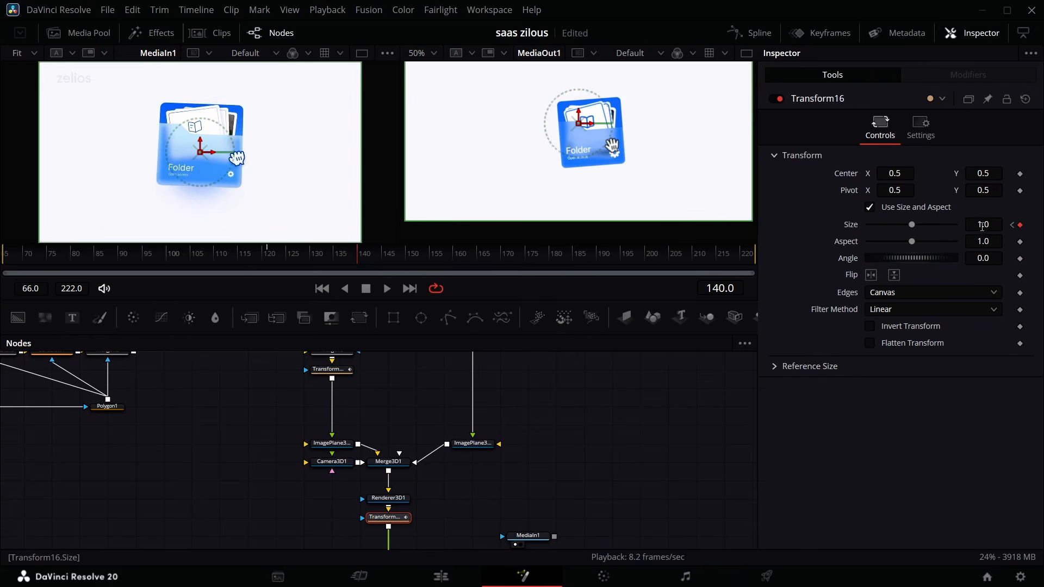
mouse_move(982, 226)
mouse_down()
mouse_move(1043, 226)
mouse_move(971, 227)
mouse_up()
click(436, 52)
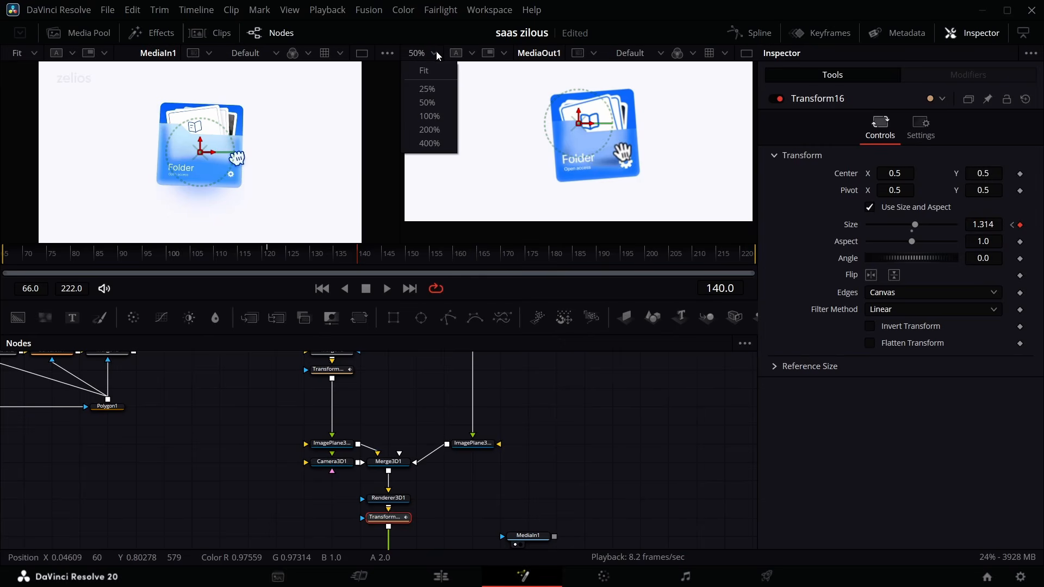
click(430, 88)
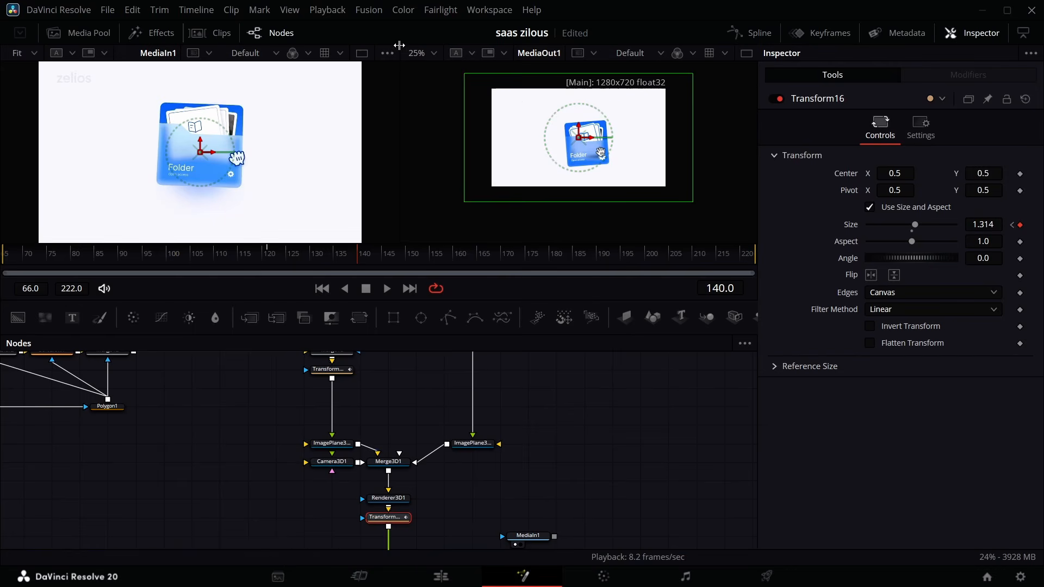
click(415, 57)
click(420, 73)
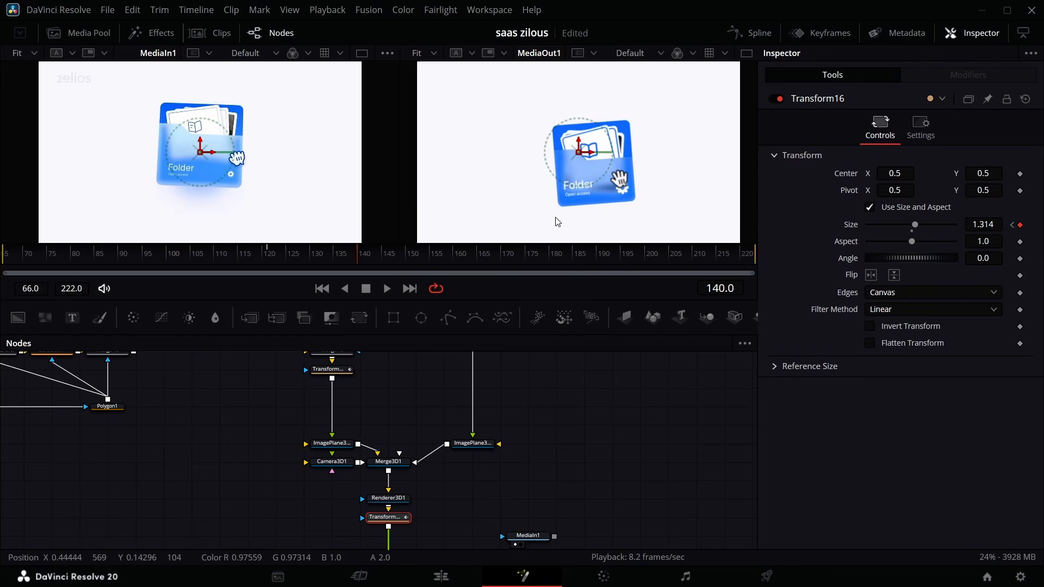
Step: Try rotating ImagePlane3D2 about its X and Y axes to tilt the folder
click(311, 256)
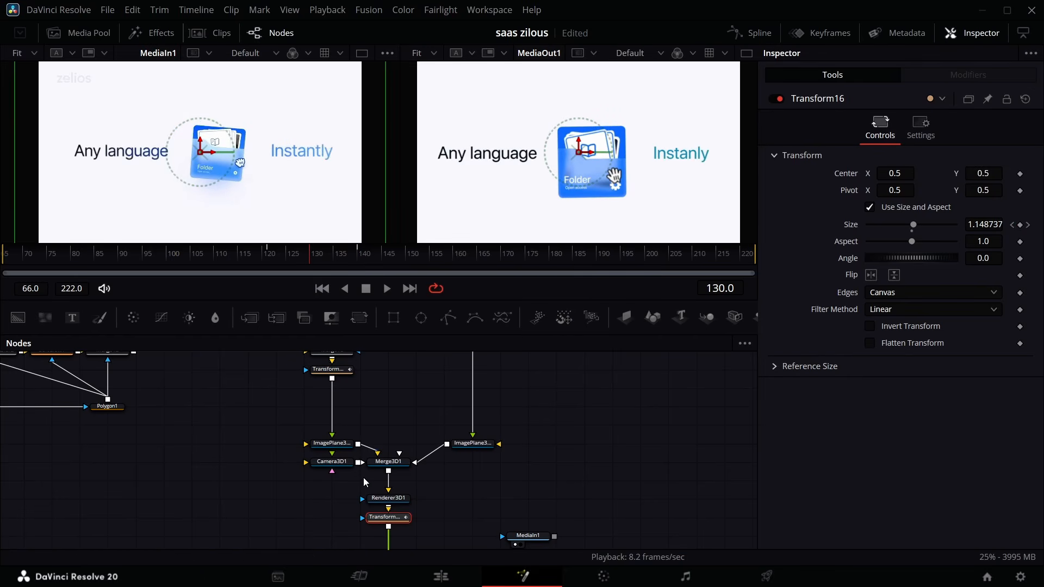
click(346, 448)
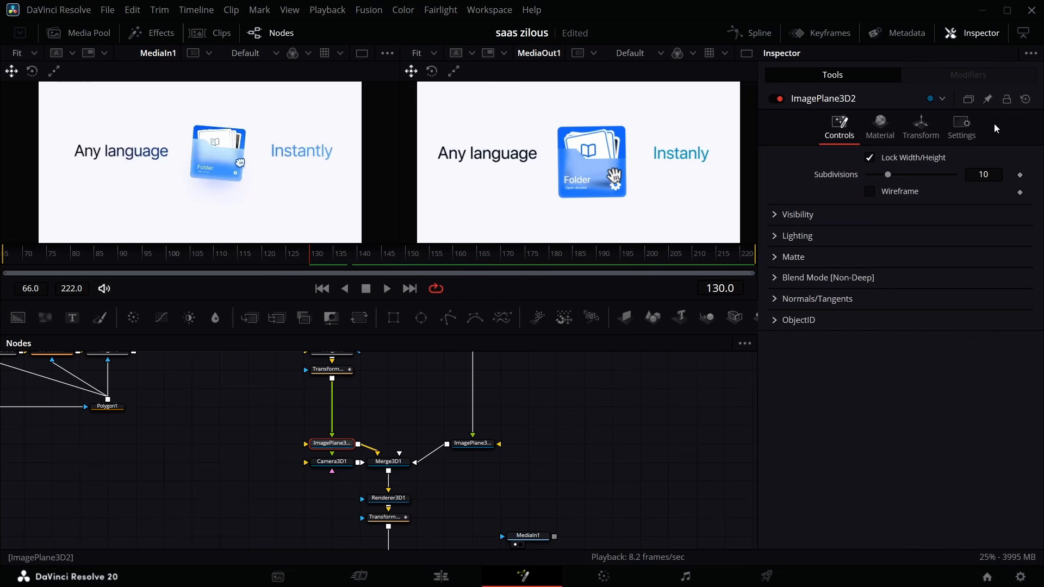
click(921, 126)
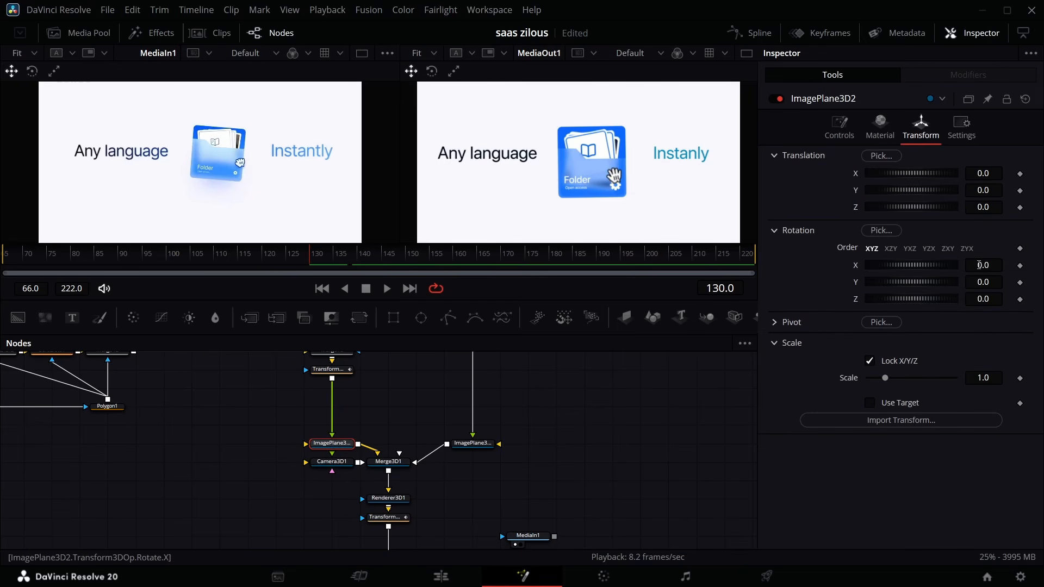
drag(979, 266, 981, 265)
drag(984, 265, 1024, 266)
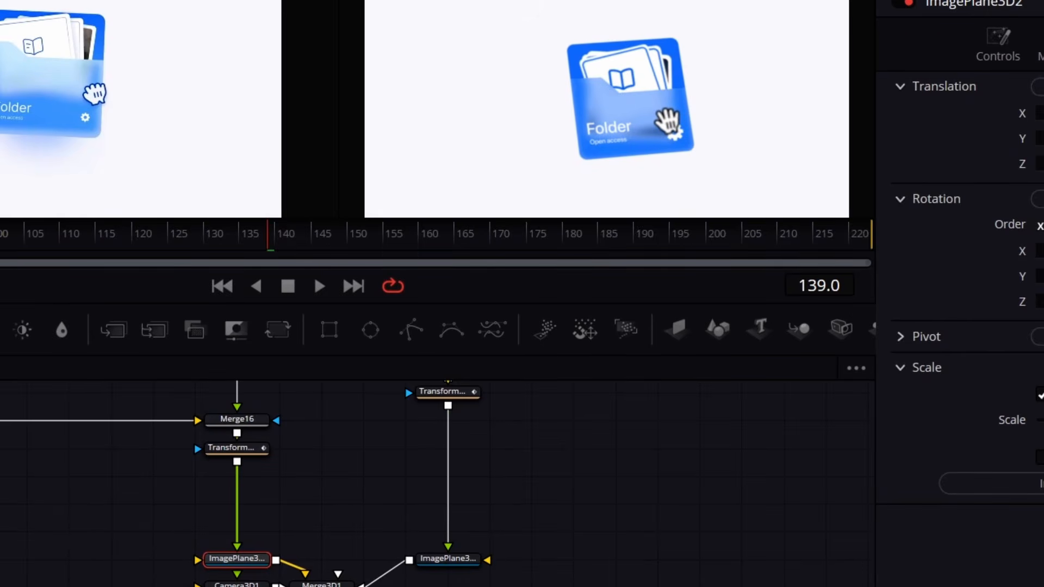
drag(1040, 251, 1038, 252)
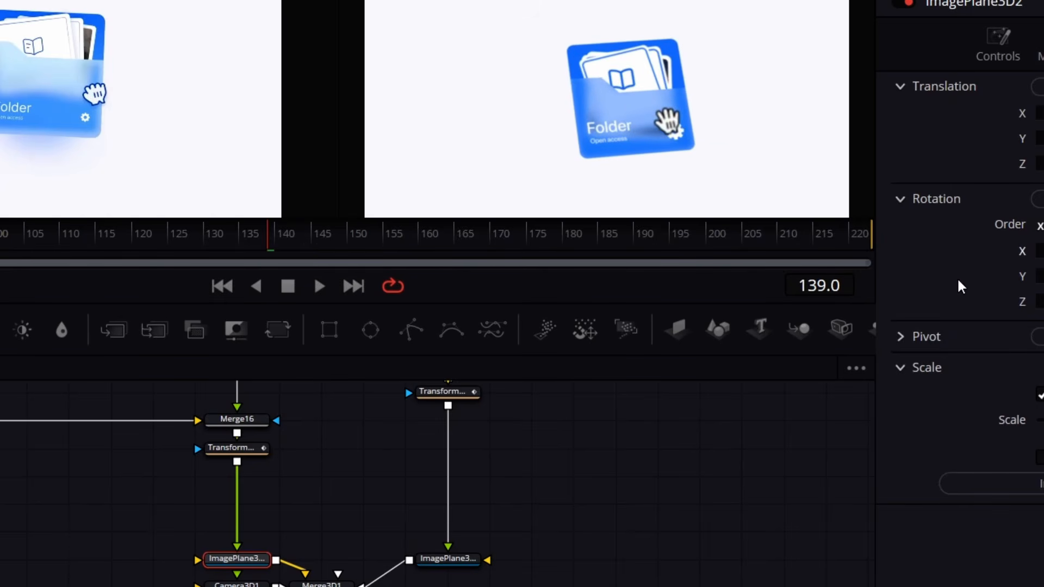
double_click(1014, 252)
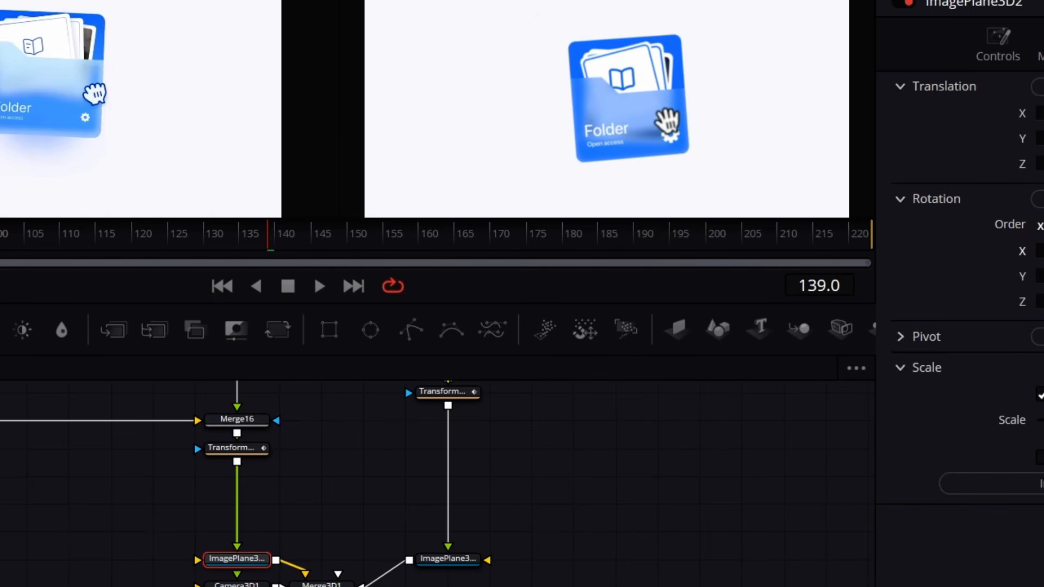
Step: Delete the hand cursor's separate image plane and merge its Transform14 output over Transform15, ahead of ImagePlane3D2
drag(444, 531, 438, 566)
click(445, 558)
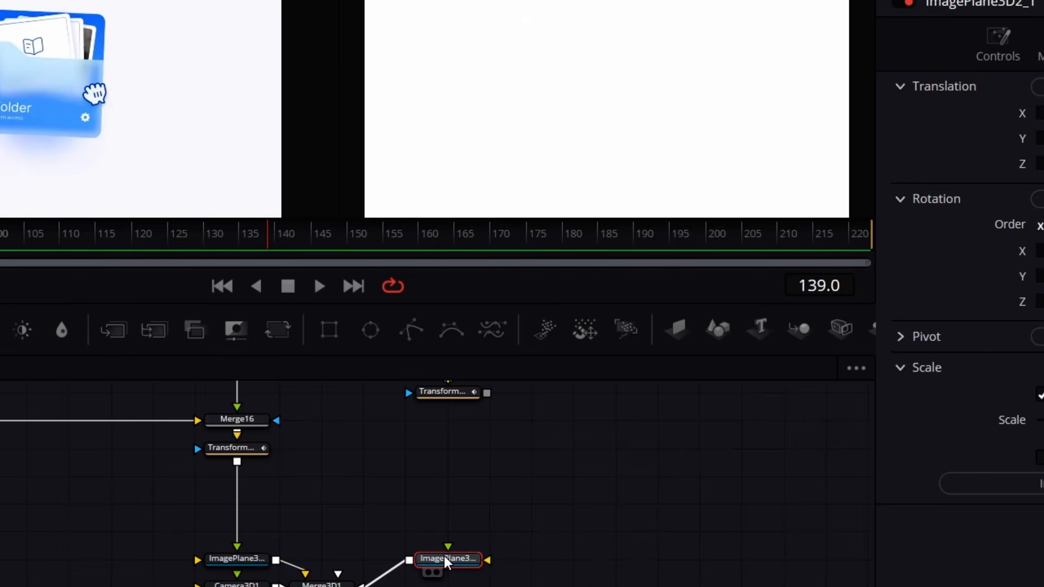
key(Delete)
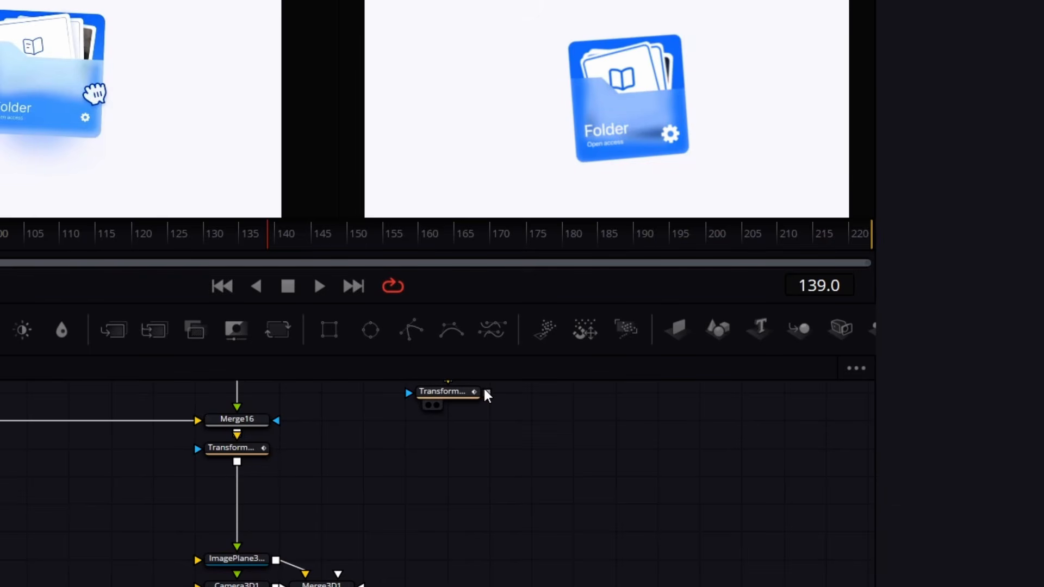
drag(486, 393, 237, 459)
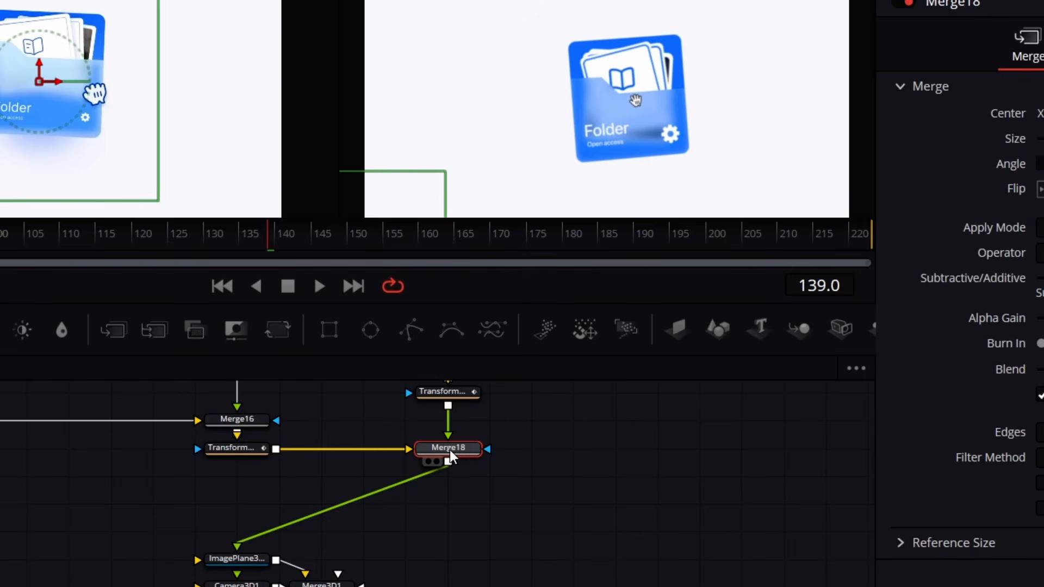
Step: Set the hand cursor's Size to 0.069 on Transform14
scroll(456, 454, up, 2)
click(478, 445)
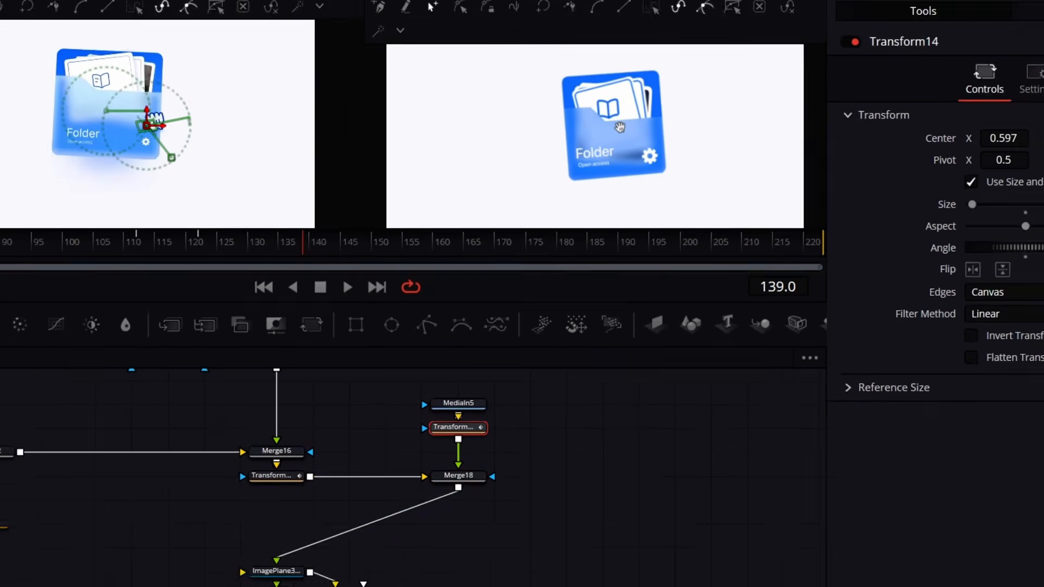
drag(973, 223, 984, 224)
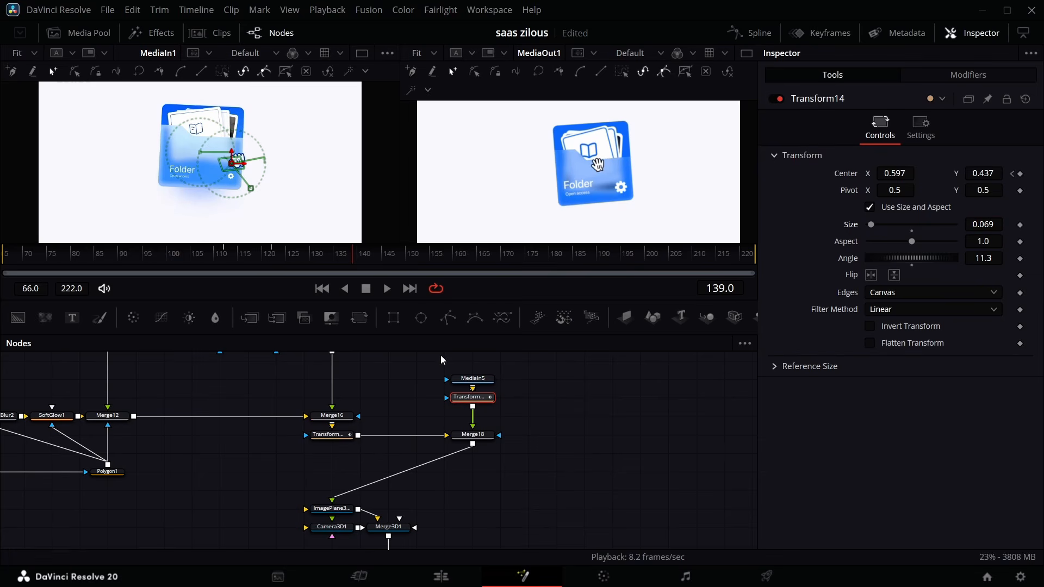
Step: Keyframe Transform14's Center at X 0.707, Y 0.37 at frame 122
click(226, 256)
key(space)
key(space)
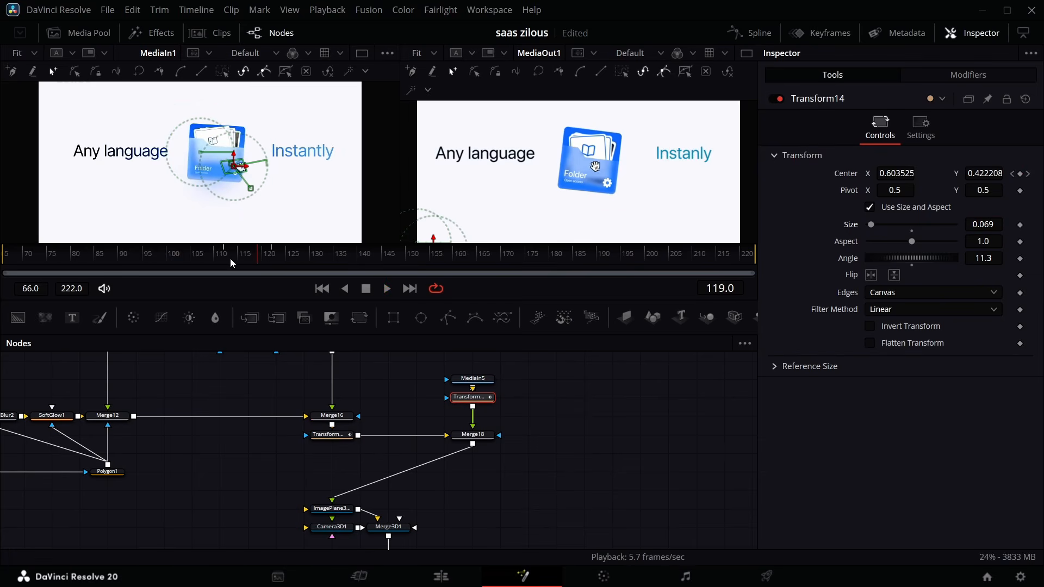
drag(252, 258, 273, 262)
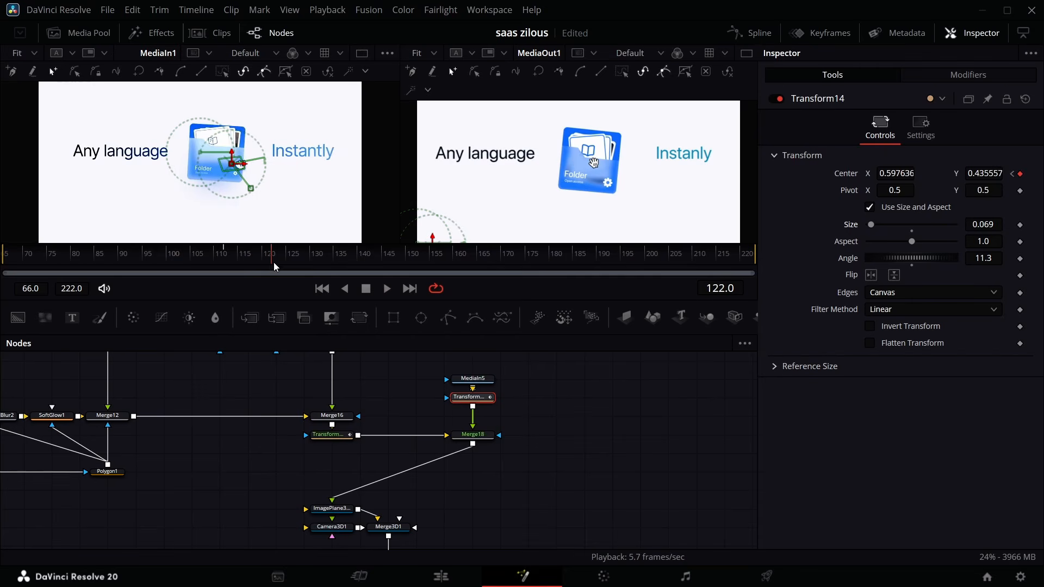
click(987, 173)
text(0.37)
key(Return)
drag(896, 173, 956, 173)
Step: Keyframe Transform14's Center at X 0.749, Y 0.135 at frame 112 and play back the hand's movement
drag(256, 260, 225, 260)
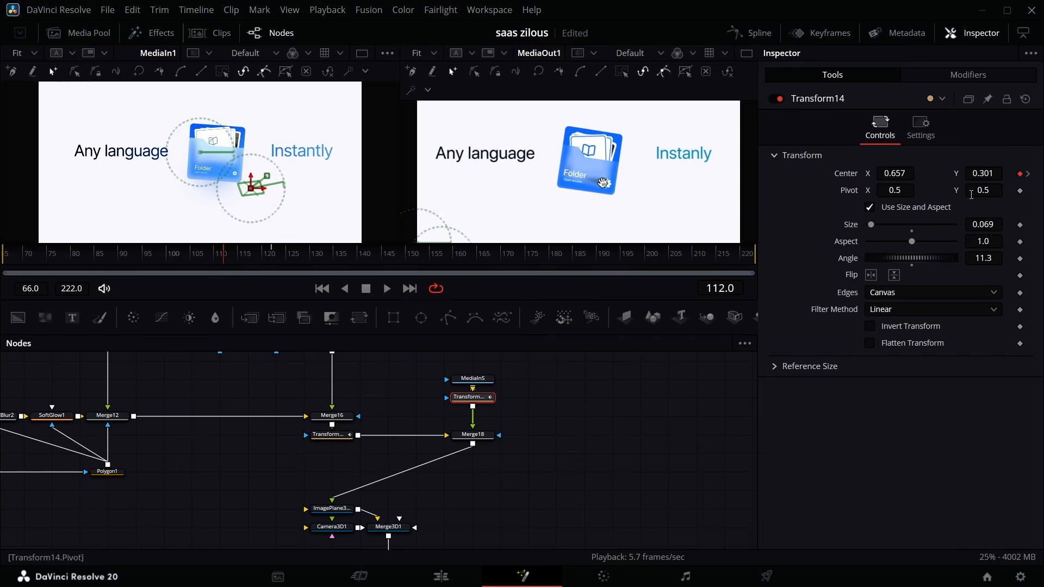
drag(983, 174, 931, 174)
mouse_move(603, 198)
mouse_down()
mouse_move(603, 208)
mouse_move(616, 209)
mouse_up()
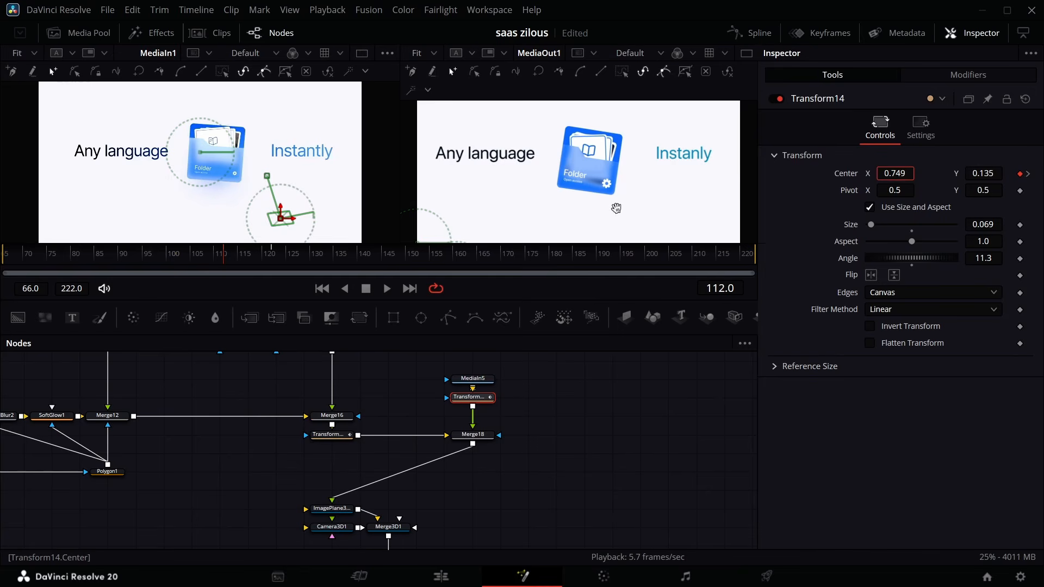
key(space)
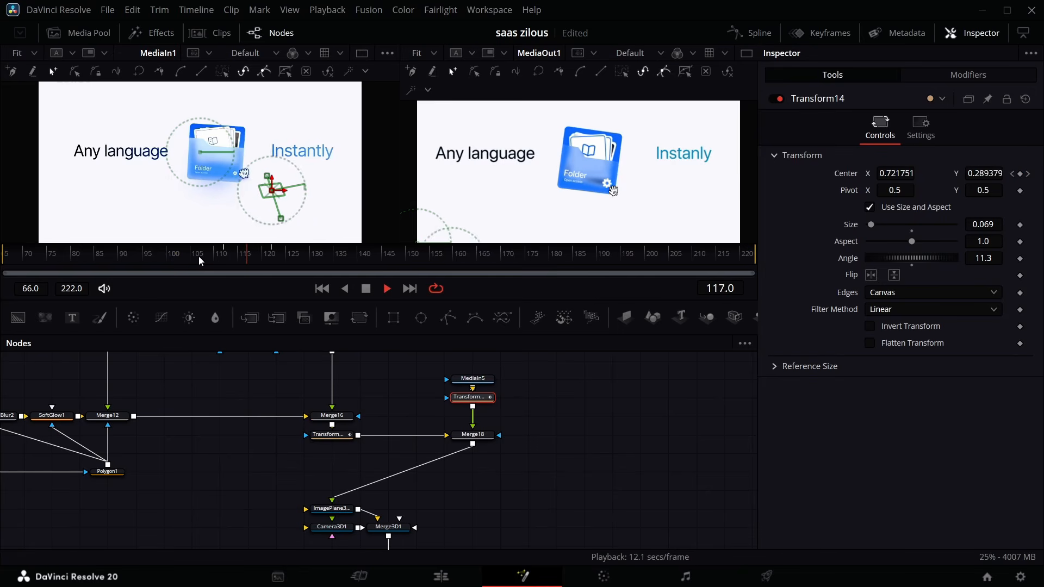
key(space)
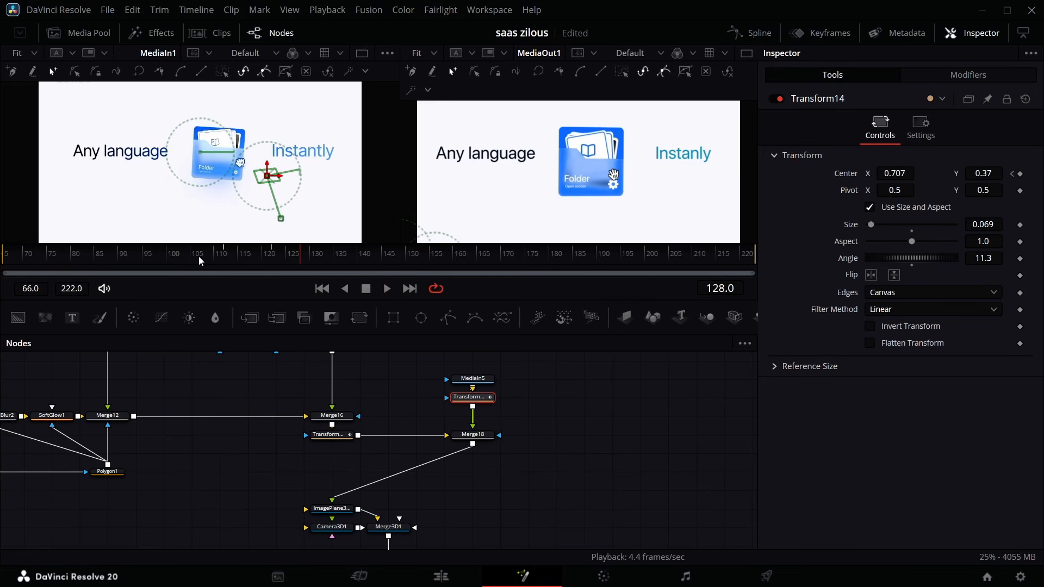
Step: Reset ImagePlane3D2's Y rotation to 0 and keyframe its X rotation at 0 at frame 130
drag(224, 260, 312, 258)
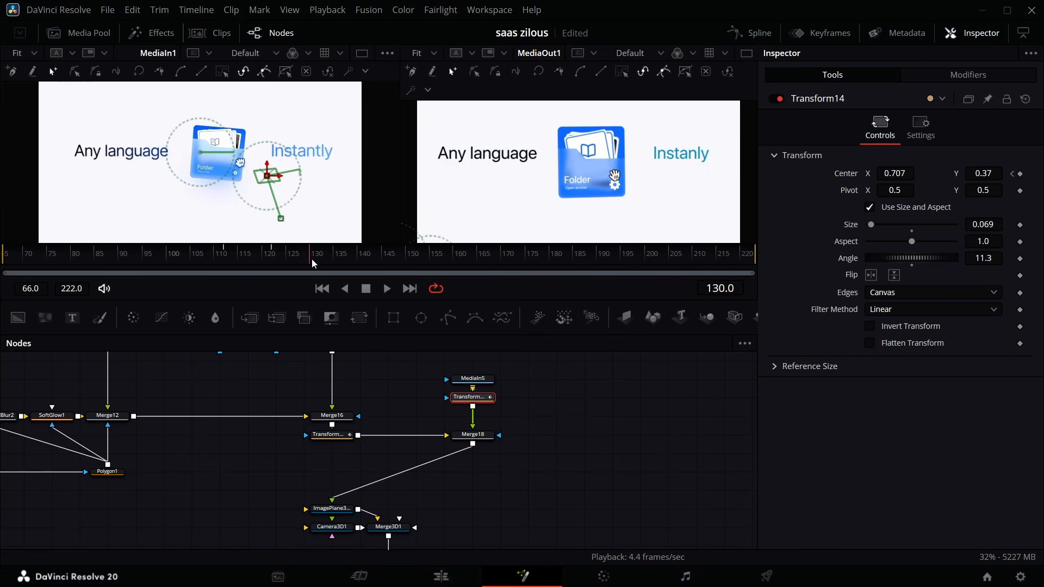
scroll(367, 482, down, 2)
click(347, 485)
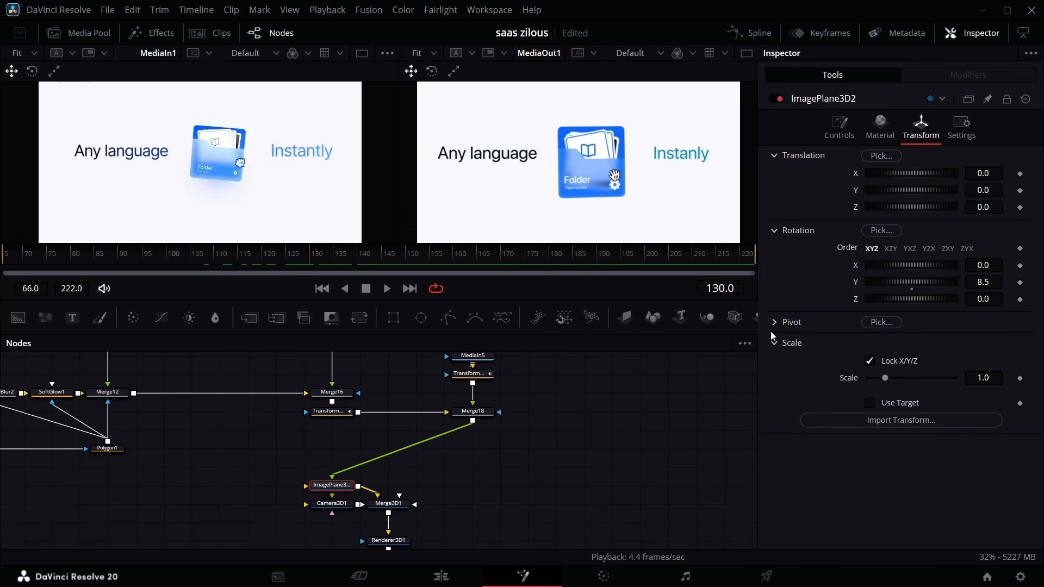
double_click(935, 287)
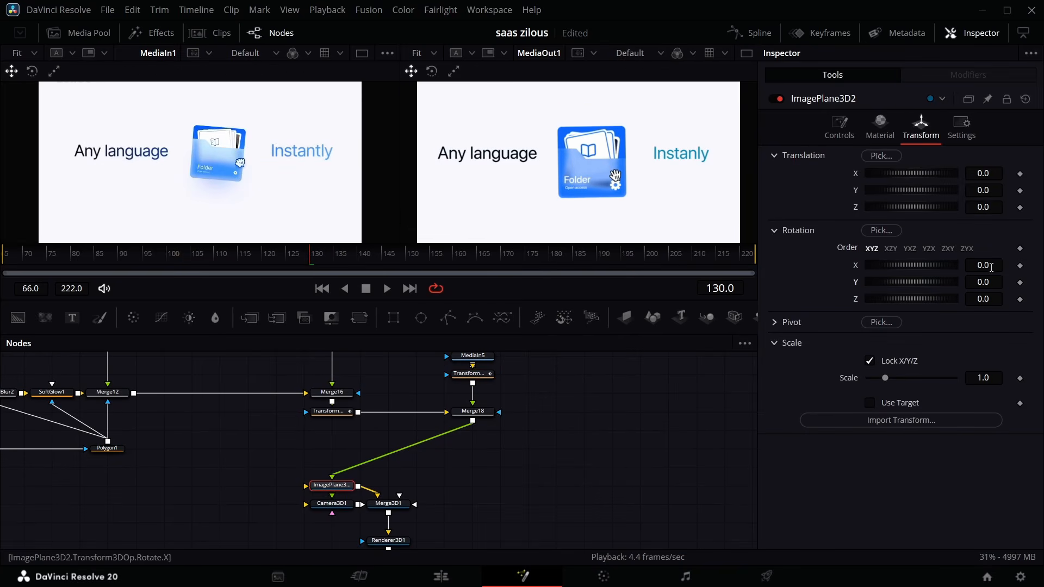
click(1021, 265)
Step: Try an X rotation of 42.0 on ImagePlane3D2 at frame 145
key(space)
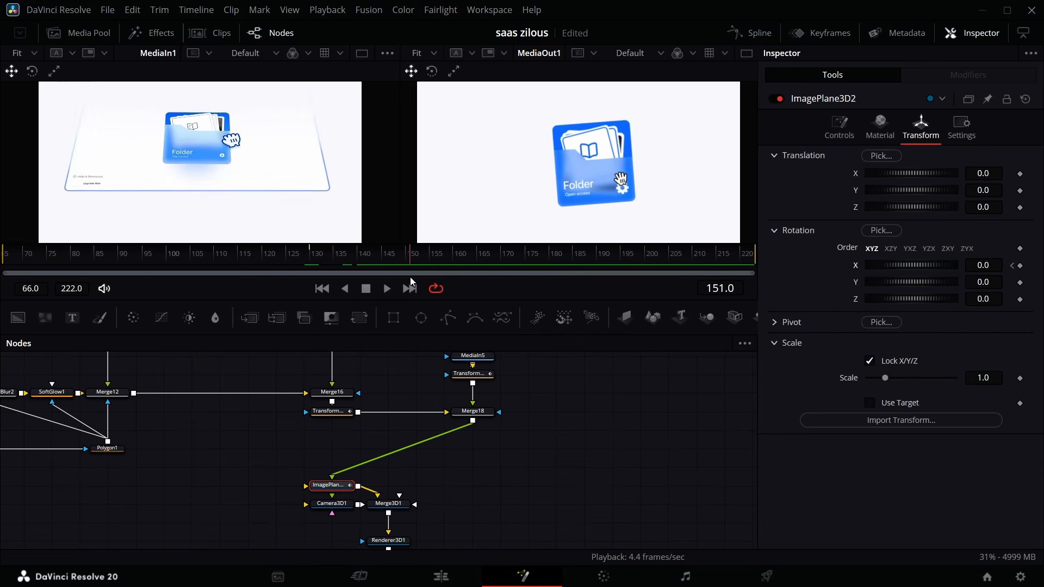
drag(411, 277, 382, 287)
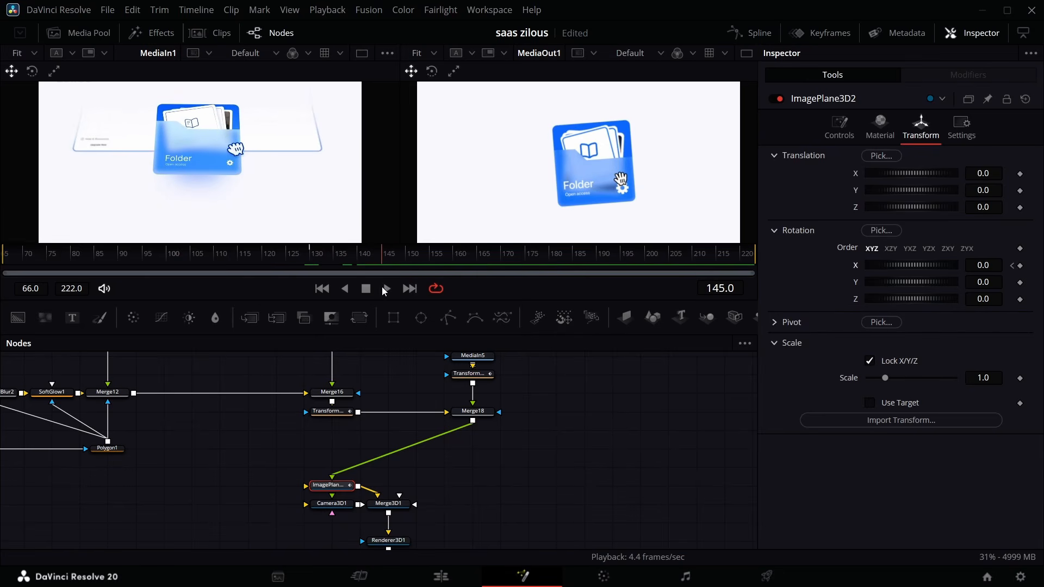
drag(978, 266, 1009, 266)
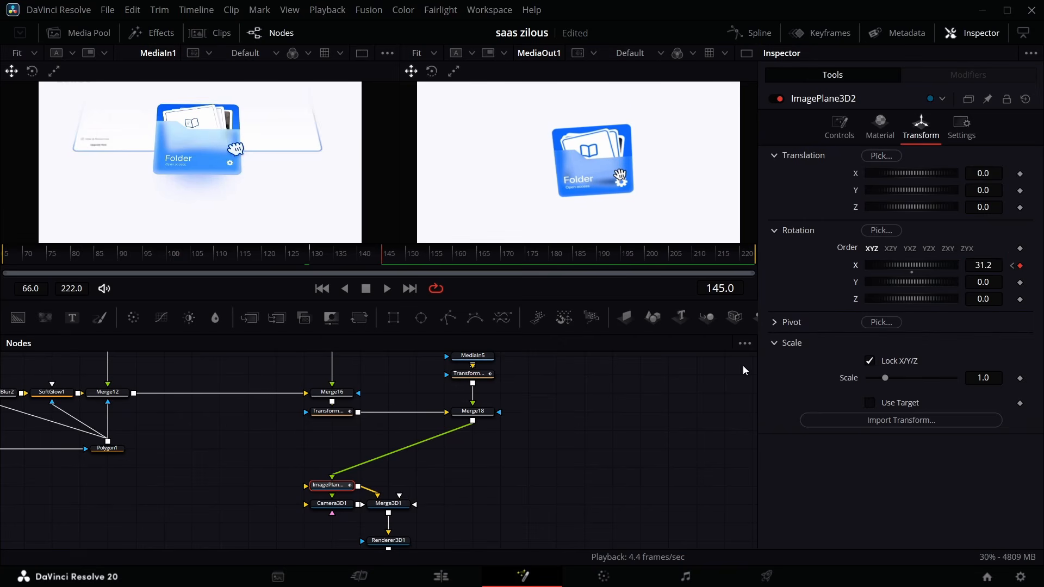
drag(887, 265, 972, 265)
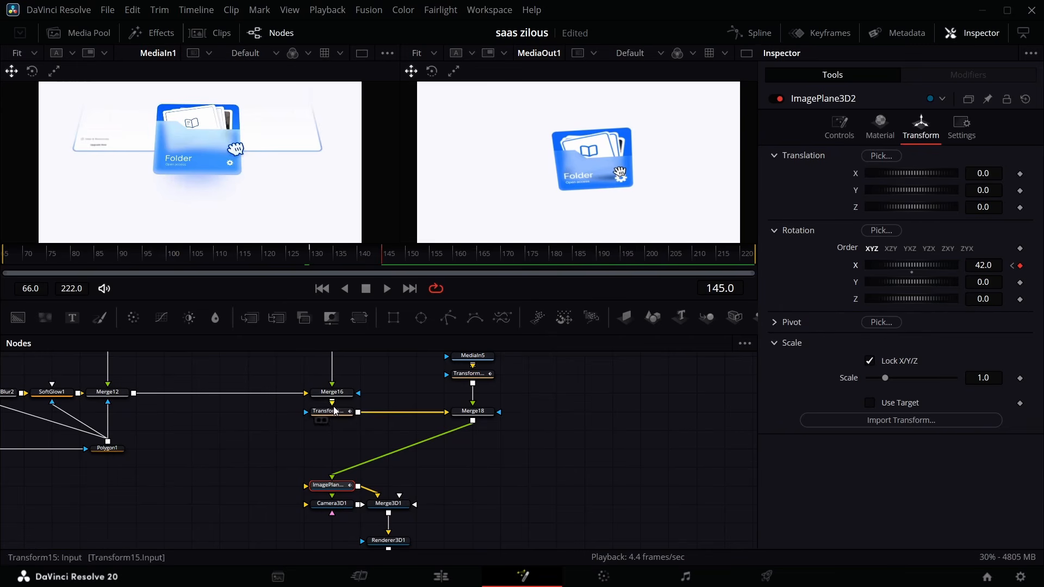
Step: Keyframe Transform15's Angle at 0 at frame 155
scroll(334, 412, up, 3)
scroll(335, 412, up, 2)
scroll(334, 482, down, 4)
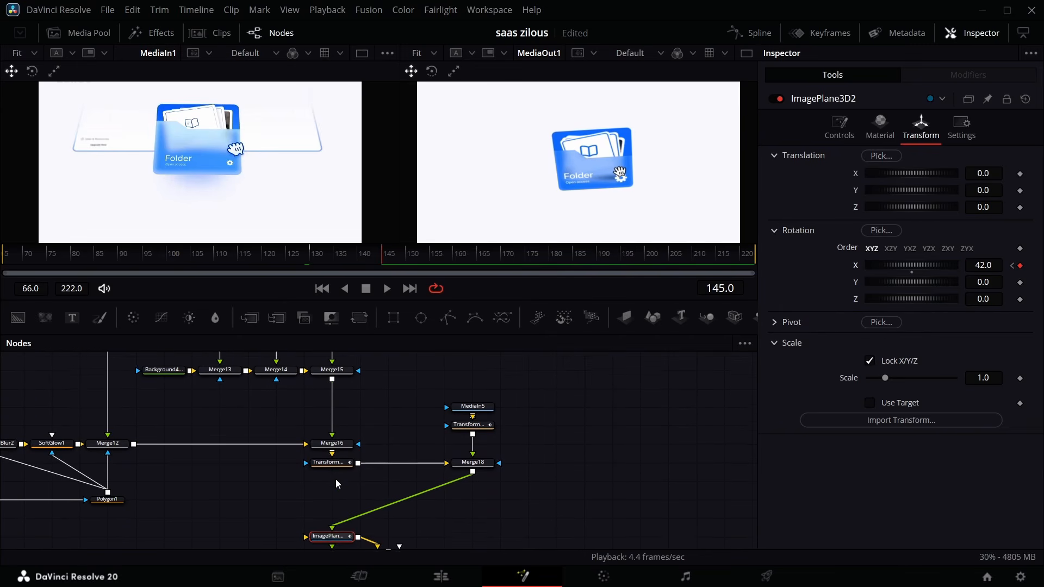
scroll(177, 466, up, 5)
scroll(178, 466, down, 6)
click(330, 414)
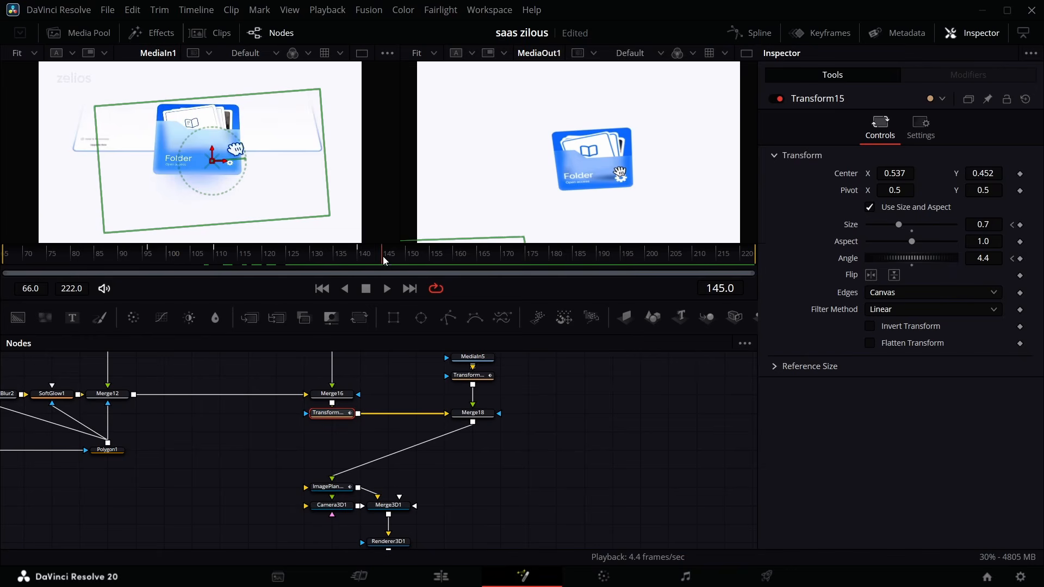
drag(384, 257, 434, 259)
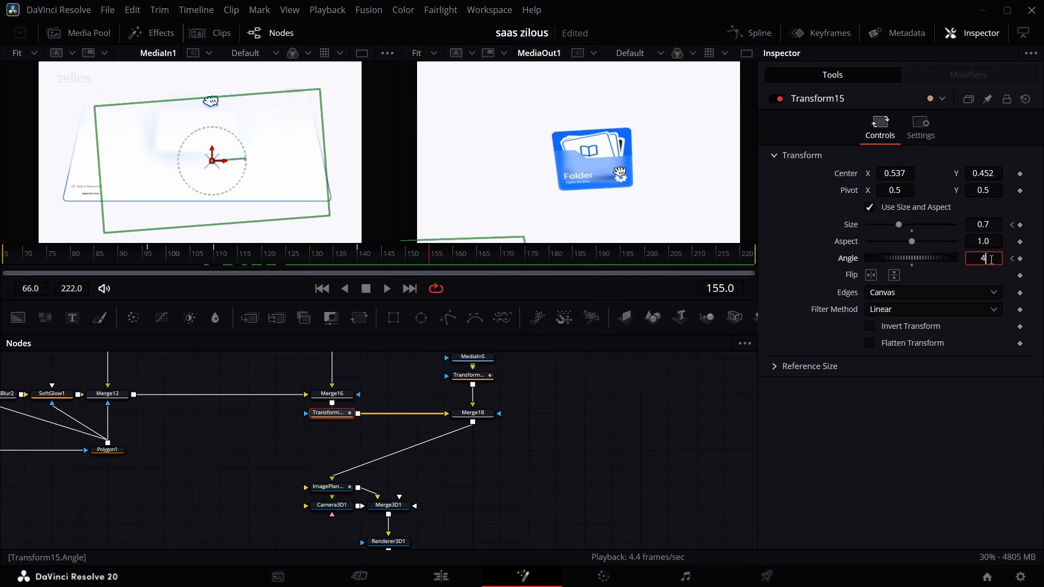
key(BackSpace)
text(0)
click(820, 266)
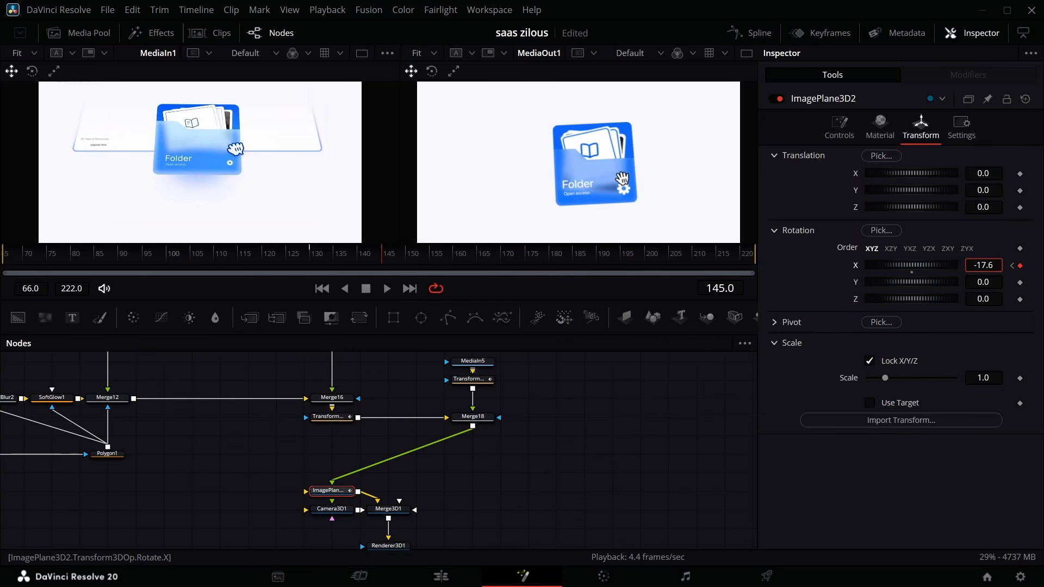
Step: Set ImagePlane3D2's X rotation to -31.3 at frame 145
drag(919, 264, 889, 264)
drag(912, 266, 896, 266)
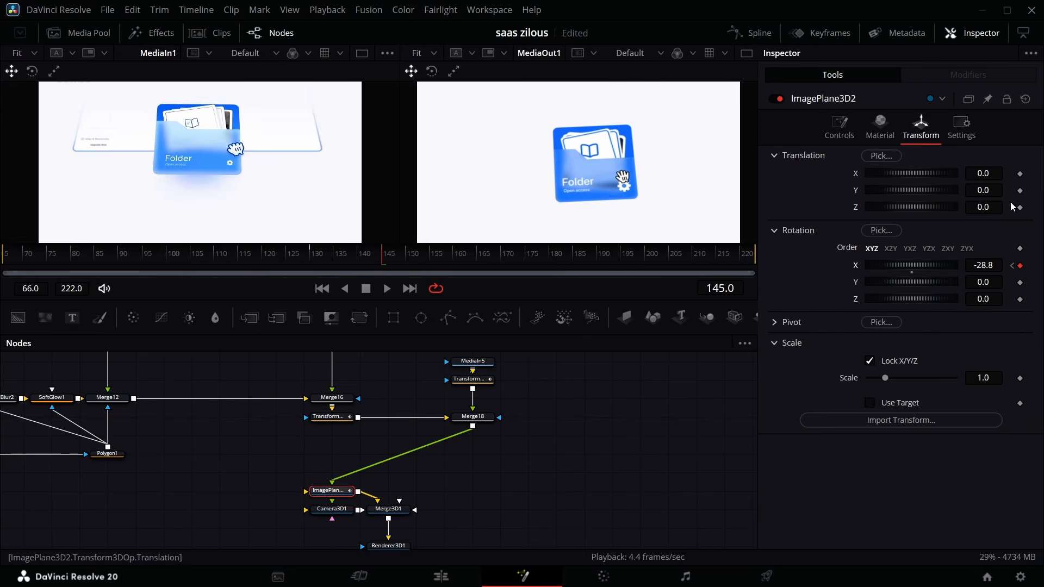
drag(991, 266, 981, 266)
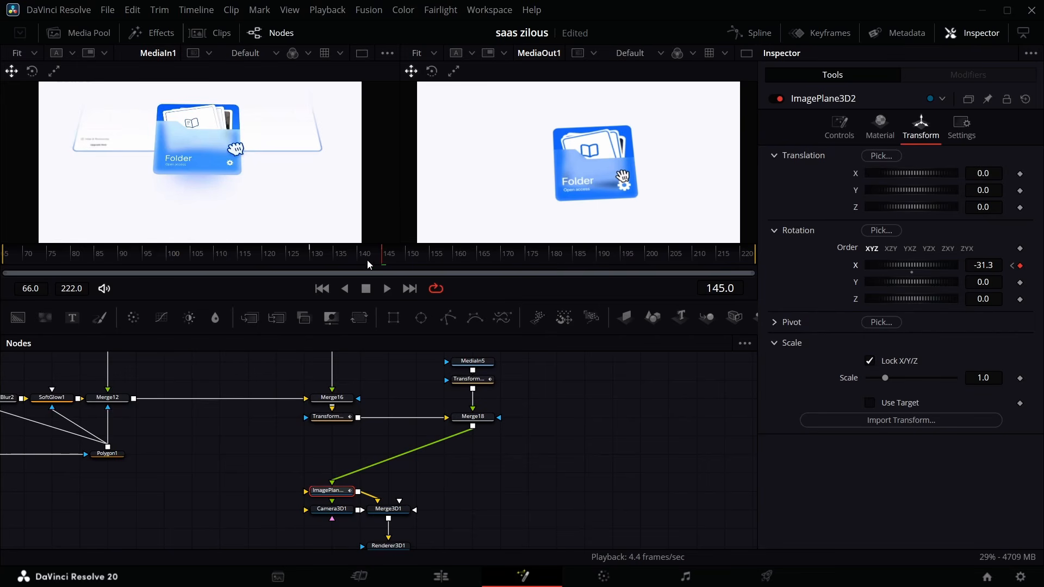
mouse_move(386, 263)
mouse_down()
mouse_move(445, 279)
mouse_move(383, 267)
mouse_up()
Step: Raise Transform16's Size at frame 140 to 1.35, ease its curve in the spline editor, and play it back from the first keyframe
click(329, 418)
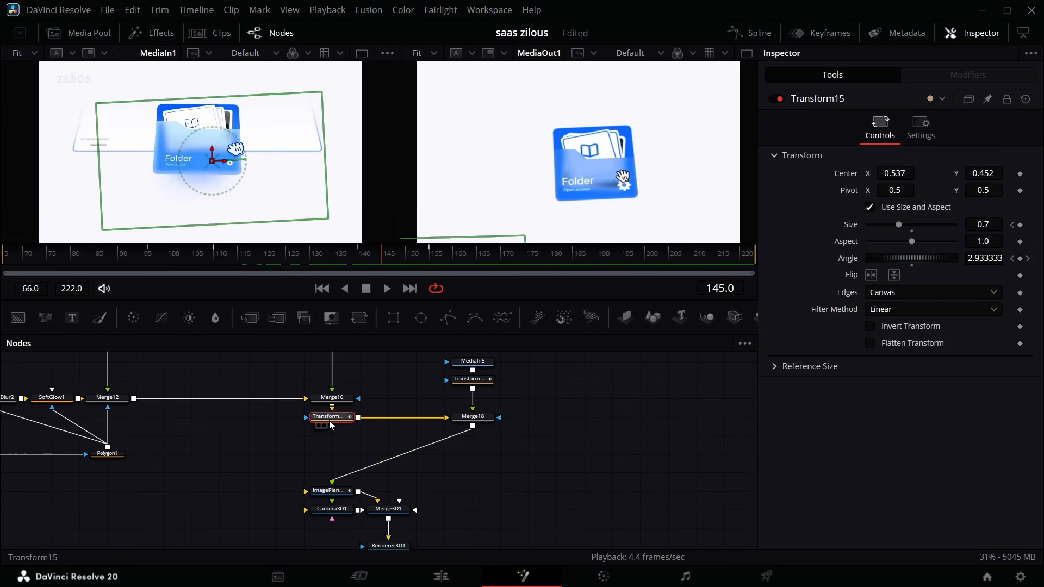
scroll(397, 498, down, 4)
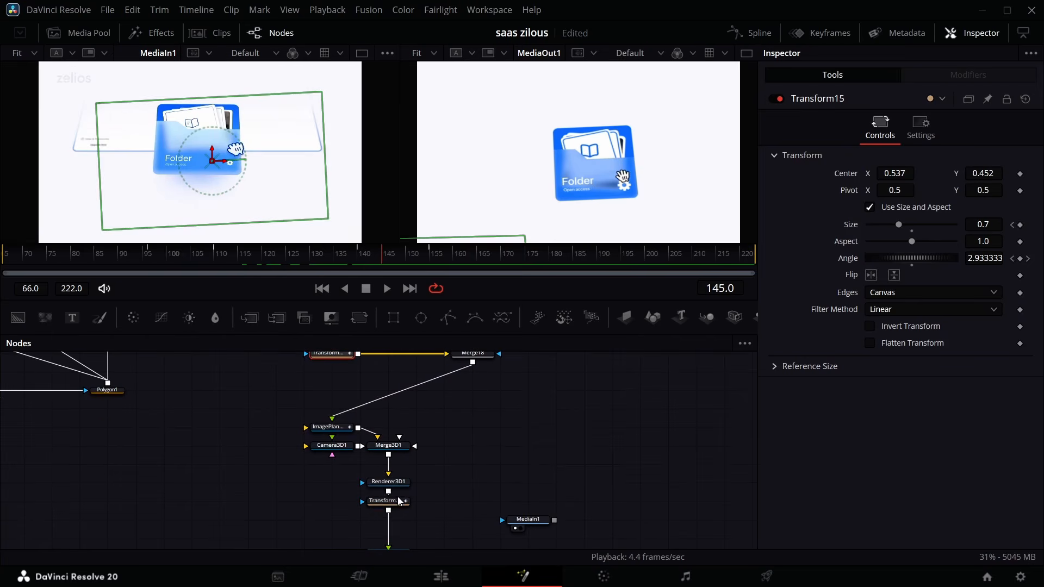
click(398, 501)
click(751, 32)
right_click(617, 458)
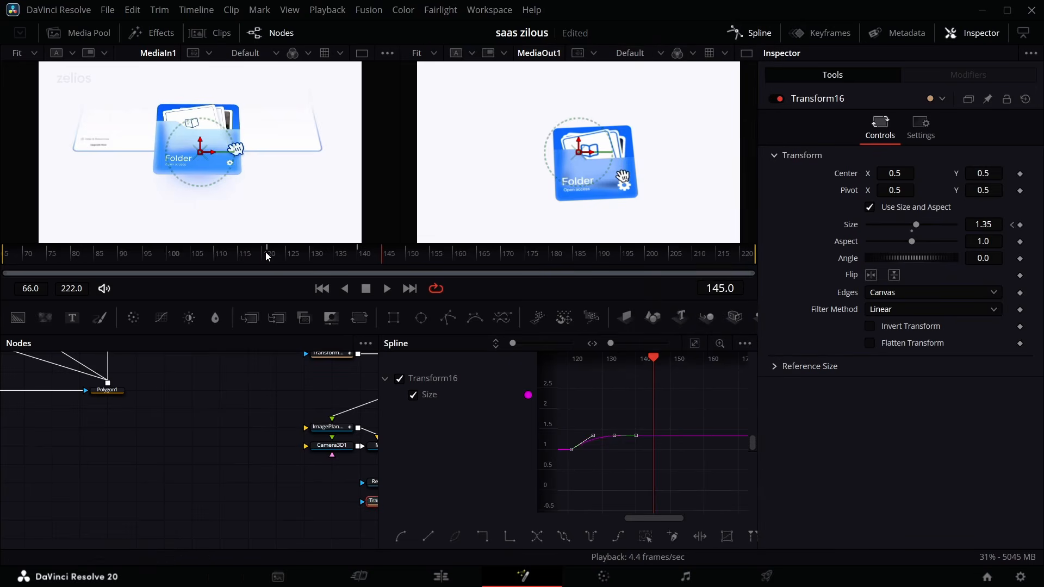
click(268, 255)
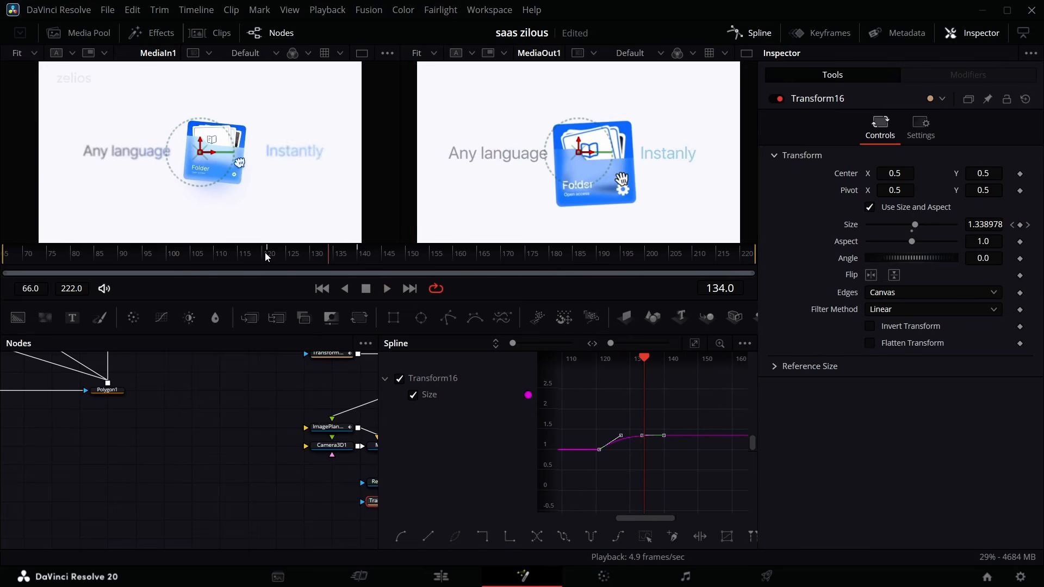
click(267, 253)
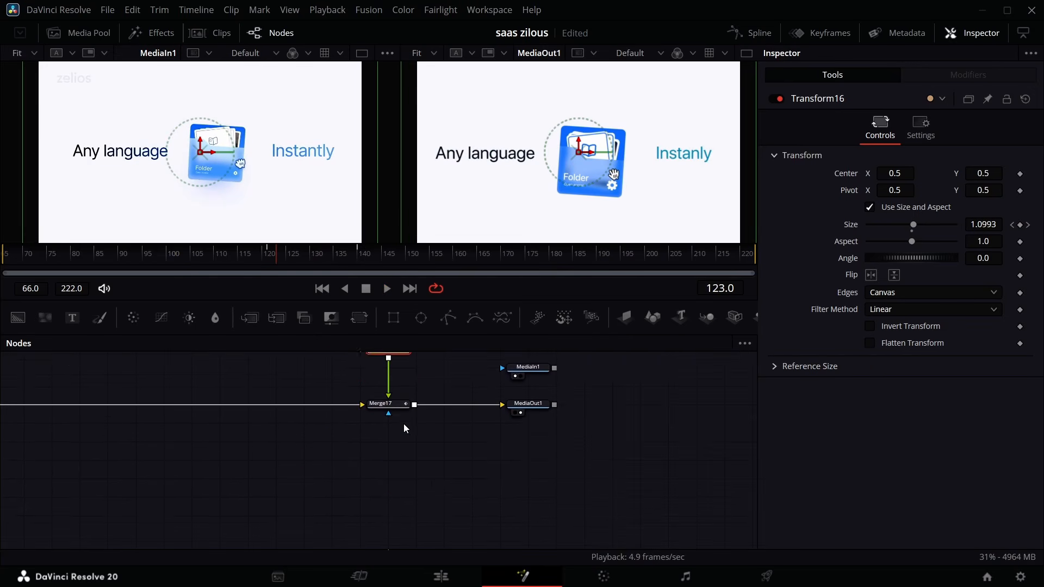
Step: Apply an Out Cubic ease to both X Rotation keyframes of ImagePlane3D2 in the spline editor
scroll(404, 428, up, 4)
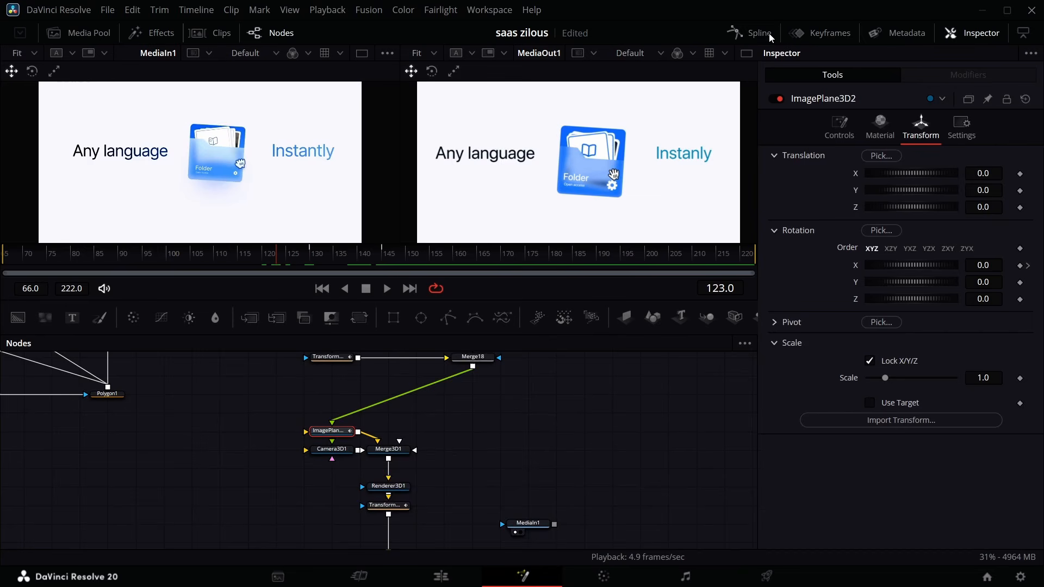
click(769, 34)
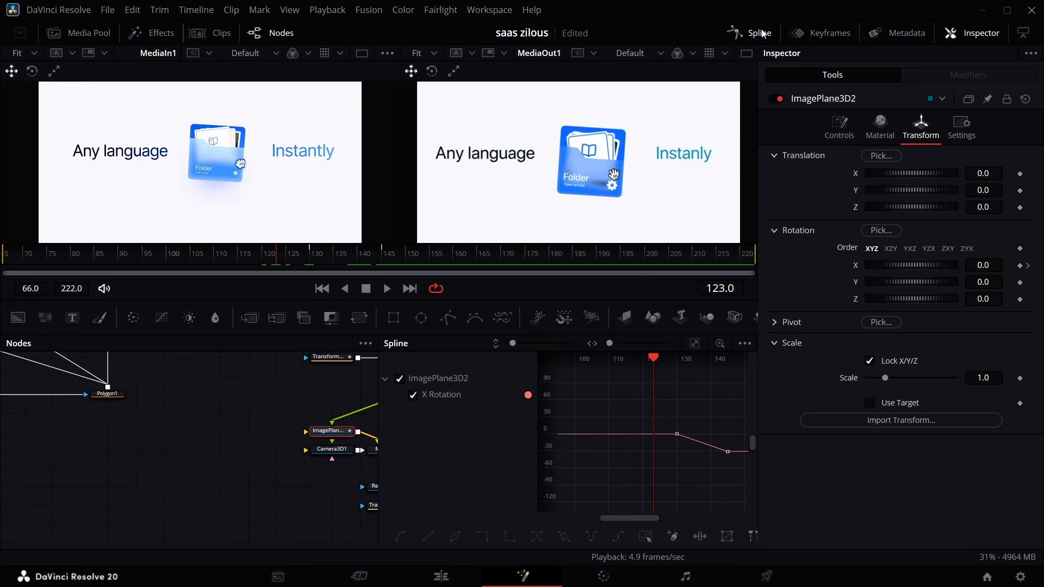
mouse_move(655, 435)
mouse_down()
mouse_move(702, 475)
mouse_move(634, 427)
mouse_move(726, 486)
mouse_up()
right_click(703, 444)
mouse_move(763, 296)
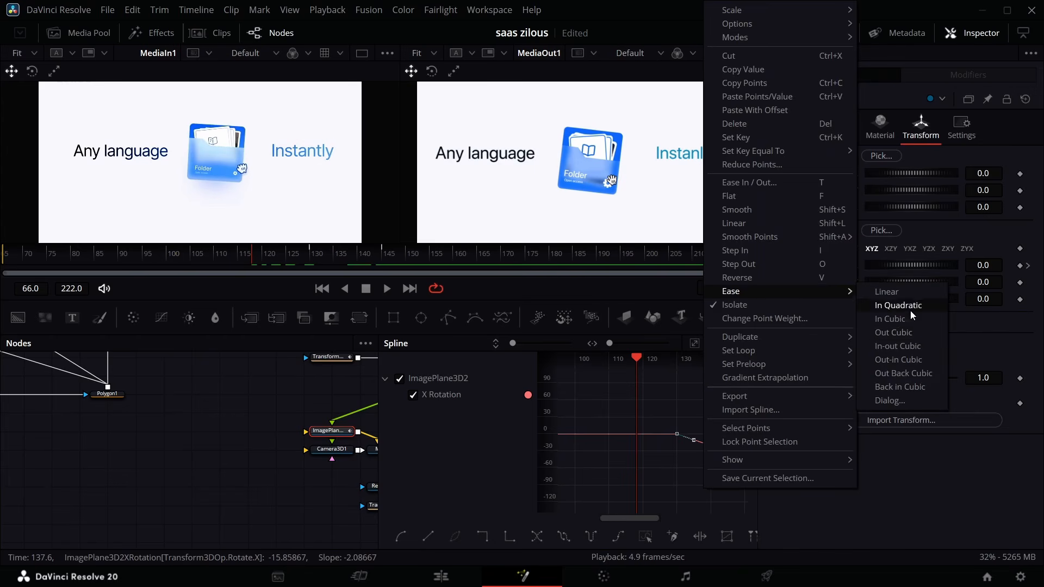
click(917, 334)
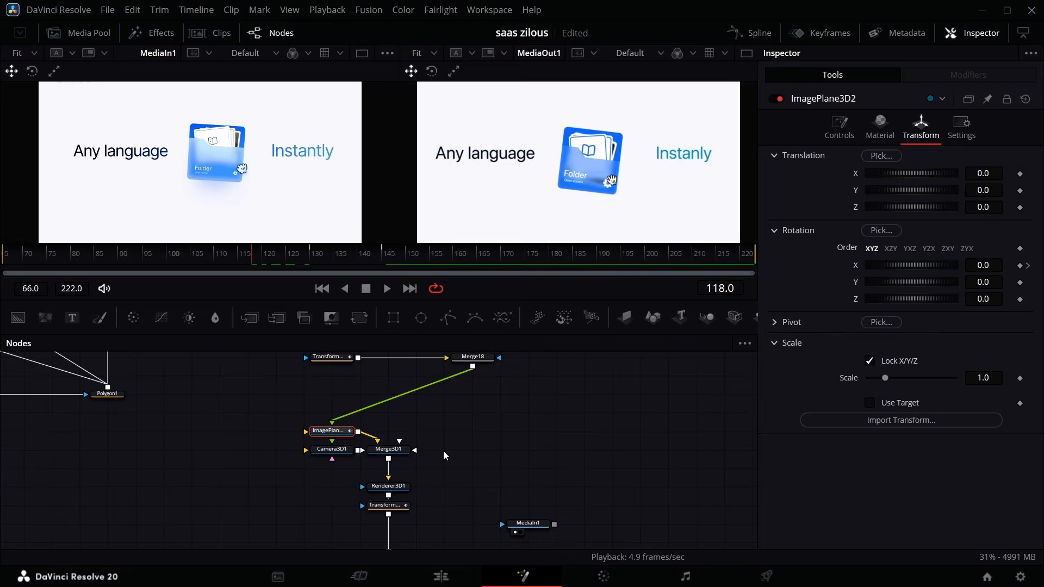
Step: Add a Size keyframe to Transform16 at frame 130 and move its last Size keyframe to frame 145
scroll(445, 456, down, 2)
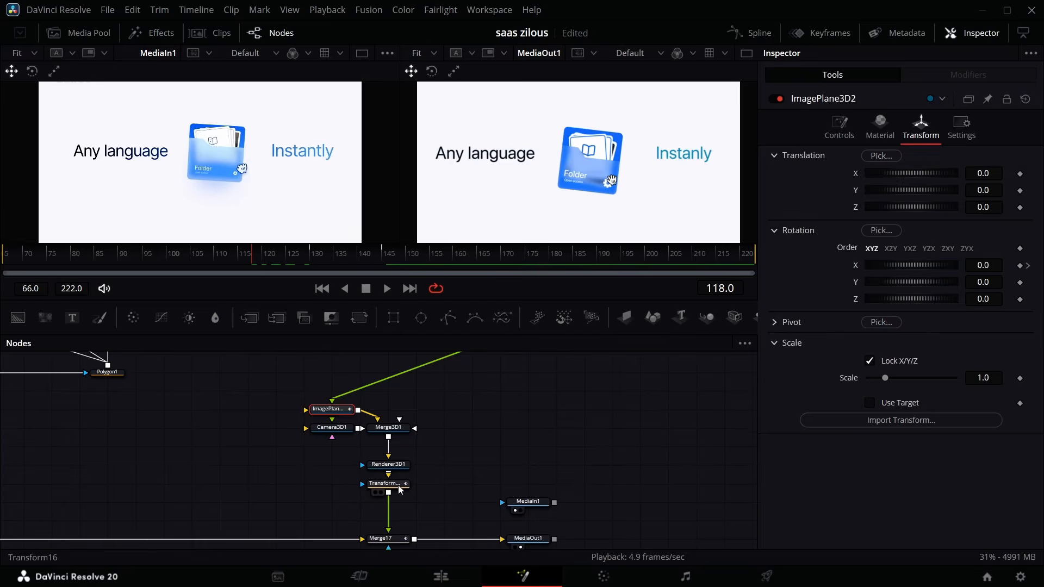
click(388, 484)
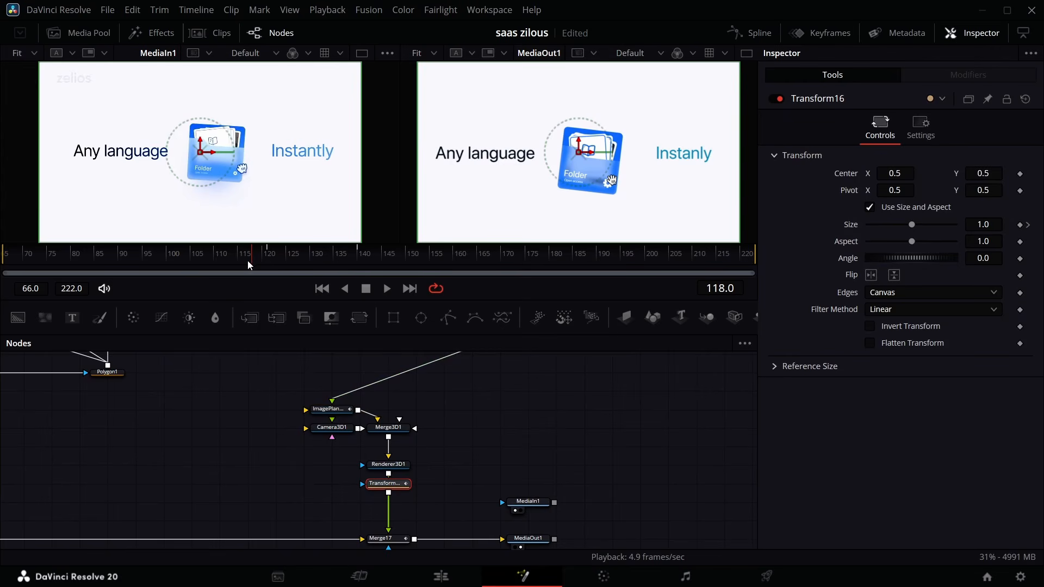
drag(247, 260, 311, 259)
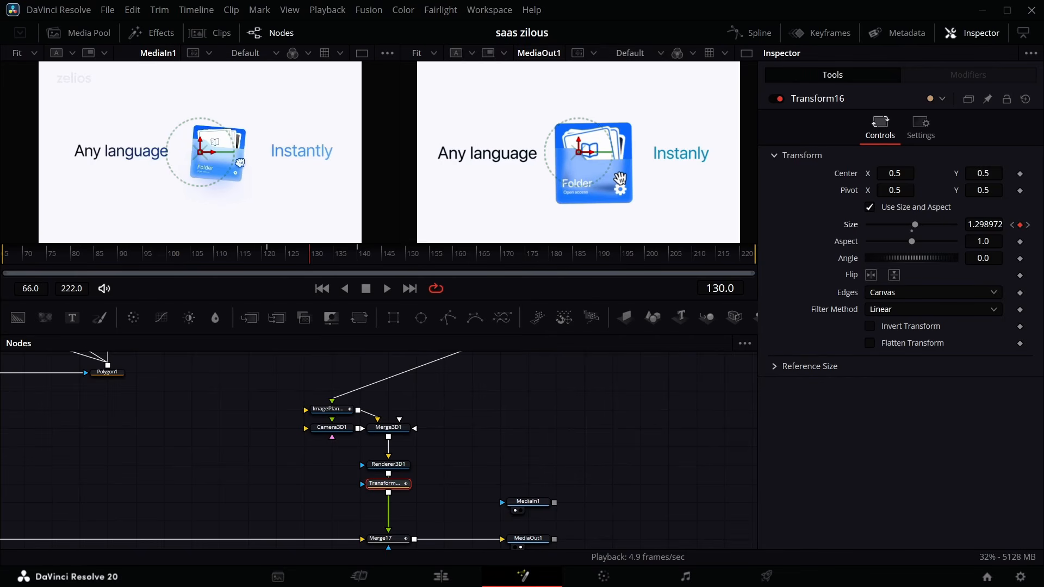
click(1029, 224)
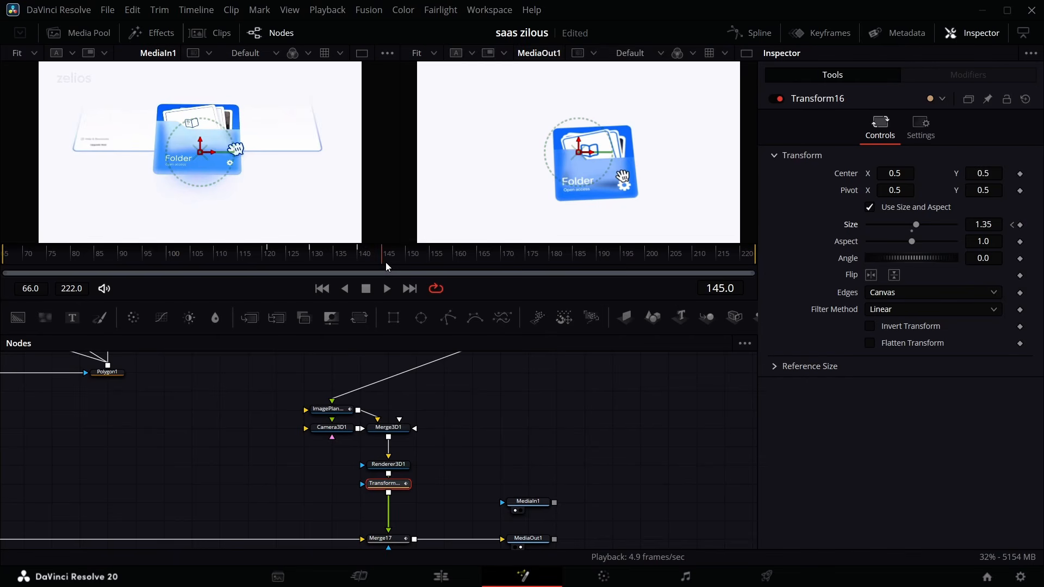
click(820, 33)
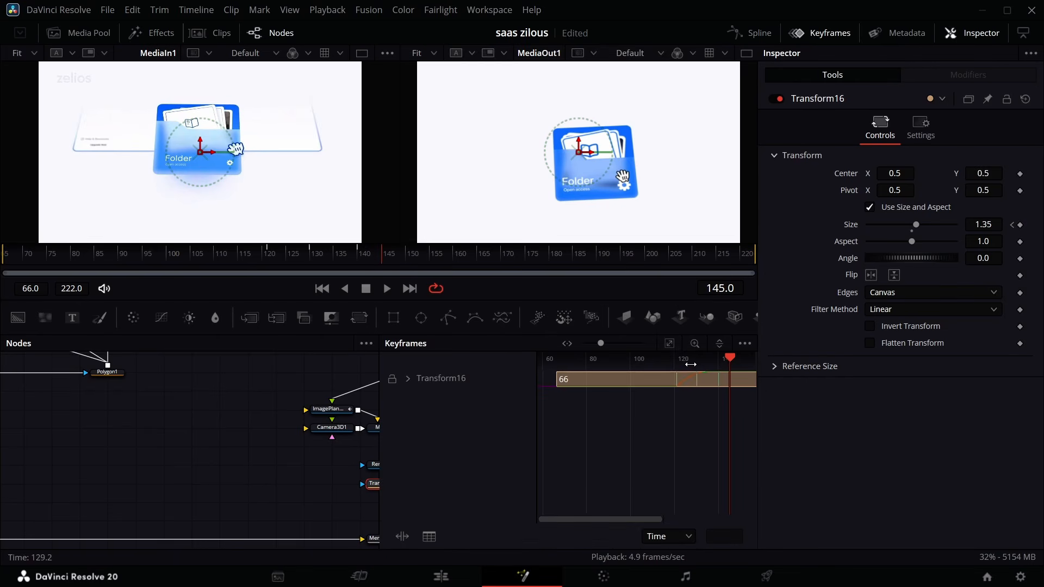
click(408, 379)
drag(717, 400, 730, 400)
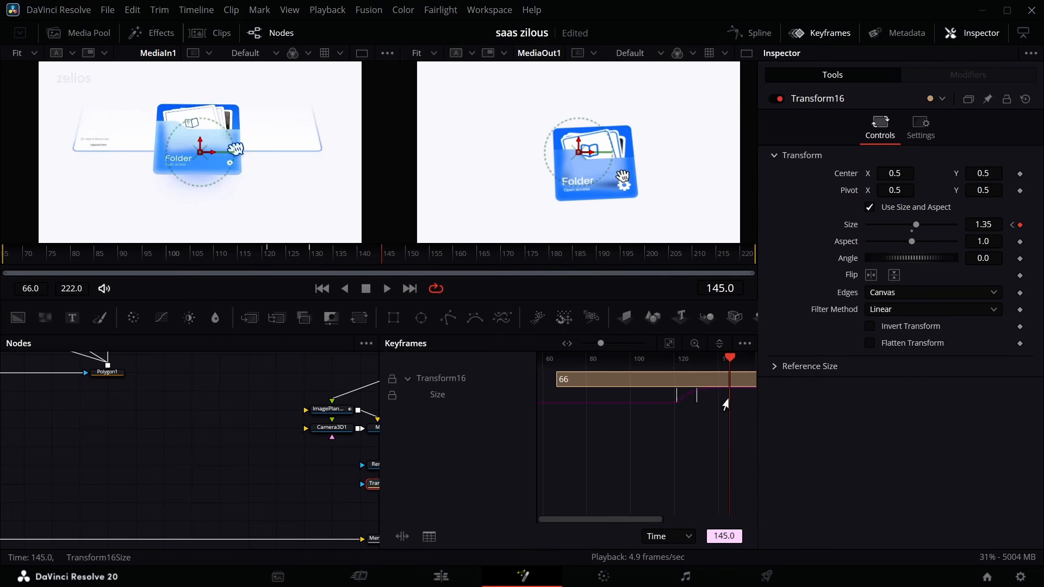
Step: Move Transform16's middle Size keyframe to frame 127 and lower its Size to about 0.927
drag(323, 260, 296, 268)
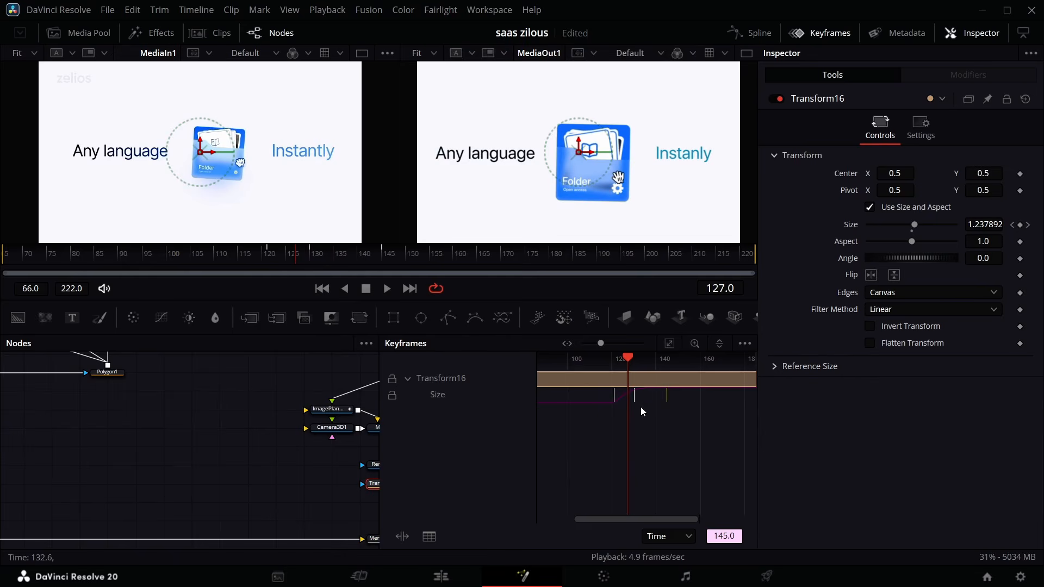
drag(619, 397, 624, 403)
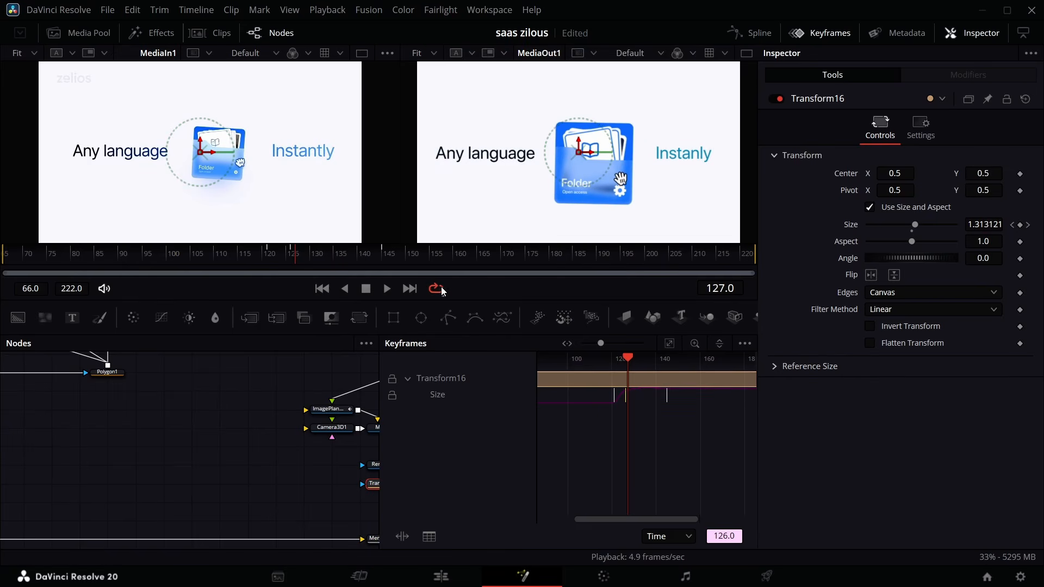
key(ctrl+z)
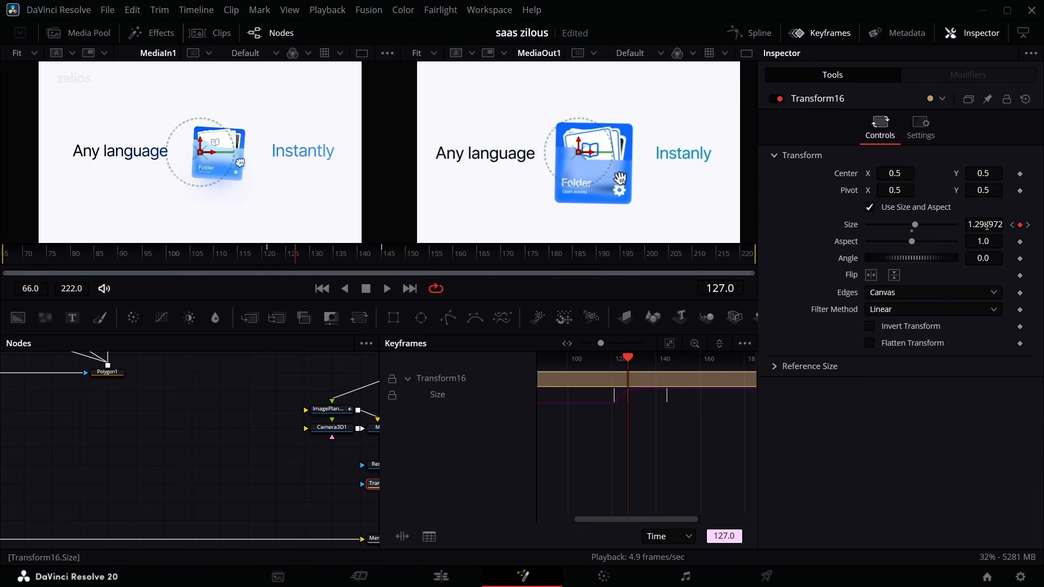
drag(985, 224, 910, 224)
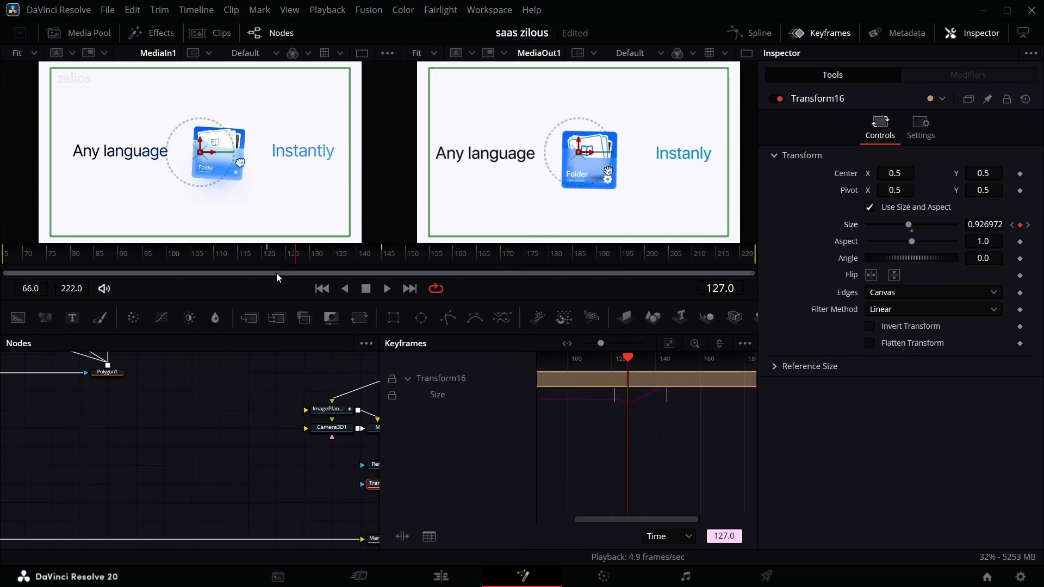
Step: Smooth the first two keyframes of Transform16's Size curve in the spline editor and play the animation back
click(751, 33)
click(822, 34)
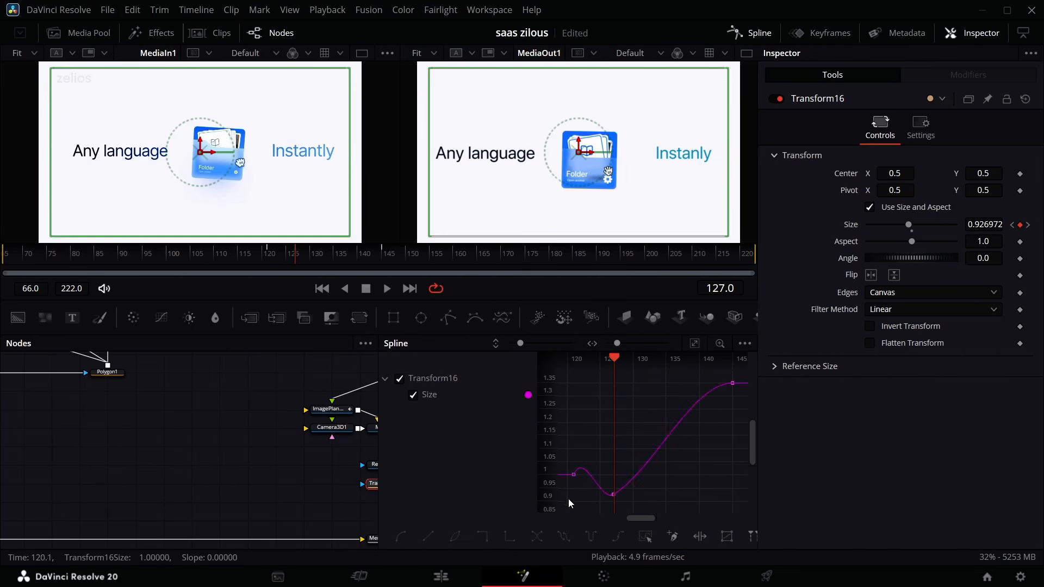
drag(637, 523, 623, 514)
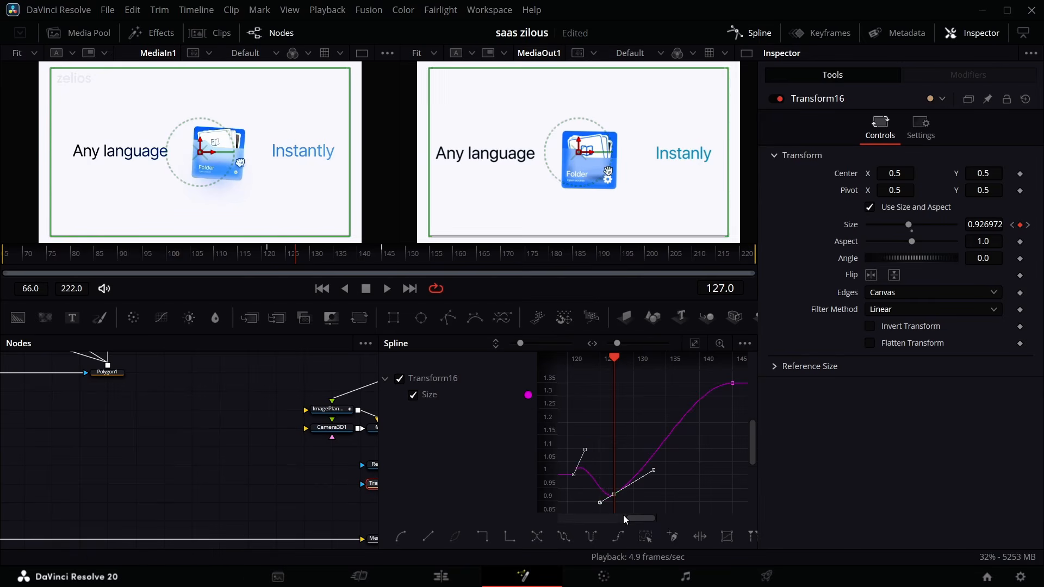
key(shift+s)
click(272, 261)
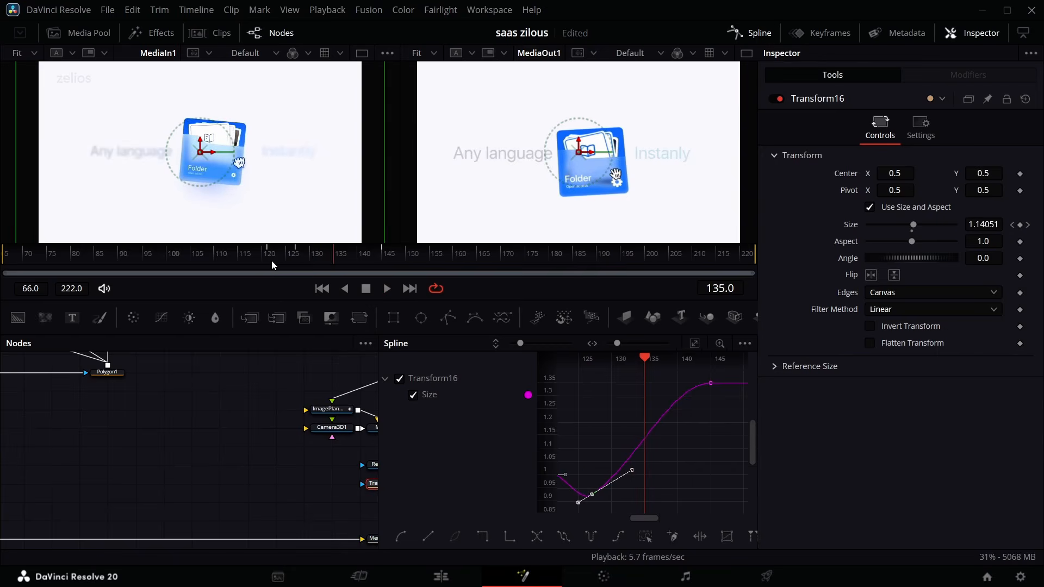
click(272, 260)
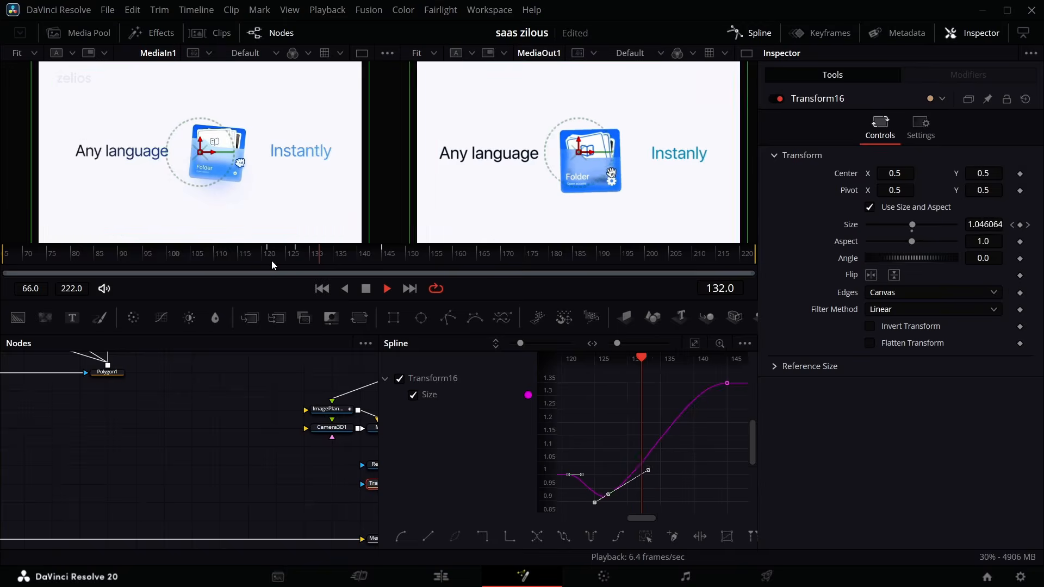
click(272, 260)
key(space)
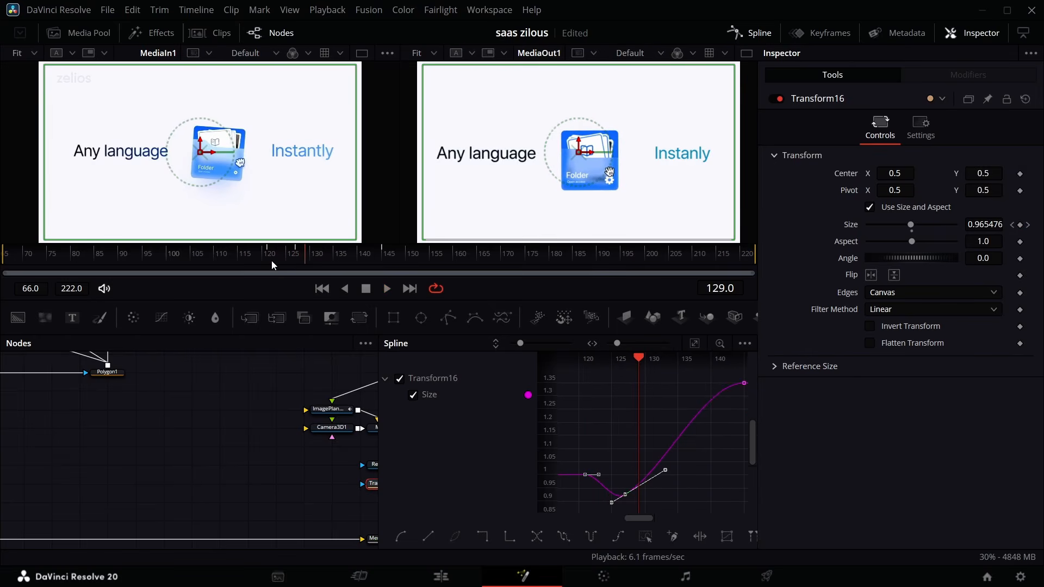
Step: Set Transform16's Size at frame 127 to 0.85 after trying 0.9, and play the animation back from about frame 121
click(300, 262)
click(997, 224)
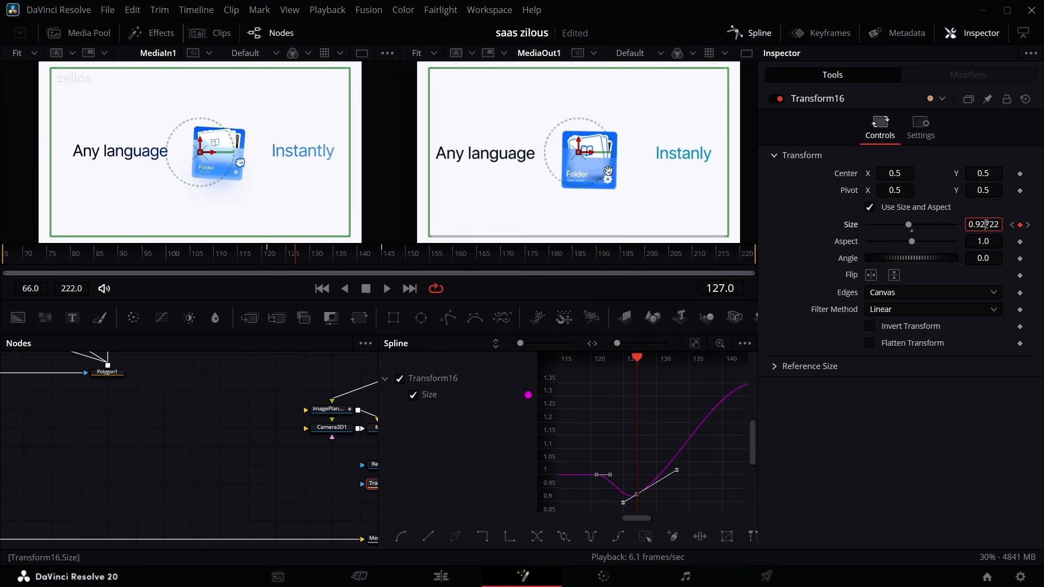
text(0.9)
key(Tab)
drag(611, 475, 630, 507)
double_click(984, 225)
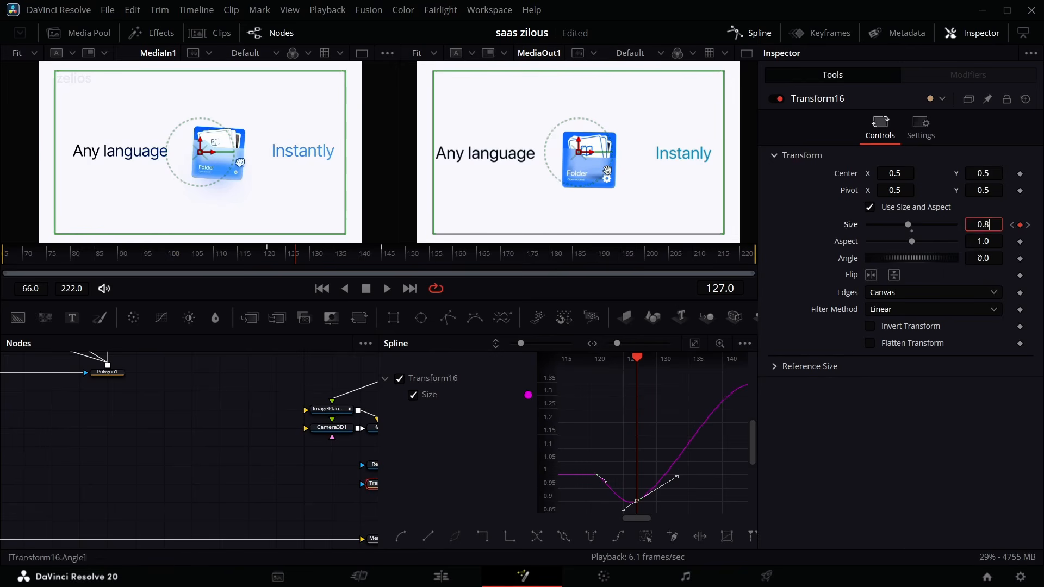
text(0.85)
key(Tab)
click(273, 258)
key(space)
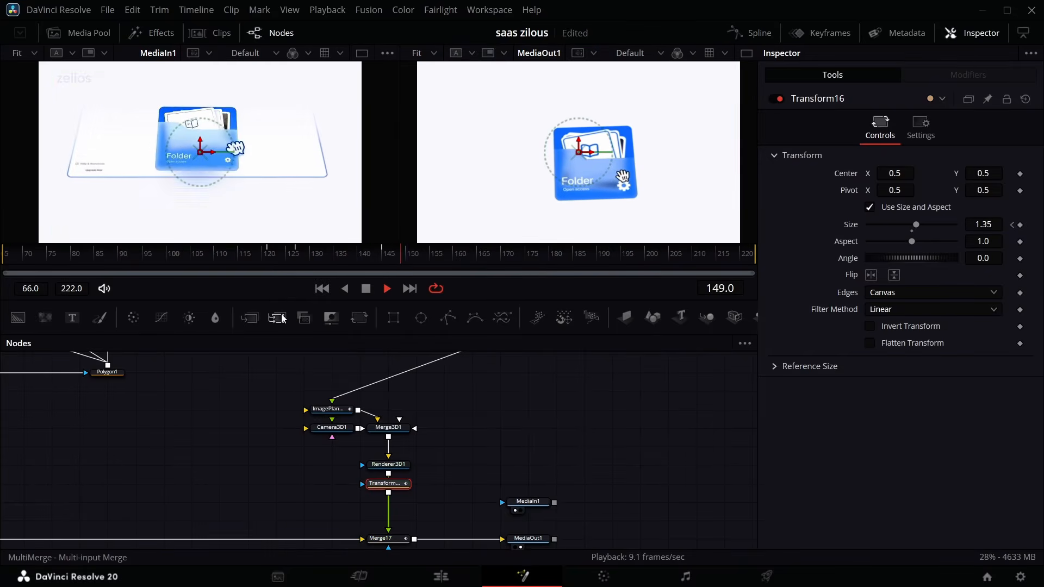
key(space)
click(268, 257)
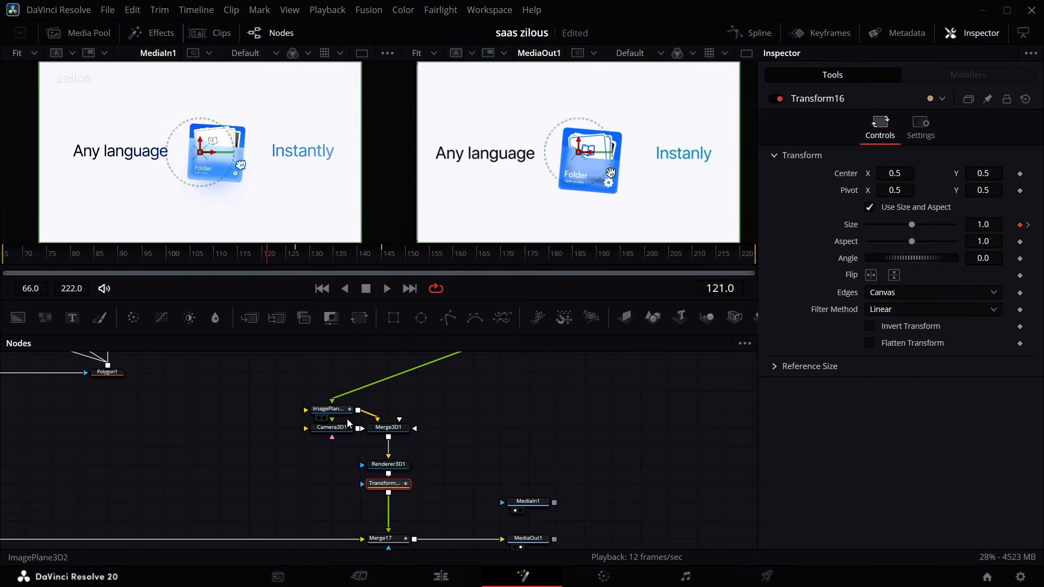
Step: Set ImagePlane3D2's X rotation at frame 145 to -43.8 and open its curve in the spline editor
click(343, 414)
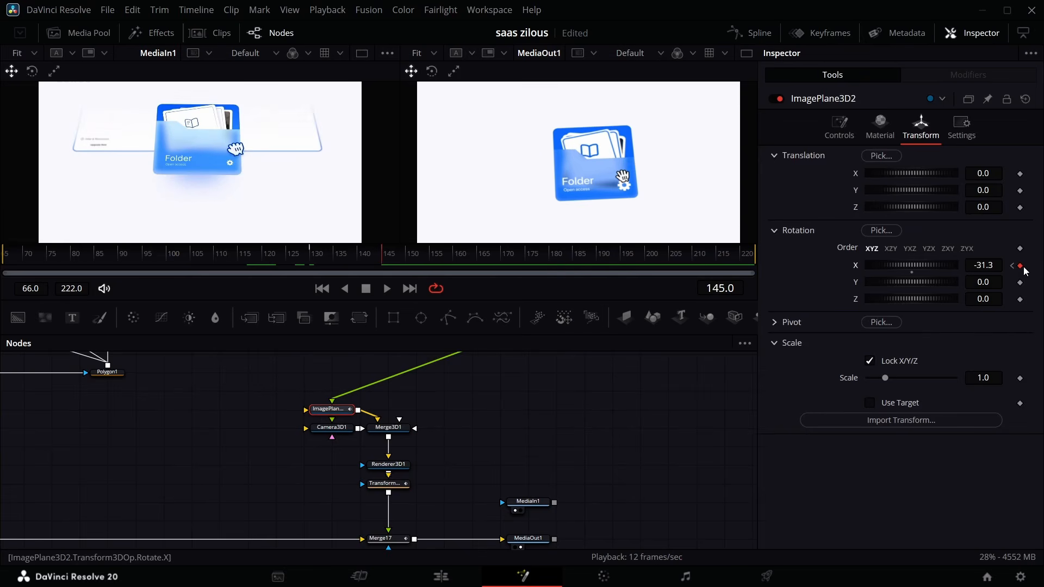
drag(988, 266, 967, 265)
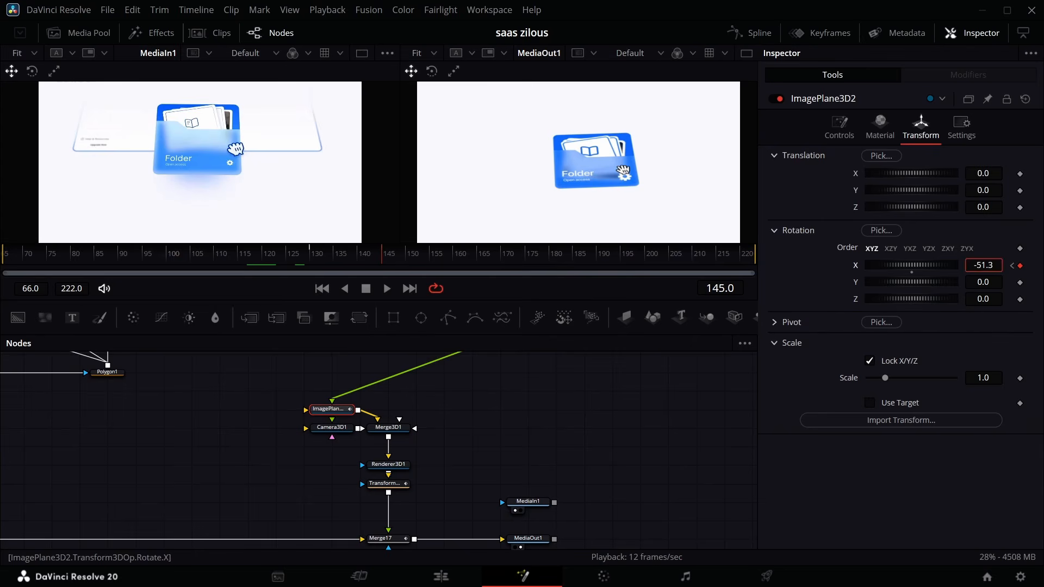
drag(967, 265, 967, 265)
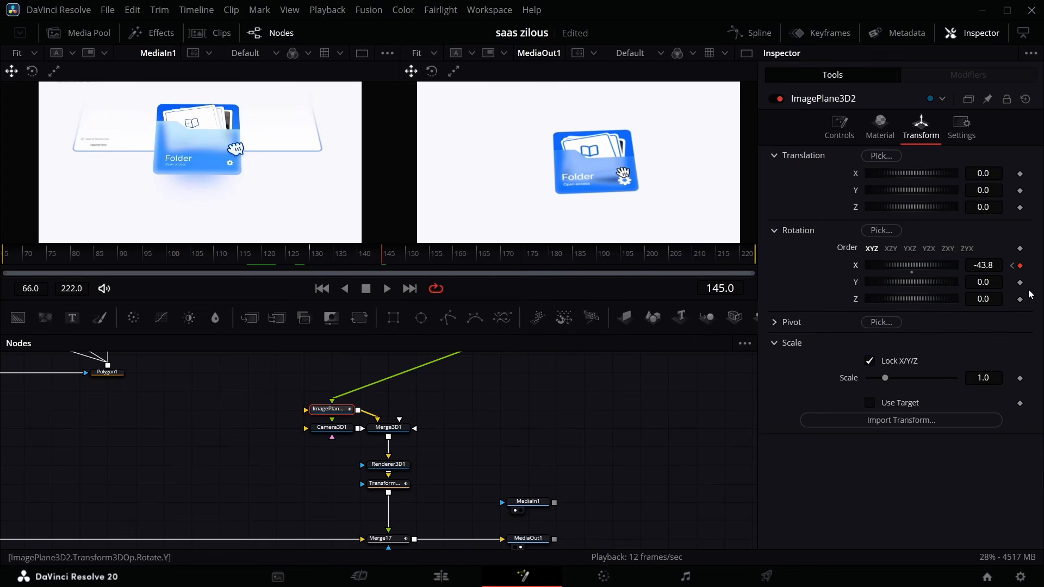
click(759, 30)
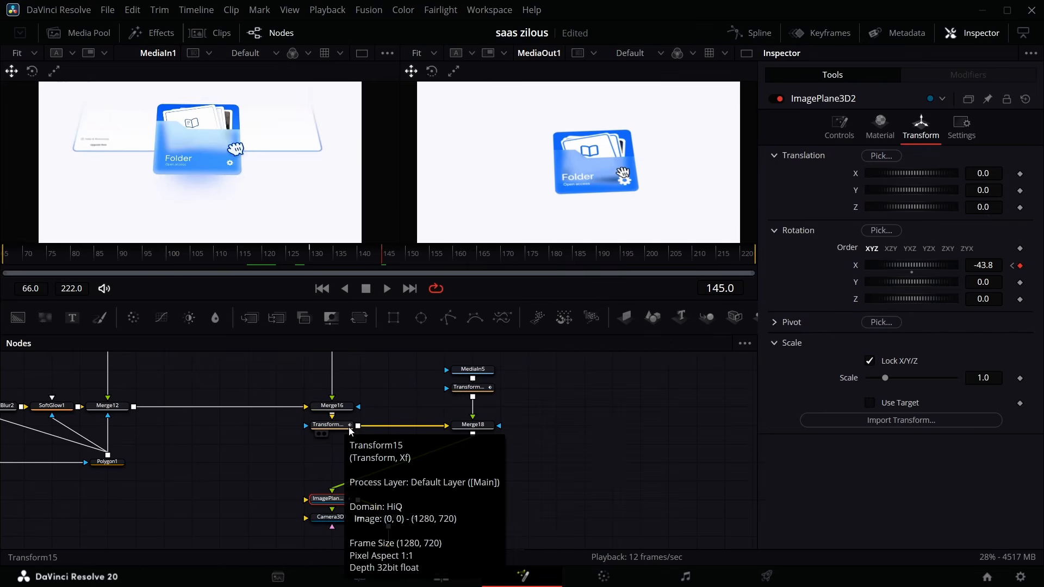
Step: Add a Transform node between Transform15 and Merge18 and keyframe its Size at 1.0 at frame 145
click(348, 426)
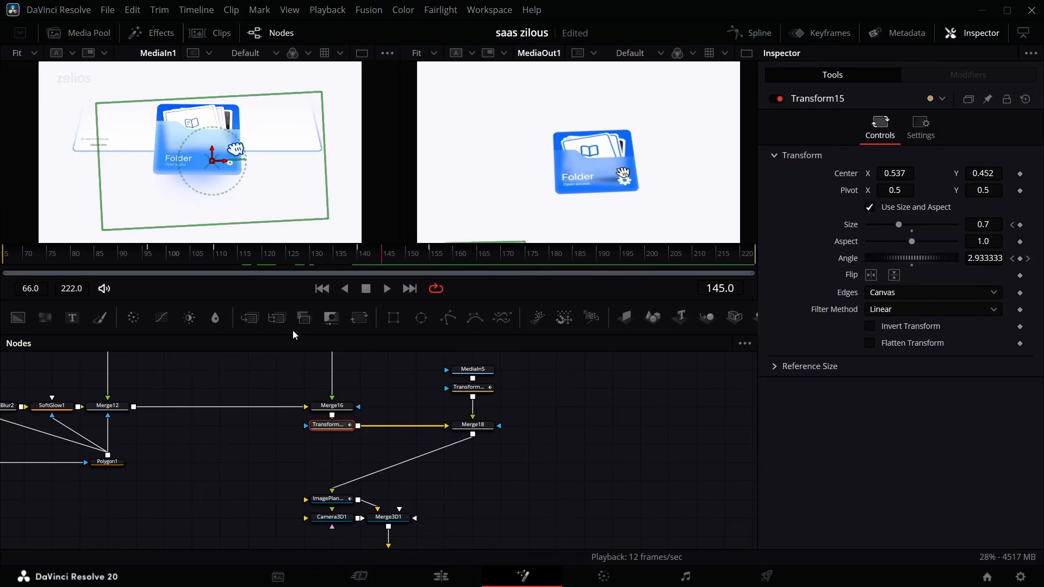
click(357, 321)
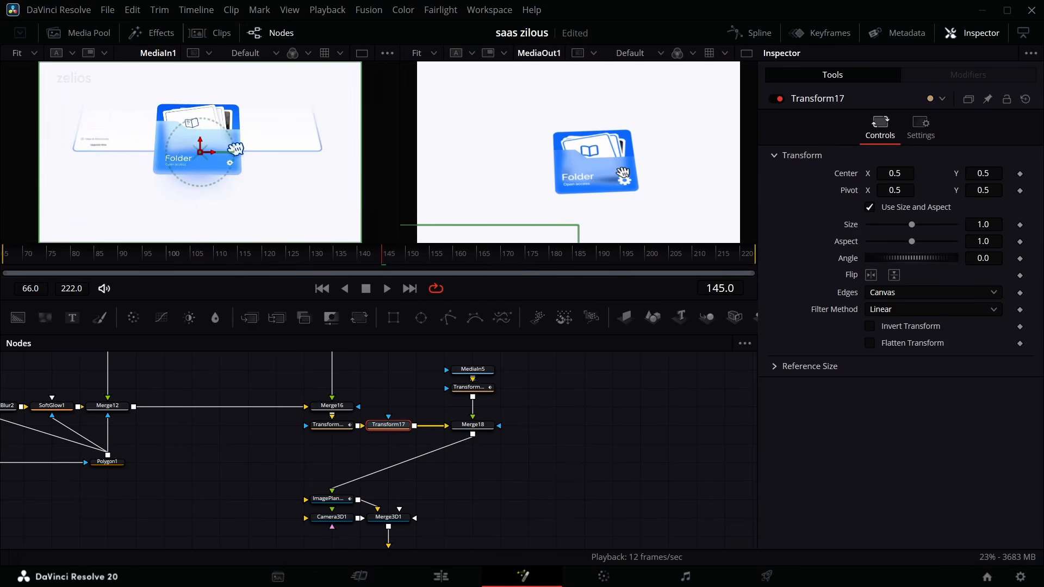
click(1019, 225)
Step: Keyframe Transform17's Size at 0 at frame 155
drag(394, 259, 432, 270)
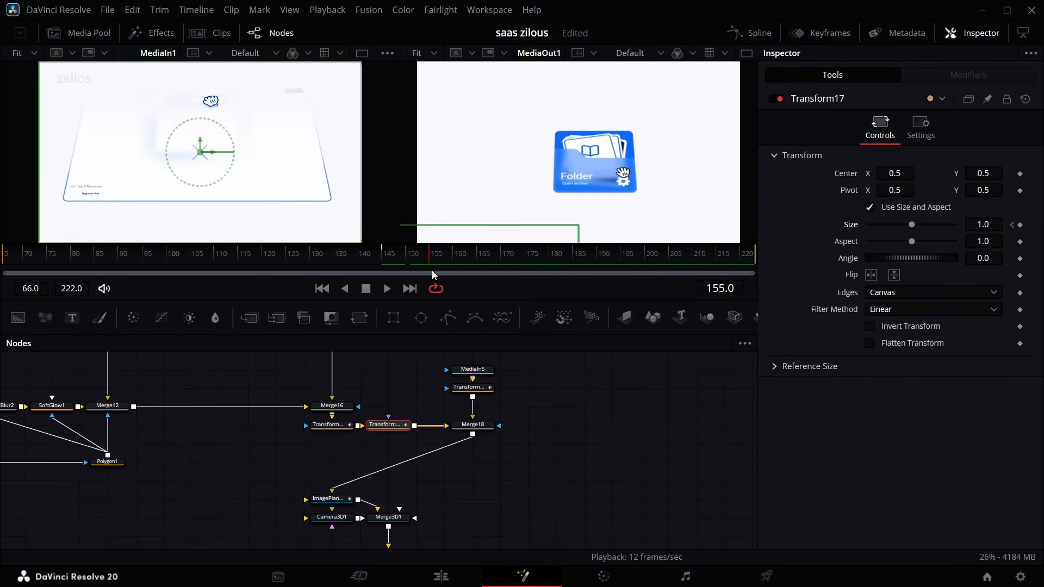
click(985, 225)
text(1.)
text(0)
key(Tab)
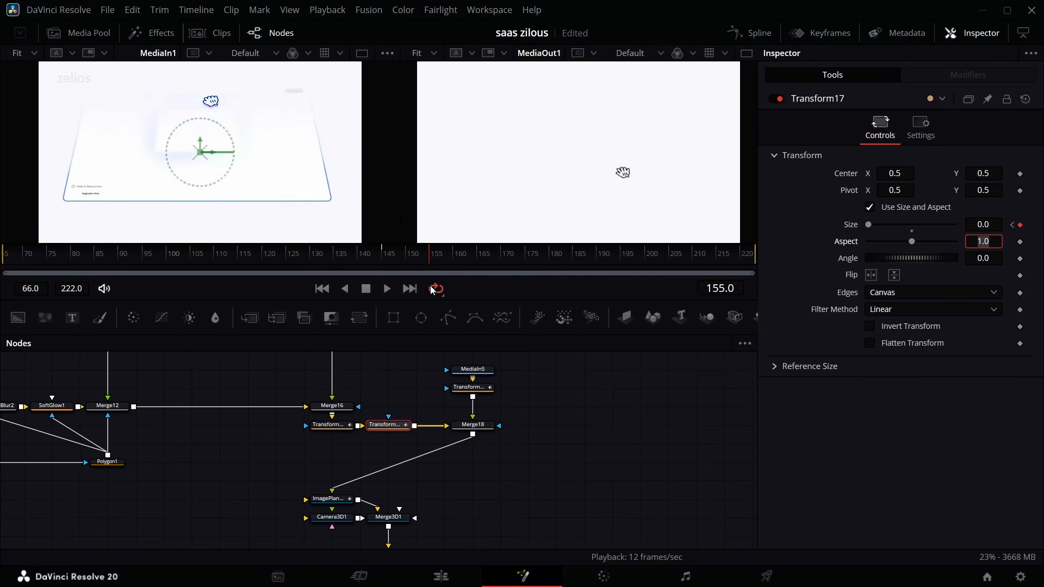
Step: Play back the folder's shrink-out around frames 148 to 161 and move Transform17's ending Size keyframe to frame 160
drag(428, 259, 386, 288)
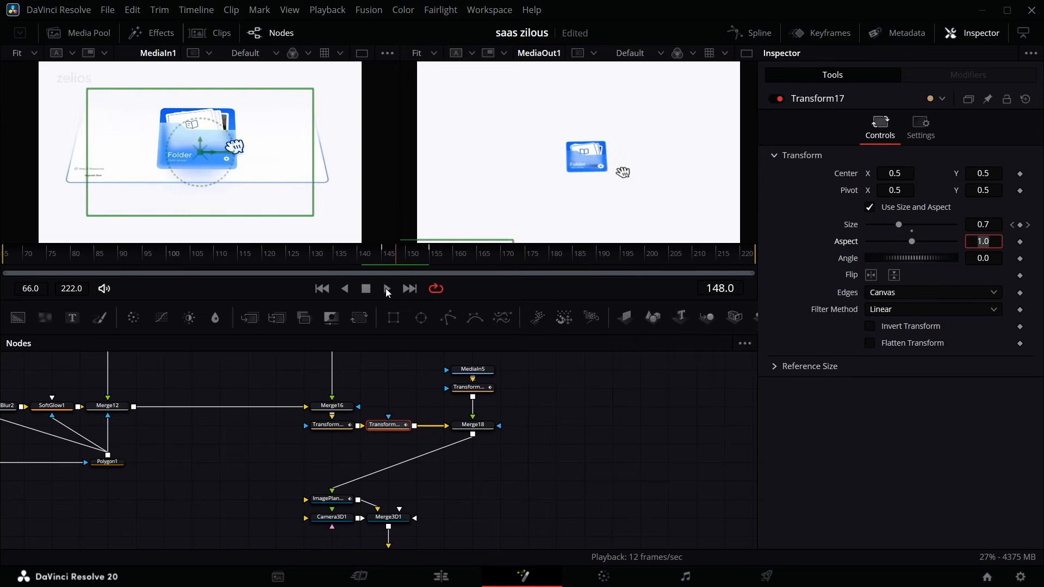
click(387, 288)
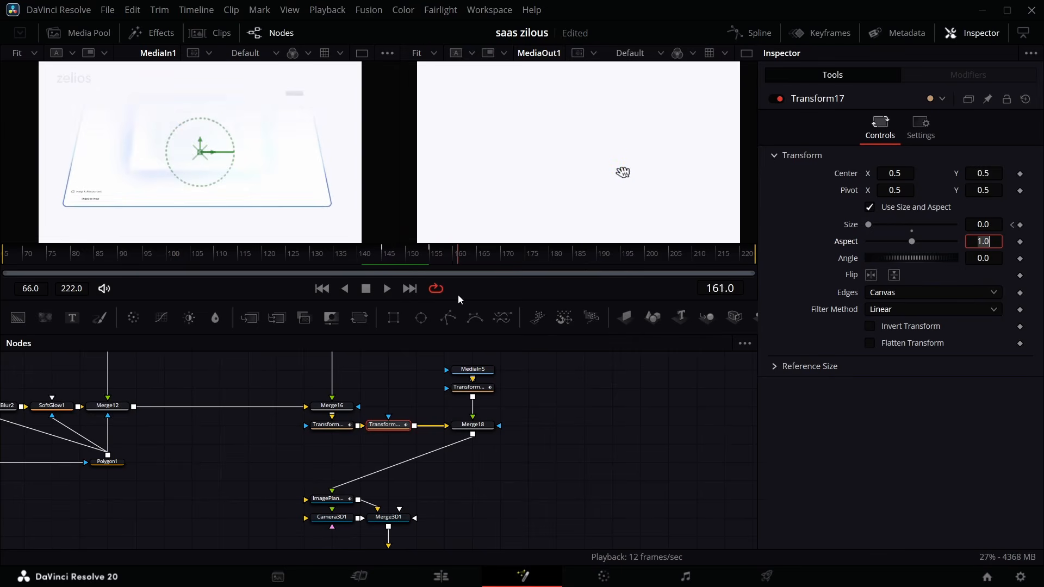
drag(458, 295, 435, 249)
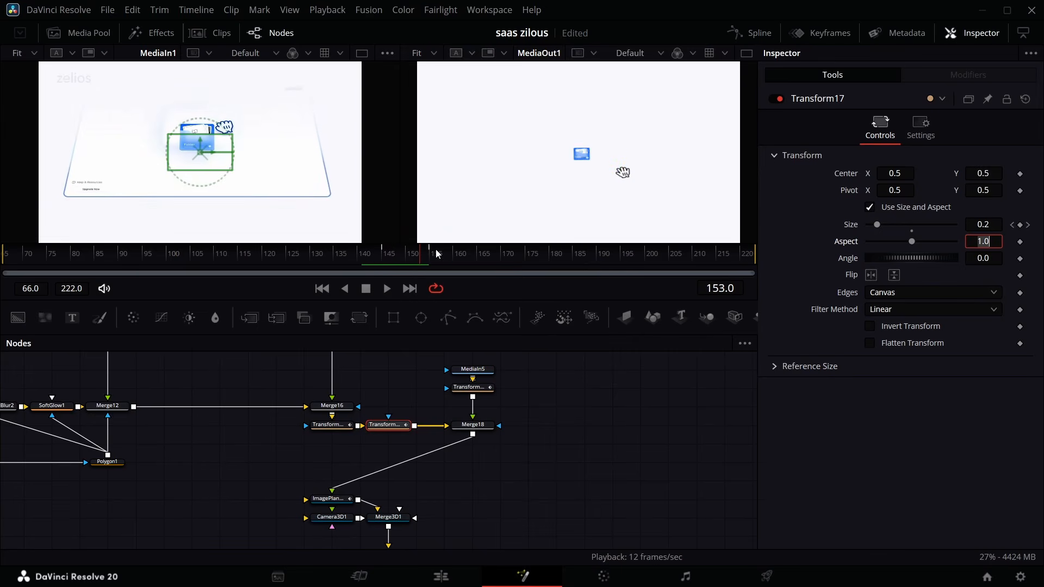
click(760, 35)
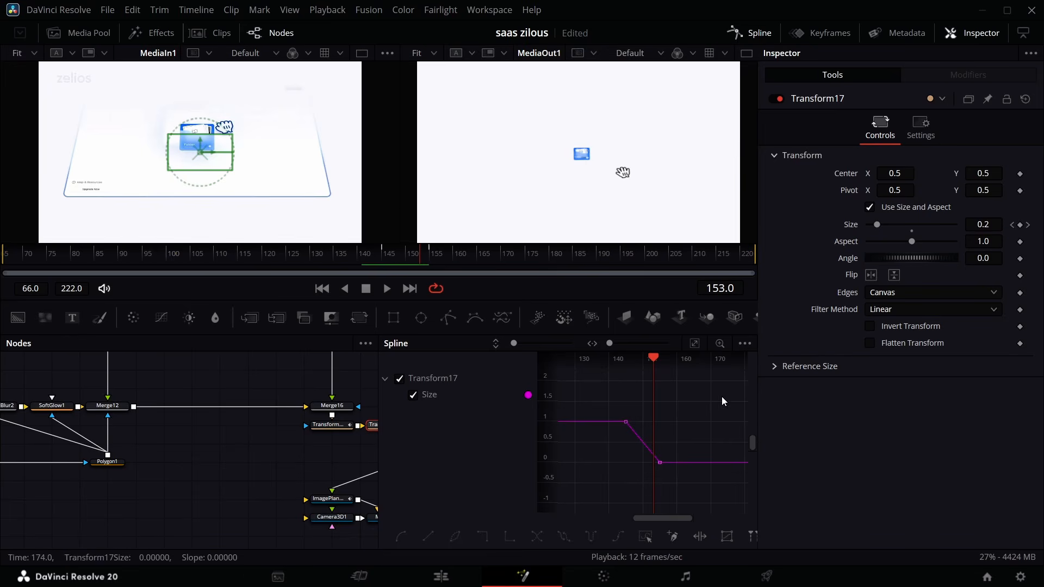
click(820, 33)
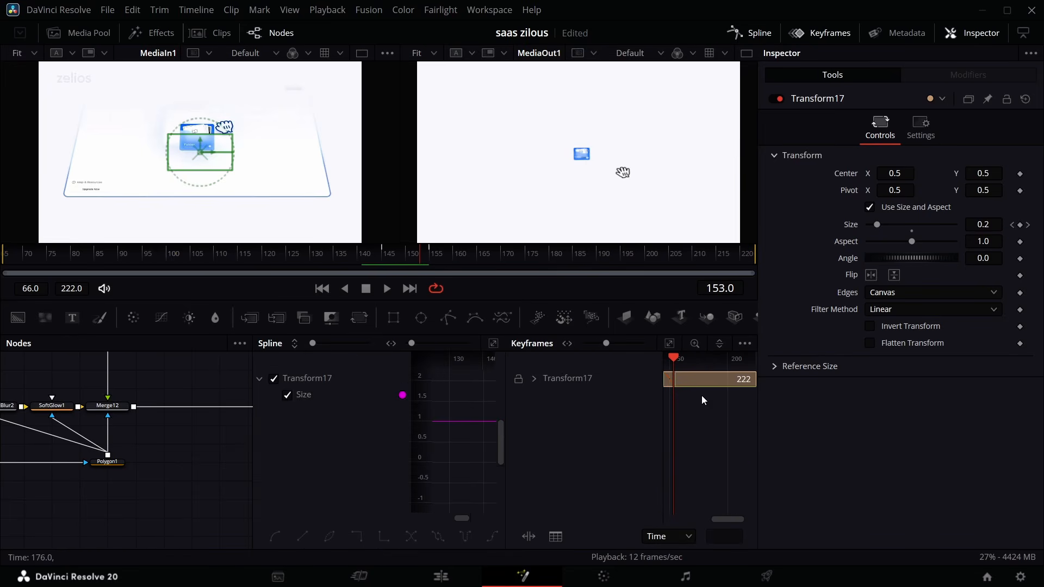
click(673, 346)
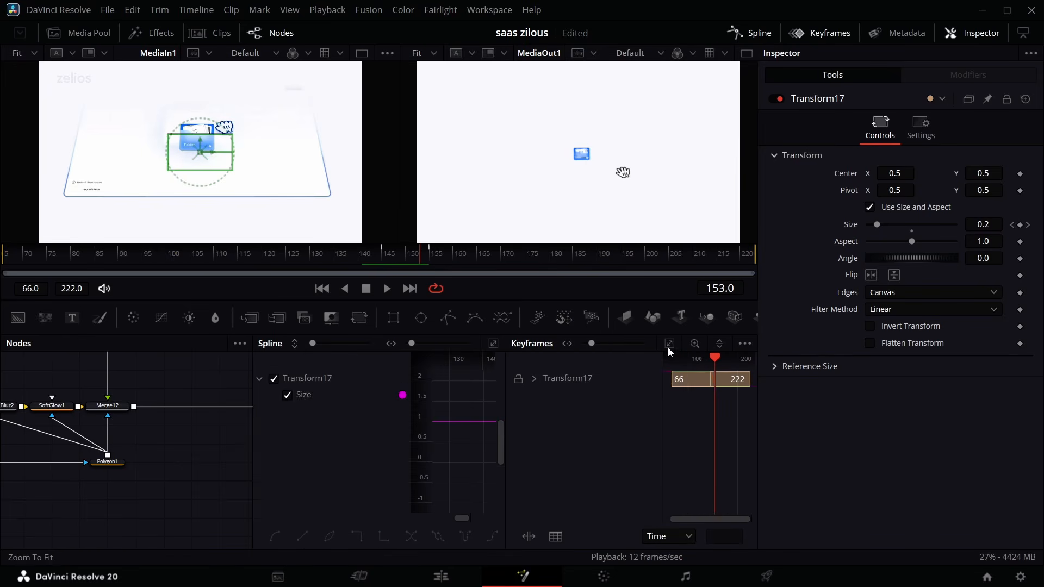
drag(714, 401, 718, 403)
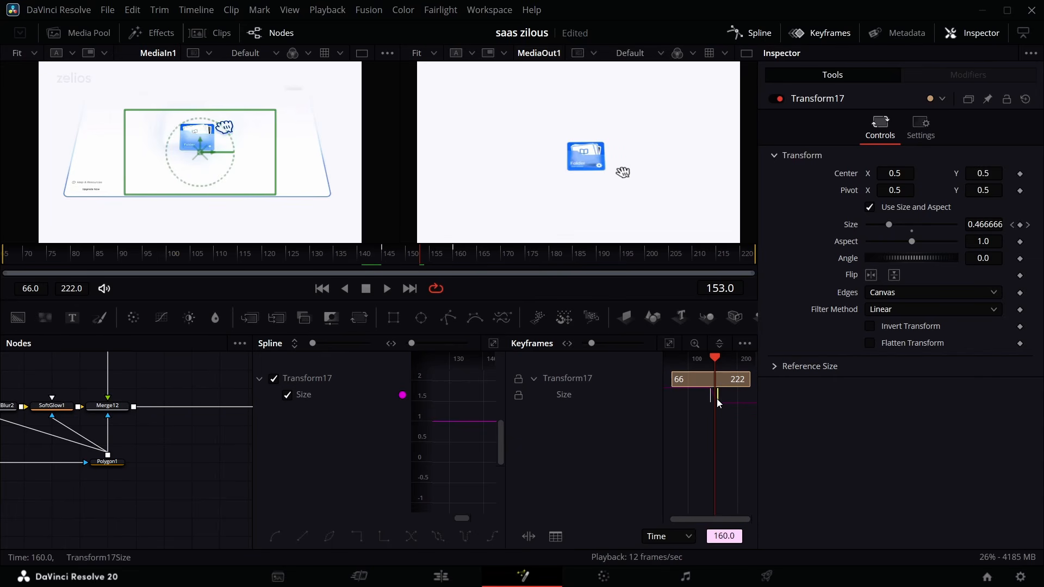
click(820, 33)
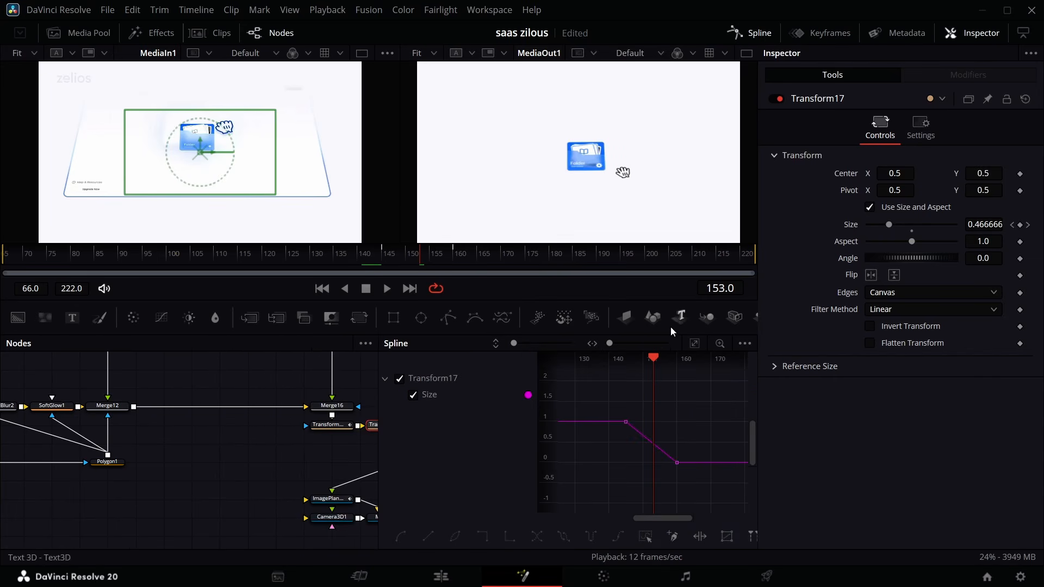
Step: Try cubic ease presets on Transform17's Size curve, undo the rejected ones and ease both the start and end of the shrink
right_click(667, 373)
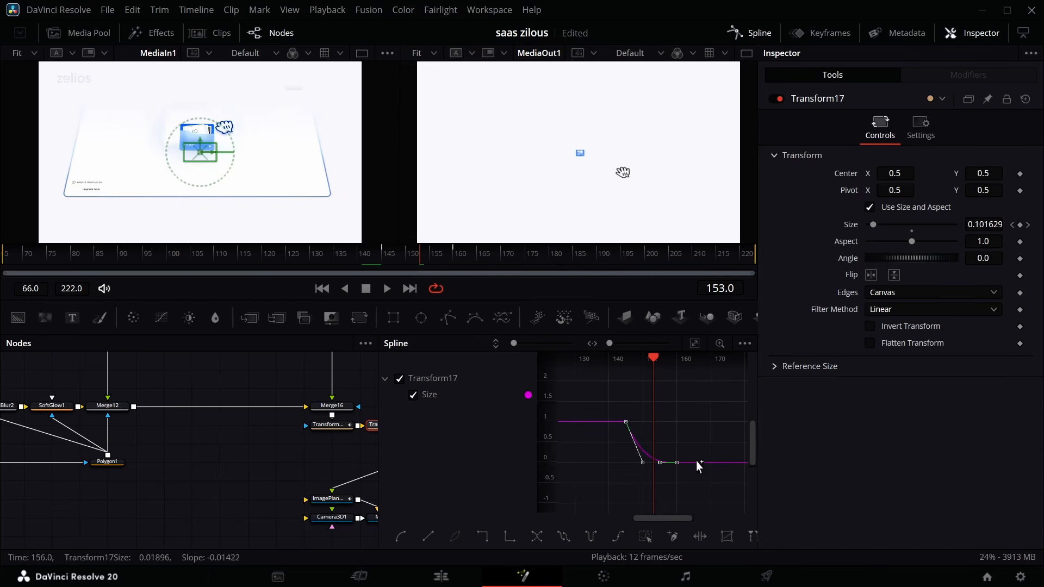
right_click(667, 434)
mouse_move(745, 287)
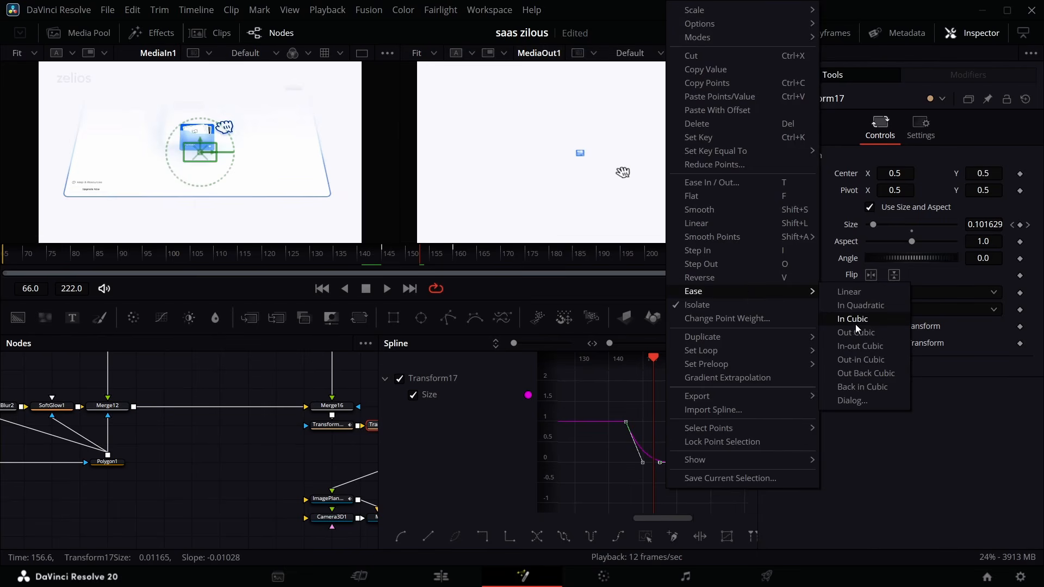
click(857, 324)
key(ctrl+z)
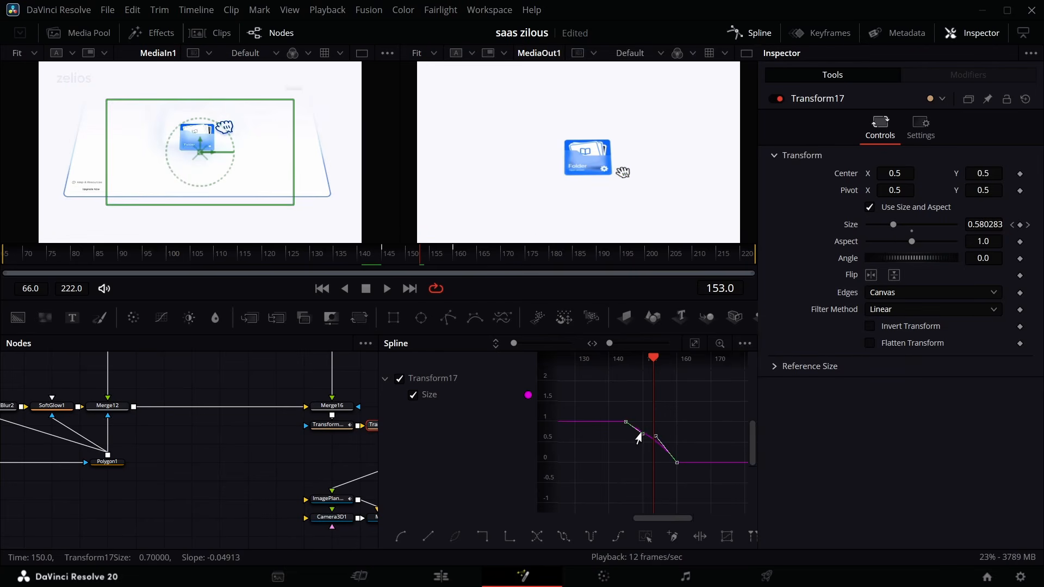
key(ctrl+z)
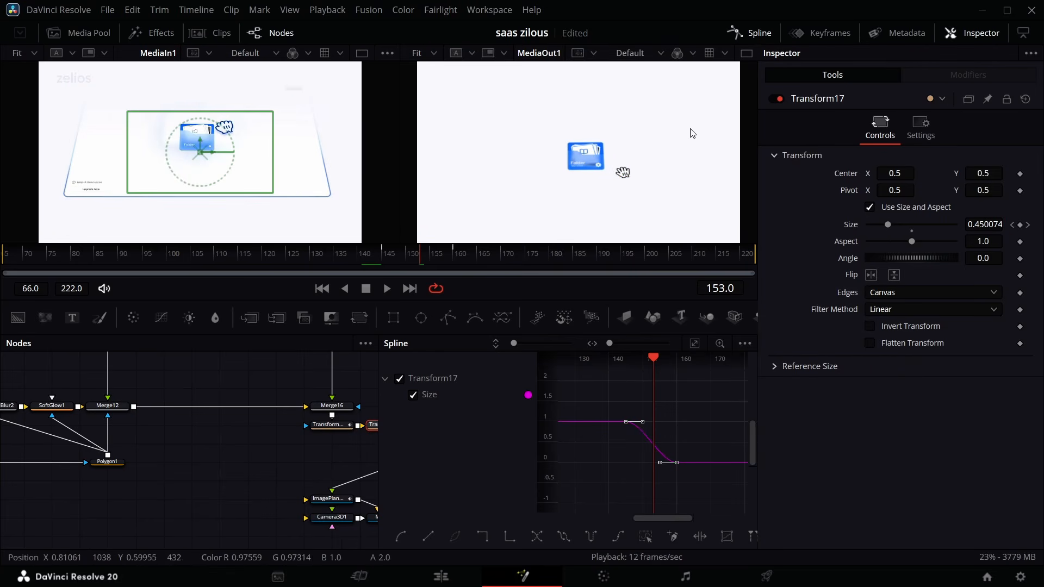
click(750, 33)
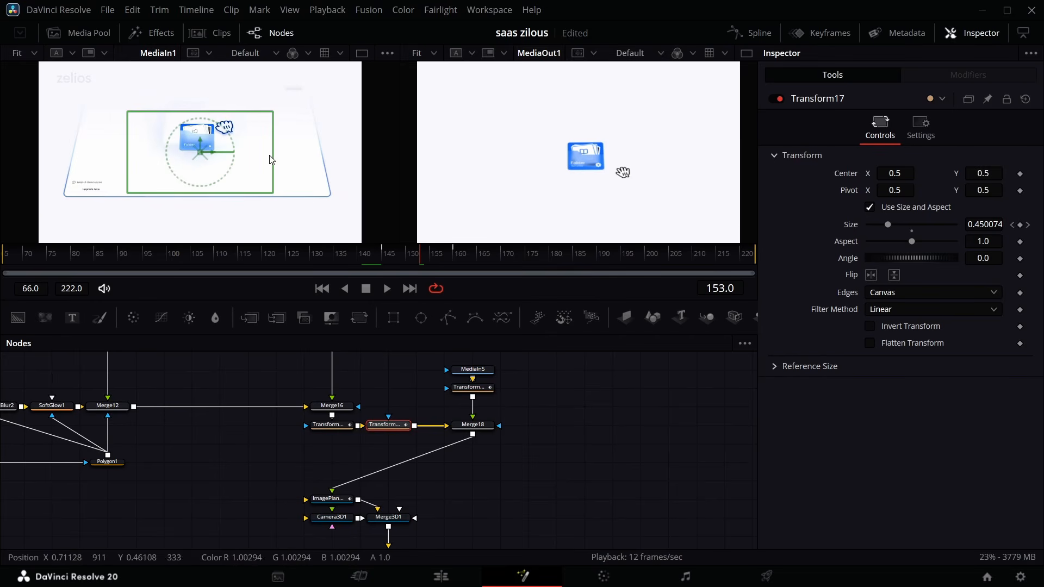
Step: Add a Transform node between Transform14 and Merge18 and keyframe its Center at 0.5, 0.5 at frame 145
drag(523, 505, 487, 451)
right_click(444, 457)
click(466, 446)
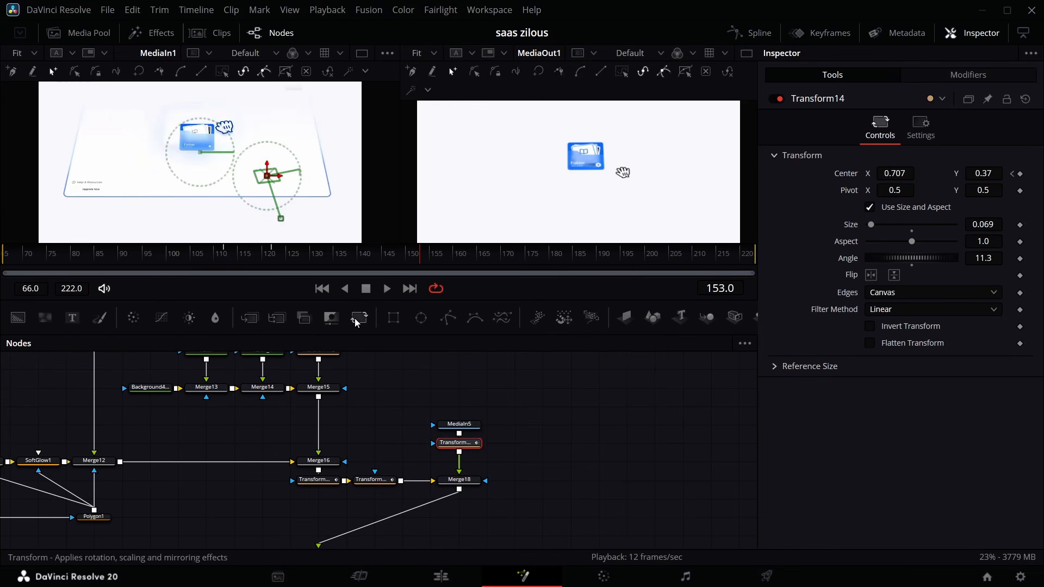
click(393, 318)
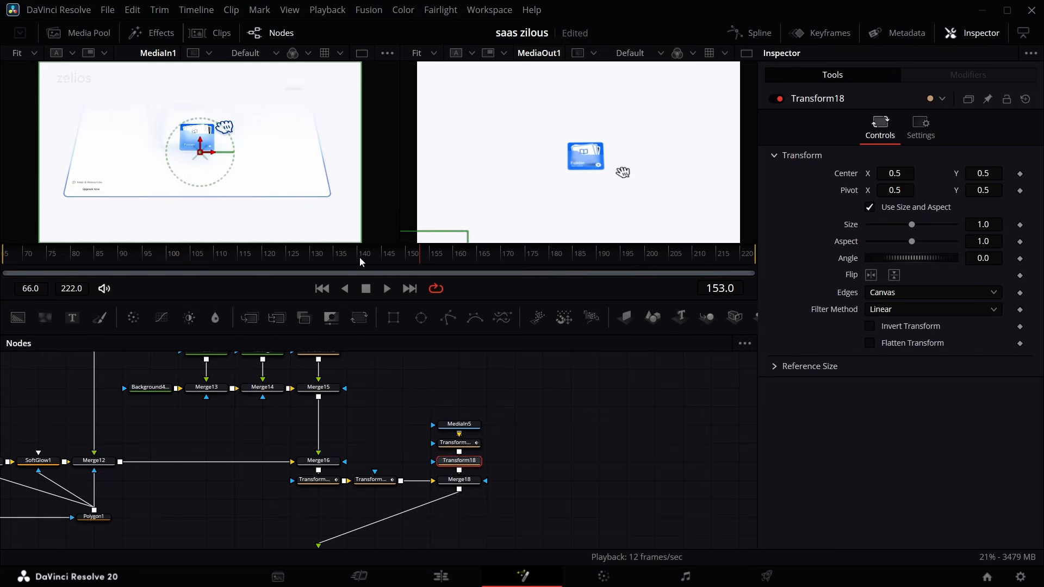
drag(416, 251, 380, 262)
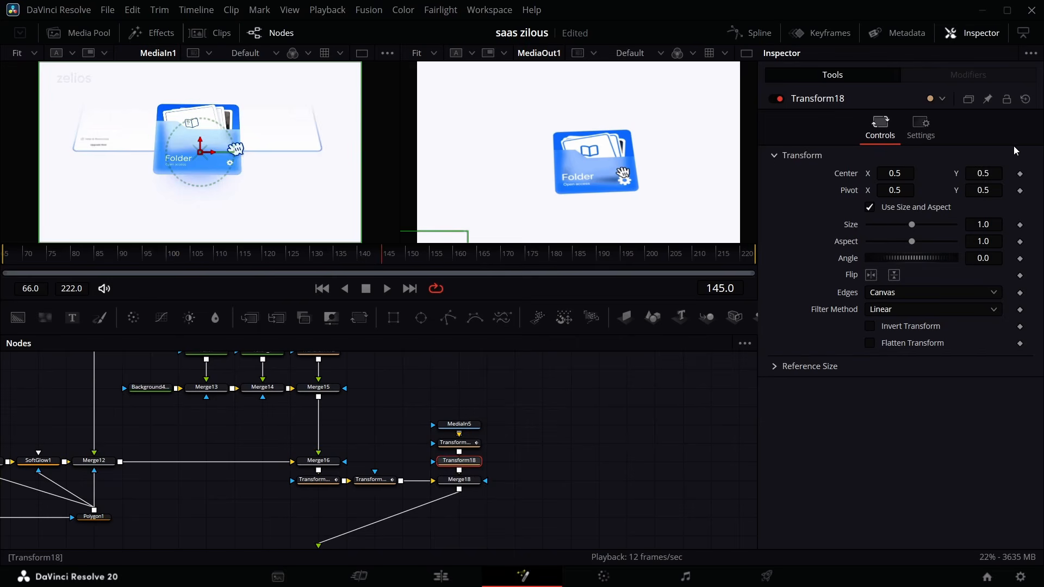
click(1021, 174)
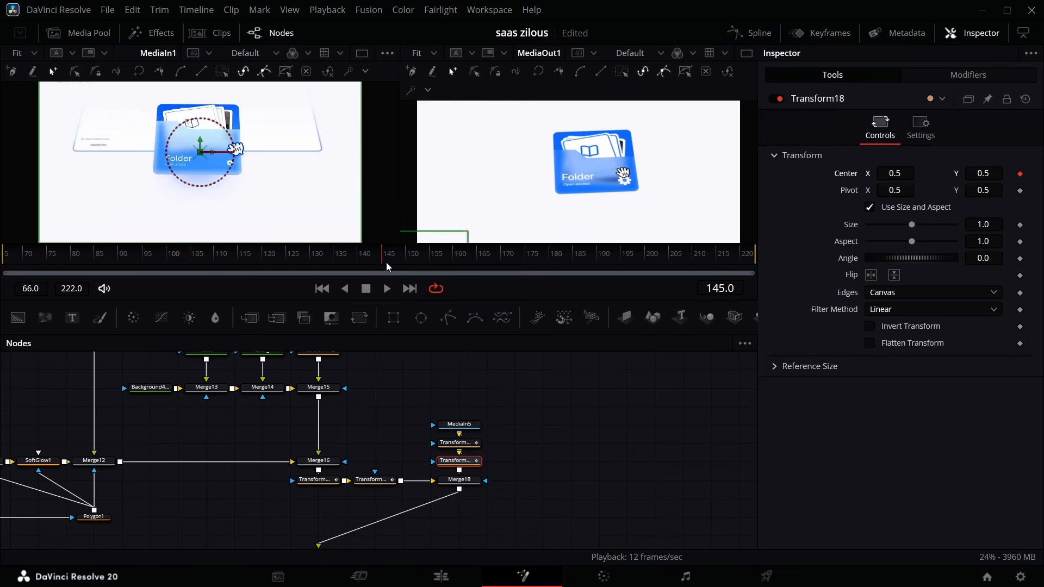
Step: Keyframe Transform18's Center at X -0.044, Y 1.136 at frame 157 to send the hand cursor up and off the folder
click(425, 256)
drag(439, 272, 478, 274)
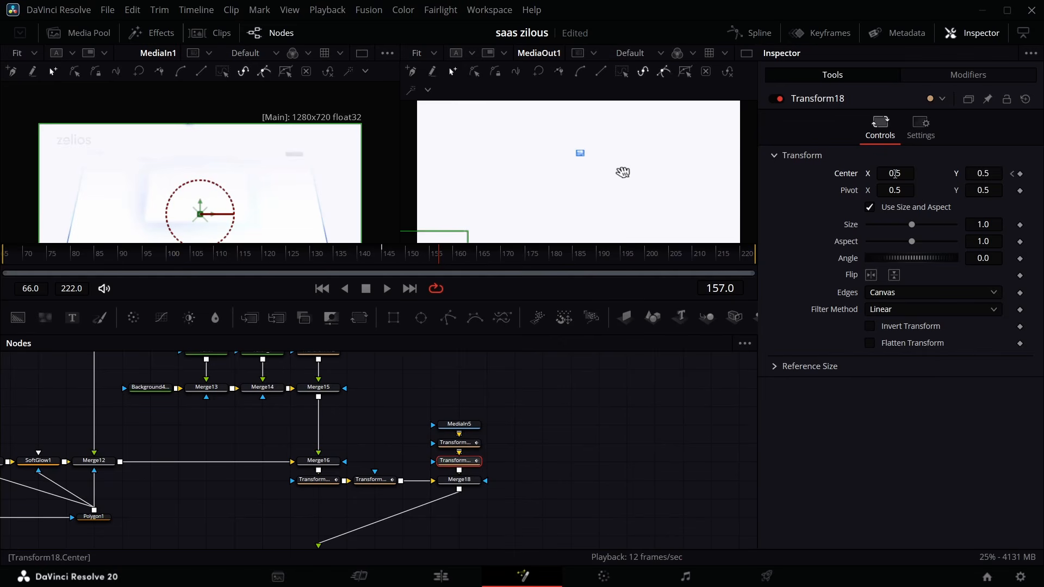
drag(973, 174, 1043, 174)
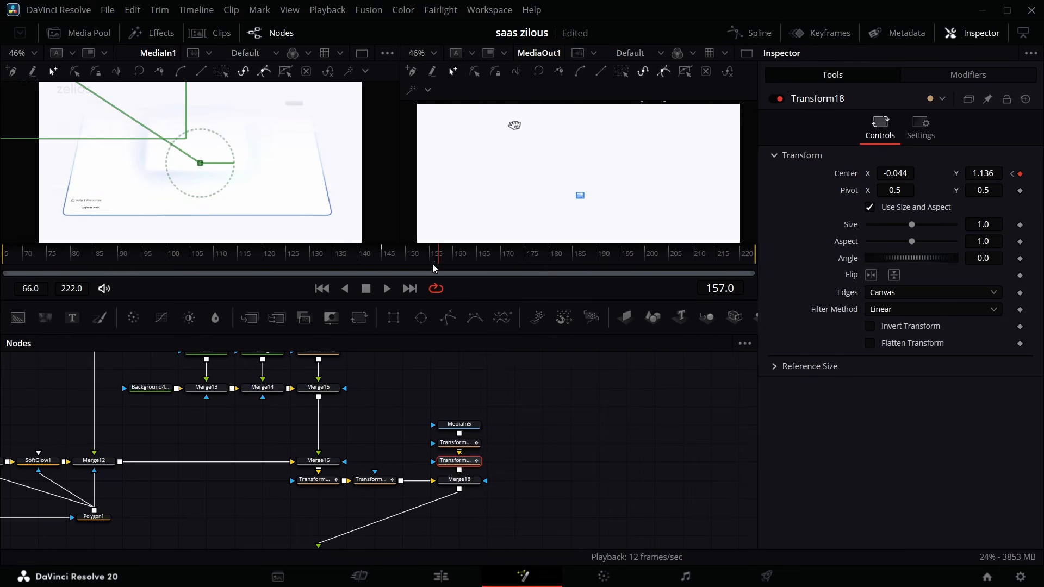
Step: Keyframe Merge18's Blend at 1.0 at frame 156 and 0.0 at frame 157 to hide the hand cursor
click(435, 257)
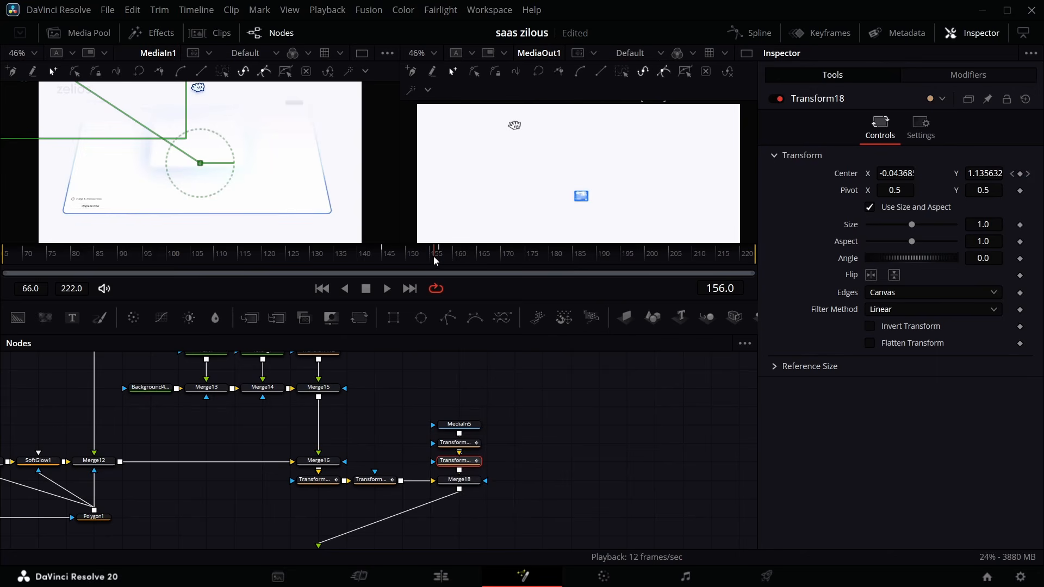
click(461, 481)
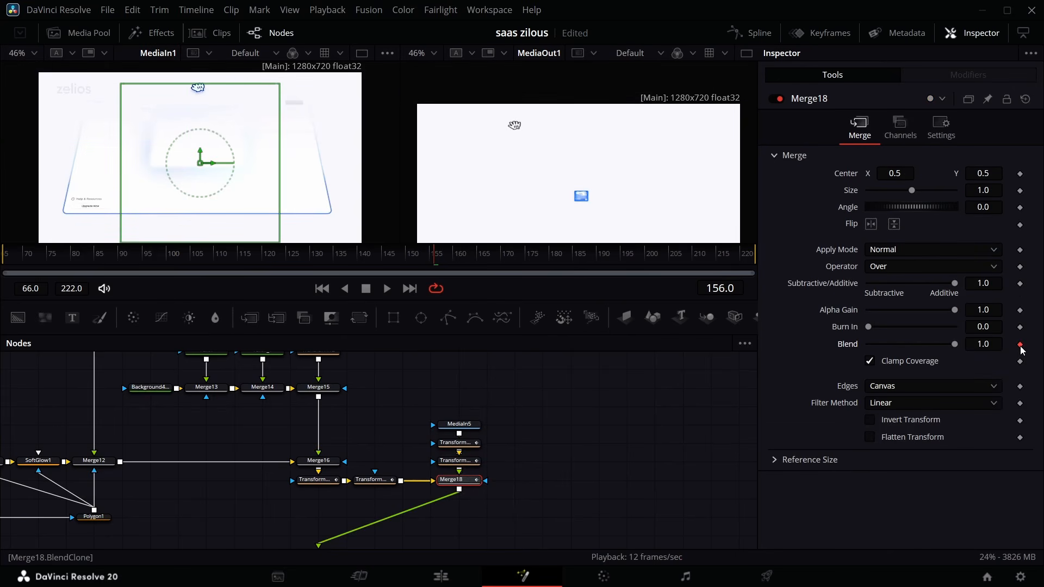
key(Right)
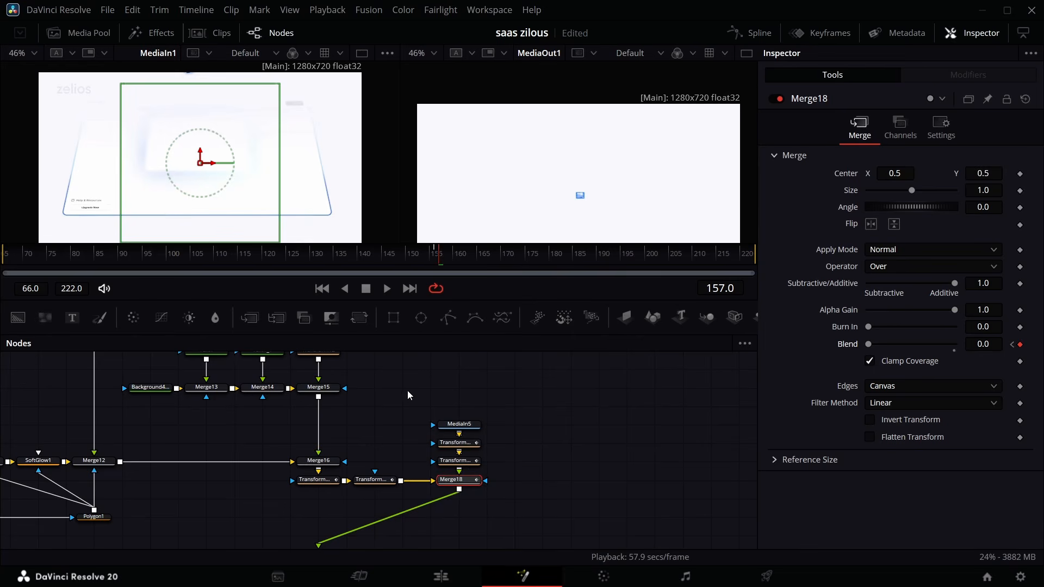
Step: Copy the Help & Resources panel's node group from the finished Fusion composition and paste it into this composition
scroll(416, 491, down, 4)
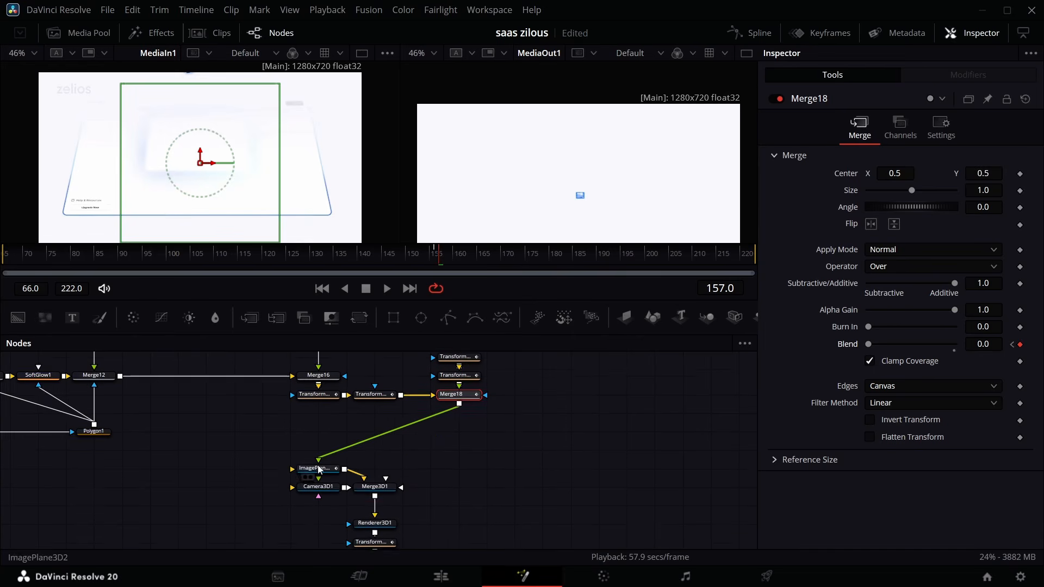
scroll(461, 454, up, 3)
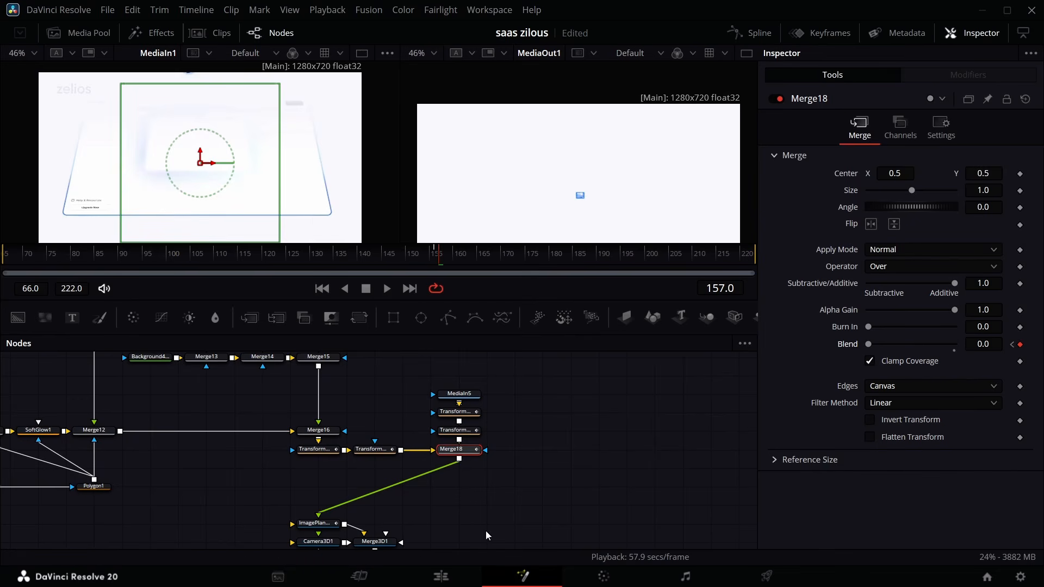
click(459, 575)
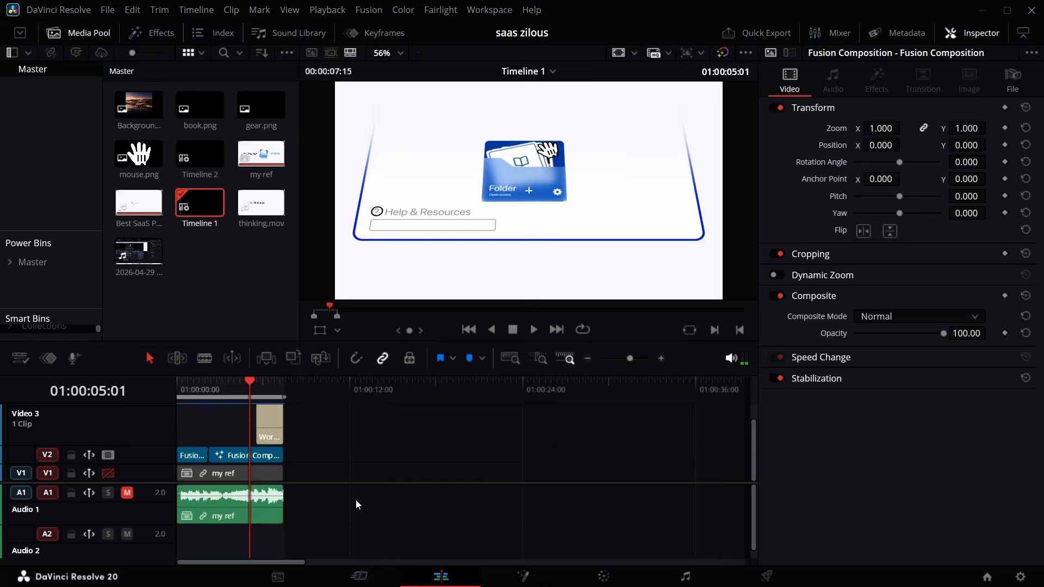
click(523, 577)
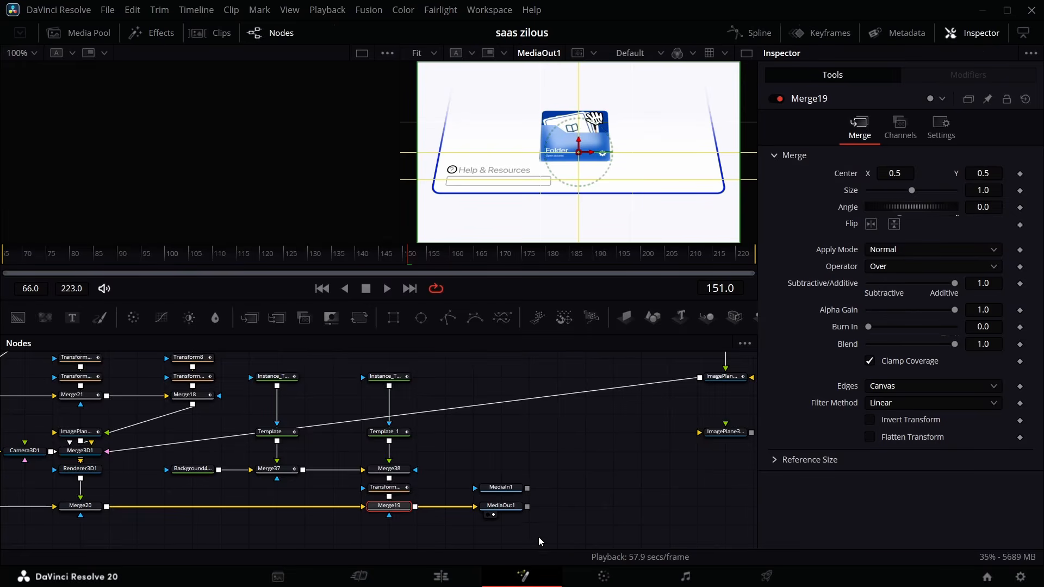
key(ctrl+a)
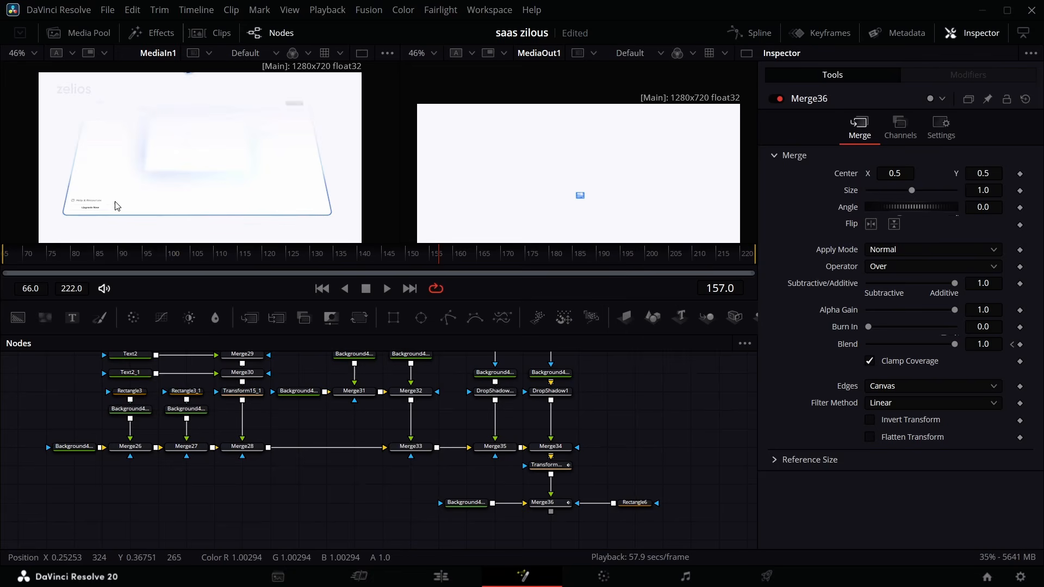
Step: Examine how the pasted panel is built by viewing Merge26, Merge28, Merge33 and Merge35 in turn and inspecting Background4_13's colour
click(123, 455)
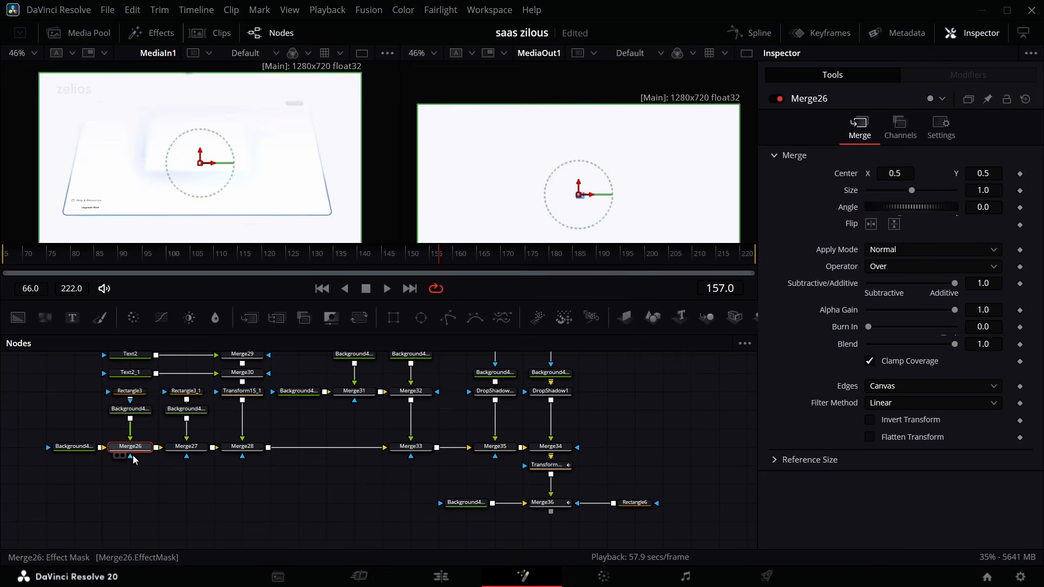
click(122, 456)
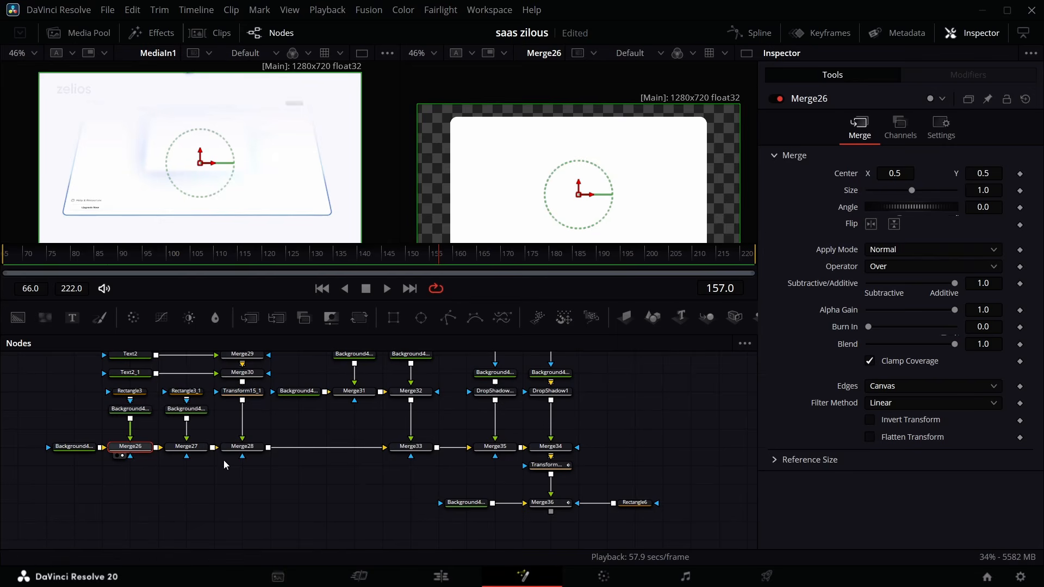
click(180, 457)
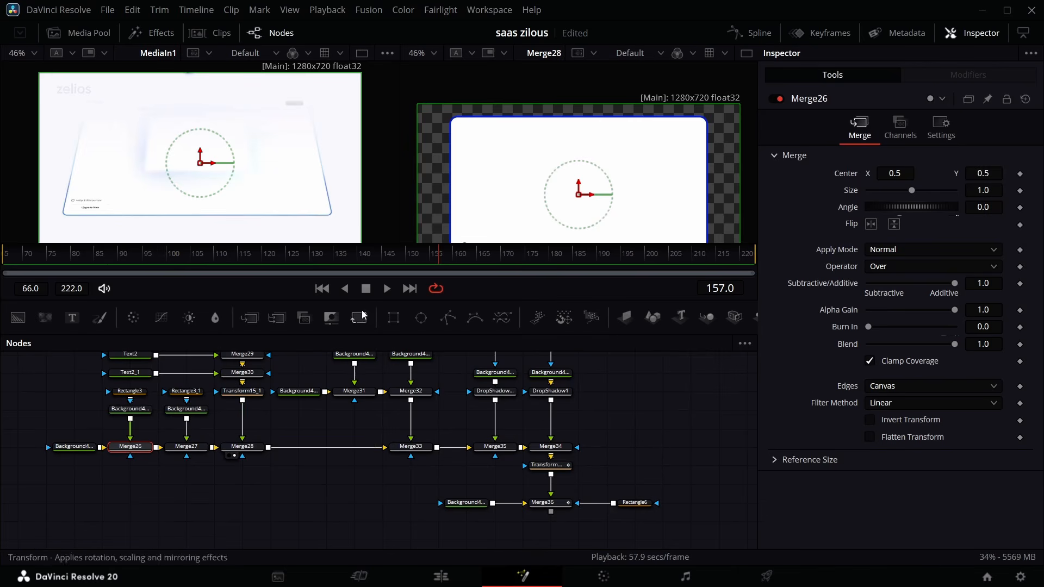
scroll(260, 399, up, 5)
scroll(549, 218, down, 3)
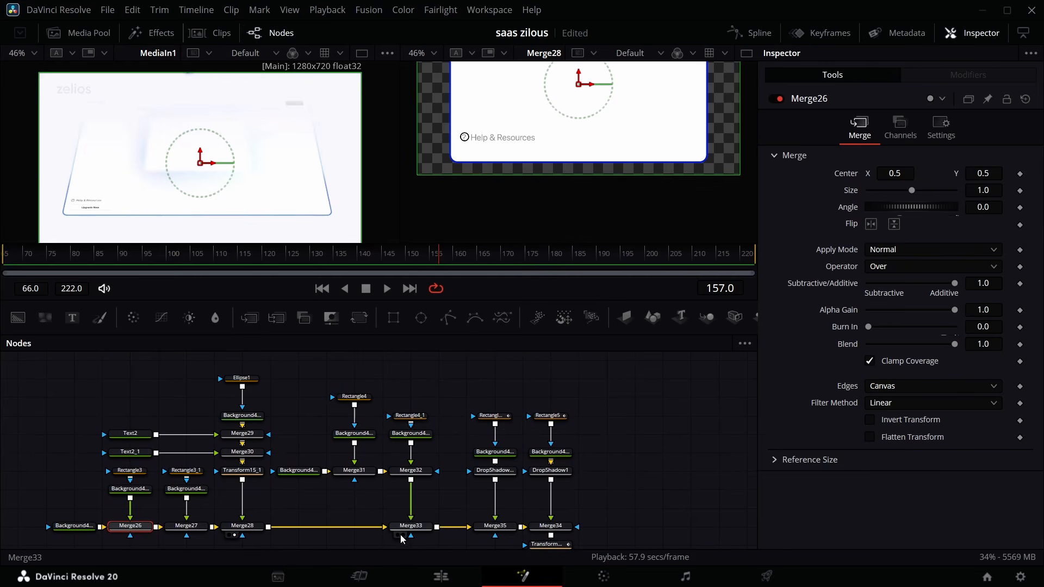
click(401, 537)
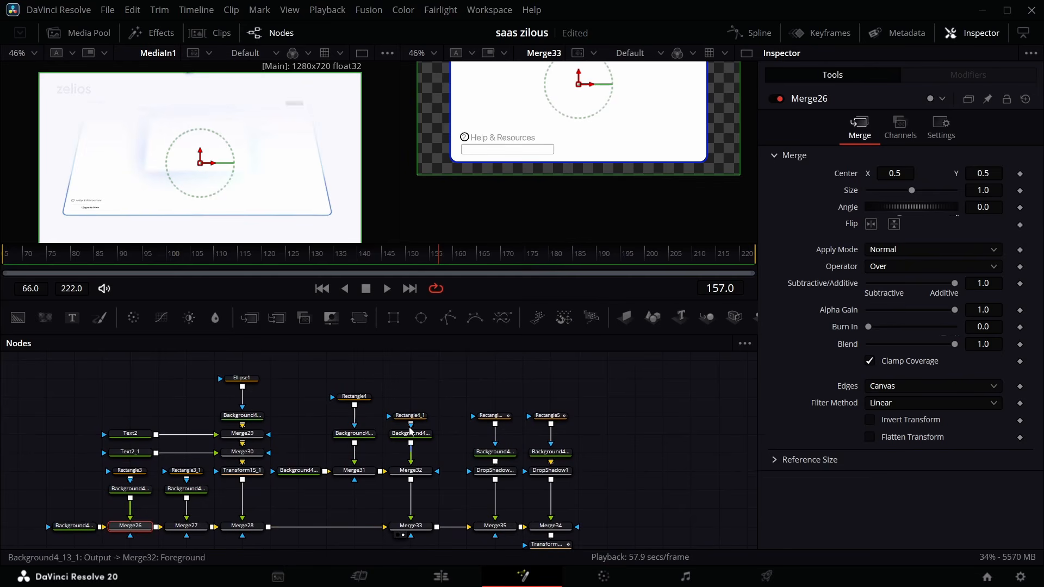
click(354, 434)
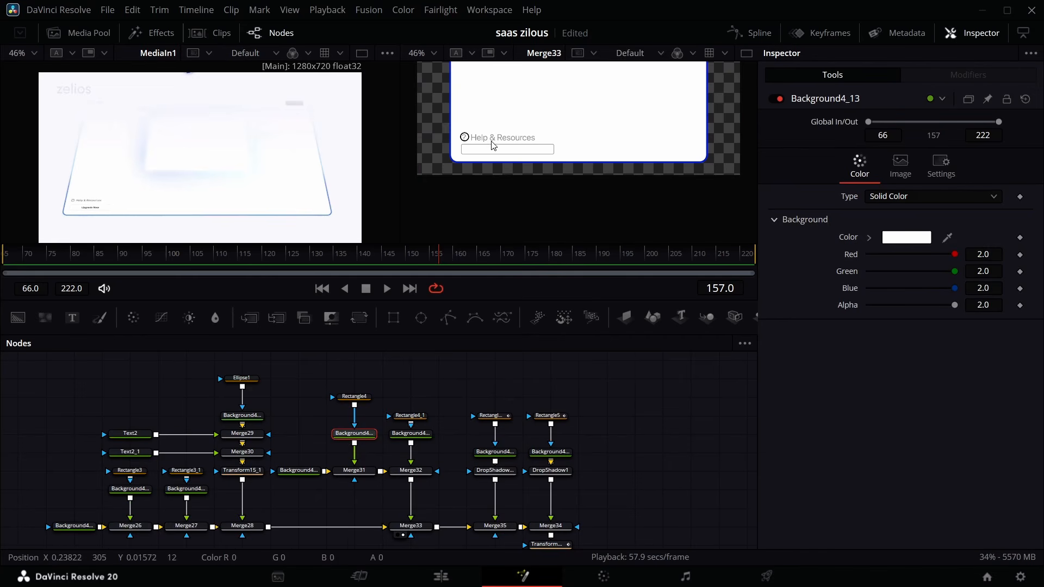
scroll(488, 501, down, 2)
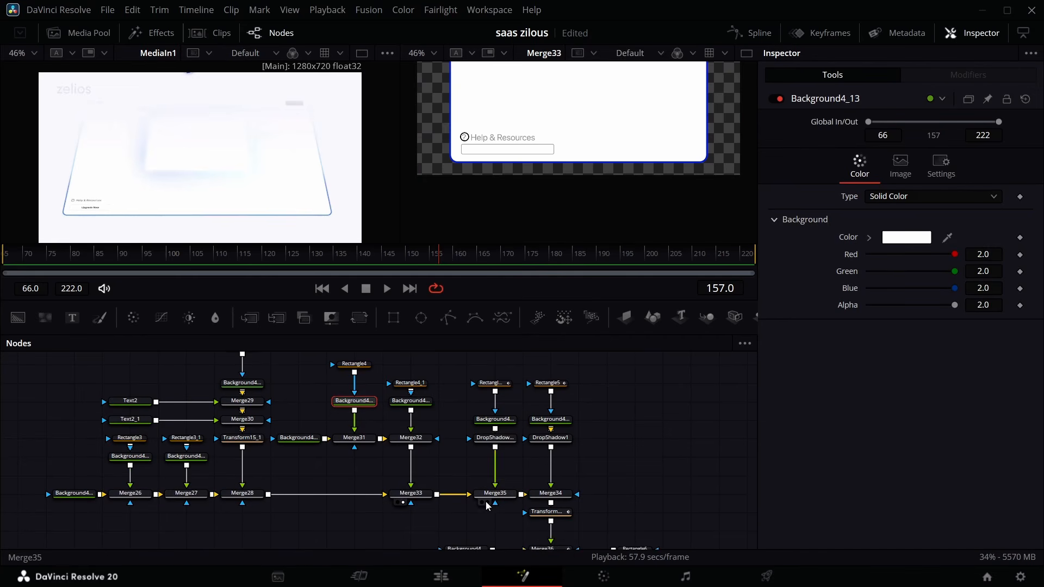
click(488, 502)
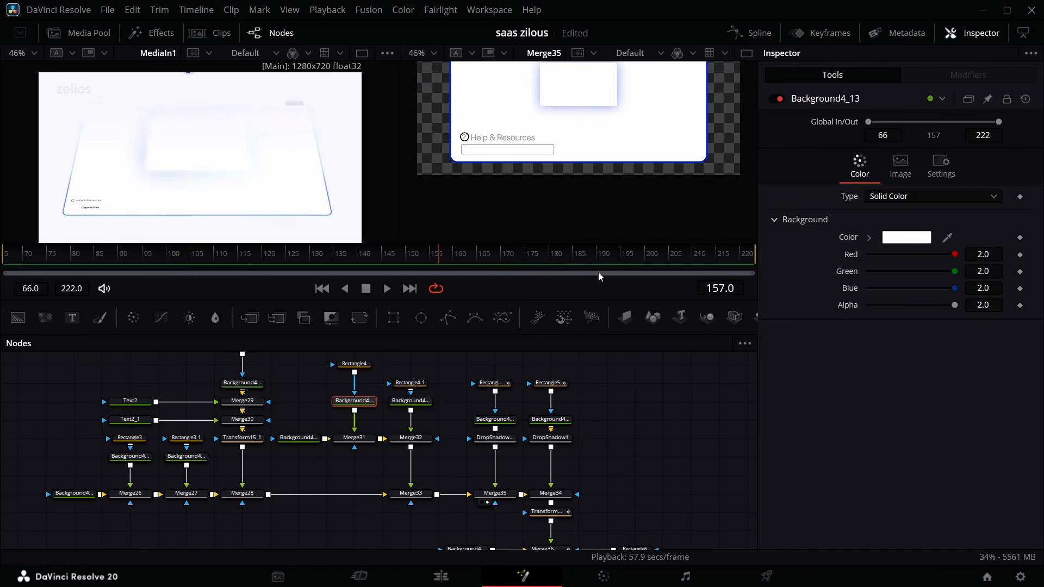
Step: Examine the drop shadow settings of DropShadow1_1 and DropShadow1, and scrub Rectangle5's Height animation up to frame 167
scroll(588, 158, up, 1)
scroll(578, 155, up, 5)
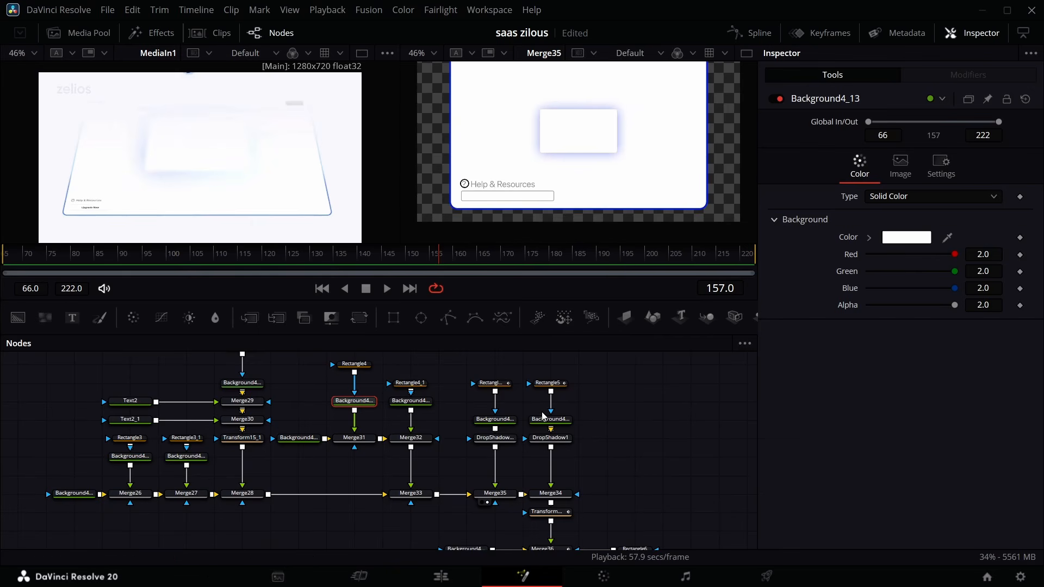
click(507, 438)
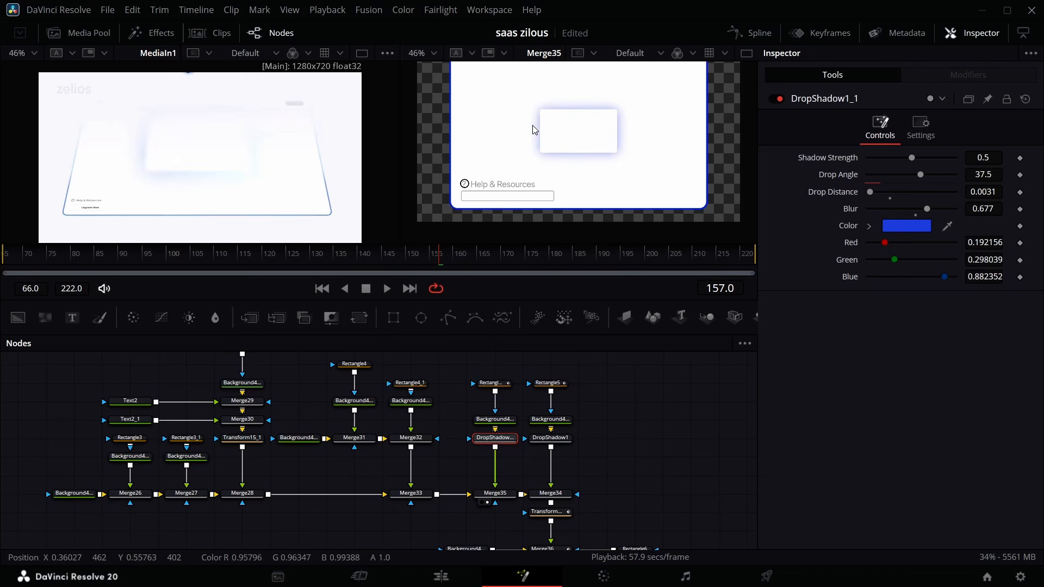
click(551, 438)
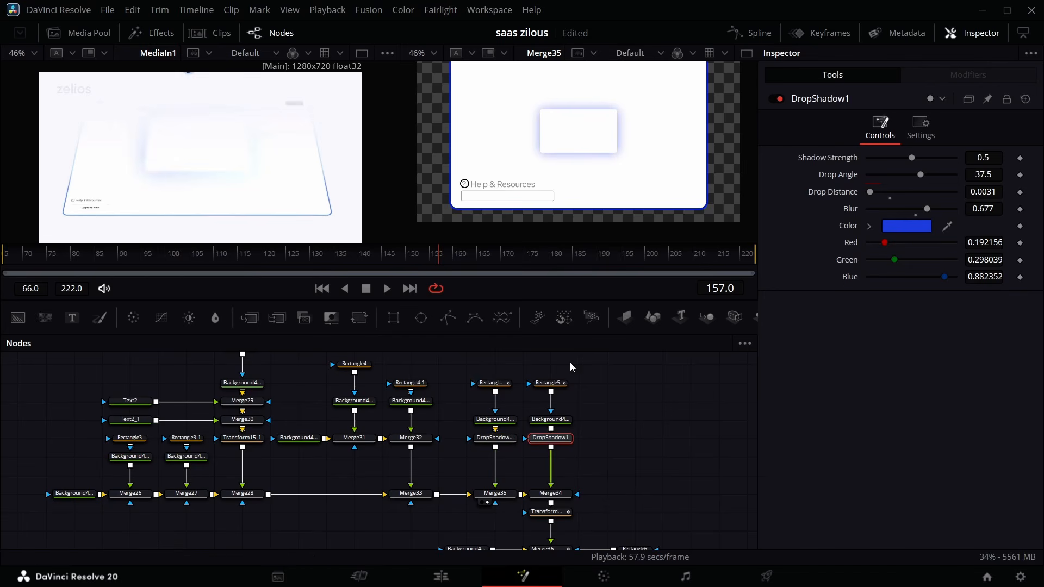
scroll(527, 462, down, 3)
scroll(548, 447, up, 3)
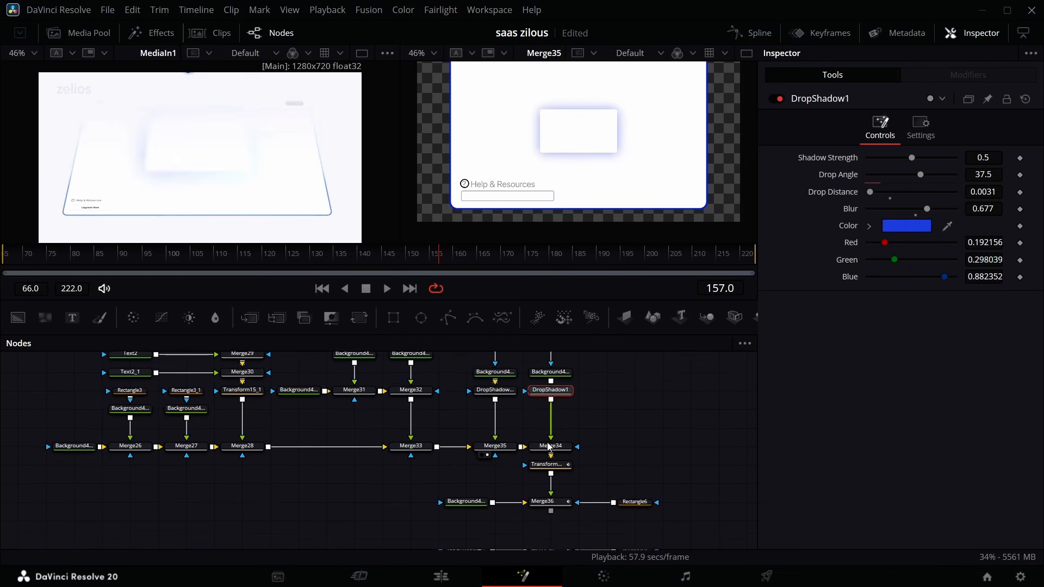
click(550, 380)
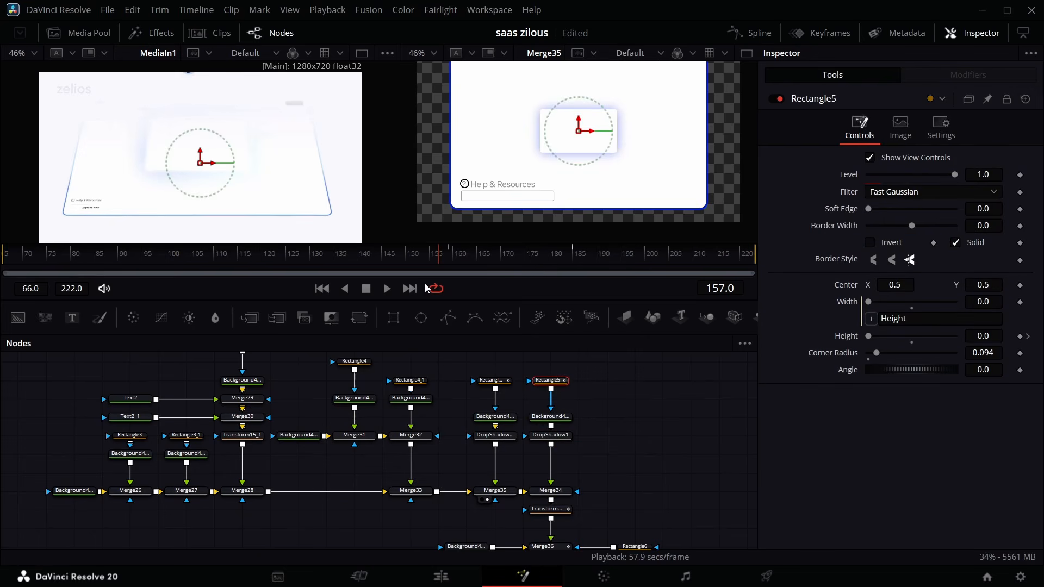
click(449, 262)
drag(449, 256, 508, 368)
scroll(564, 385, down, 1)
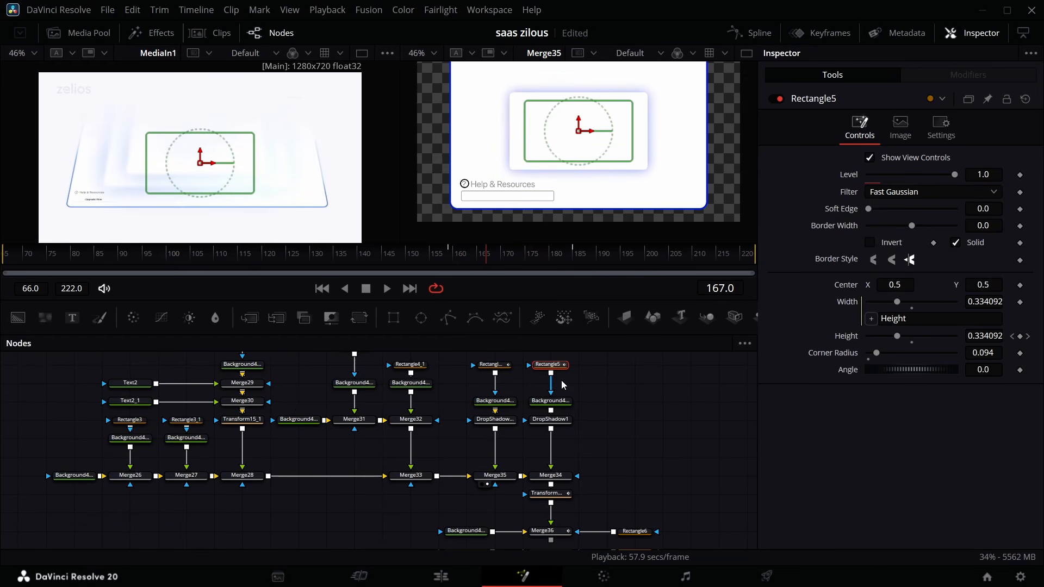
scroll(552, 363, up, 1)
drag(479, 256, 473, 257)
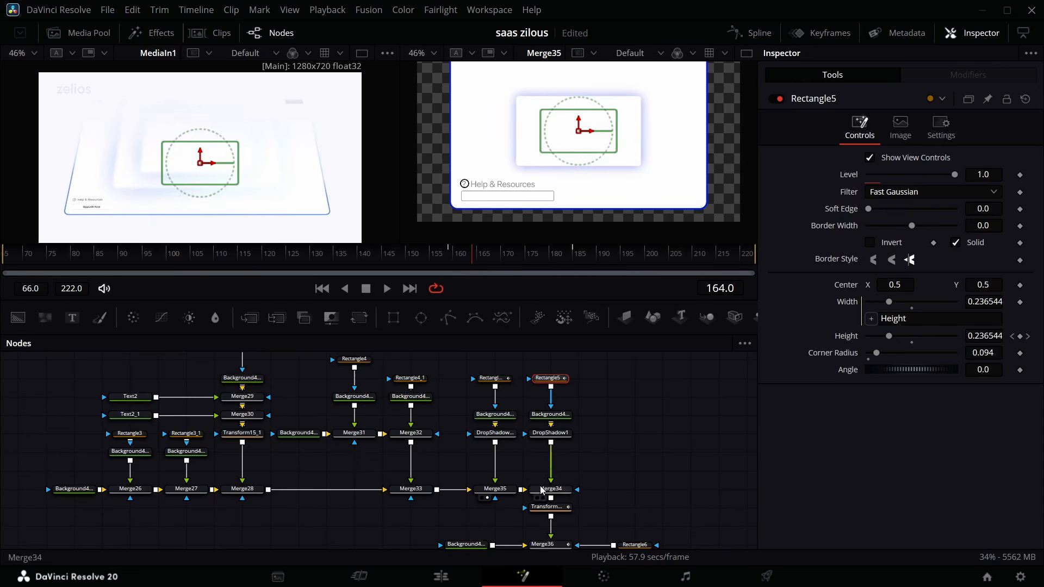
Step: View Merge36 and examine Transform16_1's upward motion, Merge36's Blend and the Rectangle6 mask while scrubbing between frames 154 and 174
click(546, 507)
drag(475, 260, 501, 273)
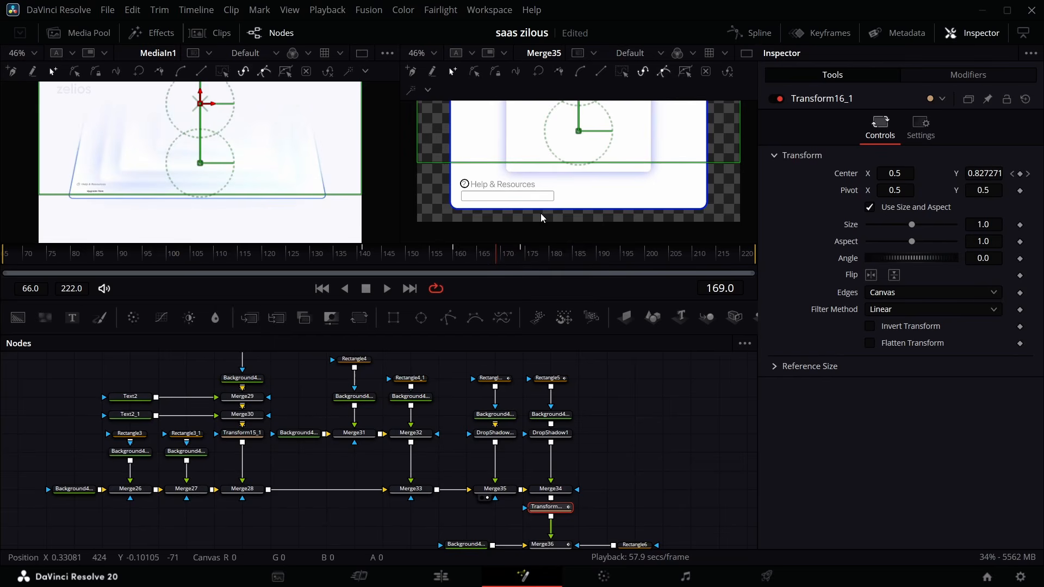
scroll(556, 465, down, 3)
scroll(556, 465, down, 1)
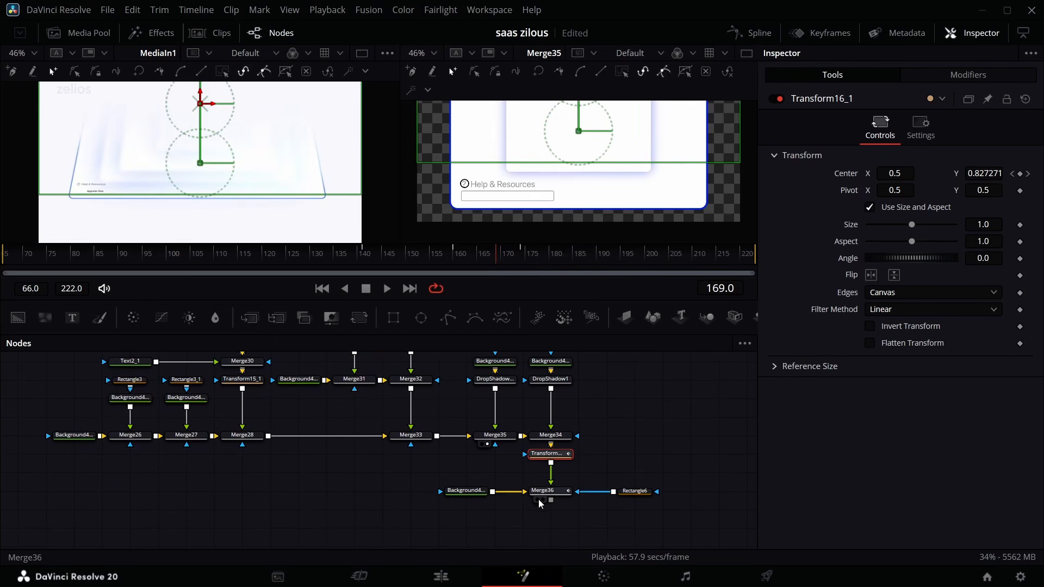
click(544, 499)
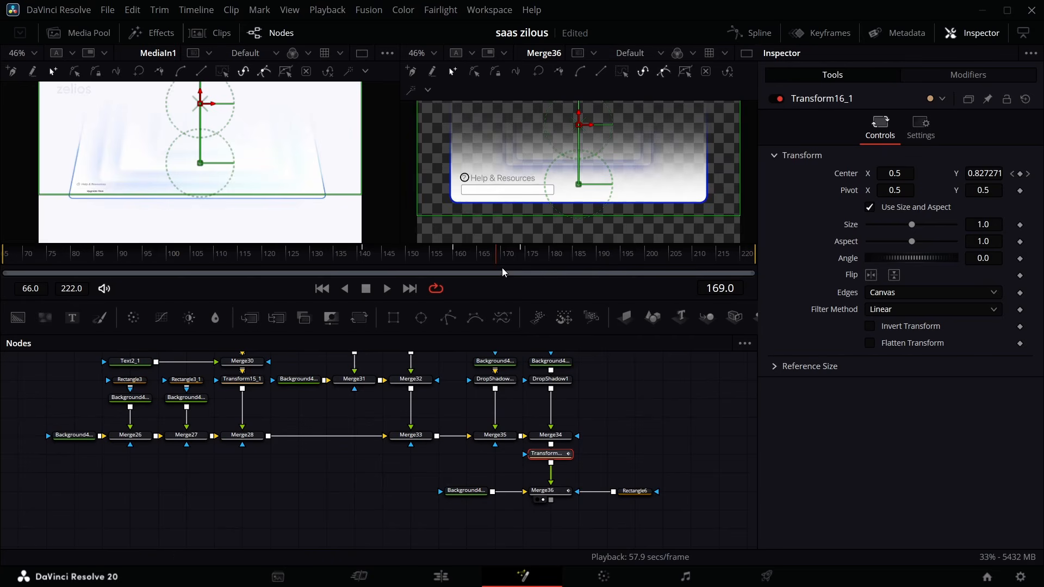
drag(491, 254, 492, 282)
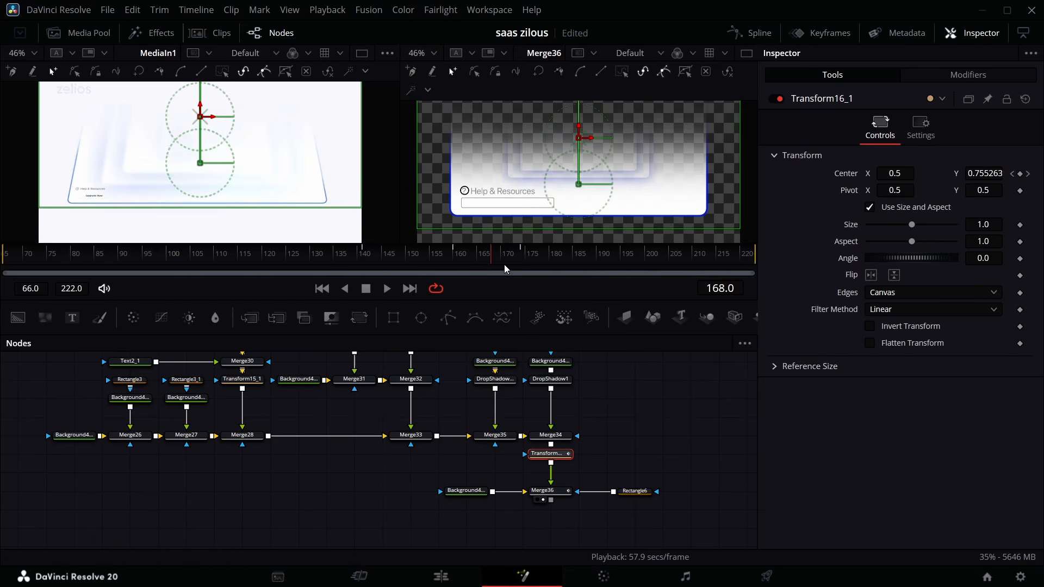
drag(479, 258, 523, 276)
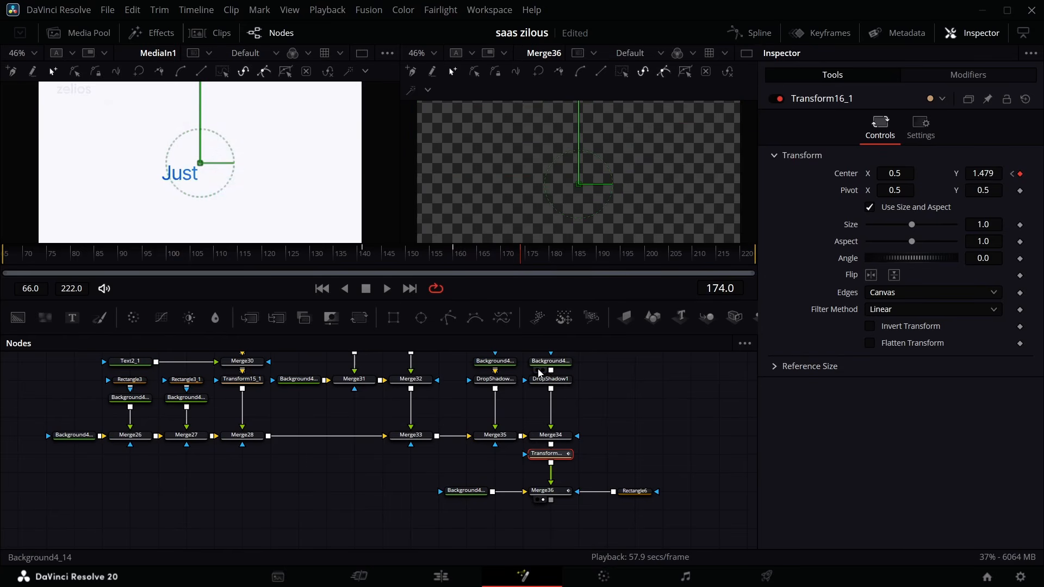
scroll(561, 463, down, 1)
click(559, 493)
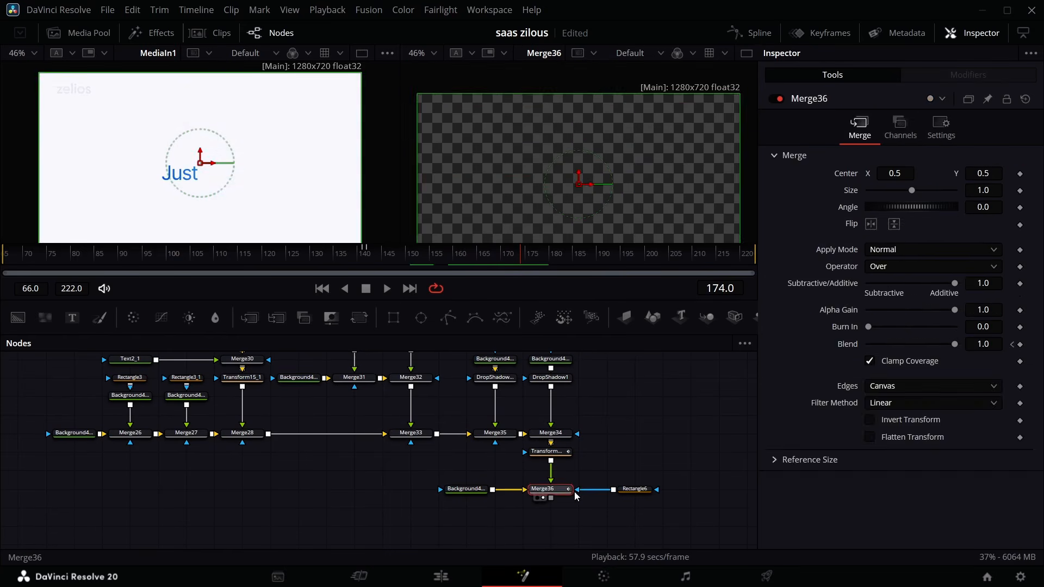
click(635, 489)
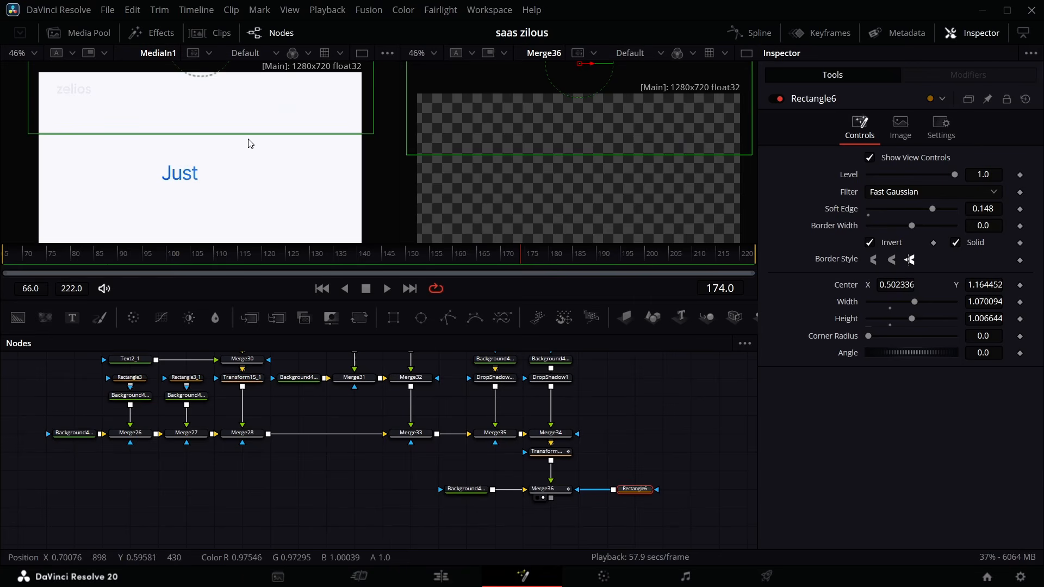
drag(517, 257, 428, 258)
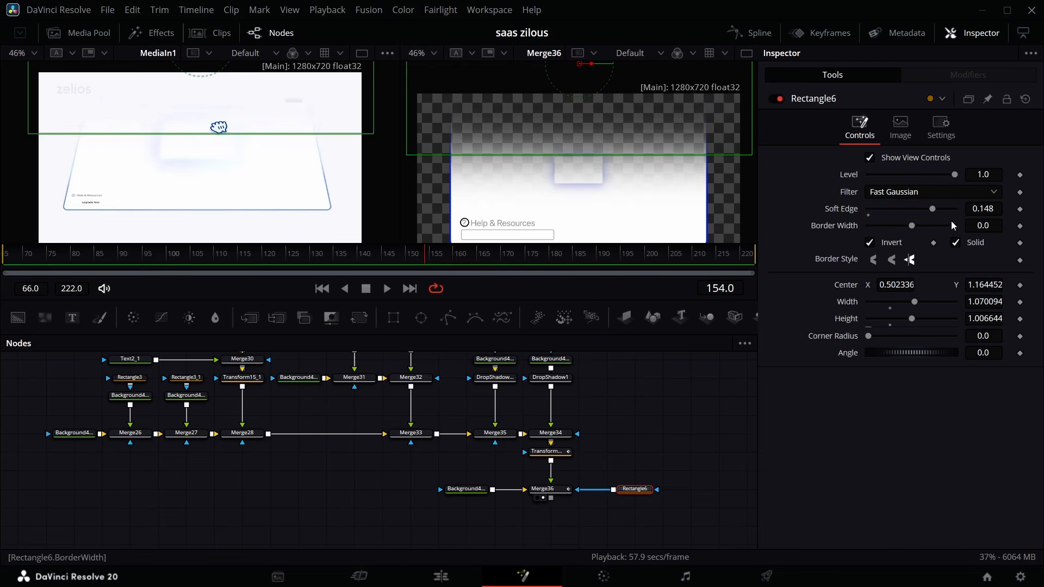
Step: Add an Image Plane 3D after Merge36, connect it to Merge3D1 and view MediaOut1
scroll(596, 476, down, 5)
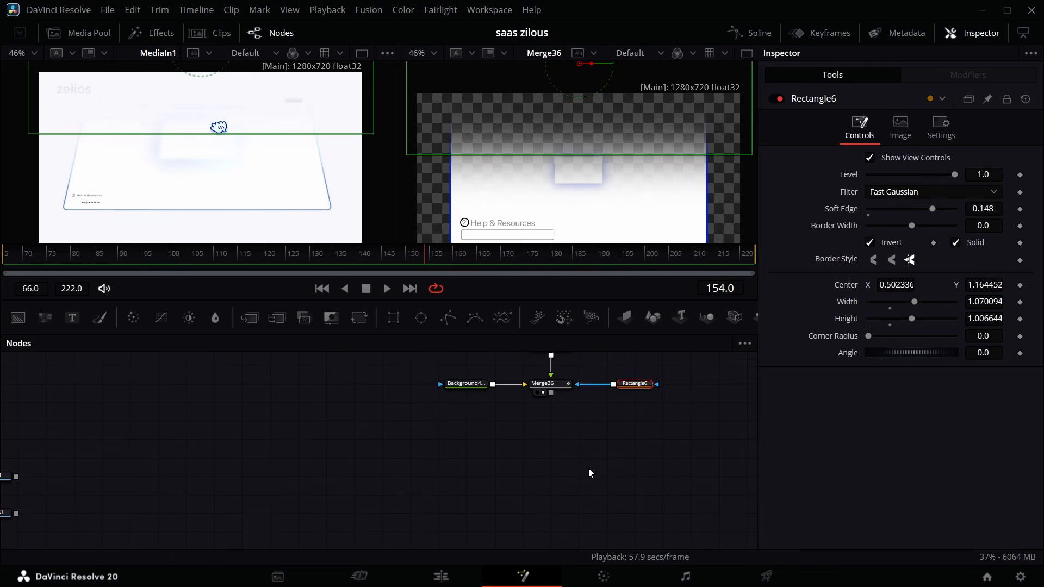
click(560, 387)
click(625, 319)
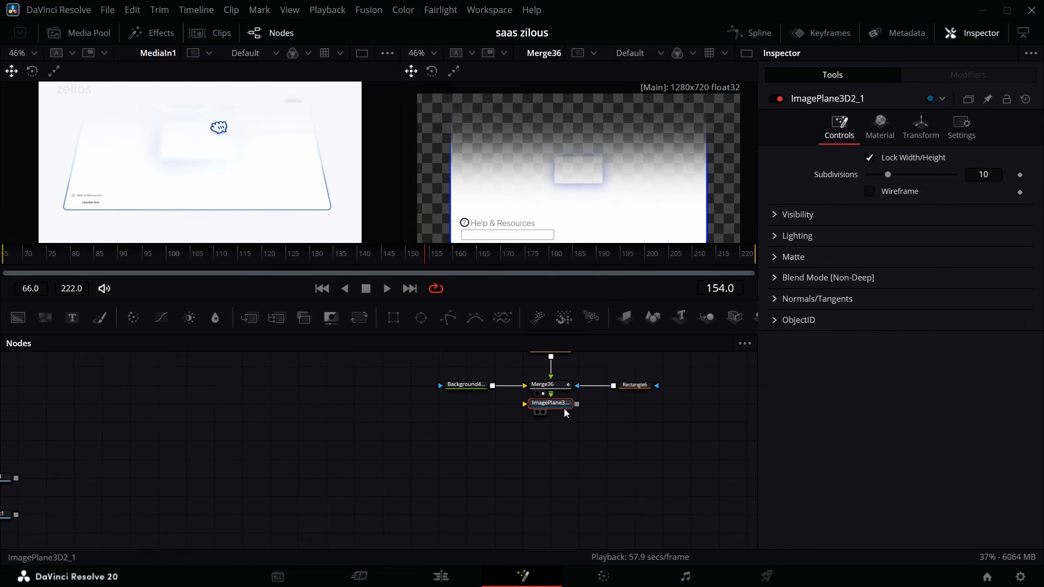
drag(577, 405, 99, 411)
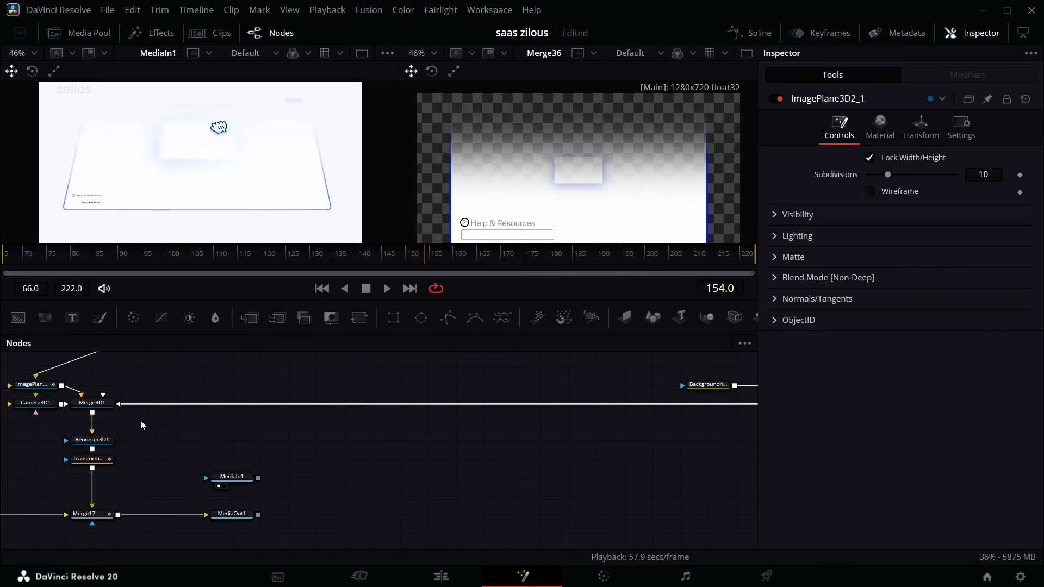
scroll(364, 491, left, 5)
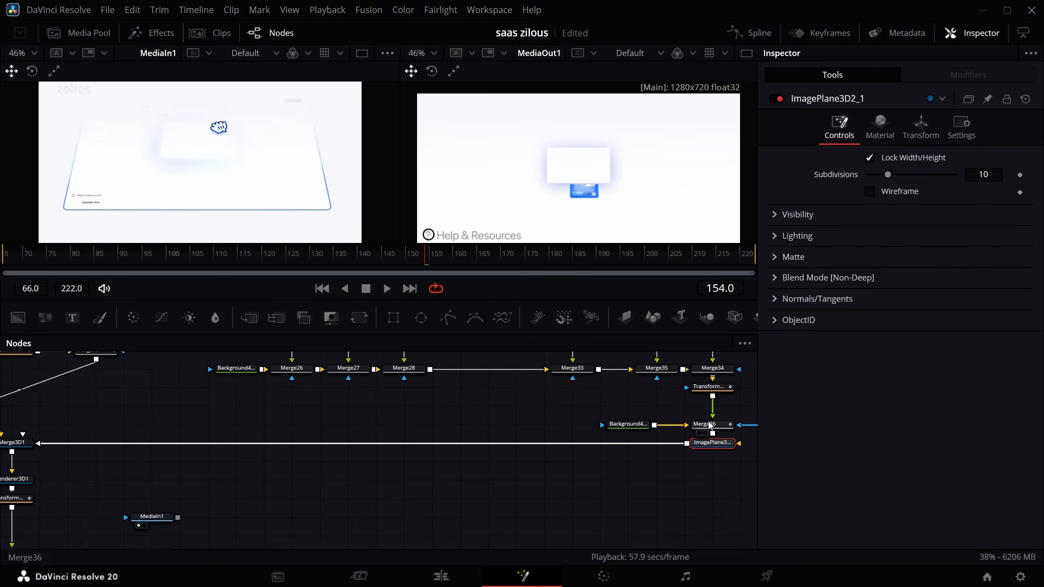
Step: Give the panel an image plane with keyframed Translation and X Rotation -36.7, and compare its motion with the reference around frames 154 to 160
click(921, 127)
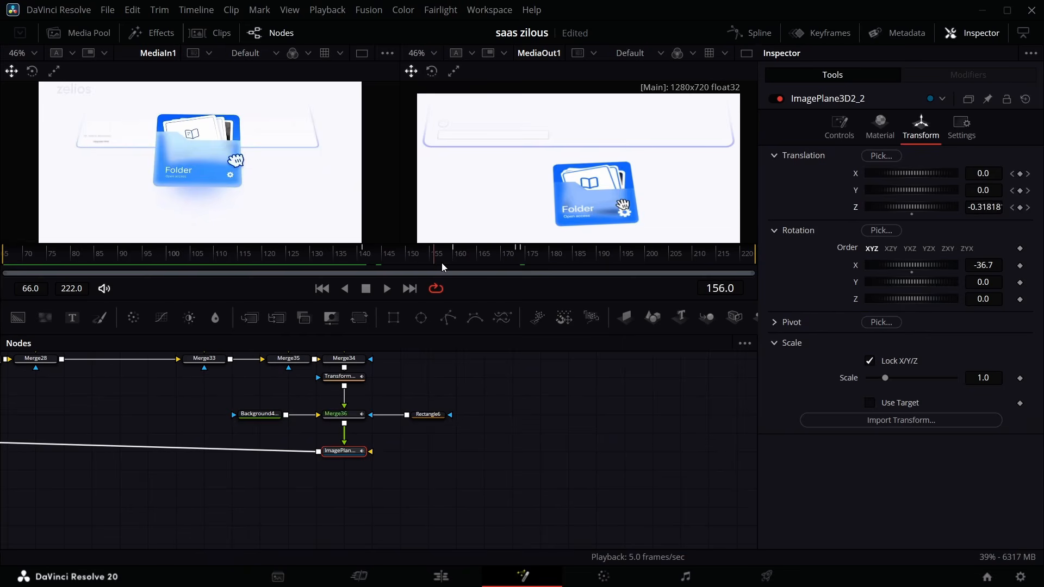
drag(441, 263, 456, 264)
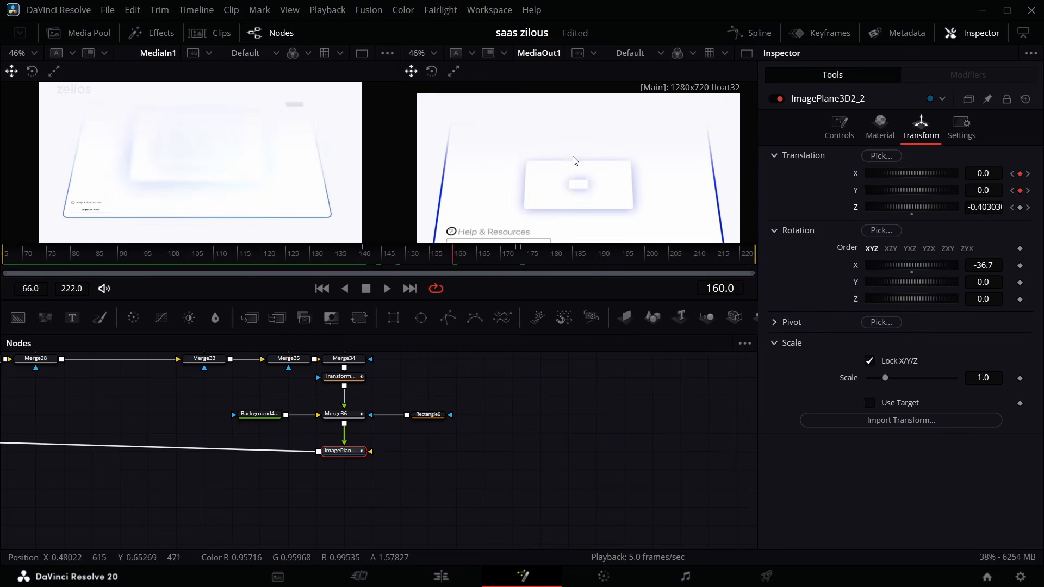
scroll(574, 160, down, 3)
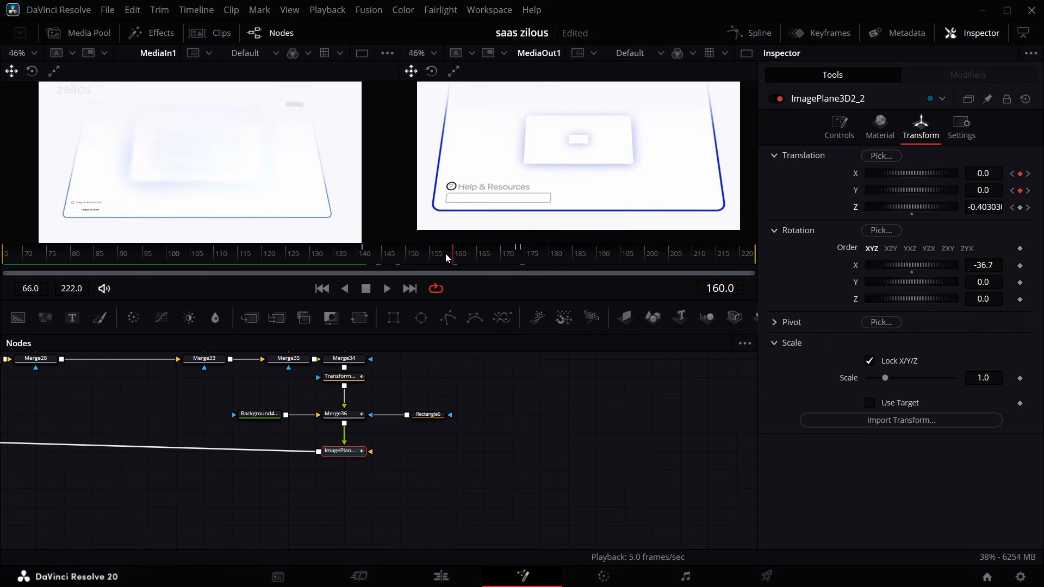
drag(446, 254, 428, 283)
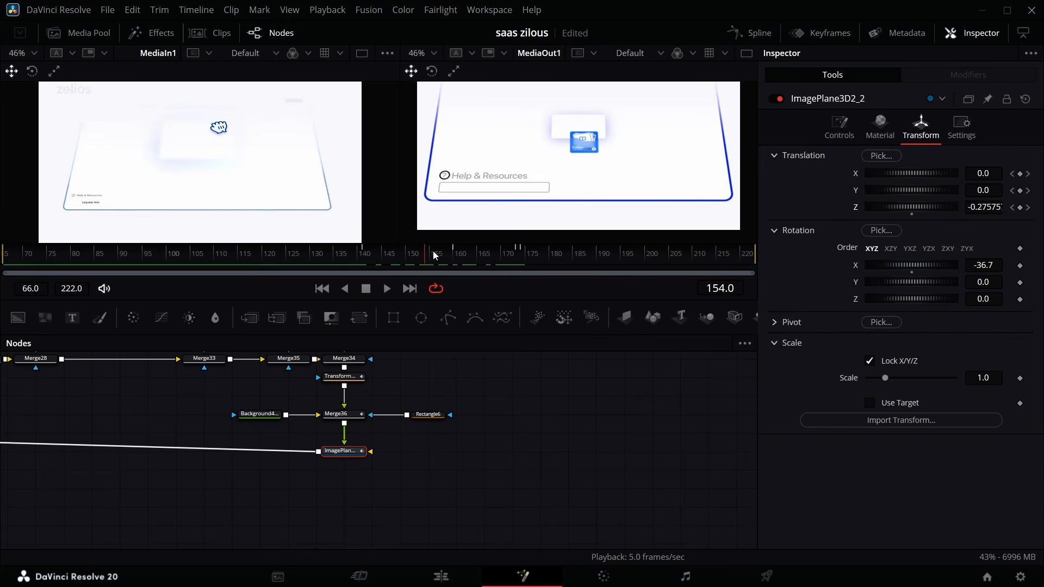
drag(427, 253, 426, 253)
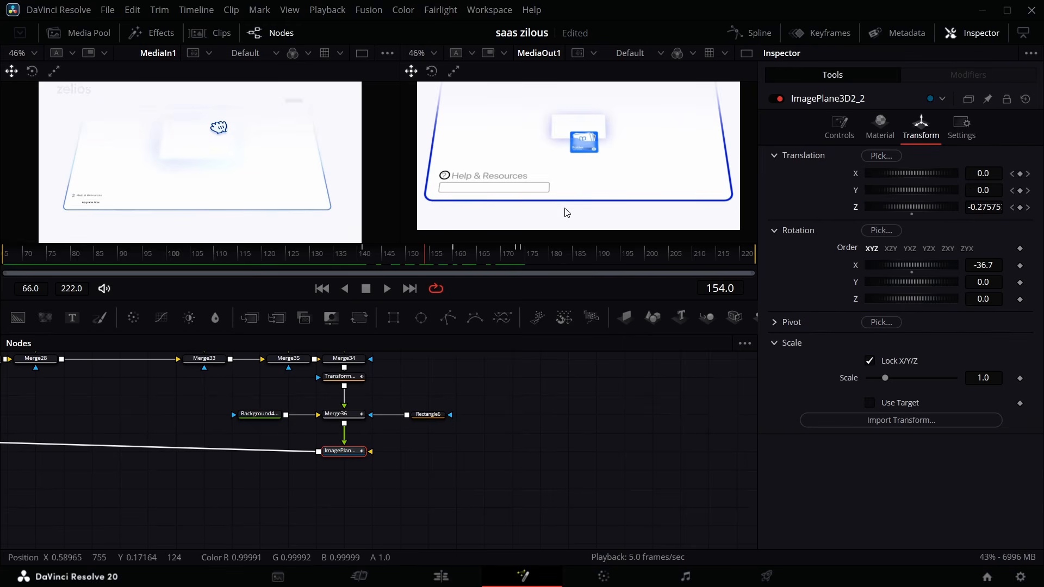
Step: Keyframe Merge16's Blend at 1.0 at frame 154 and 0.0 at frame 155
scroll(344, 421, up, 3)
scroll(324, 426, left, 10)
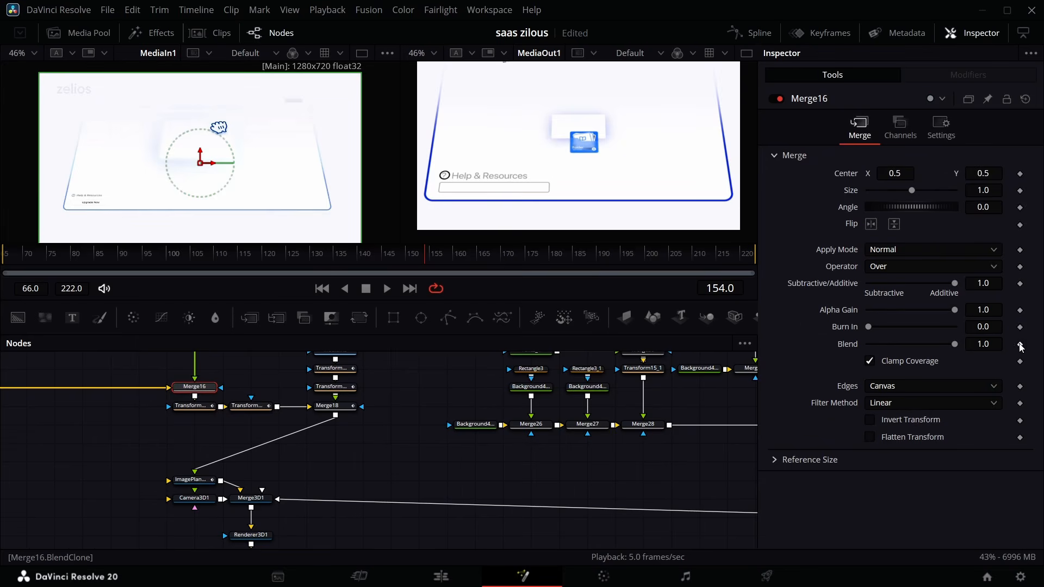
key(Right)
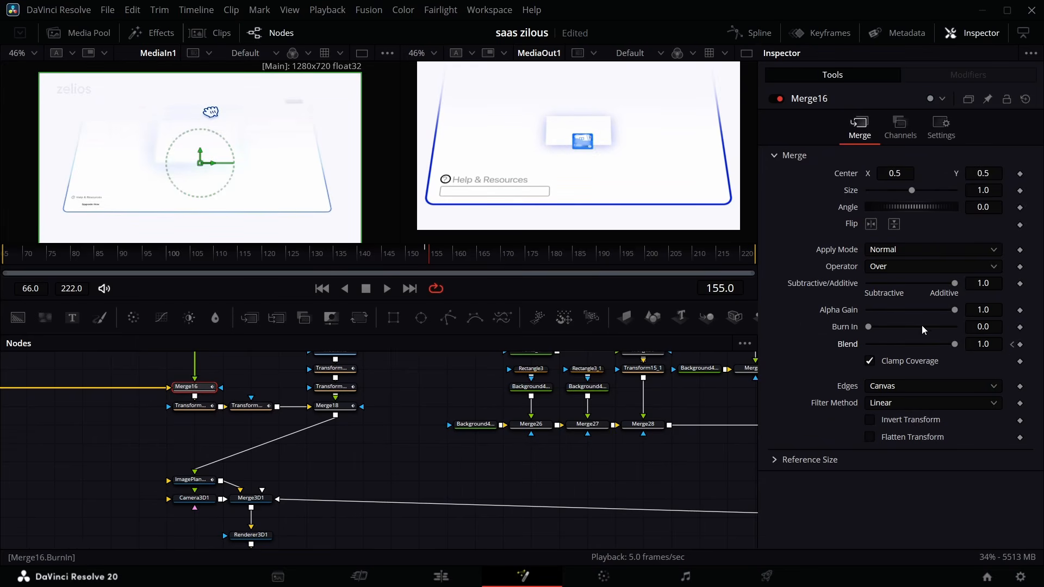
drag(955, 345, 863, 344)
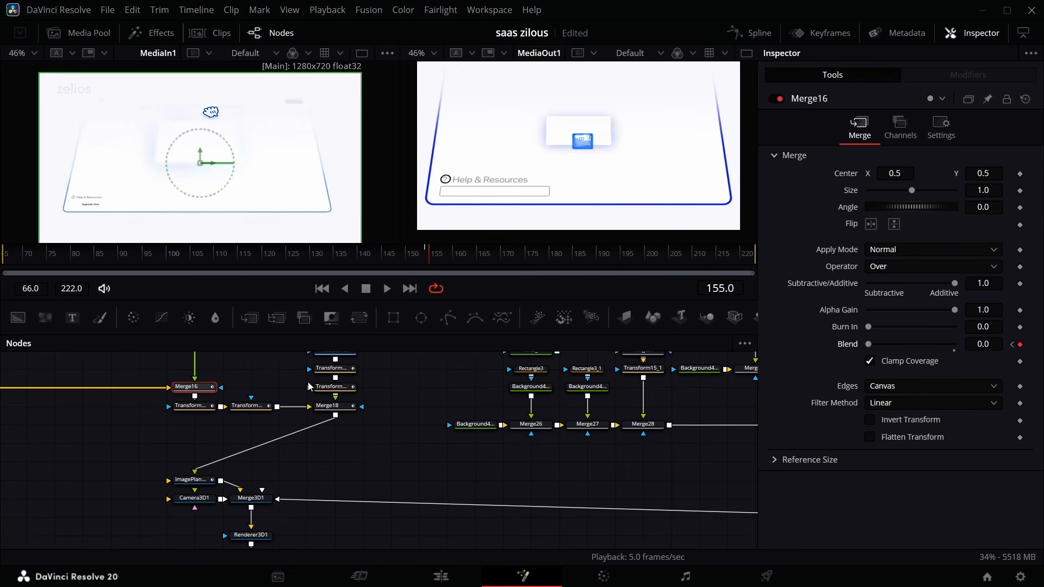
Step: Set Transform16_1's Size to 0.86 to shrink the Help & Resources panel, and play back the result
scroll(580, 381, right, 9)
scroll(489, 435, down, 1)
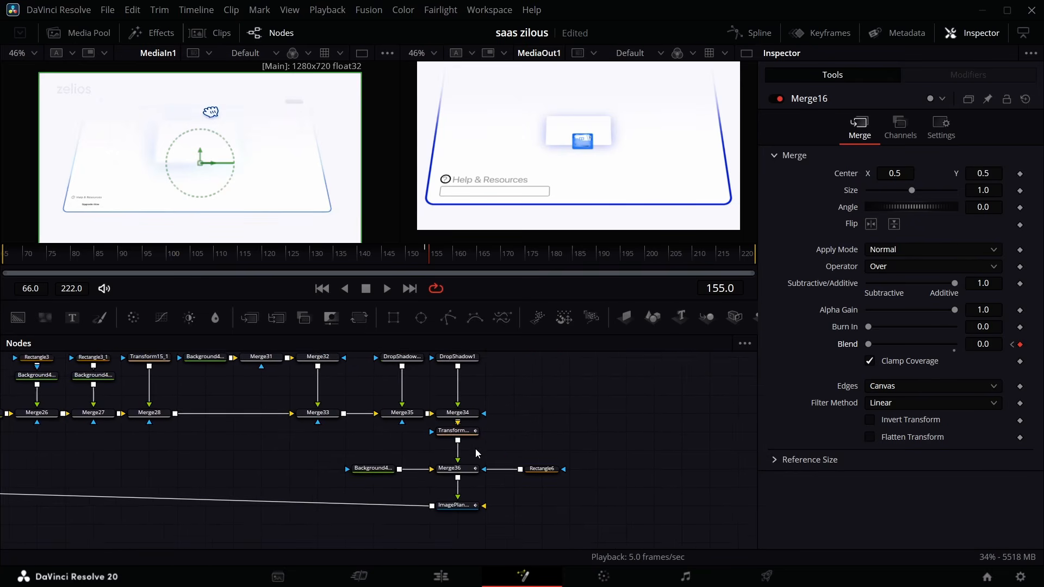
scroll(483, 460, down, 5)
scroll(489, 466, up, 3)
click(471, 392)
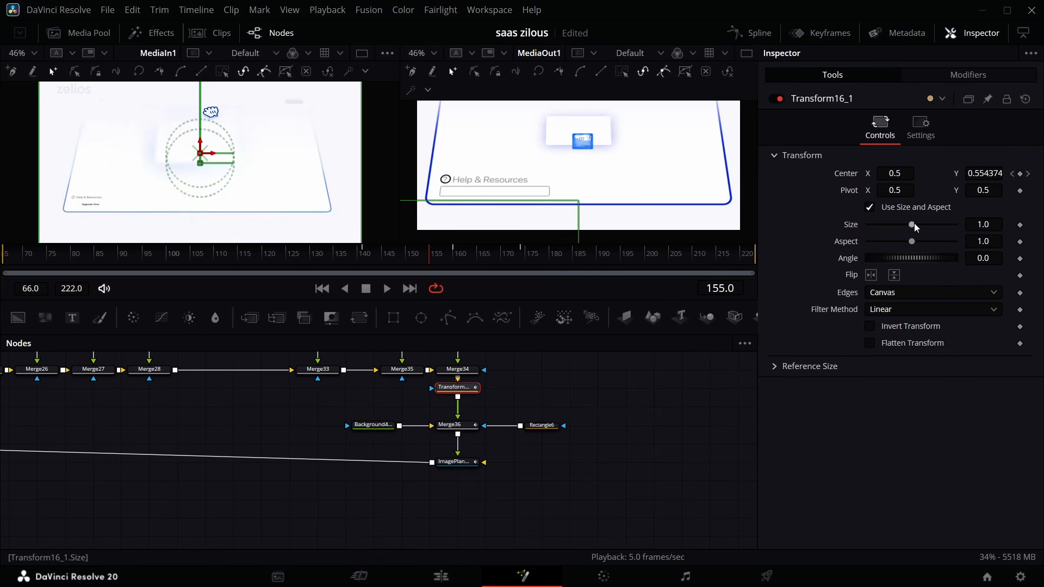
mouse_move(915, 224)
mouse_down()
mouse_move(899, 227)
mouse_move(908, 228)
mouse_up()
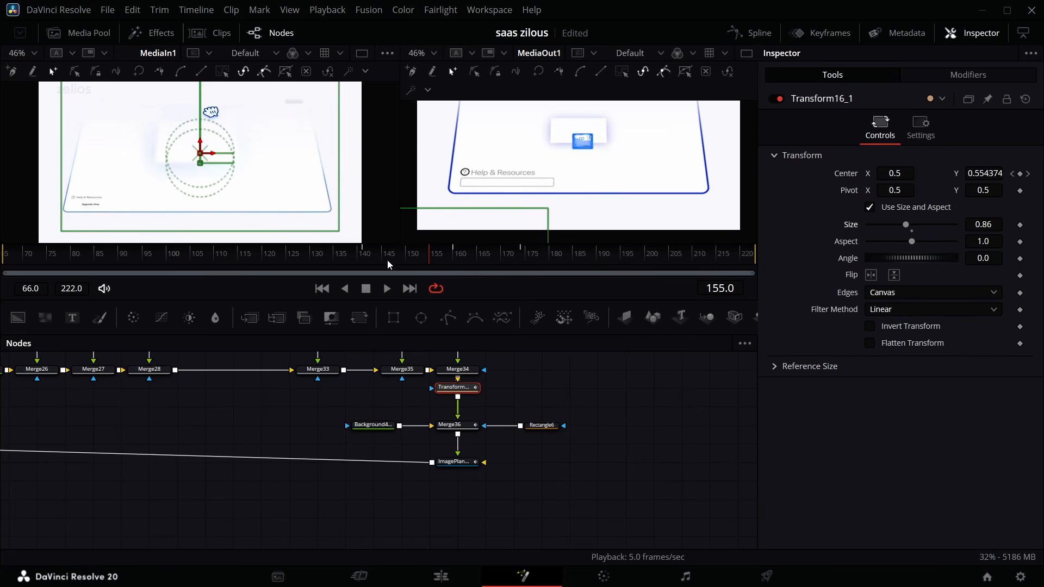
key(space)
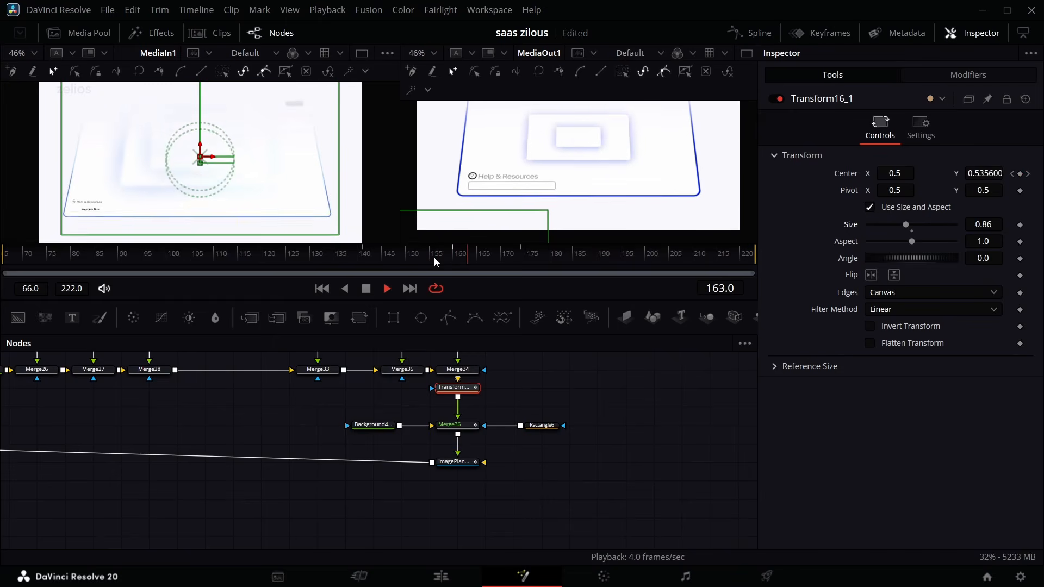
Step: Try to hide the folder earlier by keyframing Merge16's Blend at 1.0 at frame 153 and 0.0 at frame 154
click(430, 256)
drag(430, 256, 422, 258)
scroll(263, 394, left, 12)
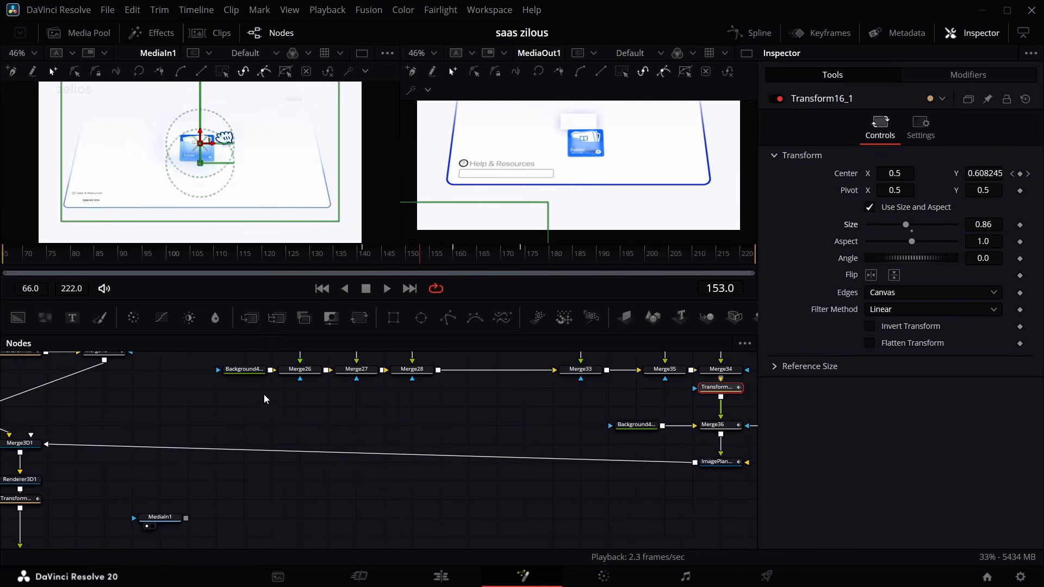
scroll(266, 399, up, 3)
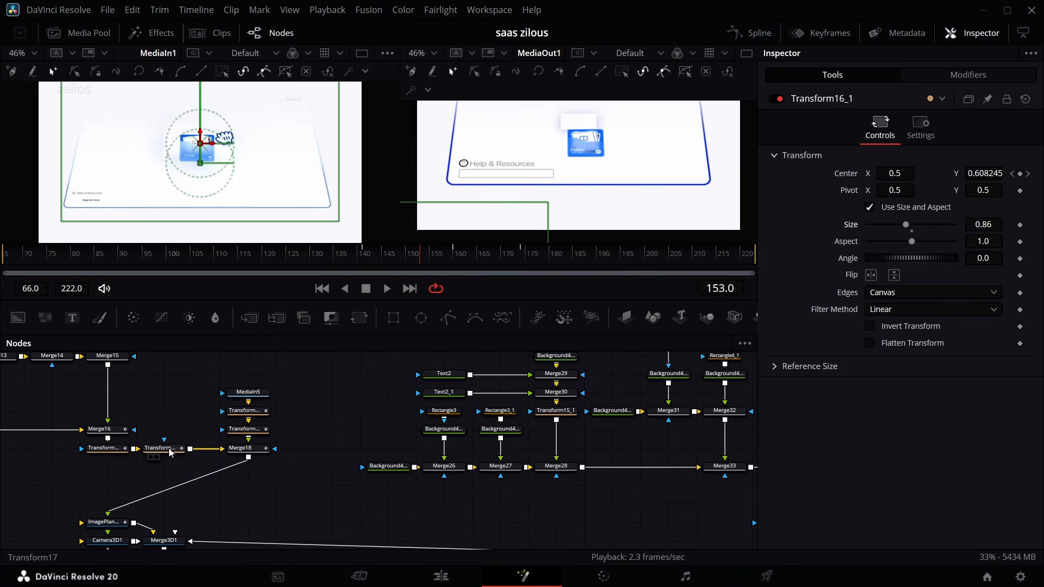
click(111, 435)
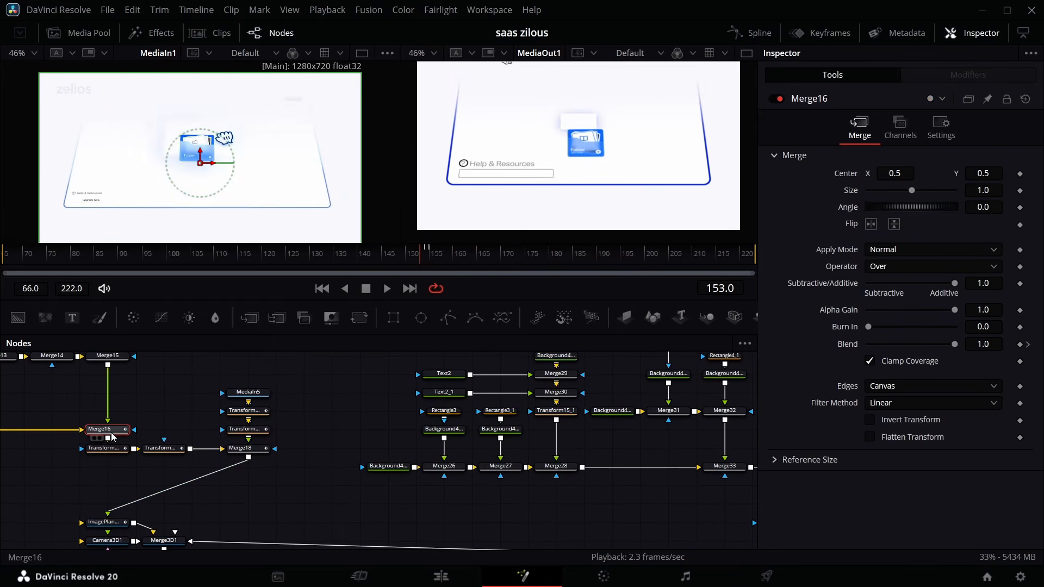
click(1024, 338)
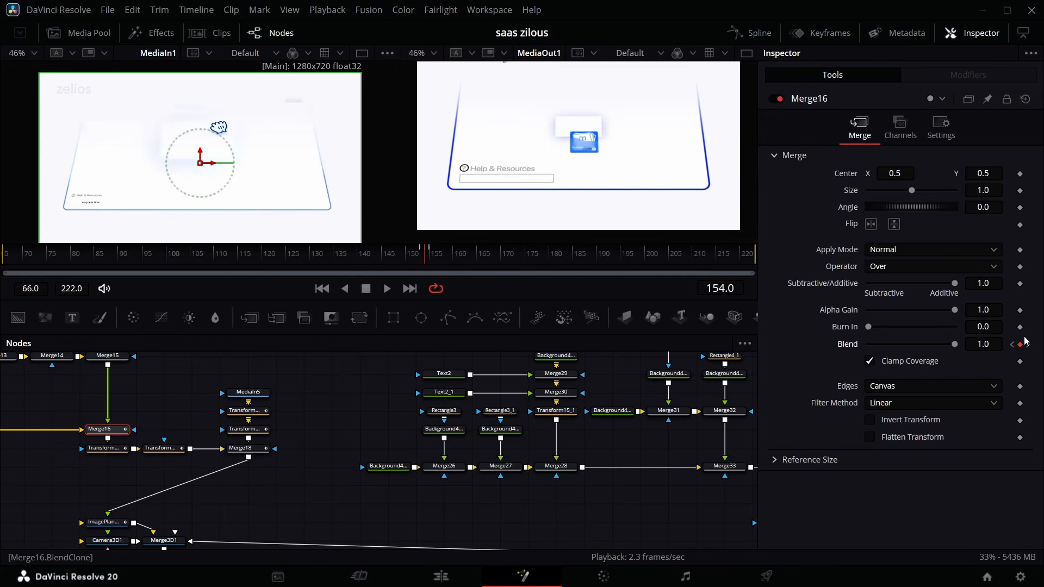
drag(957, 344, 715, 350)
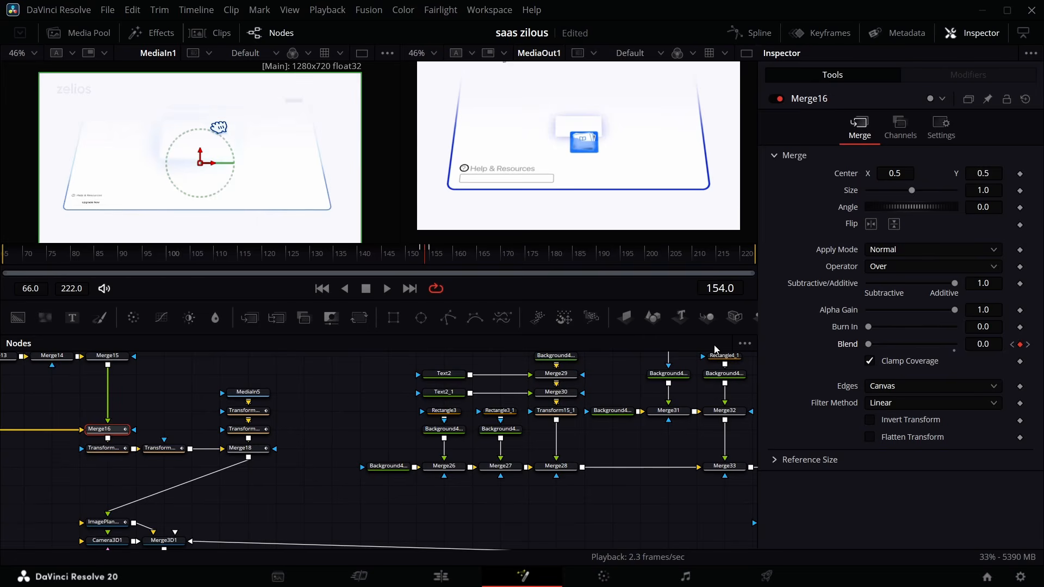
Step: Insert a merge with a Background after Merge16, and keyframe its Blend down to 0.0 at frame 155
drag(325, 413, 425, 433)
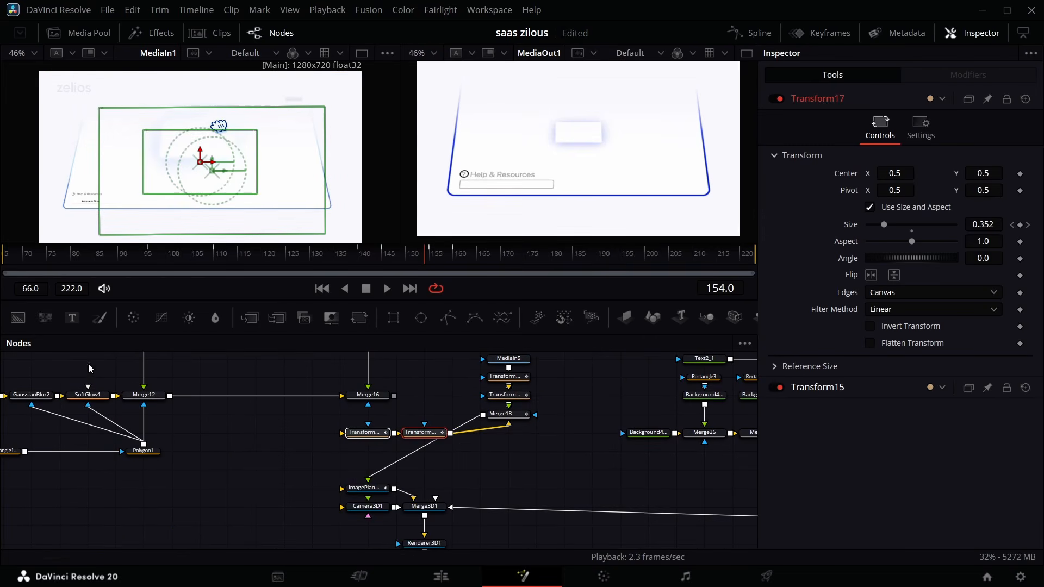
drag(18, 317, 368, 414)
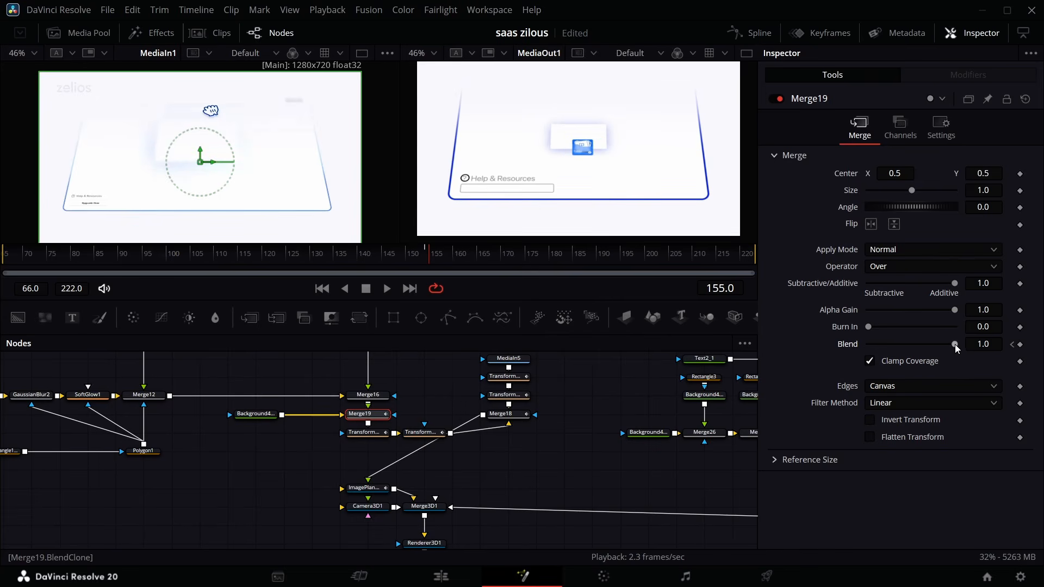
drag(955, 344, 762, 328)
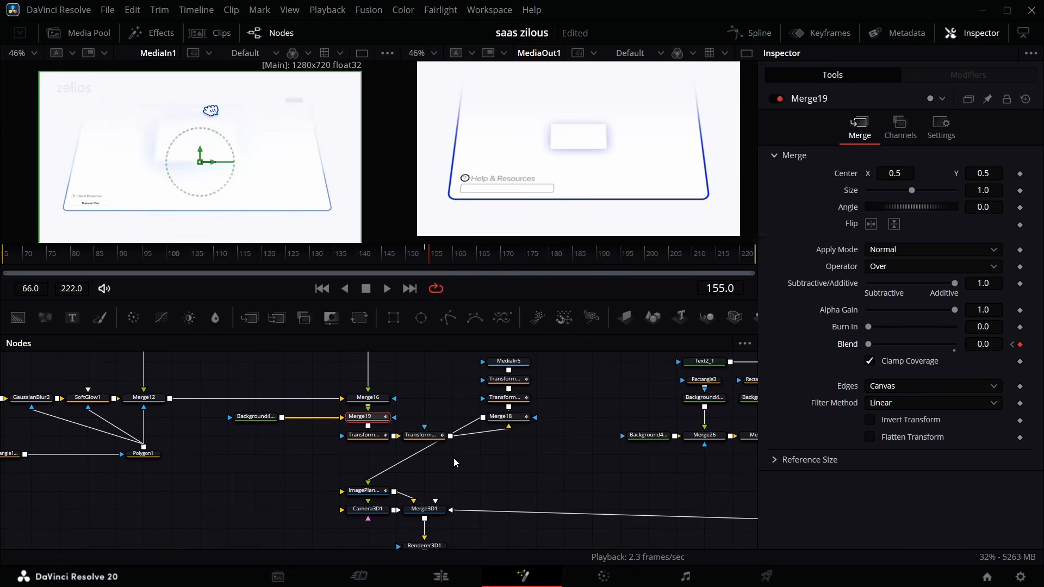
Step: Give Transform18's Center displacement spline an ease-in curve so the hand accelerates away, and preview the motion after frame 155
scroll(456, 463, up, 2)
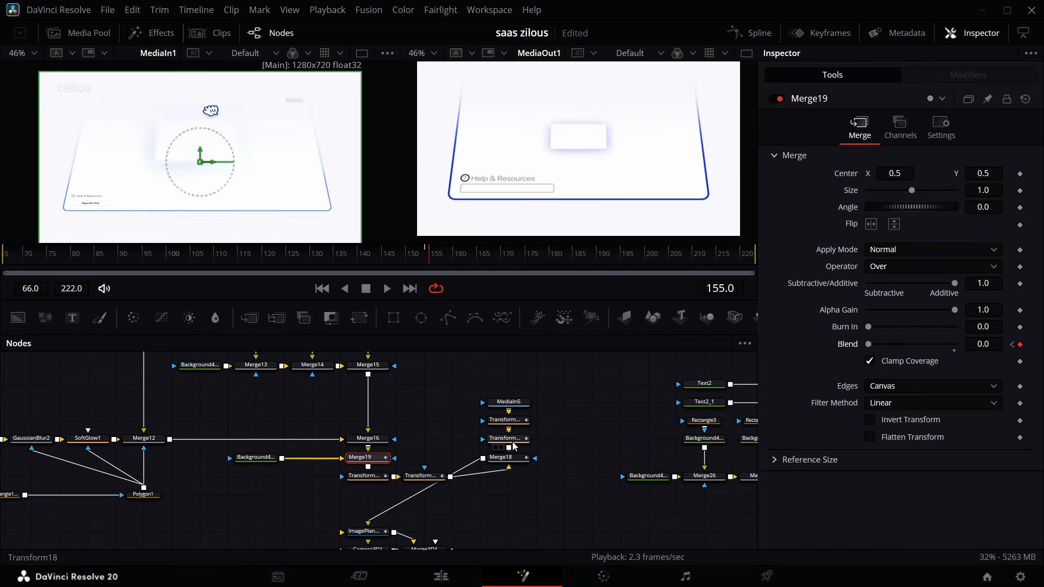
click(511, 441)
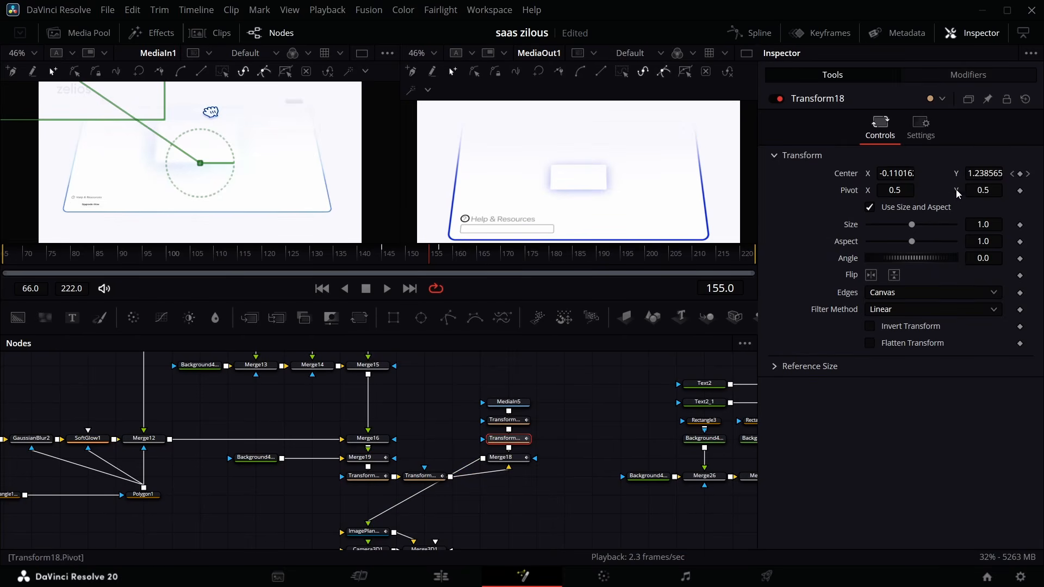
click(749, 33)
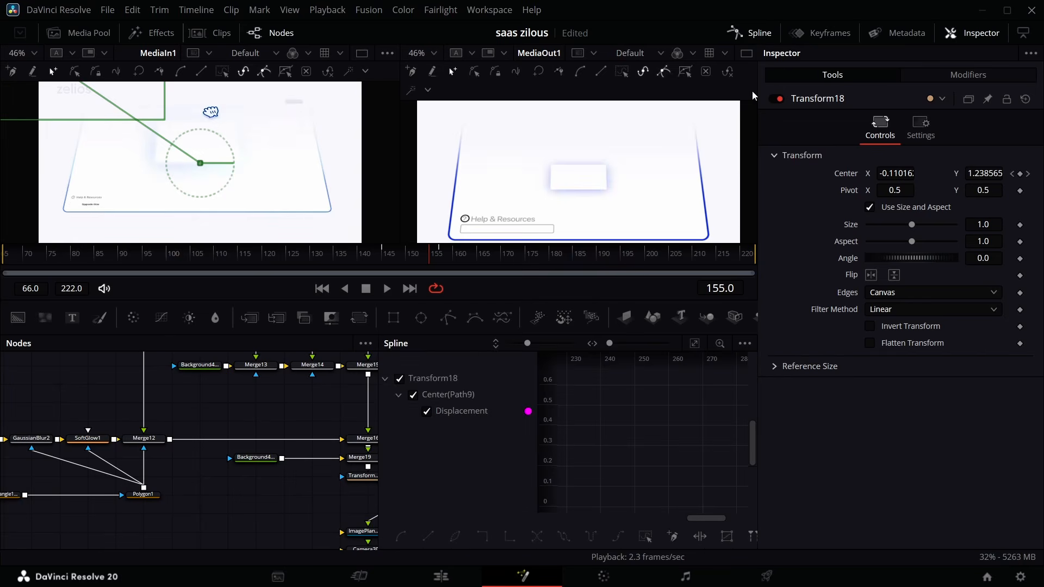
click(694, 344)
key(ctrl+a)
right_click(665, 424)
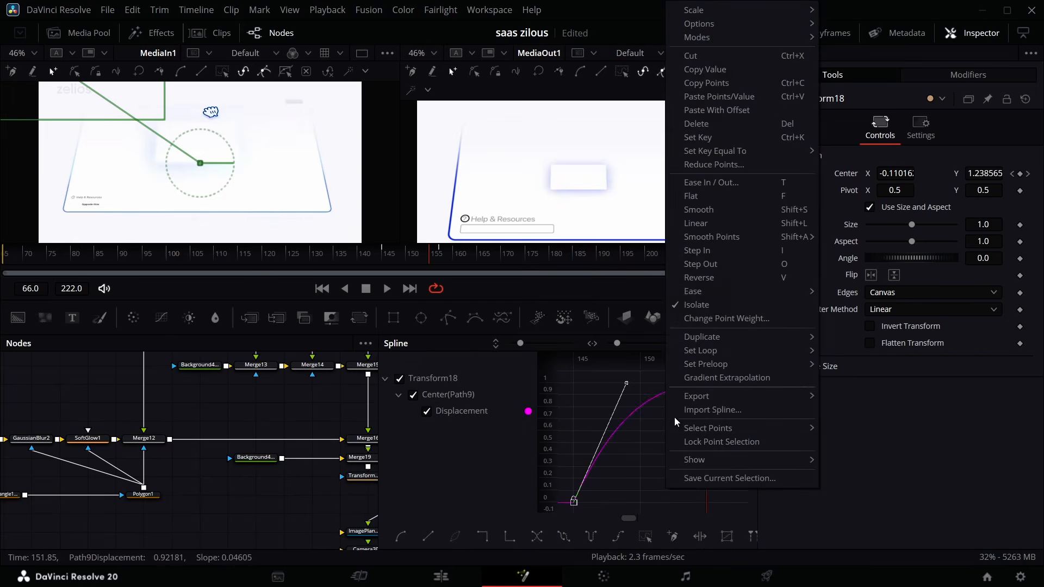
mouse_move(697, 295)
click(846, 331)
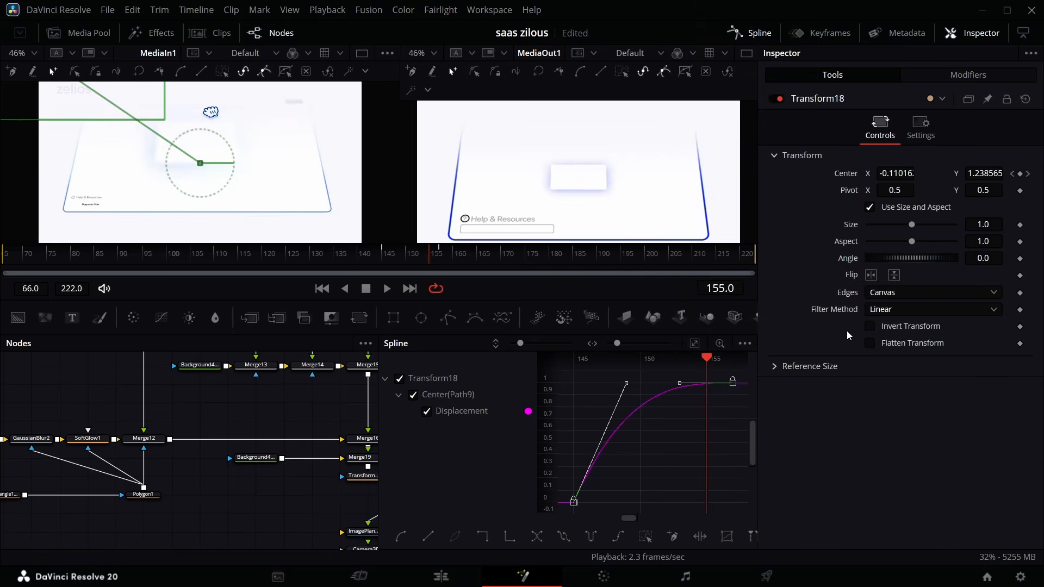
click(843, 320)
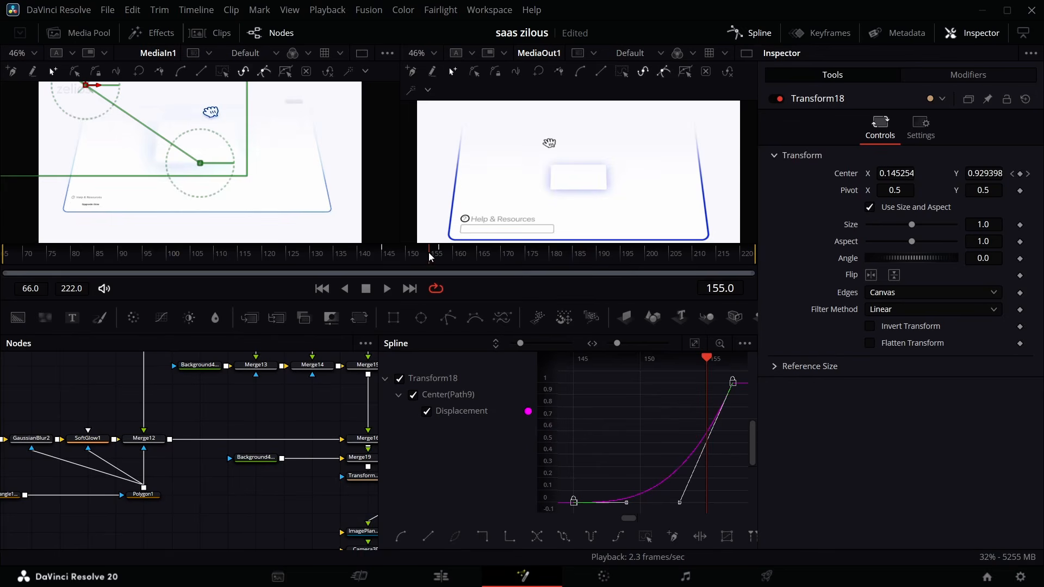
drag(429, 257, 464, 269)
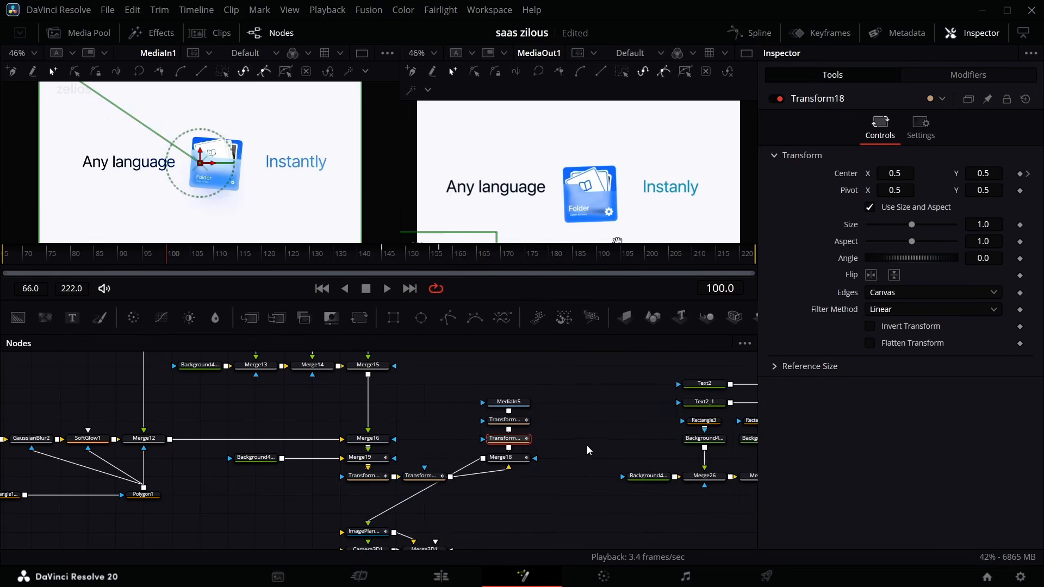
Step: Switch to the Edit page, disable the V1 reference video track and play the timeline from the start
scroll(588, 446, down, 5)
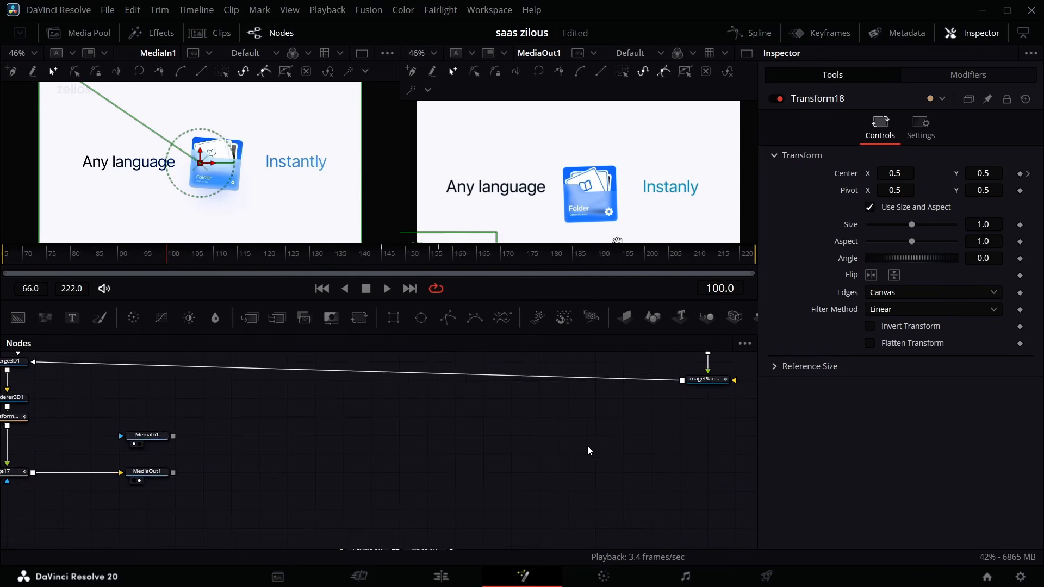
scroll(587, 446, up, 5)
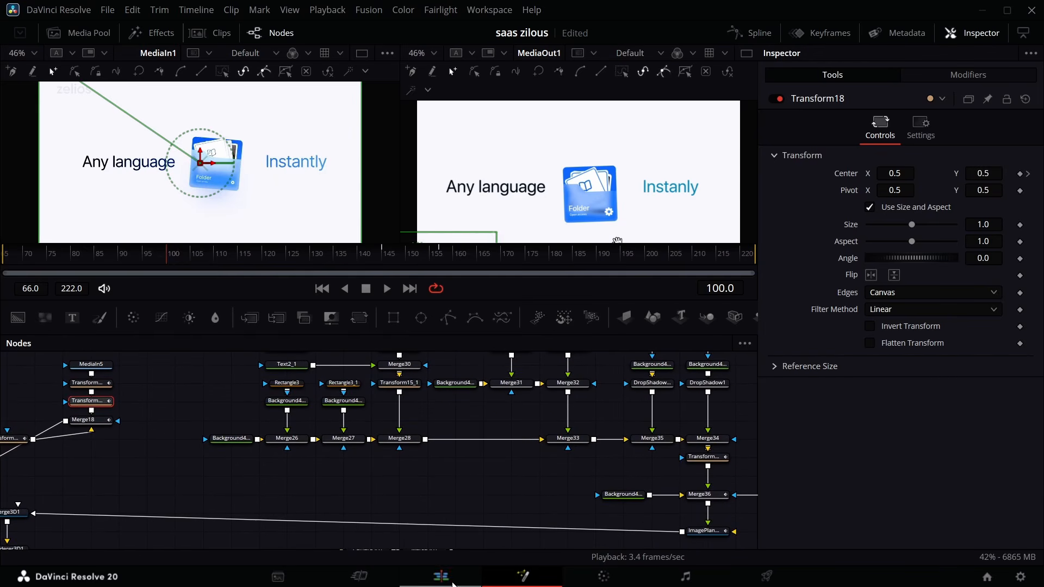
click(456, 583)
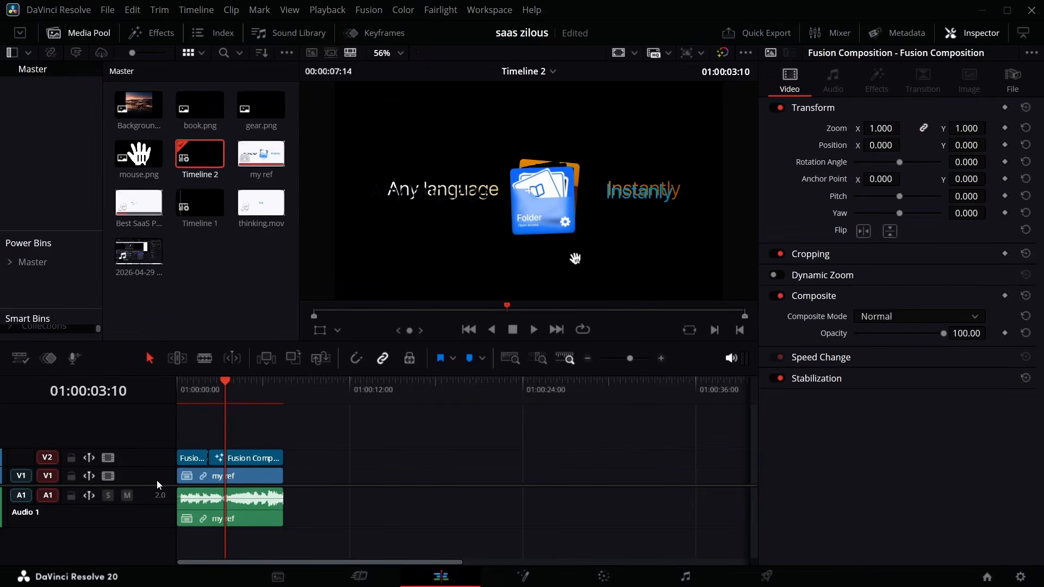
click(109, 476)
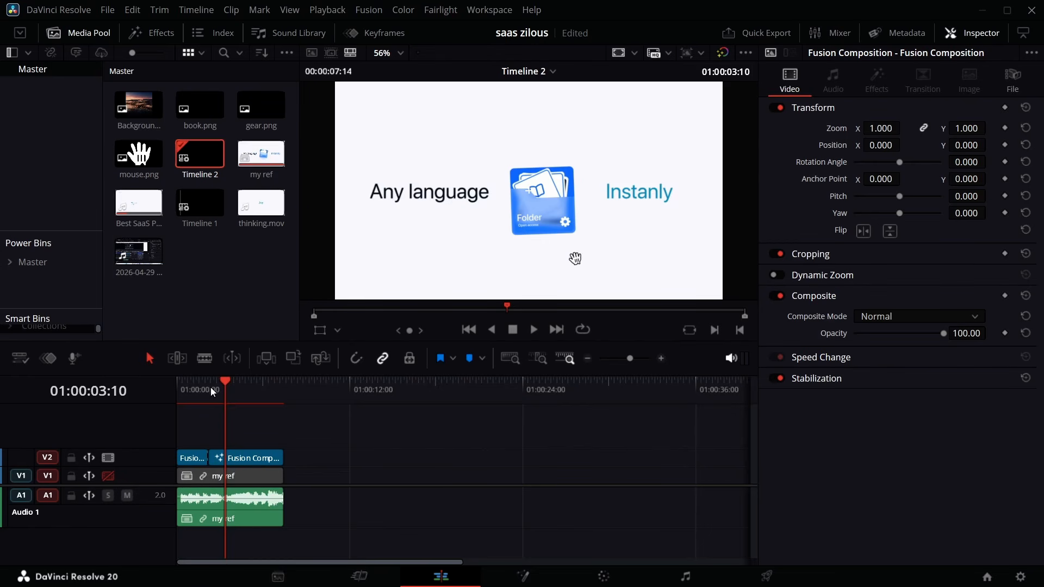
drag(213, 390, 129, 406)
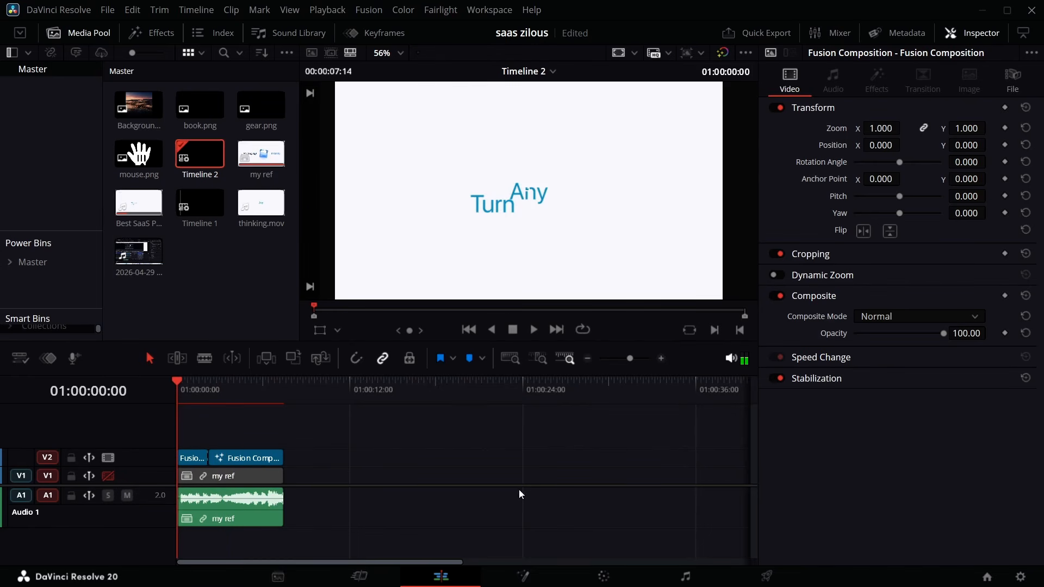
key(space)
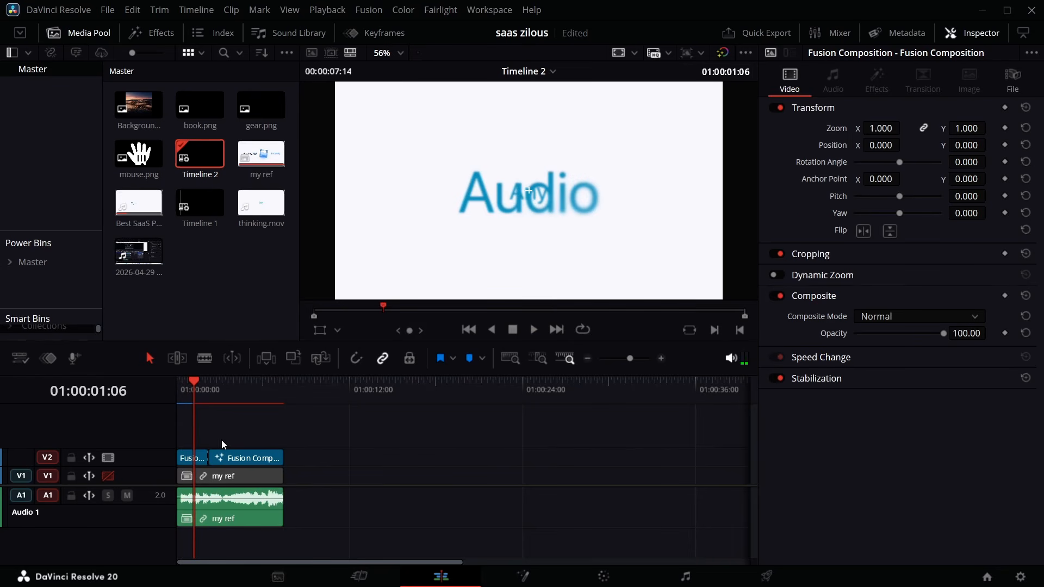
Step: Open the first Fusion composition at frame 26, disconnect the stray "Any" text node Text1_2_1 from Merge5, and return to the Edit page
drag(217, 392, 190, 395)
click(193, 460)
click(498, 581)
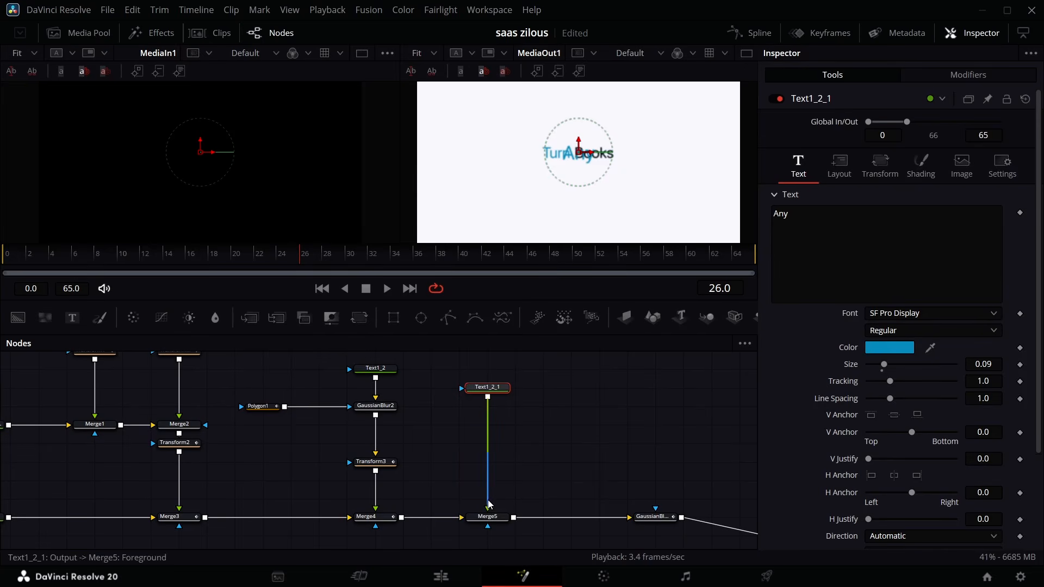
drag(488, 504, 463, 508)
click(438, 578)
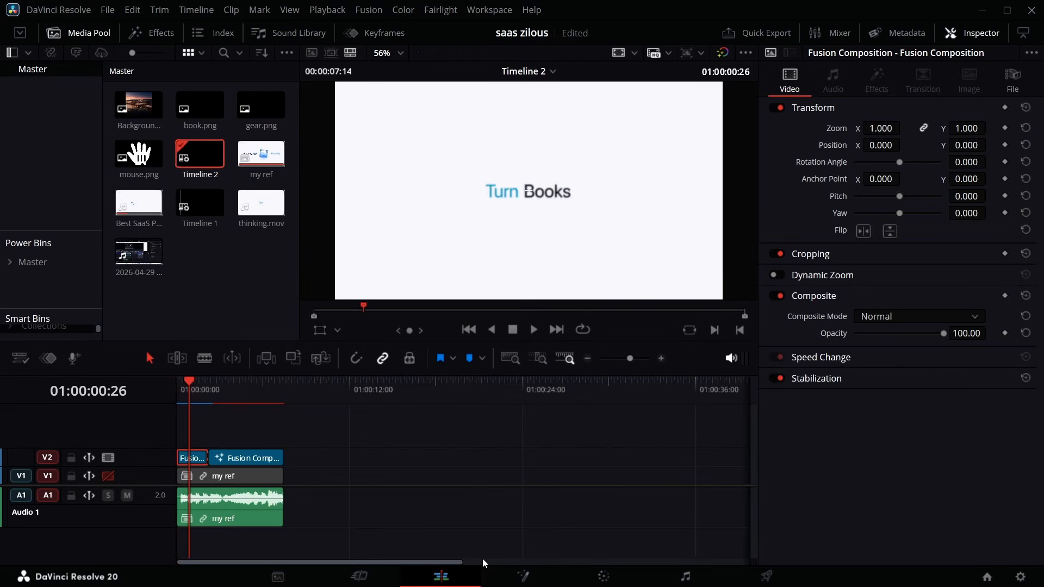
Step: Play the full timeline from the start repeatedly to review both Fusion compositions without the reference
key(Home)
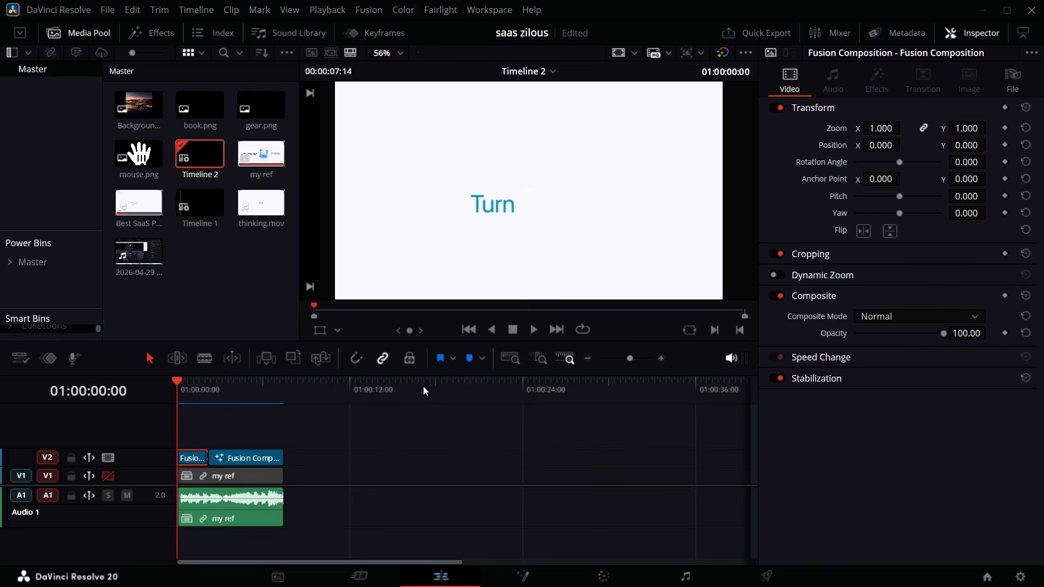
key(space)
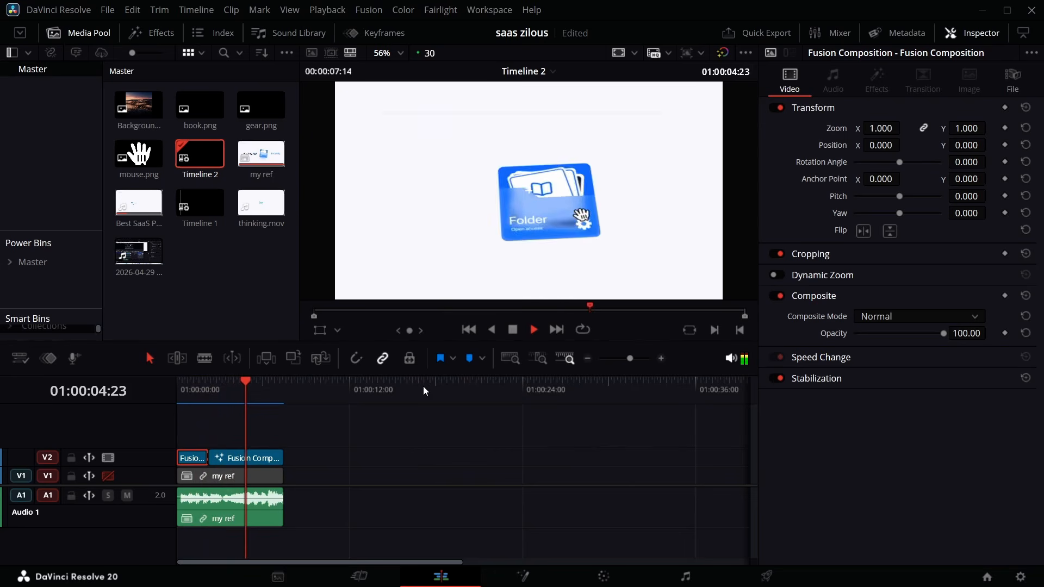
key(space)
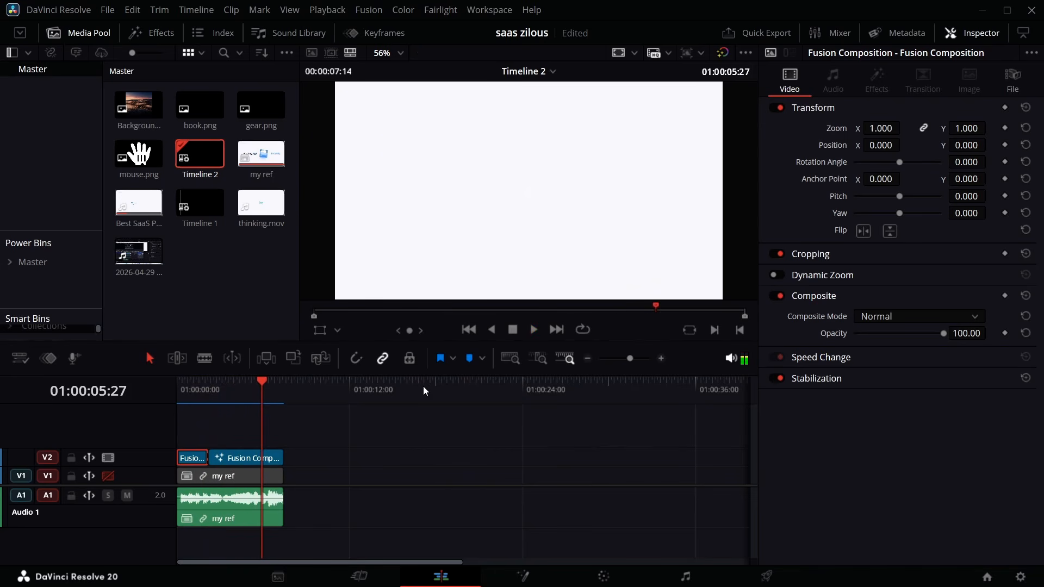
key(Home)
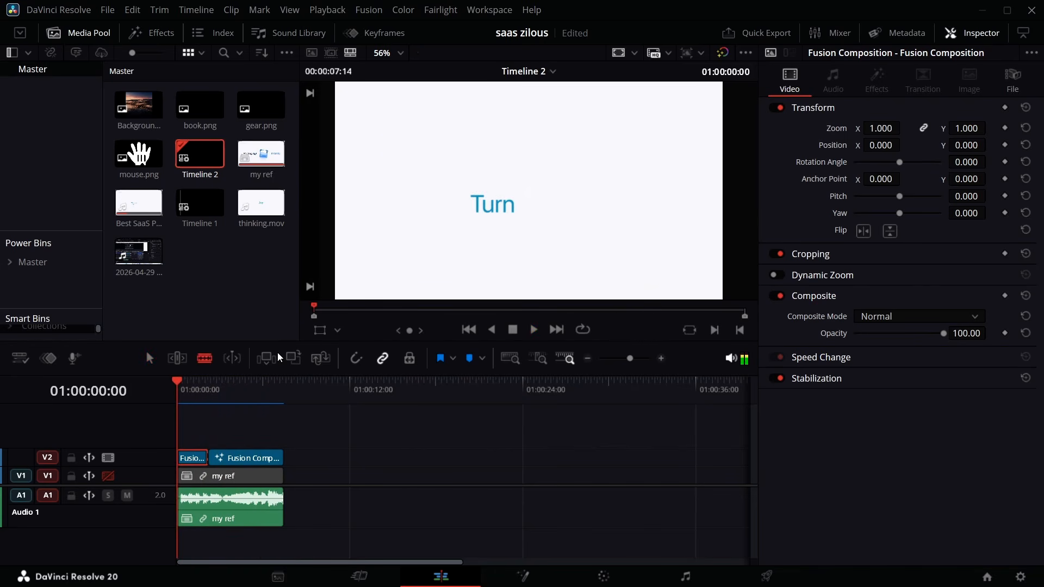
key(space)
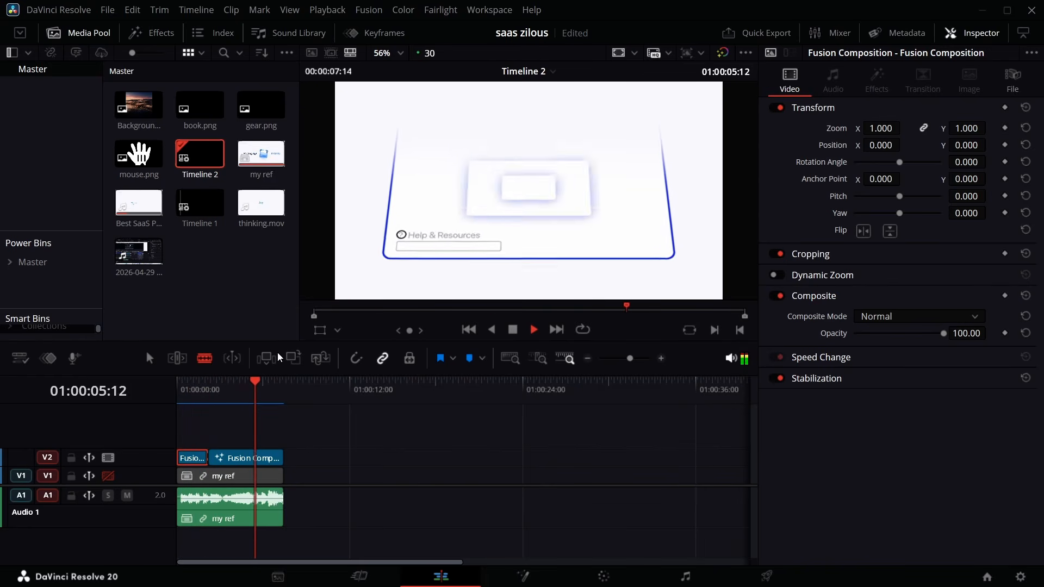
key(space)
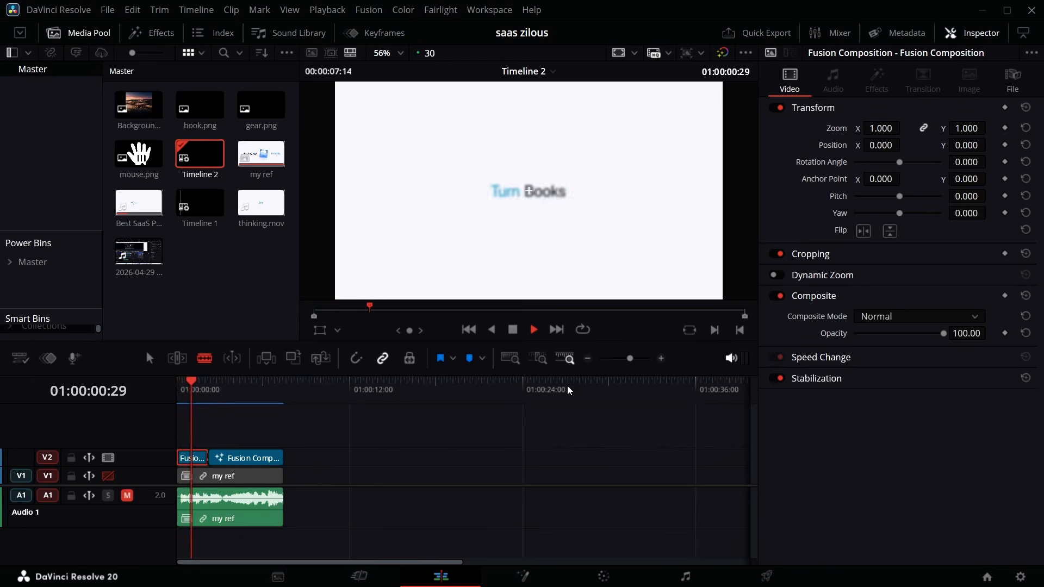